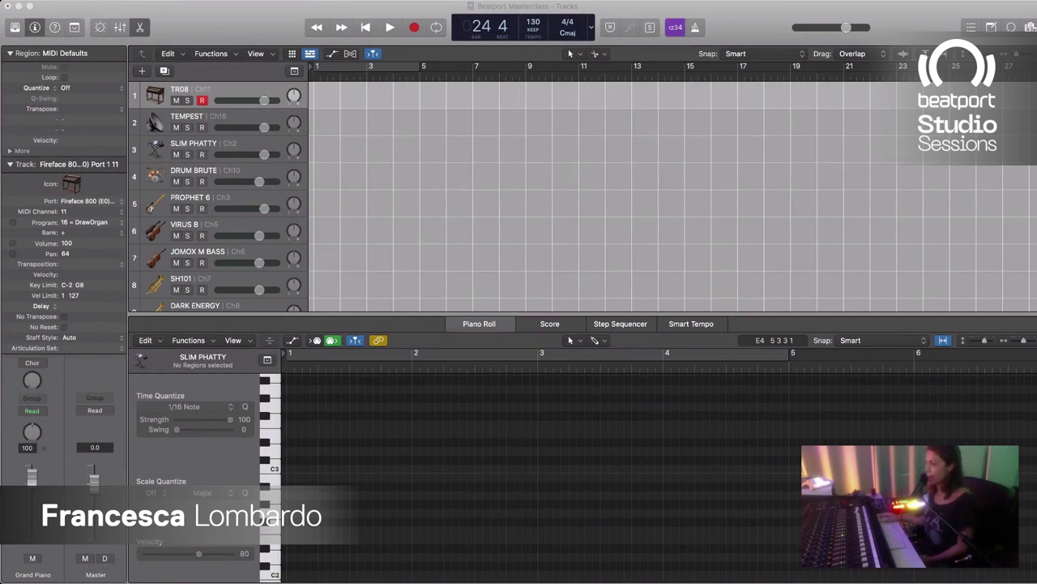
{"action": "key", "text": "super+Tab"}
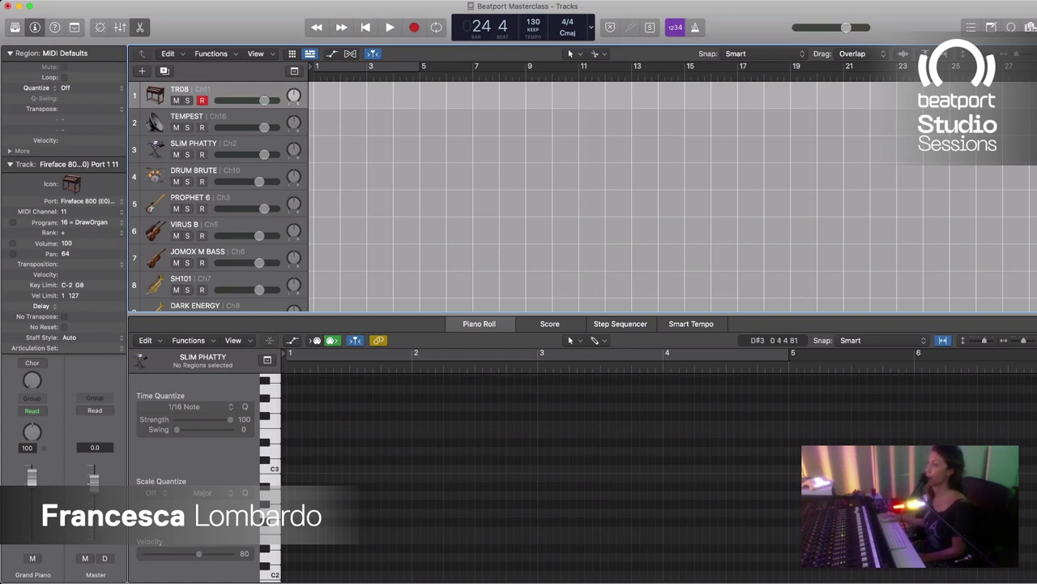
{"action": "key", "text": "Tab"}
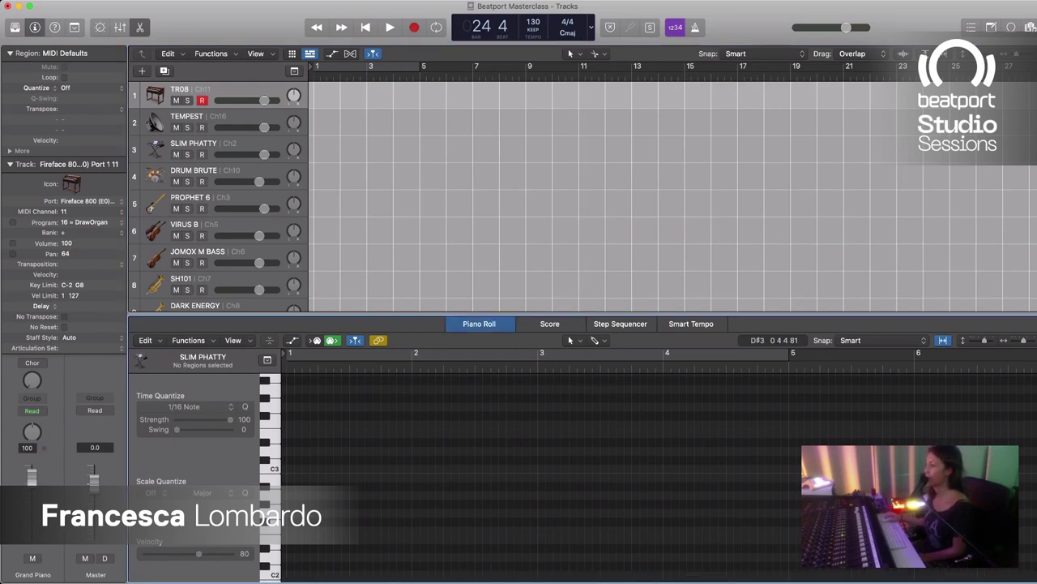
{"action": "scroll", "coordinate": [541, 476], "scroll_direction": "down", "scroll_amount": 3}
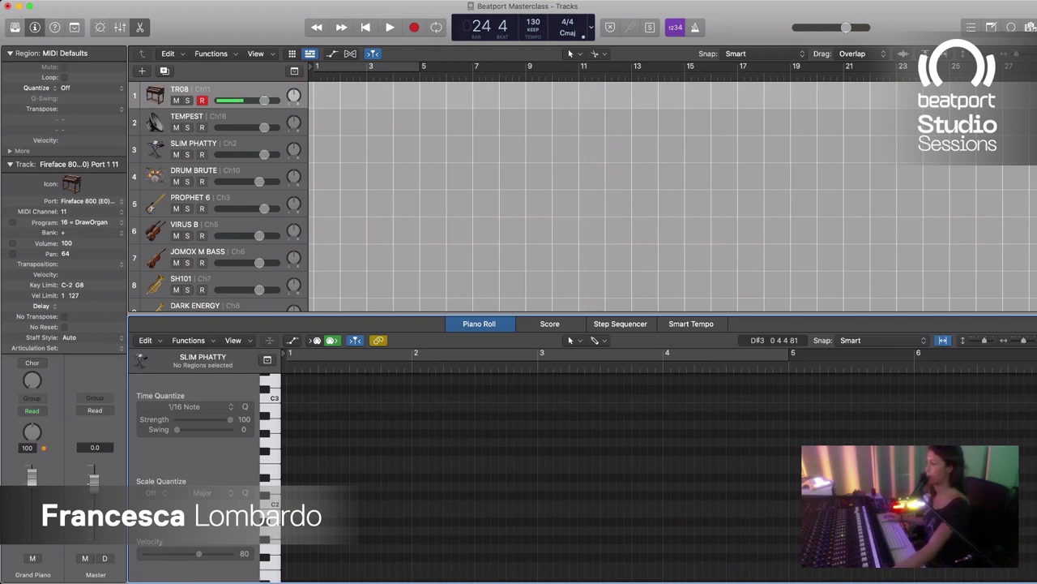
{"action": "scroll", "coordinate": [567, 470], "scroll_direction": "down", "scroll_amount": 4}
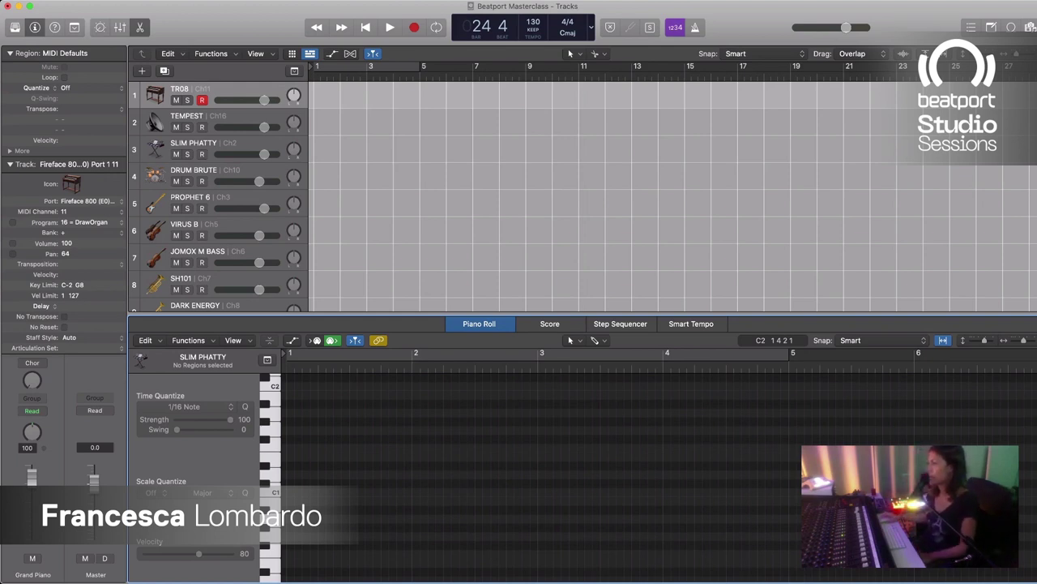
{"action": "scroll", "coordinate": [583, 196], "scroll_direction": "down", "scroll_amount": 3}
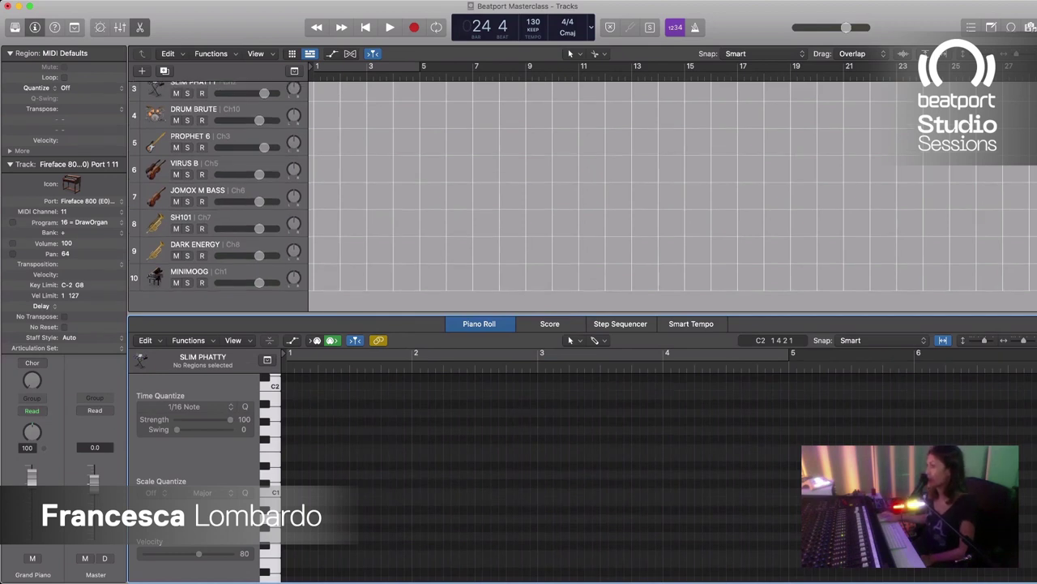
{"action": "scroll", "coordinate": [583, 196], "scroll_direction": "up", "scroll_amount": 3}
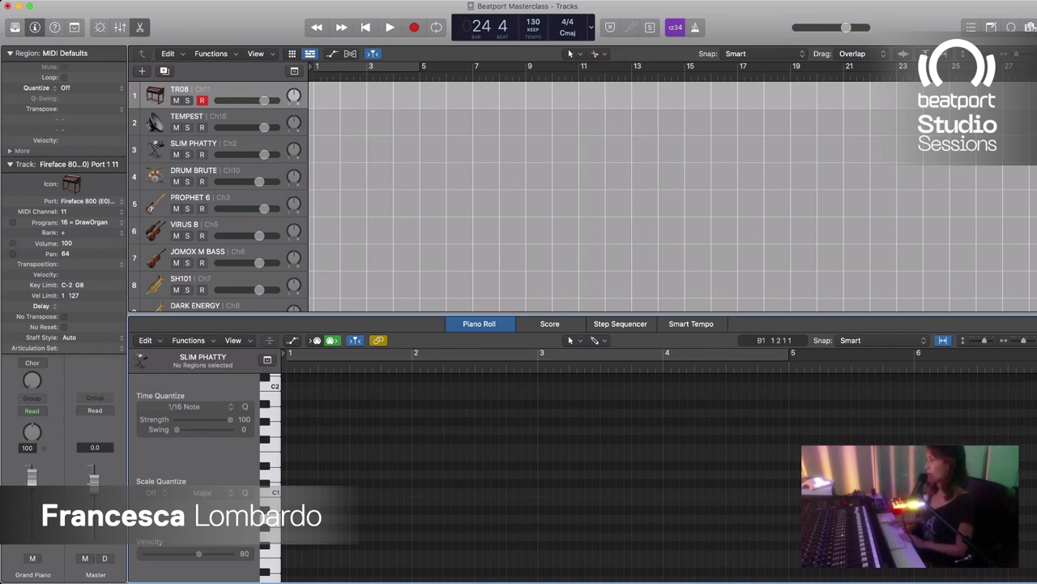
Step: Return to the start of the project and start playback to monitor the TR08 track
{"action": "key", "text": "Return"}
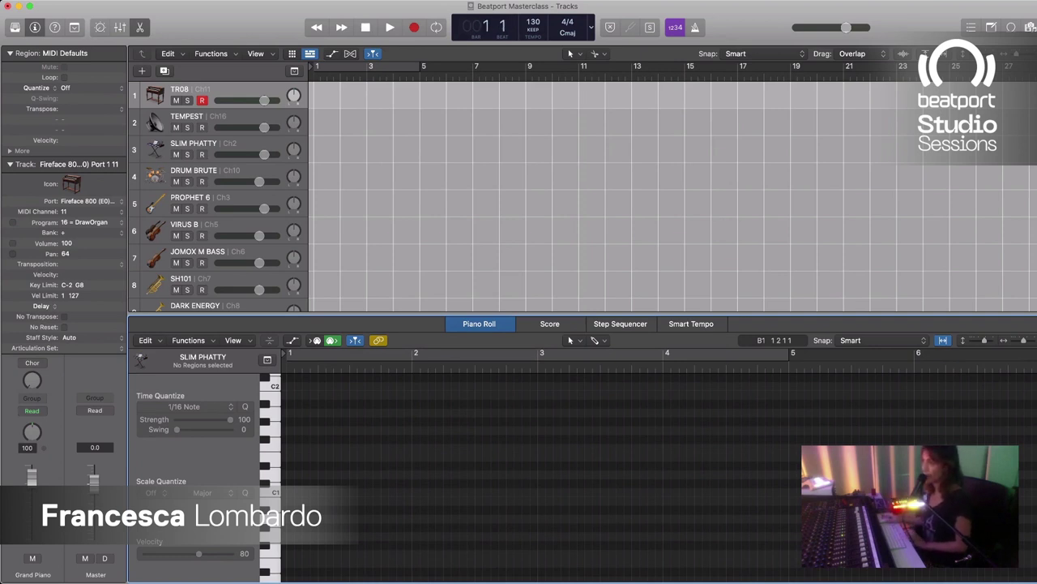
{"action": "key", "text": "space"}
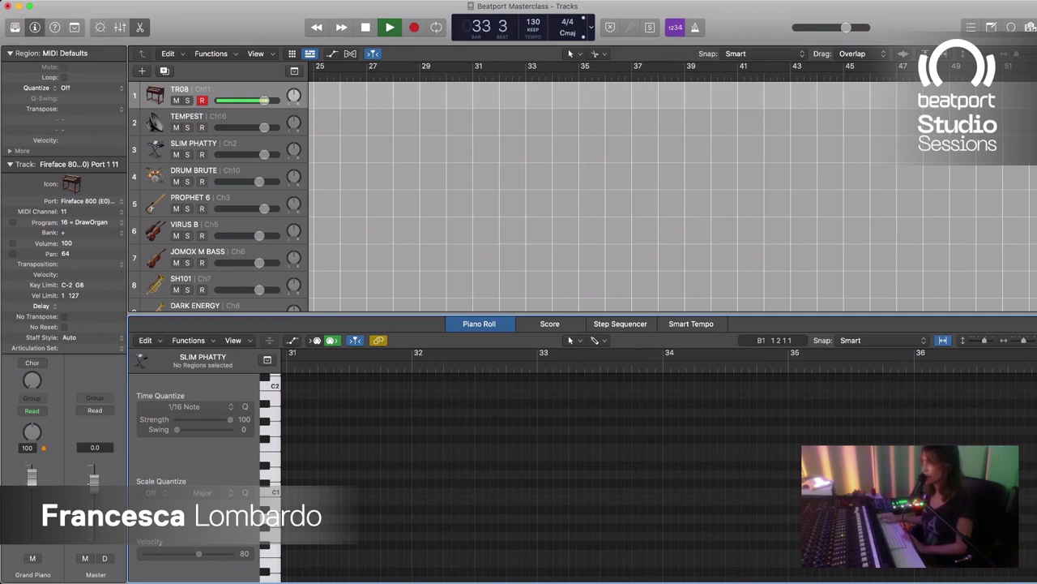
Step: Add a new audio track below TR08, name it KICK and stop playback
{"action": "key", "text": "Tab"}
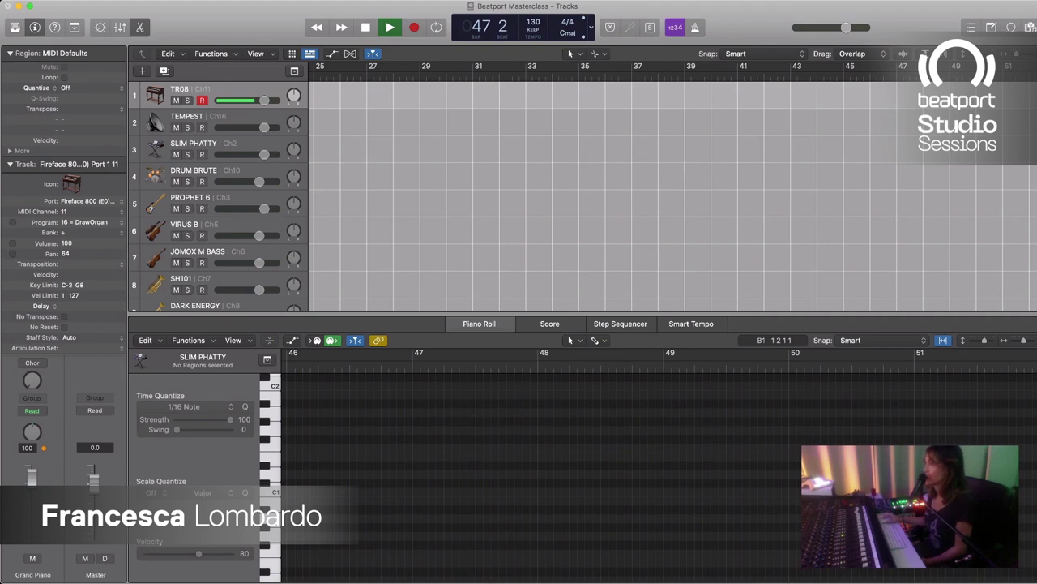
{"action": "key", "text": "w"}
{"action": "key", "text": "alt+super+a"}
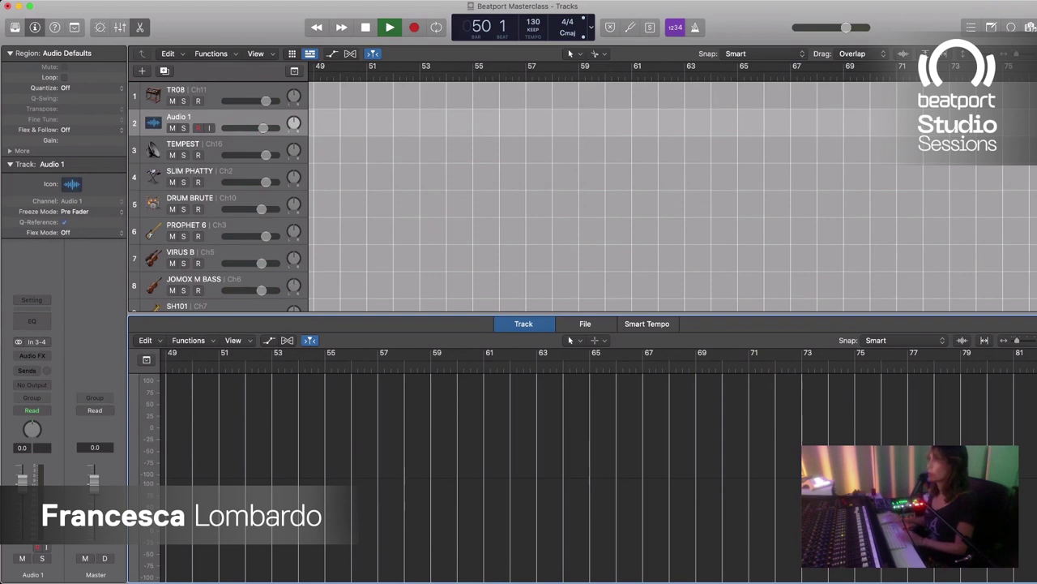
{"action": "key", "text": "shift+Return"}
{"action": "type", "text": "KICK"}
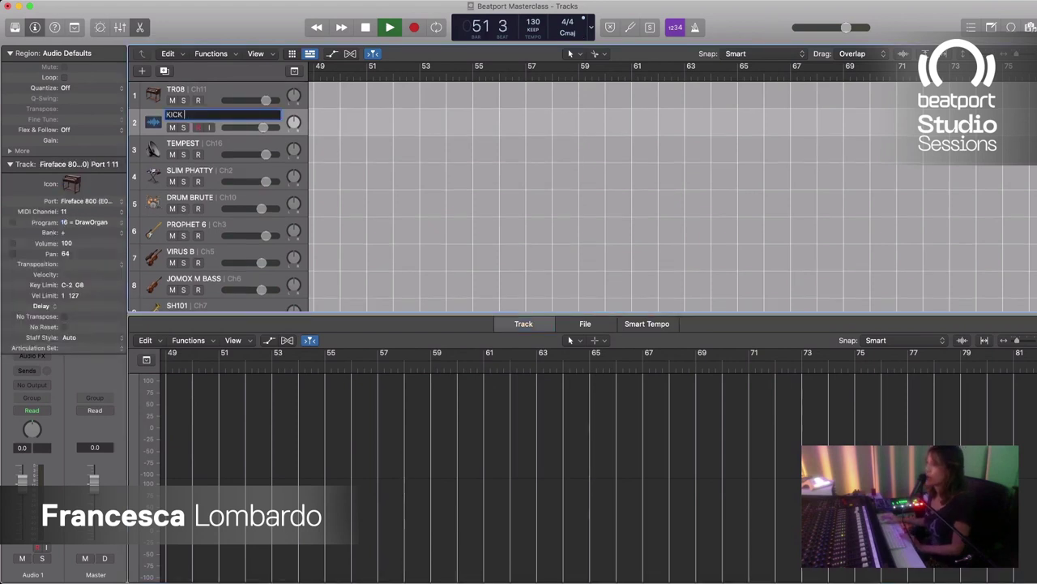
{"action": "key", "text": "Return"}
{"action": "key", "text": "space"}
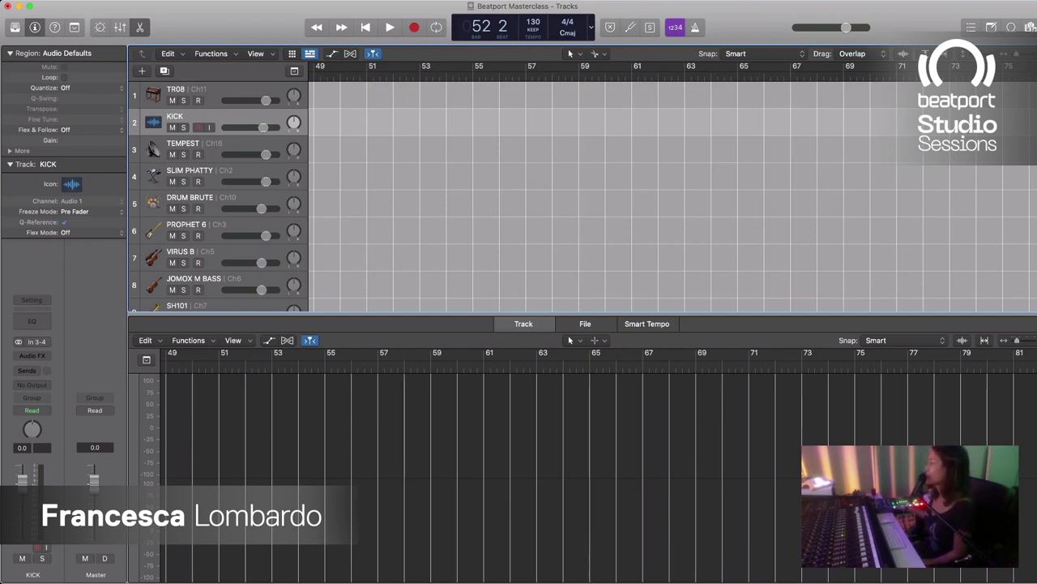
Step: Test the KICK track's incoming signal from the project start and switch its input from stereo to mono Input 3
{"action": "key", "text": "Return"}
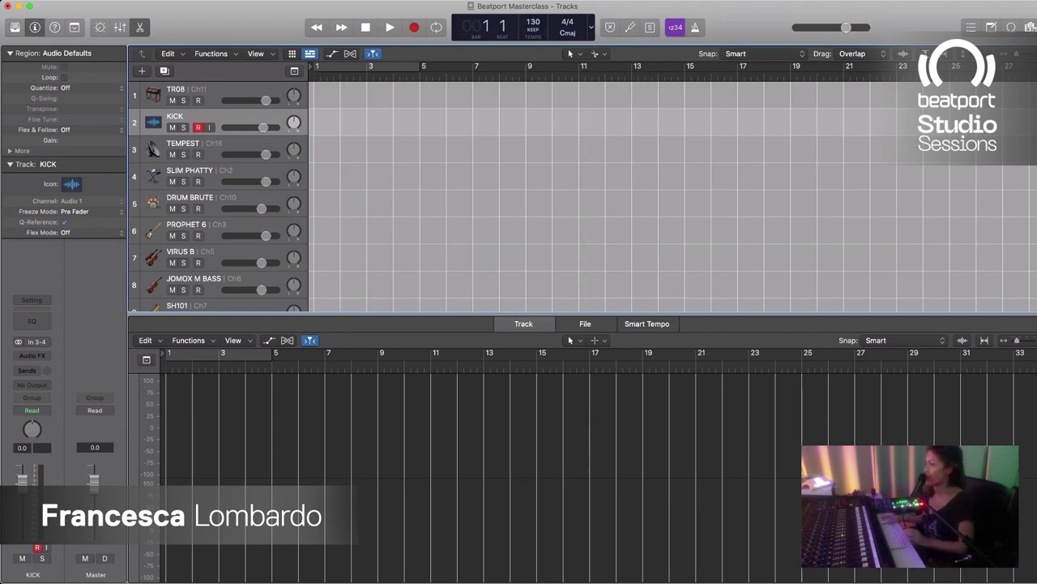
{"action": "key", "text": "space"}
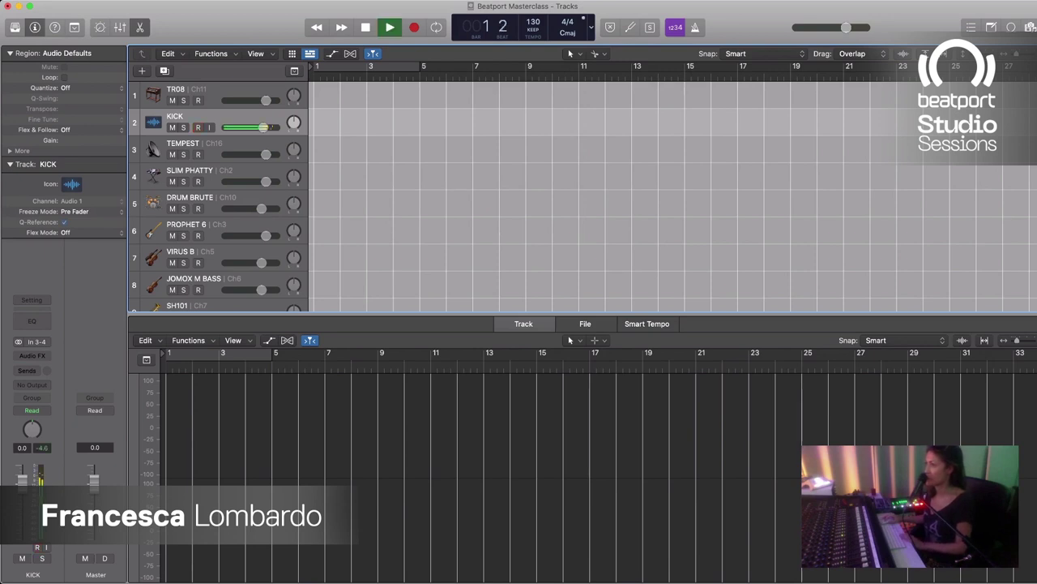
{"action": "key", "text": "space"}
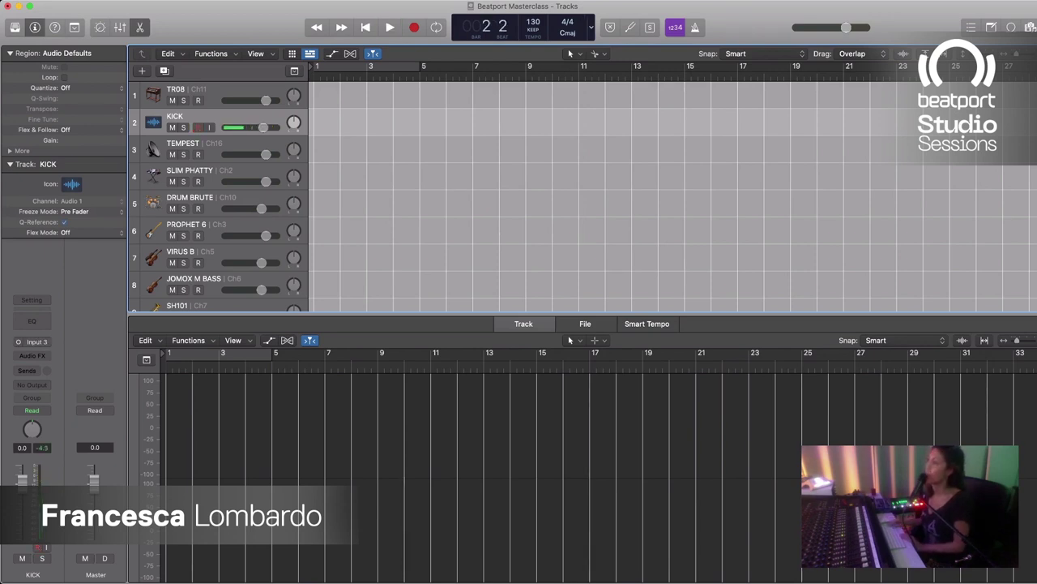
{"action": "scroll", "coordinate": [673, 194], "scroll_direction": "right", "scroll_amount": 1}
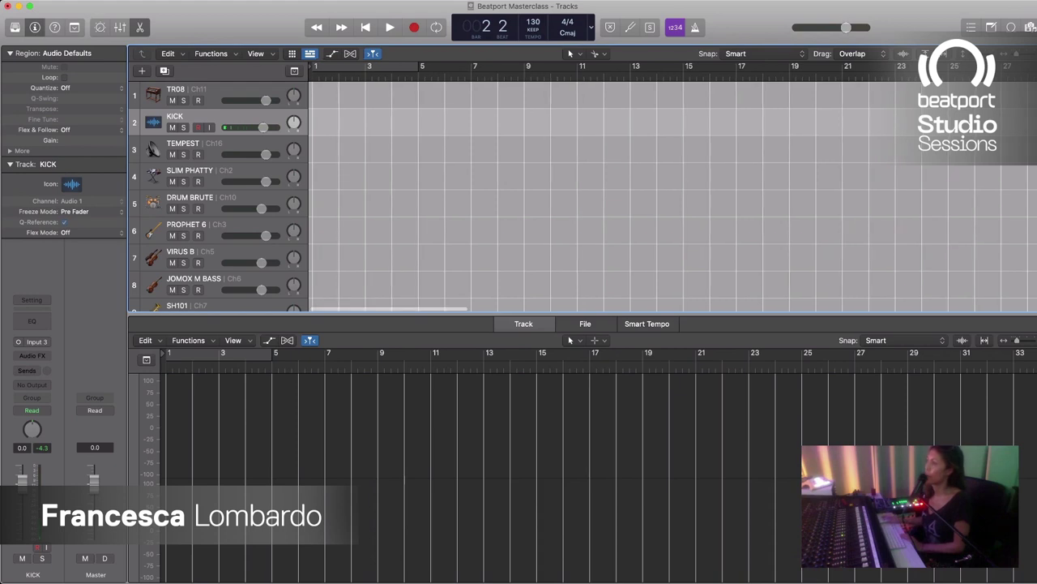
Step: Record the incoming drum signal onto the KICK track from bar 1 to about bar 72
{"action": "key", "text": "Return"}
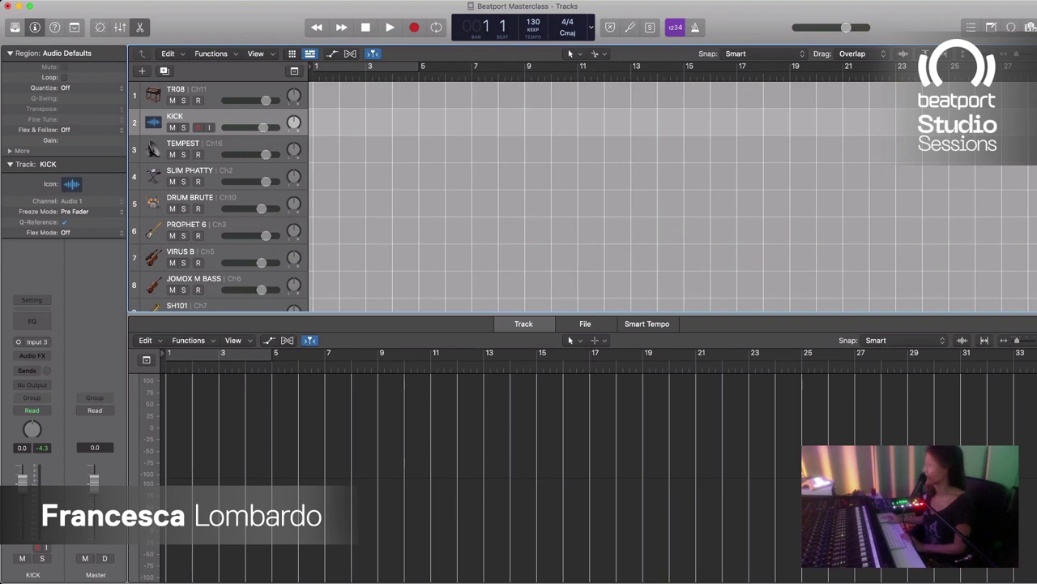
{"action": "key", "text": "r"}
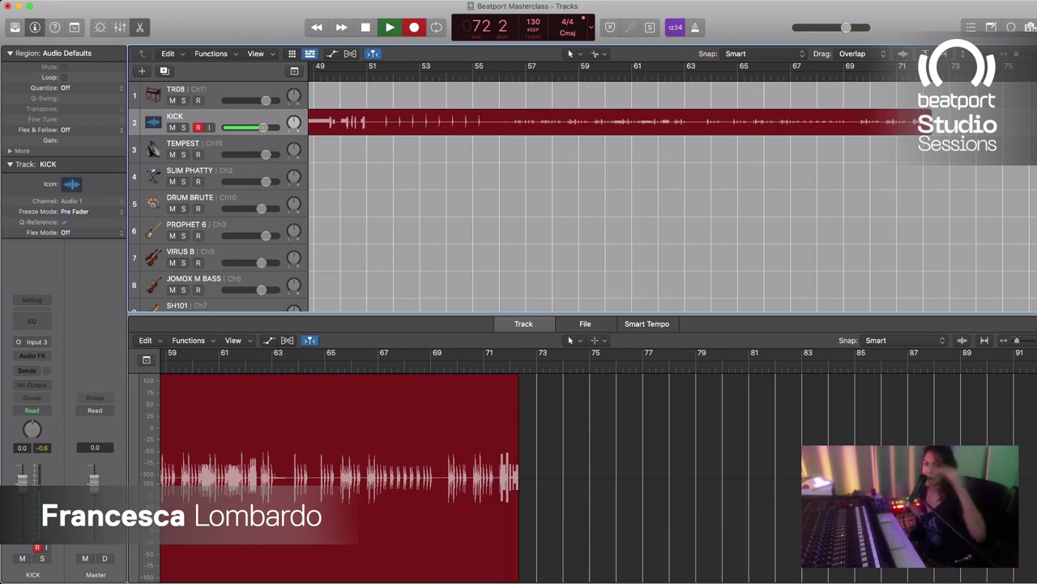
{"action": "key", "text": "space"}
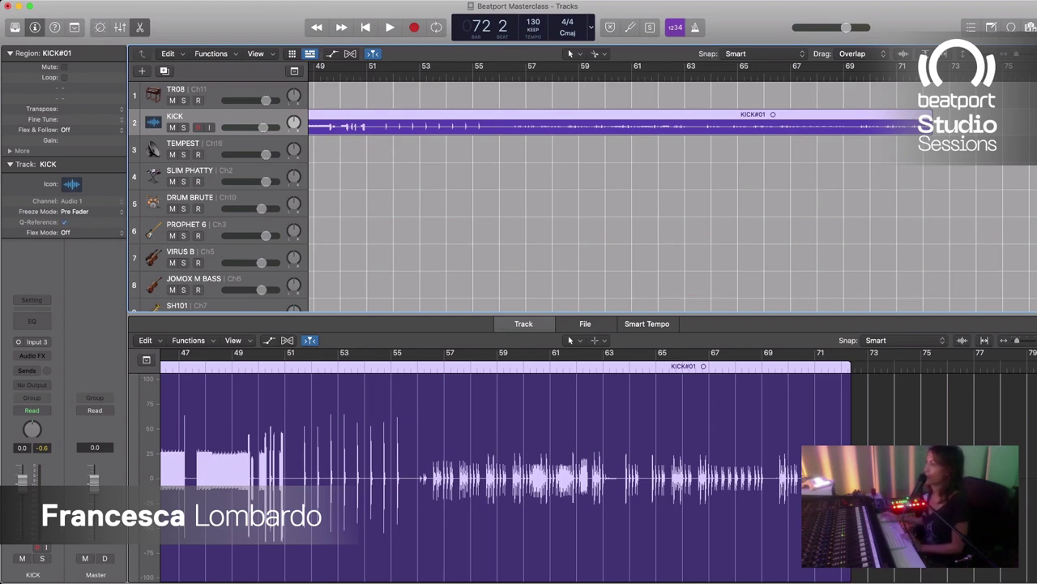
Step: Add two more audio tracks below KICK with the same settings
{"action": "scroll", "coordinate": [670, 195], "scroll_direction": "left", "scroll_amount": 15}
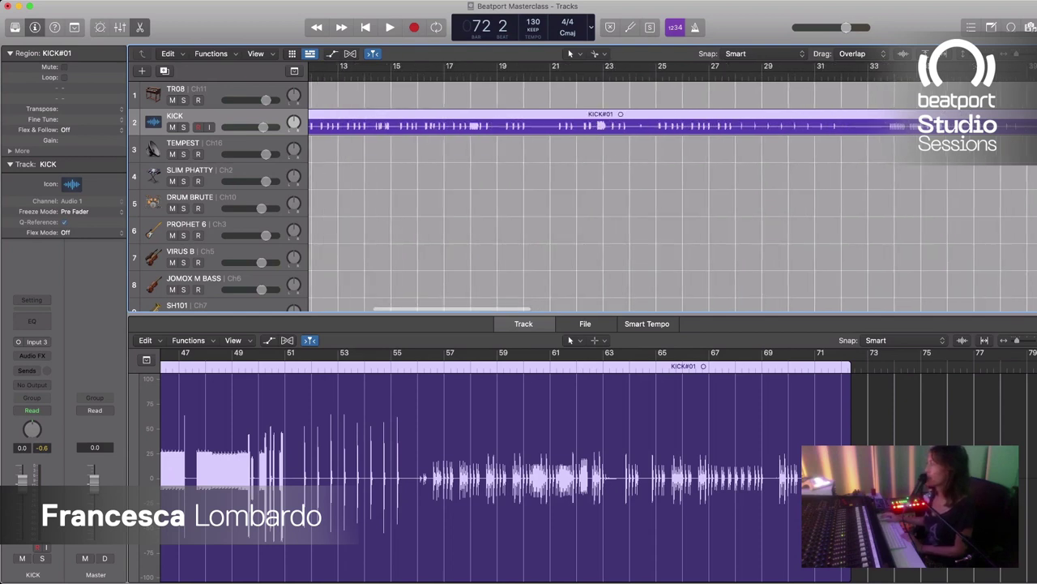
{"action": "scroll", "coordinate": [670, 194], "scroll_direction": "left", "scroll_amount": 5}
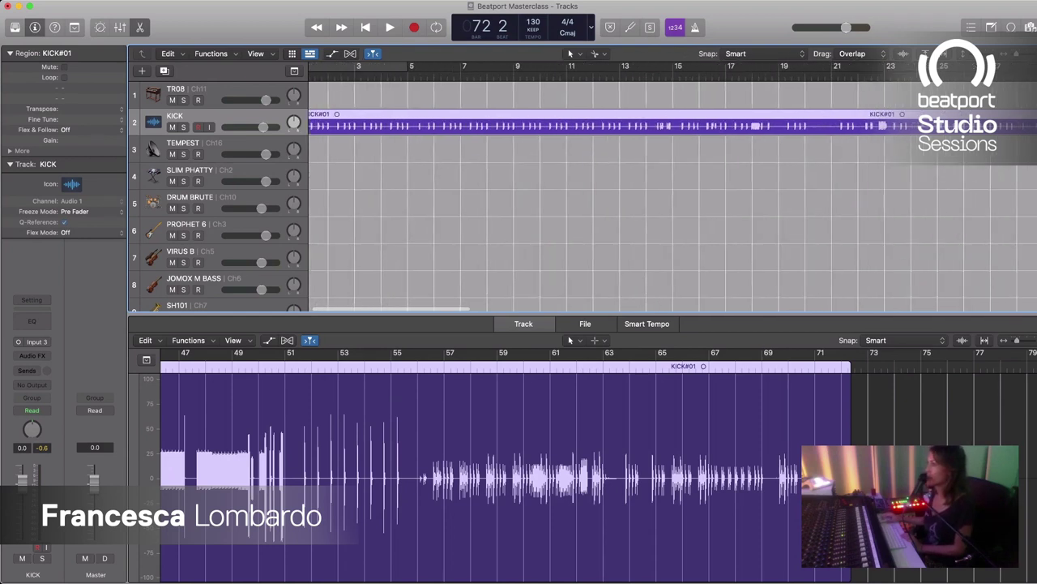
{"action": "key", "text": "super+Down"}
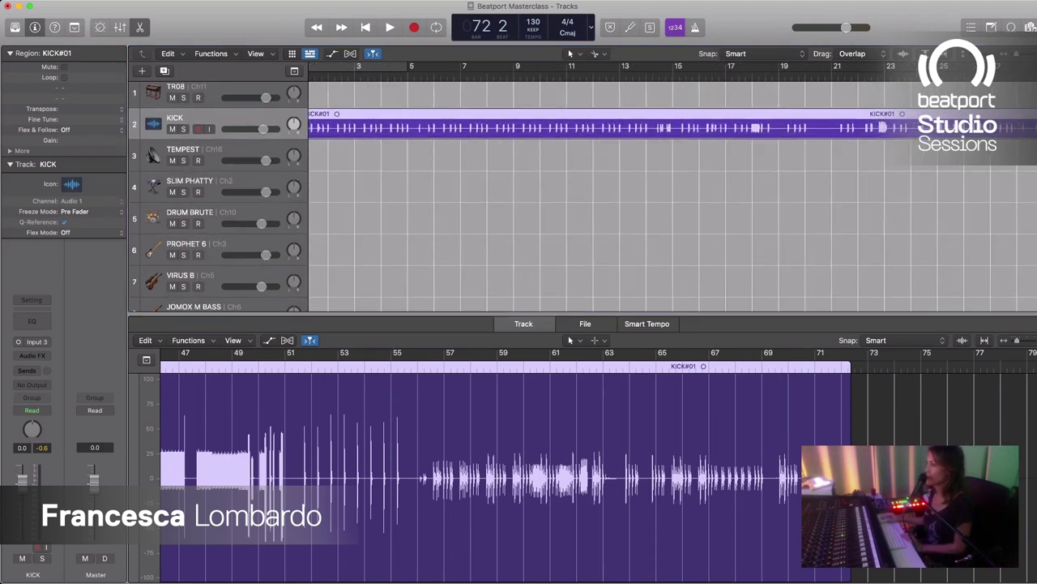
{"action": "key", "text": "super+d"}
{"action": "key", "text": "super+d"}
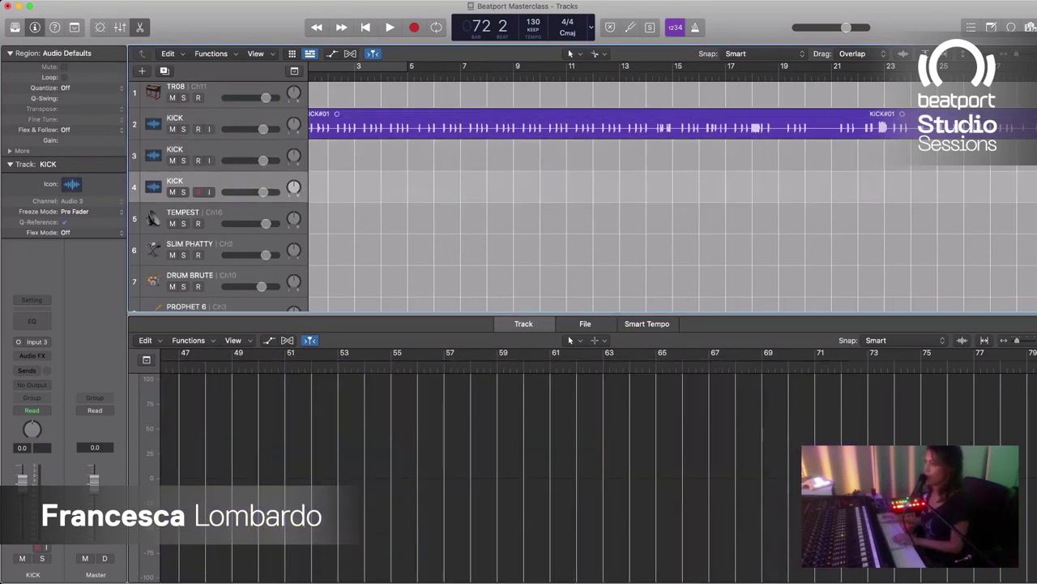
Step: Rename the two duplicated KICK tracks to SNARE and HATS
{"action": "key", "text": "Up"}
{"action": "key", "text": "shift+Return"}
{"action": "type", "text": "SNARE"}
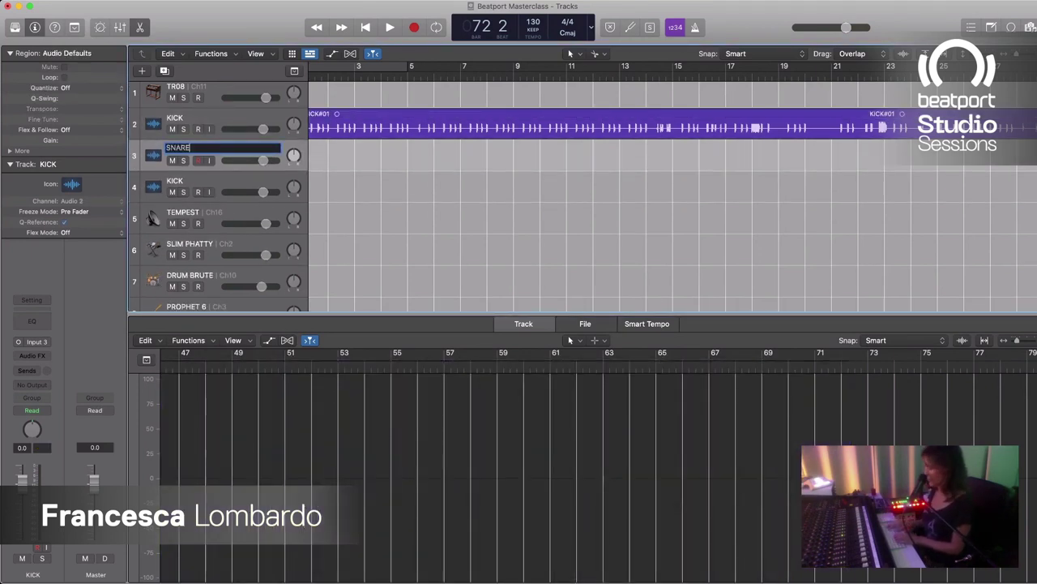
{"action": "key", "text": "Return"}
{"action": "key", "text": "Down"}
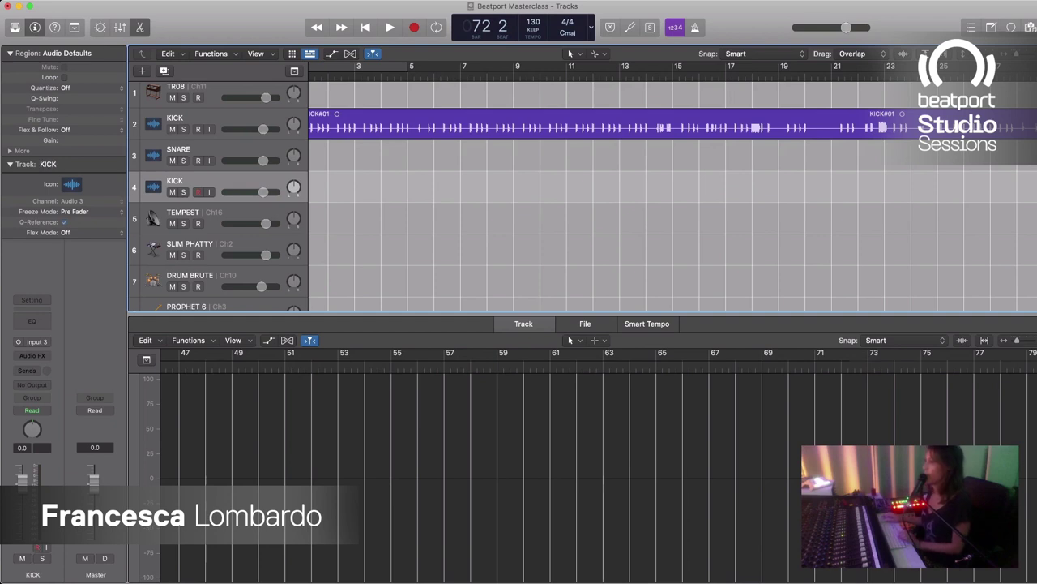
{"action": "key", "text": "shift+Return"}
{"action": "type", "text": "HATS"}
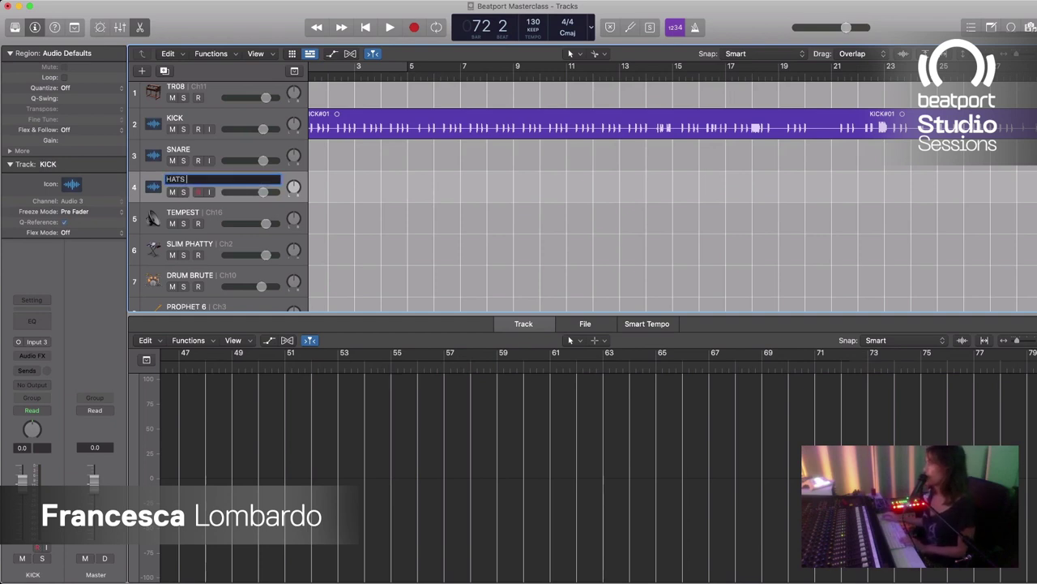
{"action": "key", "text": "Return"}
Step: Adjust the start of the recorded KICK region at bar 1 to line it up with the first hit
{"action": "scroll", "coordinate": [672, 195], "scroll_direction": "left", "scroll_amount": 2}
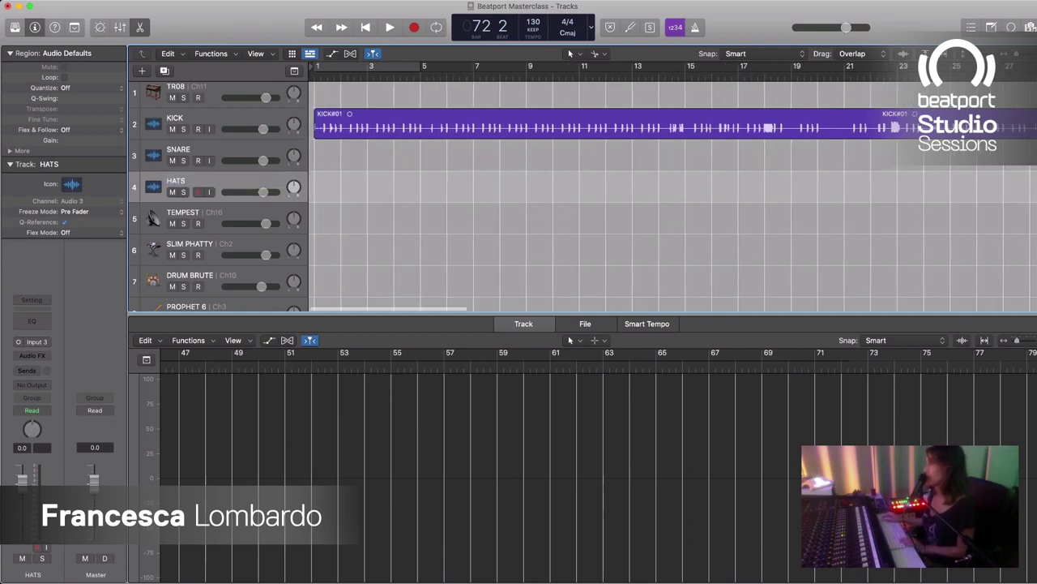
{"action": "key", "text": "super+Right"}
{"action": "key", "text": "super+Right"}
{"action": "key", "text": "super+Right"}
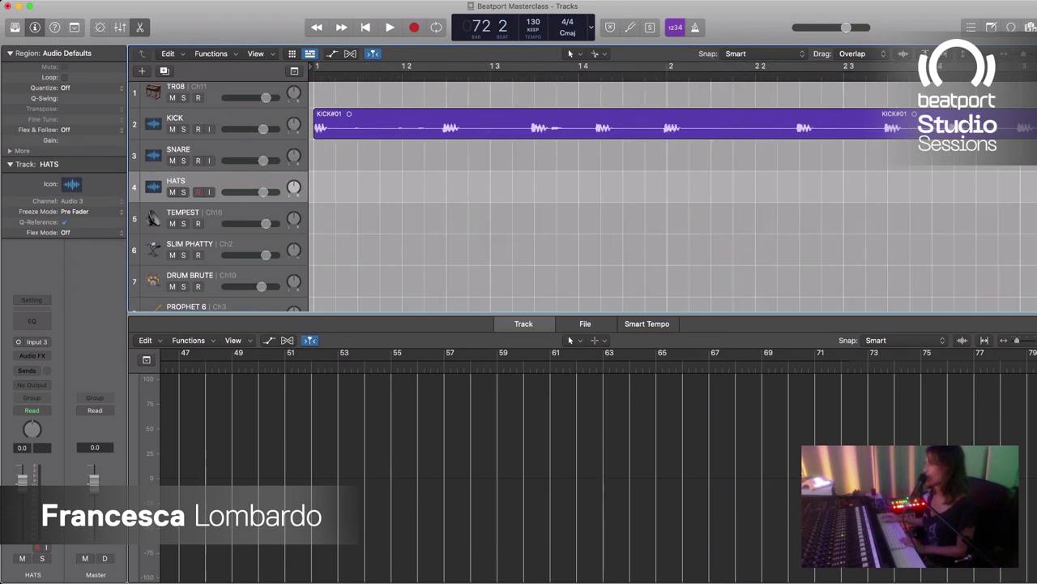
{"action": "key", "text": "super+Right"}
{"action": "key", "text": "super+Right"}
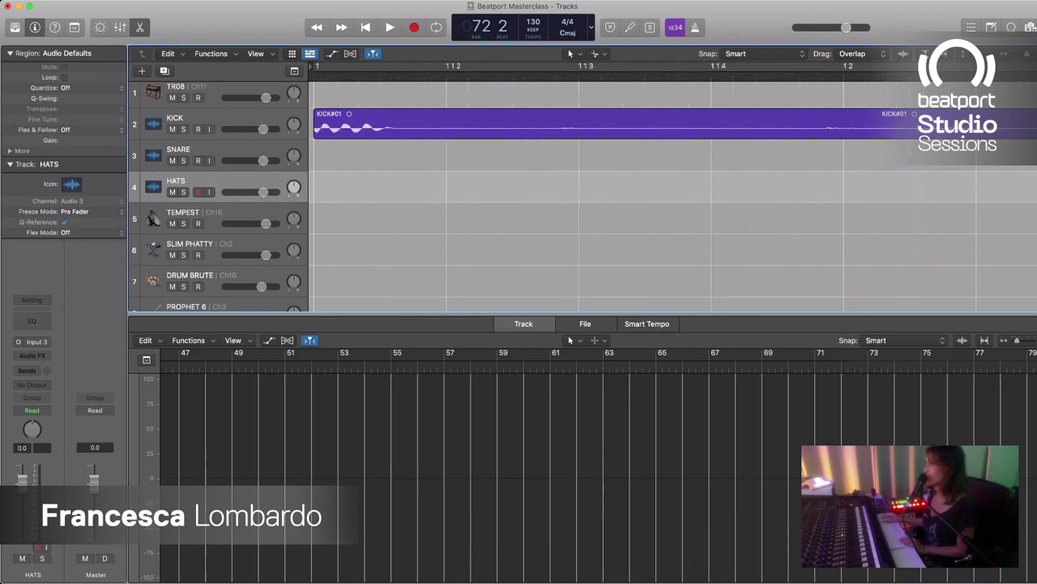
{"action": "left_click", "coordinate": [567, 123]}
{"action": "left_click_drag", "start_coordinate": [365, 127], "coordinate": [315, 126]}
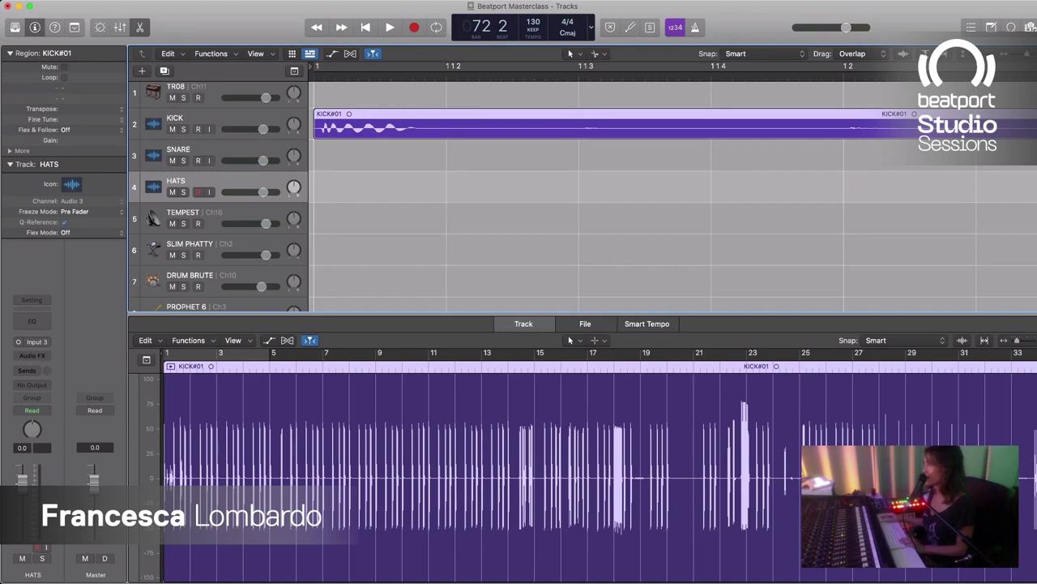
Step: Split the KICK region right where the first hit's waveform begins, at about 1 1 1 16, and delete the silent piece before it
{"action": "key", "text": "super+Right"}
{"action": "key", "text": "super+Right"}
{"action": "key", "text": "super+Right"}
{"action": "key", "text": "super+Right"}
{"action": "key", "text": "super+Right"}
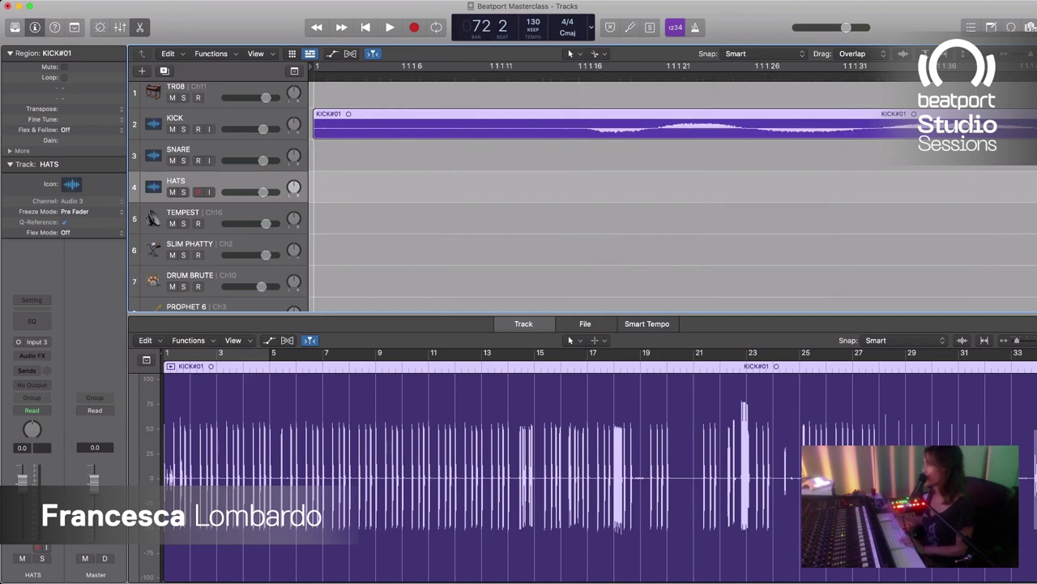
{"action": "left_click", "coordinate": [585, 127]}
{"action": "key", "text": "super+t"}
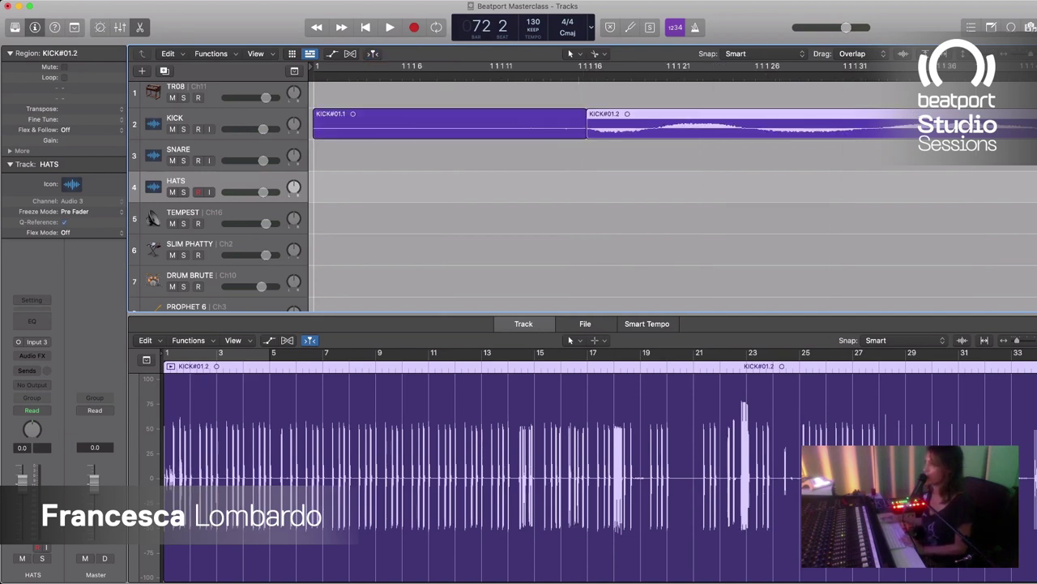
{"action": "left_click", "coordinate": [449, 123]}
{"action": "key", "text": "BackSpace"}
Step: Move the trimmed KICK region to the start of bar 1 and widen the timeline to show several bars
{"action": "left_click", "coordinate": [648, 123]}
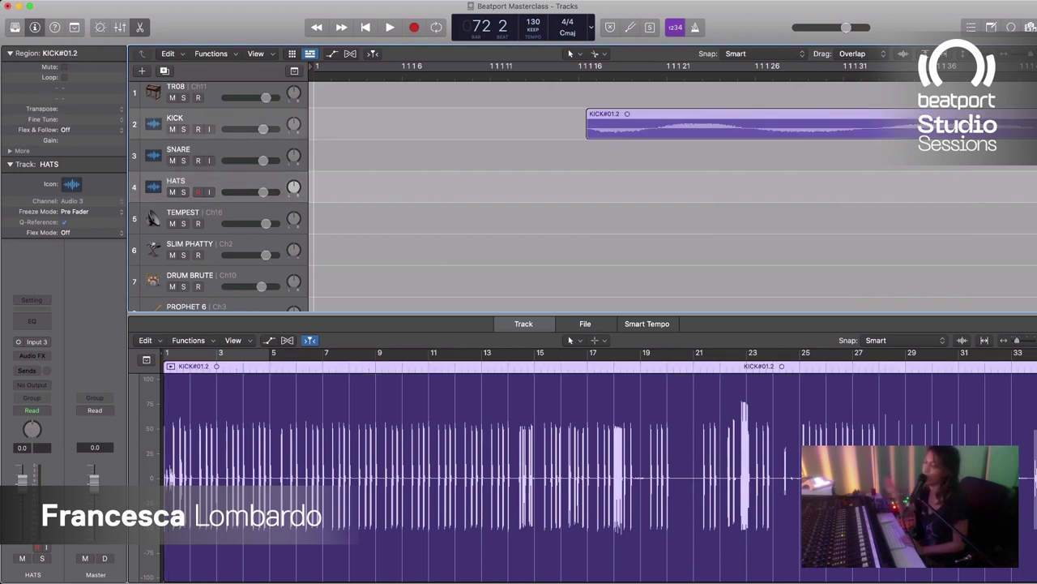
{"action": "left_click_drag", "start_coordinate": [649, 123], "coordinate": [377, 123]}
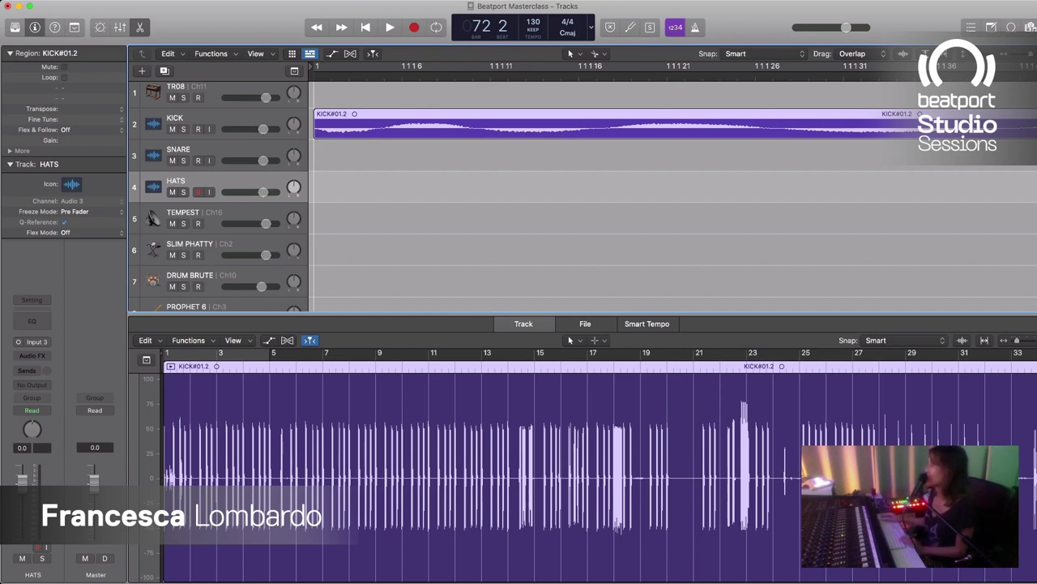
{"action": "key", "text": "super+Left"}
{"action": "key", "text": "super+Left"}
{"action": "key", "text": "super+Left"}
{"action": "key", "text": "super+Left"}
{"action": "key", "text": "super+Left"}
{"action": "key", "text": "super+Left"}
{"action": "key", "text": "super+Left"}
{"action": "key", "text": "super+Left"}
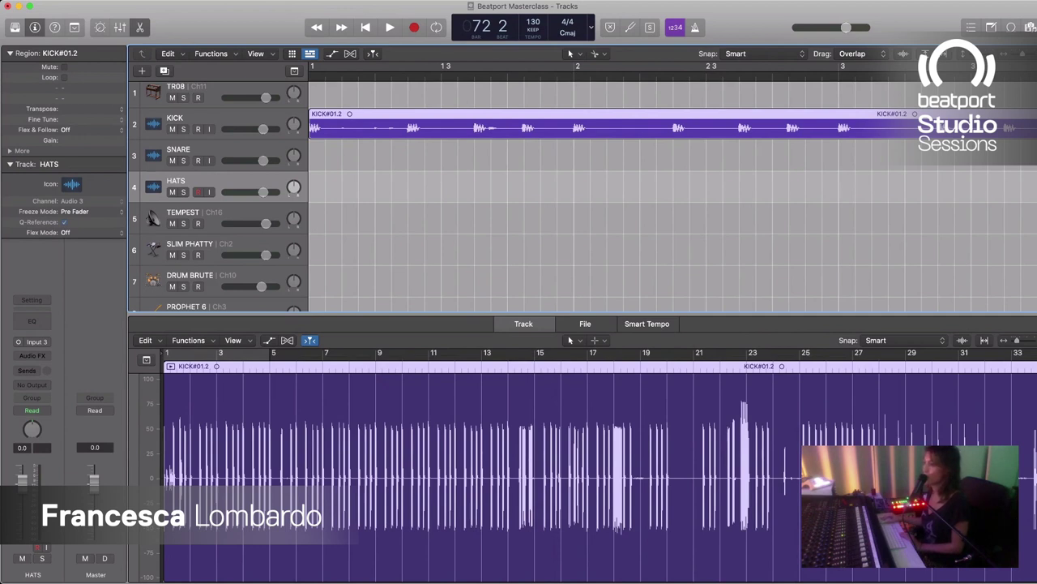
Step: Play the KICK track from the start of bar 1 twice to check the timing of its first hits
{"action": "left_click", "coordinate": [189, 123]}
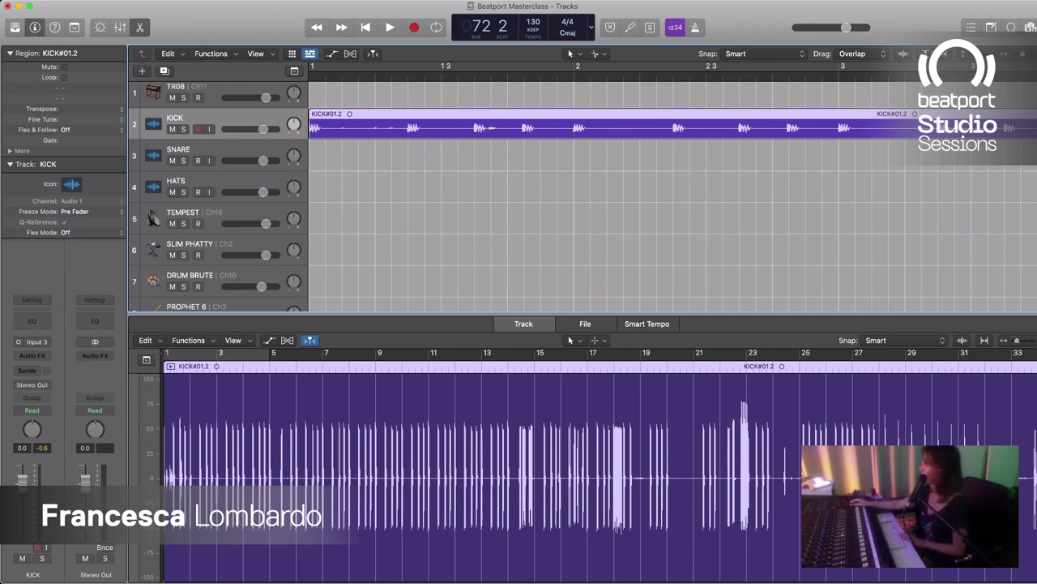
{"action": "key", "text": "Return"}
{"action": "key", "text": "super+f"}
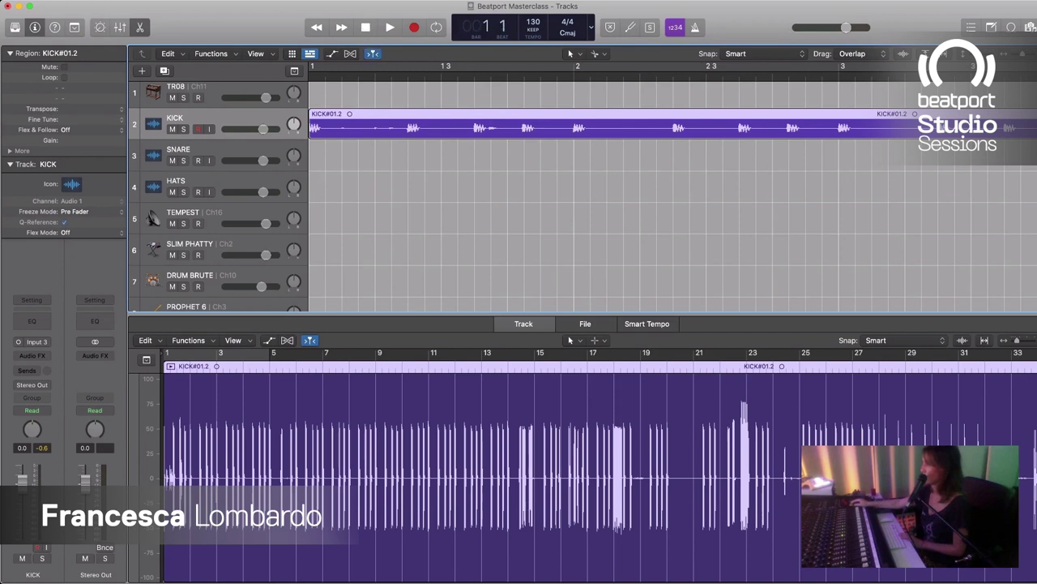
{"action": "key", "text": "space"}
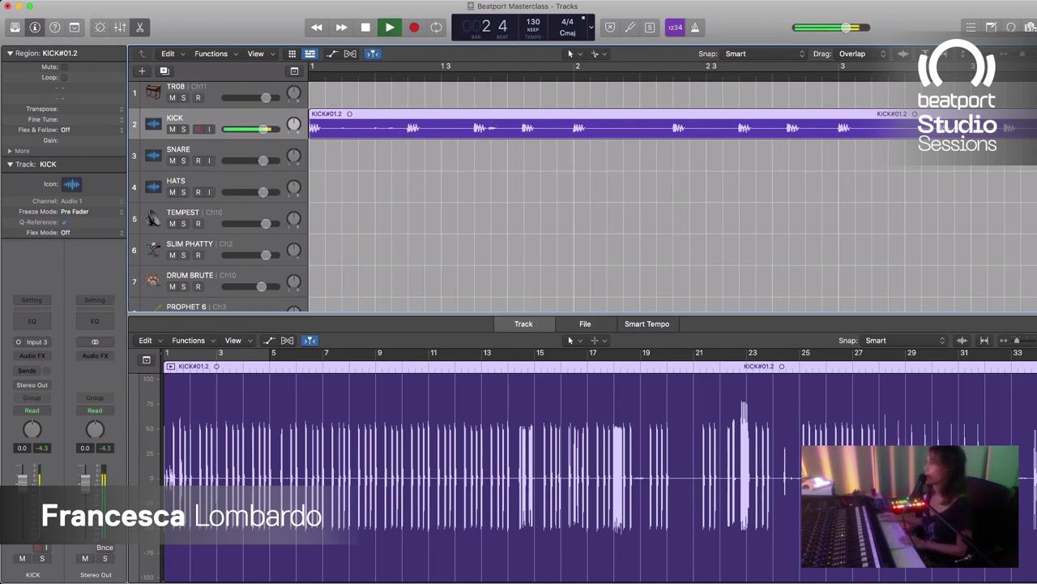
{"action": "key", "text": "space"}
{"action": "key", "text": "Return"}
{"action": "key", "text": "space"}
{"action": "key", "text": "space"}
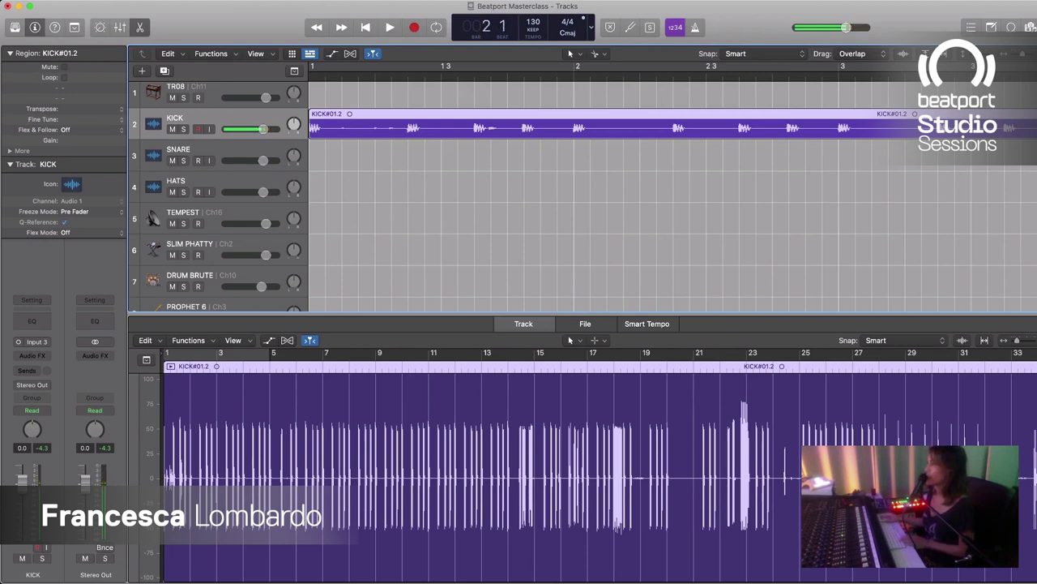
Step: Cut the first bar off the KICK region at bar 2 and move the remaining region back to bar 1
{"action": "key", "text": "super+t"}
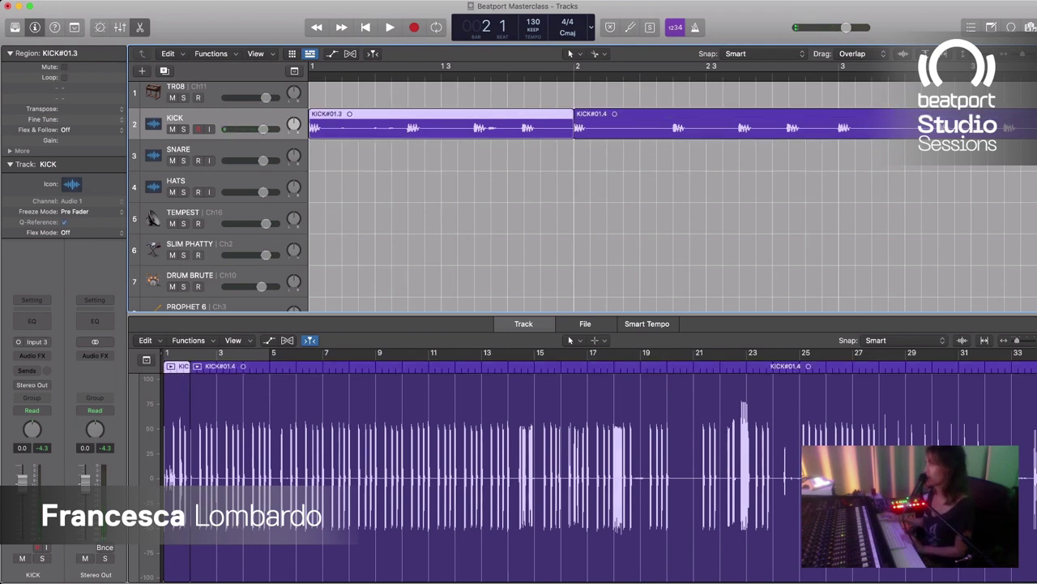
{"action": "key", "text": "Delete"}
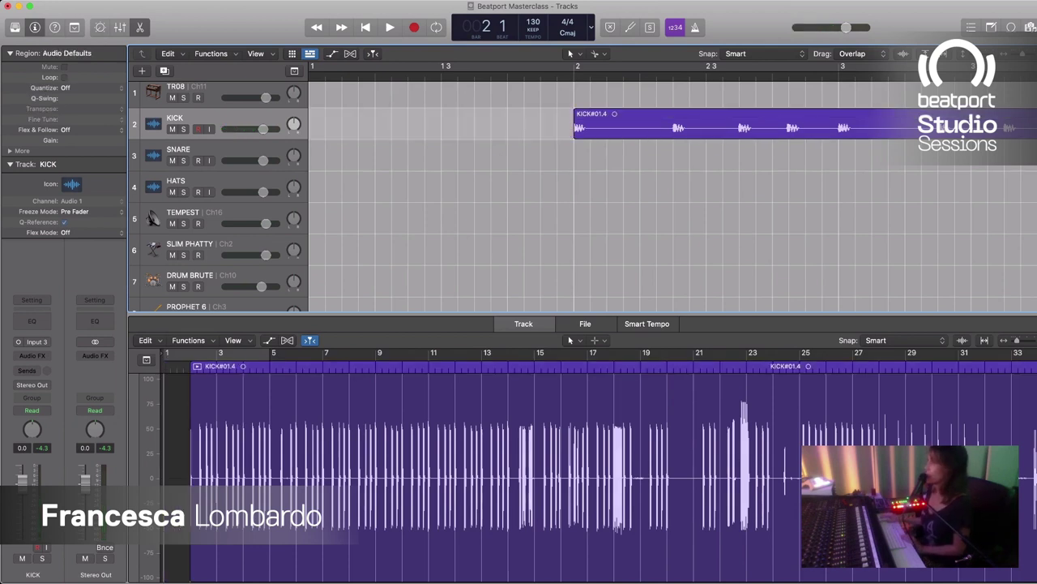
{"action": "left_click_drag", "start_coordinate": [616, 121], "coordinate": [352, 122]}
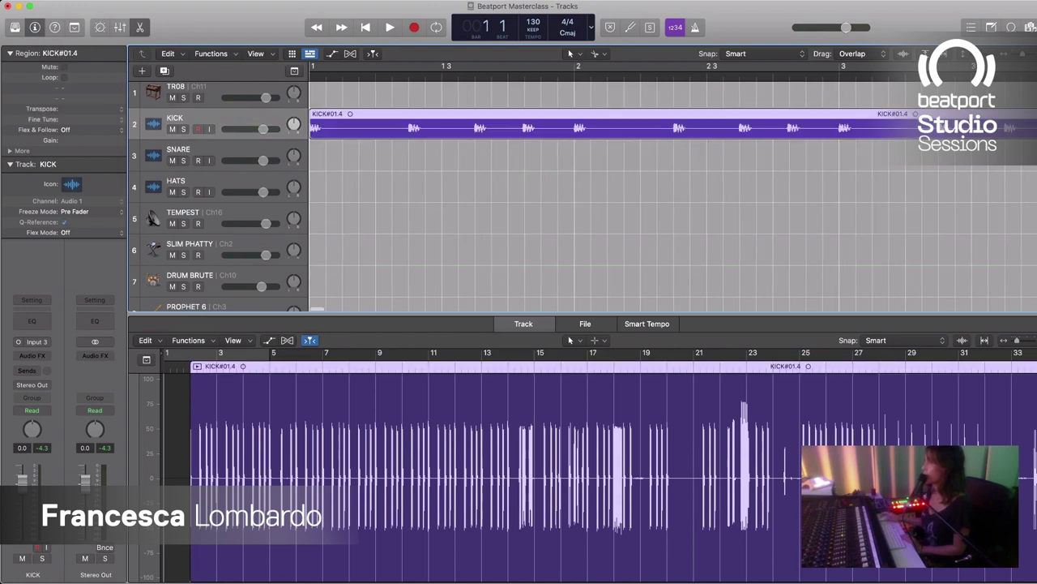
Step: Look through the KICK region's waveform up to about bar 14 and play a short passage from bar 13
{"action": "key", "text": "period"}
{"action": "scroll", "coordinate": [673, 186], "scroll_direction": "right", "scroll_amount": 5}
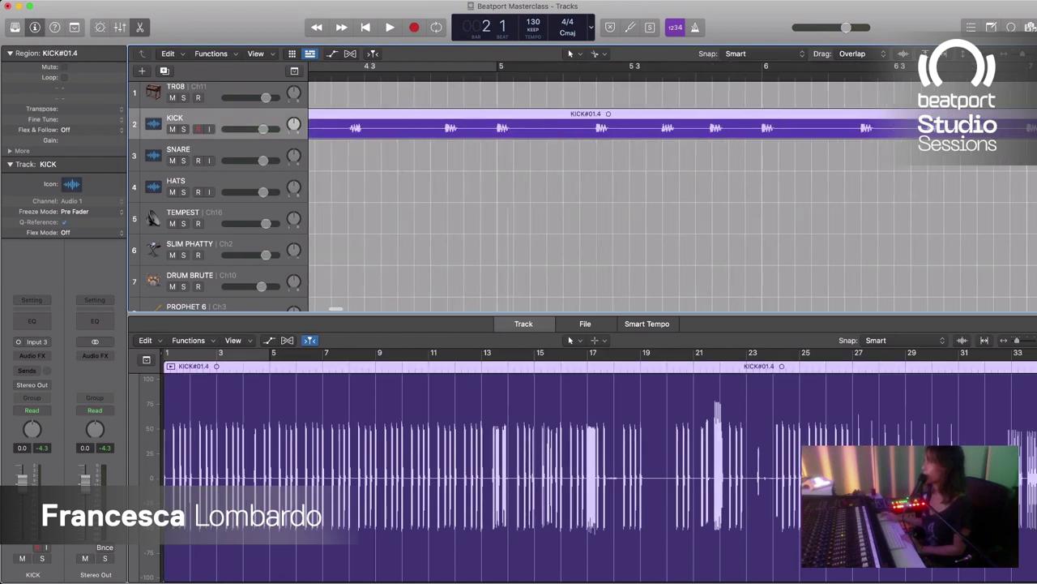
{"action": "scroll", "coordinate": [673, 186], "scroll_direction": "right", "scroll_amount": 4}
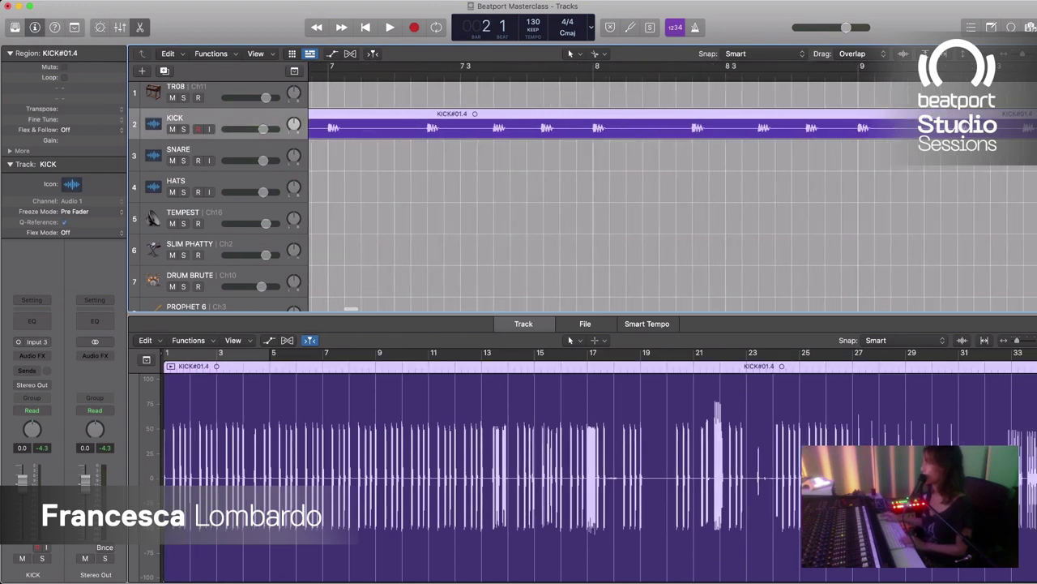
{"action": "scroll", "coordinate": [673, 187], "scroll_direction": "right", "scroll_amount": 6}
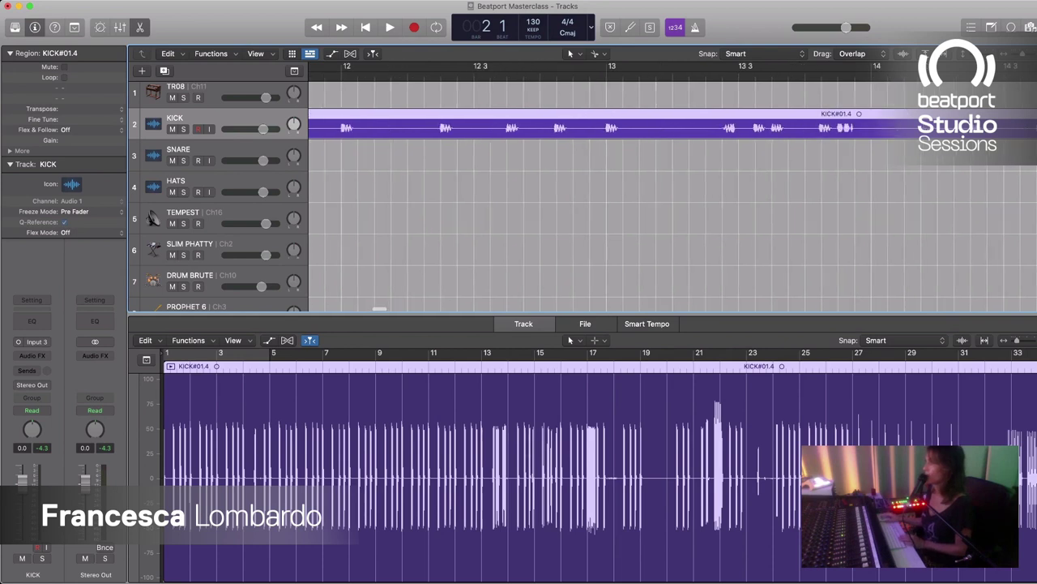
{"action": "scroll", "coordinate": [672, 187], "scroll_direction": "right", "scroll_amount": 2}
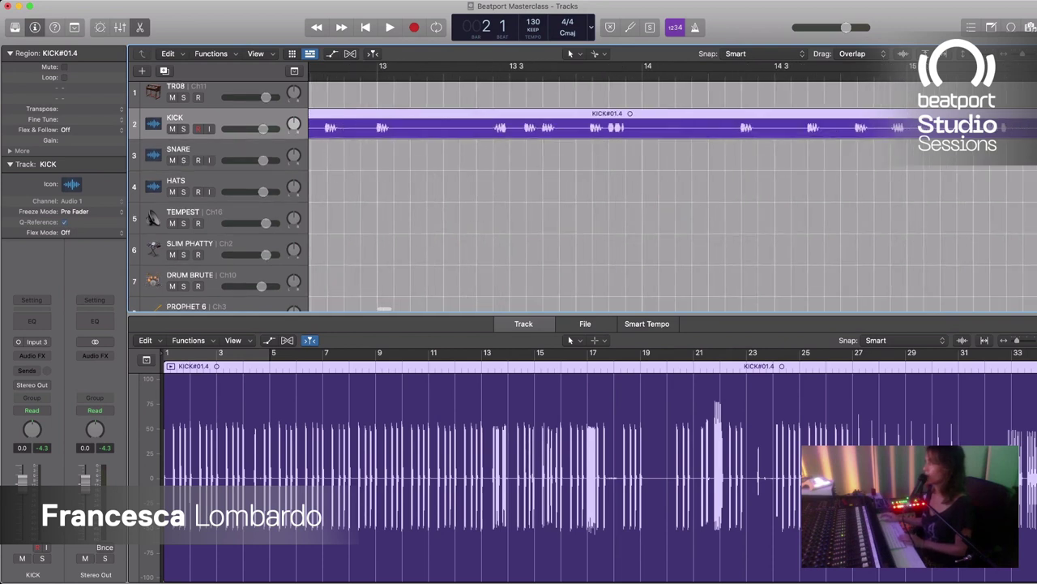
{"action": "left_click", "coordinate": [444, 71]}
{"action": "key", "text": "space"}
{"action": "key", "text": "space"}
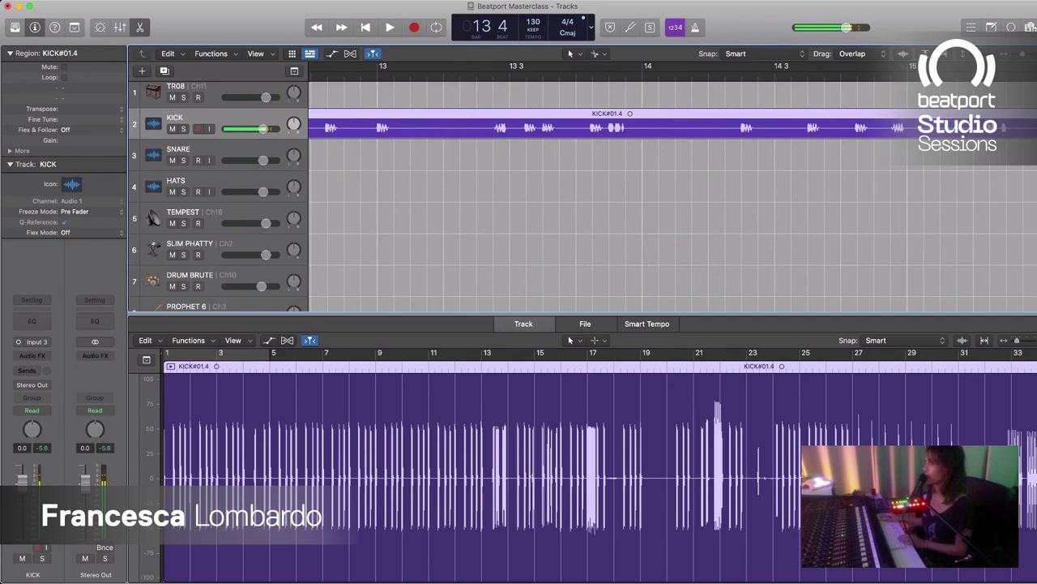
Step: Play the KICK region from bar 17 onward and look for where the snare hits start, near bar 27
{"action": "scroll", "coordinate": [673, 186], "scroll_direction": "right", "scroll_amount": 4}
{"action": "left_click", "coordinate": [853, 71]}
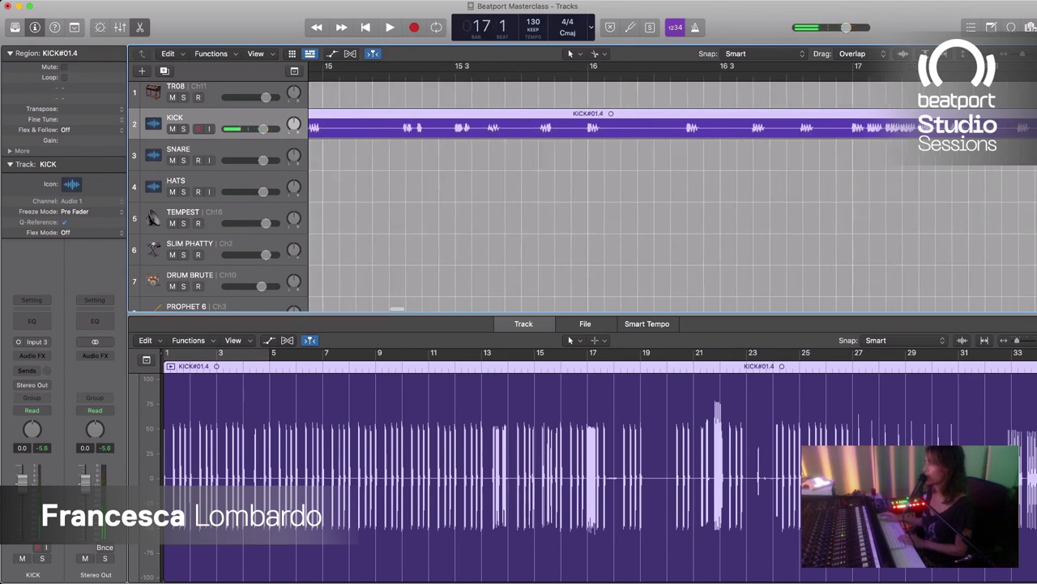
{"action": "key", "text": "space"}
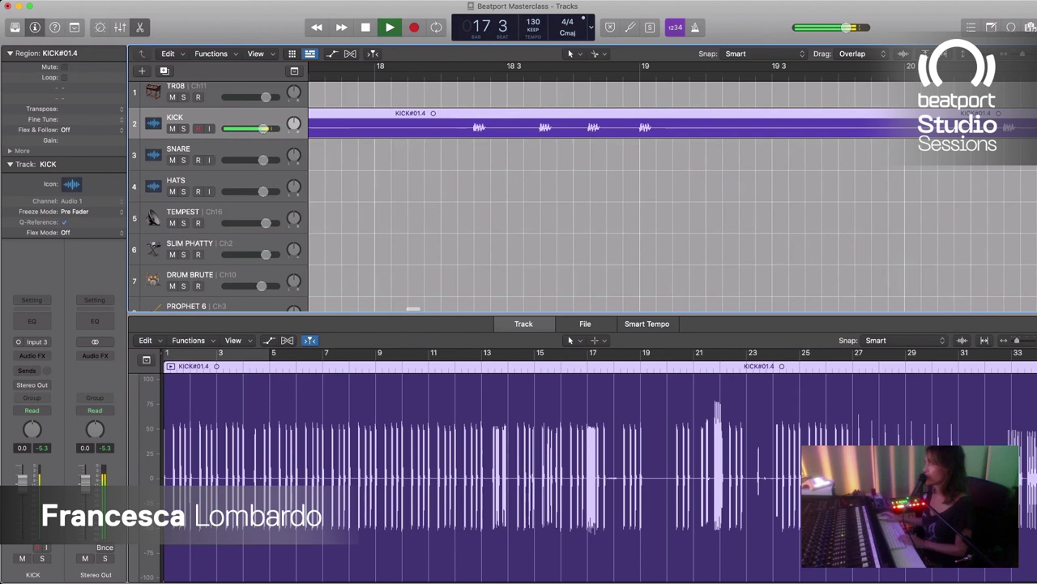
{"action": "scroll", "coordinate": [673, 186], "scroll_direction": "right", "scroll_amount": 6}
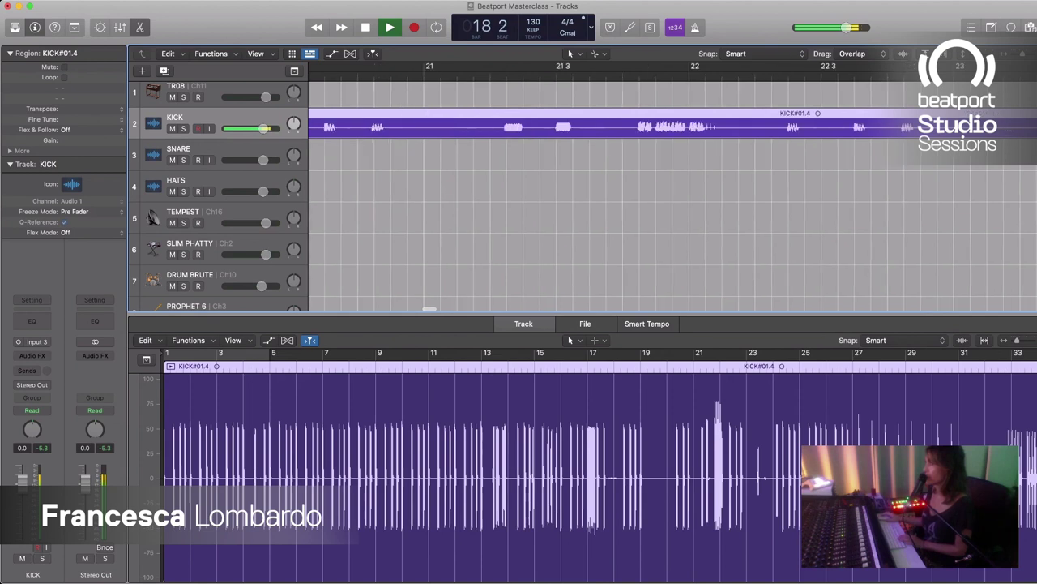
{"action": "scroll", "coordinate": [673, 195], "scroll_direction": "right", "scroll_amount": 3}
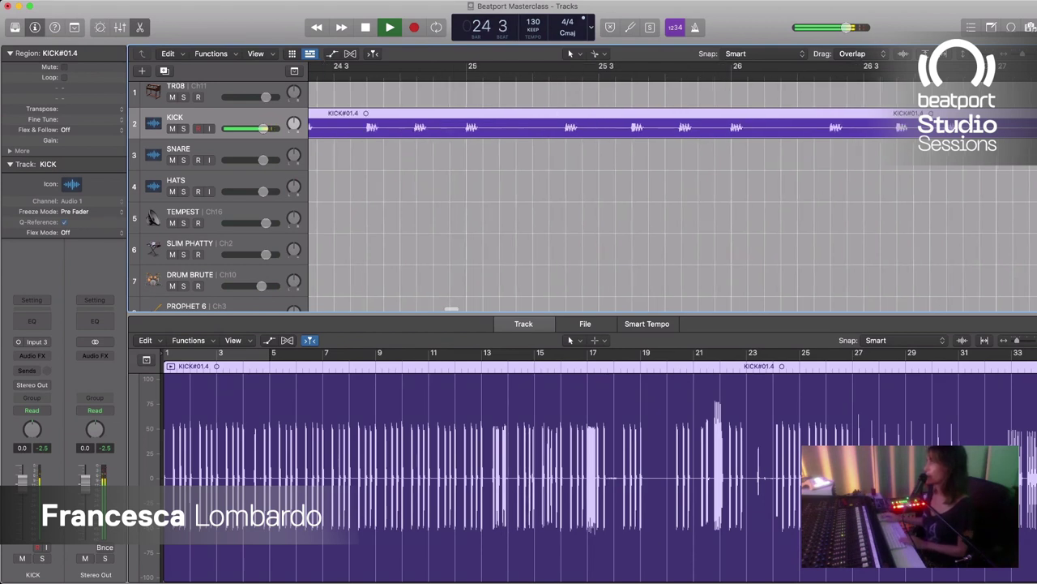
{"action": "key", "text": "space"}
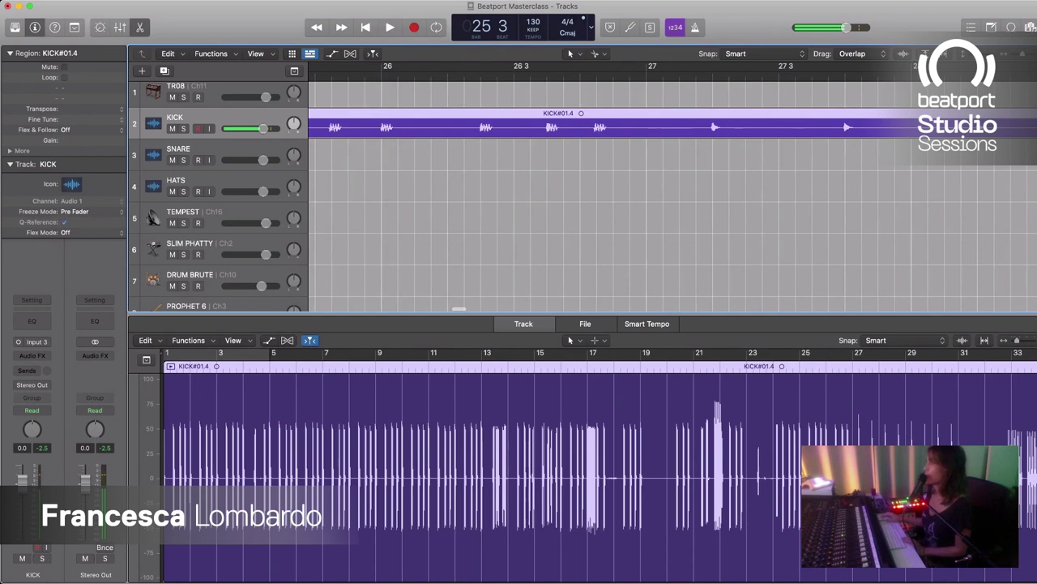
Step: Split the KICK region after the last kick in bar 27 and again exactly at the first snare hit, deleting the silent sliver between
{"action": "left_click", "coordinate": [710, 125], "text": "super"}
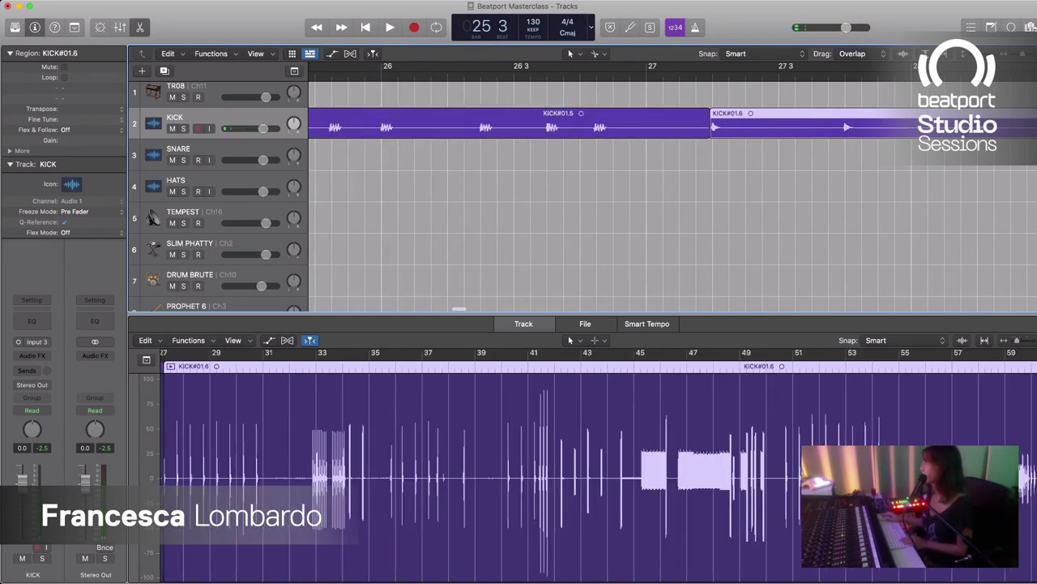
{"action": "key", "text": "super+Right"}
{"action": "key", "text": "super+Right"}
{"action": "key", "text": "super+Right"}
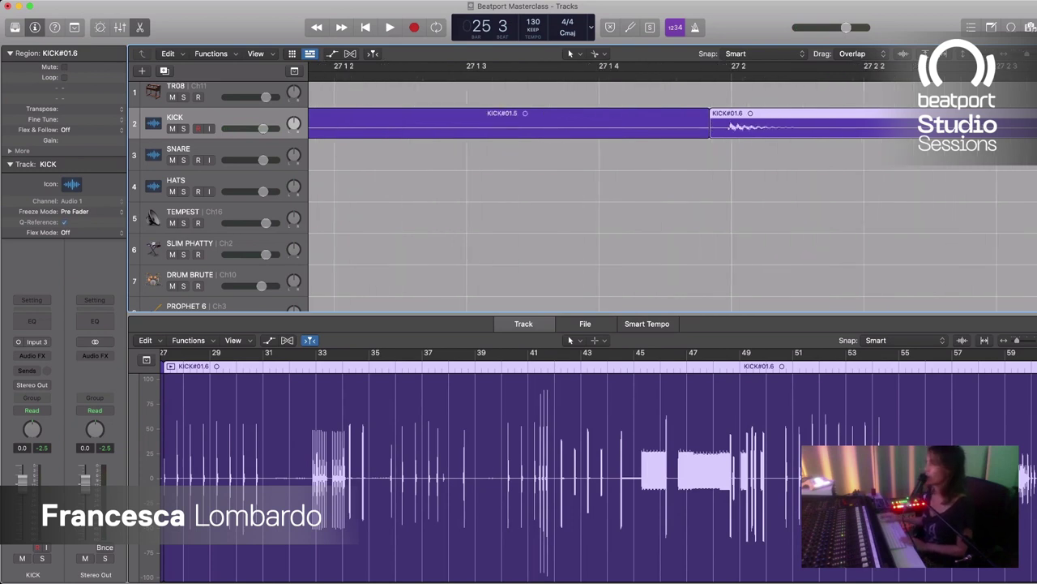
{"action": "left_click", "coordinate": [728, 125], "text": "super"}
{"action": "left_click", "coordinate": [718, 124]}
{"action": "key", "text": "BackSpace"}
{"action": "scroll", "coordinate": [718, 124], "scroll_direction": "right", "scroll_amount": 1}
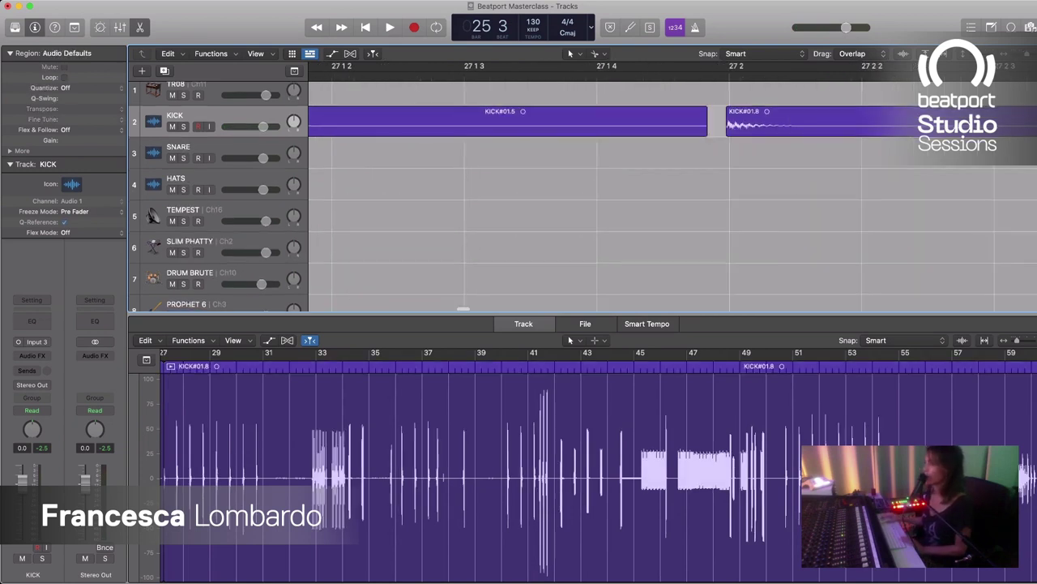
Step: Move the split-off snare region from the KICK track to the start of bar 1 on the SNARE track
{"action": "left_click_drag", "start_coordinate": [761, 122], "coordinate": [310, 154]}
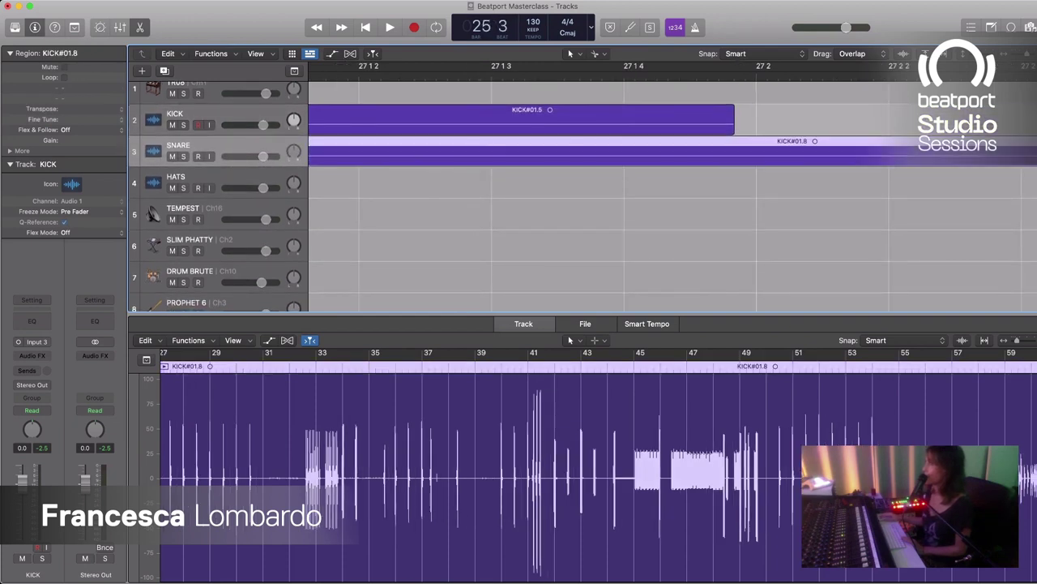
{"action": "left_click", "coordinate": [243, 113]}
{"action": "key", "text": "super+Left"}
{"action": "key", "text": "super+Left"}
{"action": "key", "text": "super+Left"}
{"action": "key", "text": "super+Left"}
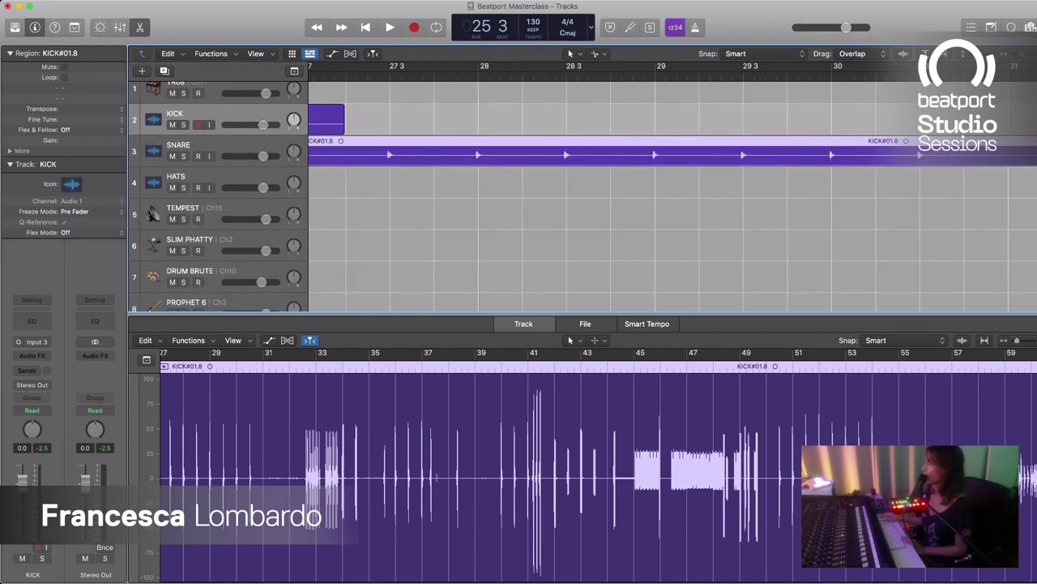
{"action": "key", "text": "super+Left"}
{"action": "key", "text": "super+Left"}
{"action": "key", "text": "super+Left"}
{"action": "key", "text": "super+Left"}
{"action": "scroll", "coordinate": [673, 195], "scroll_direction": "left", "scroll_amount": 3}
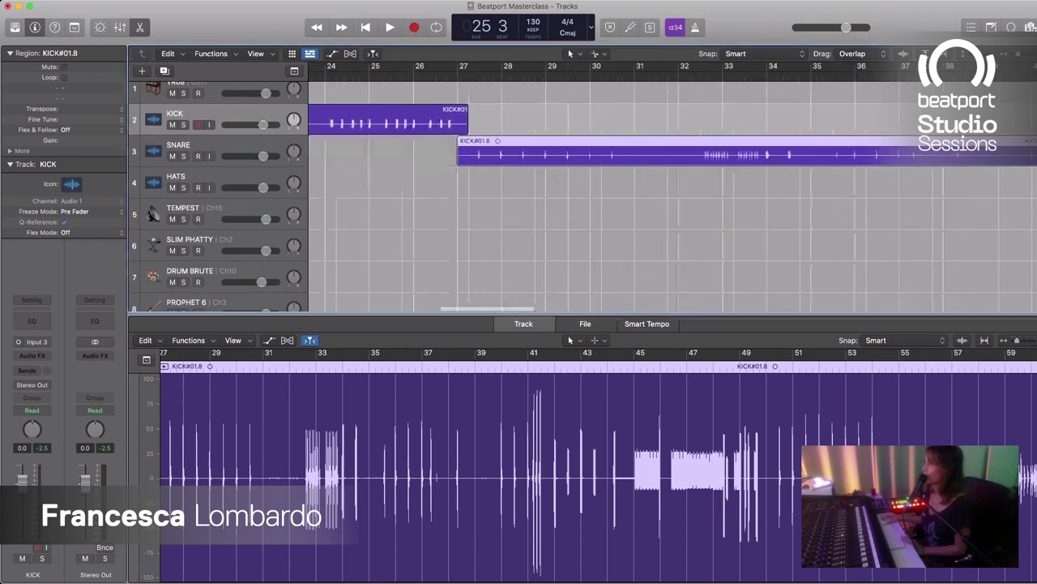
{"action": "scroll", "coordinate": [673, 195], "scroll_direction": "left", "scroll_amount": 5}
{"action": "left_click_drag", "start_coordinate": [902, 154], "coordinate": [204, 159]}
{"action": "scroll", "coordinate": [673, 194], "scroll_direction": "left", "scroll_amount": 4}
{"action": "scroll", "coordinate": [673, 195], "scroll_direction": "left", "scroll_amount": 3}
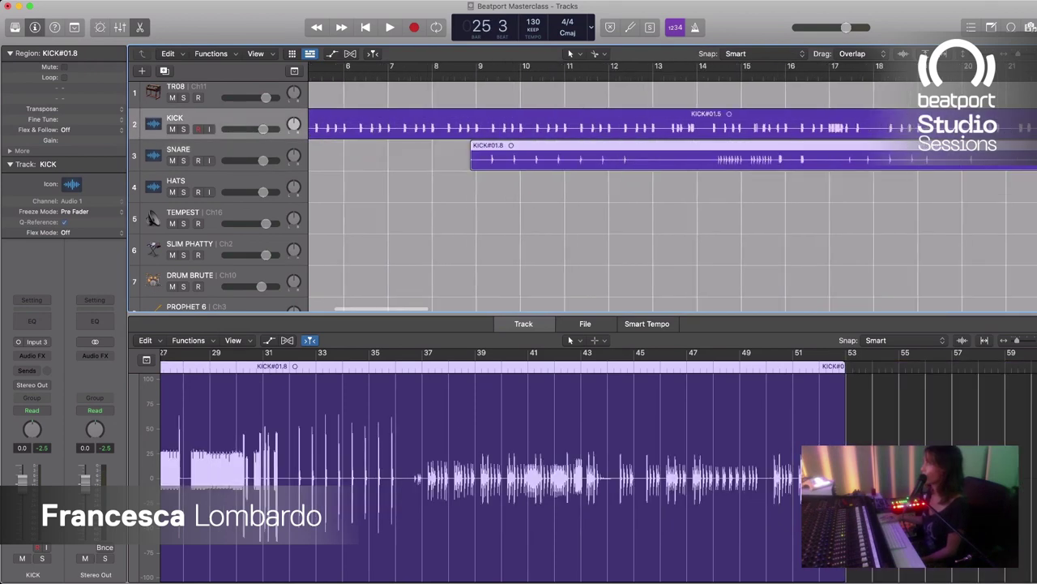
{"action": "left_click_drag", "start_coordinate": [511, 159], "coordinate": [279, 159]}
{"action": "key", "text": "super+Left"}
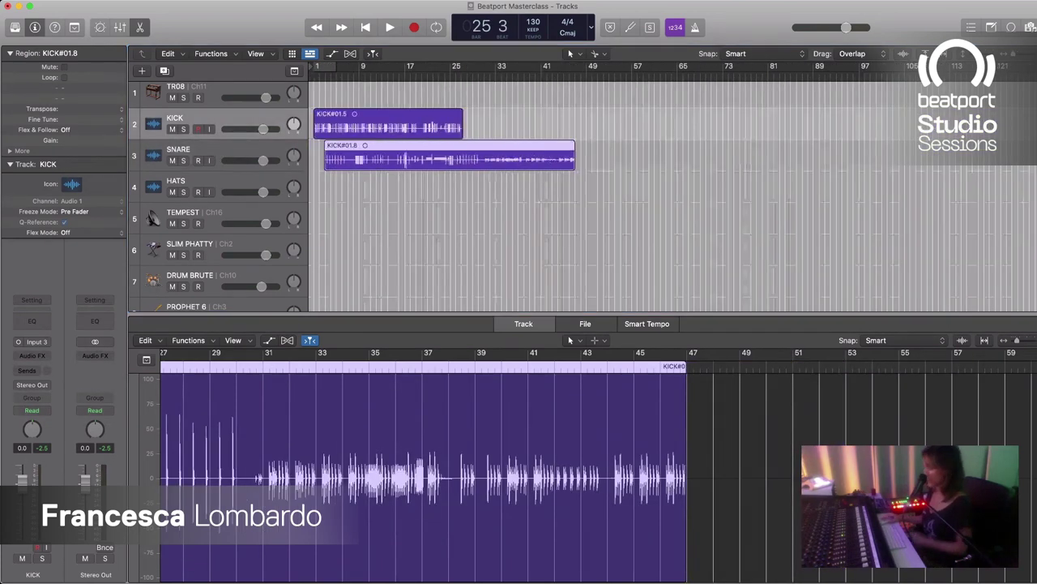
{"action": "left_click_drag", "start_coordinate": [348, 155], "coordinate": [338, 155]}
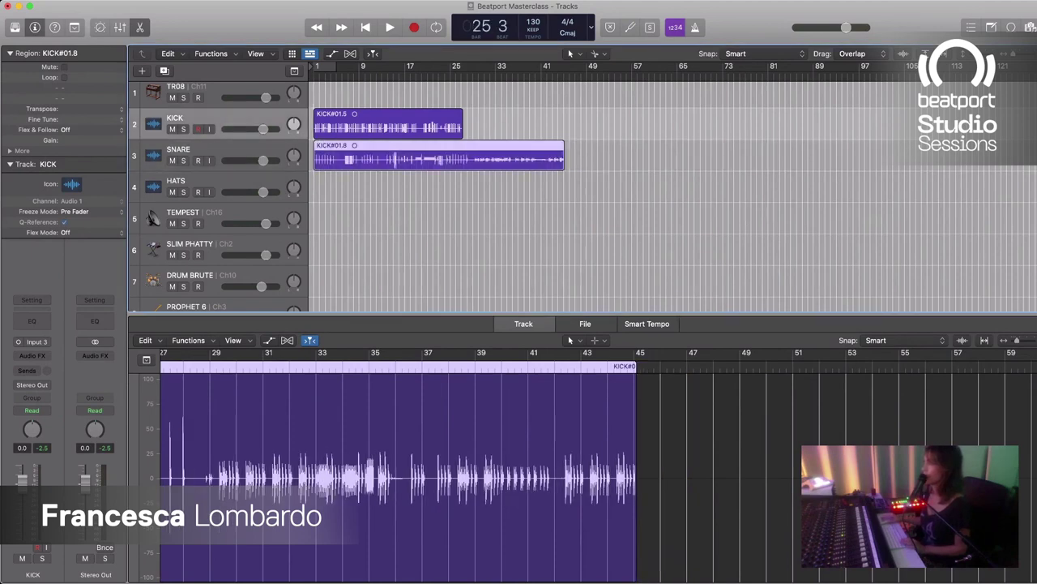
Step: Rename the region at bar 1 on the SNARE track to SNARE and delete the repeated copy that follows it
{"action": "key", "text": "super+r"}
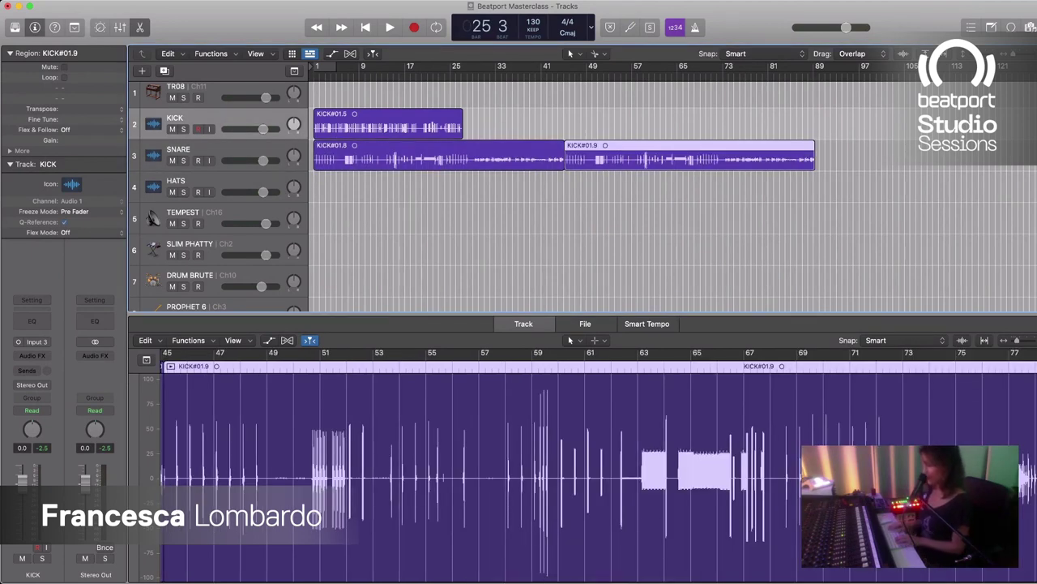
{"action": "left_click", "coordinate": [338, 156]}
{"action": "key", "text": "shift+n"}
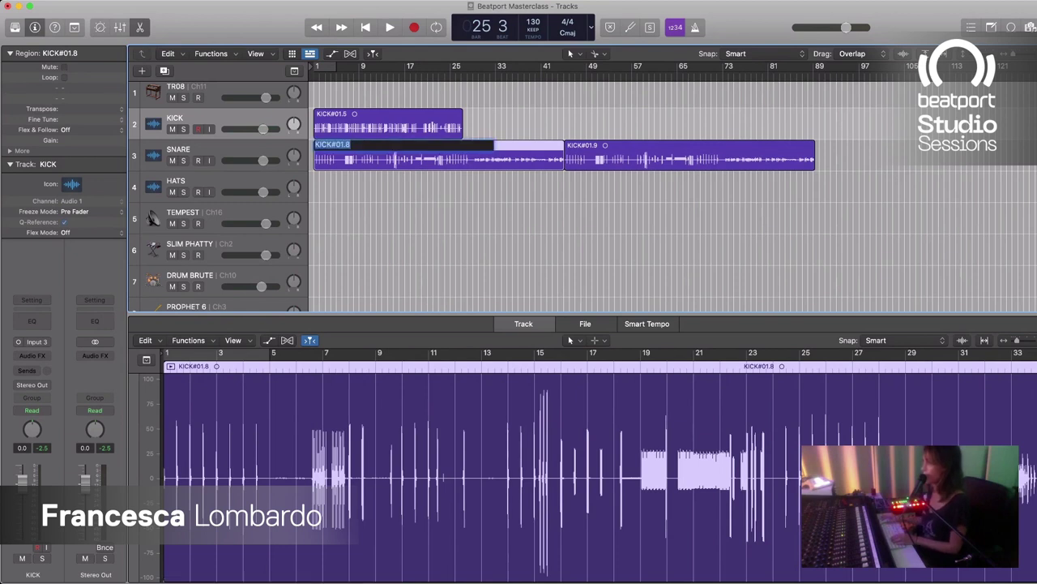
{"action": "type", "text": "SNARE"}
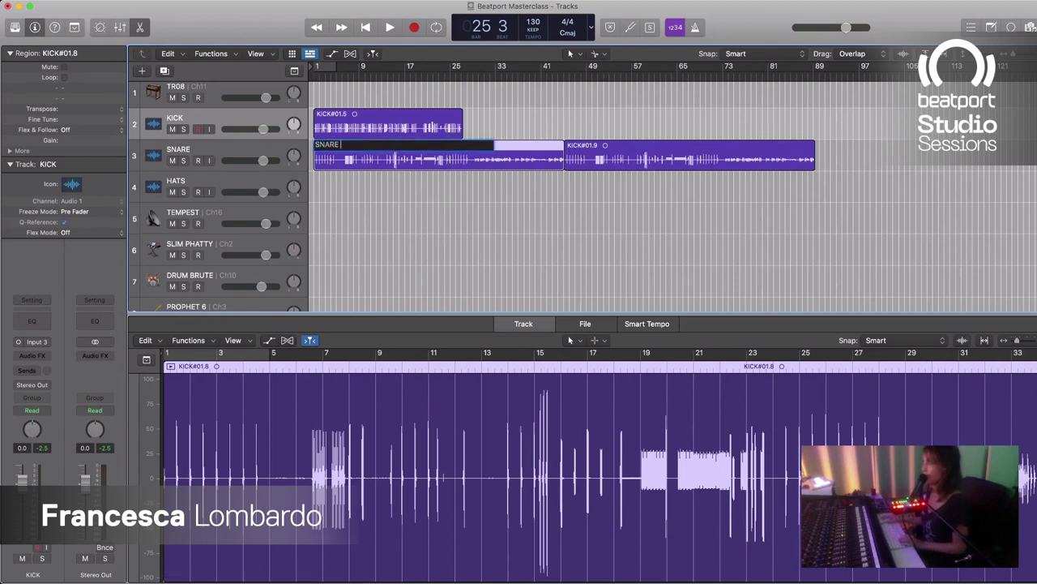
{"action": "key", "text": "Return"}
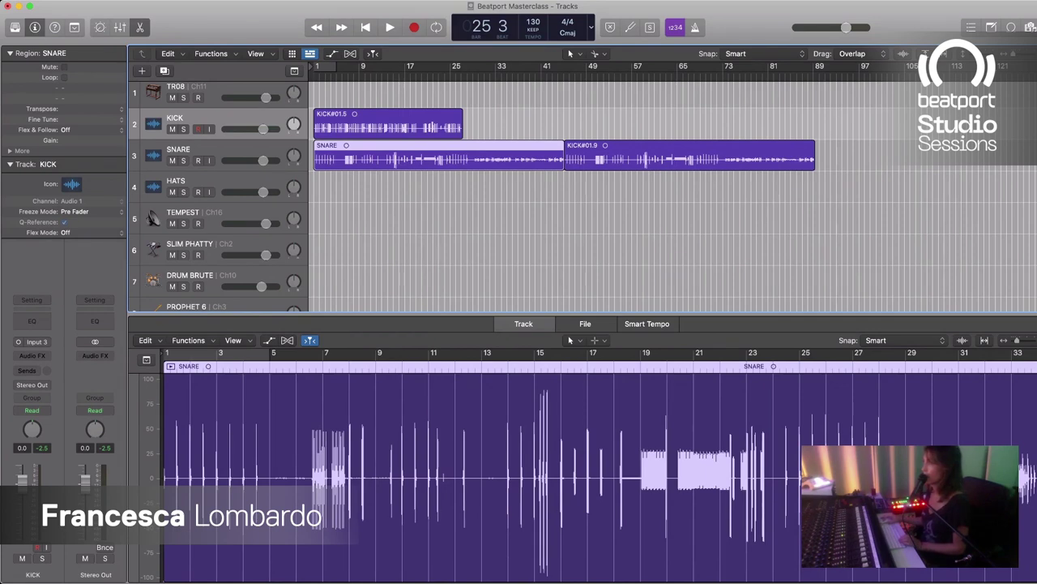
{"action": "left_click", "coordinate": [689, 156]}
{"action": "key", "text": "BackSpace"}
Step: Split the SNARE region at bar 29, where the hi-hat part begins, and rename the second piece HATS
{"action": "left_click", "coordinate": [437, 155]}
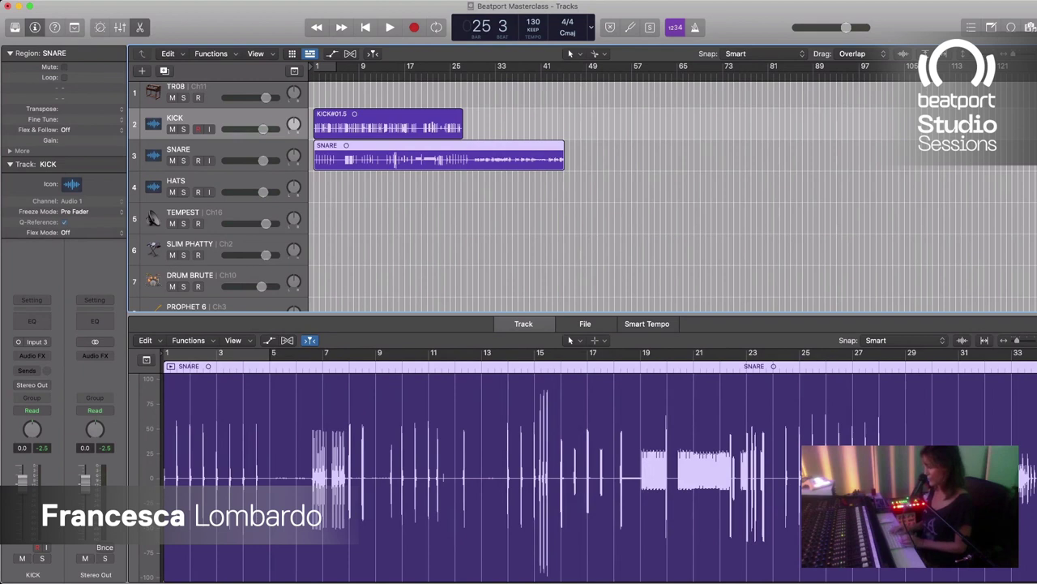
{"action": "key", "text": "super+t"}
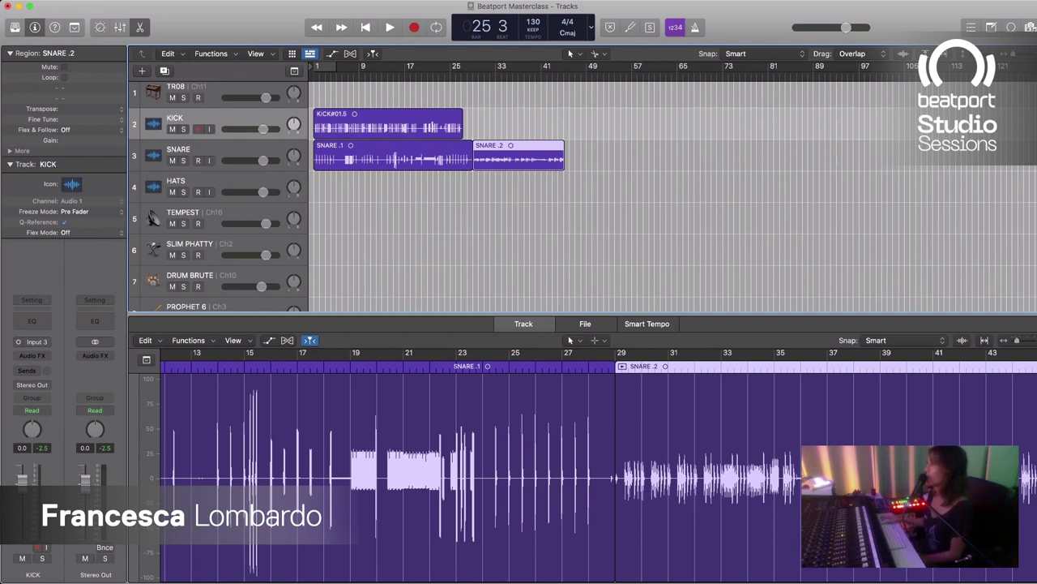
{"action": "key", "text": "shift+n"}
{"action": "type", "text": "HATS"}
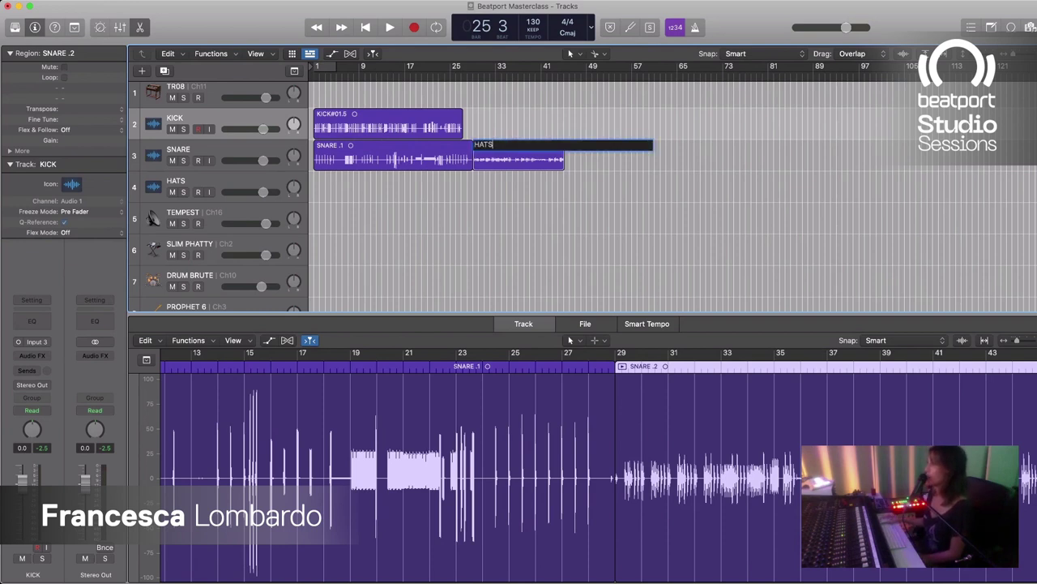
{"action": "key", "text": "Return"}
Step: Move the HATS region to the start of bar 1 on the HATS track
{"action": "left_click_drag", "start_coordinate": [519, 155], "coordinate": [359, 186]}
{"action": "left_click", "coordinate": [393, 155]}
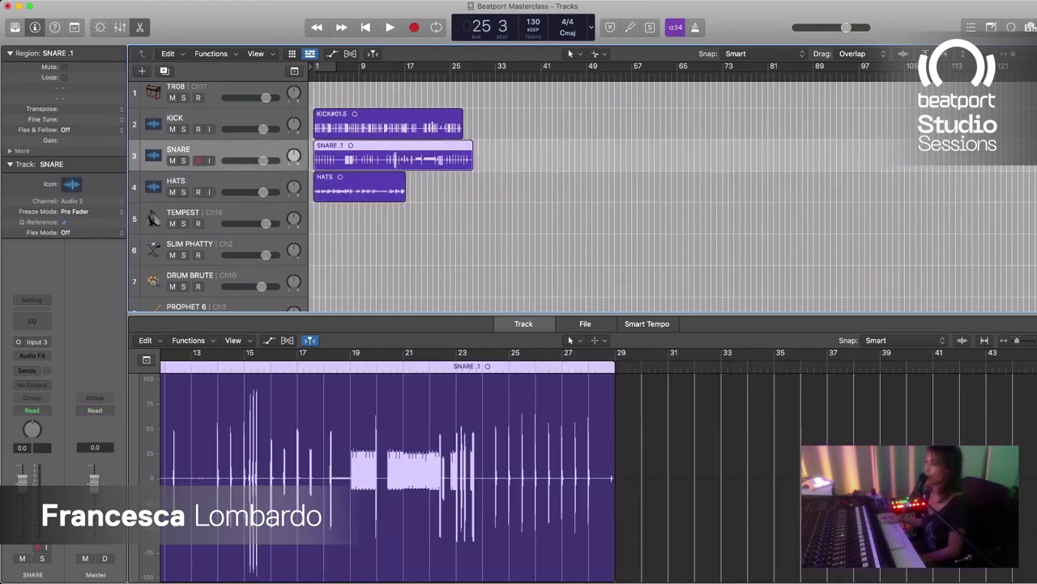
{"action": "left_click", "coordinate": [359, 187]}
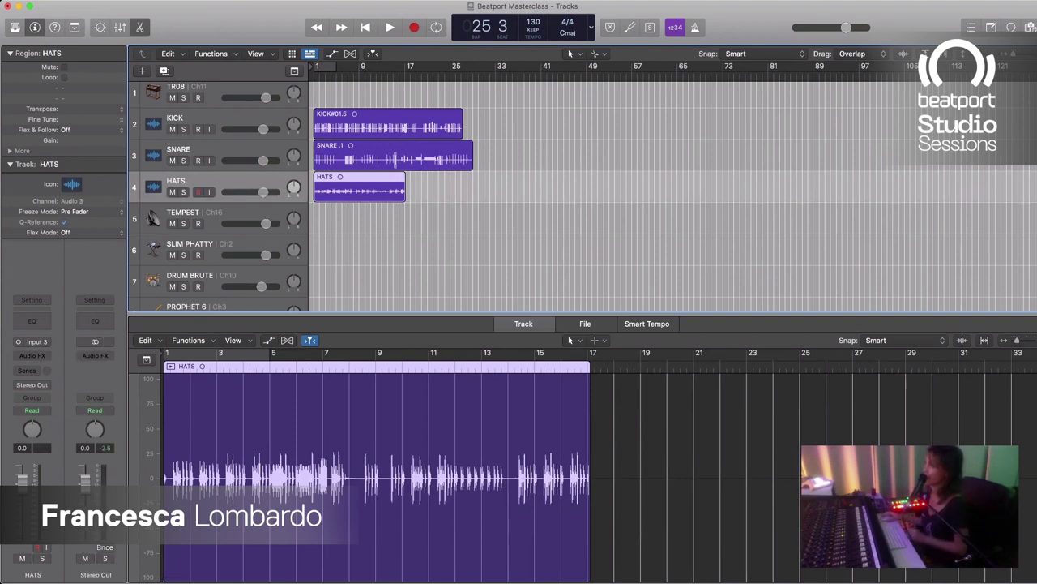
Step: Play the KICK, SNARE and HATS regions together from bar 1 to check the combined groove
{"action": "key", "text": "super+Right"}
{"action": "key", "text": "super+Right"}
{"action": "key", "text": "super+Right"}
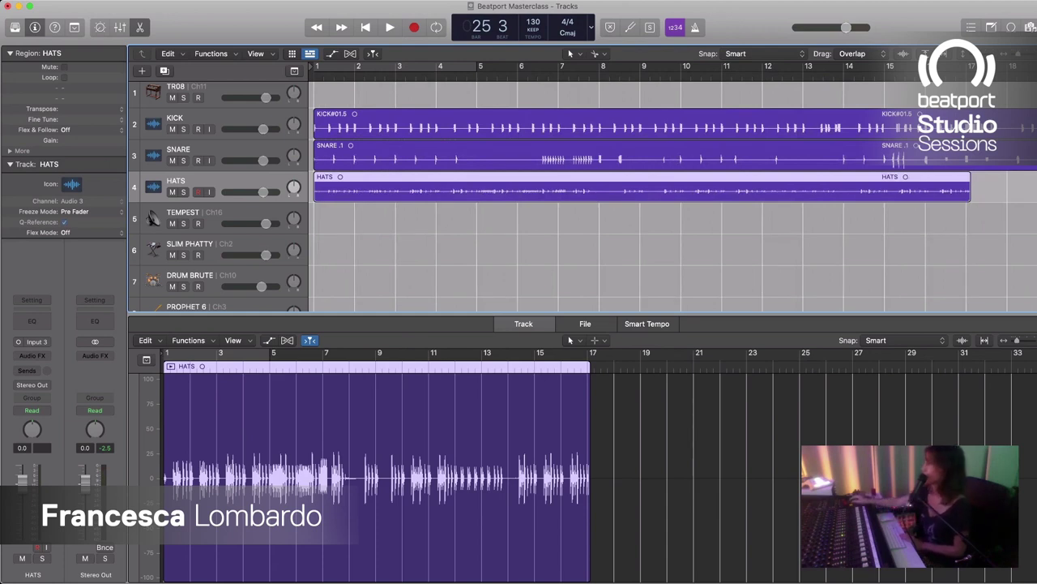
{"action": "key", "text": "Return"}
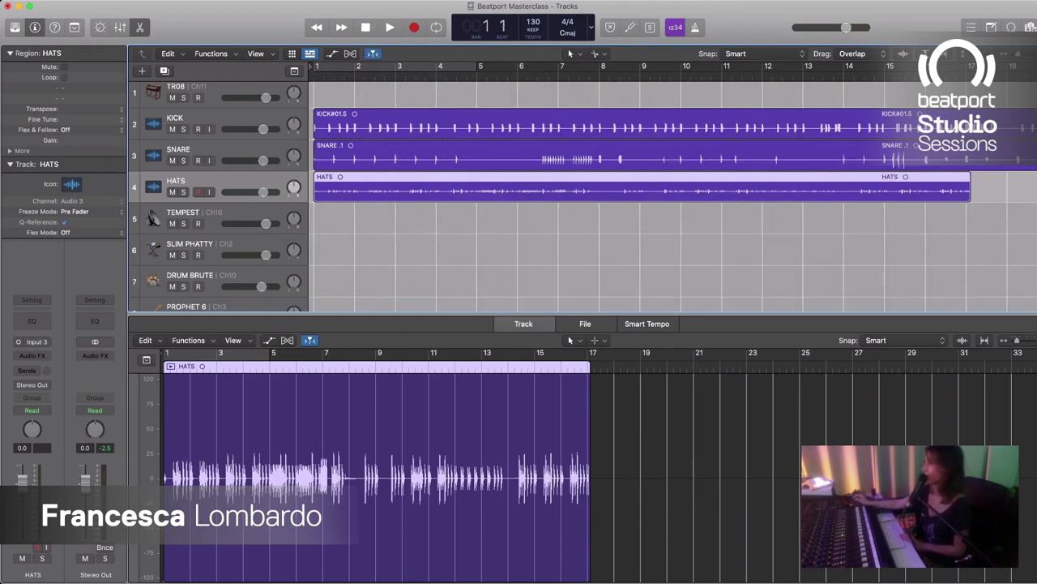
{"action": "key", "text": "space"}
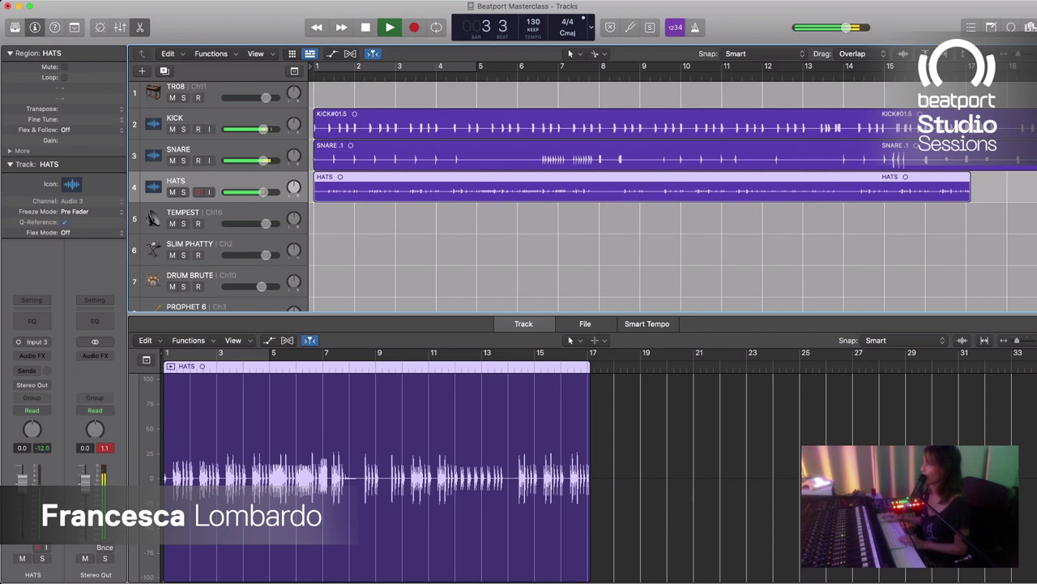
Step: Split the KICK, SNARE and HATS regions at bar 5
{"action": "left_click", "coordinate": [476, 128], "text": "super"}
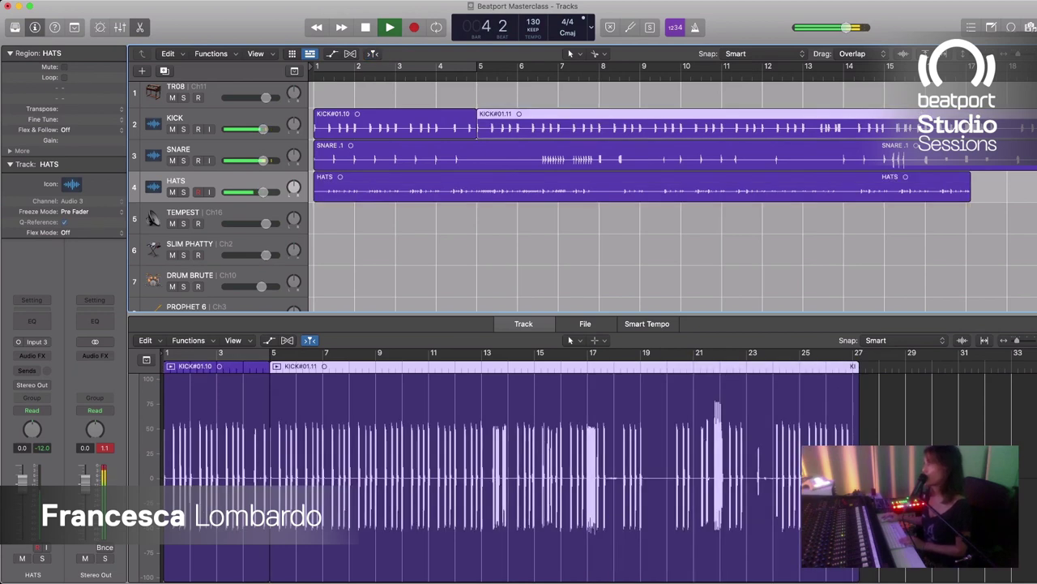
{"action": "left_click", "coordinate": [476, 158], "text": "super"}
{"action": "key", "text": "space"}
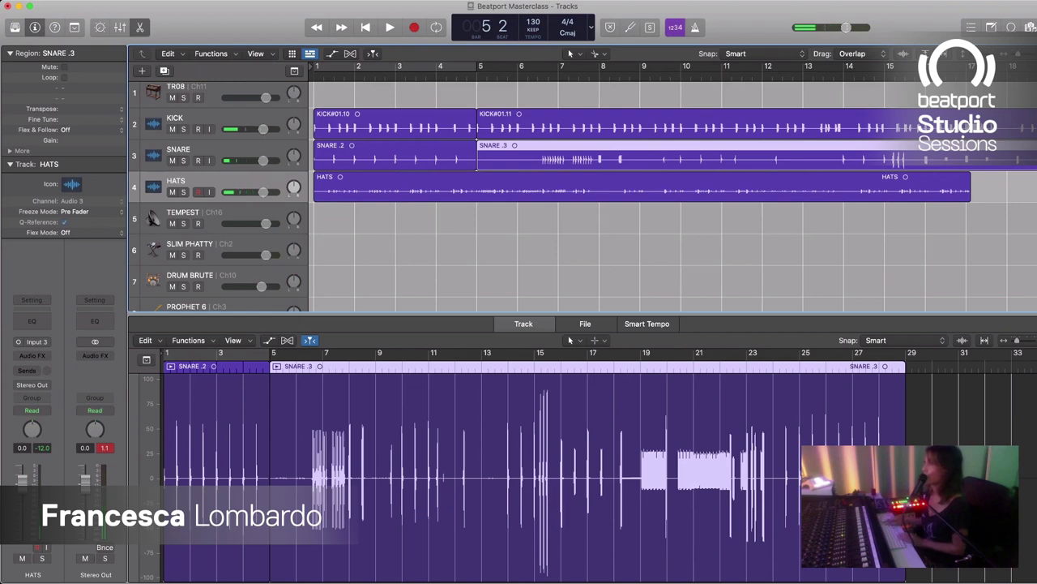
{"action": "left_click", "coordinate": [476, 192]}
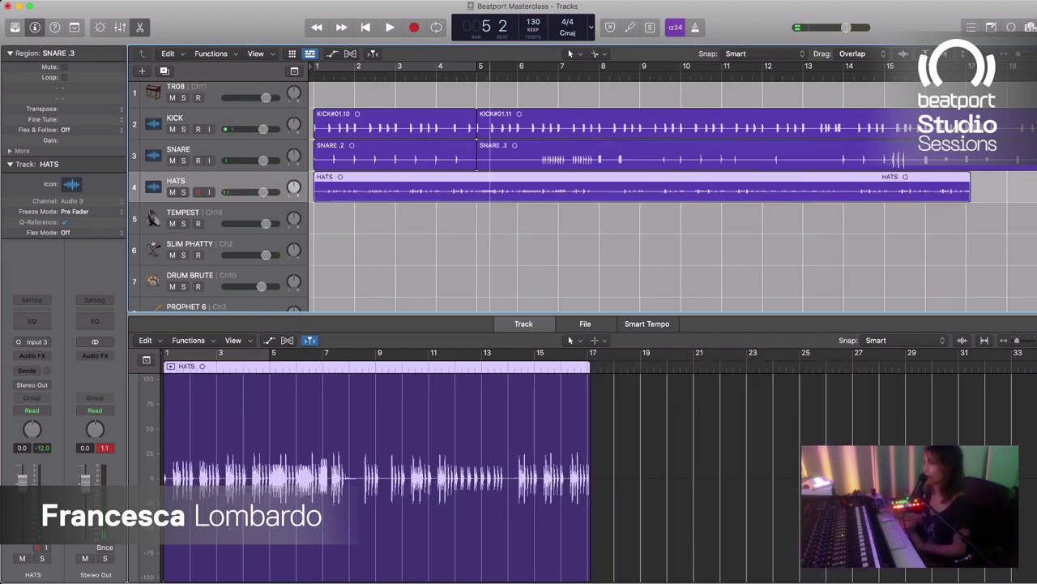
{"action": "key", "text": "super+t"}
{"action": "left_click", "coordinate": [478, 191], "text": "super"}
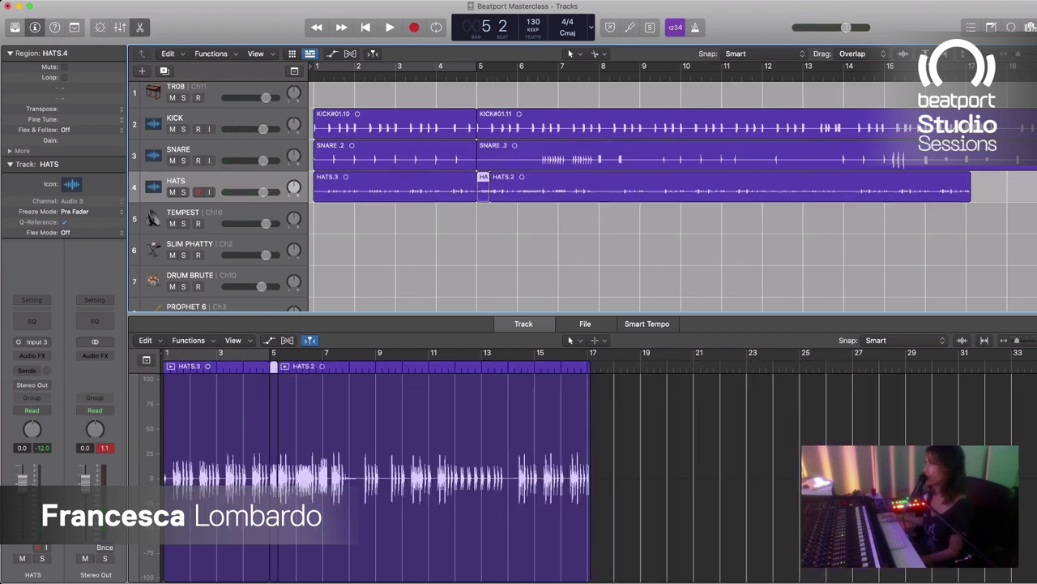
Step: Audition the drums from bar 1 and shift both SNARE regions an eighth note later, starting at 1 1 3
{"action": "key", "text": "Return"}
{"action": "key", "text": "space"}
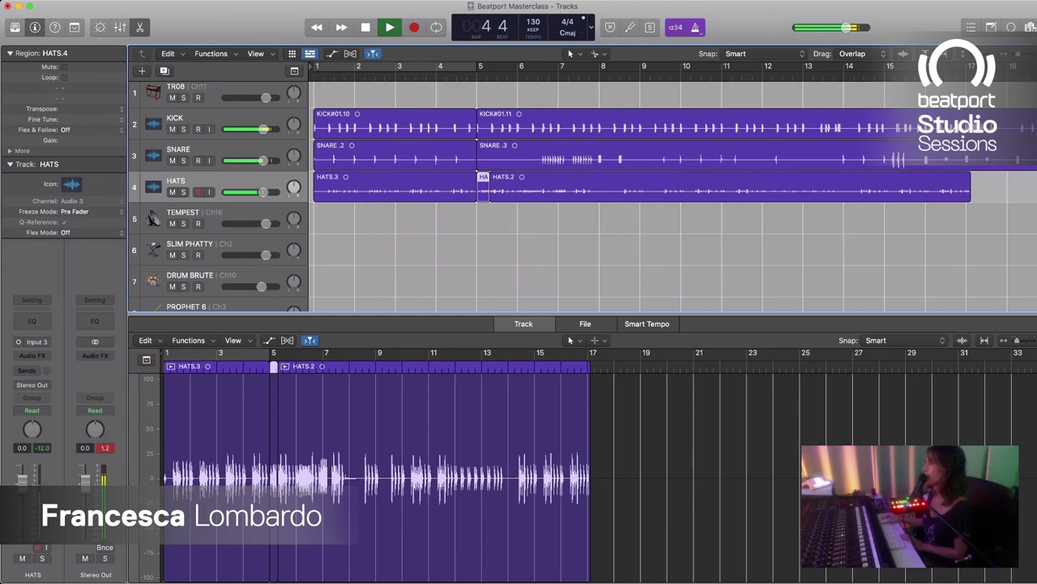
{"action": "key", "text": "space"}
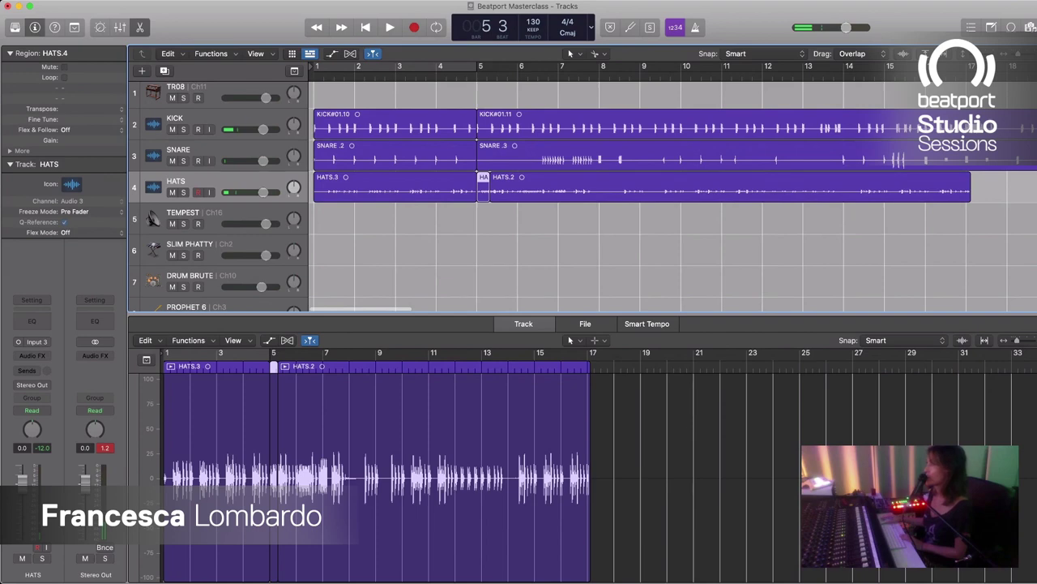
{"action": "key", "text": "super+Right"}
{"action": "key", "text": "super+Right"}
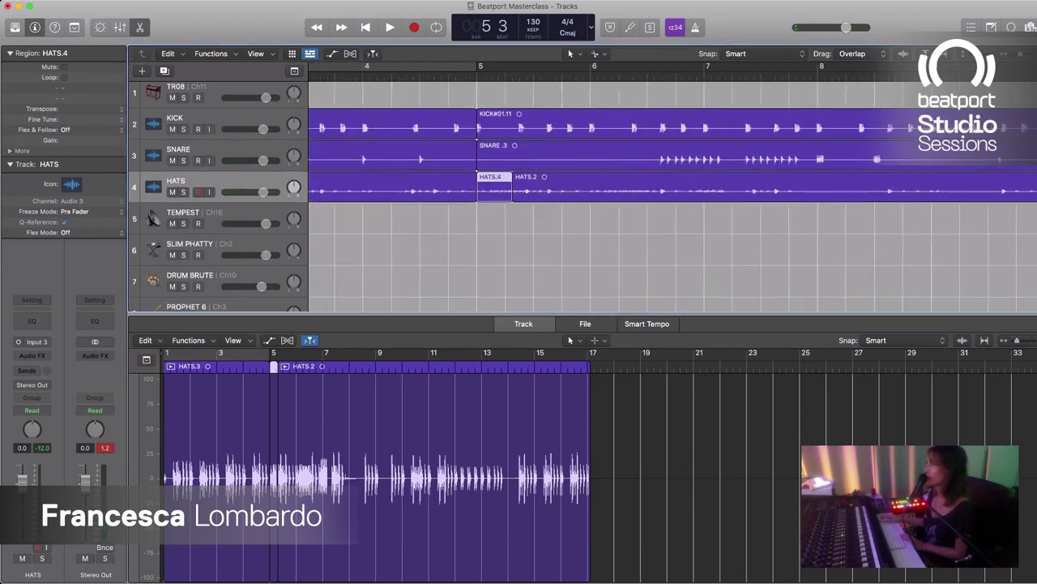
{"action": "key", "text": "Up"}
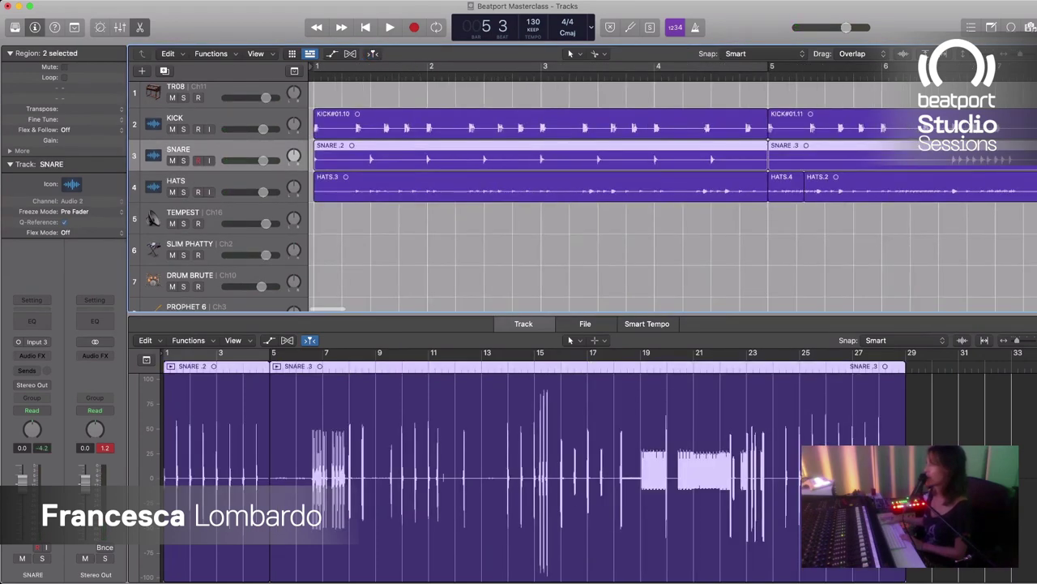
{"action": "key", "text": "super+Right"}
{"action": "key", "text": "super+Right"}
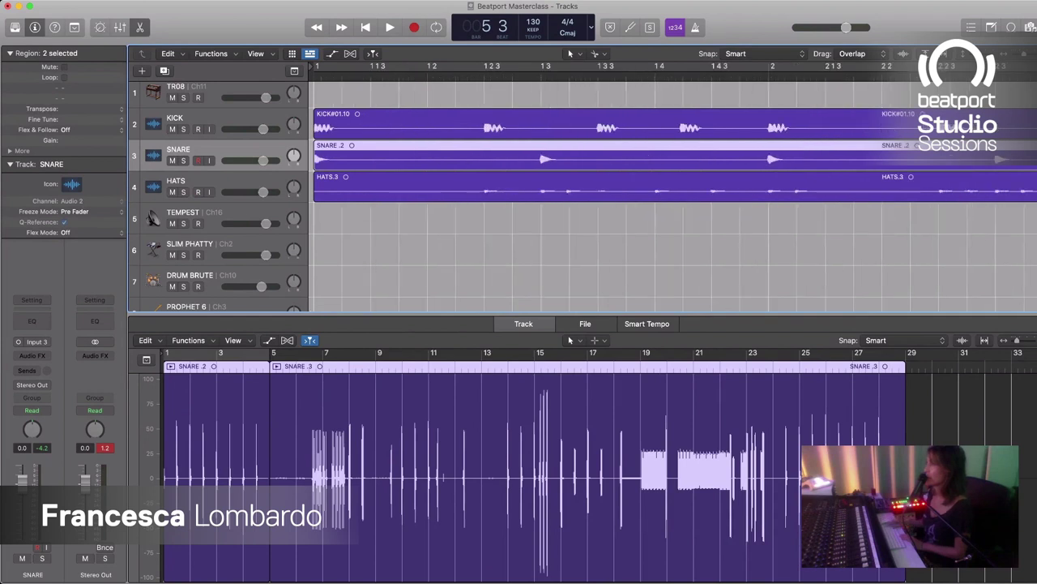
{"action": "left_click_drag", "start_coordinate": [322, 158], "coordinate": [379, 159]}
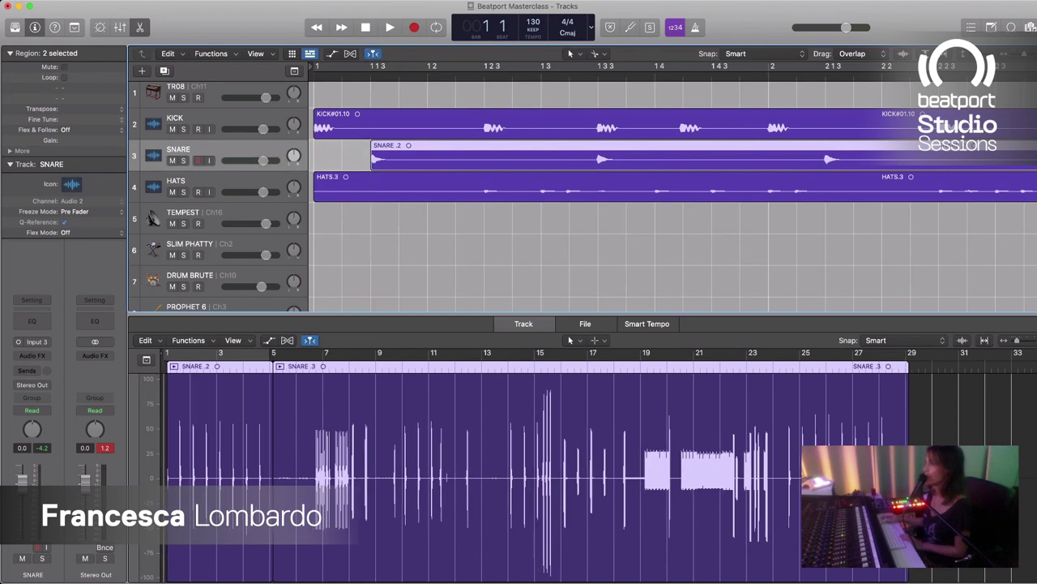
{"action": "key", "text": "space"}
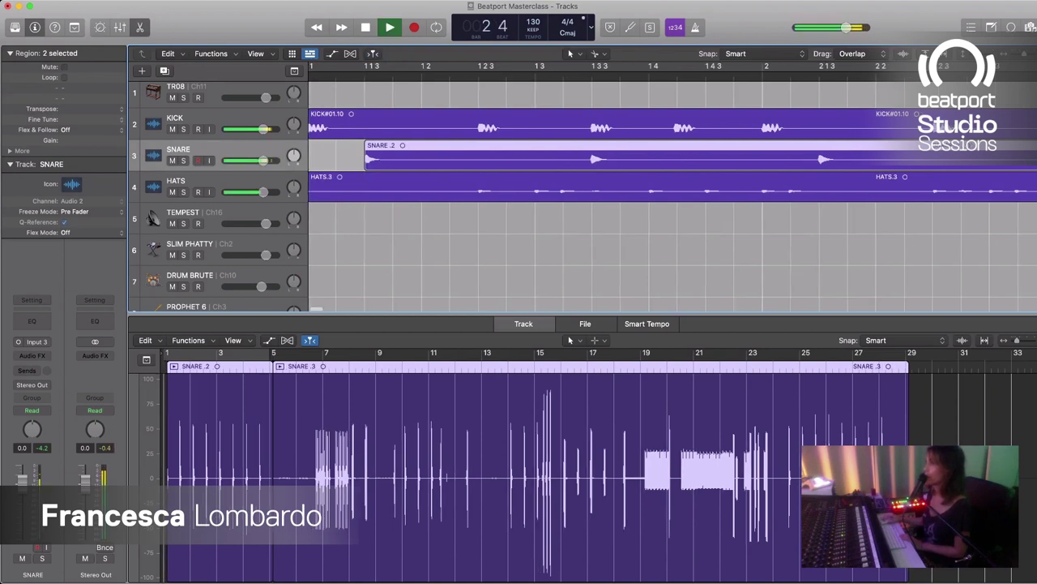
{"action": "key", "text": "space"}
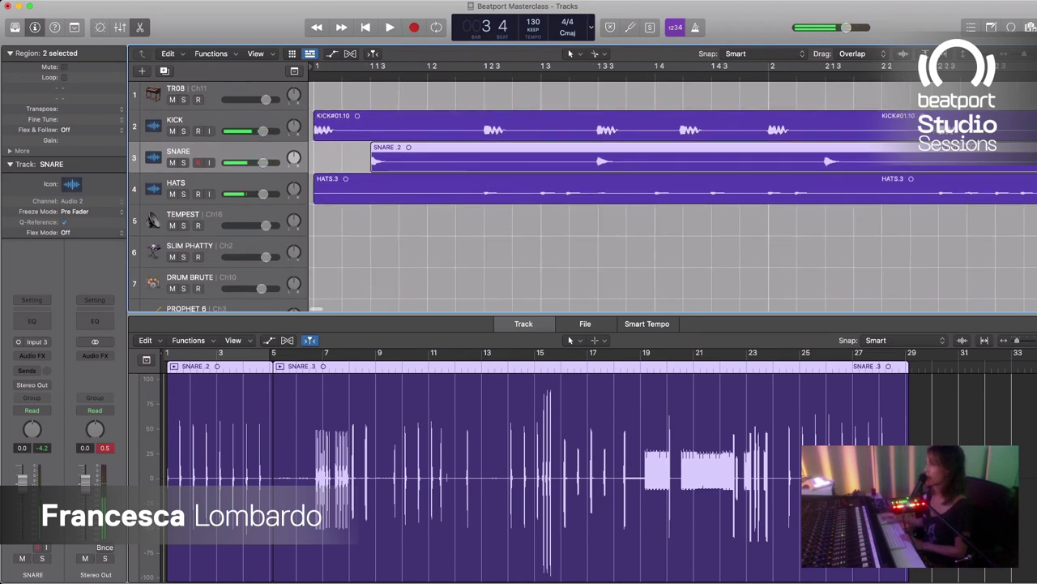
Step: Shift the first HATS region a sixteenth note later than bar 1 and audition the groove
{"action": "left_click_drag", "start_coordinate": [350, 188], "coordinate": [386, 188]}
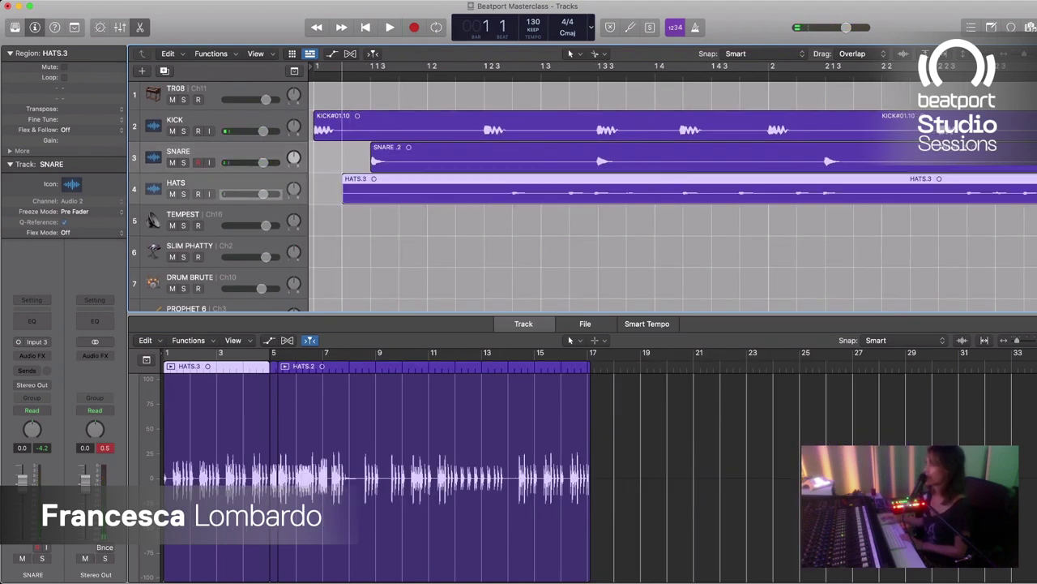
{"action": "key", "text": "space"}
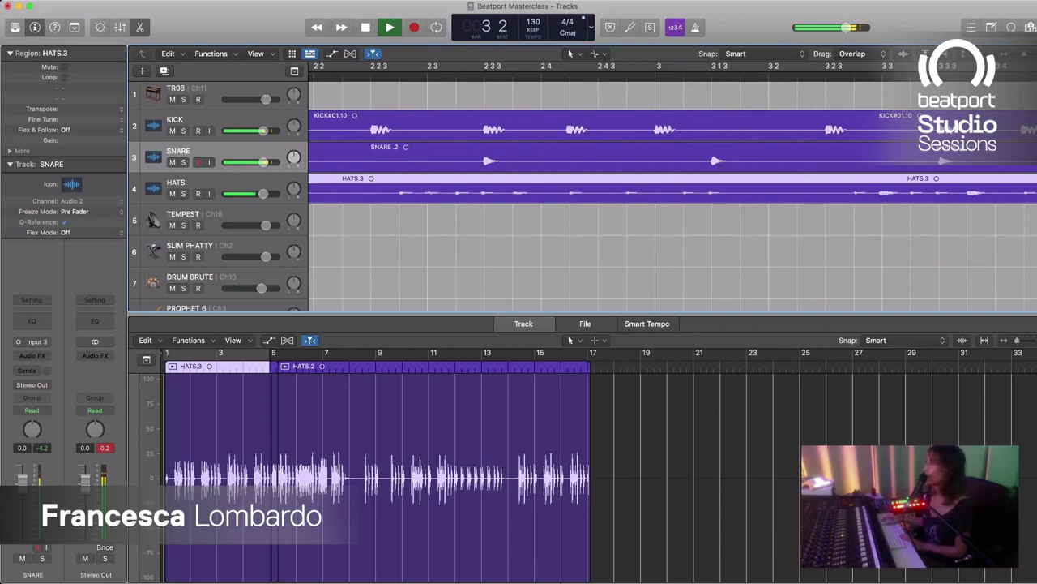
{"action": "key", "text": "super+Left"}
{"action": "key", "text": "super+Left"}
{"action": "key", "text": "super+Left"}
{"action": "key", "text": "super+Left"}
{"action": "key", "text": "super+Left"}
{"action": "key", "text": "space"}
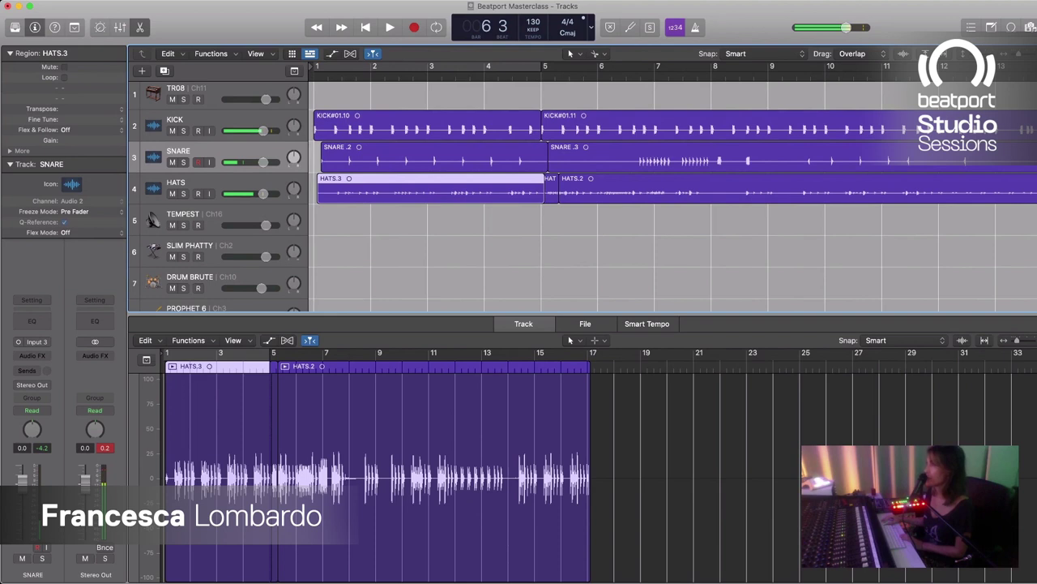
Step: Extend the starts of the first SNARE and HATS regions back to bar 1 and cycle the range from bar 1 to bar 5
{"action": "left_click", "coordinate": [434, 157]}
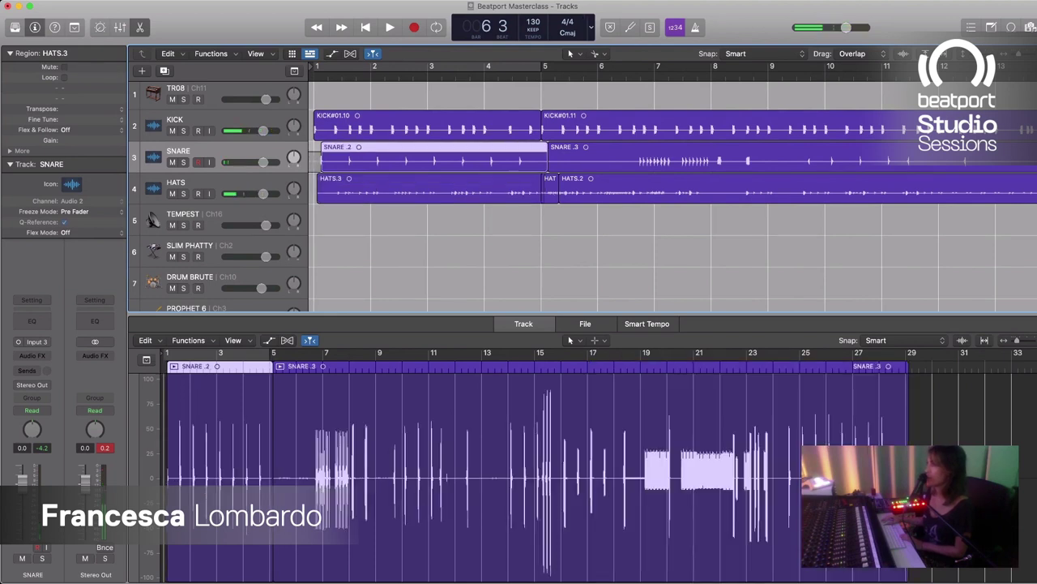
{"action": "left_click_drag", "start_coordinate": [322, 166], "coordinate": [314, 166]}
{"action": "left_click", "coordinate": [319, 195]}
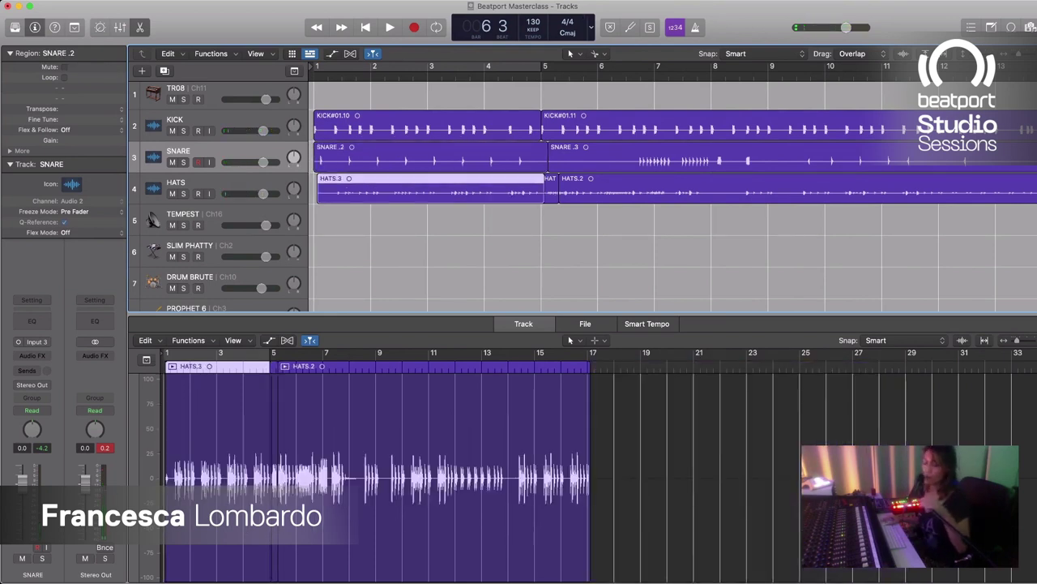
{"action": "key", "text": "u"}
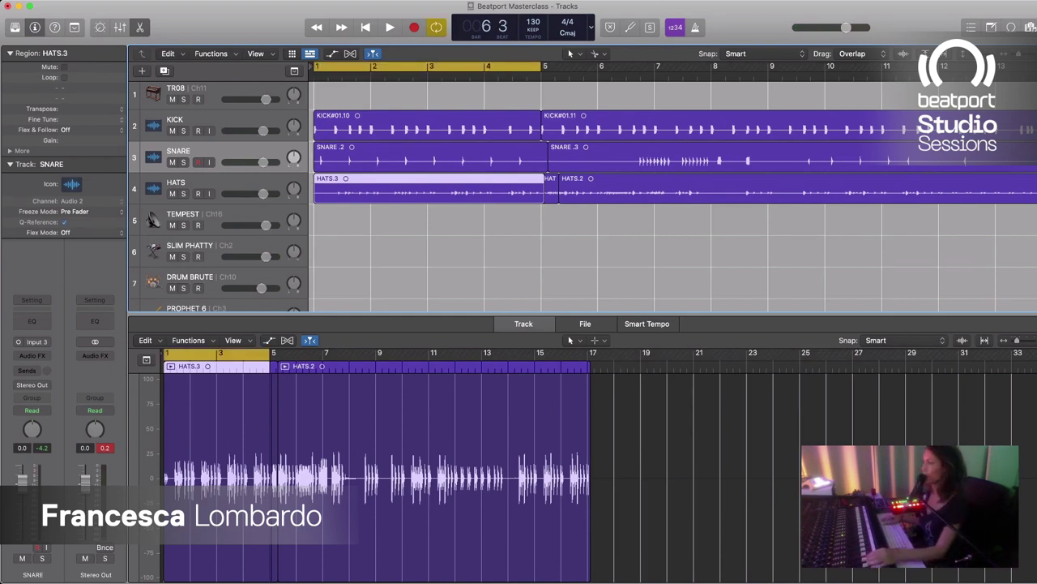
Step: Select the TEMPEST track and audition it over the cycled four-bar drum loop
{"action": "scroll", "coordinate": [673, 186], "scroll_direction": "right", "scroll_amount": 2}
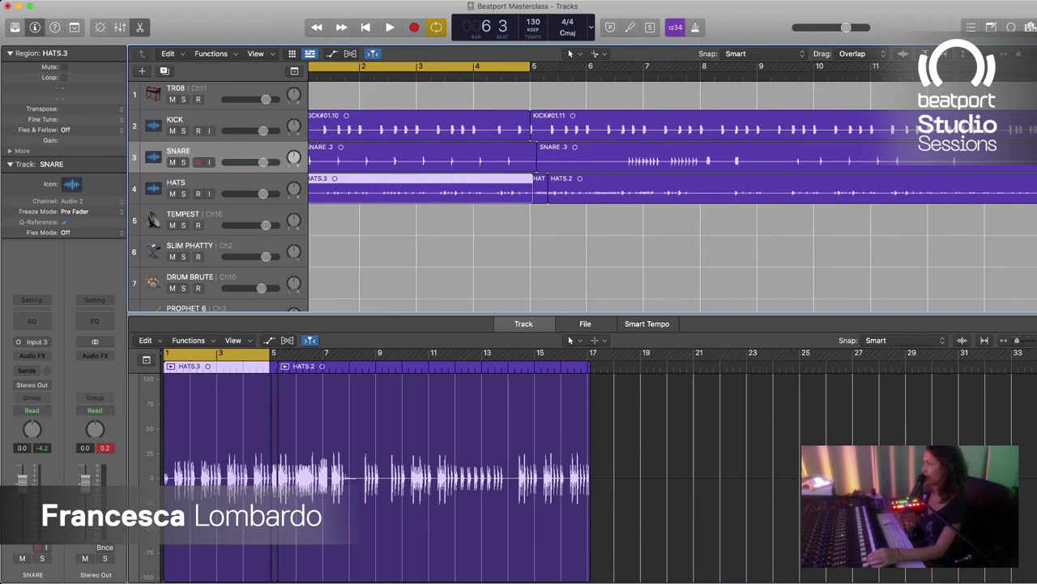
{"action": "left_click", "coordinate": [202, 219]}
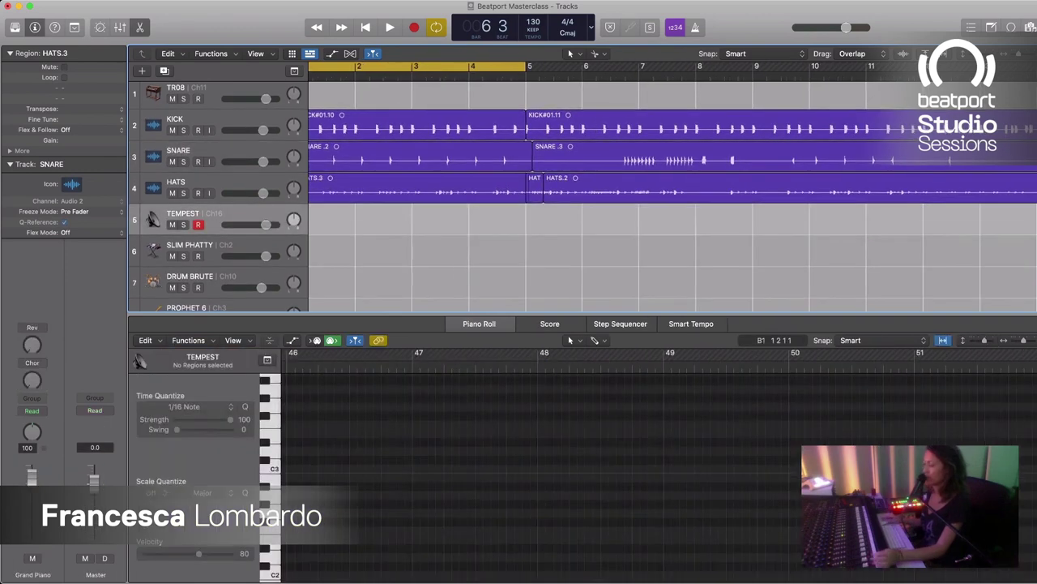
{"action": "key", "text": "space"}
{"action": "key", "text": "space"}
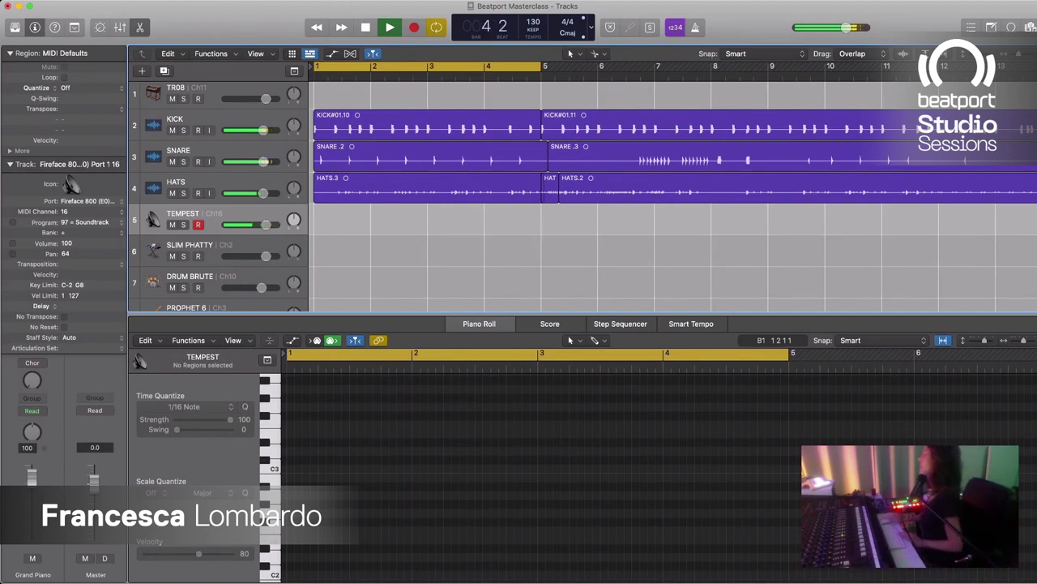
{"action": "key", "text": "space"}
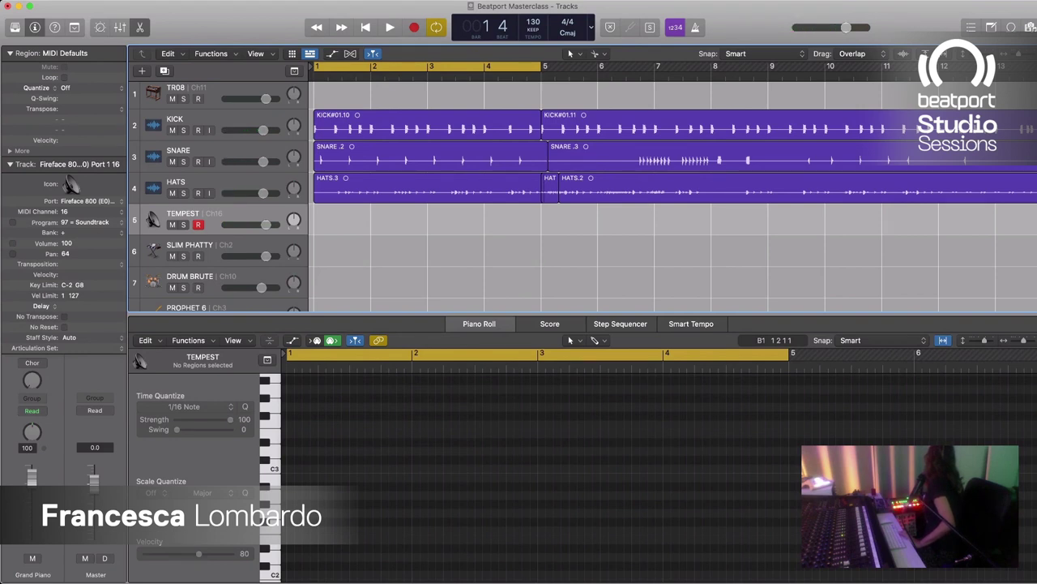
{"action": "key", "text": "space"}
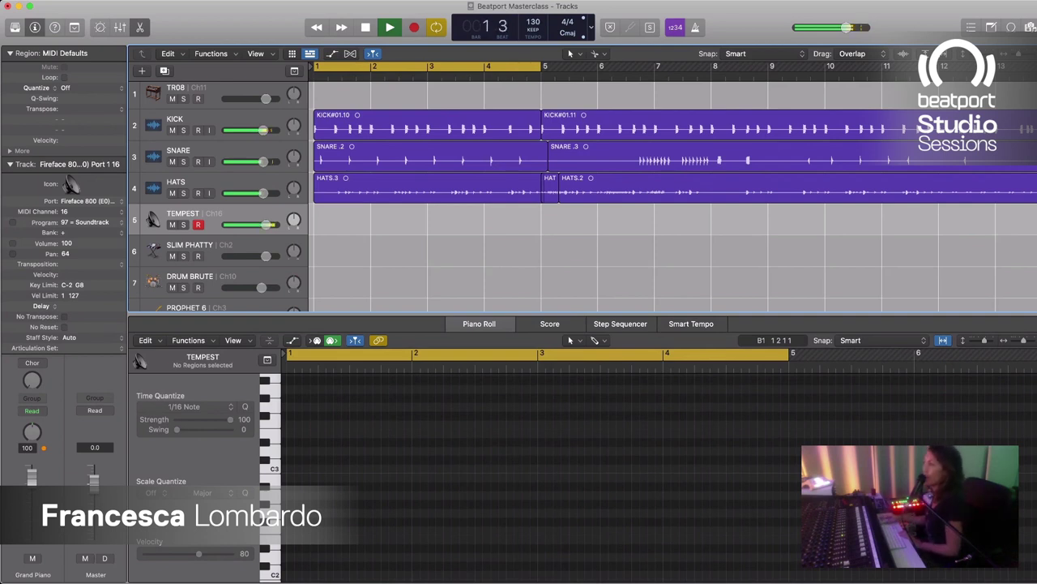
{"action": "key", "text": "space"}
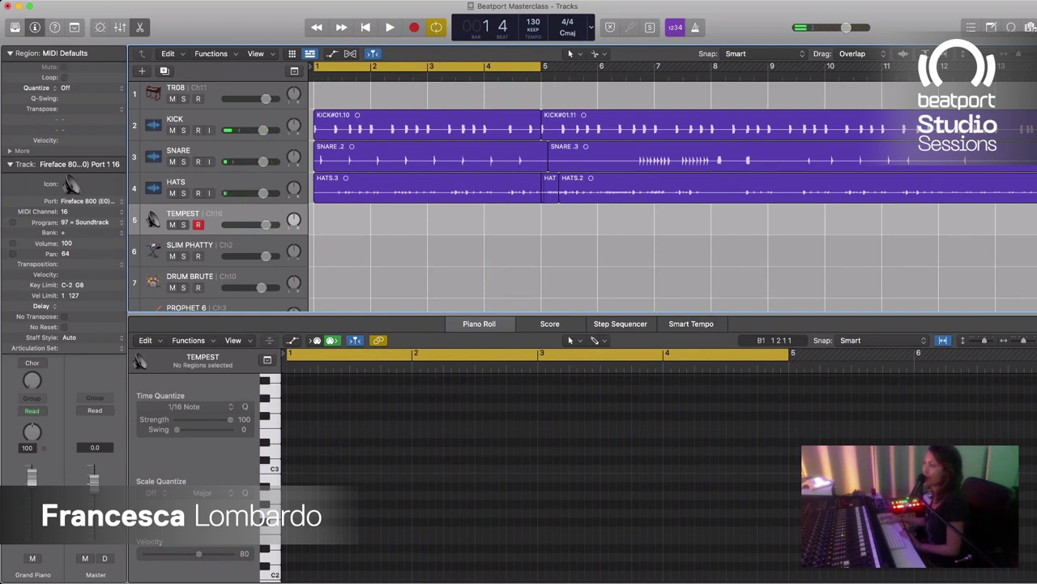
Step: Split the first SNARE region at bar 5 to separate the piece that overhangs the four-bar loop
{"action": "key", "text": "super+Left"}
{"action": "key", "text": "super+Left"}
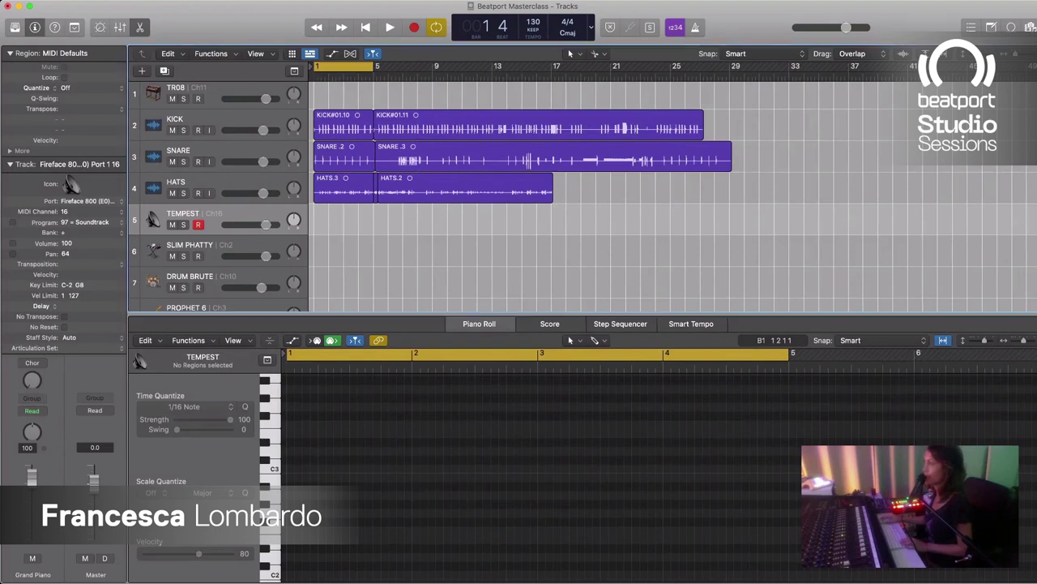
{"action": "left_click", "coordinate": [539, 124]}
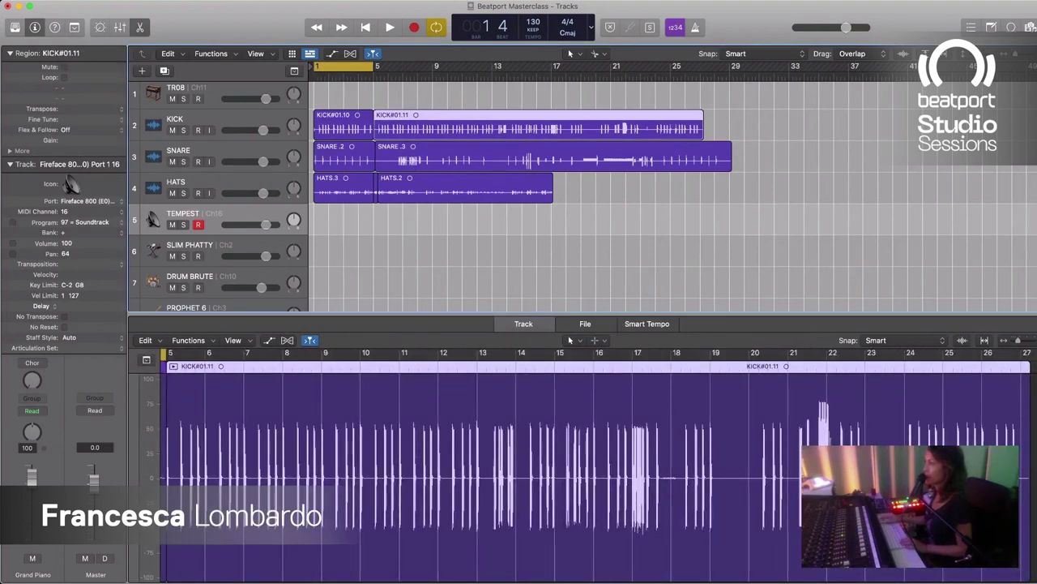
{"action": "left_click", "coordinate": [344, 156]}
{"action": "left_click", "coordinate": [373, 158], "text": "super"}
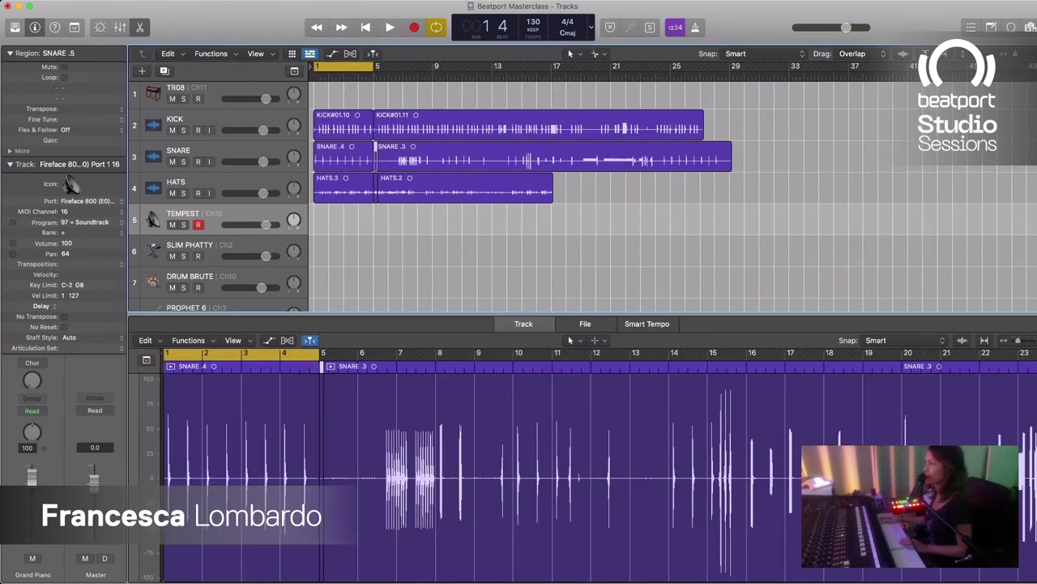
Step: Delete all KICK, SNARE and HATS regions after bar 5, keeping only the four-bar loop
{"action": "left_click_drag", "start_coordinate": [389, 207], "coordinate": [374, 188]}
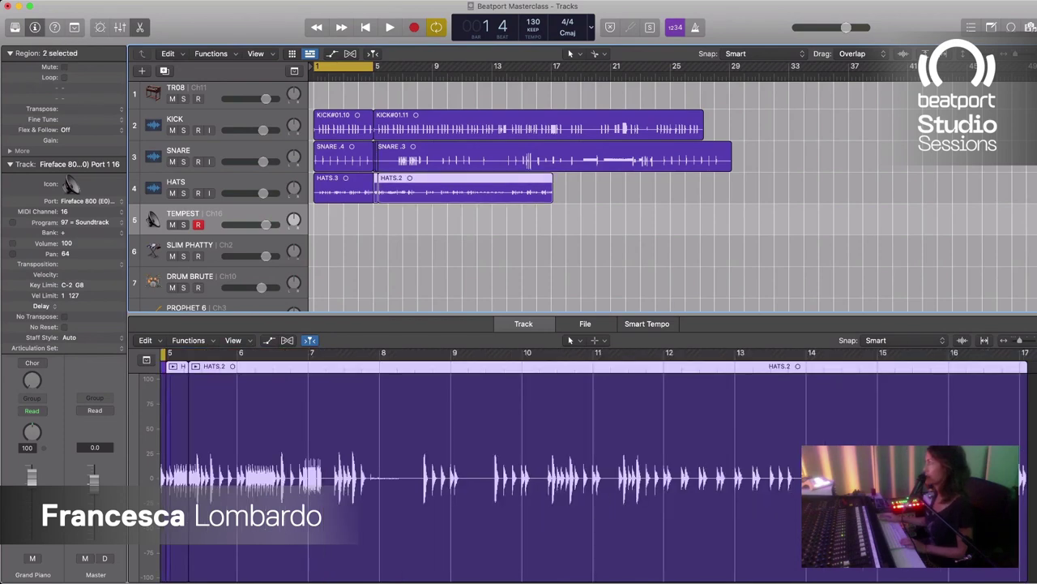
{"action": "left_click_drag", "start_coordinate": [415, 226], "coordinate": [458, 103]}
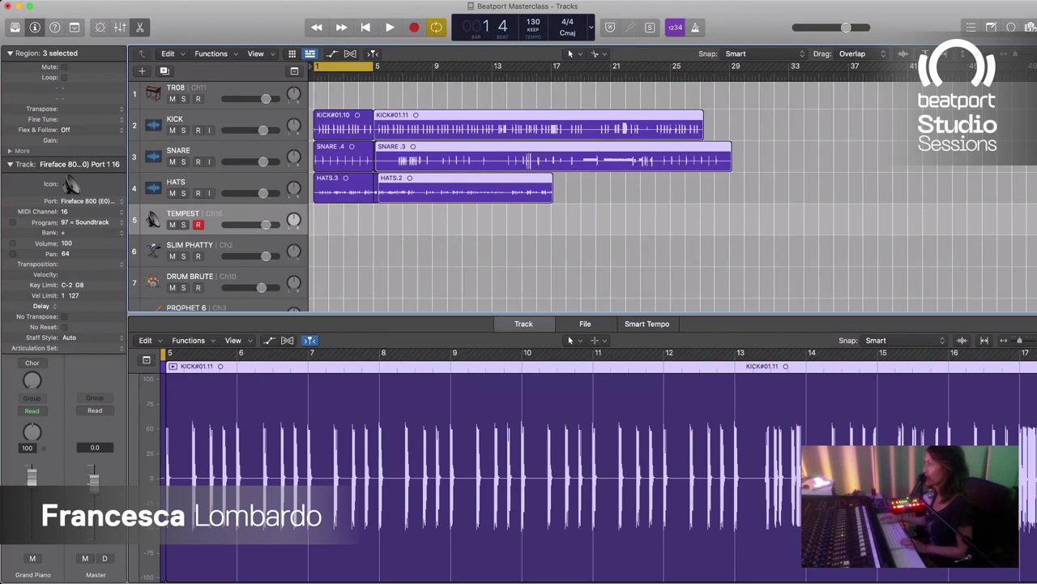
{"action": "left_click_drag", "start_coordinate": [787, 209], "coordinate": [809, 115]}
{"action": "left_click", "coordinate": [389, 122]}
{"action": "left_click_drag", "start_coordinate": [929, 160], "coordinate": [949, 160]}
{"action": "key", "text": "space"}
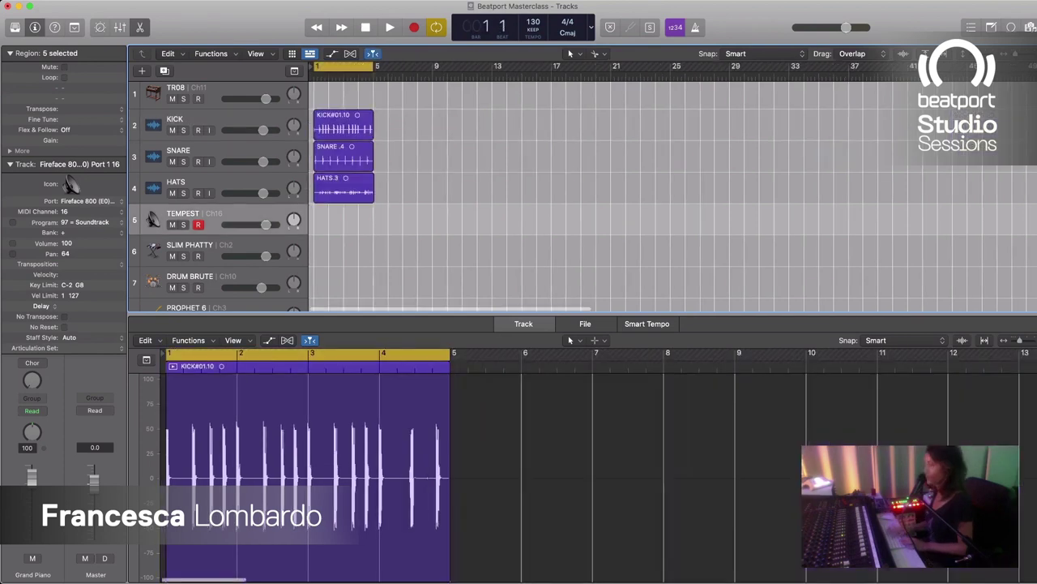
{"action": "key", "text": "Delete"}
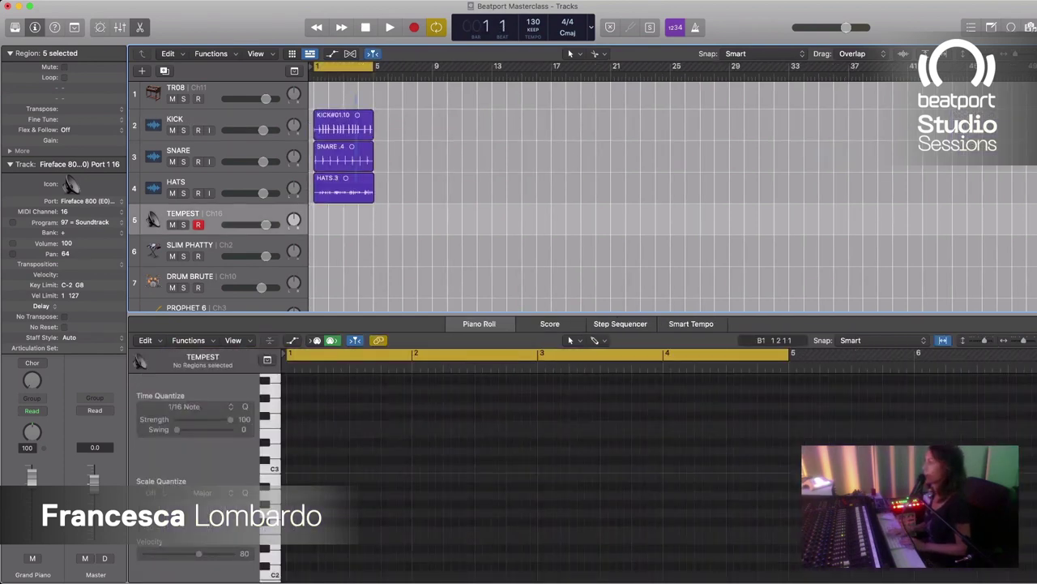
Step: Select all three four-bar drum regions and repeat them twice, filling the tracks up to bar 13
{"action": "key", "text": "super+a"}
{"action": "key", "text": "super+r"}
{"action": "key", "text": "super+r"}
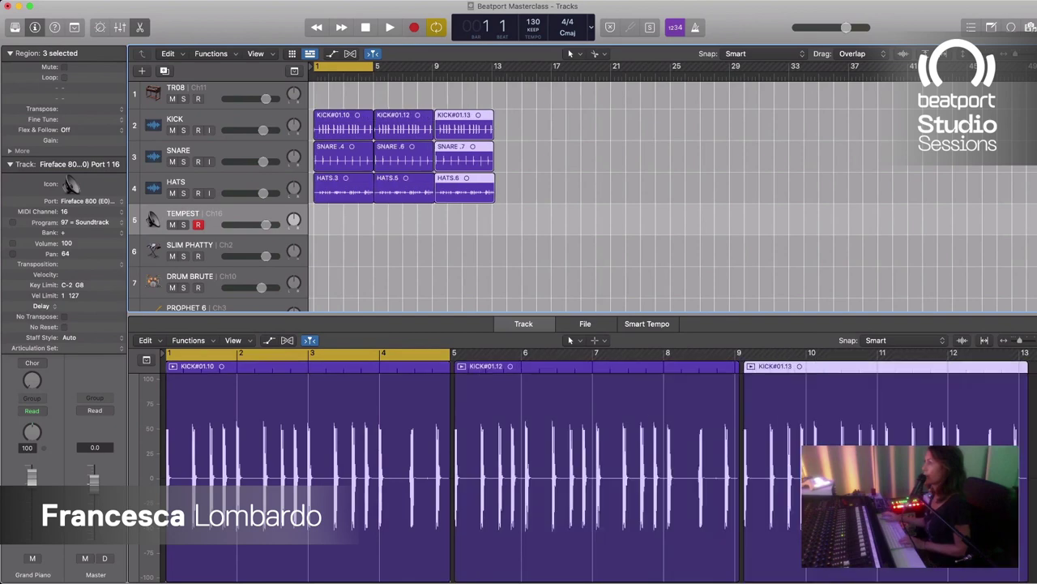
Step: Undo all the drum loop repeats, returning KICK, SNARE and HATS to a single four-bar region each
{"action": "key", "text": "super+r"}
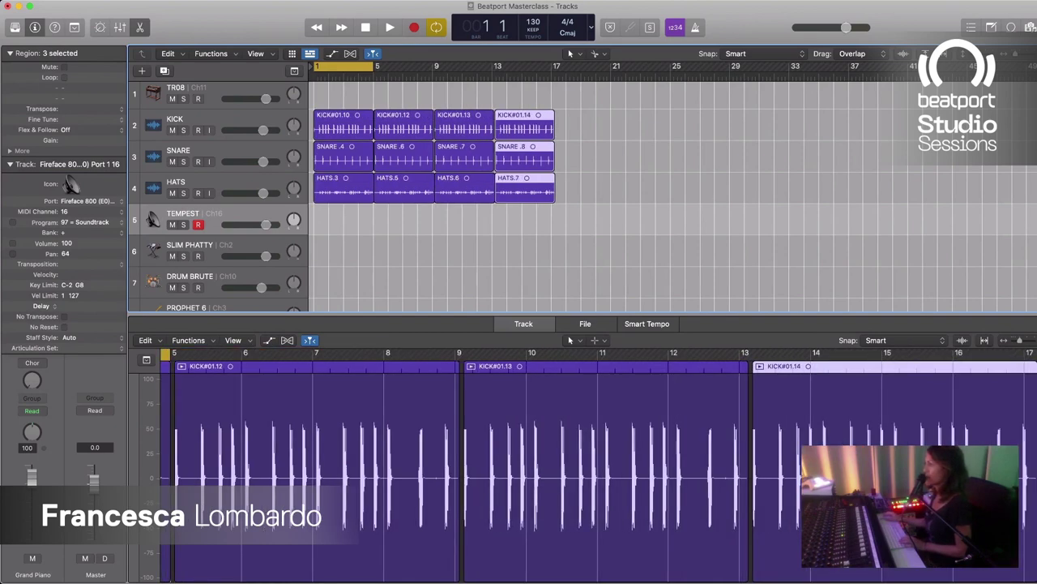
{"action": "key", "text": "super+z"}
{"action": "key", "text": "super+z"}
{"action": "key", "text": "super+z"}
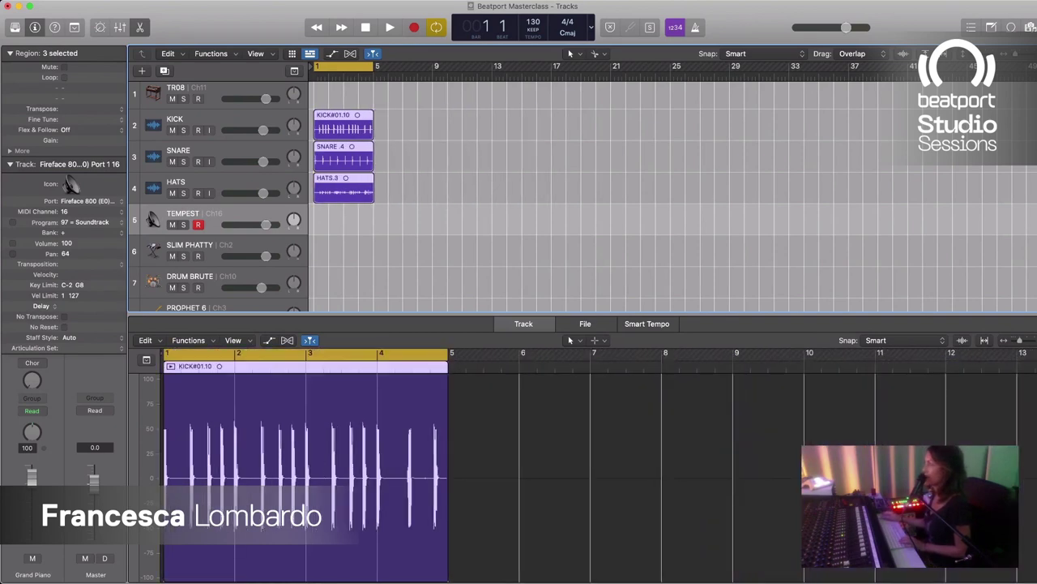
Step: Select the three four-bar drum regions and set the arrangement's snap value to Bar
{"action": "left_click_drag", "start_coordinate": [404, 98], "coordinate": [371, 225]}
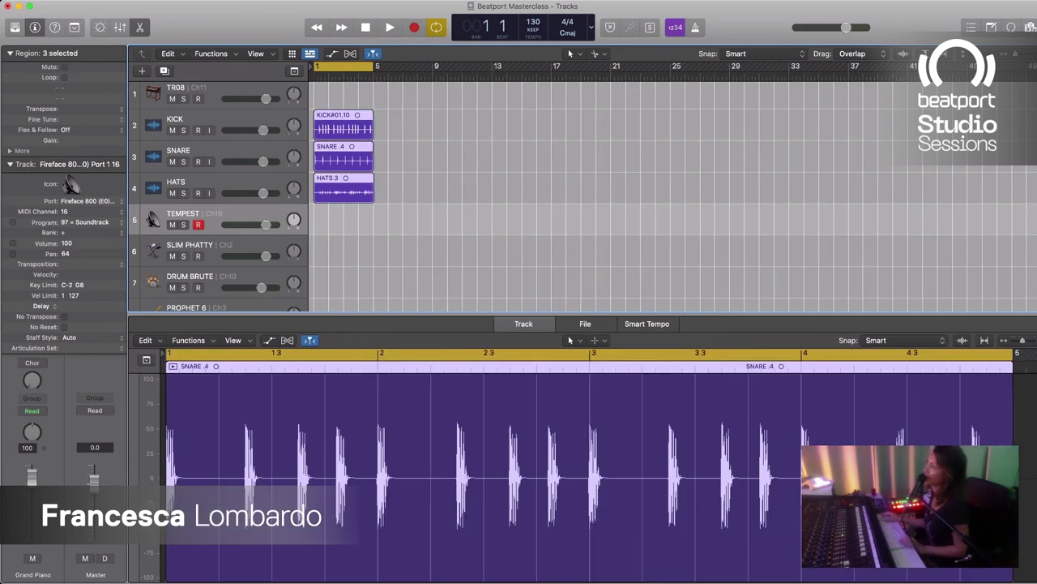
{"action": "key", "text": "super+g"}
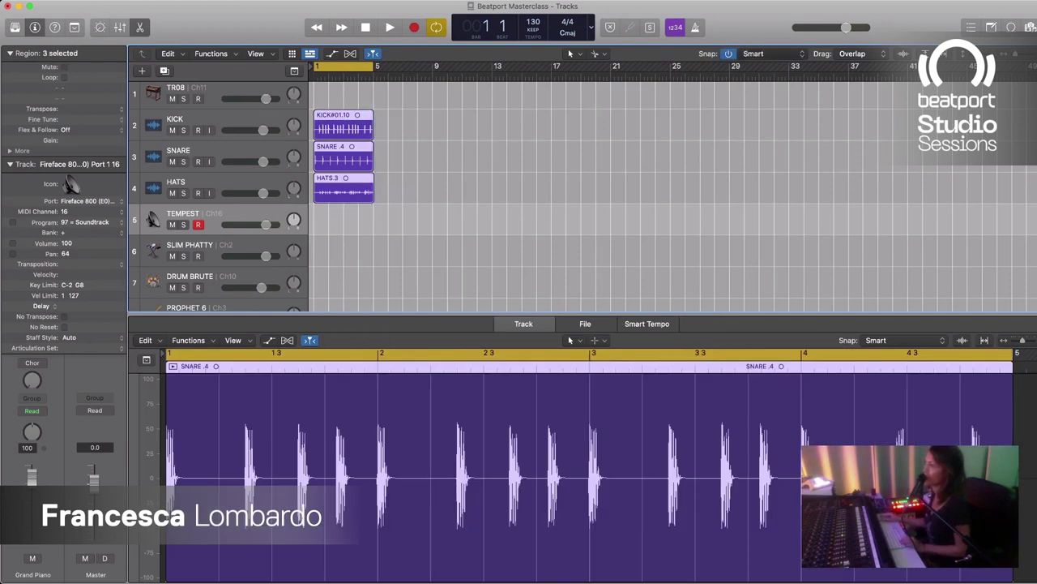
{"action": "key", "text": "super+g"}
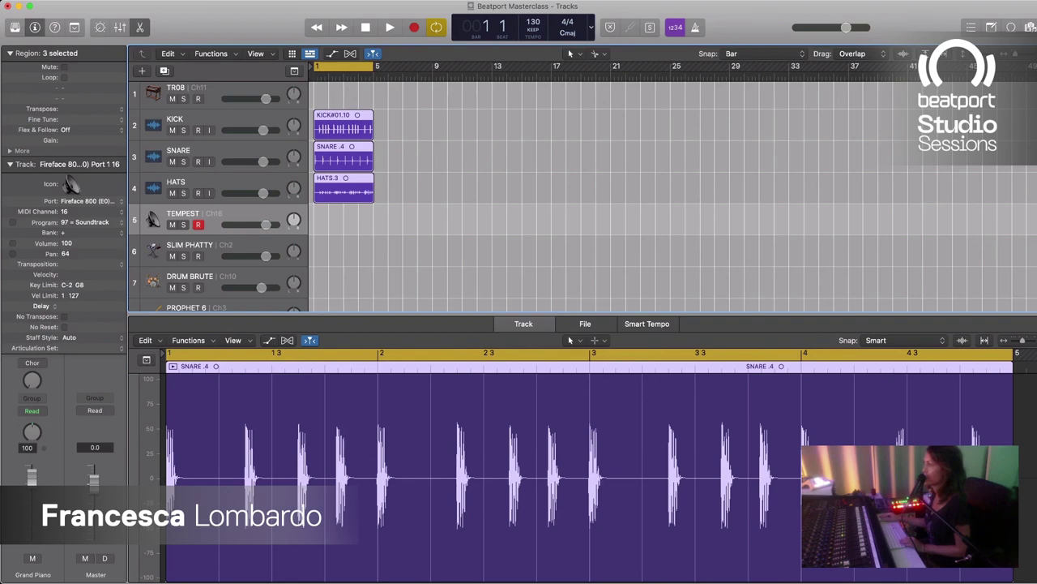
Step: Trim the KICK, SNARE and HATS regions exactly at bar 5 and delete the leftover HATS sliver
{"action": "key", "text": "super+shift+a"}
{"action": "left_click", "coordinate": [344, 125]}
{"action": "key", "text": "super+shift+a"}
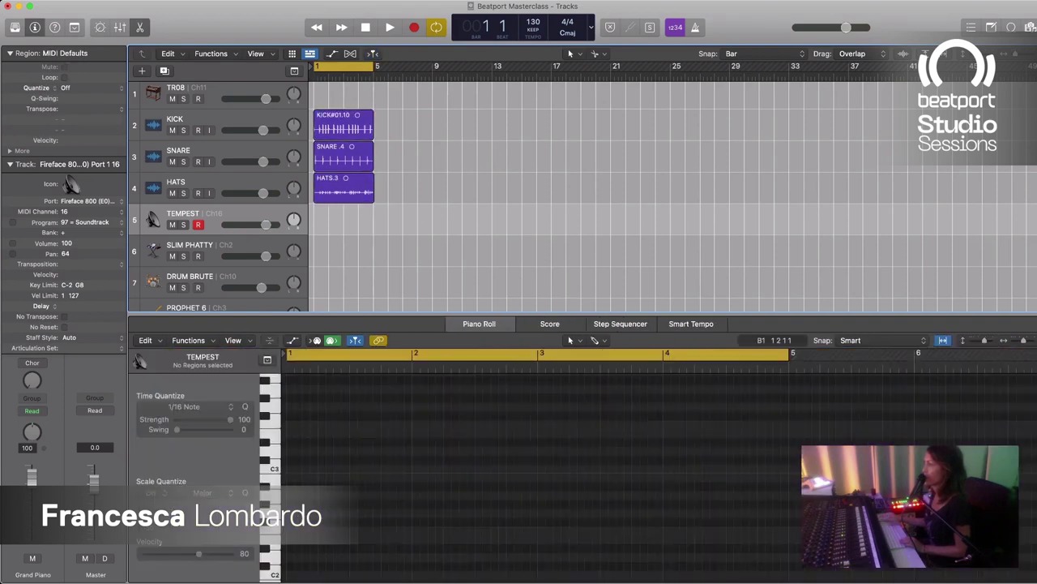
{"action": "left_click", "coordinate": [344, 157]}
{"action": "key", "text": "super+z"}
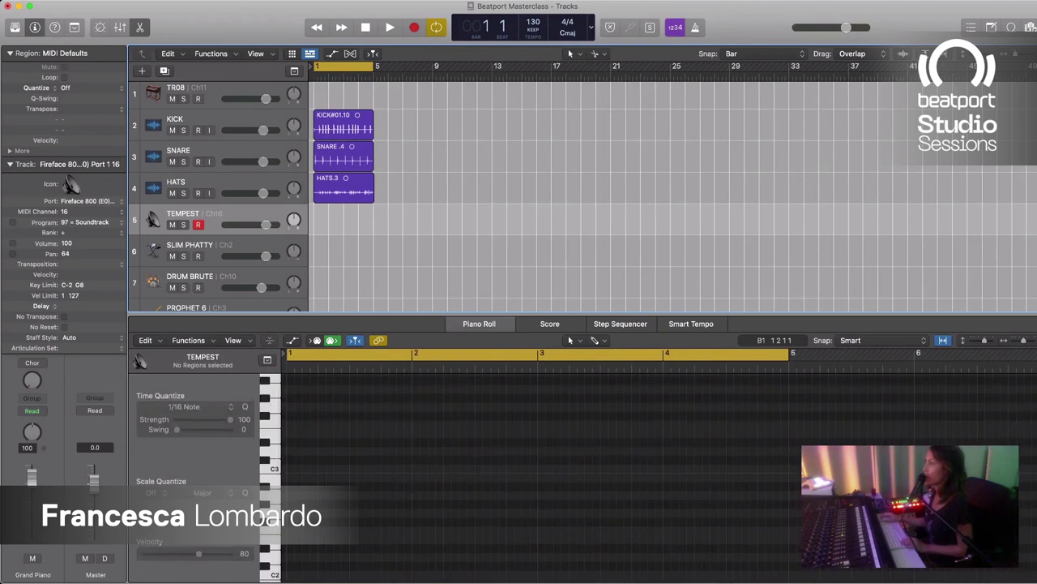
{"action": "key", "text": "super+z"}
{"action": "key", "text": "super+z"}
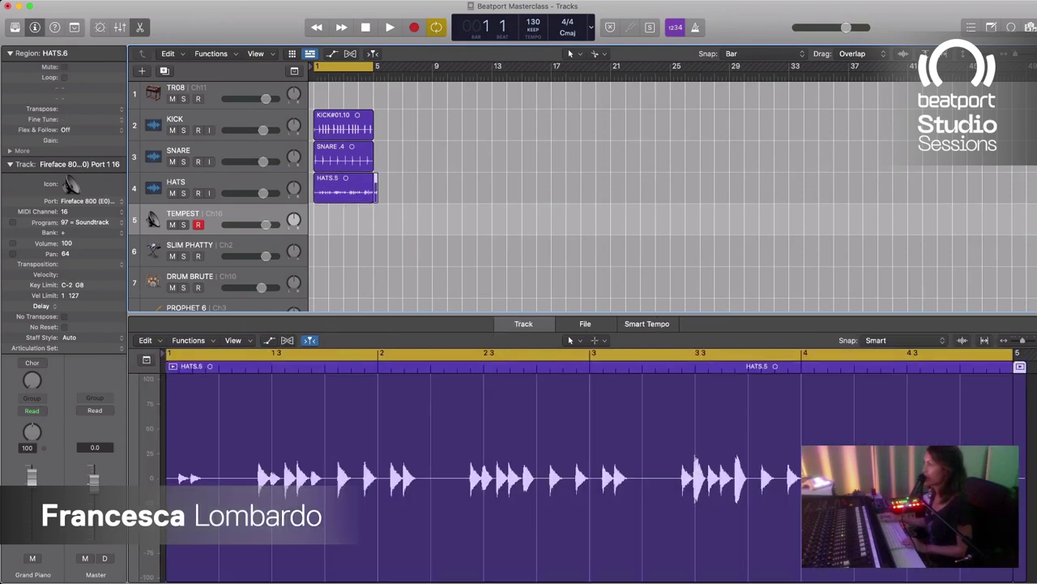
{"action": "key", "text": "shift+super+a"}
Step: Repeat the trimmed drum regions up to bar 9, and copy that eight-bar block end to end until bar 49
{"action": "key", "text": "super+a"}
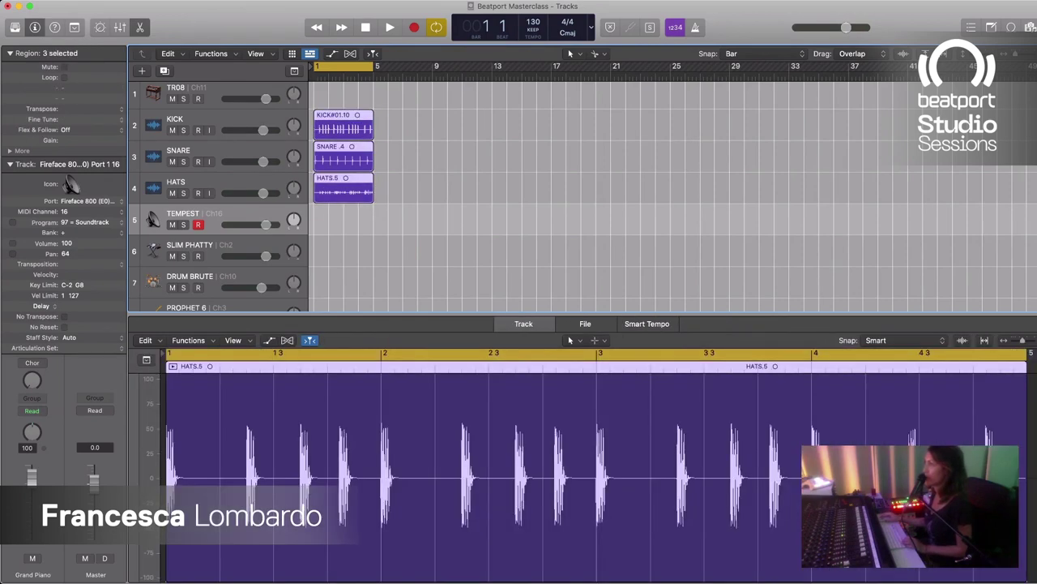
{"action": "key", "text": "super+r"}
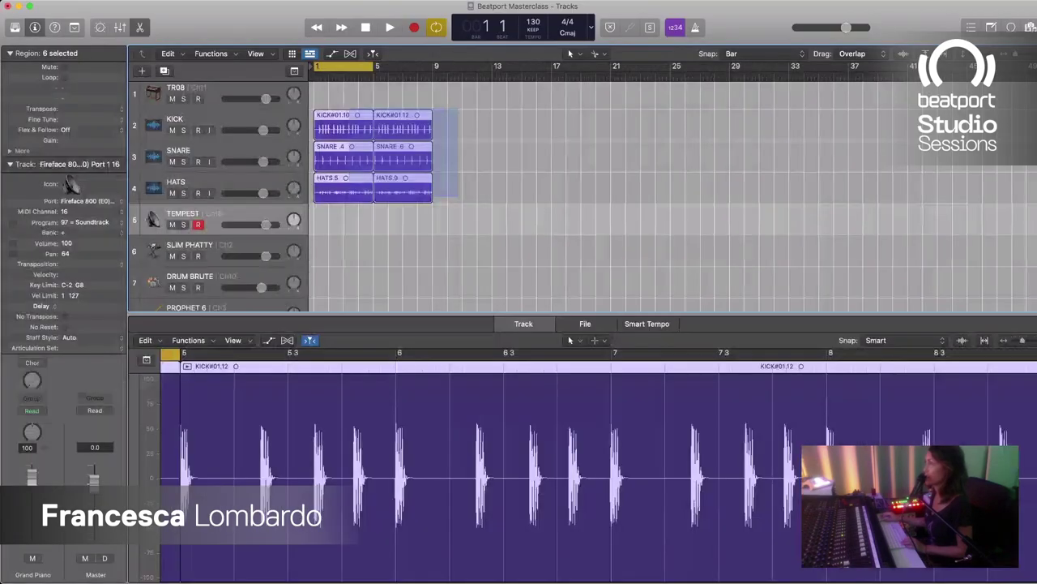
{"action": "key", "text": "super+a"}
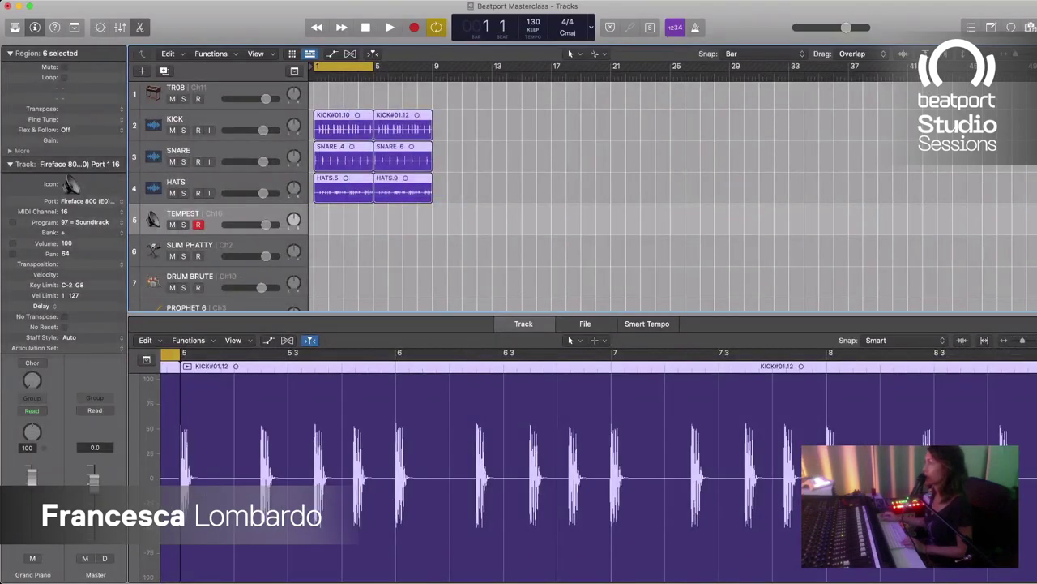
{"action": "key", "text": "super+r"}
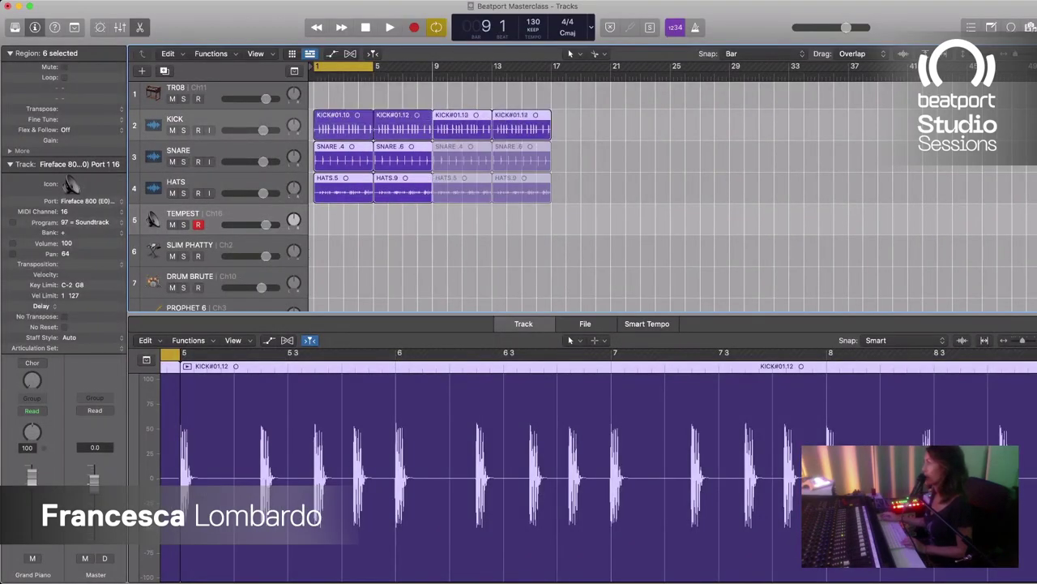
{"action": "key", "text": "super+r"}
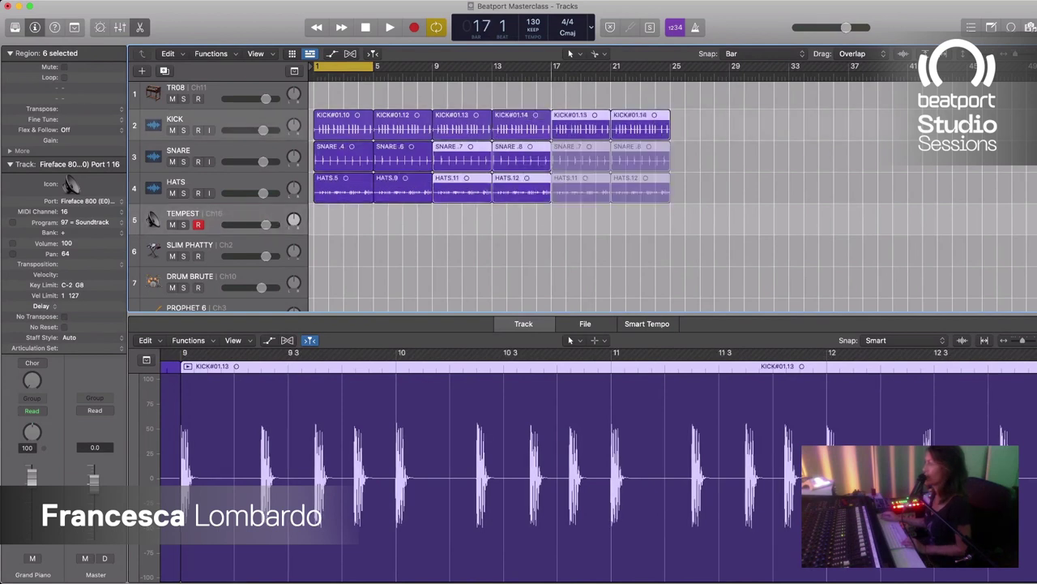
{"action": "key", "text": "super+r"}
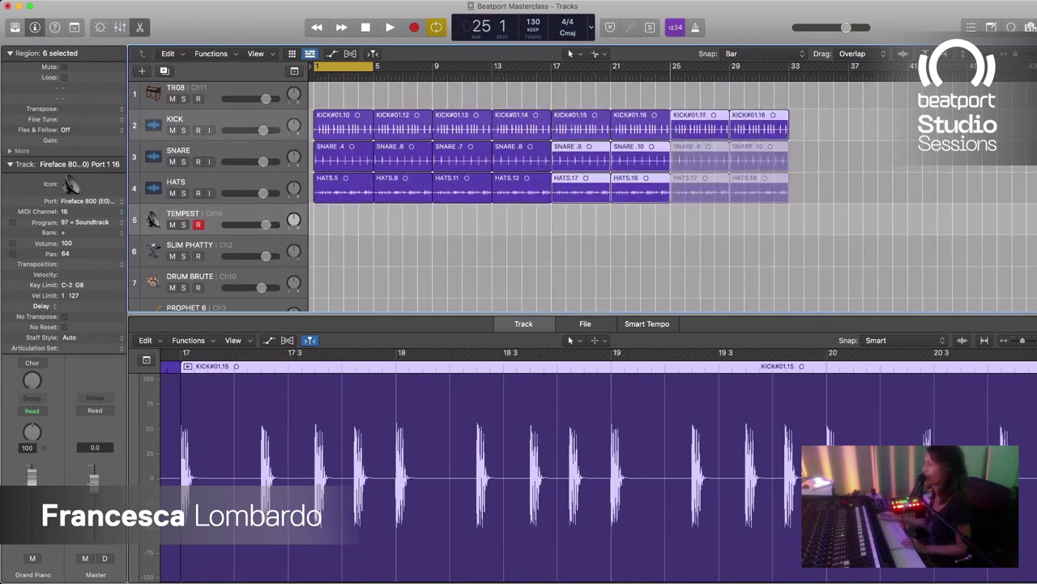
{"action": "key", "text": "super+r"}
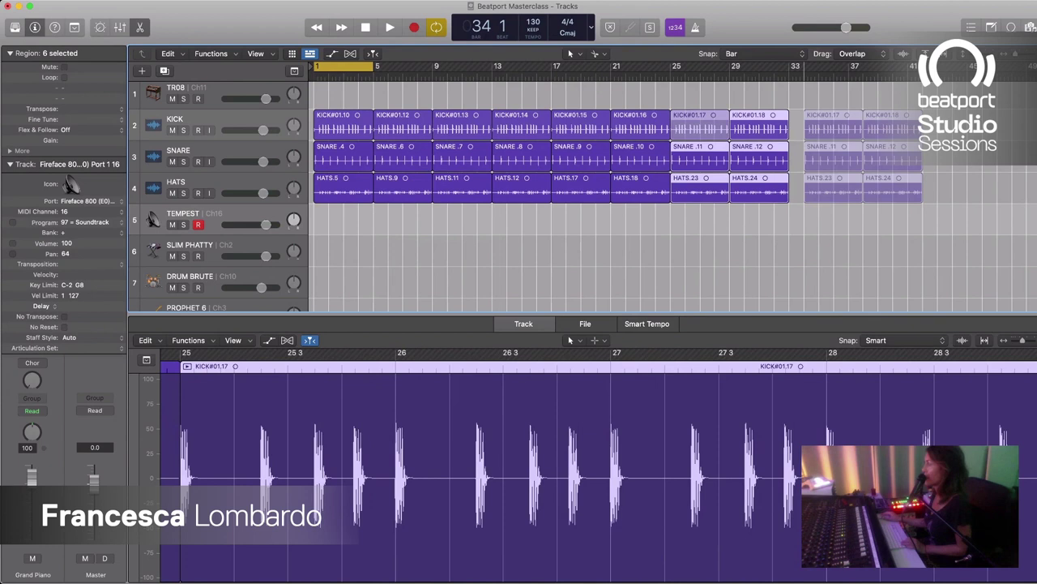
{"action": "left_click_drag", "start_coordinate": [833, 126], "coordinate": [819, 125]}
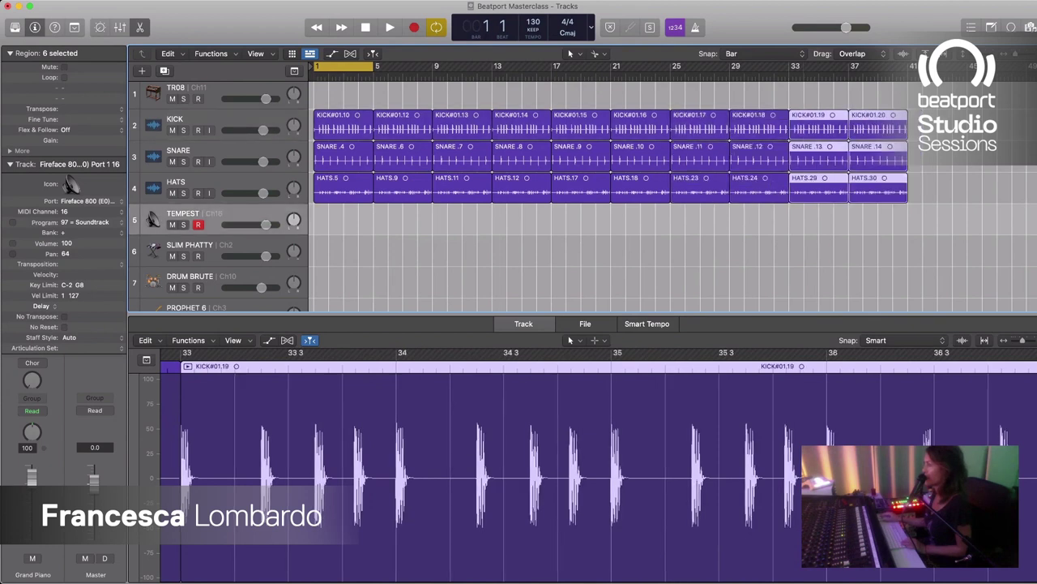
{"action": "key", "text": "super+r"}
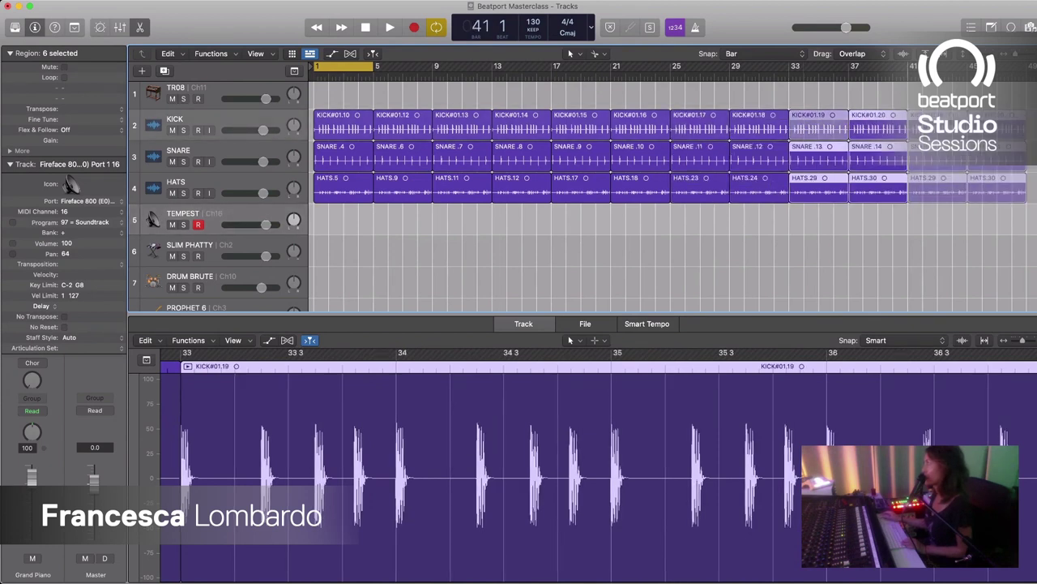
{"action": "key", "text": "super+r"}
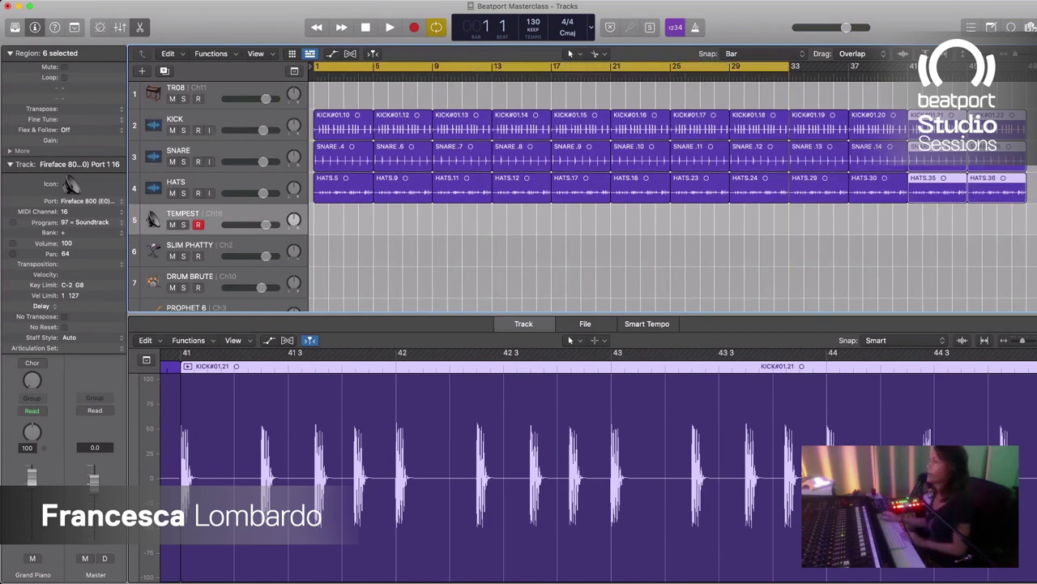
Step: Extend the cycle range to bars 1–49 and play the repeated drum arrangement
{"action": "left_click_drag", "start_coordinate": [789, 67], "coordinate": [1027, 66]}
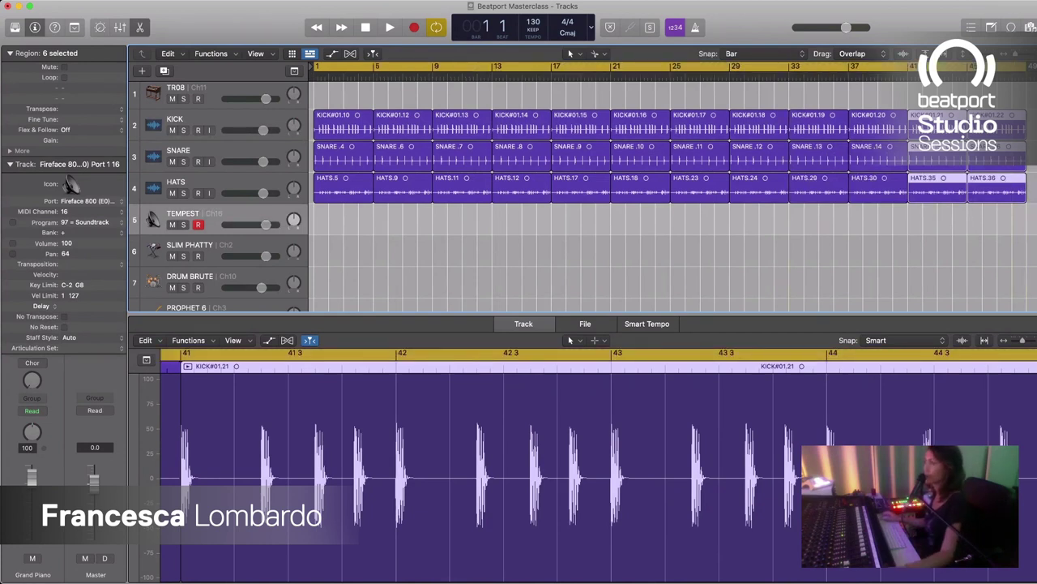
{"action": "key", "text": "space"}
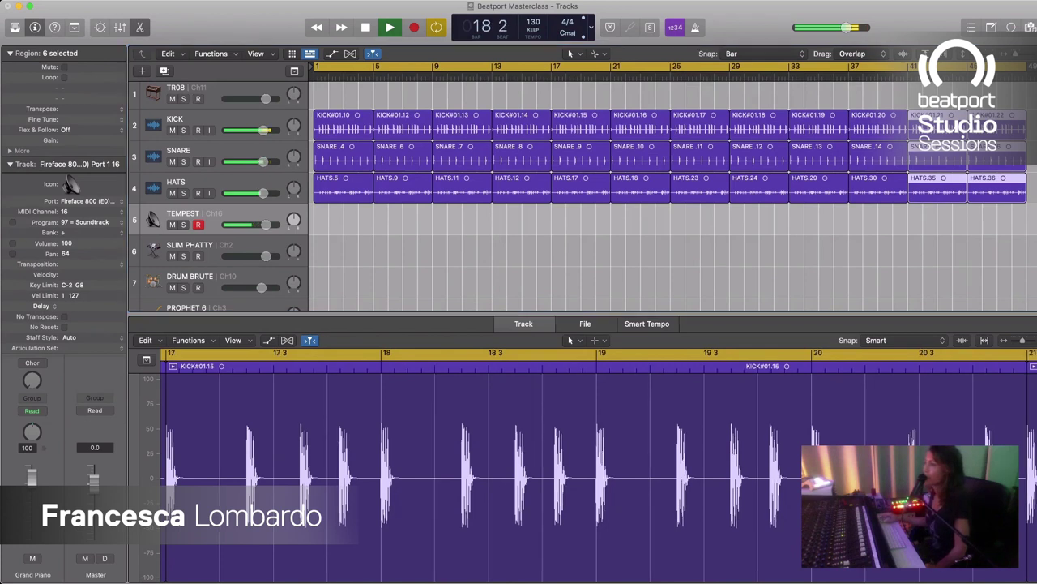
Step: Add a new audio track below the TEMPEST instrument track and name it TEMPEST
{"action": "key", "text": "alt+super+a"}
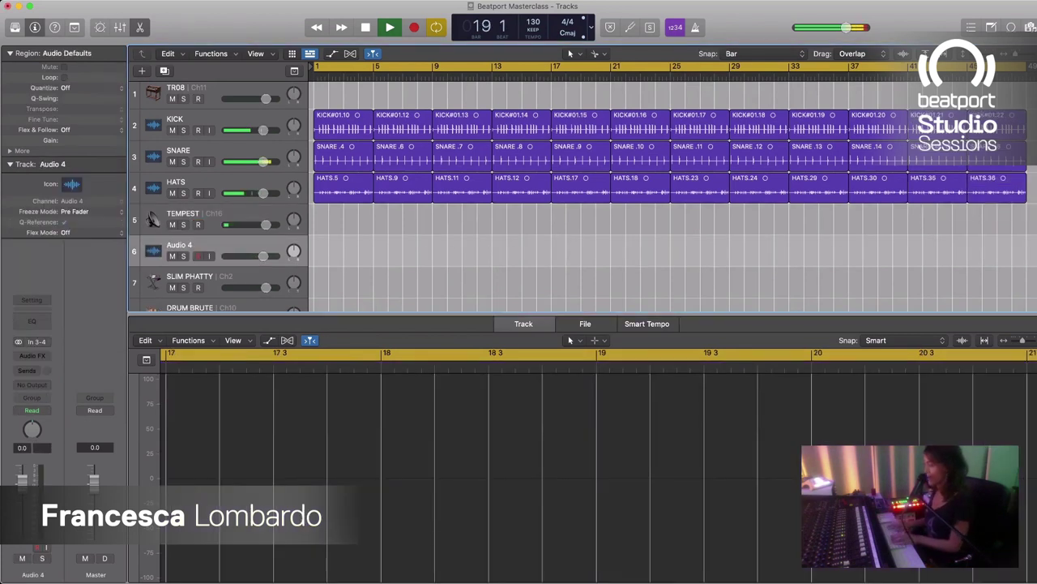
{"action": "key", "text": "shift+Return"}
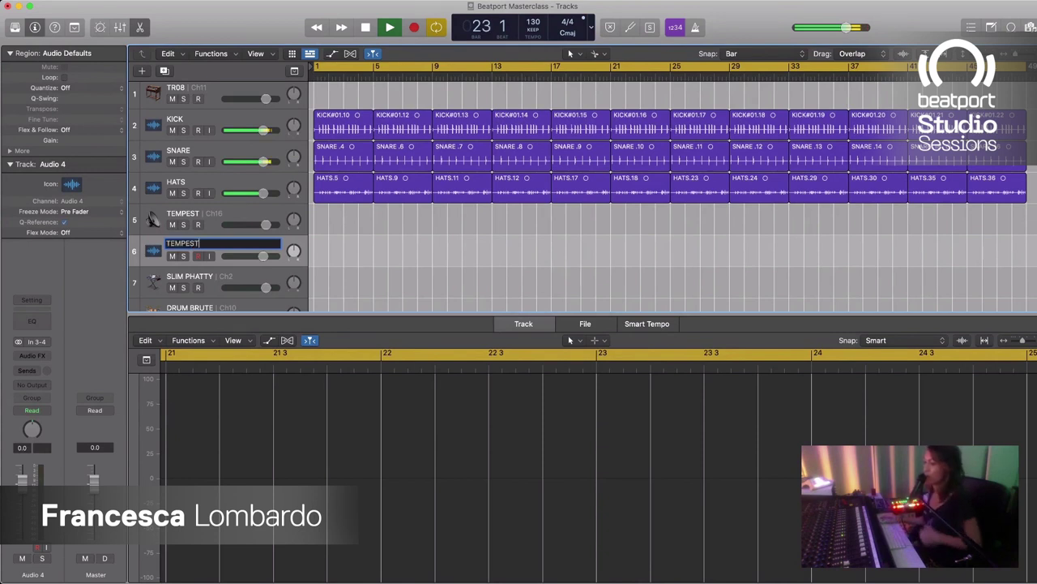
{"action": "type", "text": "TEMPEST"}
{"action": "key", "text": "Return"}
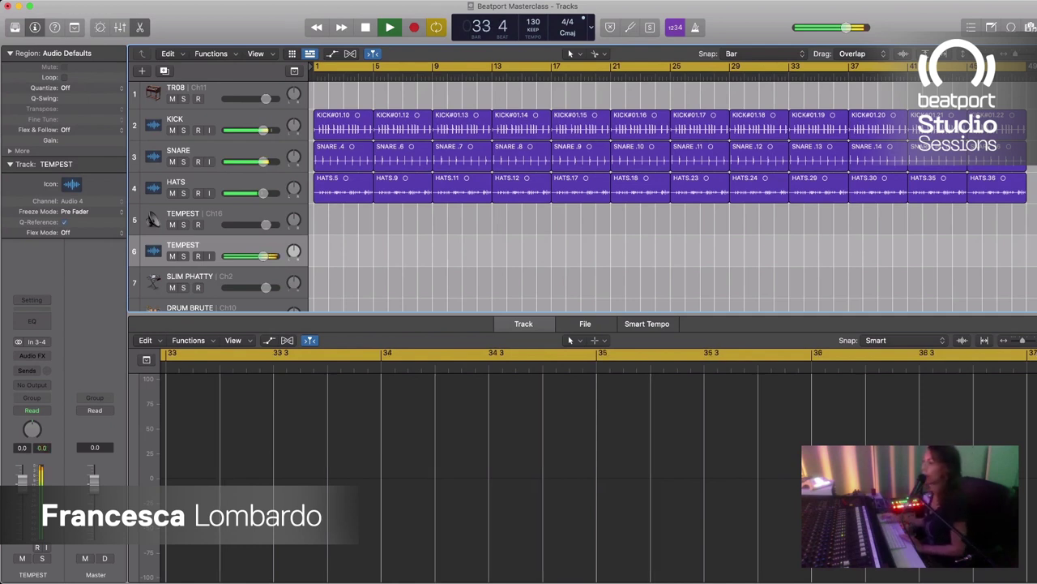
Step: Return to bar 1 and record the Tempest part onto the armed TEMPEST audio track until just past bar 9
{"action": "key", "text": "alt+r"}
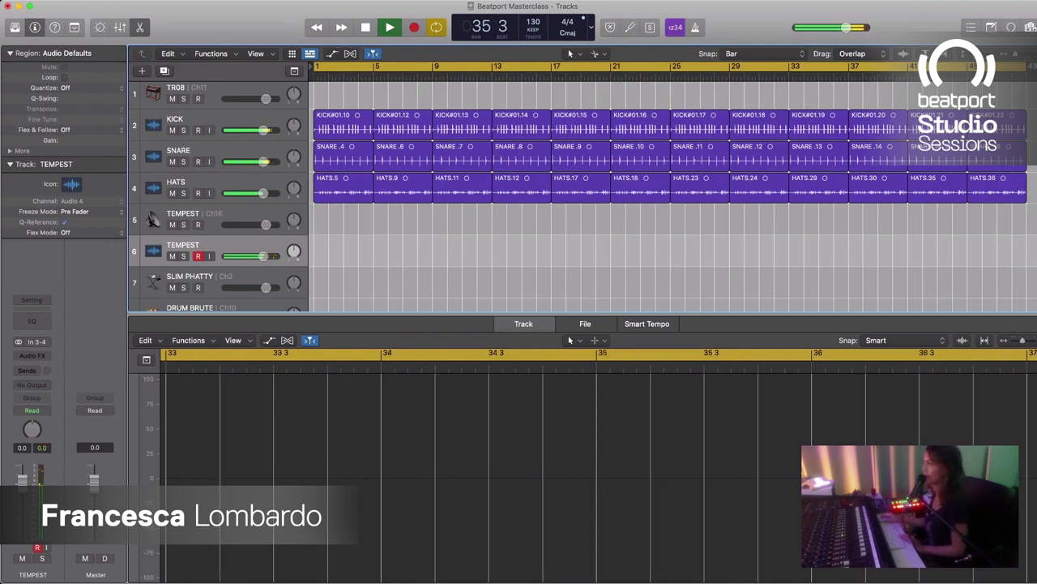
{"action": "key", "text": "space"}
{"action": "key", "text": "Return"}
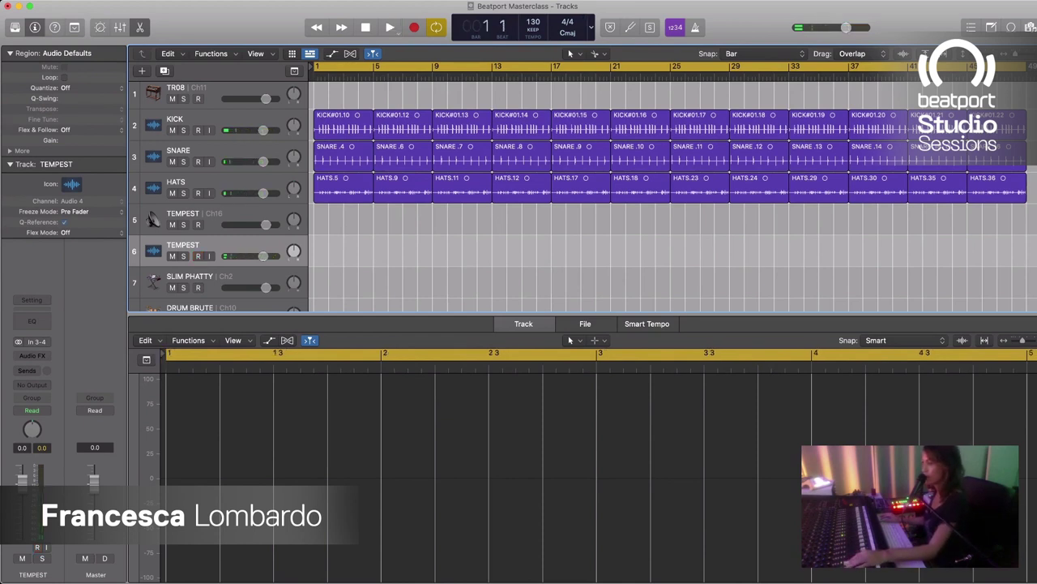
{"action": "key", "text": "alt+r"}
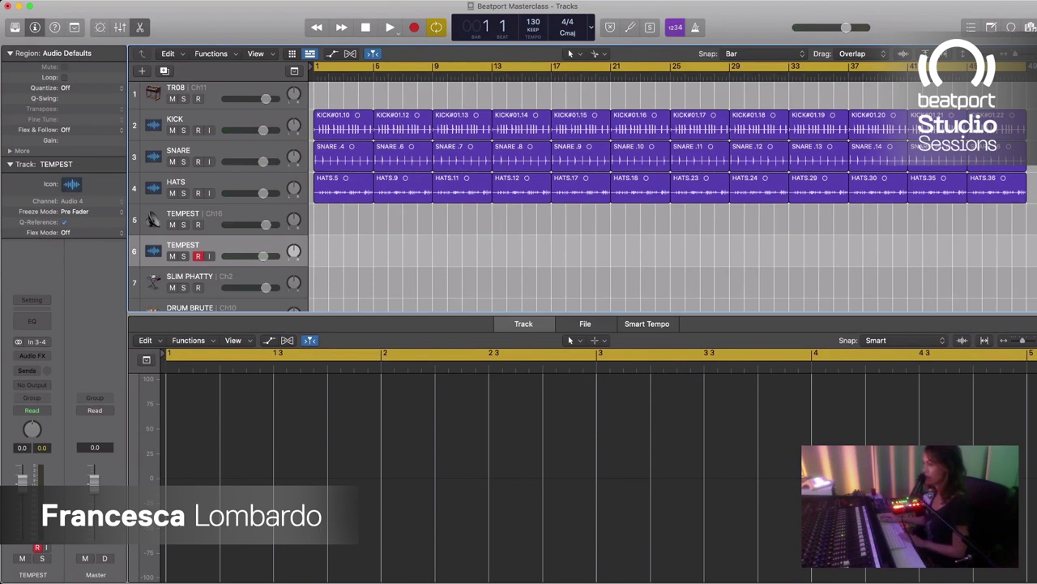
{"action": "key", "text": "space"}
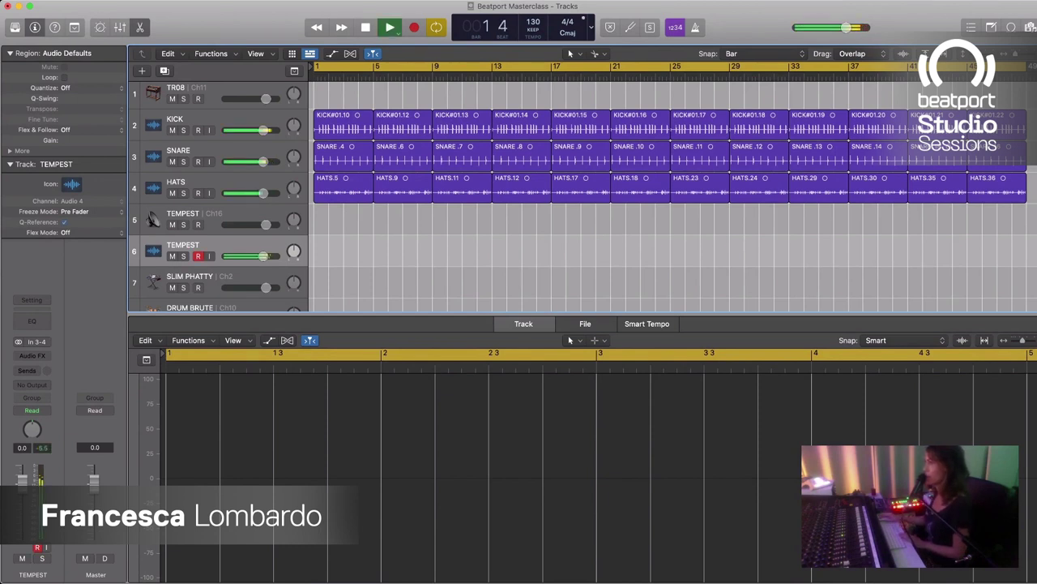
{"action": "key", "text": "alt+r"}
{"action": "key", "text": "space"}
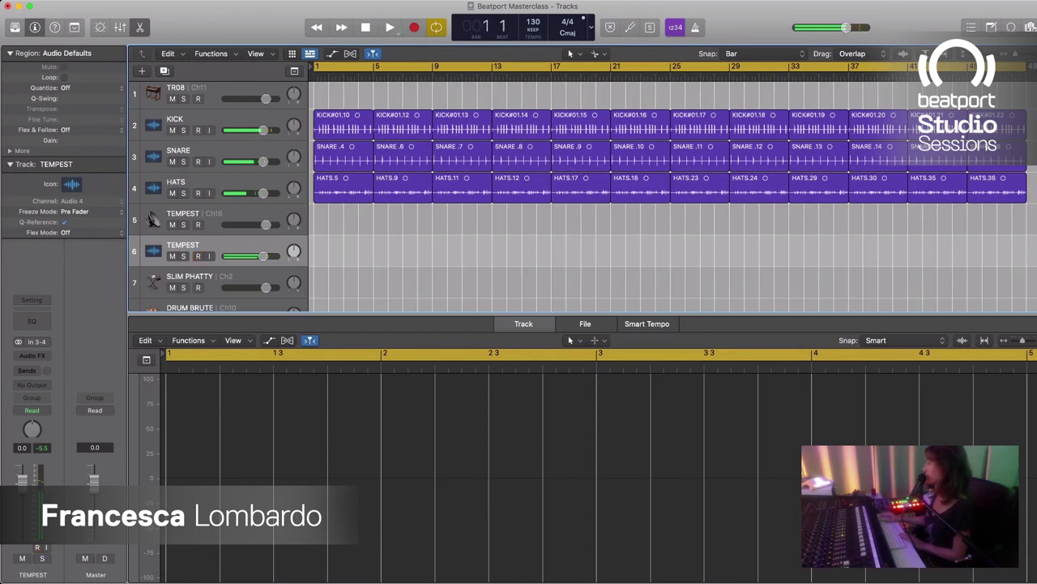
{"action": "key", "text": "r"}
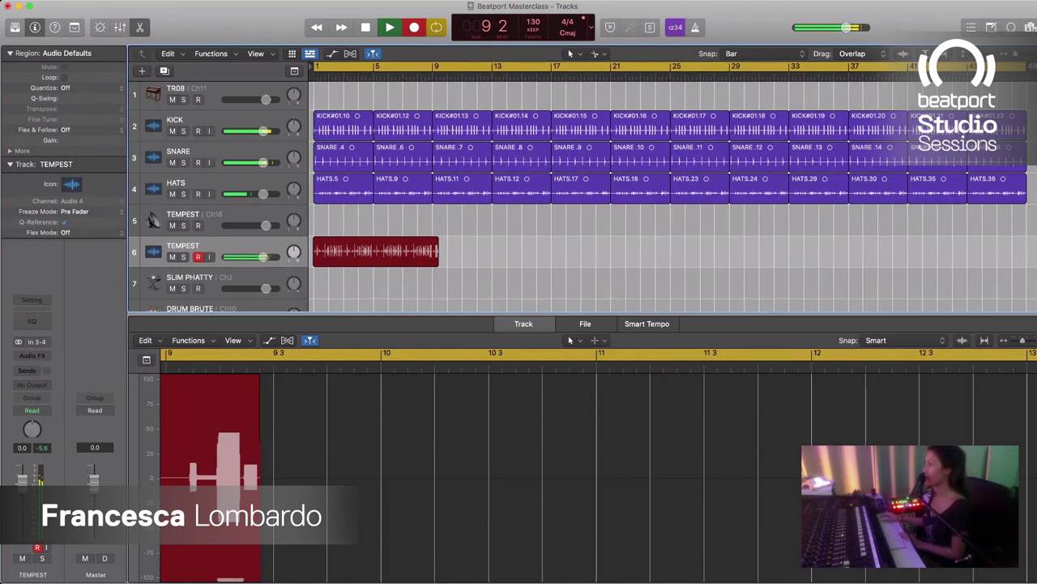
{"action": "key", "text": "space"}
Step: Examine the recorded TEMPEST region's timing against the drum regions around bar 9 and at the start
{"action": "key", "text": "super+Right"}
{"action": "key", "text": "super+Right"}
{"action": "key", "text": "super+Right"}
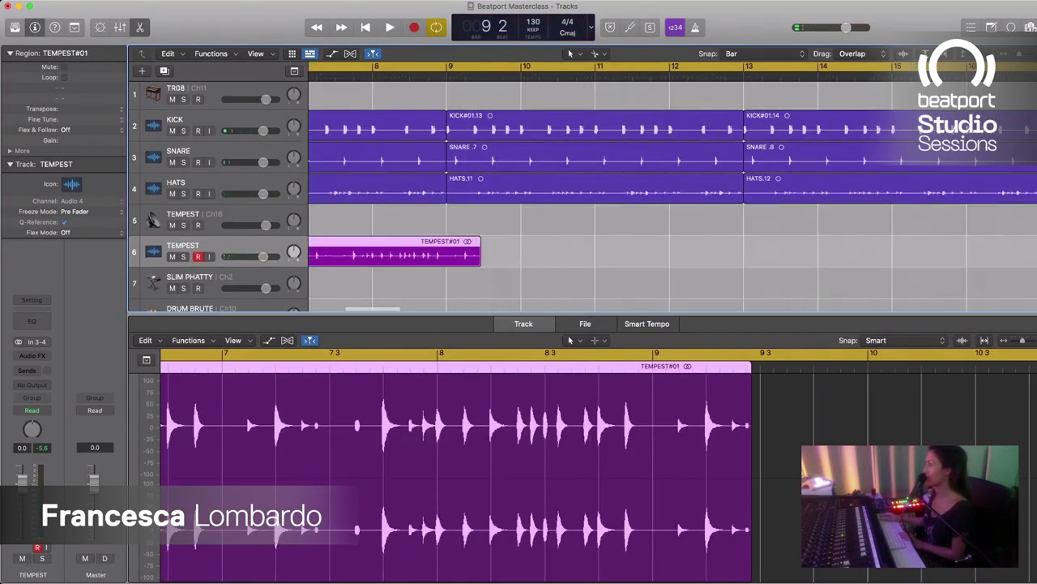
{"action": "scroll", "coordinate": [672, 194], "scroll_direction": "left", "scroll_amount": 7}
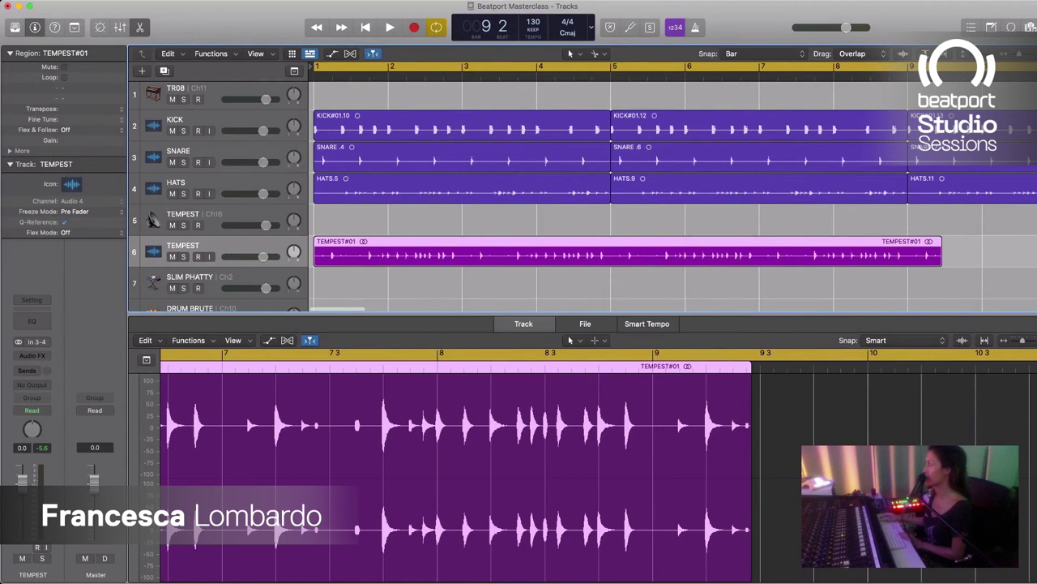
{"action": "key", "text": "super+Right"}
{"action": "key", "text": "super+Right"}
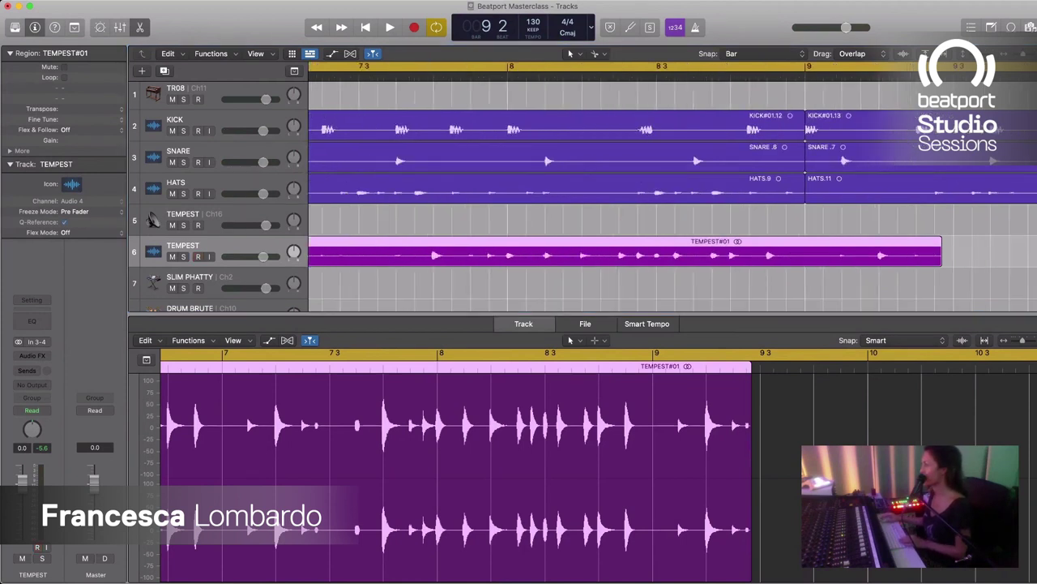
{"action": "key", "text": "super+Right"}
{"action": "key", "text": "super+Right"}
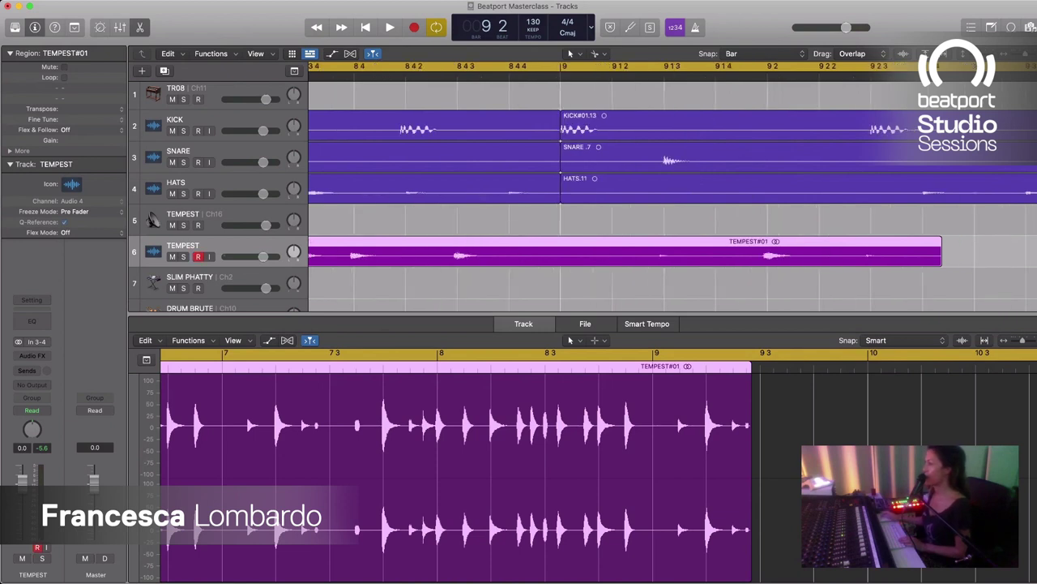
{"action": "scroll", "coordinate": [672, 195], "scroll_direction": "left", "scroll_amount": 10}
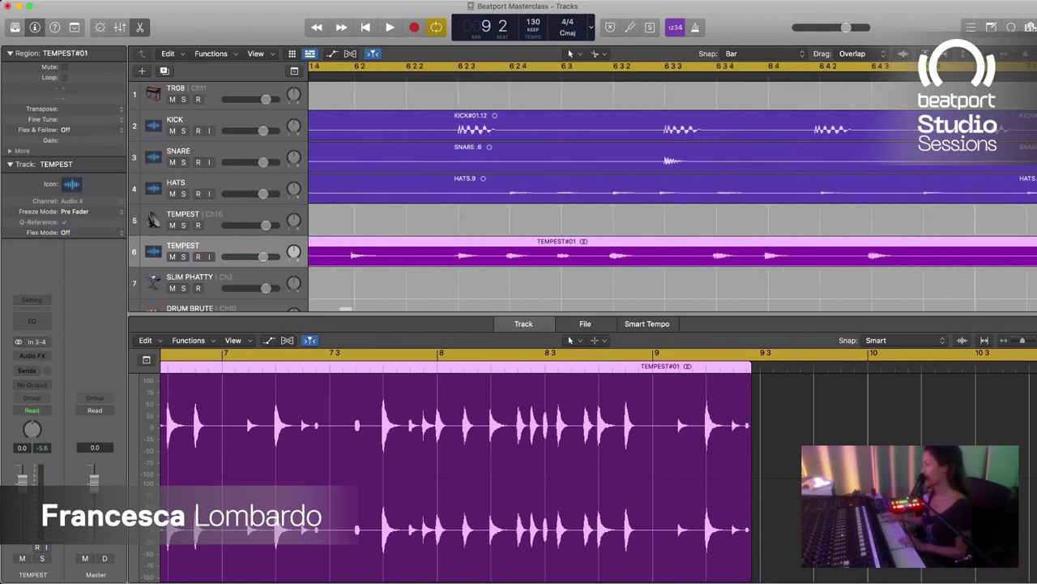
{"action": "scroll", "coordinate": [672, 195], "scroll_direction": "left", "scroll_amount": 10}
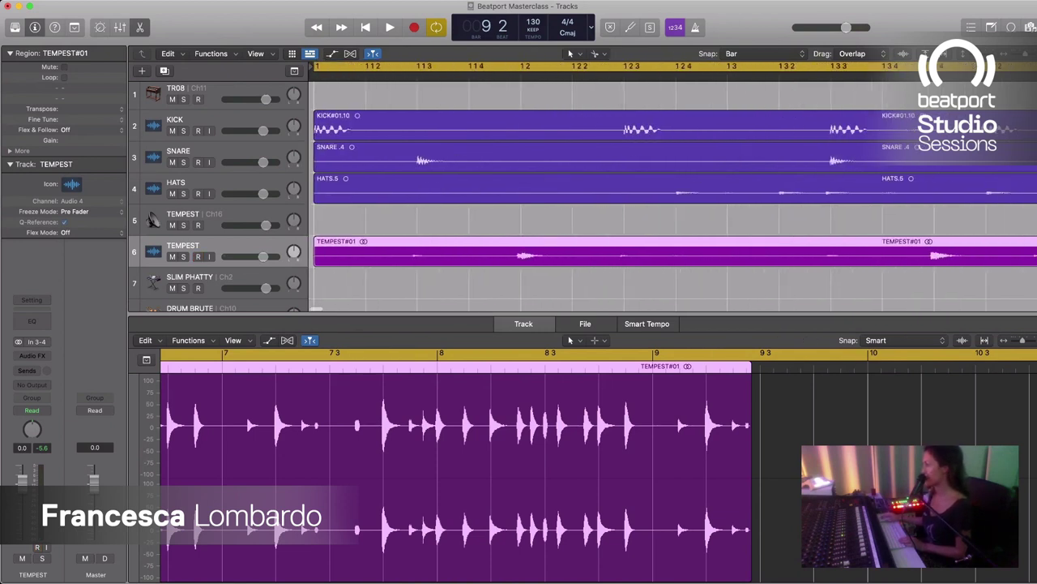
Step: With snap set to Smart, split the TEMPEST region just before its hit at bar 1 beat 2 and delete the part in front
{"action": "key", "text": "shift+d"}
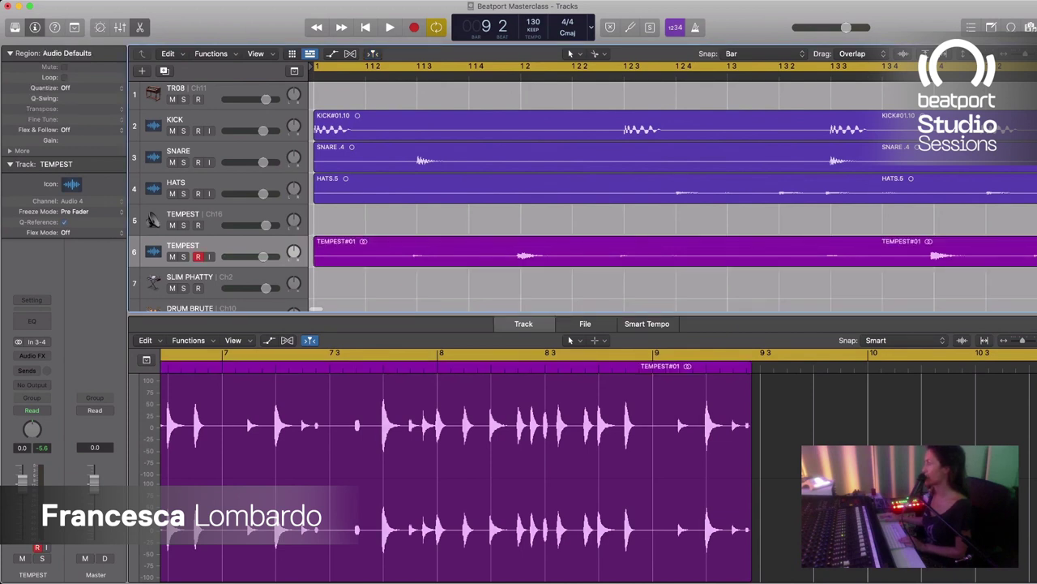
{"action": "left_click", "coordinate": [182, 247]}
{"action": "key", "text": "shift+d"}
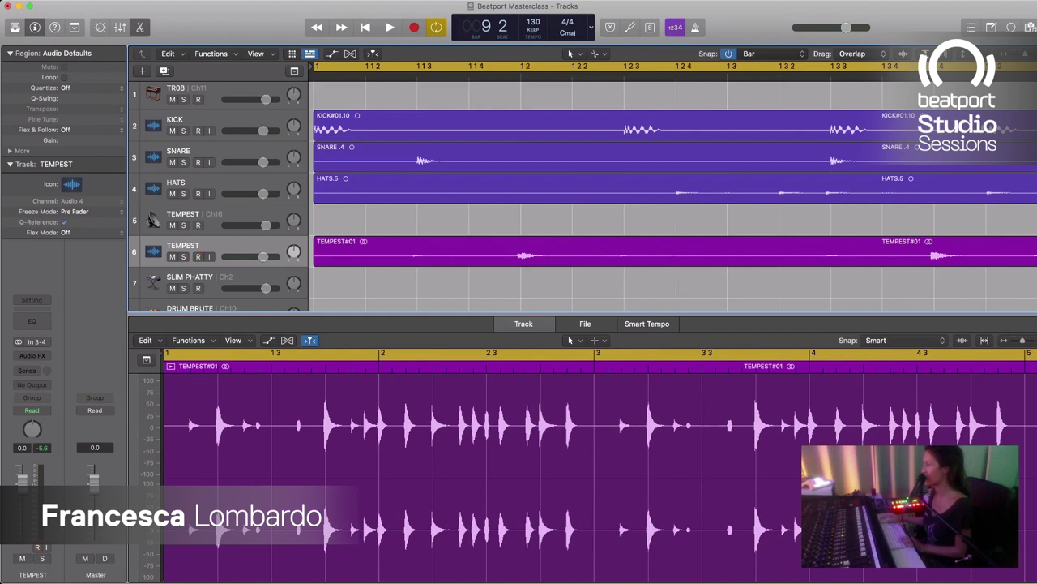
{"action": "key", "text": "super+g"}
{"action": "left_click", "coordinate": [517, 251], "text": "super"}
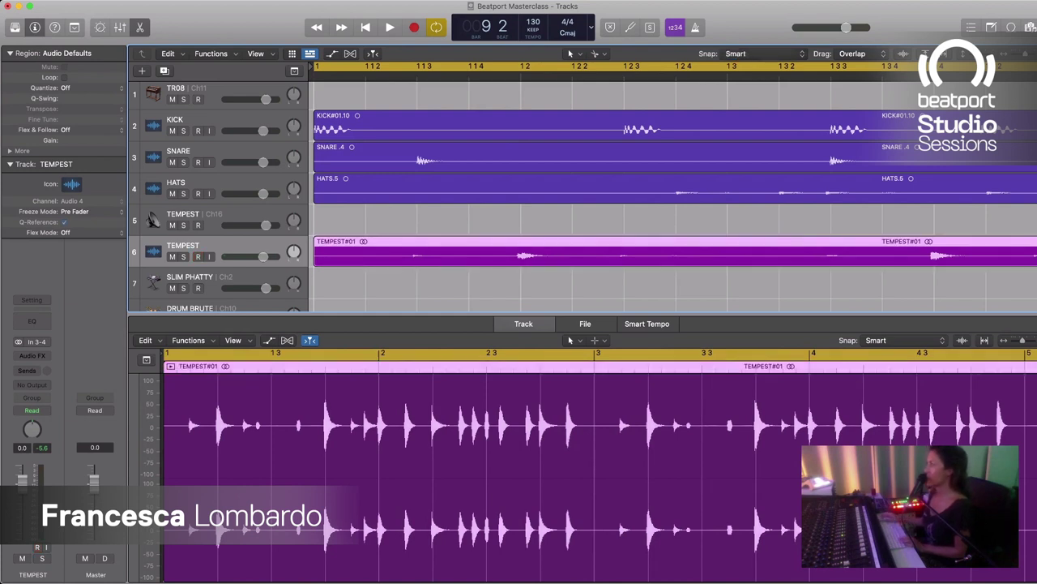
{"action": "left_click", "coordinate": [414, 252]}
{"action": "key", "text": "Delete"}
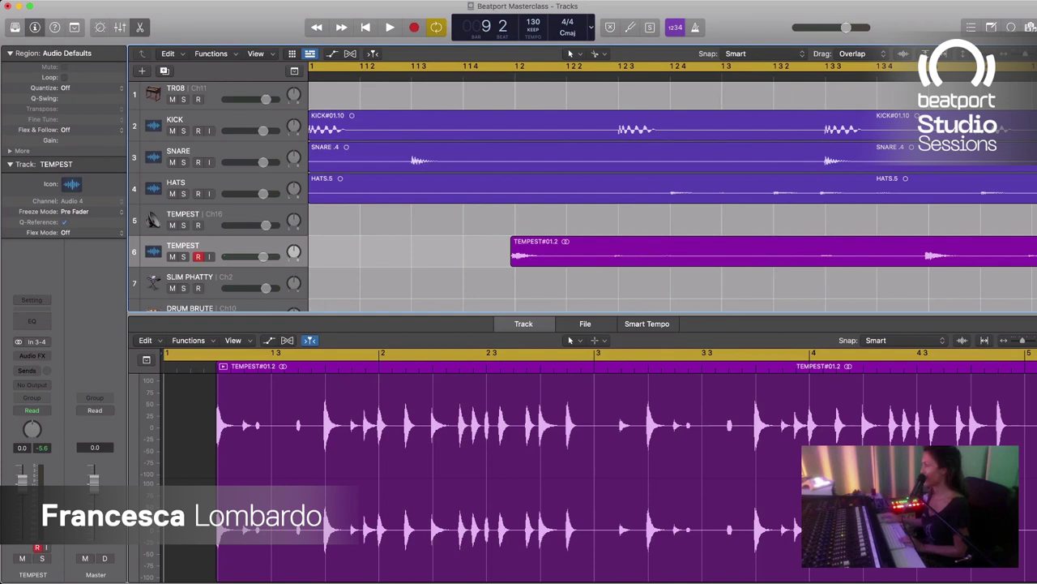
Step: Move the trimmed TEMPEST region on its audio track so that it starts exactly on beat 2 of bar 1
{"action": "key", "text": "super+Right"}
{"action": "key", "text": "super+Right"}
{"action": "key", "text": "super+Right"}
{"action": "key", "text": "super+Right"}
{"action": "scroll", "coordinate": [673, 195], "scroll_direction": "right", "scroll_amount": 4}
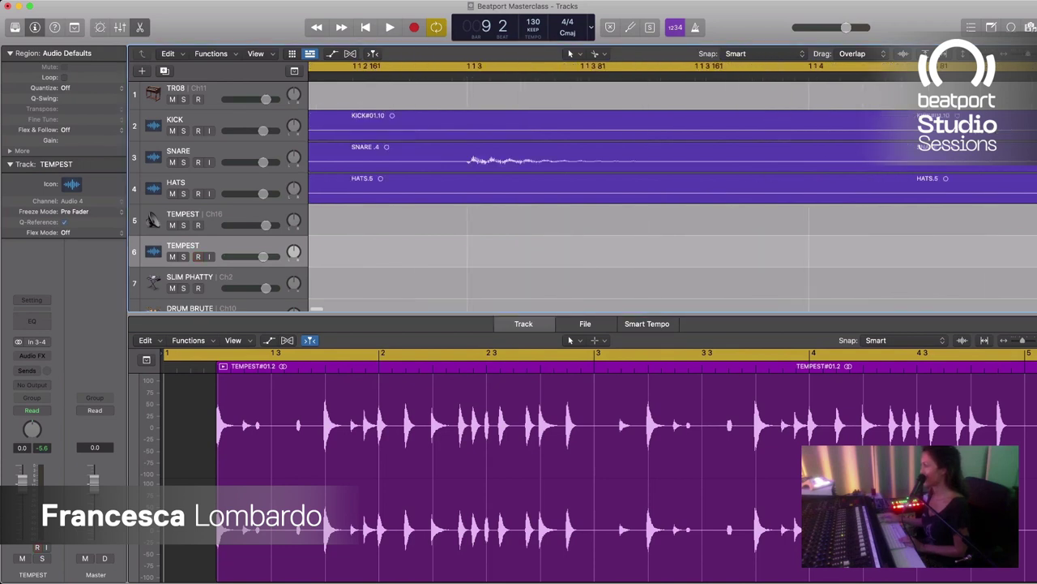
{"action": "scroll", "coordinate": [672, 194], "scroll_direction": "right", "scroll_amount": 5}
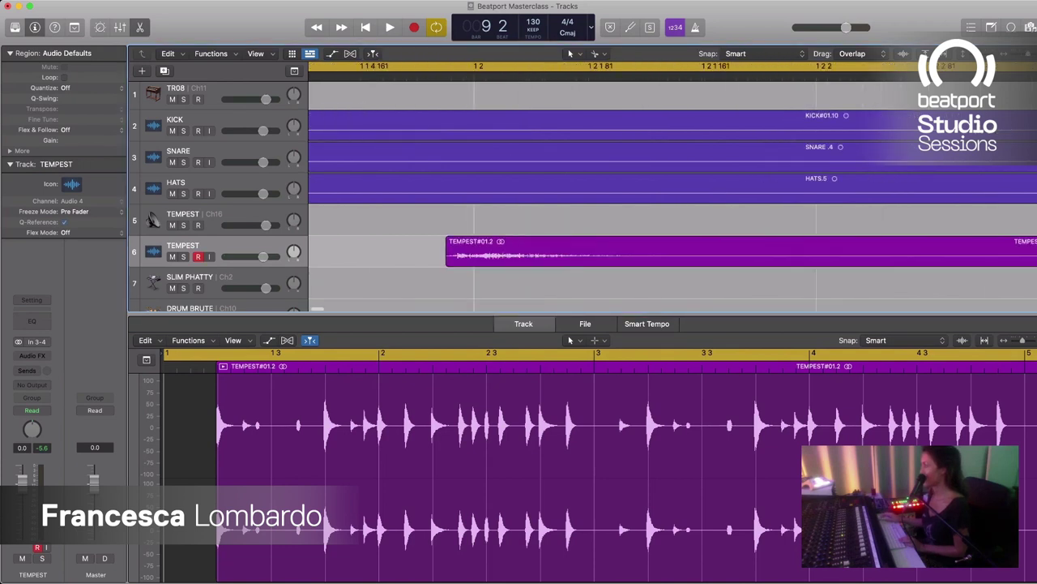
{"action": "left_click_drag", "start_coordinate": [486, 251], "coordinate": [668, 220]}
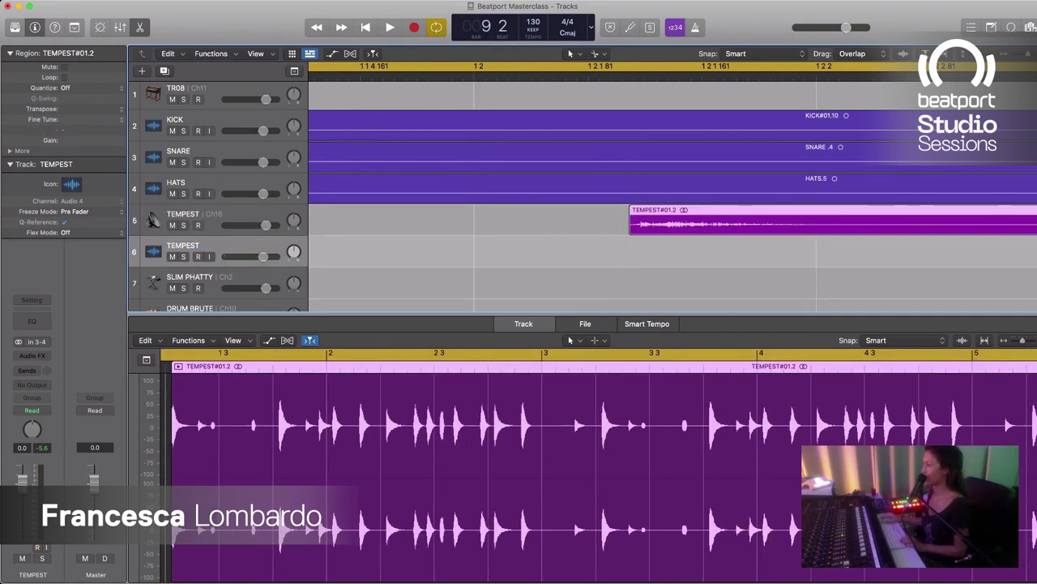
{"action": "key", "text": "super+z"}
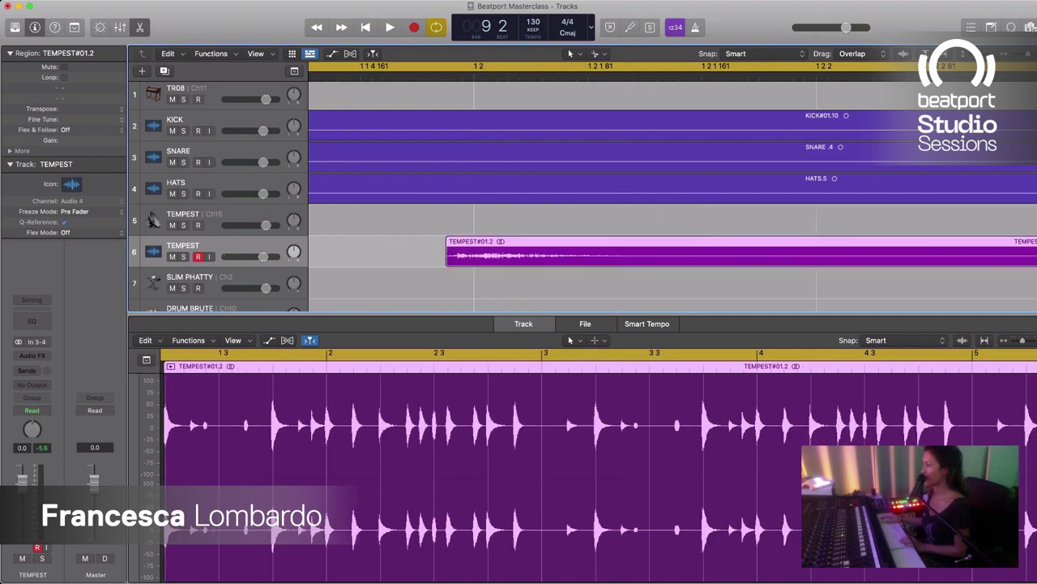
{"action": "key", "text": "r"}
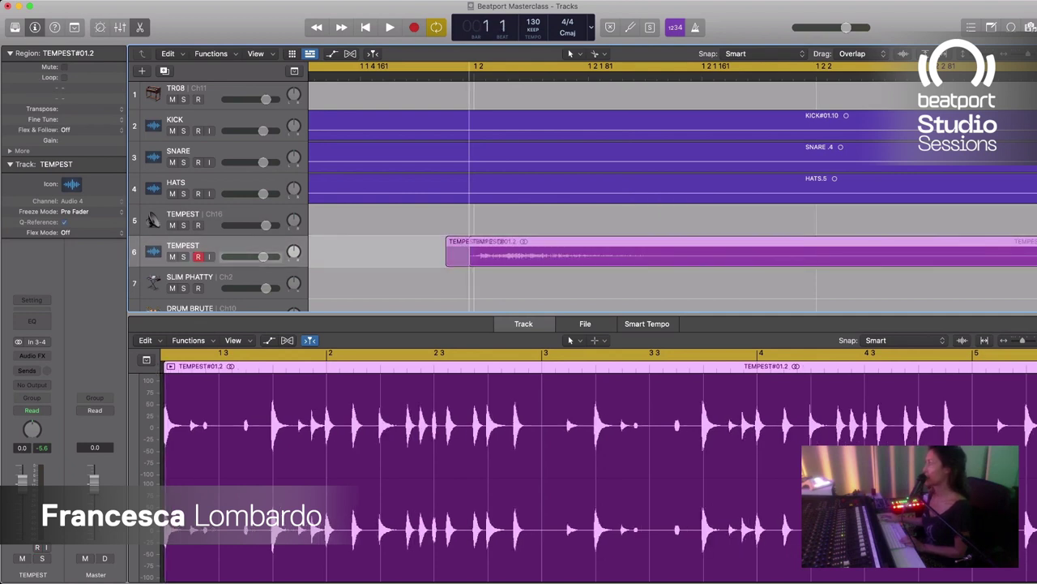
{"action": "key", "text": "space"}
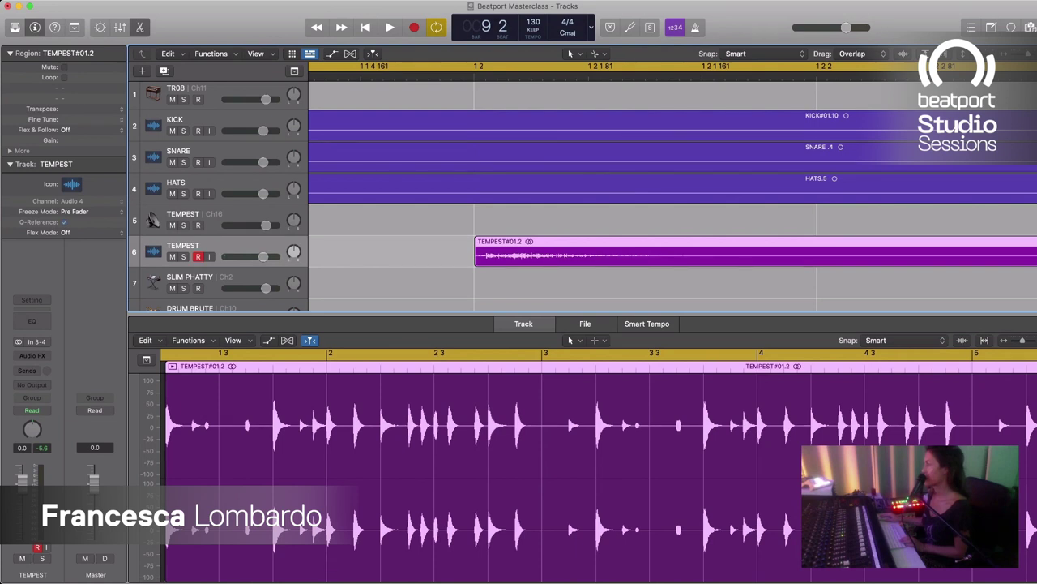
Step: Trim a sliver of silence off the TEMPEST region's start and move the region back onto beat 2 of bar 1
{"action": "key", "text": "super+Down"}
{"action": "key", "text": "super+Down"}
{"action": "key", "text": "super+Down"}
{"action": "key", "text": "super+Down"}
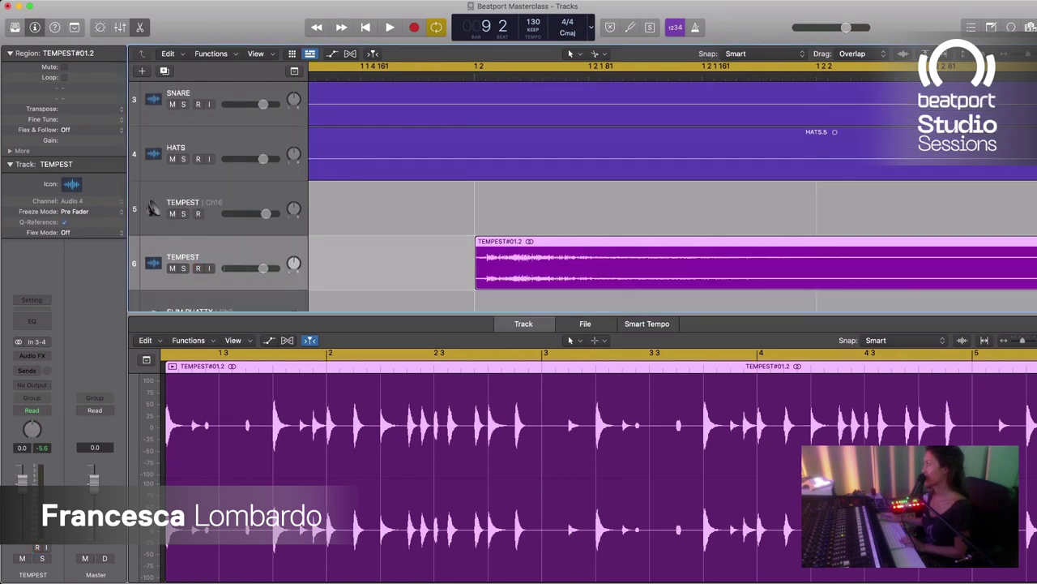
{"action": "key", "text": "super+Down"}
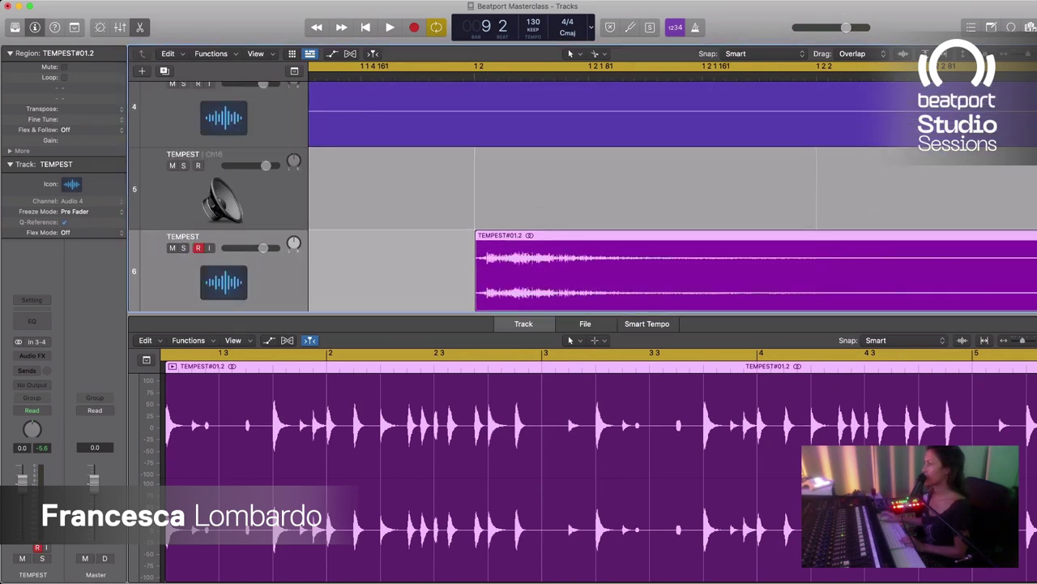
{"action": "key", "text": "super+Right"}
{"action": "key", "text": "super+Right"}
{"action": "key", "text": "super+Right"}
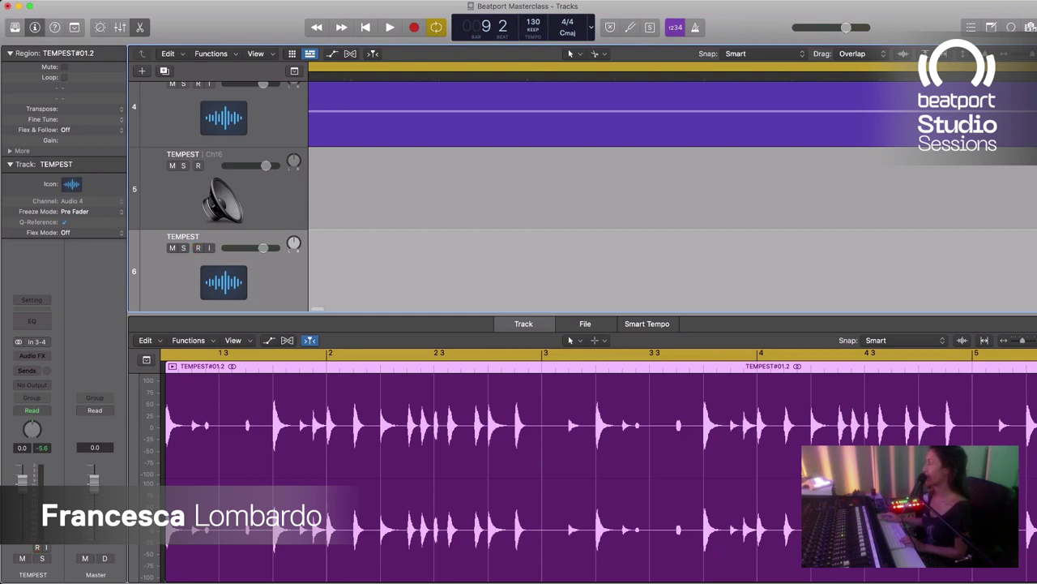
{"action": "key", "text": "super+Left"}
{"action": "key", "text": "super+Left"}
{"action": "key", "text": "super+Left"}
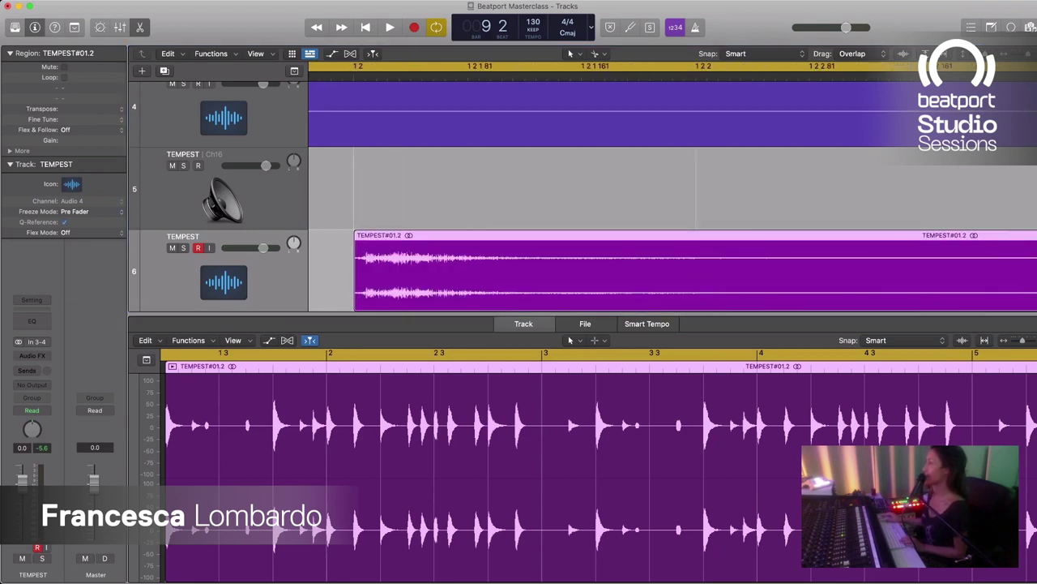
{"action": "key", "text": "super+Right"}
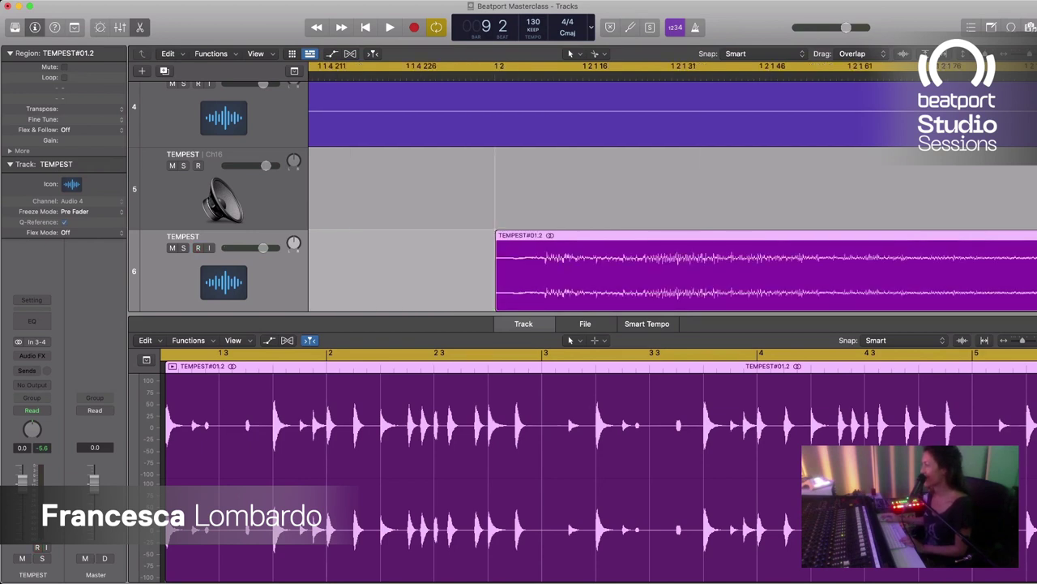
{"action": "left_click_drag", "start_coordinate": [497, 300], "coordinate": [516, 300]}
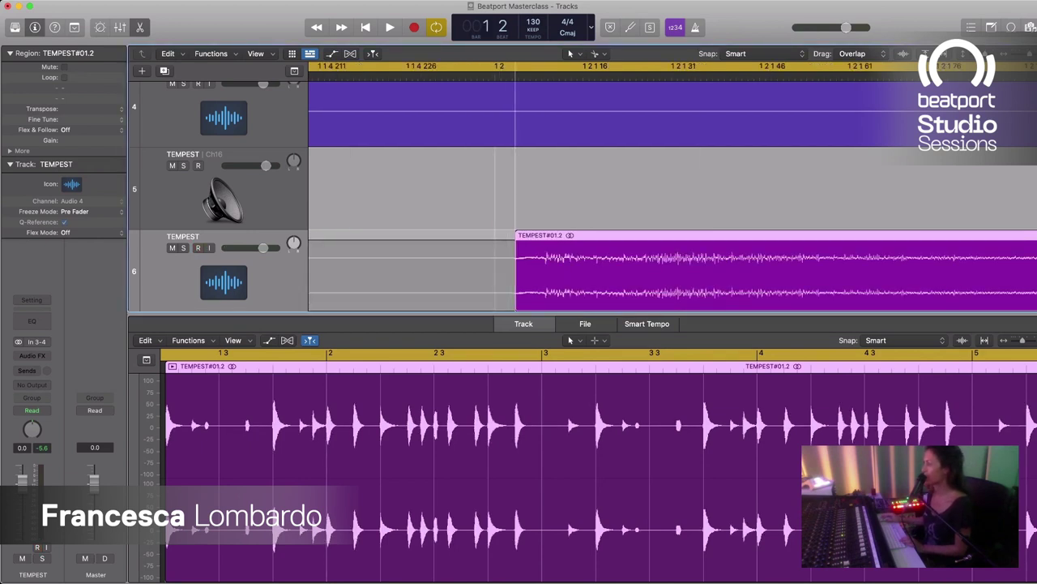
{"action": "key", "text": "alt+Left"}
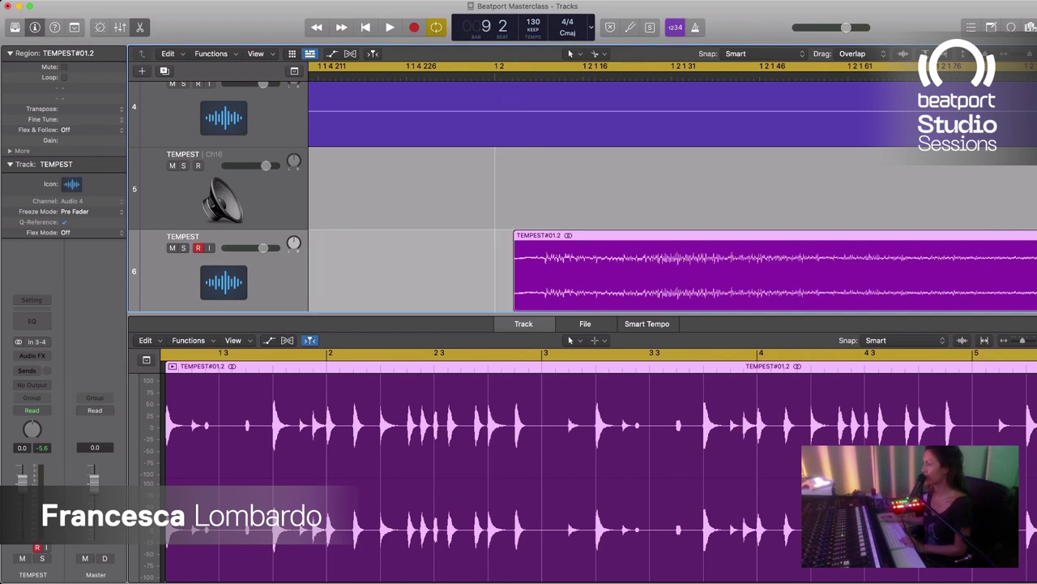
{"action": "left_click_drag", "start_coordinate": [567, 276], "coordinate": [548, 276]}
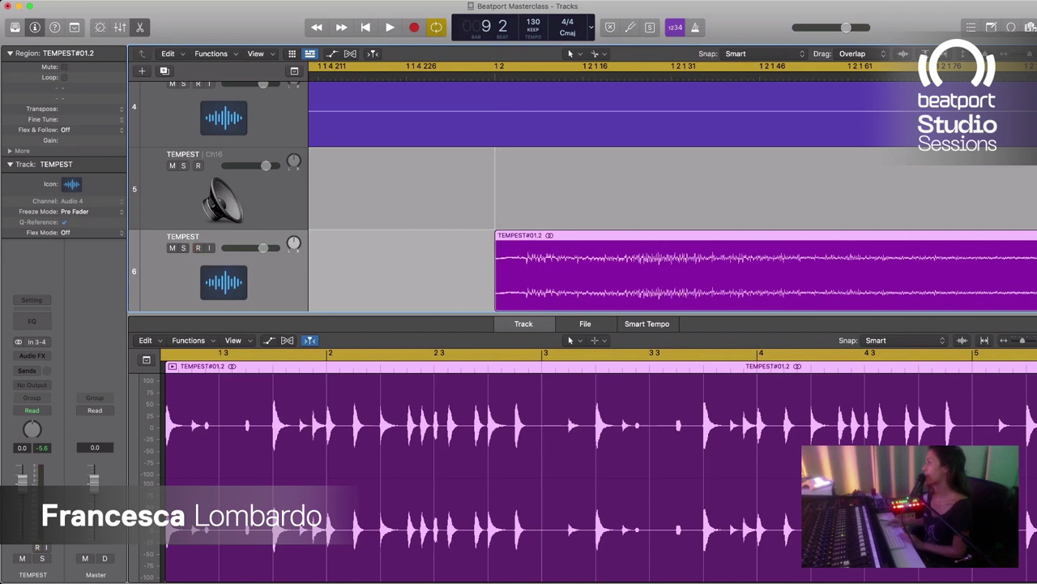
Step: Play the arrangement from bar 1 to about bar 5 to check the TEMPEST part's timing against the drums
{"action": "key", "text": "super+Left"}
{"action": "key", "text": "super+Left"}
{"action": "key", "text": "super+Left"}
{"action": "key", "text": "super+Left"}
{"action": "key", "text": "super+Left"}
{"action": "key", "text": "super+Left"}
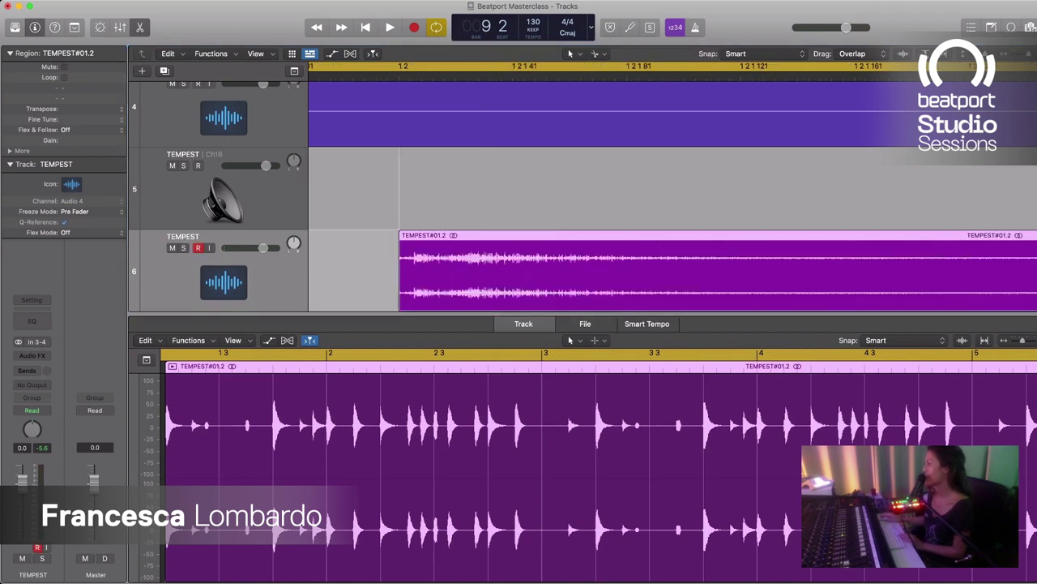
{"action": "key", "text": "Return"}
{"action": "key", "text": "space"}
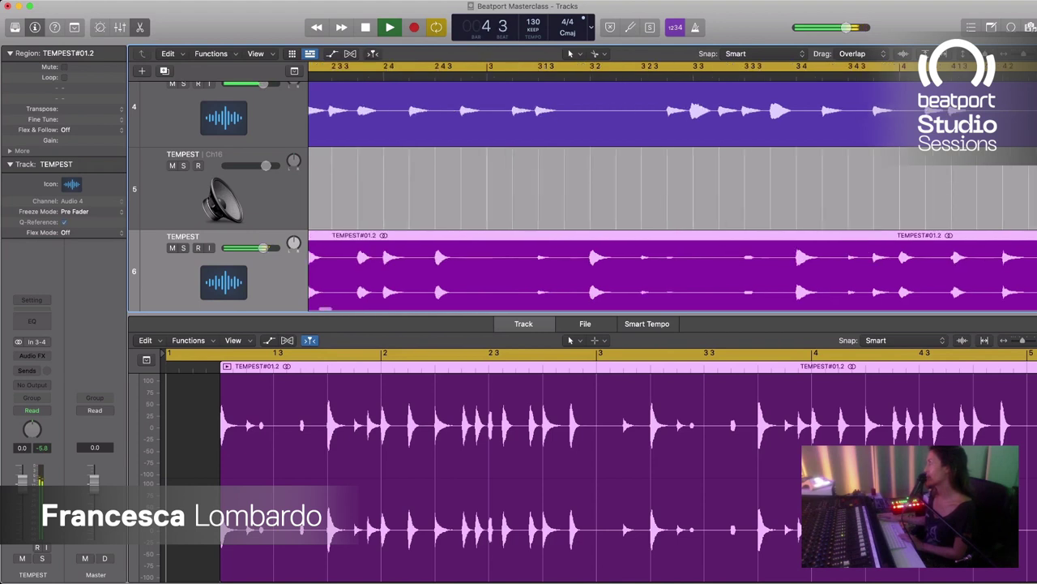
{"action": "key", "text": "space"}
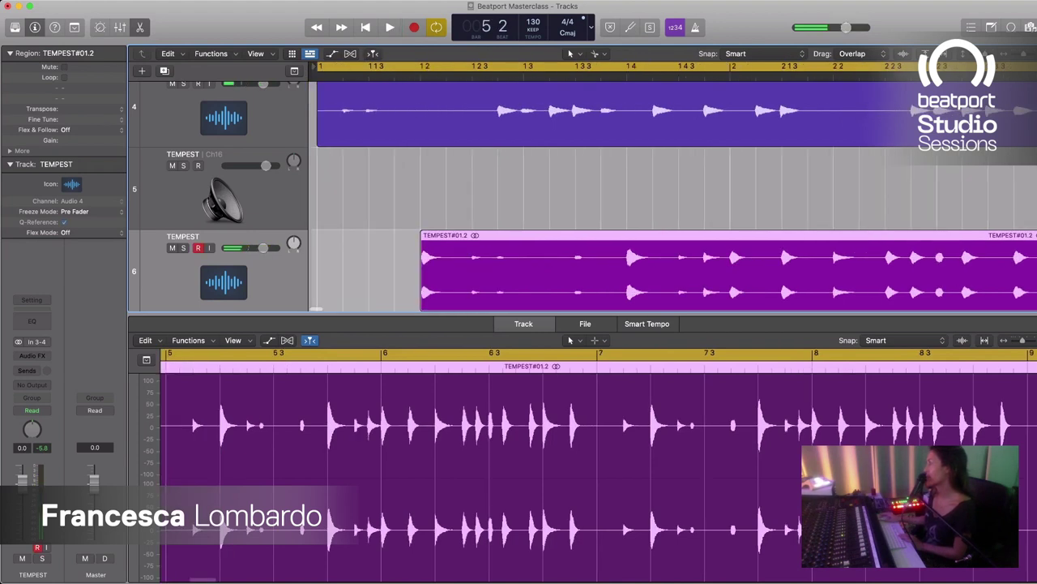
Step: Extend the TEMPEST region's start slightly ahead of beat 2 of bar 1 and play the opening bars
{"action": "key", "text": "z"}
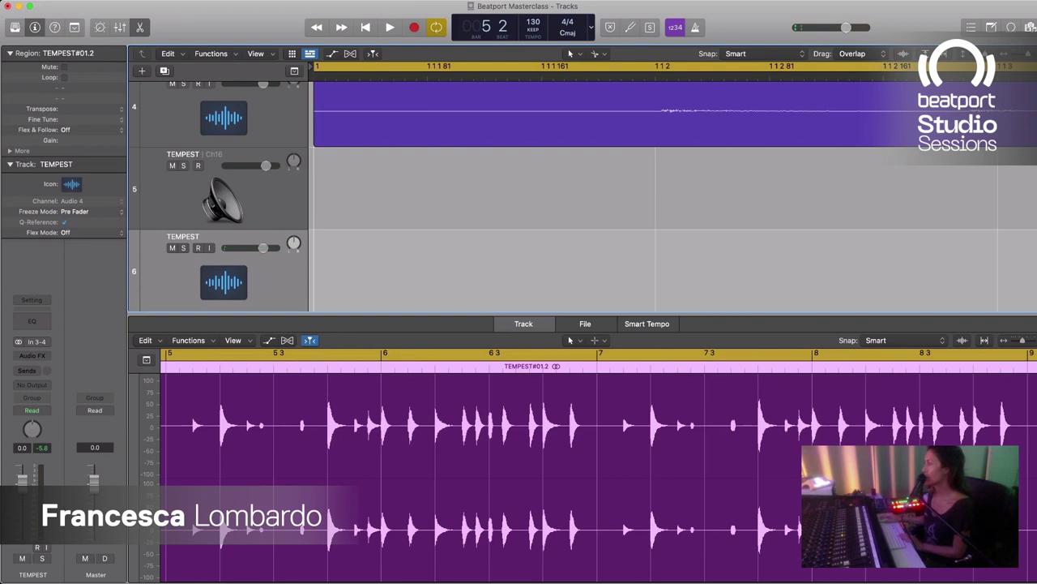
{"action": "scroll", "coordinate": [672, 195], "scroll_direction": "right", "scroll_amount": 5}
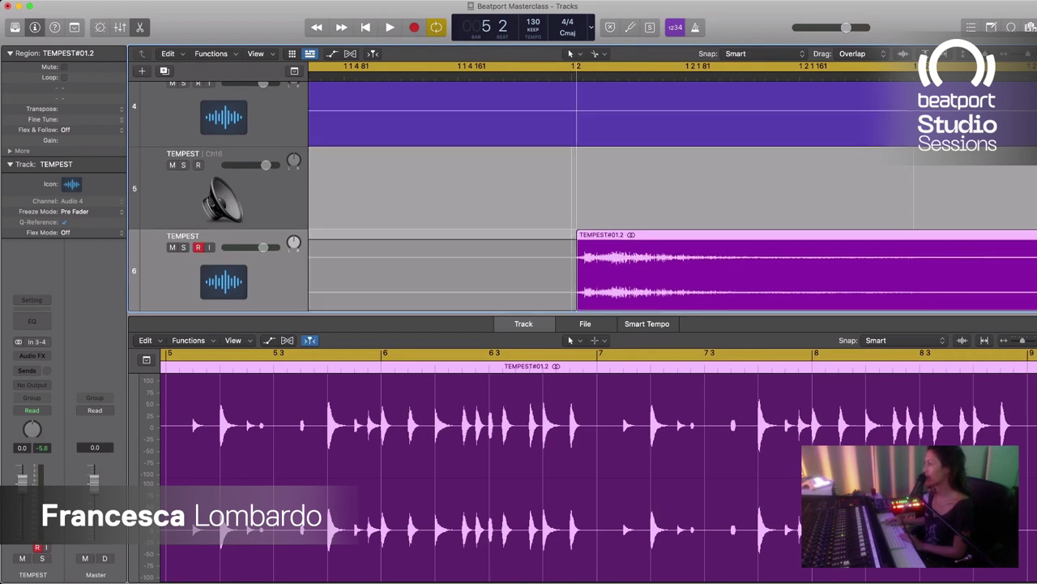
{"action": "left_click_drag", "start_coordinate": [577, 302], "coordinate": [572, 301]}
{"action": "key", "text": "space"}
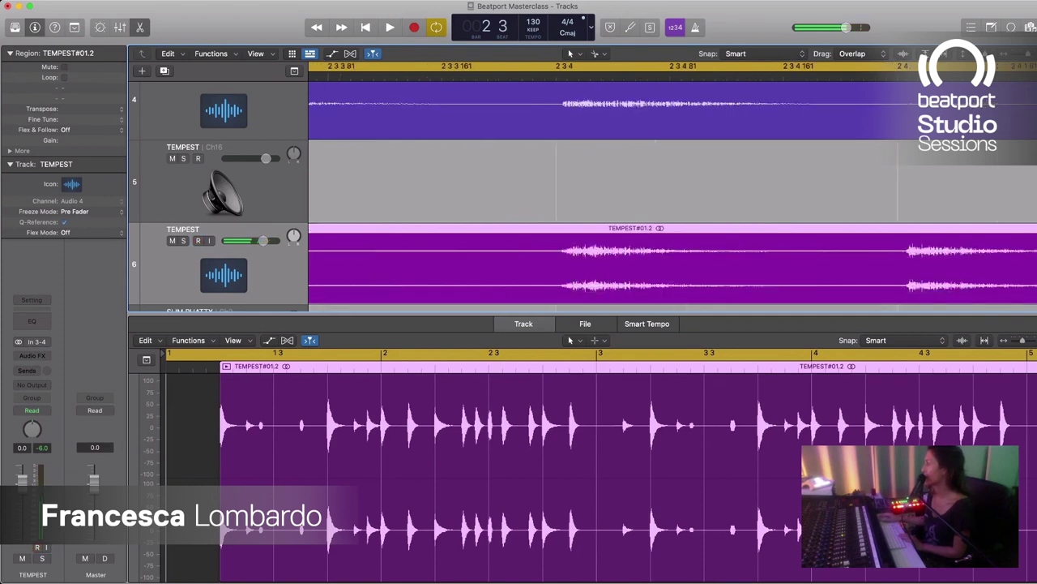
{"action": "key", "text": "space"}
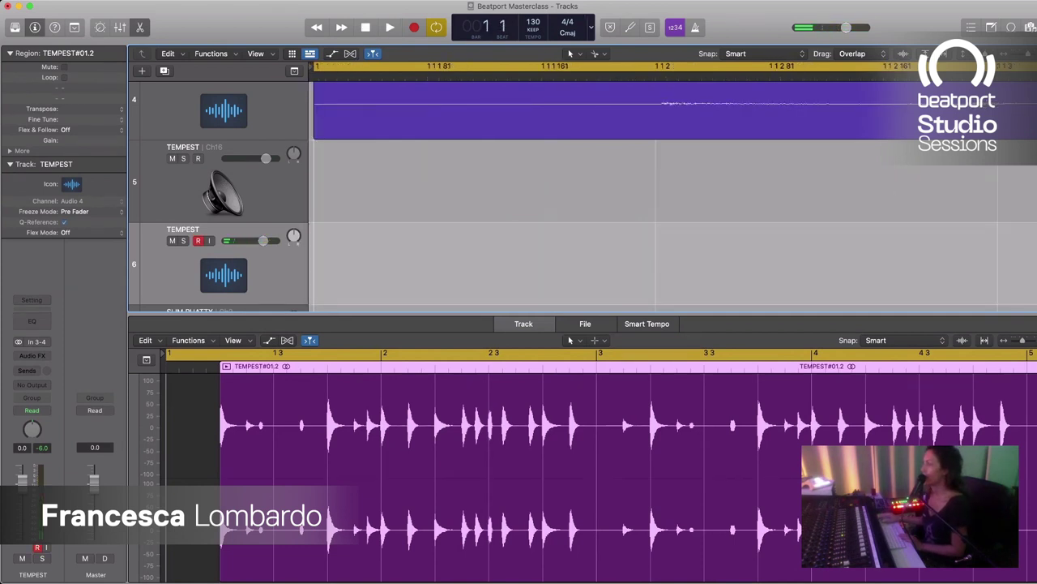
Step: Shift the TEMPEST region slightly later so its start sits on beat 2 of bar 1, and play it against the drums
{"action": "key", "text": "super+Left"}
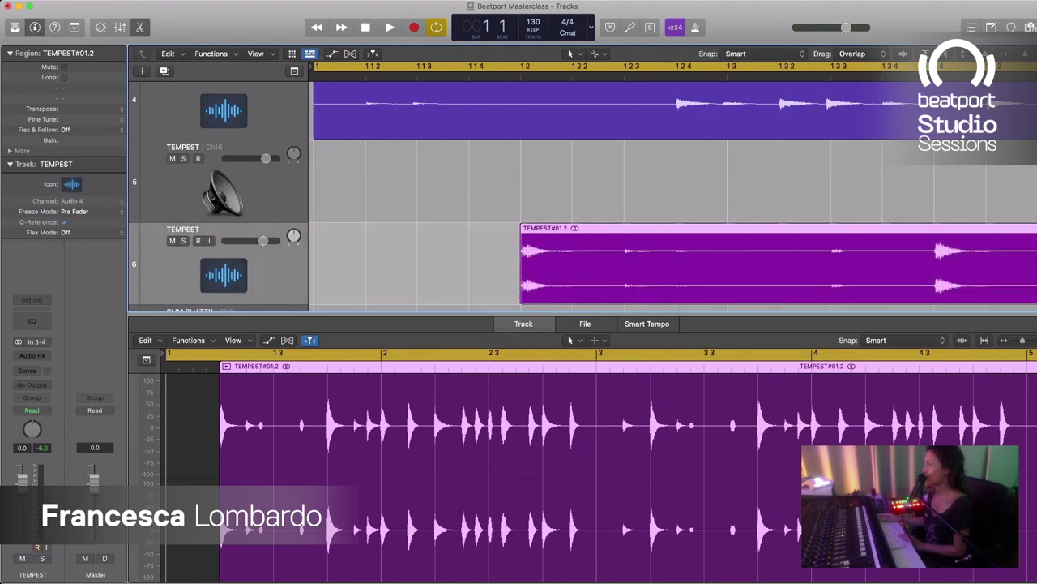
{"action": "key", "text": "super+Right"}
{"action": "key", "text": "super+Right"}
{"action": "key", "text": "super+Right"}
{"action": "key", "text": "super+Right"}
{"action": "key", "text": "super+Right"}
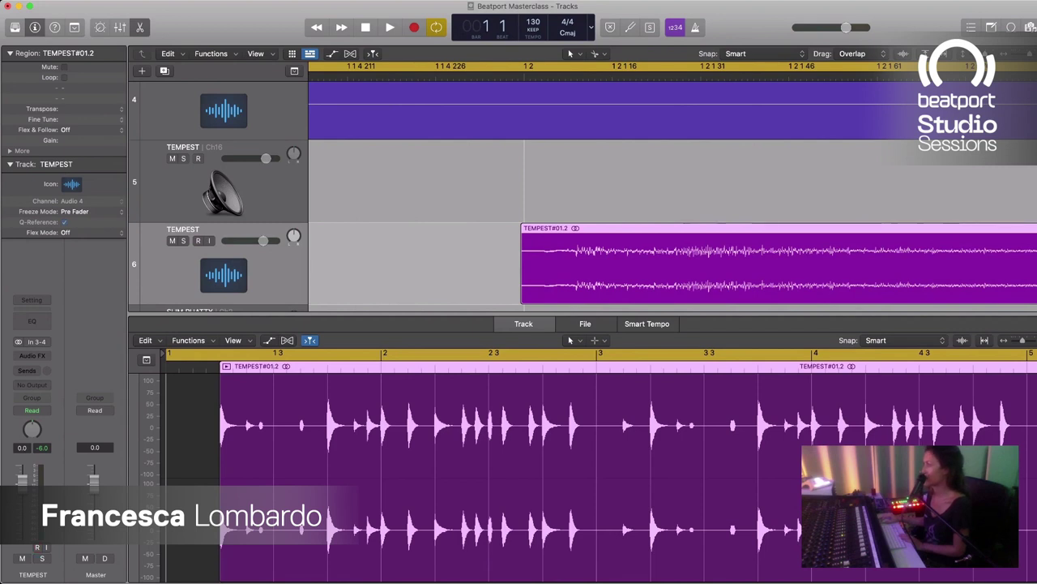
{"action": "left_click_drag", "start_coordinate": [567, 263], "coordinate": [573, 263]}
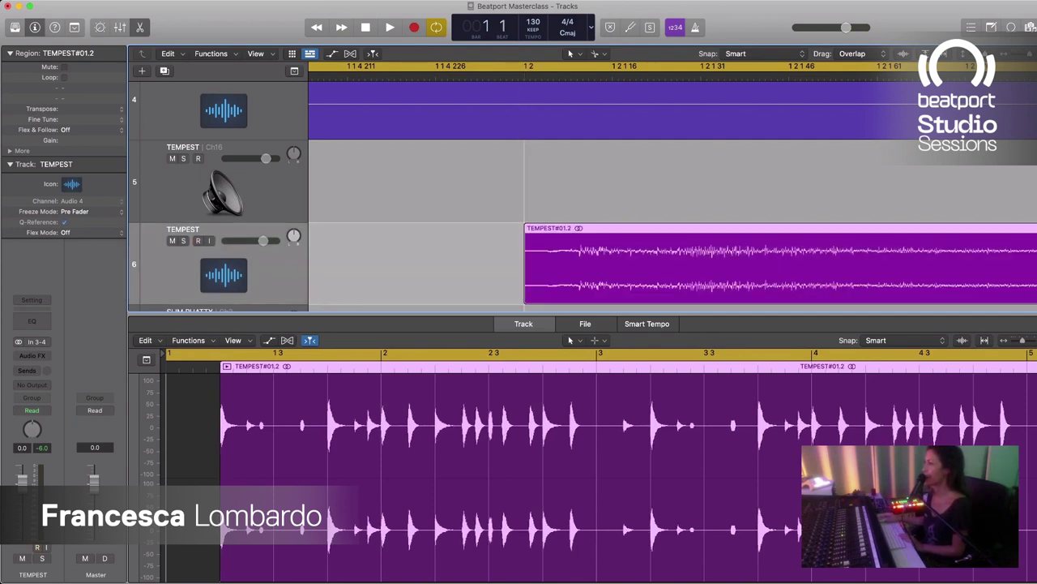
{"action": "key", "text": "space"}
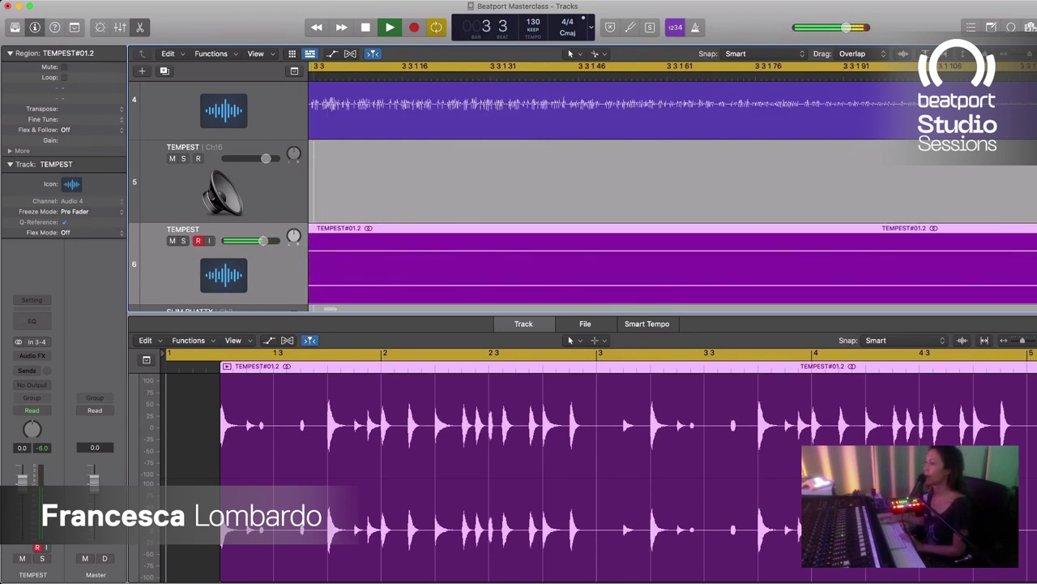
{"action": "key", "text": "space"}
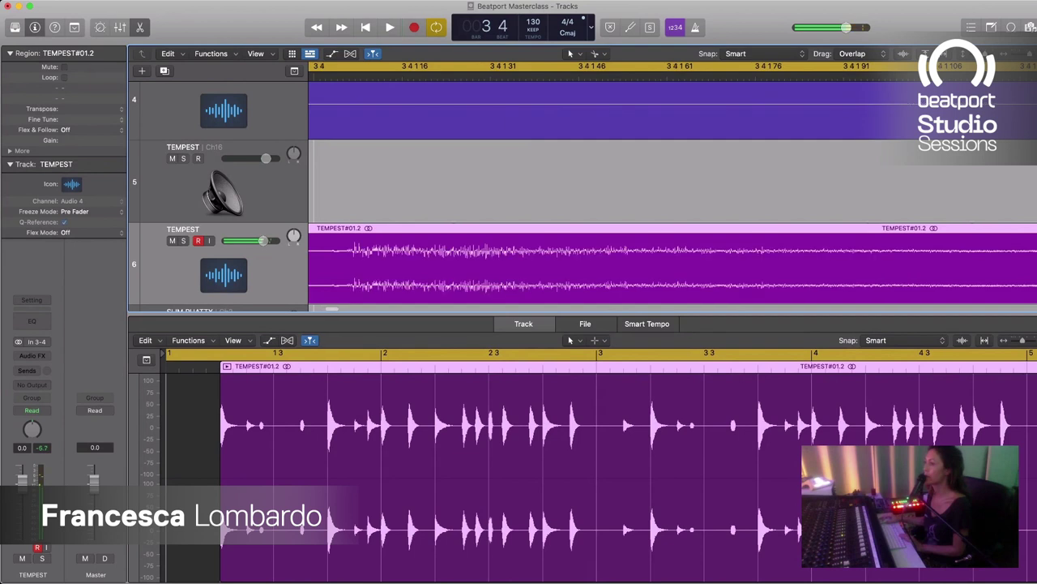
Step: Route the TEMPEST audio track's output to Stereo Out and play the arrangement from bar 1
{"action": "key", "text": "alt+ctrl+r"}
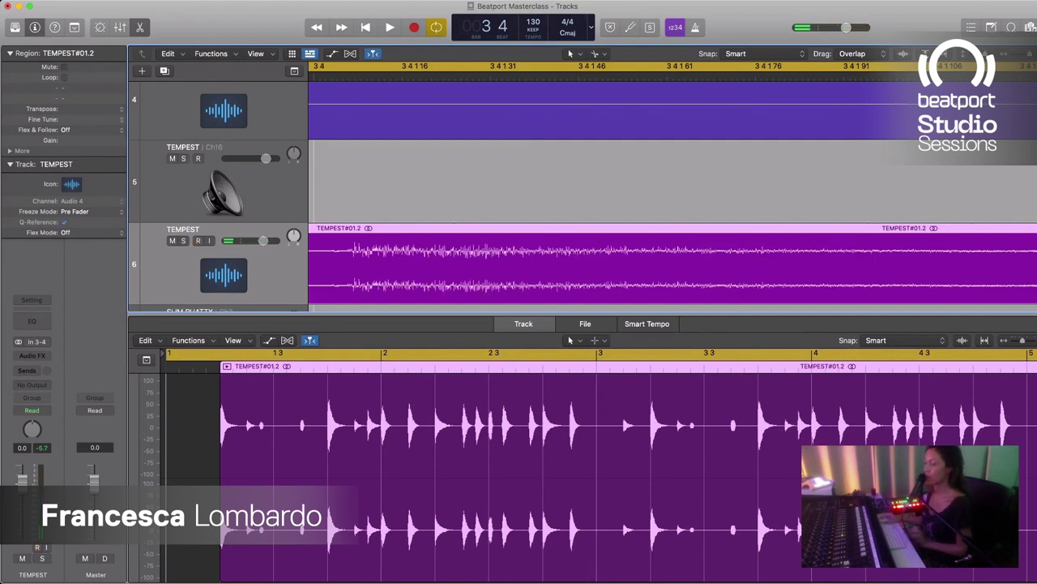
{"action": "key", "text": "ctrl+r"}
{"action": "scroll", "coordinate": [673, 194], "scroll_direction": "up", "scroll_amount": 4}
{"action": "scroll", "coordinate": [673, 194], "scroll_direction": "right", "scroll_amount": 2}
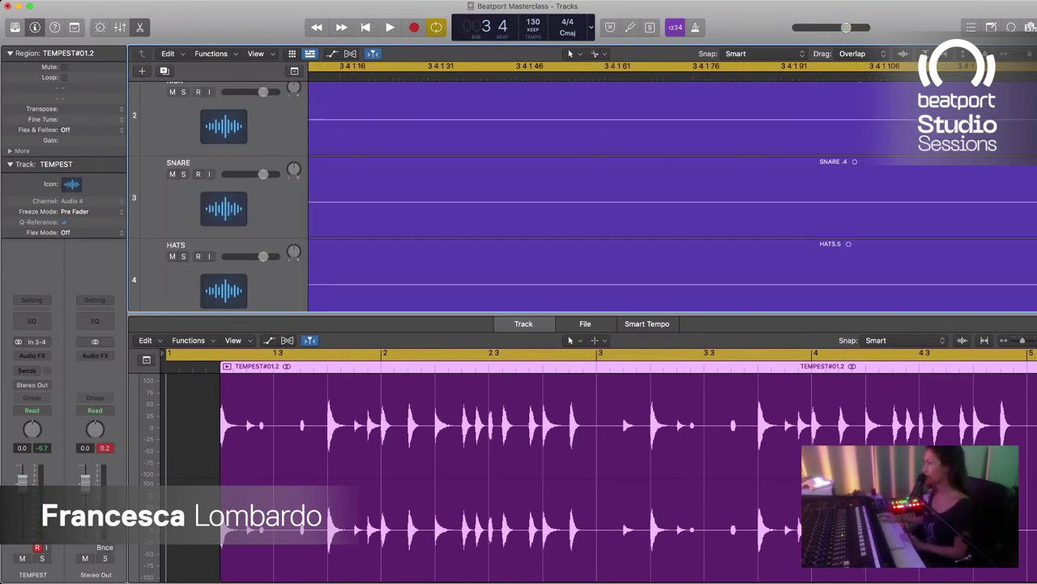
{"action": "scroll", "coordinate": [673, 194], "scroll_direction": "down", "scroll_amount": 3}
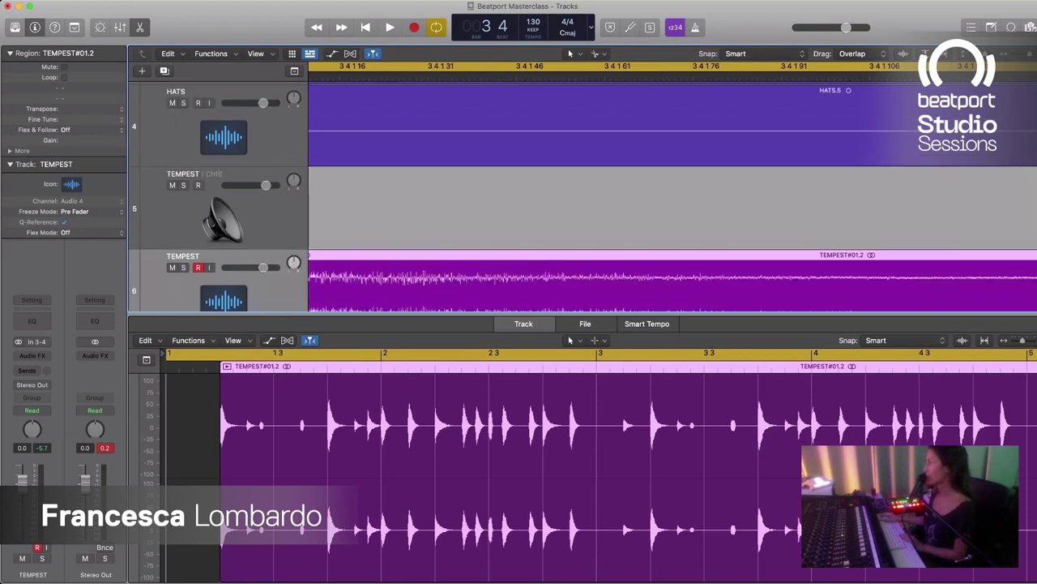
{"action": "key", "text": "alt+ctrl+r"}
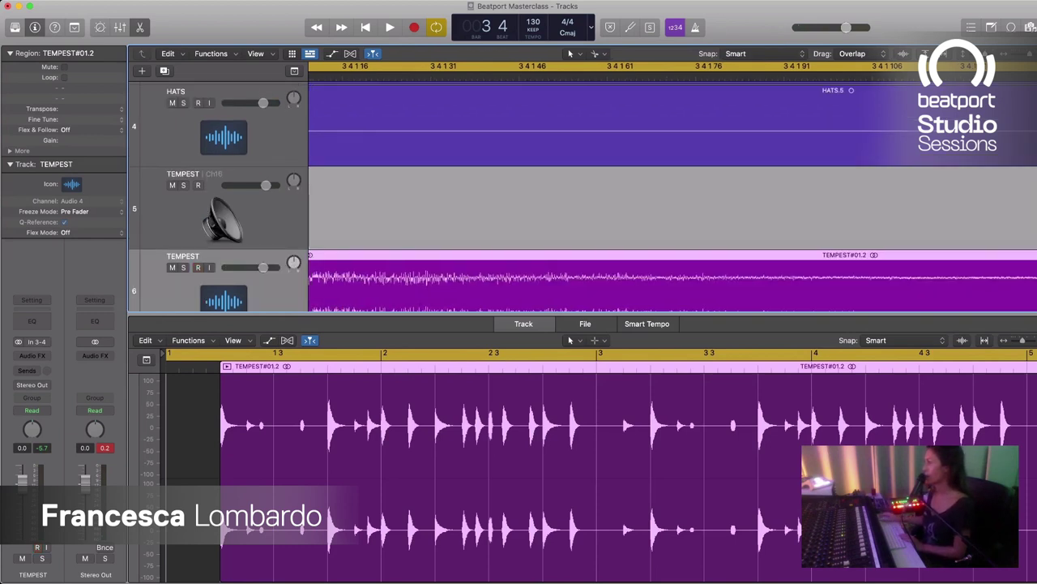
{"action": "key", "text": "super+Left"}
{"action": "key", "text": "super+Left"}
{"action": "key", "text": "space"}
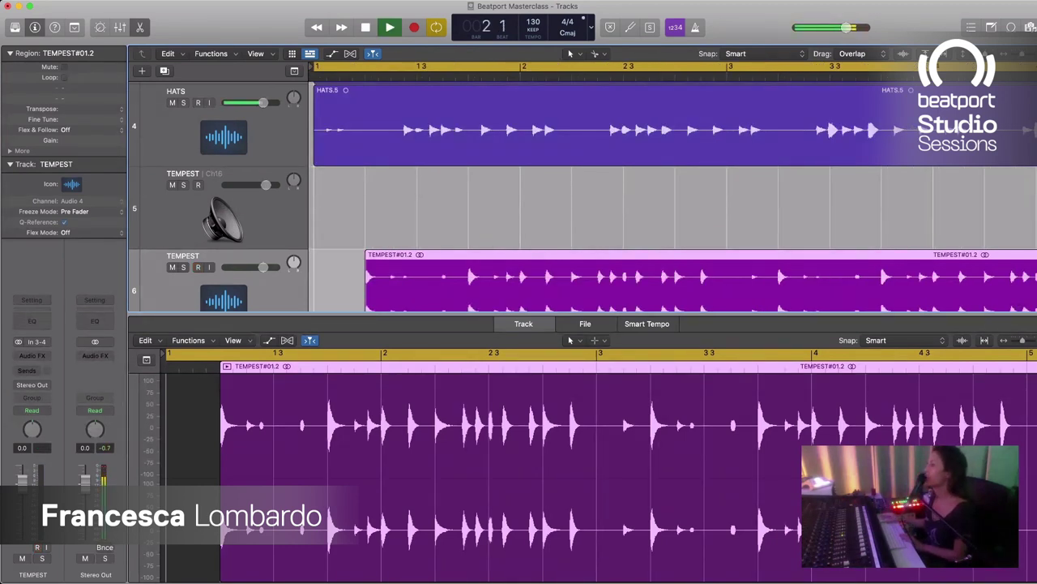
Step: Stop playback and extend the TEMPEST audio region's start back to bar 1
{"action": "key", "text": "alt+ctrl+r"}
{"action": "key", "text": "space"}
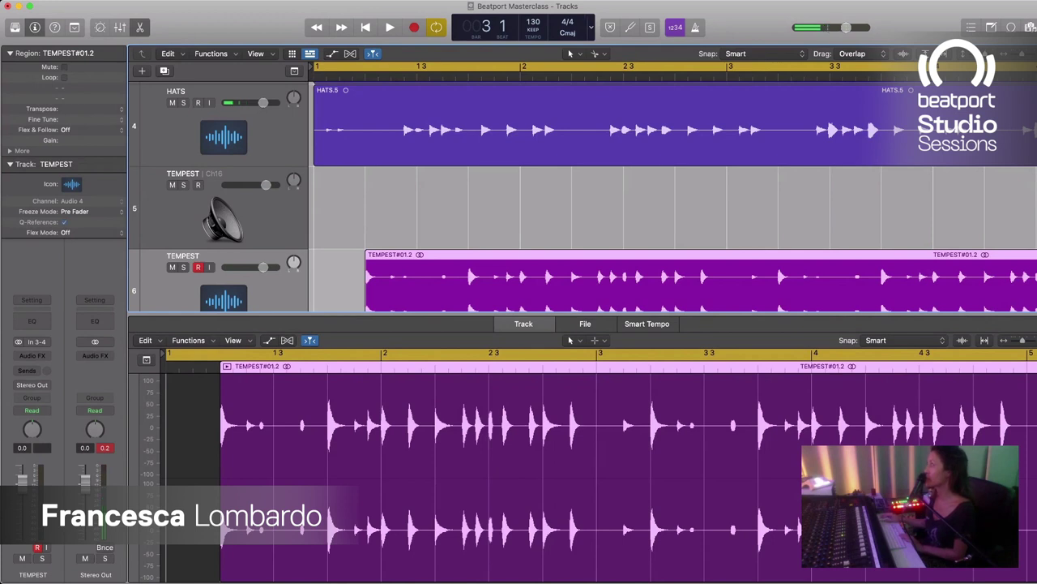
{"action": "left_click_drag", "start_coordinate": [365, 258], "coordinate": [312, 258]}
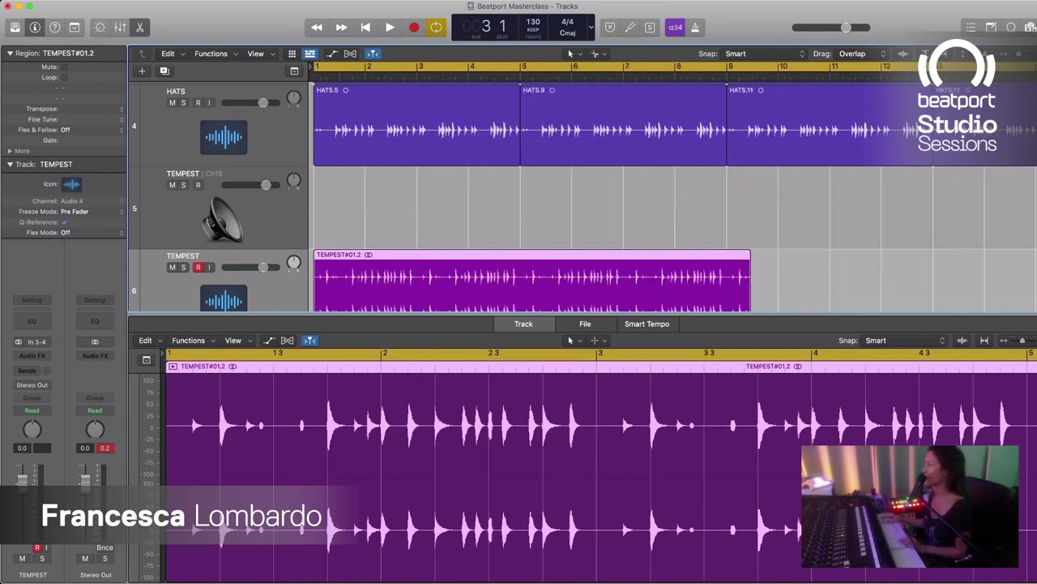
Step: Split the TEMPEST audio region at bar 9 and delete the remainder to leave an eight-bar region
{"action": "key", "text": "super+Left"}
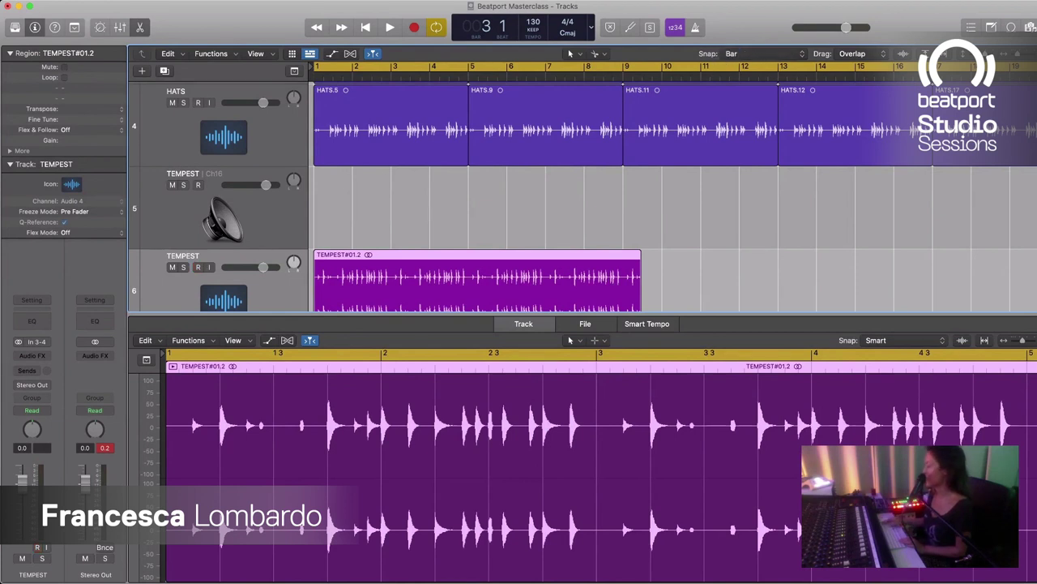
{"action": "left_click", "coordinate": [623, 276], "text": "super"}
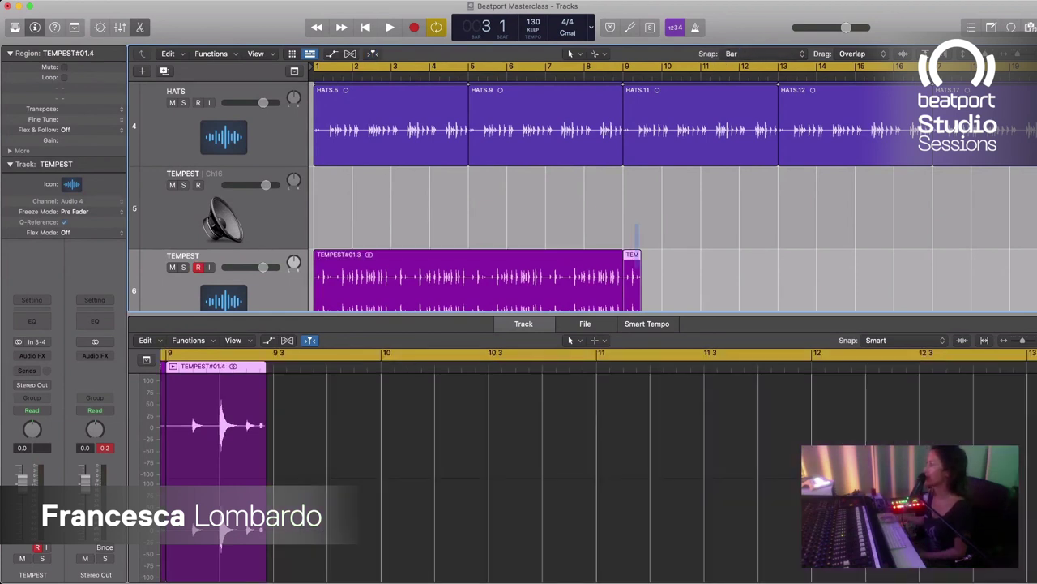
{"action": "key", "text": "Delete"}
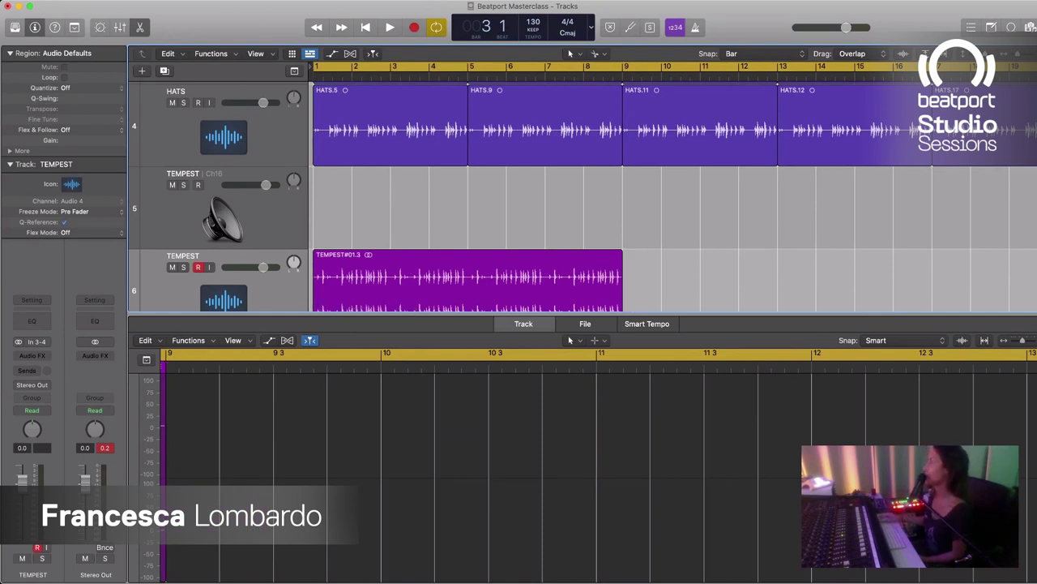
{"action": "left_click", "coordinate": [467, 276]}
{"action": "key", "text": "l"}
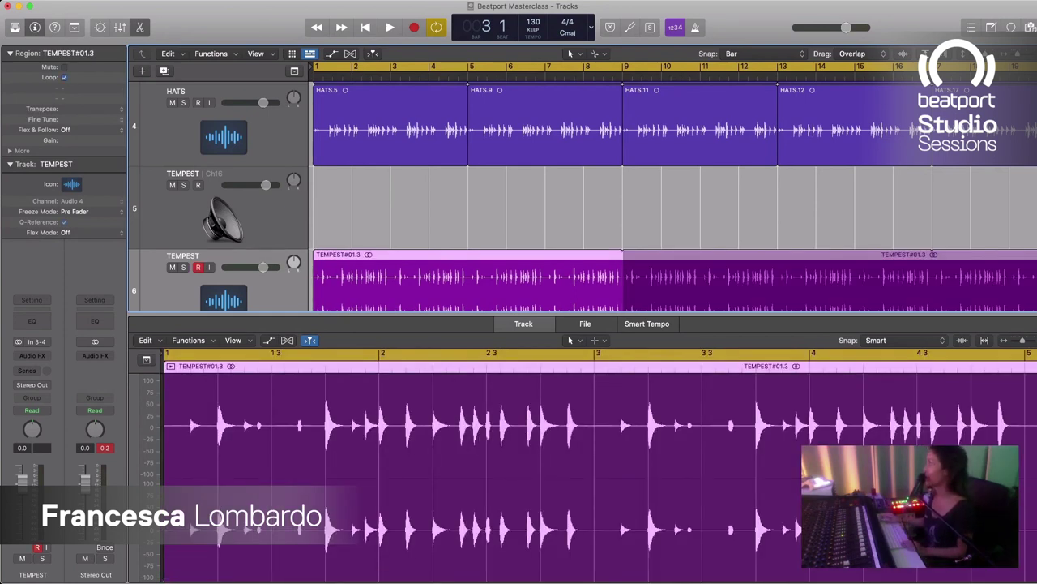
{"action": "key", "text": "l"}
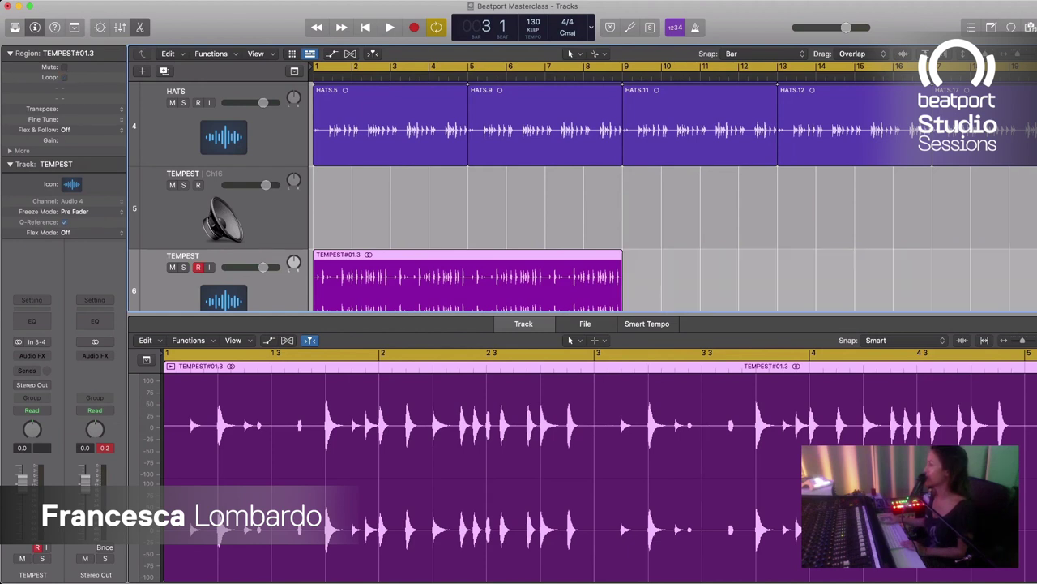
Step: Place an independent copy of the eight-bar TEMPEST region directly after the original at bar 9
{"action": "key", "text": "super+Left"}
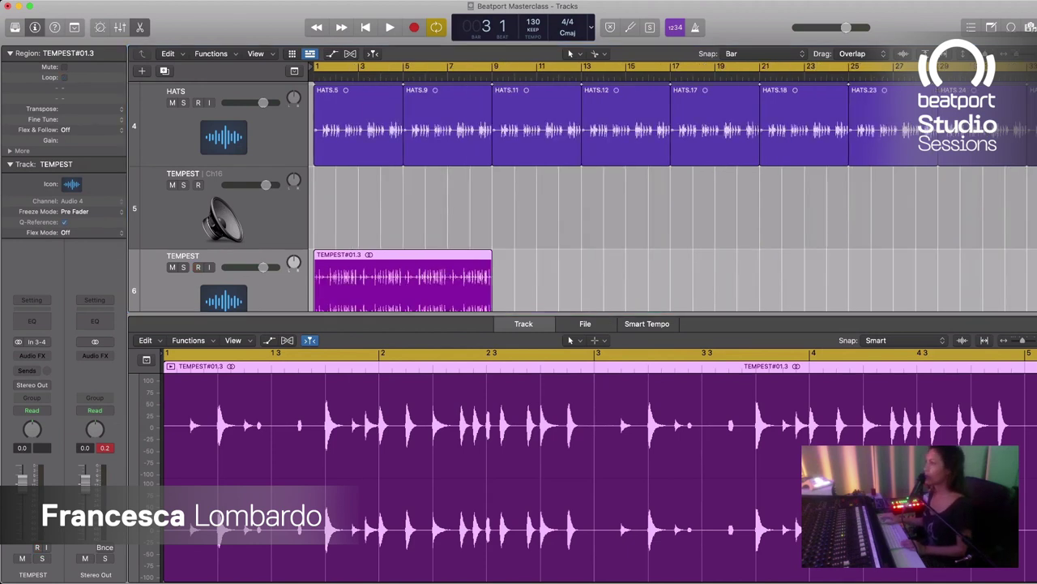
{"action": "scroll", "coordinate": [582, 196], "scroll_direction": "down", "scroll_amount": 1}
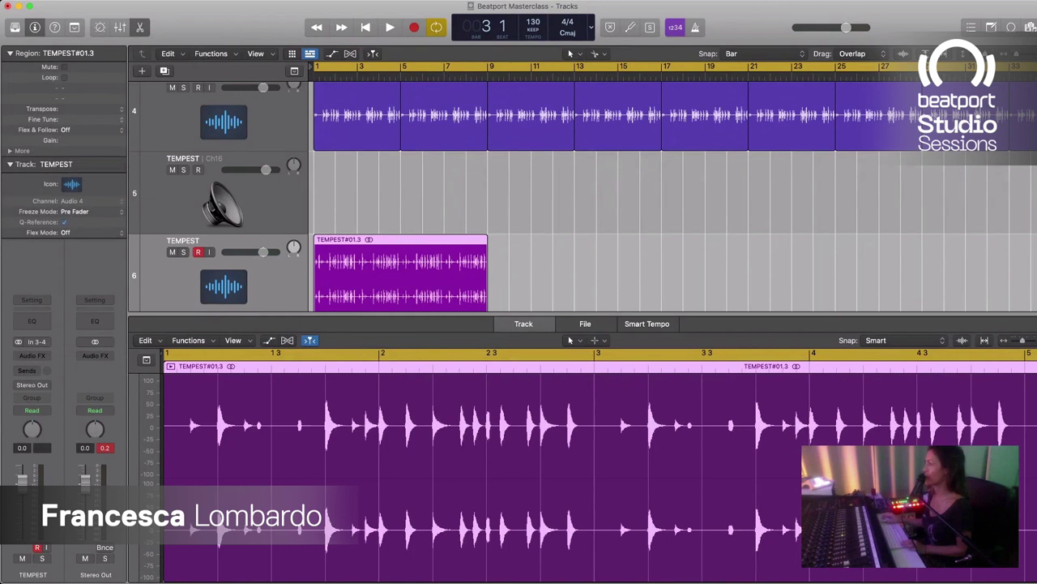
{"action": "left_click_drag", "start_coordinate": [400, 276], "coordinate": [574, 276]}
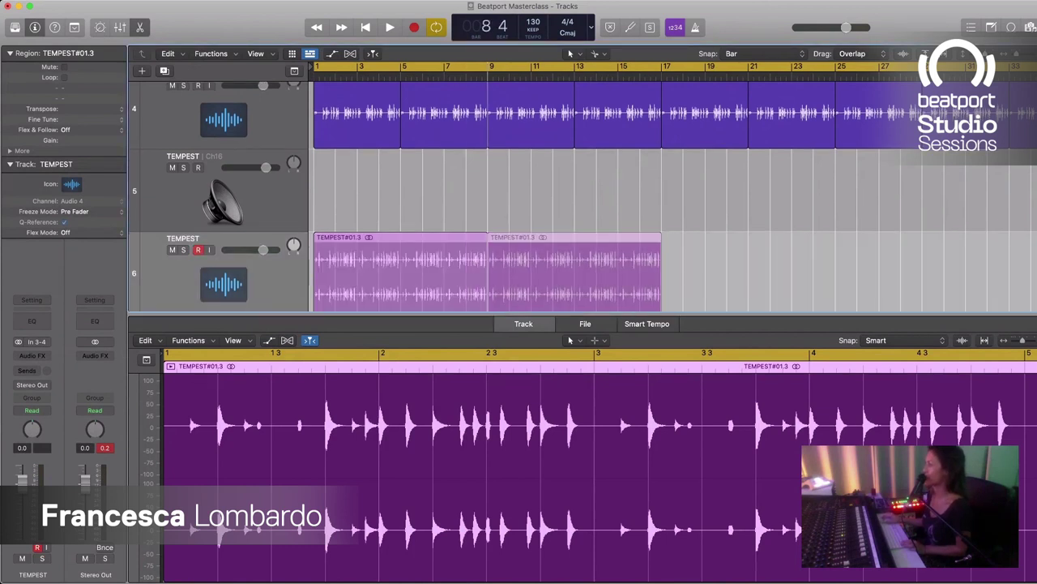
{"action": "key", "text": "ctrl+l"}
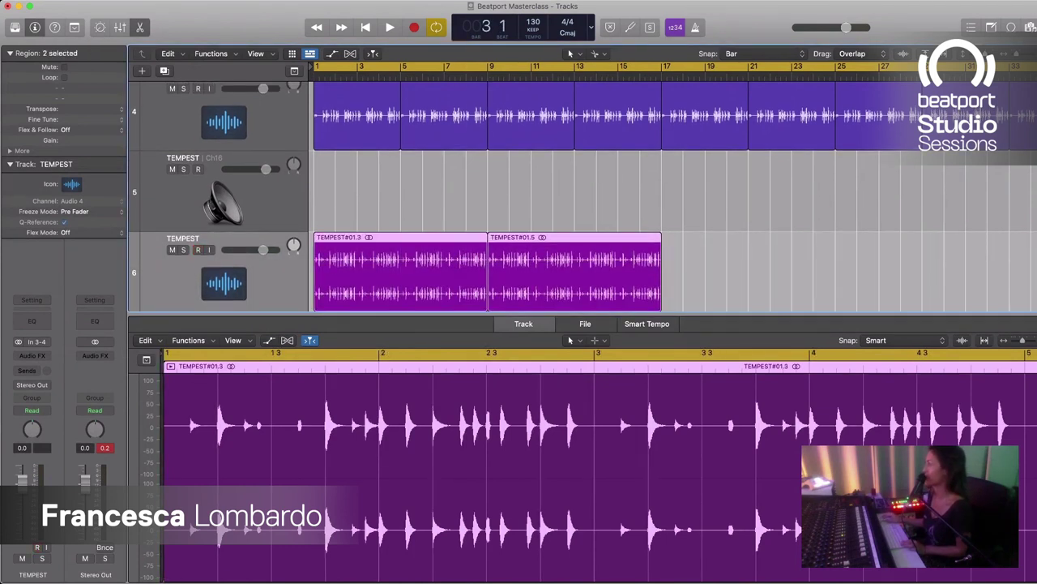
Step: Copy the pair of TEMPEST regions to bar 17 and again to bar 33, extending the part to bar 49
{"action": "left_click_drag", "start_coordinate": [478, 292], "coordinate": [826, 292]}
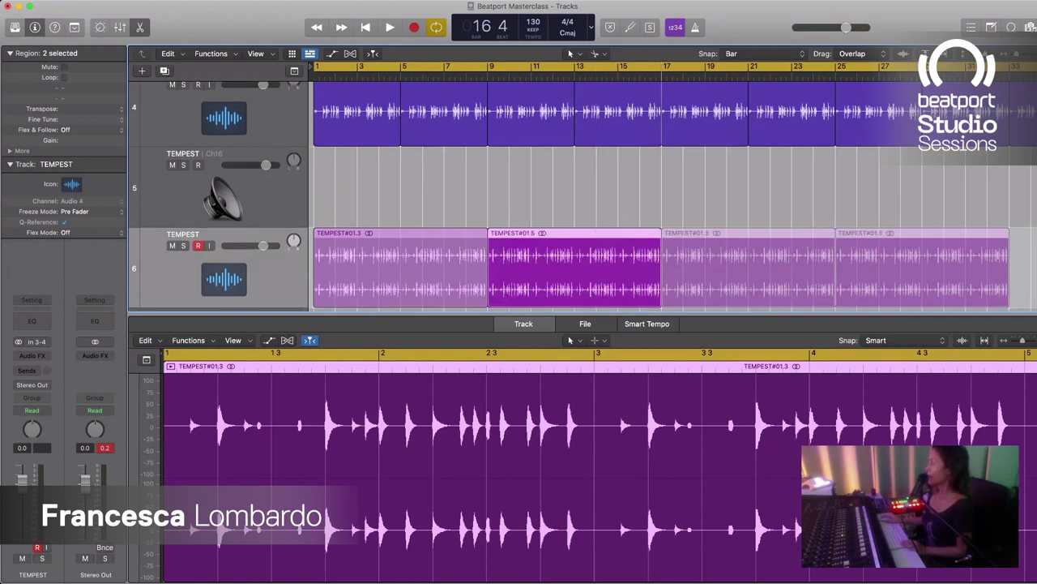
{"action": "key", "text": "ctrl+l"}
{"action": "scroll", "coordinate": [673, 186], "scroll_direction": "right", "scroll_amount": 10}
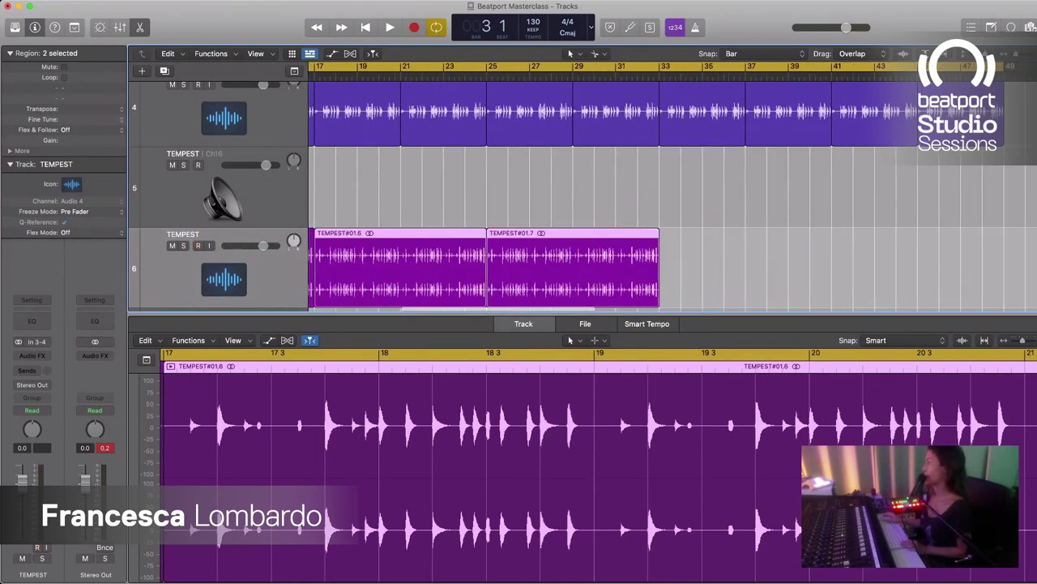
{"action": "left_click_drag", "start_coordinate": [401, 275], "coordinate": [723, 275]}
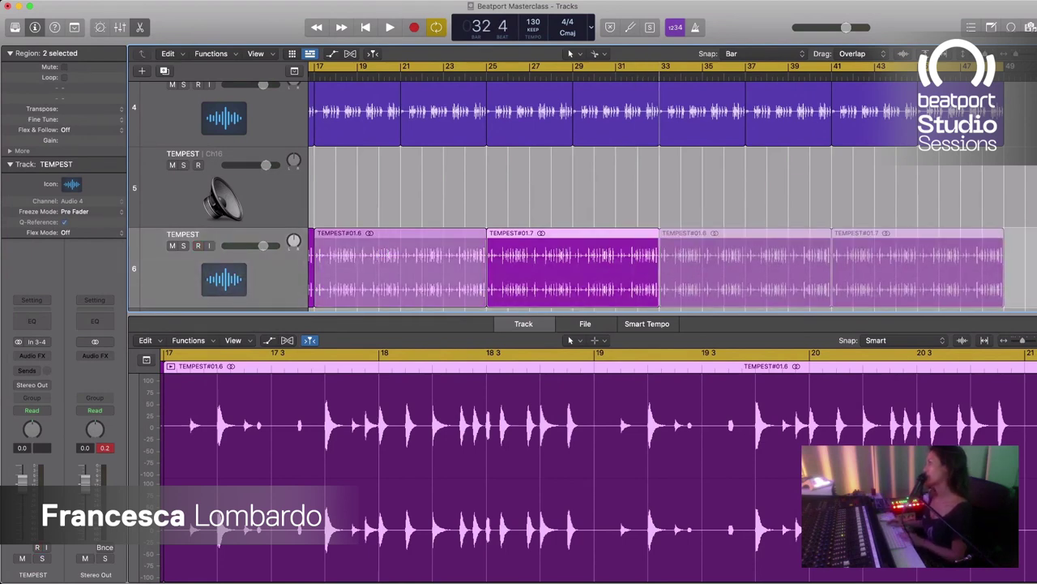
{"action": "key", "text": "ctrl+l"}
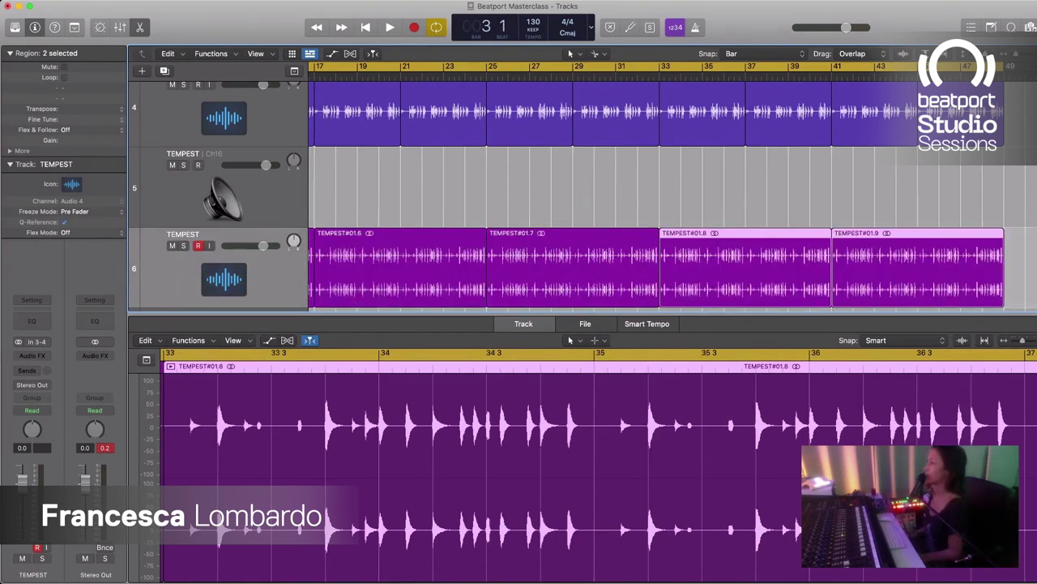
Step: Play the arrangement from bar 1 and move the TEMPEST audio track above the TEMPEST Ch16 MIDI track
{"action": "key", "text": "Return"}
{"action": "key", "text": "space"}
{"action": "key", "text": "ctrl+r"}
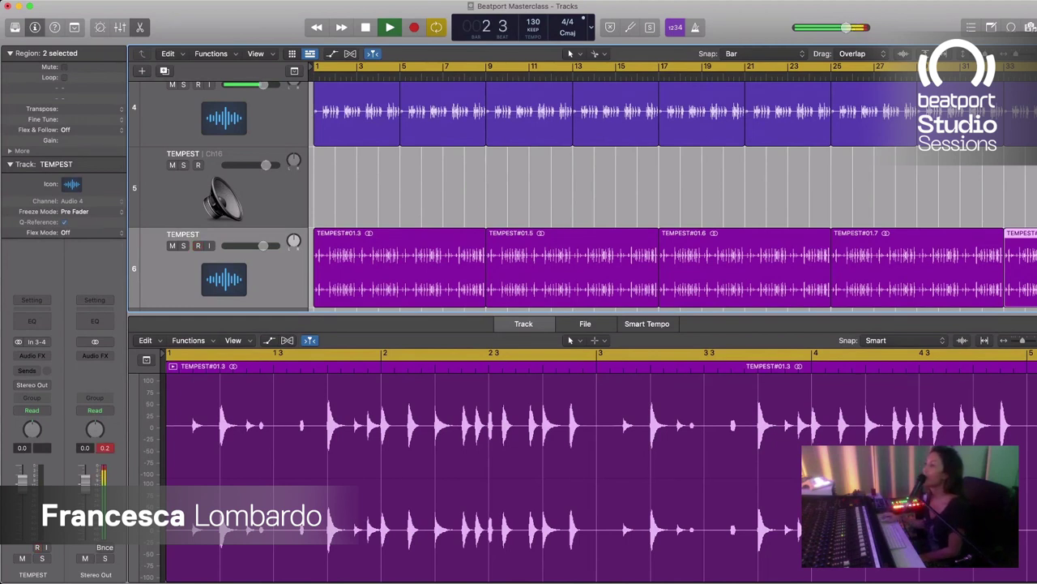
{"action": "scroll", "coordinate": [673, 194], "scroll_direction": "down", "scroll_amount": 1}
{"action": "scroll", "coordinate": [673, 194], "scroll_direction": "right", "scroll_amount": 1}
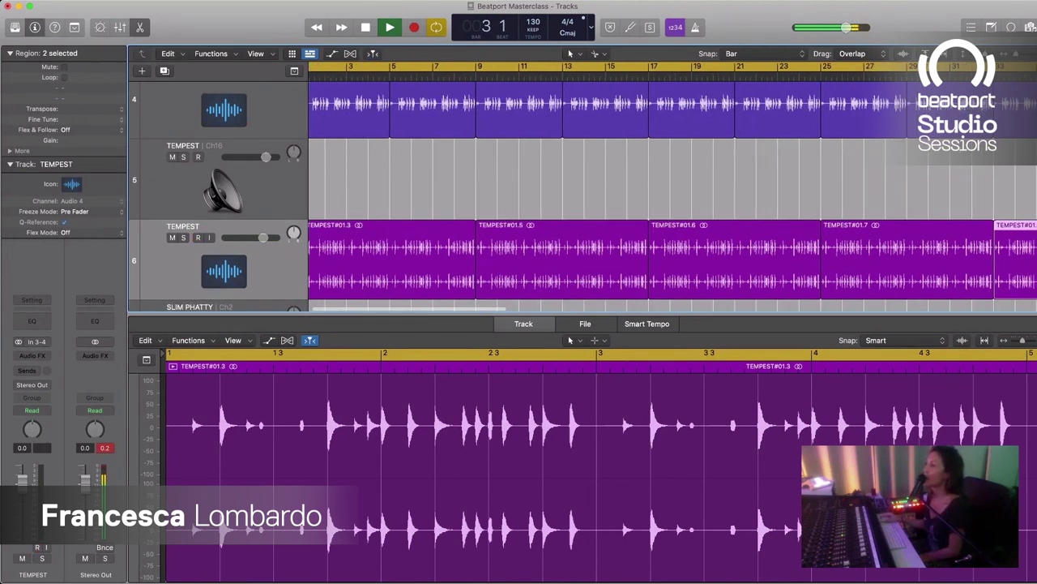
{"action": "scroll", "coordinate": [673, 195], "scroll_direction": "right", "scroll_amount": 2}
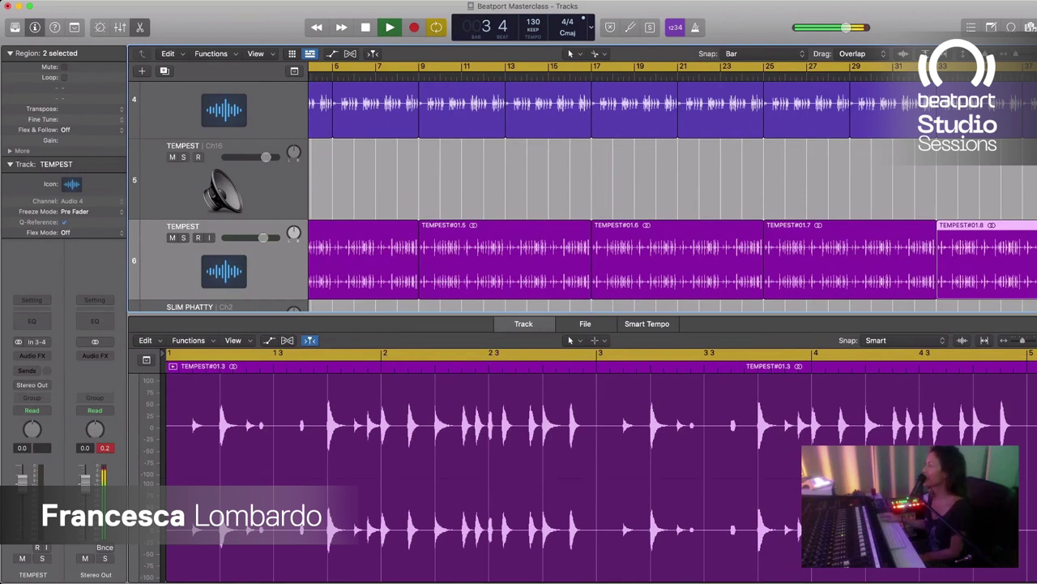
{"action": "left_click_drag", "start_coordinate": [178, 259], "coordinate": [179, 179]}
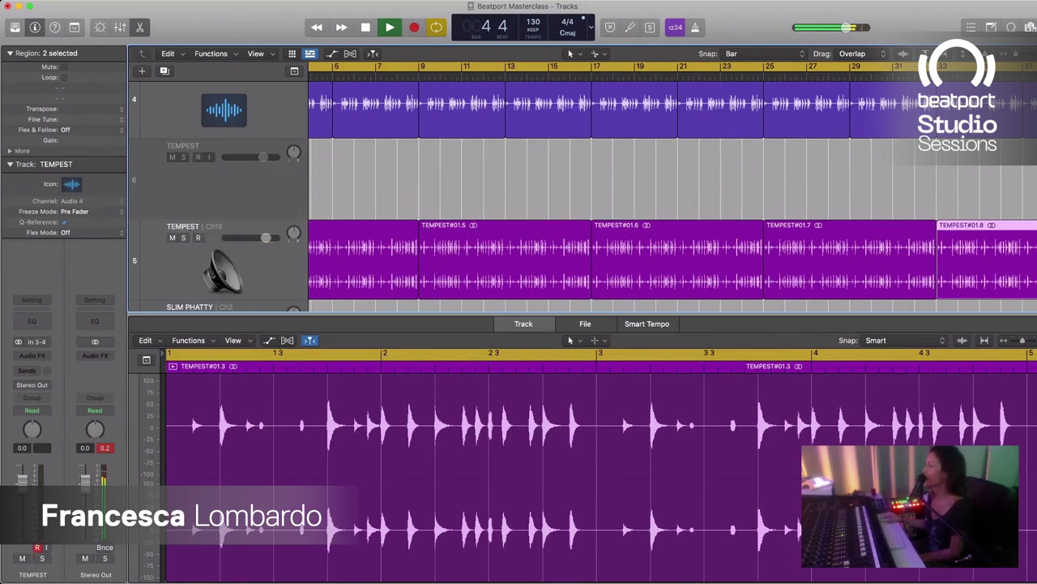
Step: Close the audio editor, reduce the track heights to fit more tracks, and return the stopped playhead to bar 1
{"action": "scroll", "coordinate": [673, 195], "scroll_direction": "up", "scroll_amount": 5}
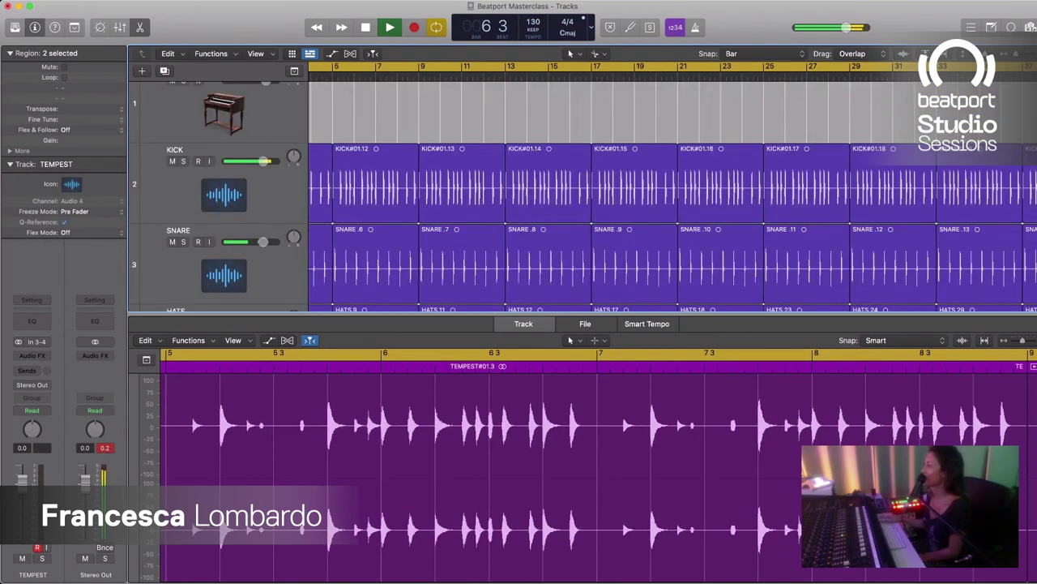
{"action": "scroll", "coordinate": [672, 194], "scroll_direction": "up", "scroll_amount": 1}
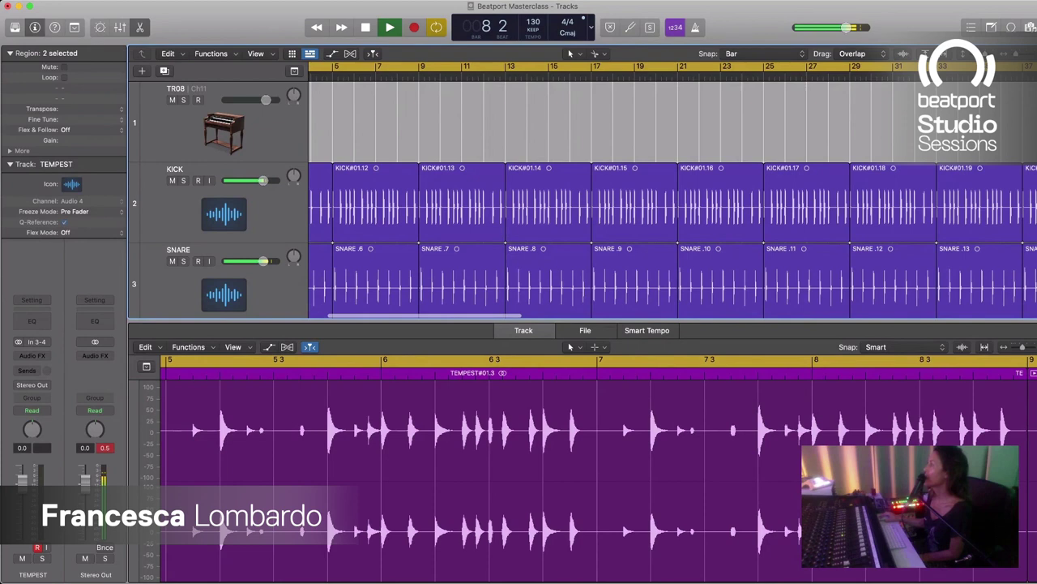
{"action": "key", "text": "e"}
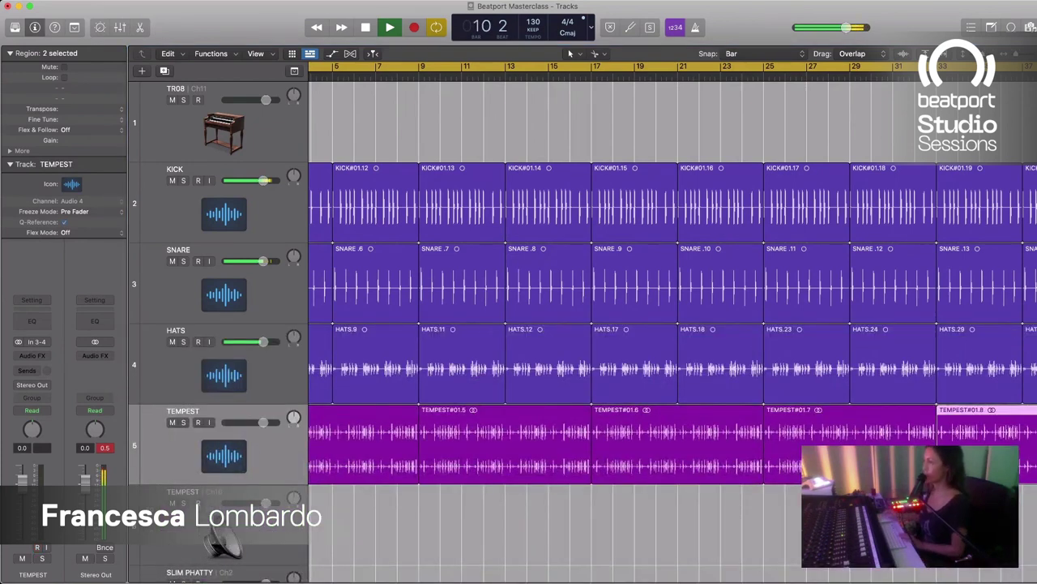
{"action": "key", "text": "super+Up"}
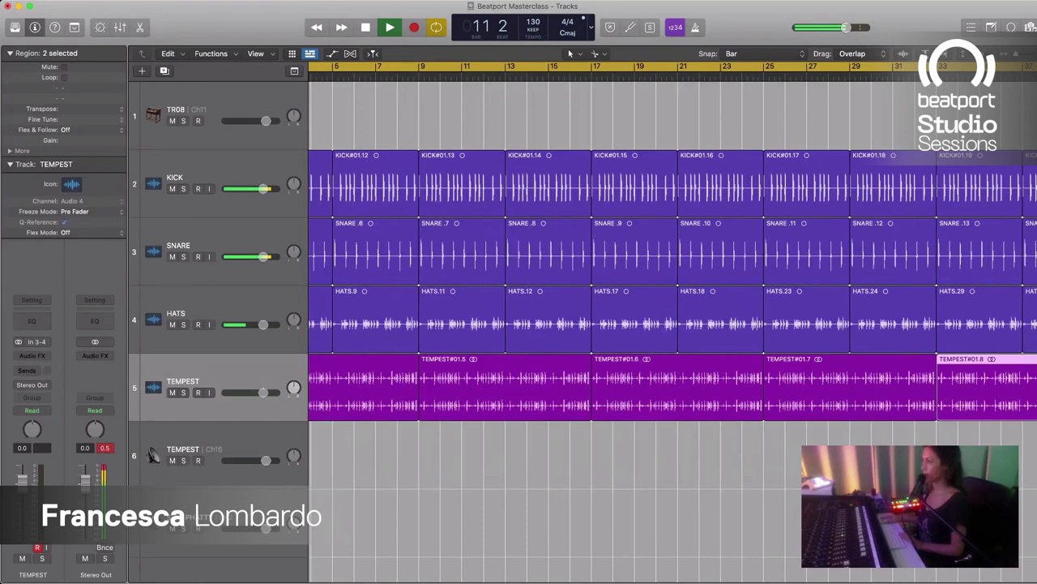
{"action": "key", "text": "super+Up"}
{"action": "key", "text": "space"}
{"action": "key", "text": "Return"}
Step: Move the TR08 track below the TEMPEST audio track, grouping it with the other external MIDI tracks
{"action": "left_click", "coordinate": [187, 110]}
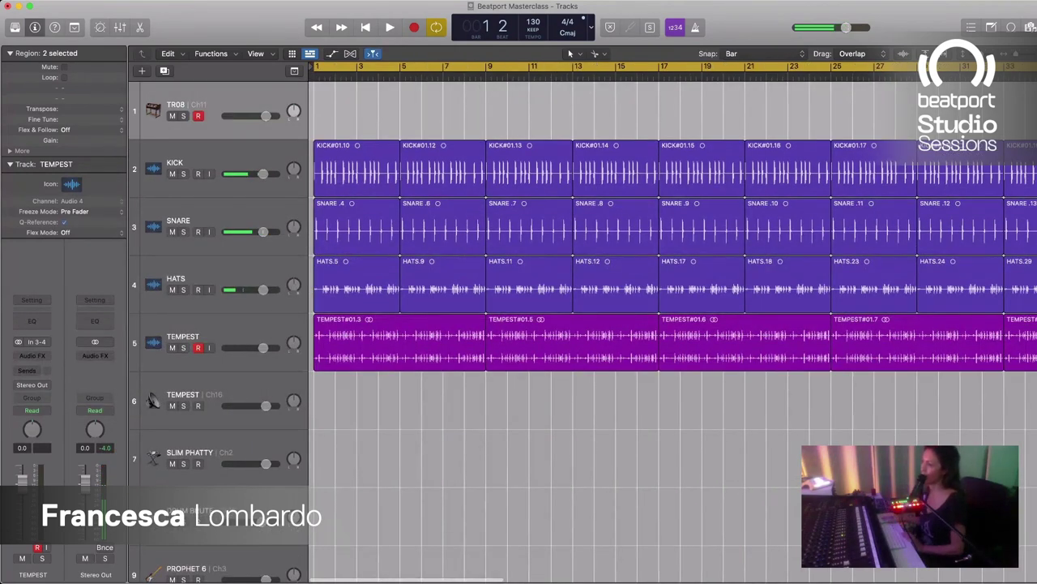
{"action": "key", "text": "super+shift+a"}
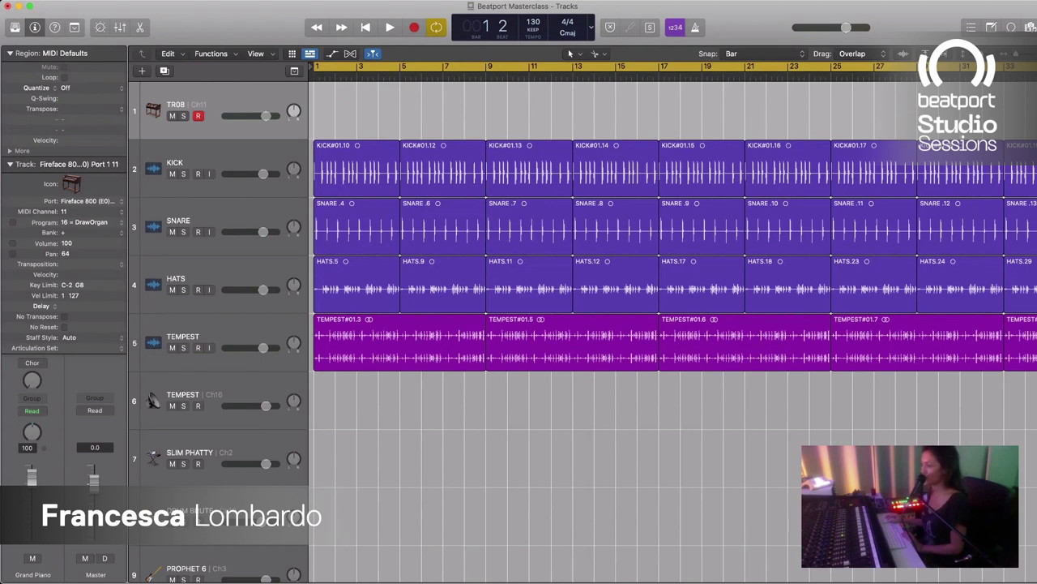
{"action": "left_click_drag", "start_coordinate": [154, 111], "coordinate": [203, 405]}
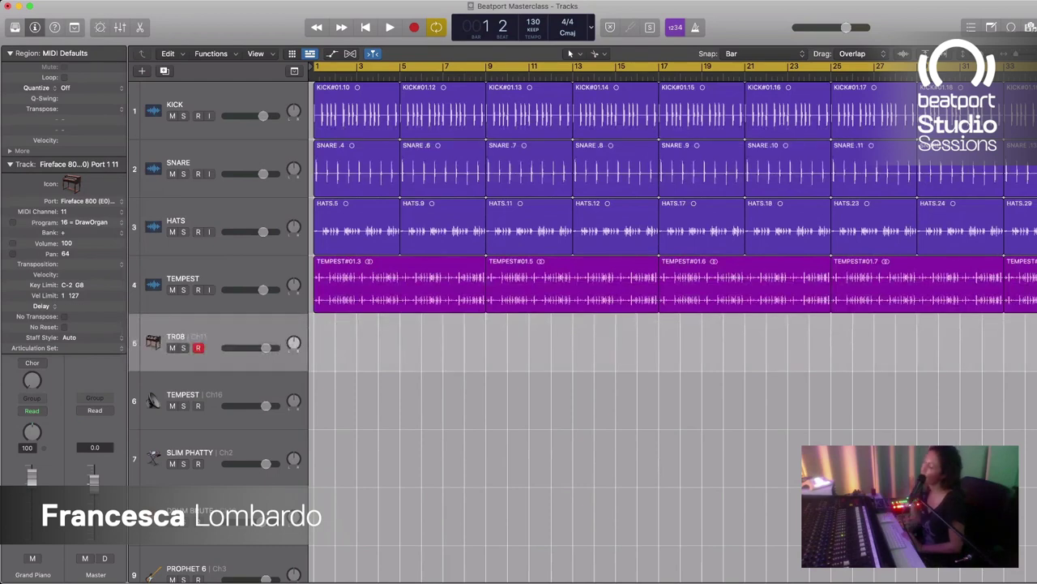
Step: Select the MINIMOOG track for recording and play the arrangement to rehearse a synth part over it
{"action": "scroll", "coordinate": [583, 330], "scroll_direction": "down", "scroll_amount": 6}
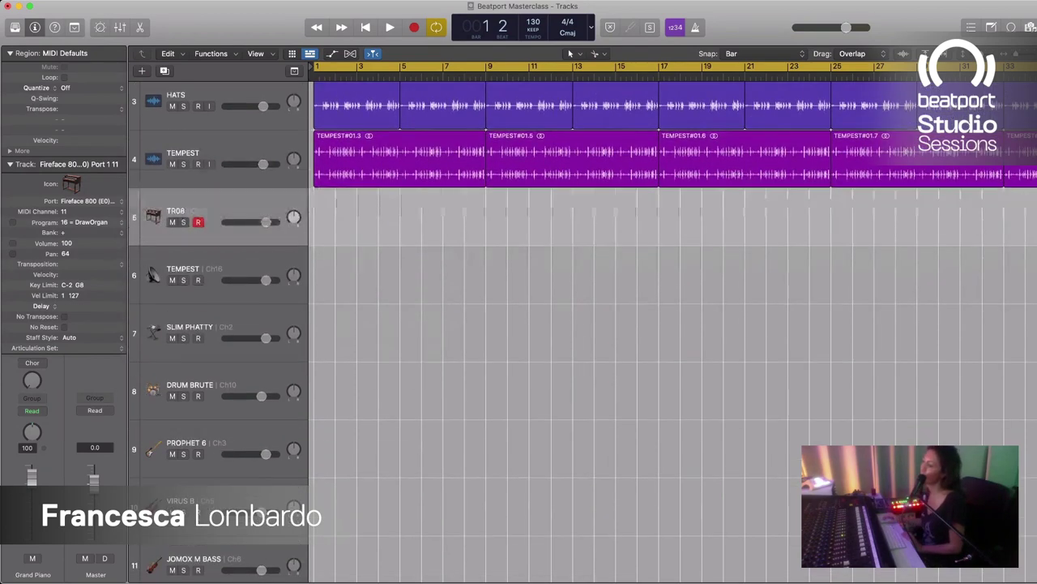
{"action": "scroll", "coordinate": [583, 330], "scroll_direction": "down", "scroll_amount": 1}
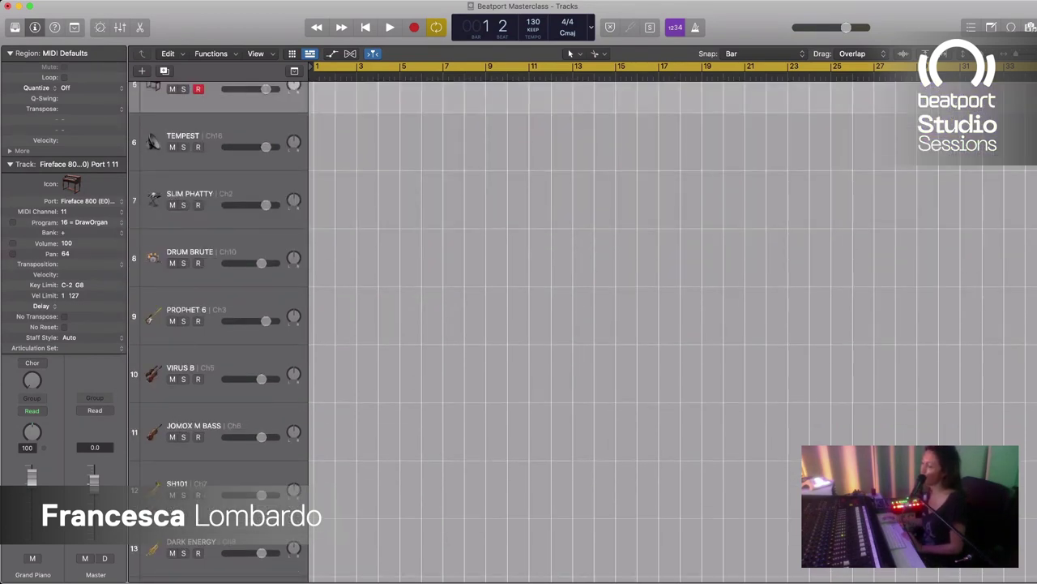
{"action": "scroll", "coordinate": [582, 330], "scroll_direction": "down", "scroll_amount": 4}
{"action": "left_click", "coordinate": [211, 492]}
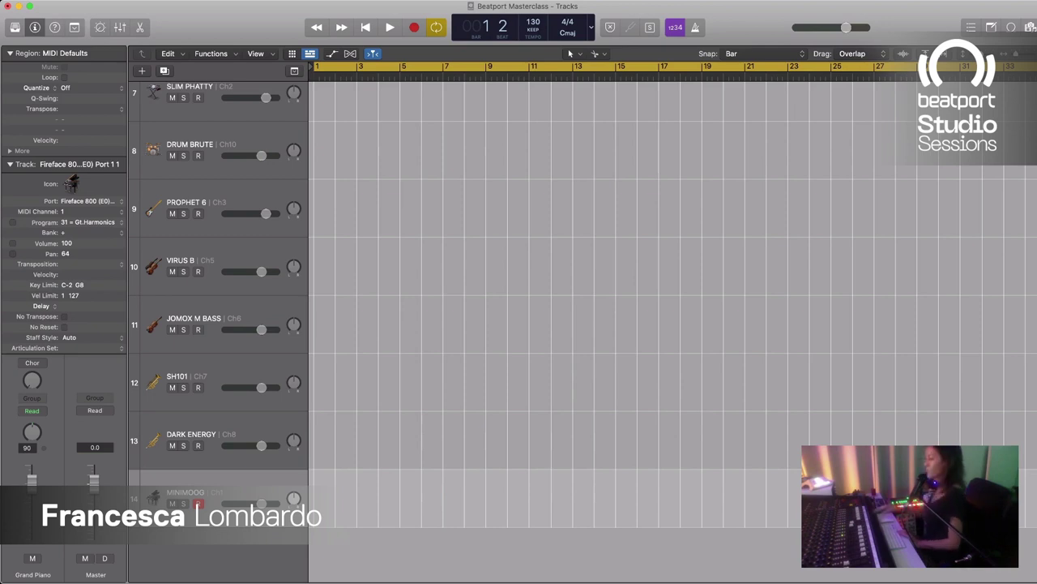
{"action": "key", "text": "space"}
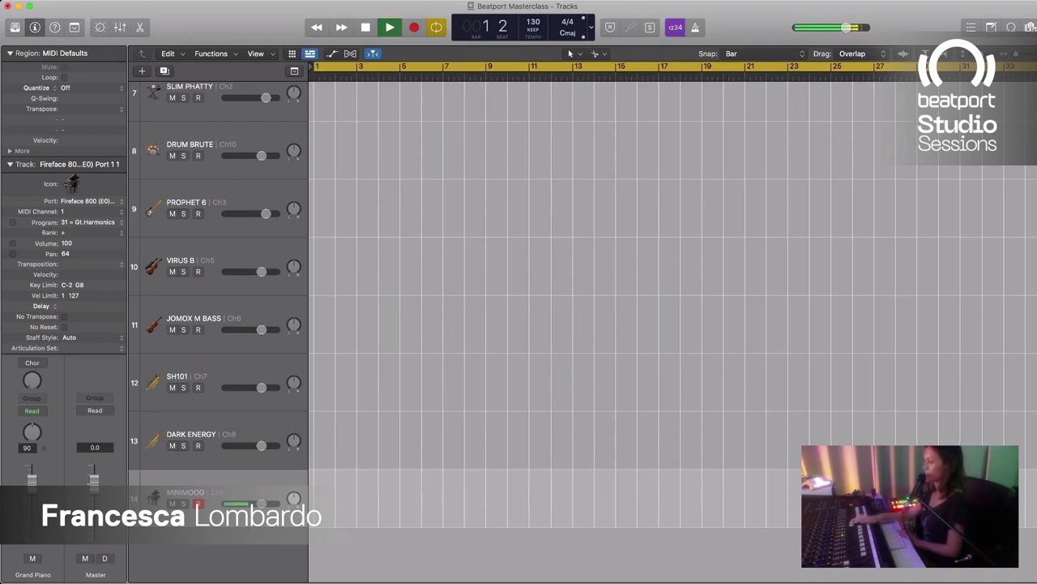
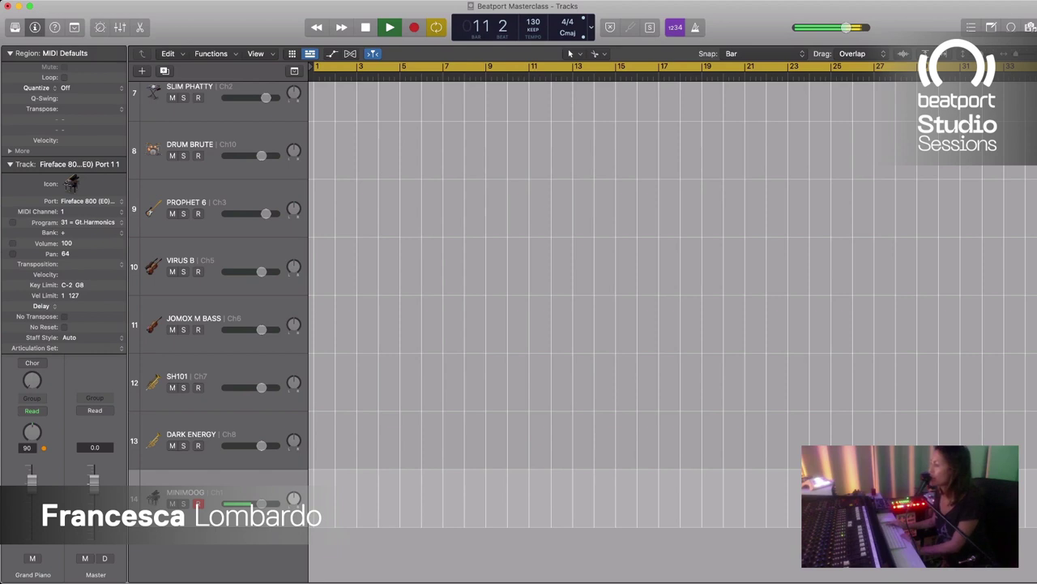
{"action": "key", "text": "space"}
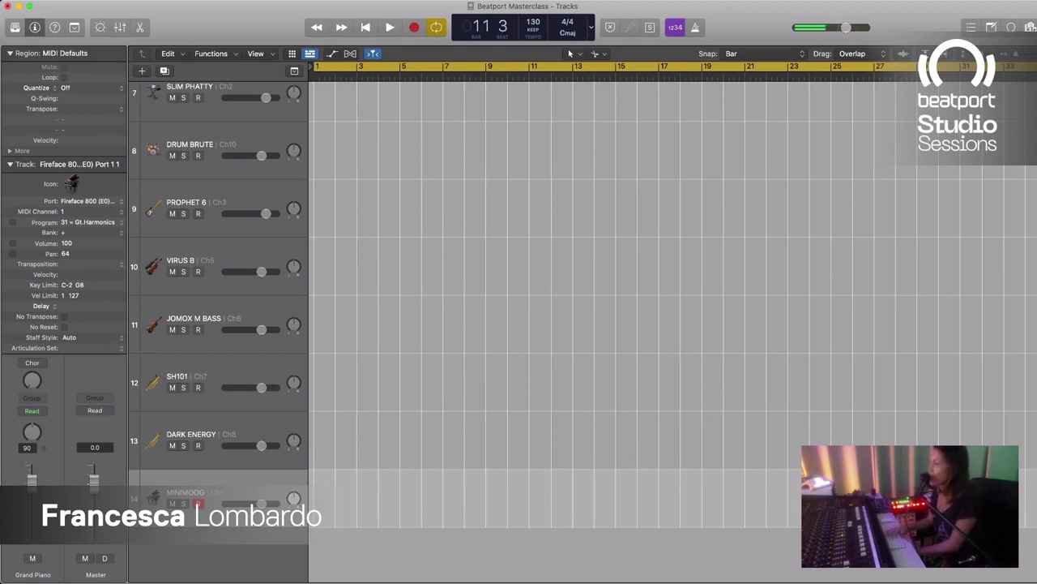
Step: Record a MIDI part on the MINIMOOG track from bar 1 to about bar 9
{"action": "key", "text": "Return"}
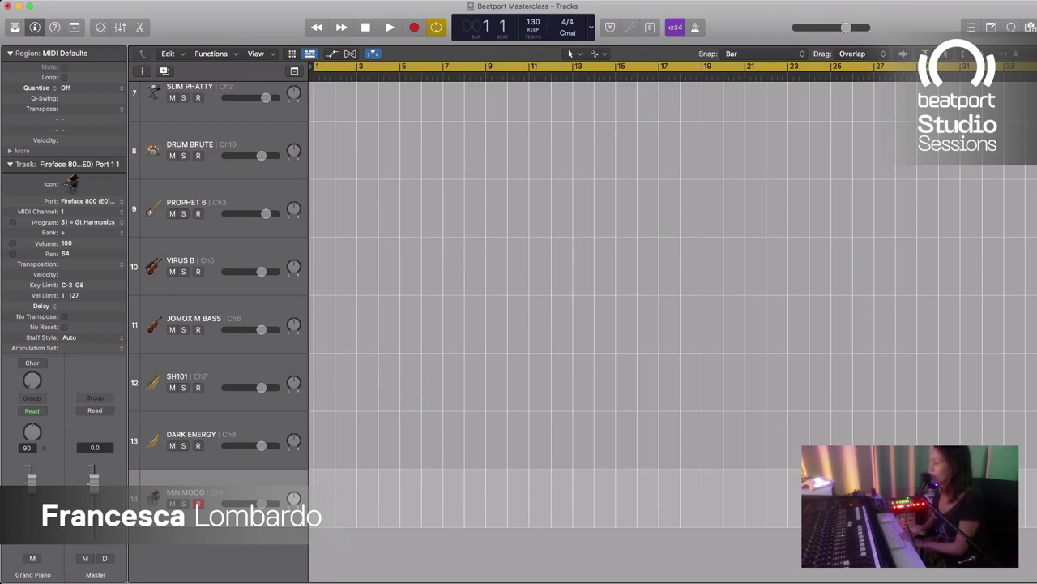
{"action": "key", "text": "r"}
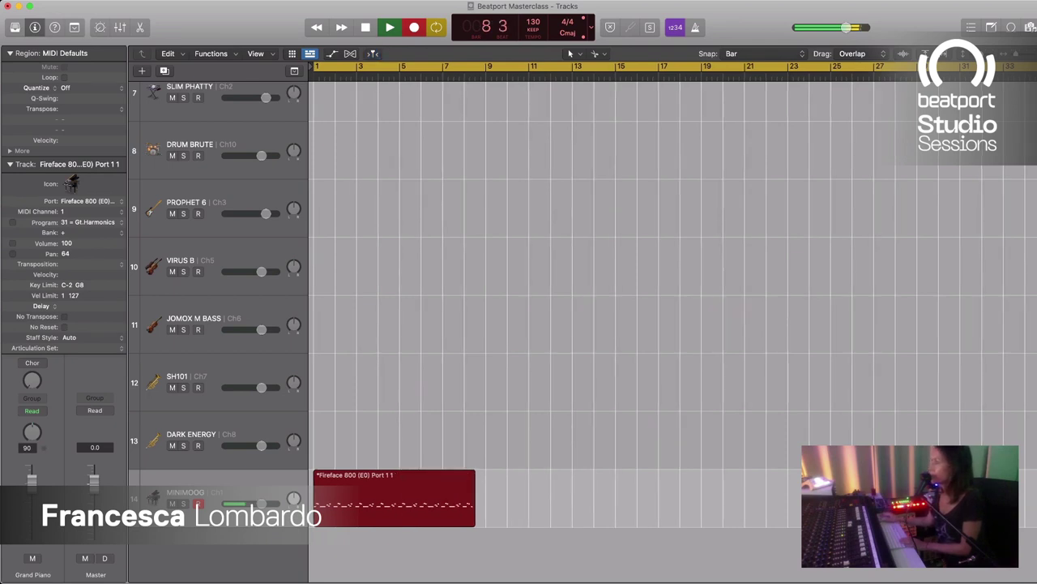
{"action": "key", "text": "space"}
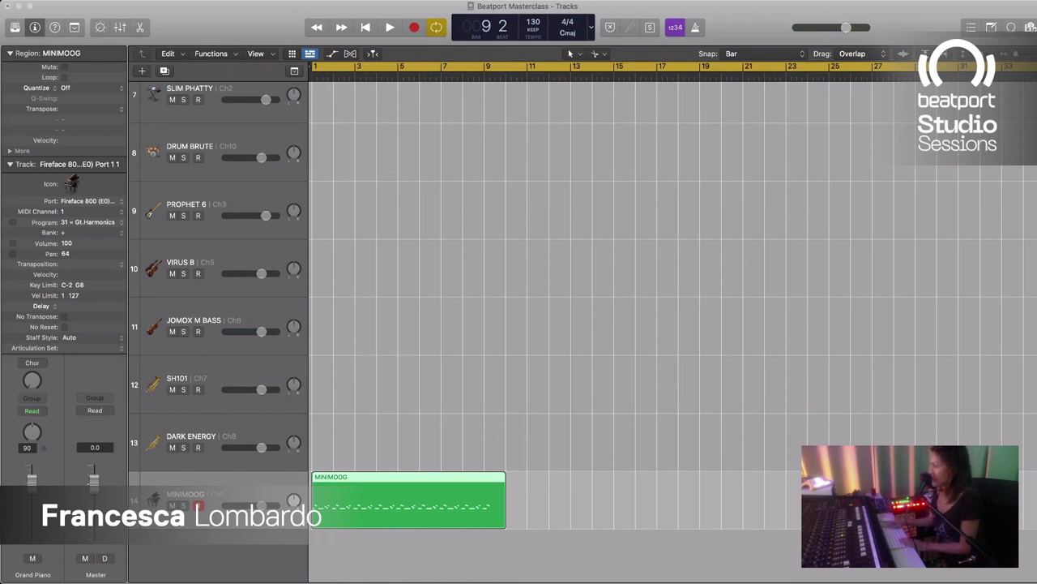
Step: Split the MINIMOOG region at bar 9, delete the remainder and loop the eight-bar part
{"action": "left_click", "coordinate": [486, 498], "text": "super"}
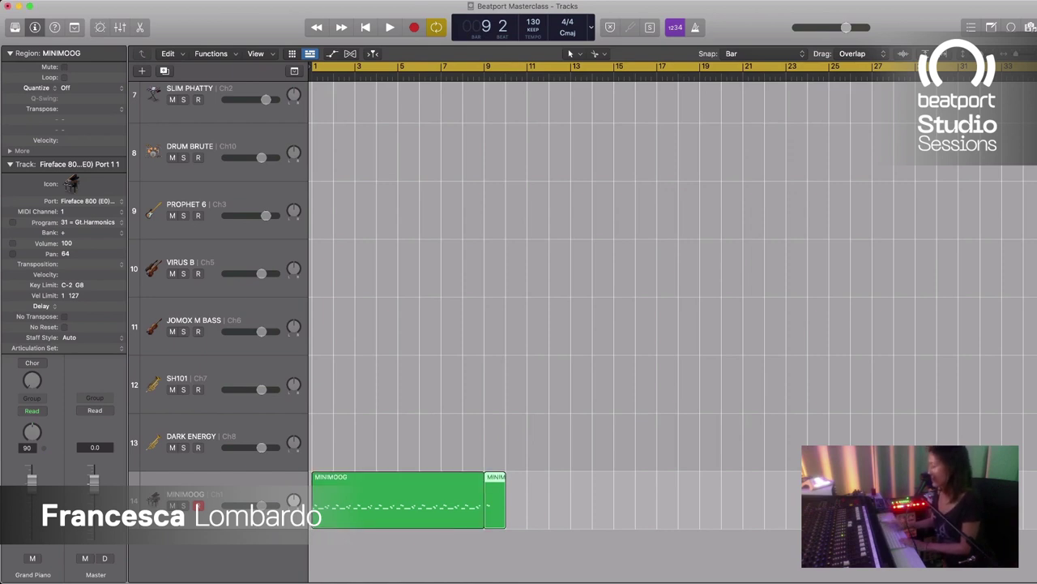
{"action": "key", "text": "Delete"}
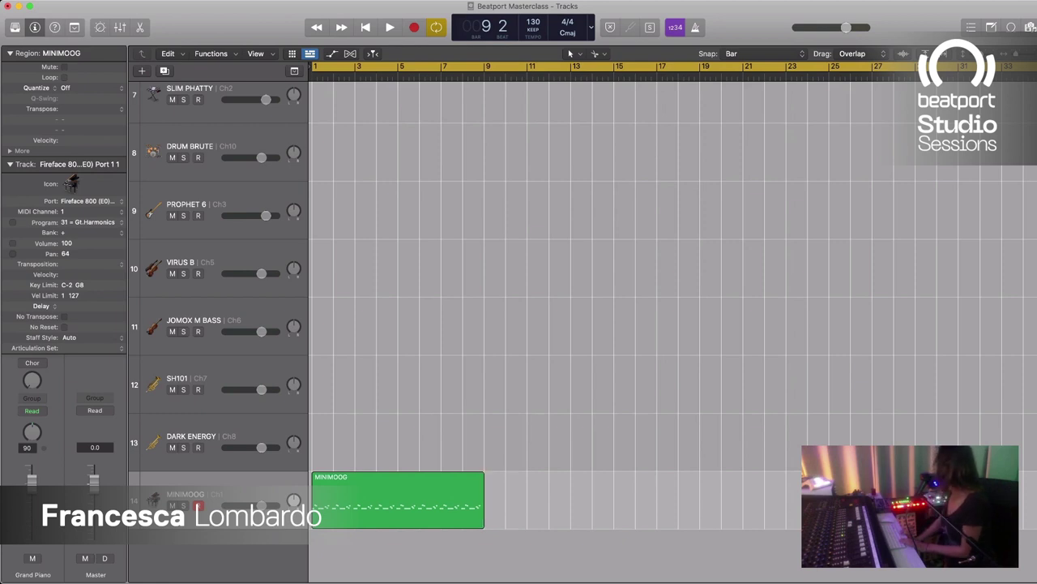
{"action": "key", "text": "l"}
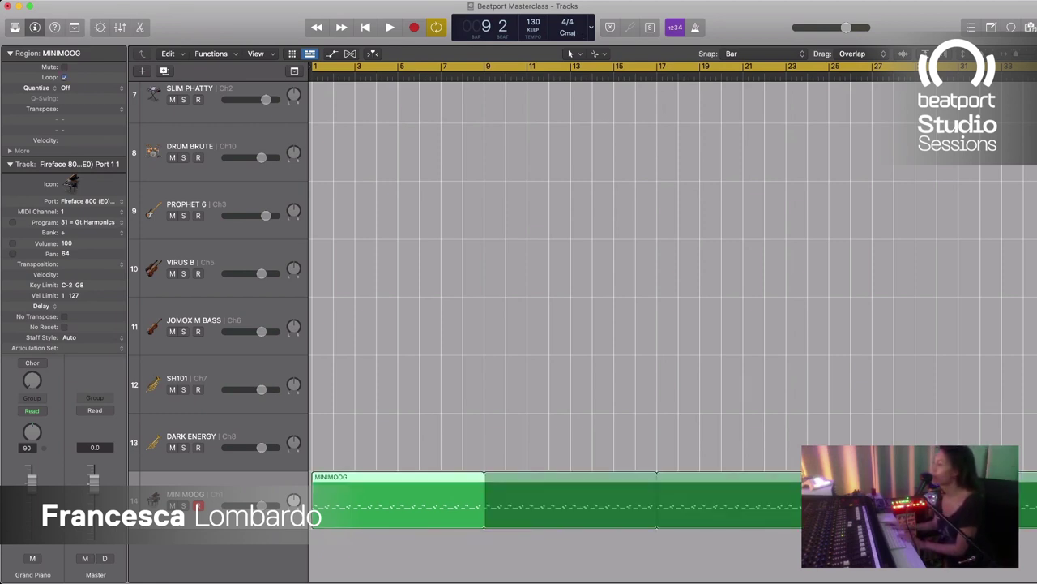
Step: Play the arrangement, select the PROPHET 6 track for recording and rehearse a part on it, stopping at bar 1
{"action": "key", "text": "space"}
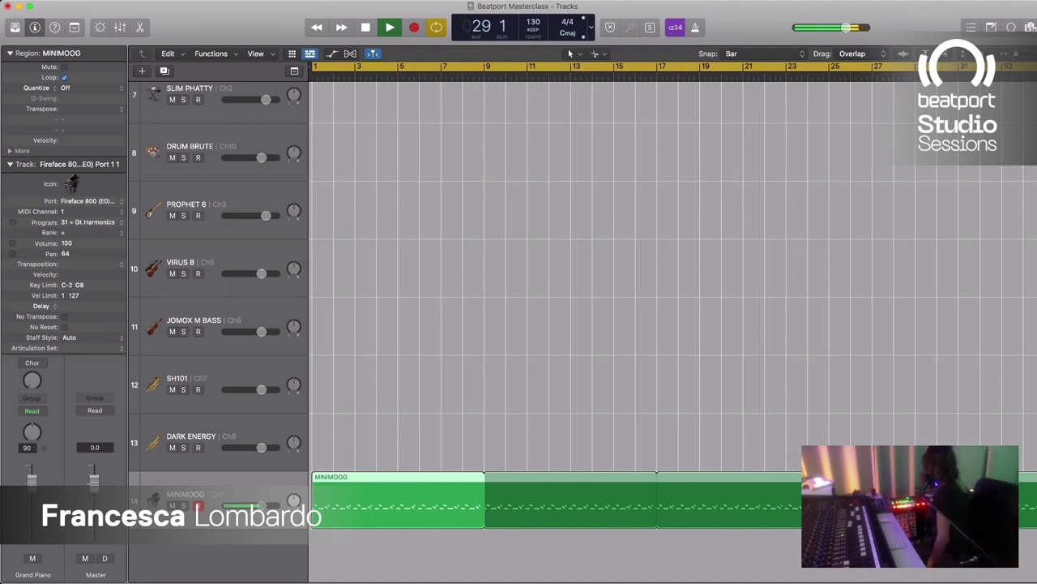
{"action": "left_click", "coordinate": [187, 209]}
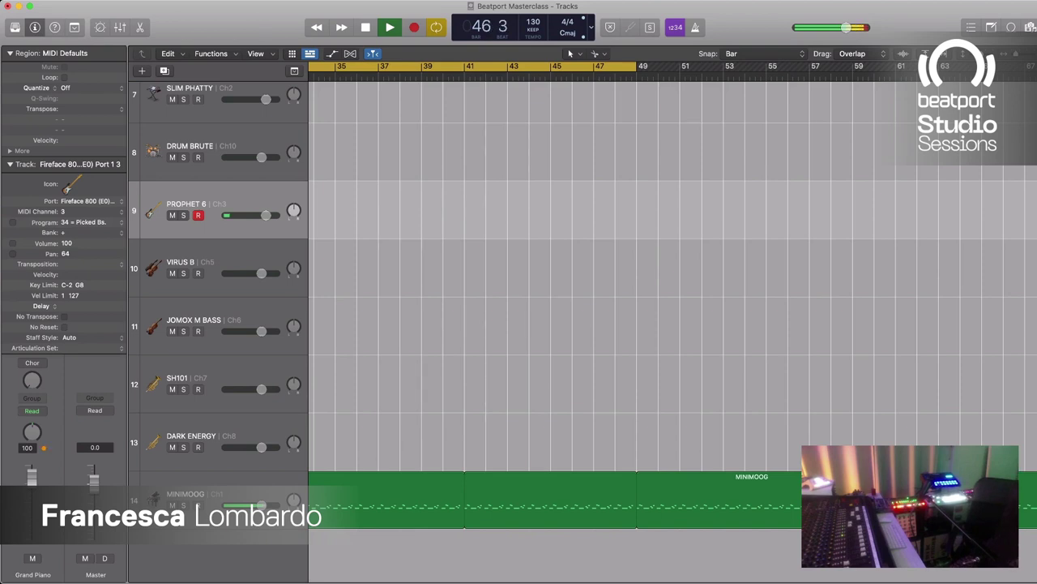
{"action": "key", "text": "Return"}
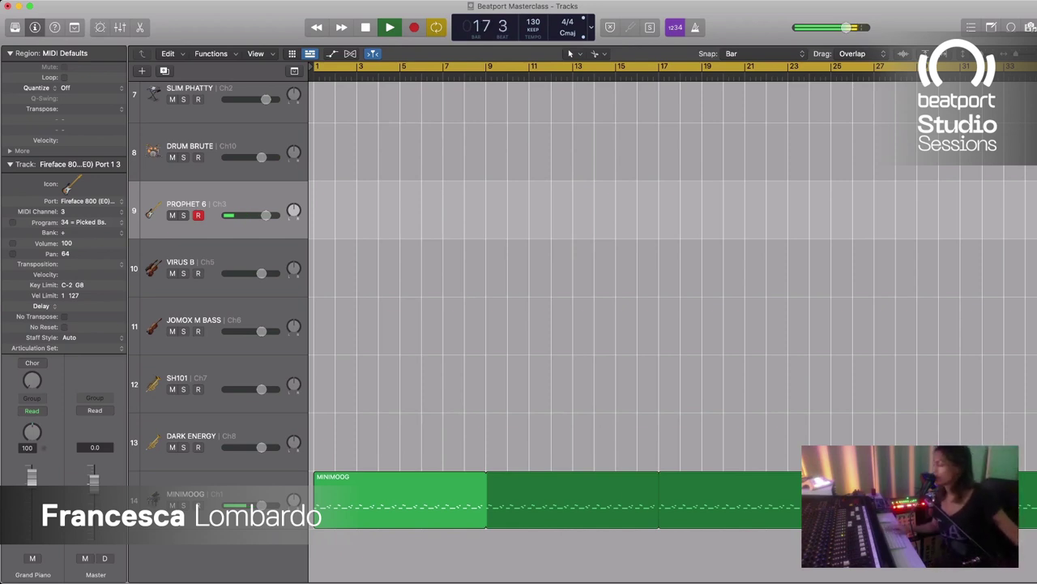
{"action": "key", "text": "space"}
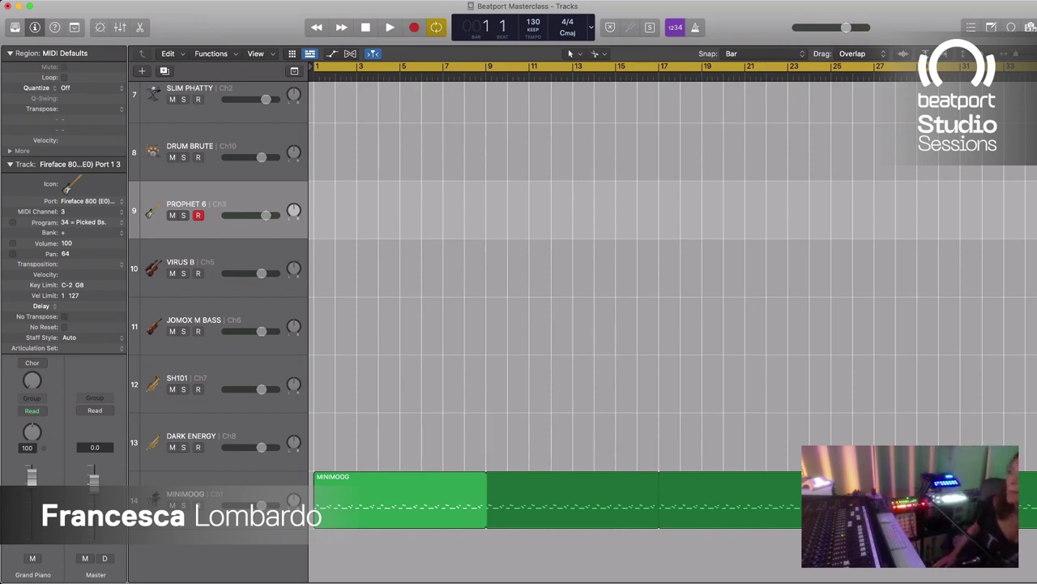
Step: Record a MIDI part on the PROPHET 6 track from bar 1 to about bar 18, and play it back
{"action": "key", "text": "r"}
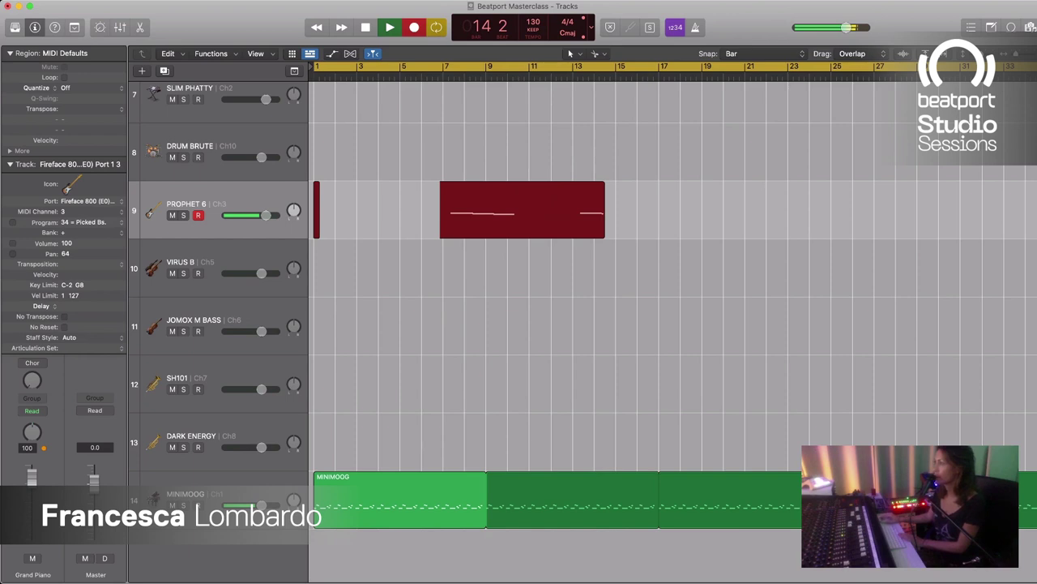
{"action": "key", "text": "space"}
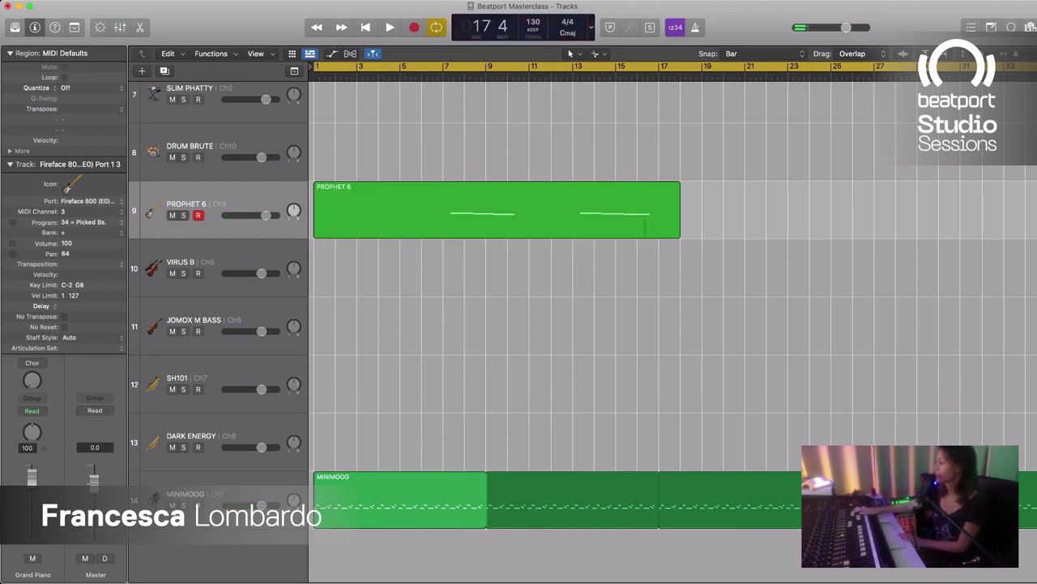
{"action": "key", "text": "space"}
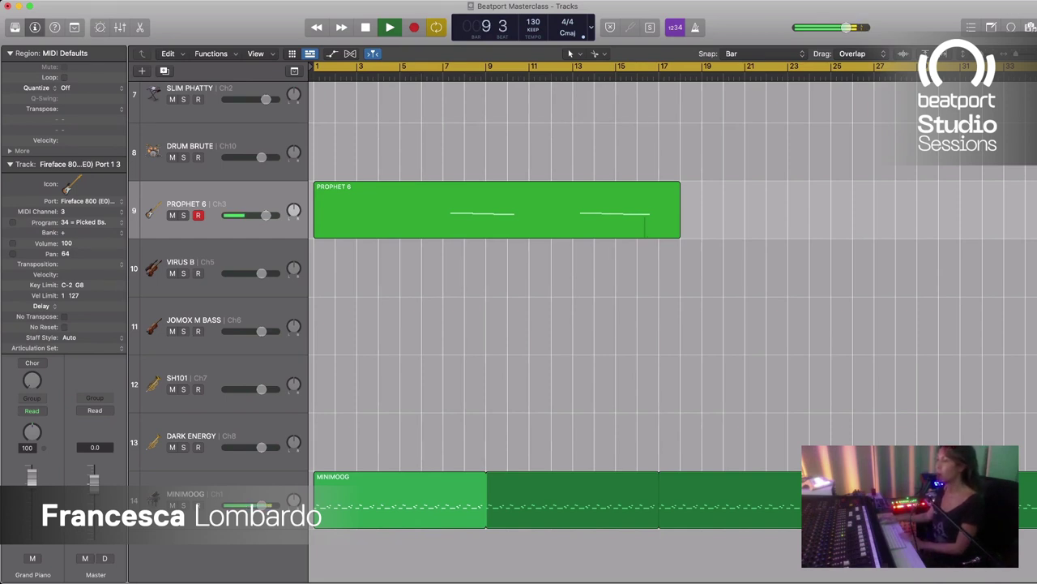
{"action": "key", "text": "space"}
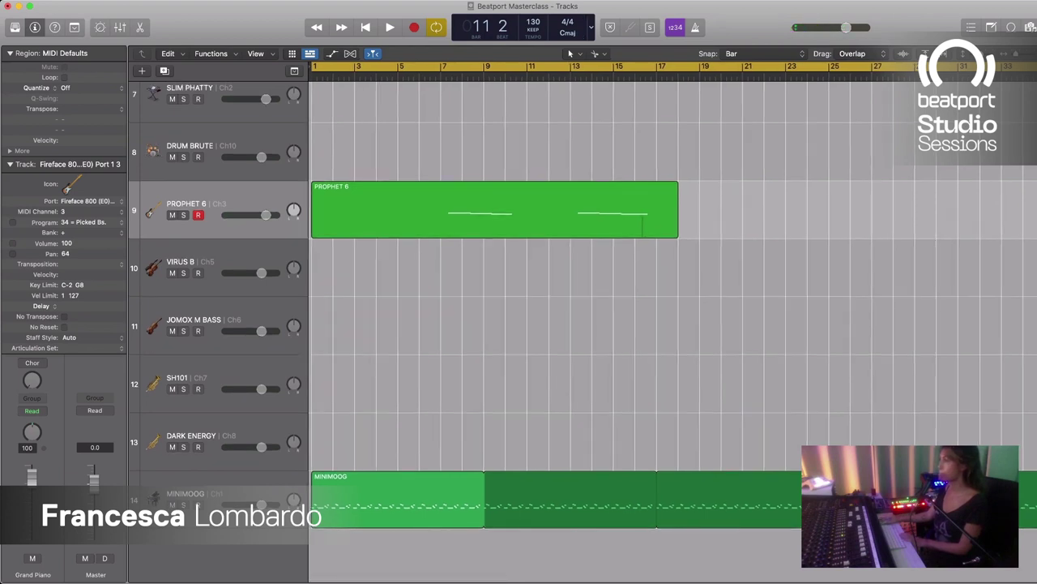
Step: Audition the PROPHET 6 part with the MINIMOOG muted and unmuted, cycling bars 7 to 11
{"action": "key", "text": "m"}
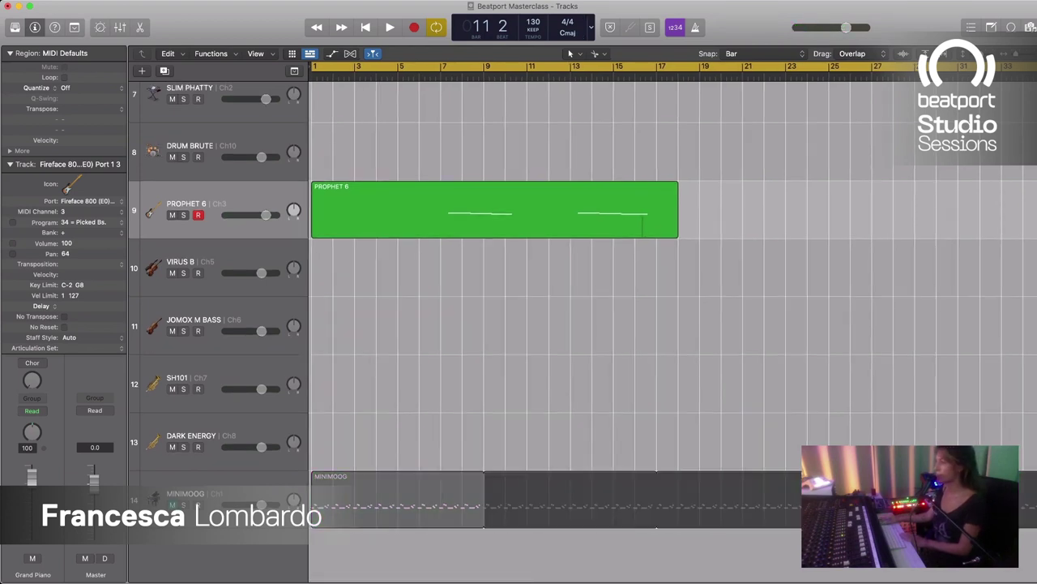
{"action": "key", "text": "c"}
{"action": "key", "text": "space"}
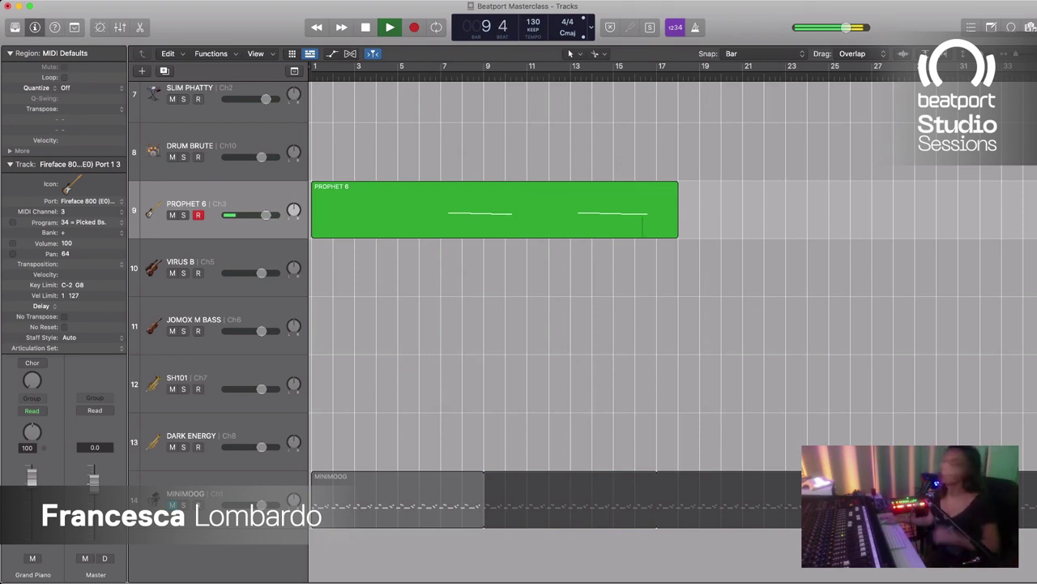
{"action": "key", "text": "c"}
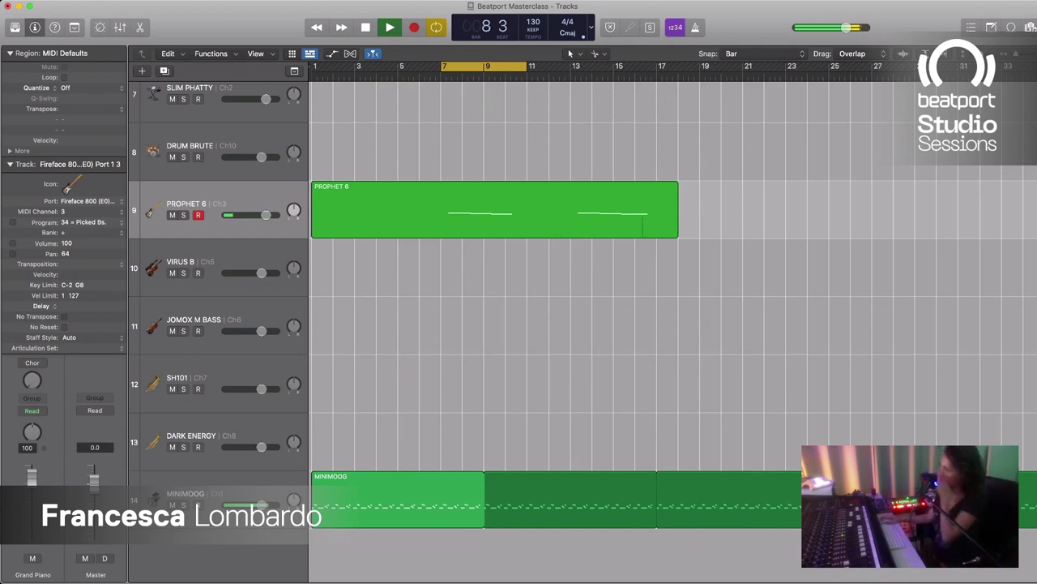
{"action": "key", "text": "space"}
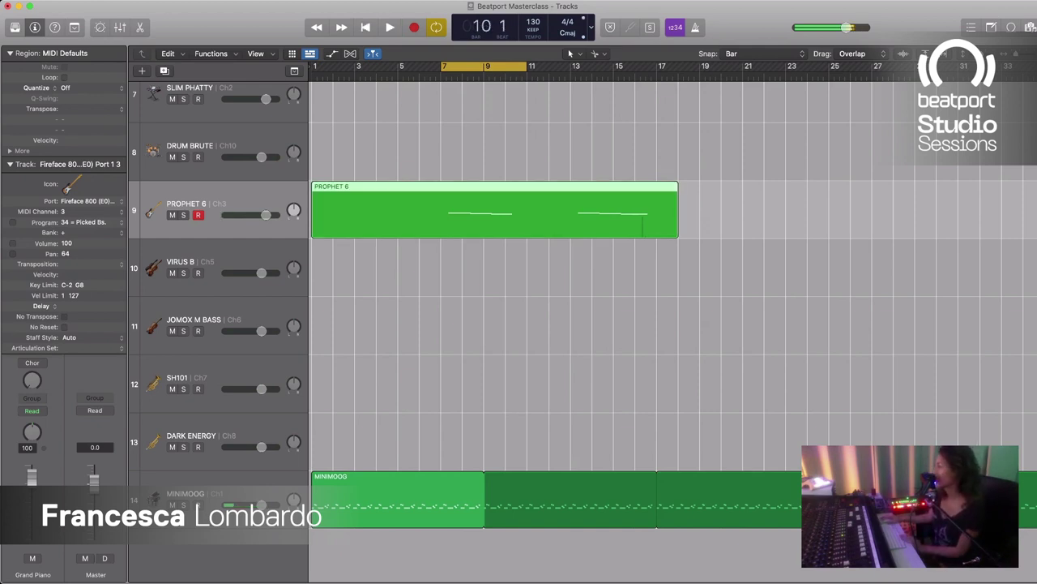
Step: Open the PROPHET 6 region in the Piano Roll and select the three notes between bars 7 and 11
{"action": "key", "text": "e"}
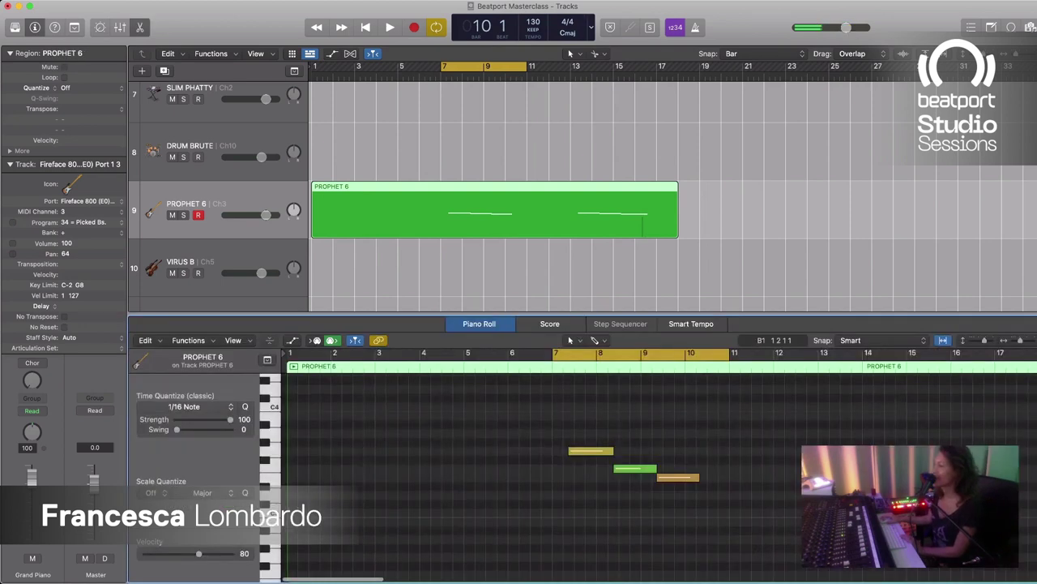
{"action": "left_click_drag", "start_coordinate": [571, 430], "coordinate": [691, 500]}
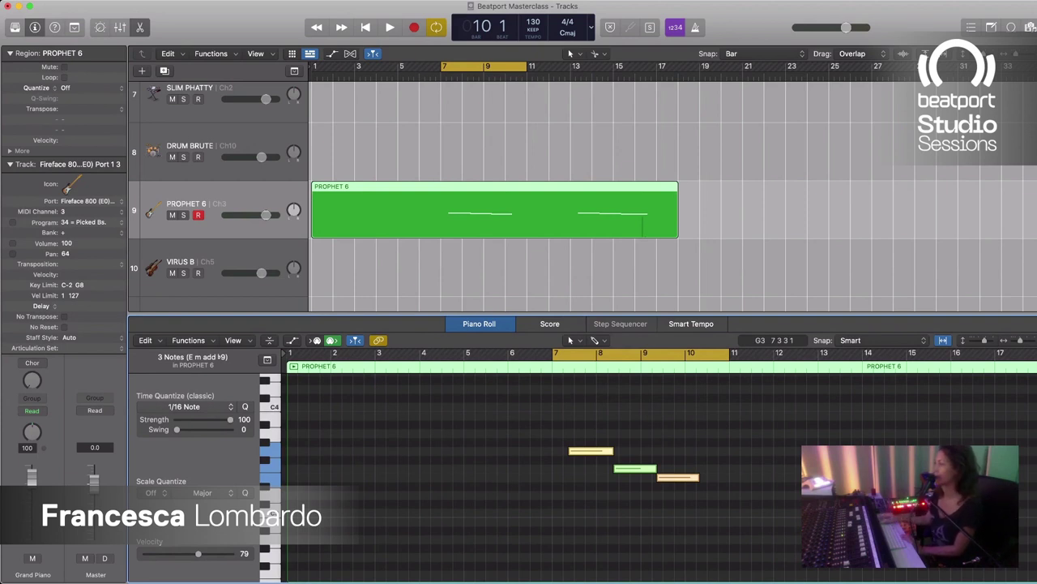
{"action": "key", "text": "alt+Down"}
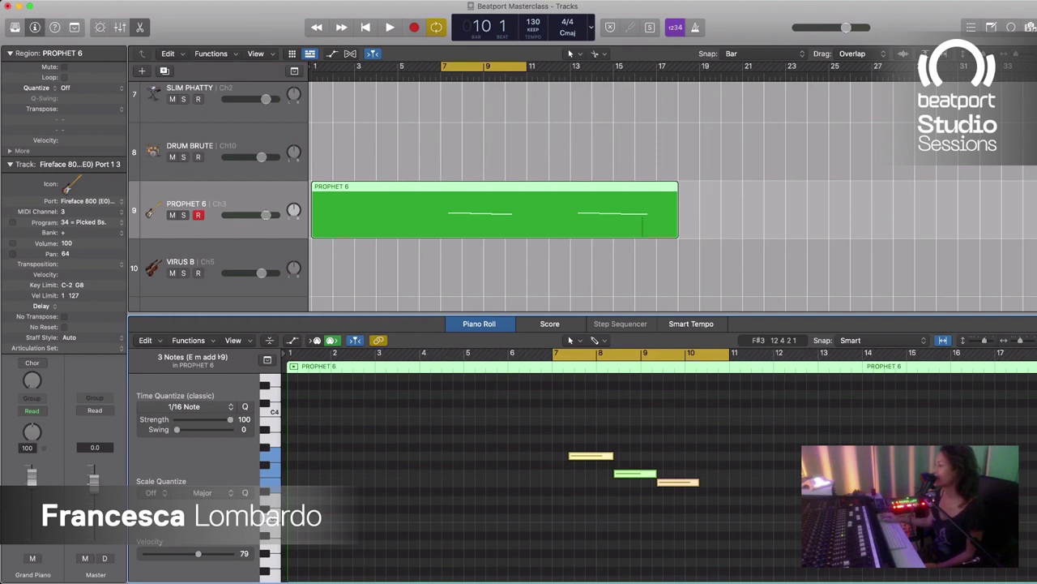
Step: Compare the velocities of the three PROPHET 6 notes and raise the velocity of the middle one
{"action": "left_click", "coordinate": [729, 464]}
{"action": "left_click", "coordinate": [635, 473]}
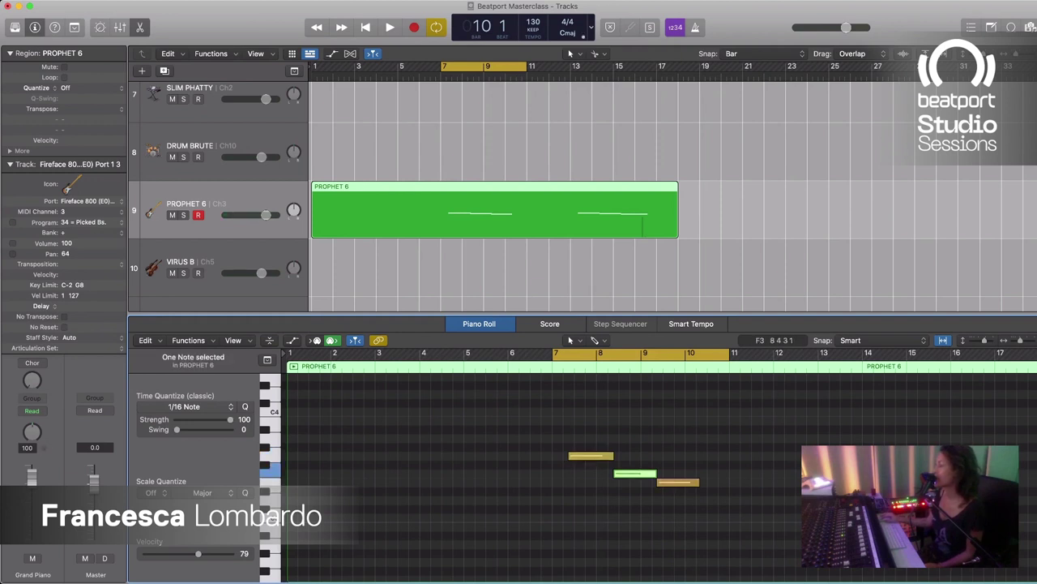
{"action": "key", "text": "Right"}
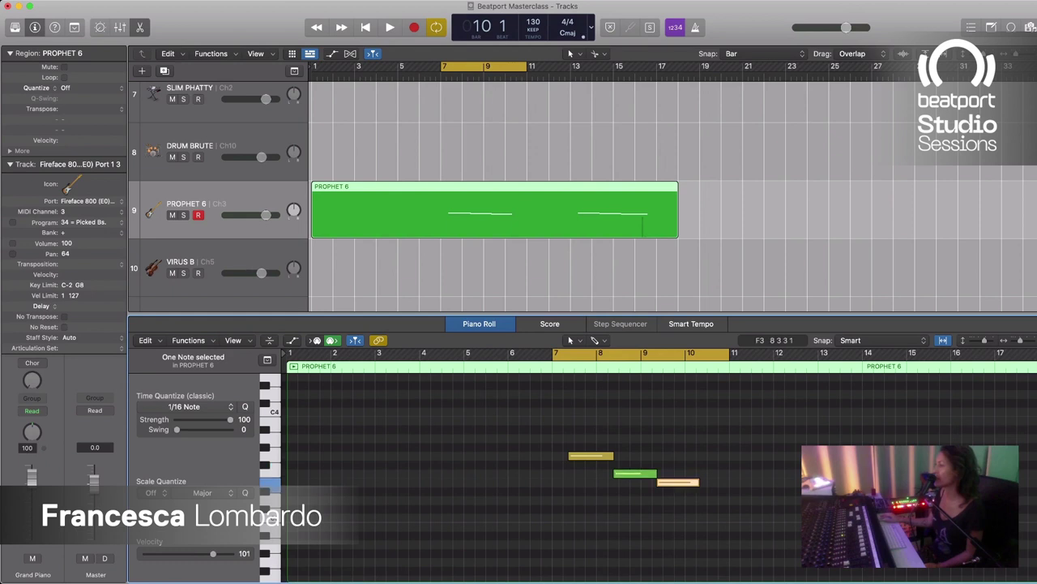
{"action": "key", "text": "Left"}
{"action": "left_click_drag", "start_coordinate": [629, 451], "coordinate": [635, 476]}
{"action": "left_click", "coordinate": [587, 482]}
{"action": "key", "text": "Right"}
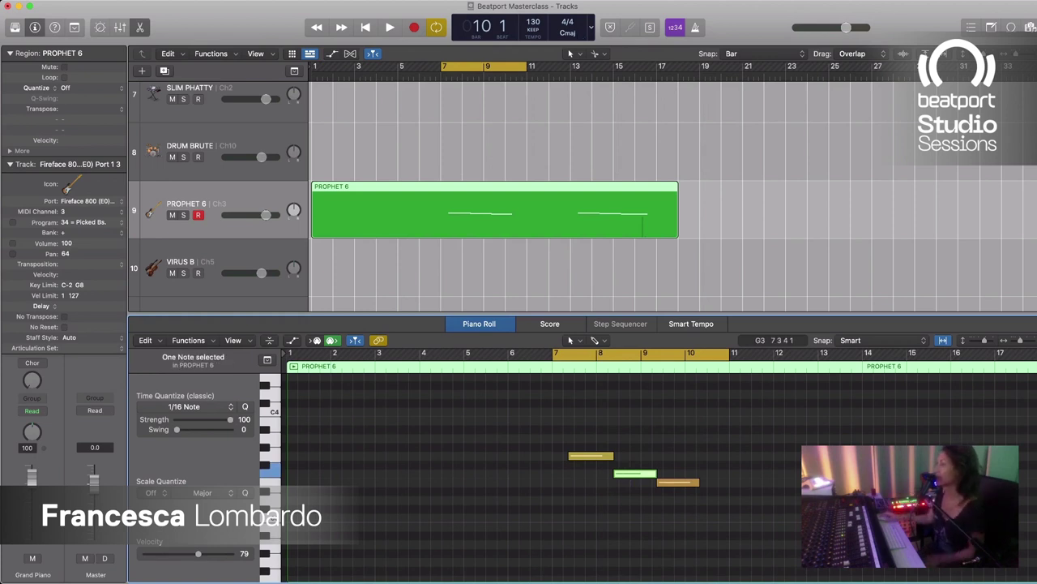
{"action": "key", "text": "Left"}
{"action": "scroll", "coordinate": [622, 196], "scroll_direction": "up", "scroll_amount": 1}
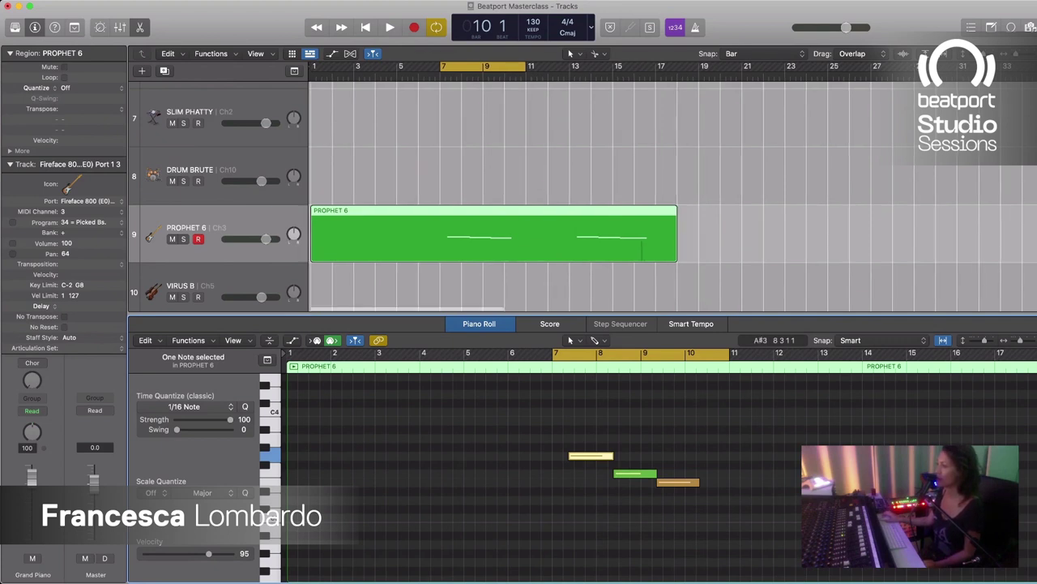
{"action": "key", "text": "Right"}
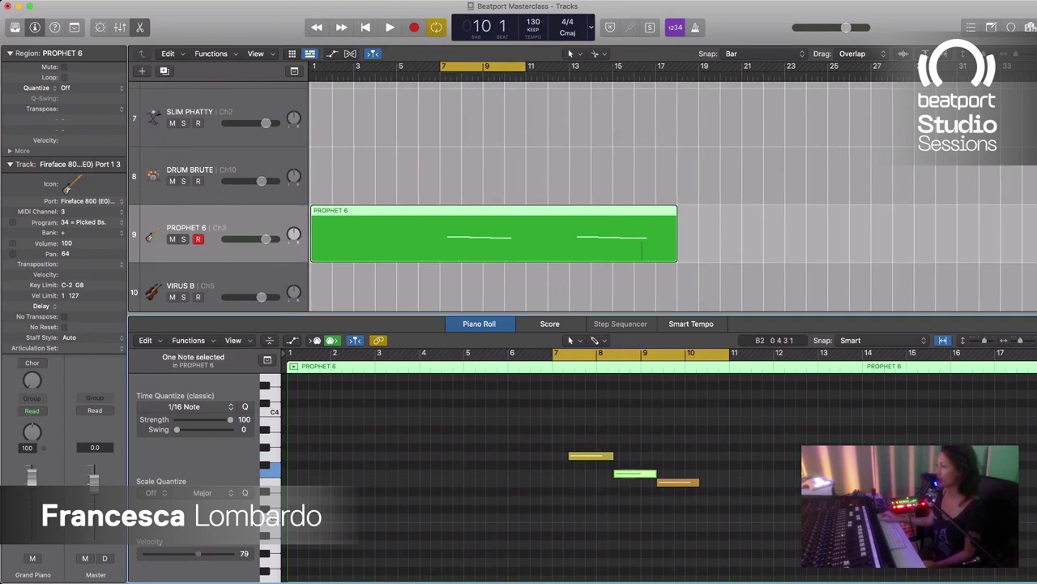
{"action": "left_click_drag", "start_coordinate": [199, 553], "coordinate": [211, 553]}
Step: Play the cycled bars 7 to 11 to check the edited PROPHET 6 notes, and stop playback
{"action": "key", "text": "space"}
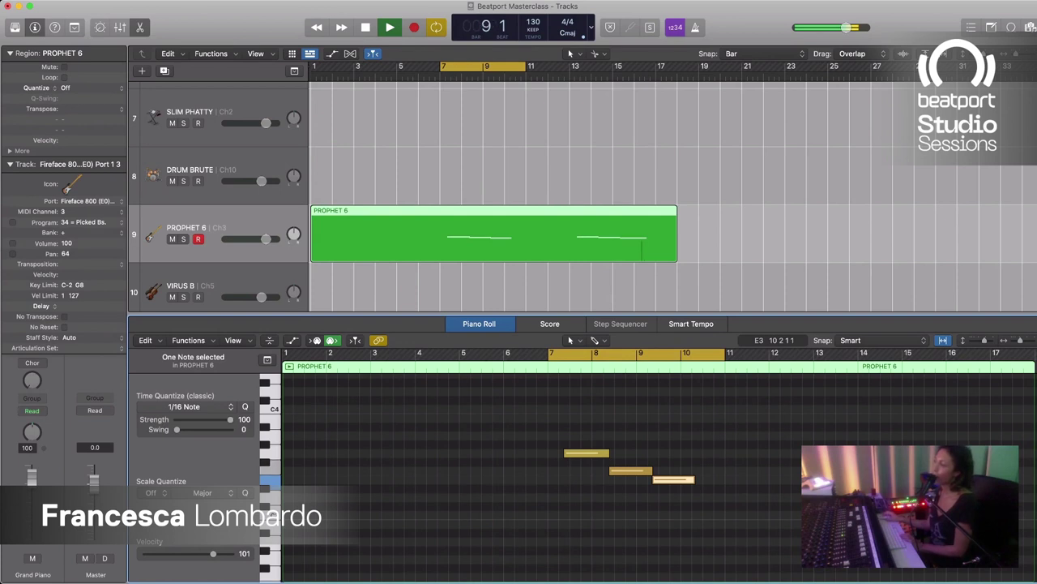
{"action": "key", "text": "space"}
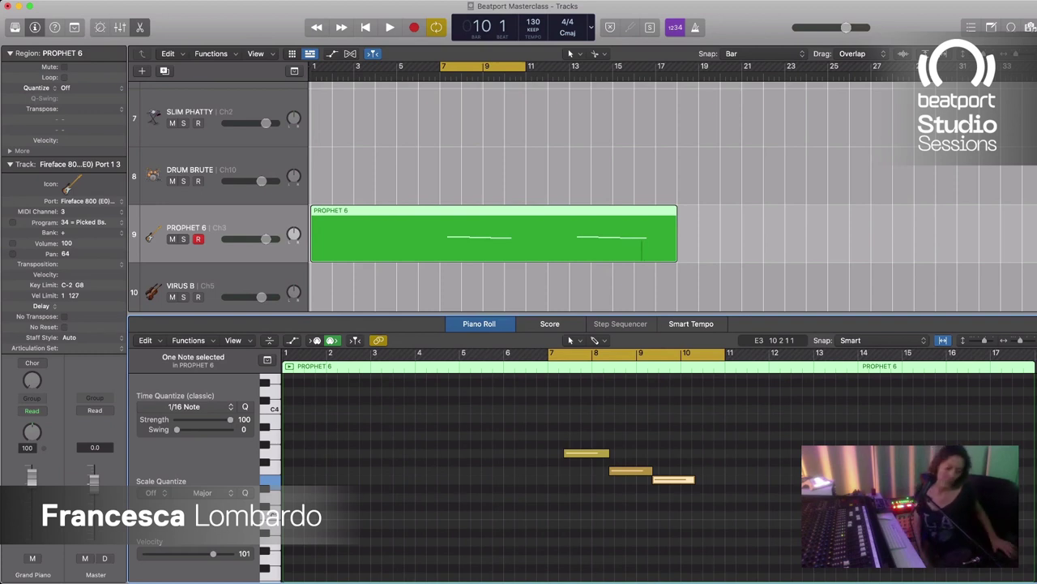
{"action": "key", "text": "space"}
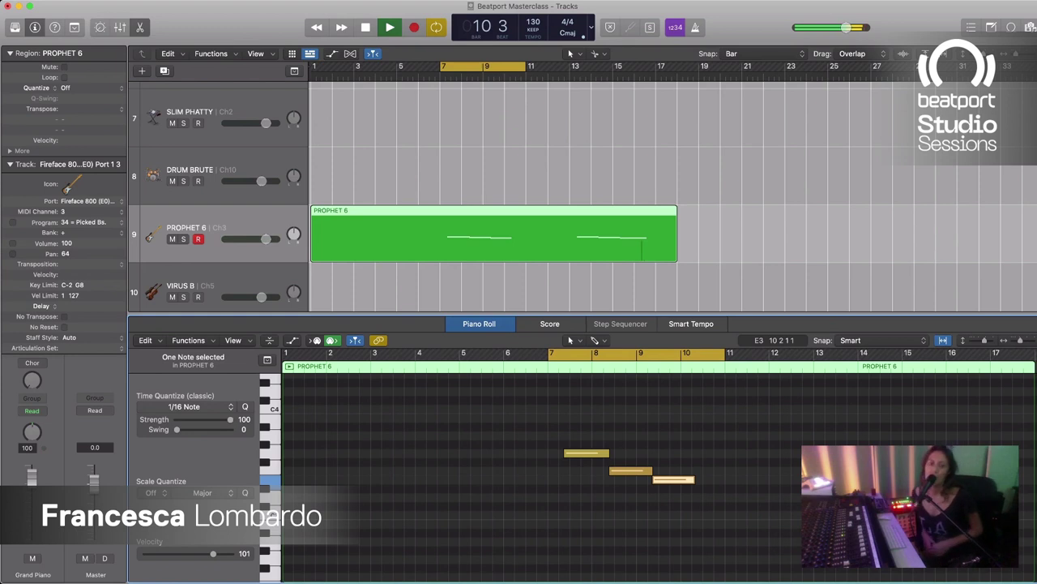
{"action": "key", "text": "space"}
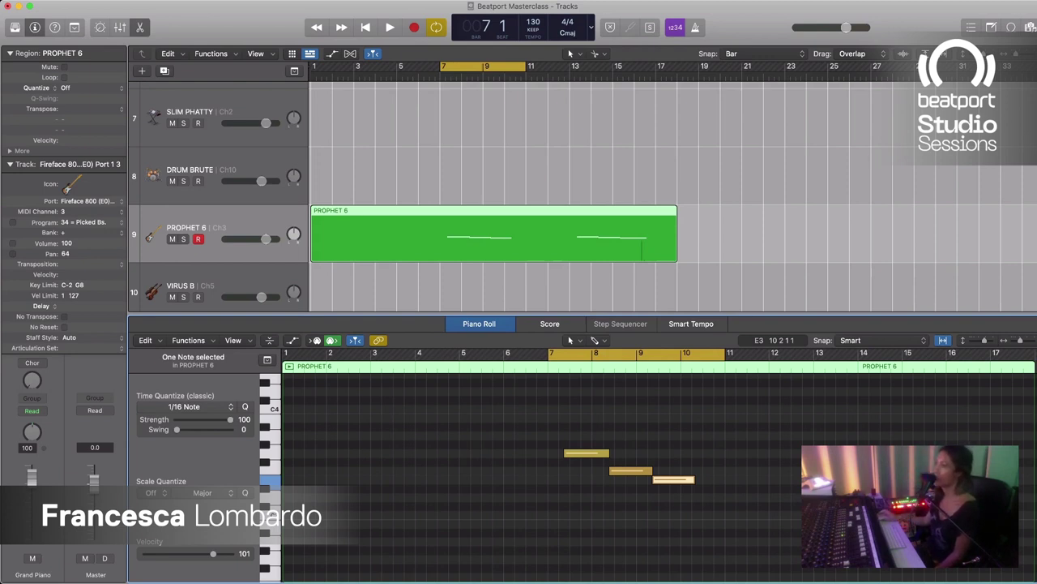
Step: Move the PROPHET 6 region along its track so it starts at bar 33
{"action": "scroll", "coordinate": [584, 194], "scroll_direction": "down", "scroll_amount": 5}
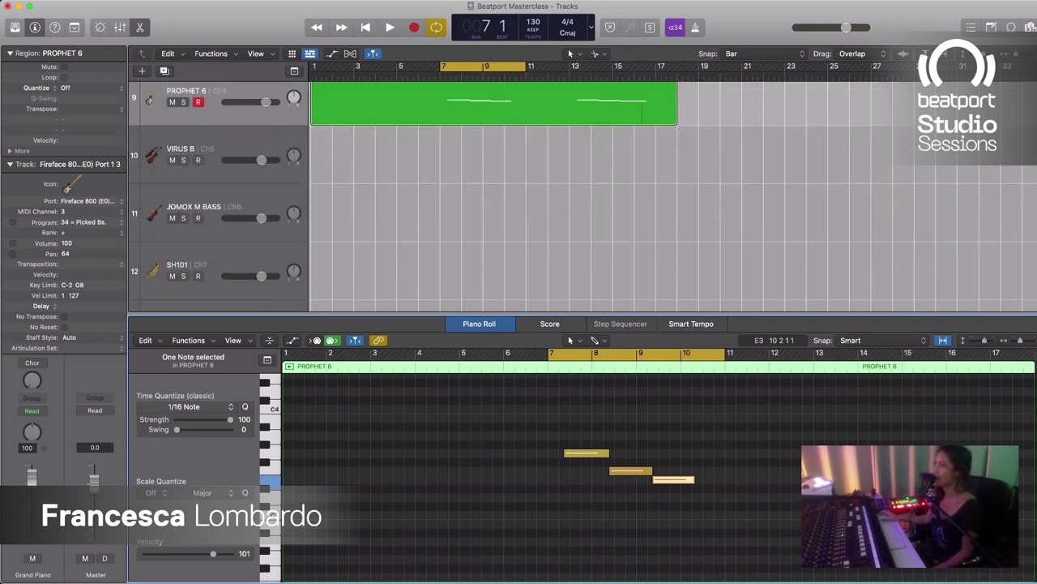
{"action": "scroll", "coordinate": [584, 194], "scroll_direction": "down", "scroll_amount": 2}
{"action": "scroll", "coordinate": [584, 195], "scroll_direction": "up", "scroll_amount": 15}
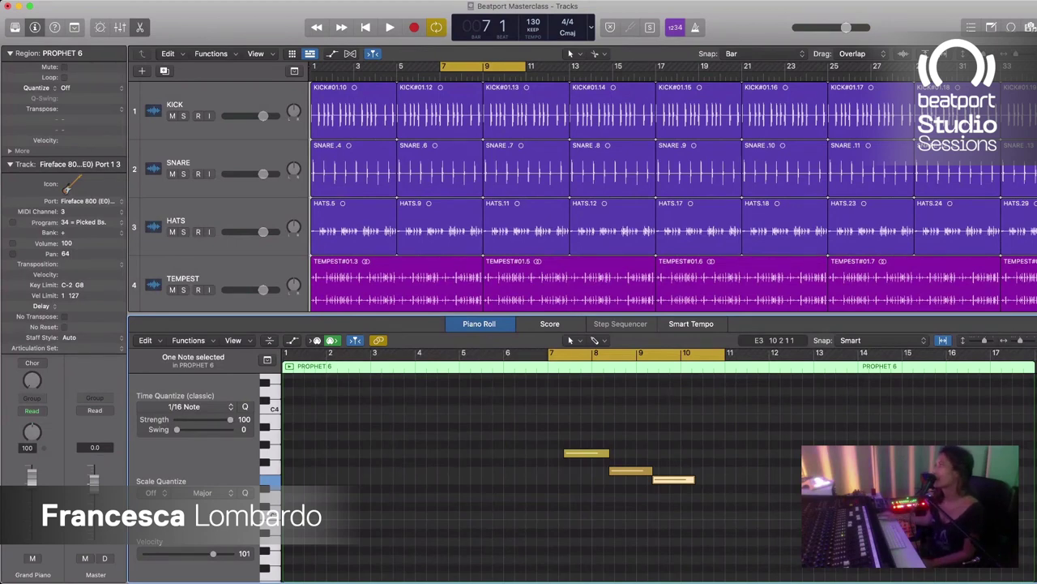
{"action": "key", "text": "super+Left"}
{"action": "key", "text": "super+Left"}
{"action": "key", "text": "super+Left"}
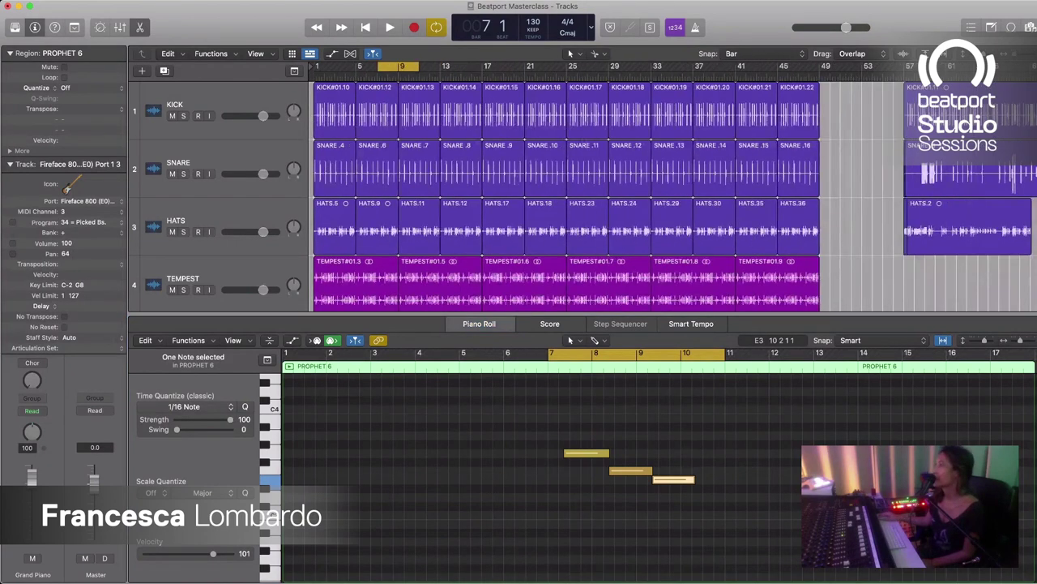
{"action": "key", "text": "super+Up"}
{"action": "key", "text": "super+Up"}
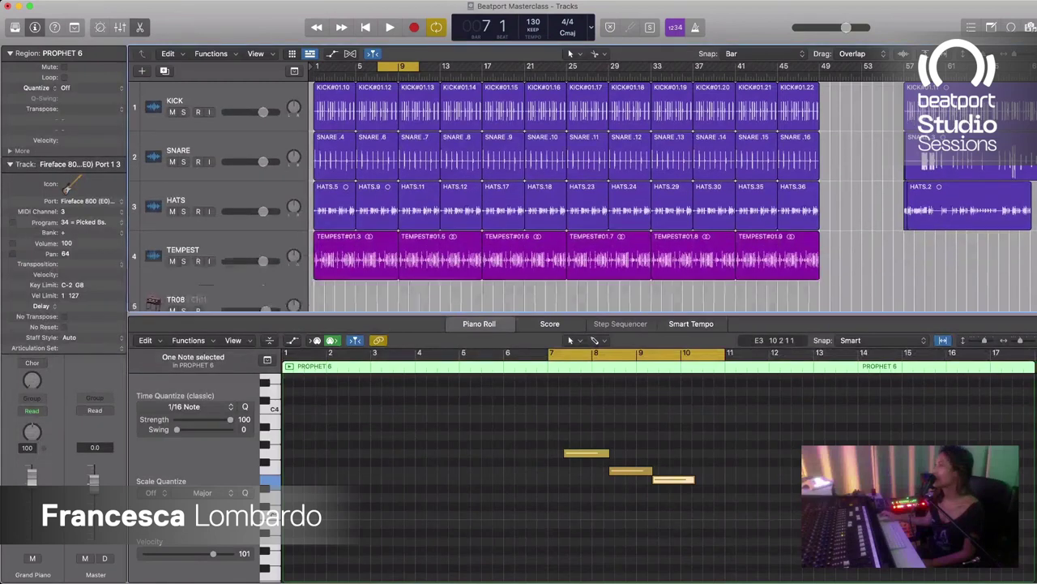
{"action": "key", "text": "super+Up"}
{"action": "key", "text": "super+Up"}
{"action": "key", "text": "super+Up"}
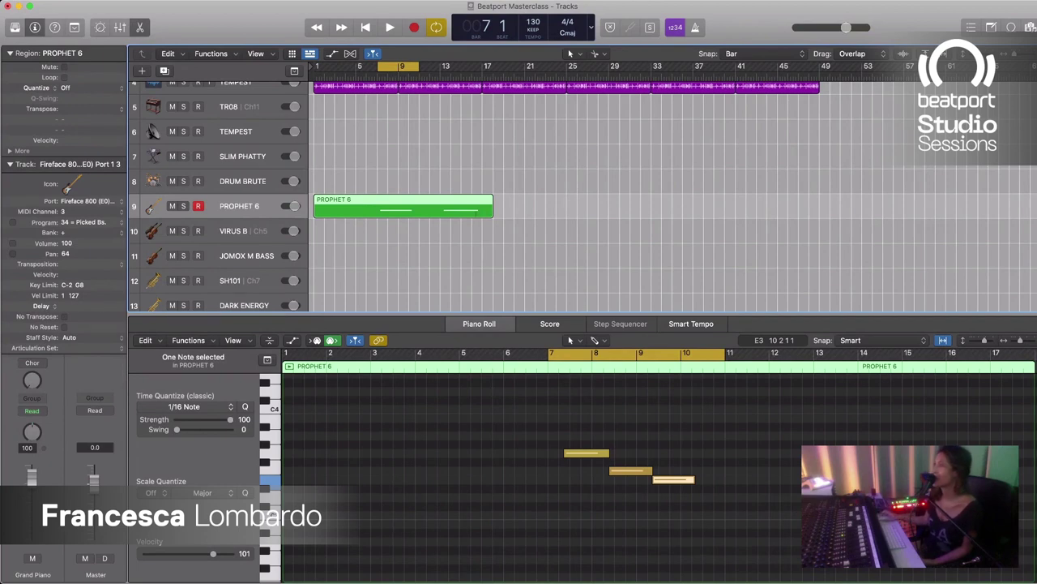
{"action": "scroll", "coordinate": [567, 195], "scroll_direction": "up", "scroll_amount": 3}
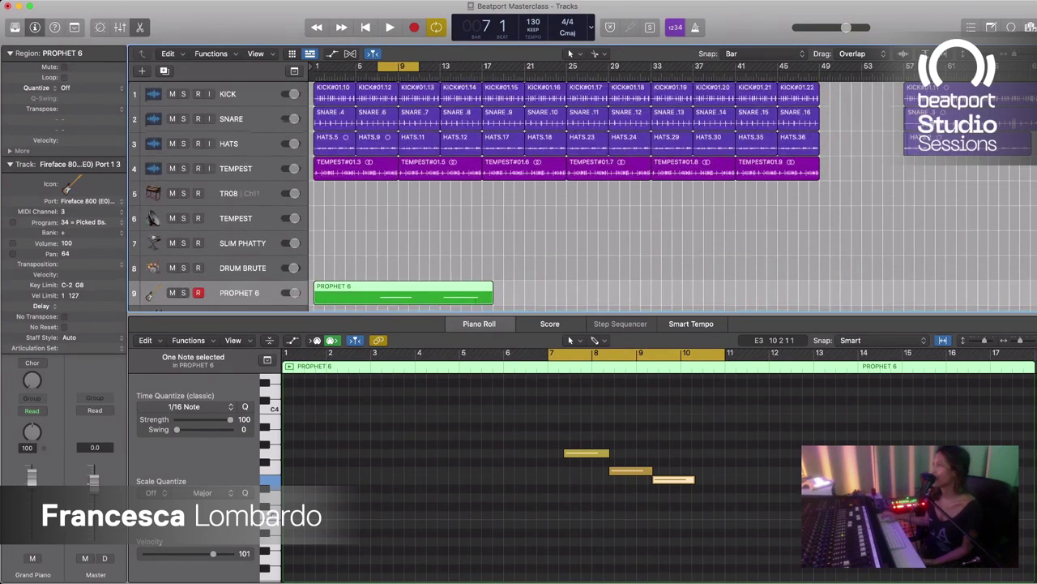
{"action": "left_click_drag", "start_coordinate": [404, 293], "coordinate": [741, 293]}
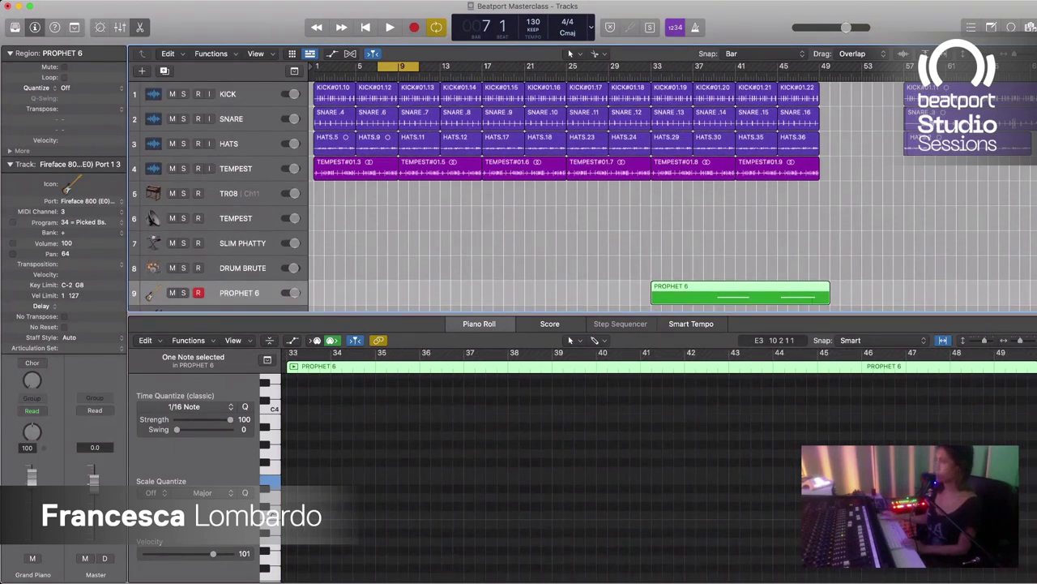
Step: Mute the first two regions on the TEMPEST audio track, covering bars 1 to 17
{"action": "left_click", "coordinate": [356, 169]}
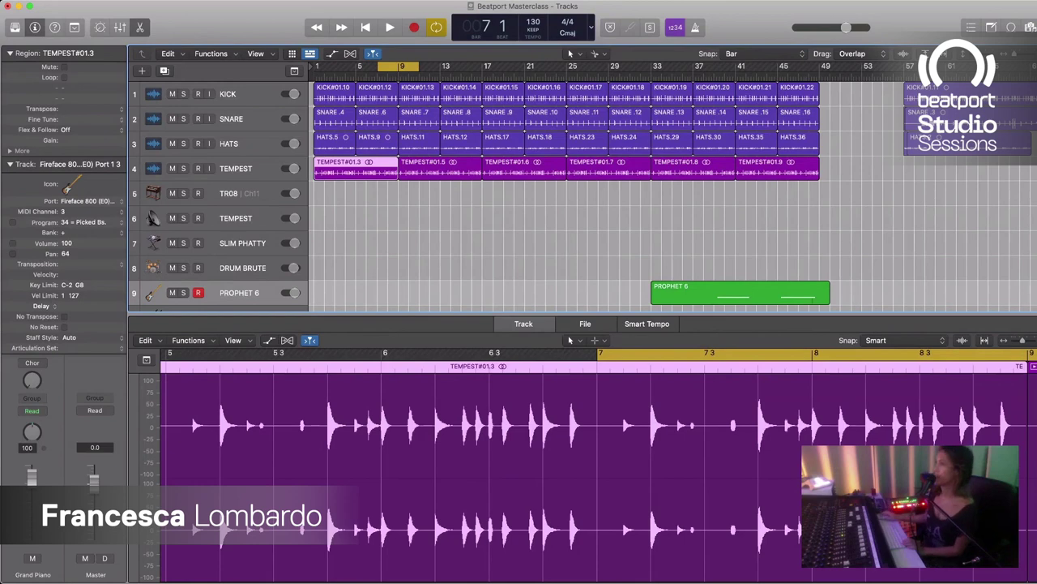
{"action": "key", "text": "ctrl+m"}
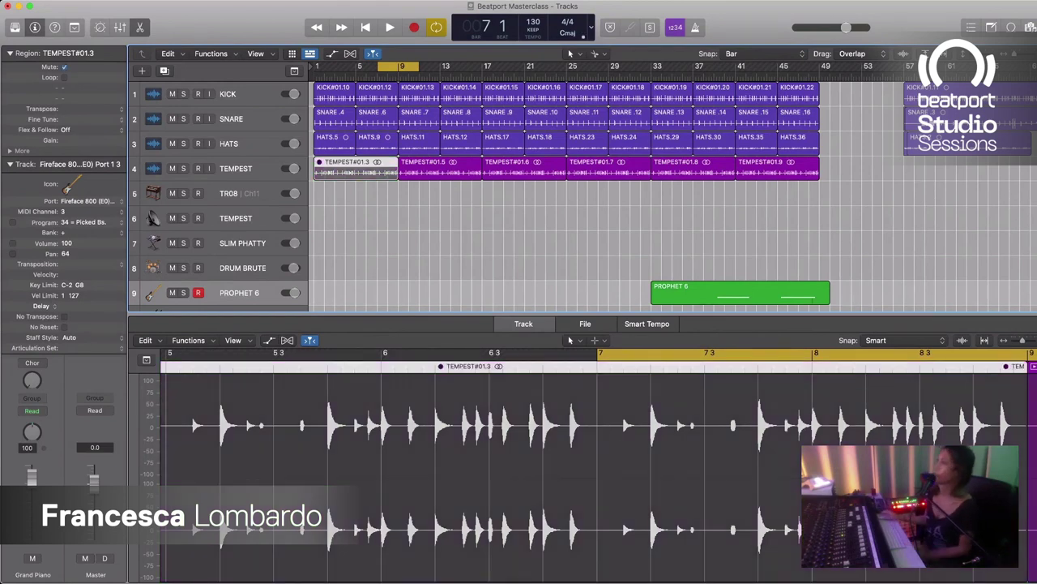
{"action": "key", "text": "Right"}
{"action": "key", "text": "ctrl+m"}
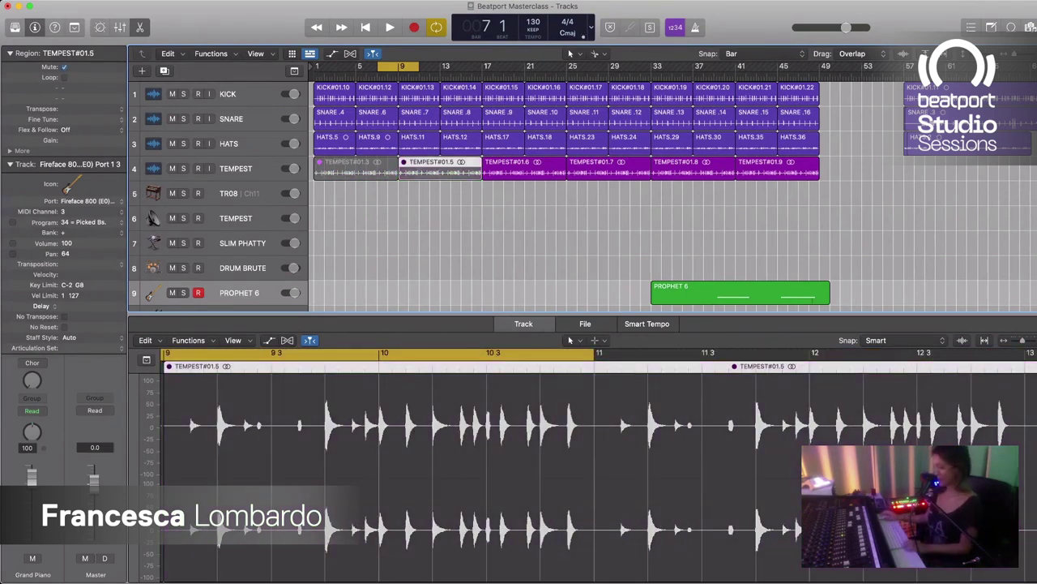
Step: Mute the first two HATS regions, covering bars 1 to 9
{"action": "left_click", "coordinate": [335, 143]}
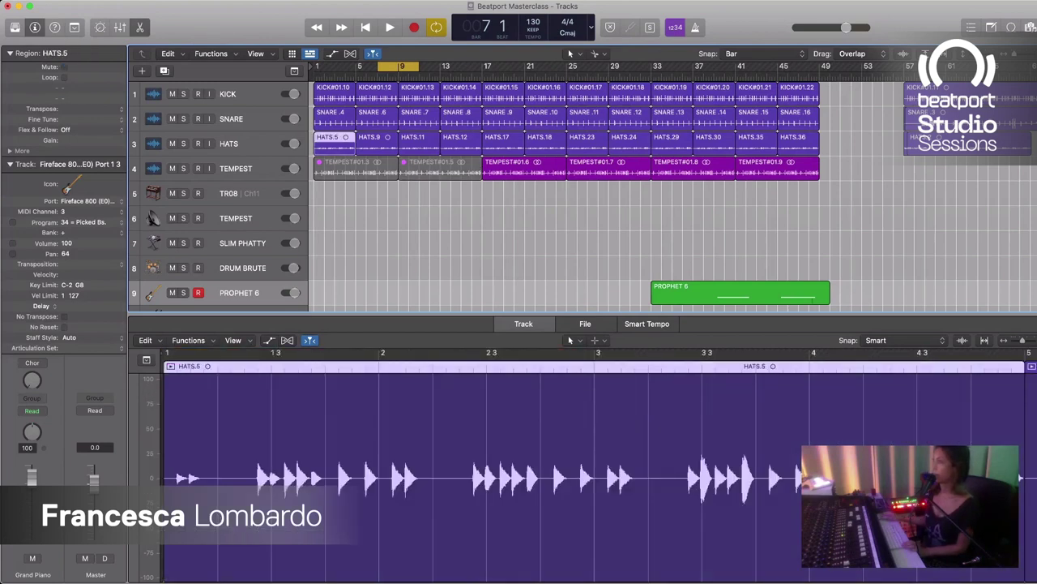
{"action": "key", "text": "ctrl+m"}
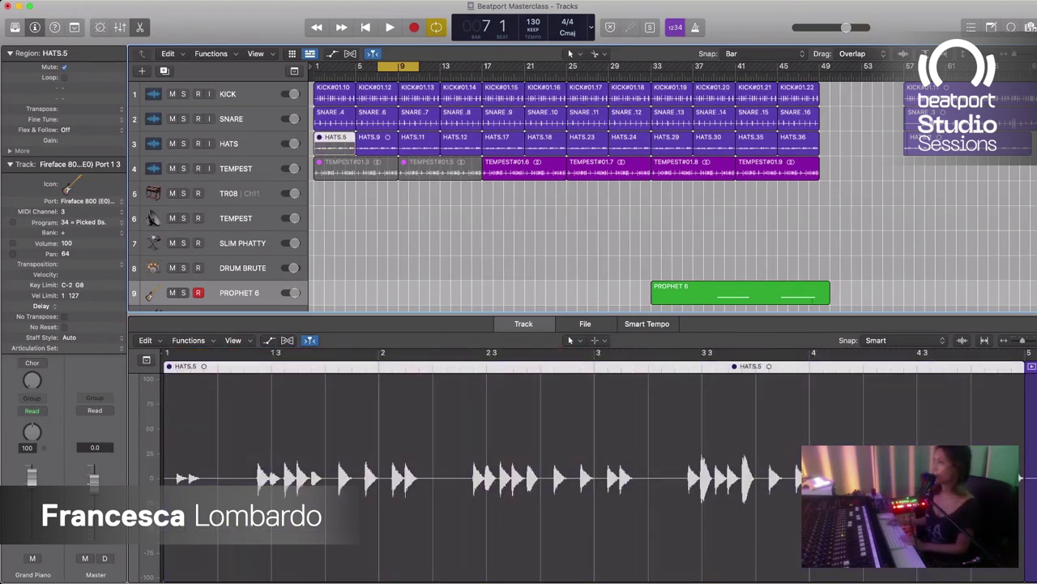
{"action": "key", "text": "Right"}
{"action": "key", "text": "ctrl+m"}
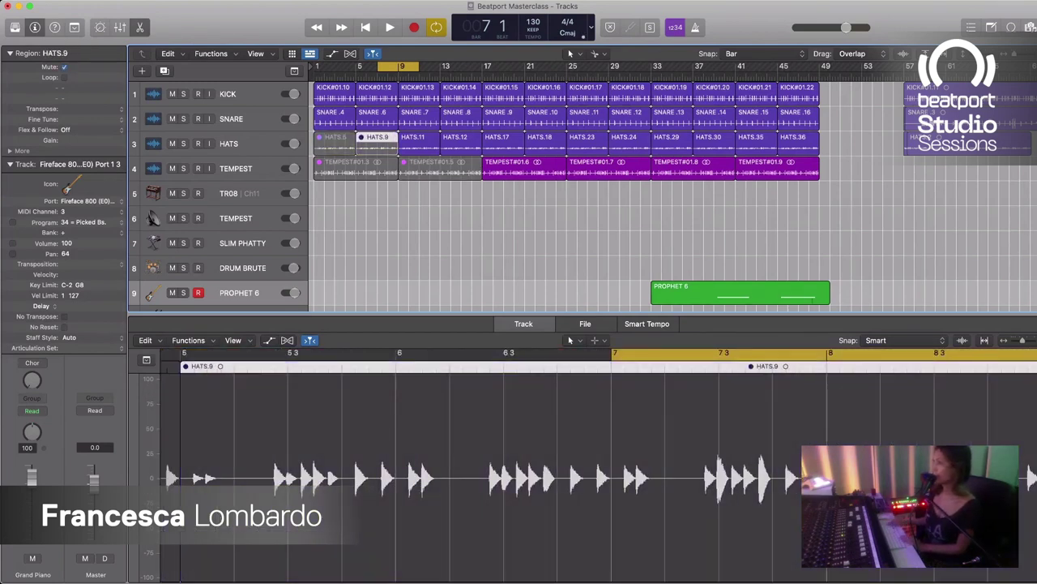
Step: Turn cycle mode off and play the arrangement from bar 1 while looking through the tracks
{"action": "key", "text": "c"}
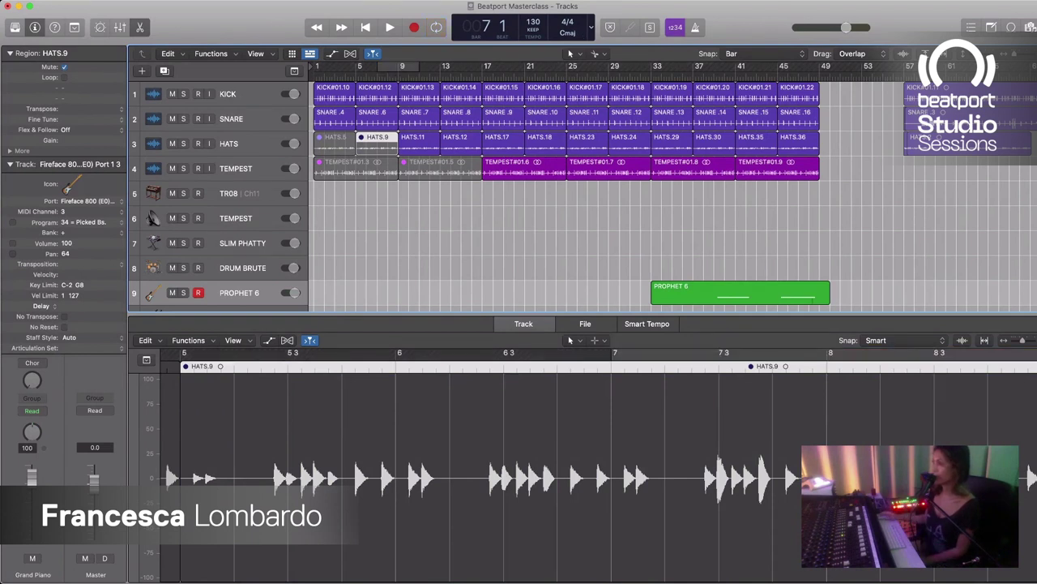
{"action": "key", "text": "Return"}
{"action": "key", "text": "space"}
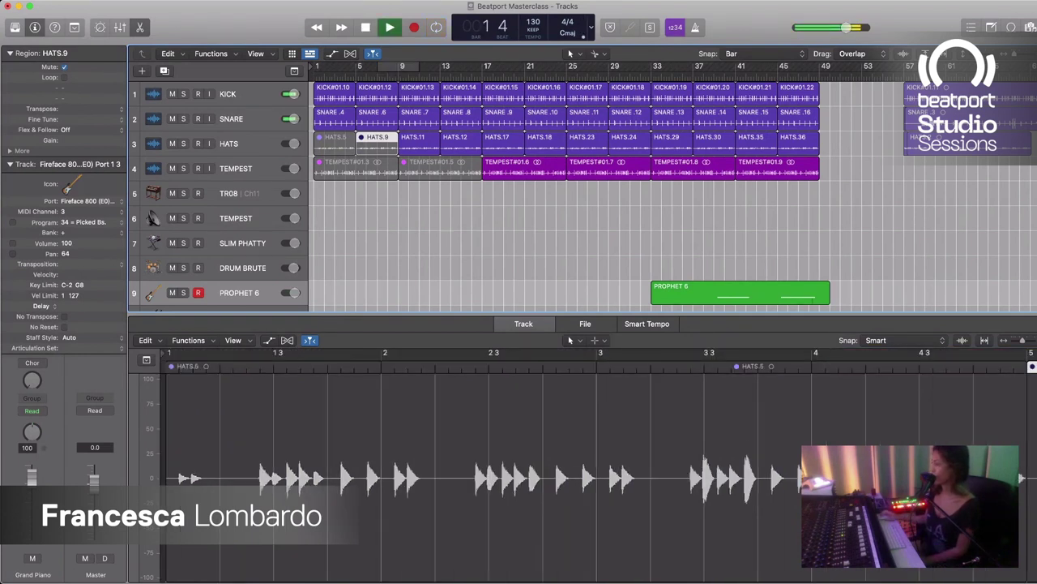
{"action": "scroll", "coordinate": [672, 195], "scroll_direction": "right", "scroll_amount": 1}
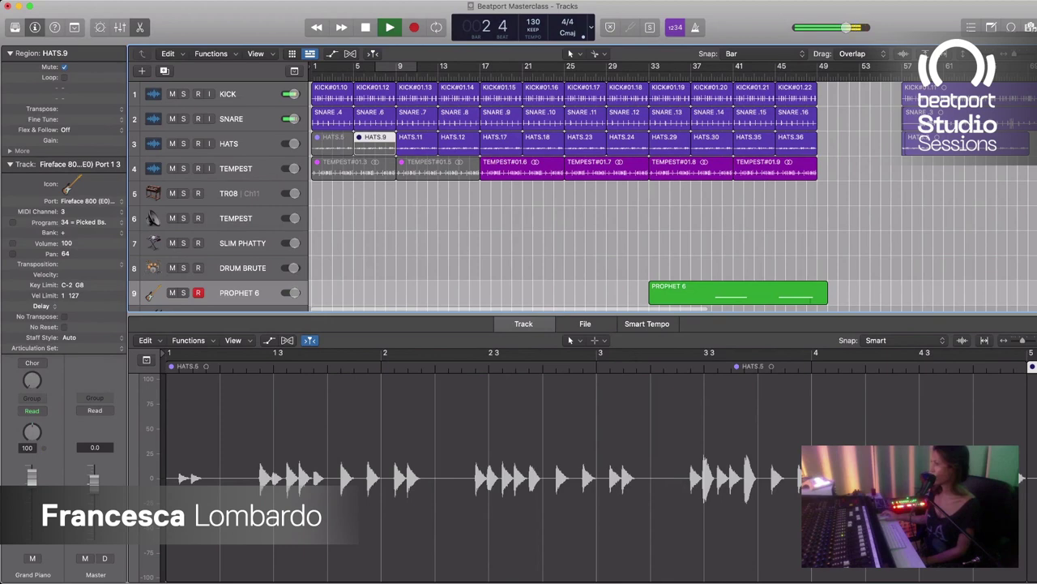
{"action": "scroll", "coordinate": [567, 195], "scroll_direction": "down", "scroll_amount": 3}
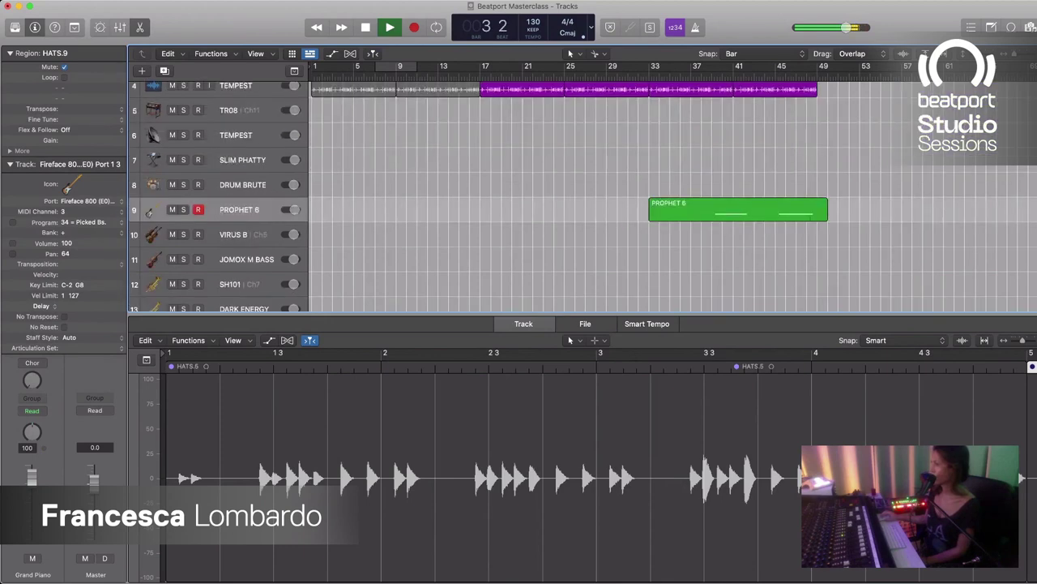
{"action": "scroll", "coordinate": [568, 194], "scroll_direction": "down", "scroll_amount": 4}
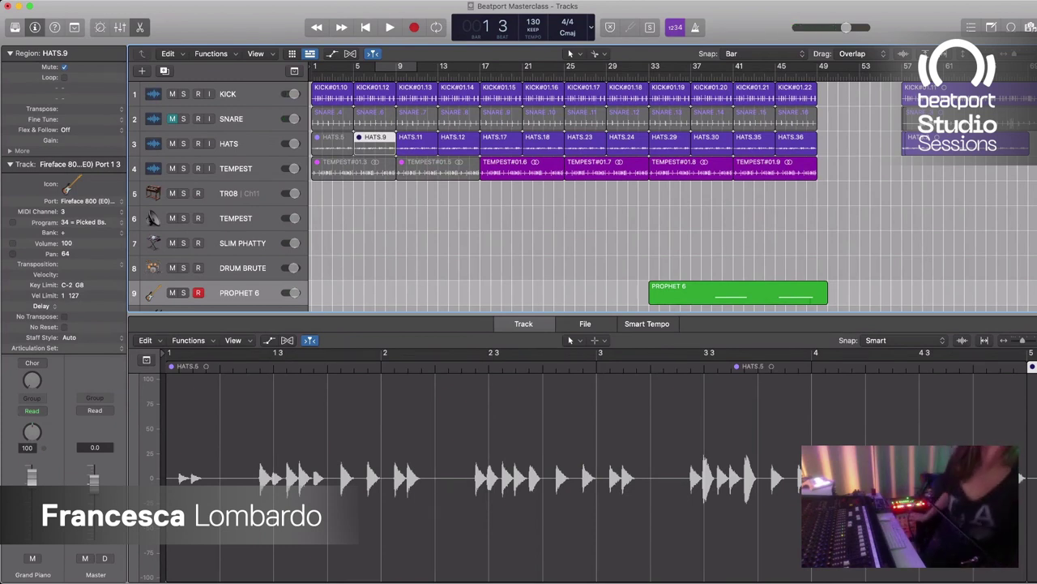
Step: Play the opening bars with the SNARE track muted, restart playback, and unmute the SNARE track
{"action": "key", "text": "space"}
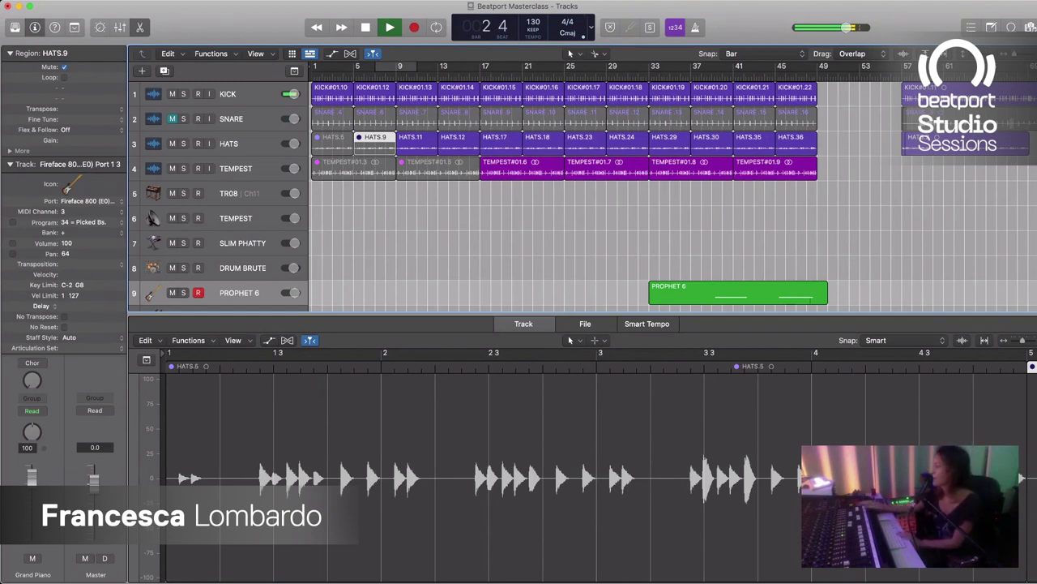
{"action": "key", "text": "space"}
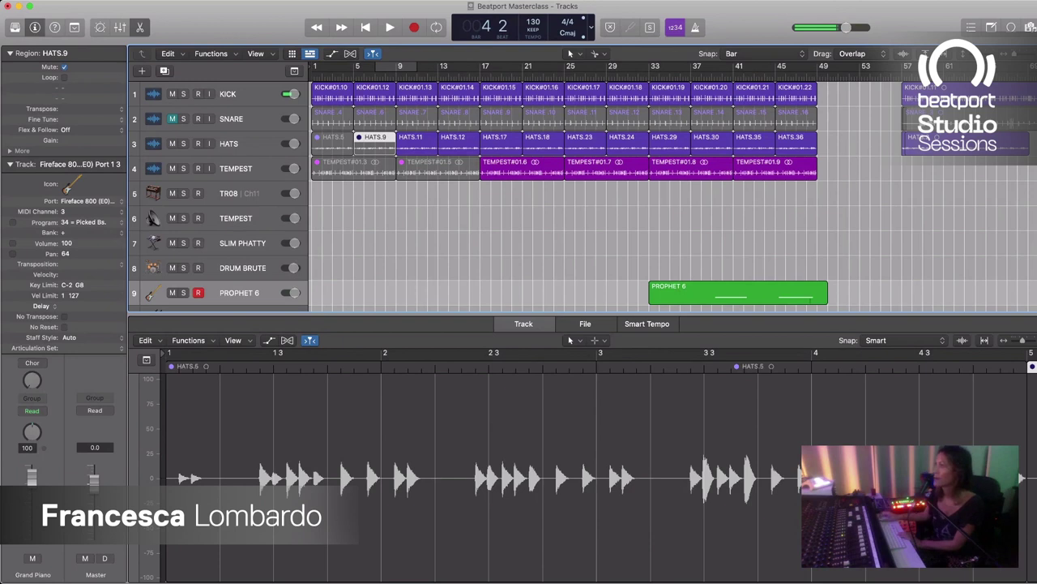
{"action": "key", "text": "space"}
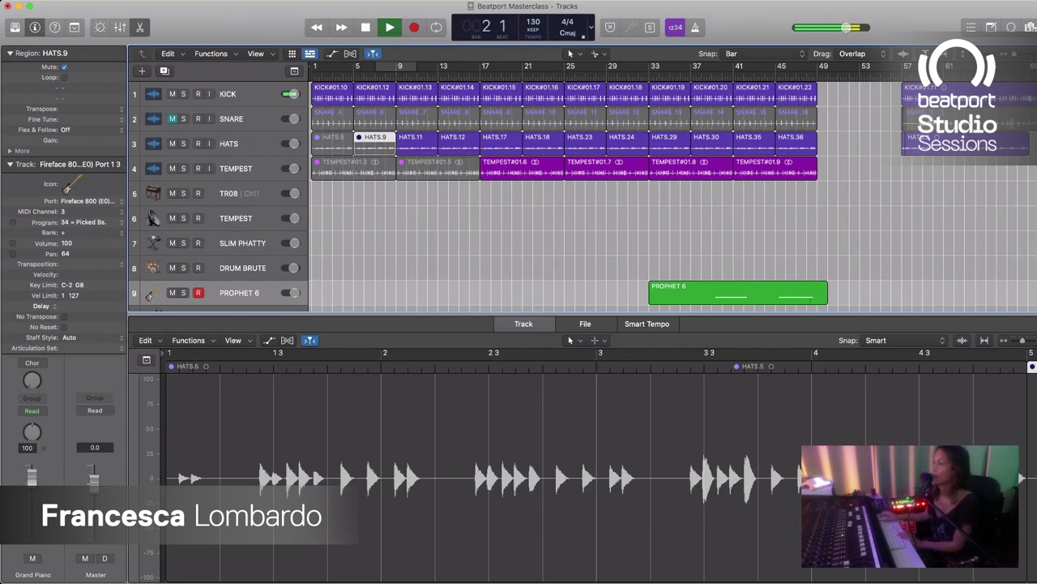
{"action": "left_click", "coordinate": [171, 119]}
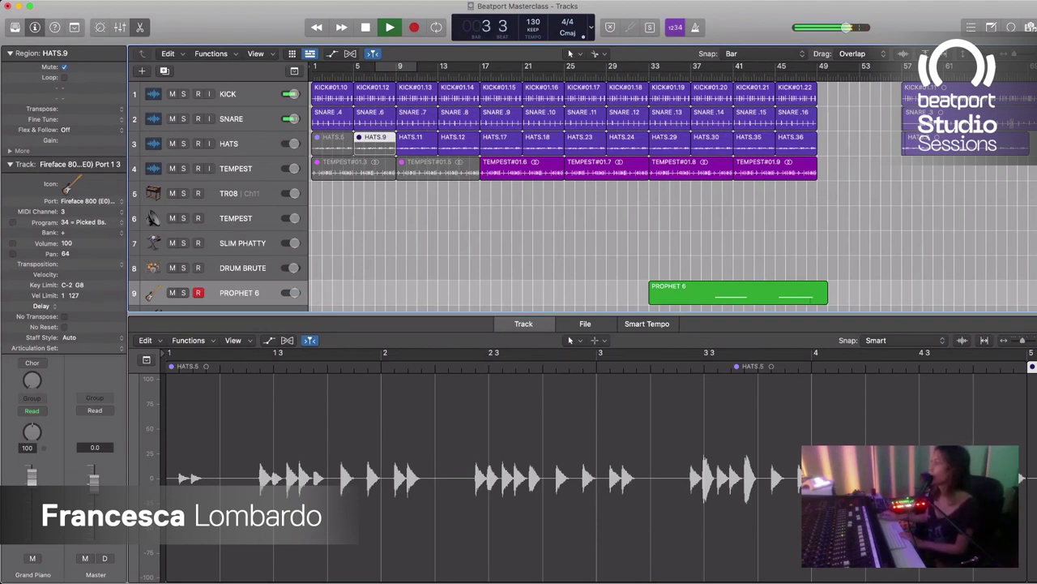
Step: Listen through the arrangement into the PROPHET 6 section, select the TEMPEST audio track, and stop playback
{"action": "scroll", "coordinate": [584, 195], "scroll_direction": "down", "scroll_amount": 5}
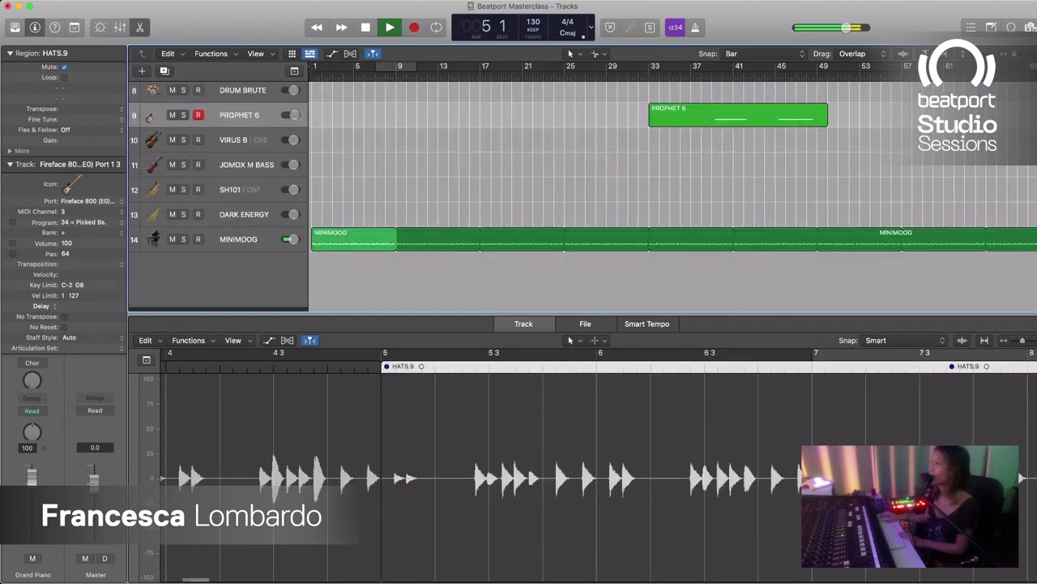
{"action": "scroll", "coordinate": [583, 195], "scroll_direction": "up", "scroll_amount": 5}
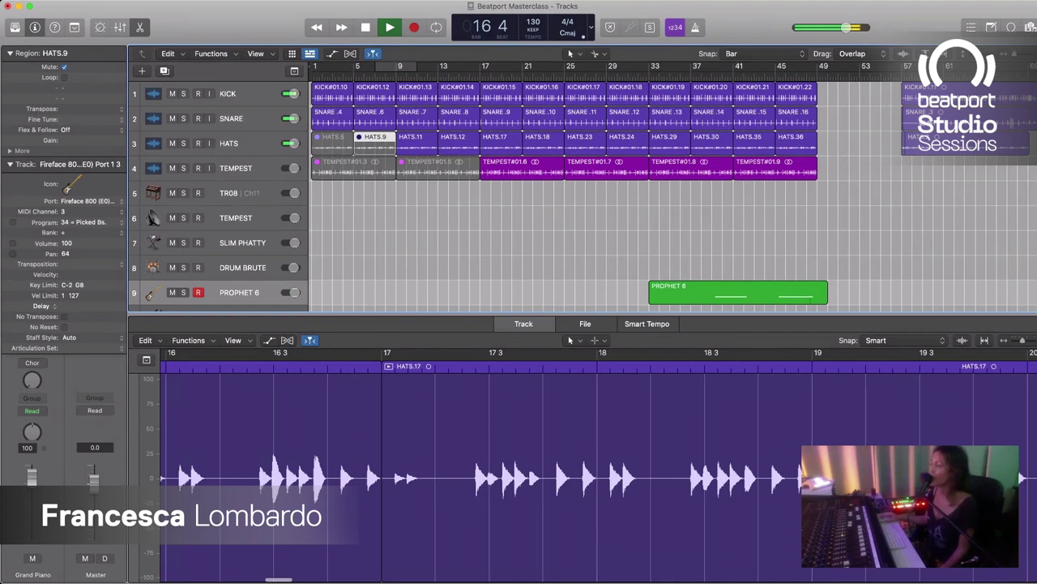
{"action": "left_click", "coordinate": [289, 168]}
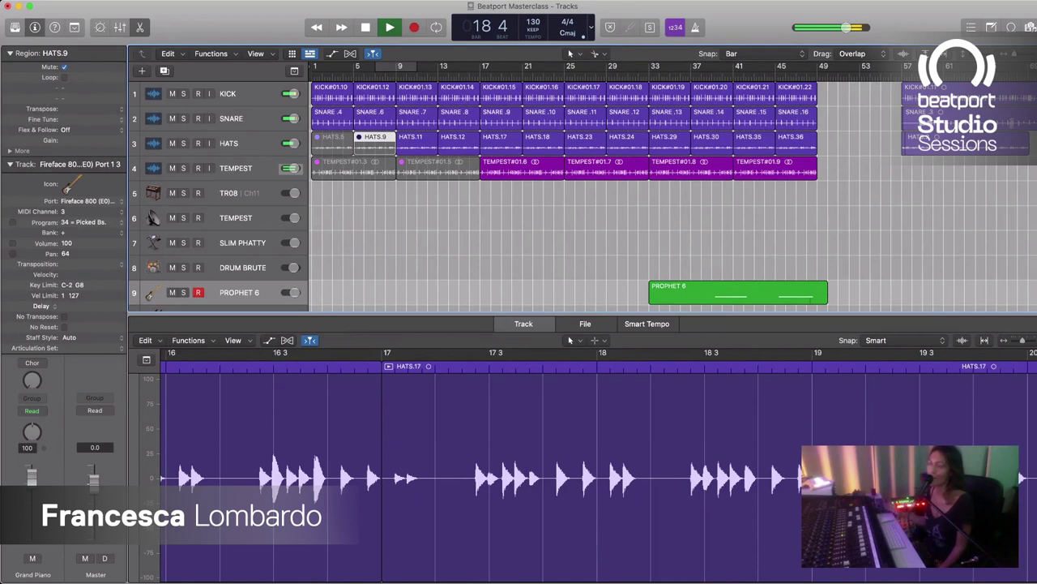
{"action": "left_click", "coordinate": [236, 168]}
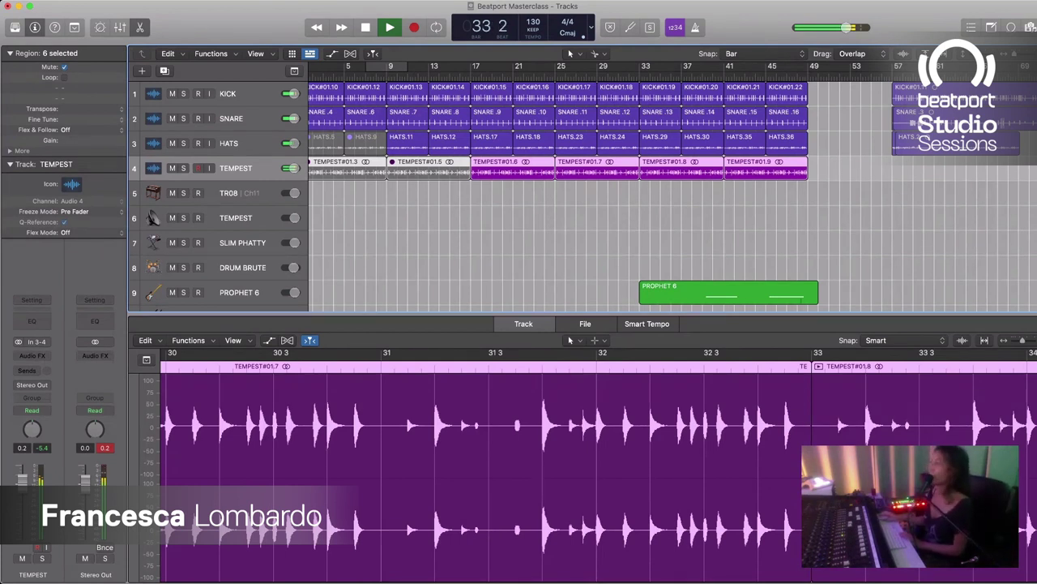
{"action": "key", "text": "space"}
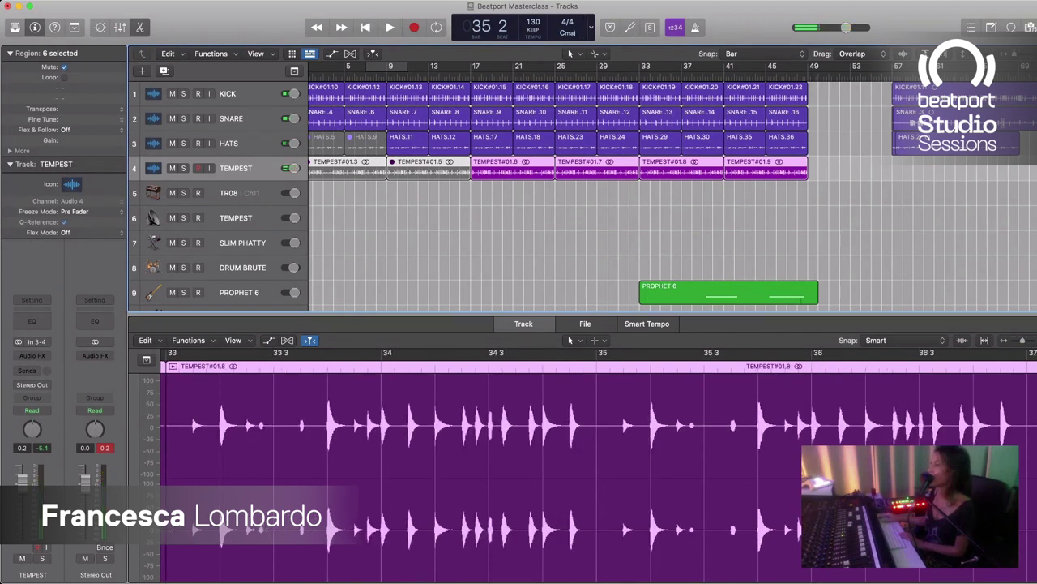
Step: Solo the SNARE track and audition the spare snare recording from bar 59
{"action": "left_click", "coordinate": [914, 74]}
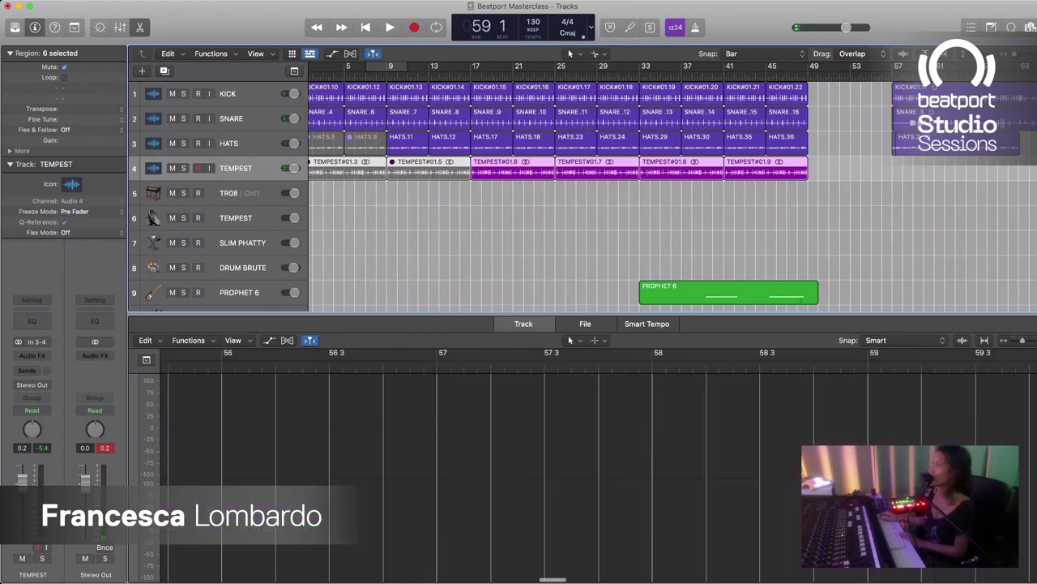
{"action": "left_click", "coordinate": [183, 118]}
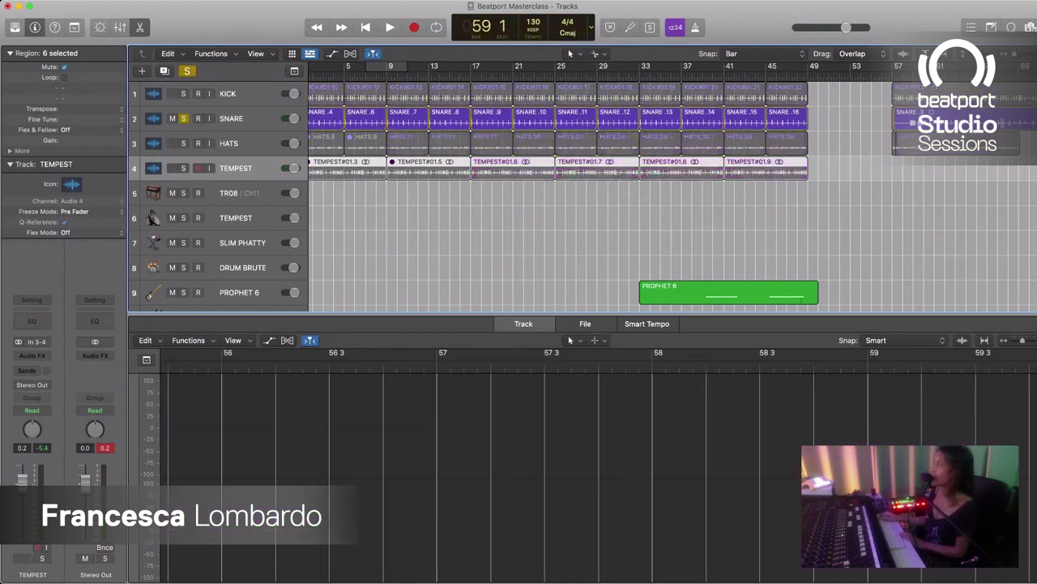
{"action": "key", "text": "space"}
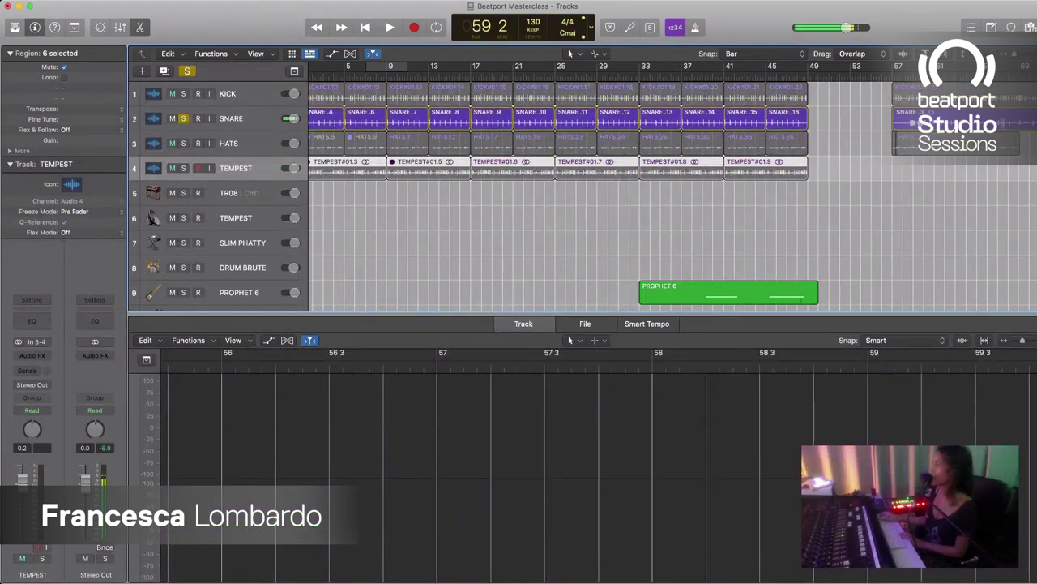
{"action": "scroll", "coordinate": [673, 196], "scroll_direction": "right", "scroll_amount": 1}
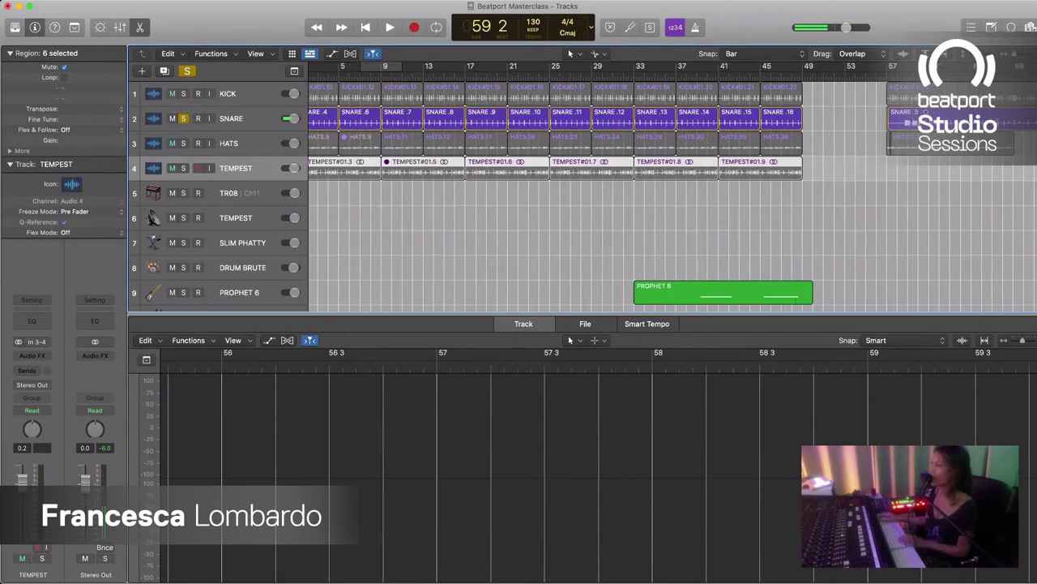
{"action": "key", "text": "super+Right"}
{"action": "key", "text": "super+Right"}
{"action": "key", "text": "super+Right"}
{"action": "scroll", "coordinate": [673, 197], "scroll_direction": "right", "scroll_amount": 10}
{"action": "scroll", "coordinate": [673, 196], "scroll_direction": "right", "scroll_amount": 6}
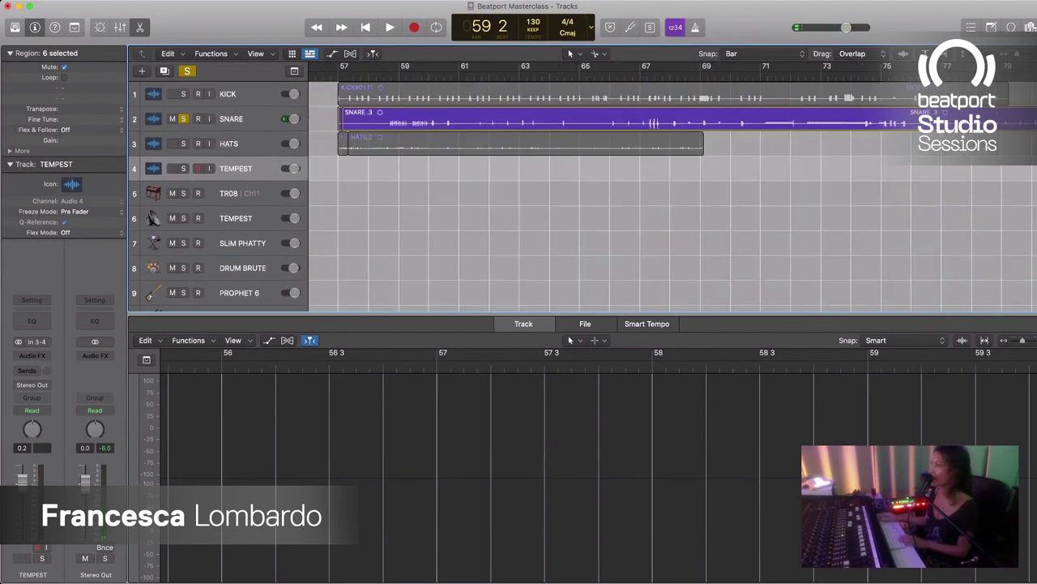
{"action": "key", "text": "space"}
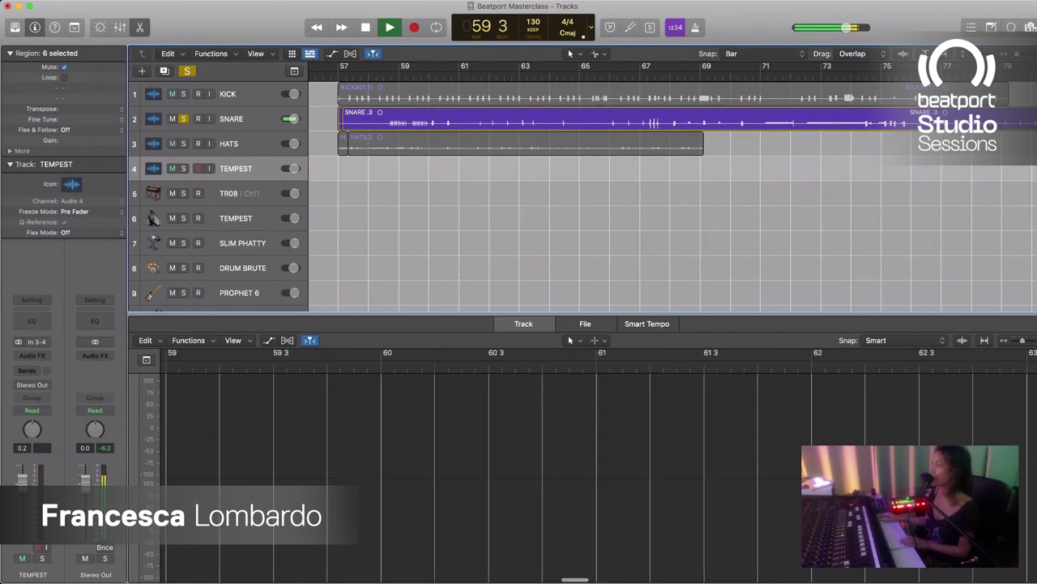
{"action": "key", "text": "space"}
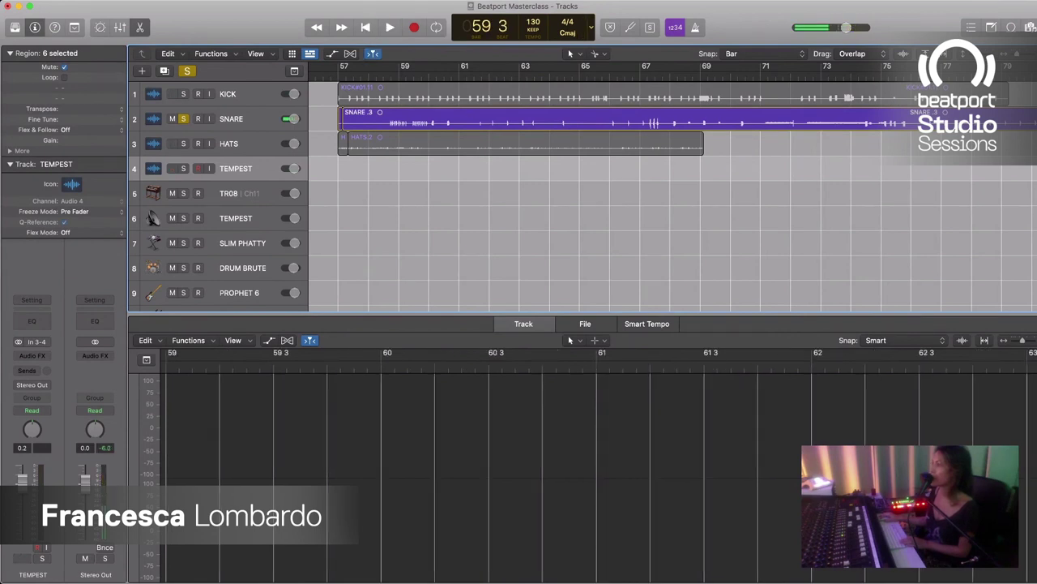
Step: Split the spare snare recording at bars 58 and 60, and select the roll between the two cuts
{"action": "left_click", "coordinate": [369, 119], "text": "super"}
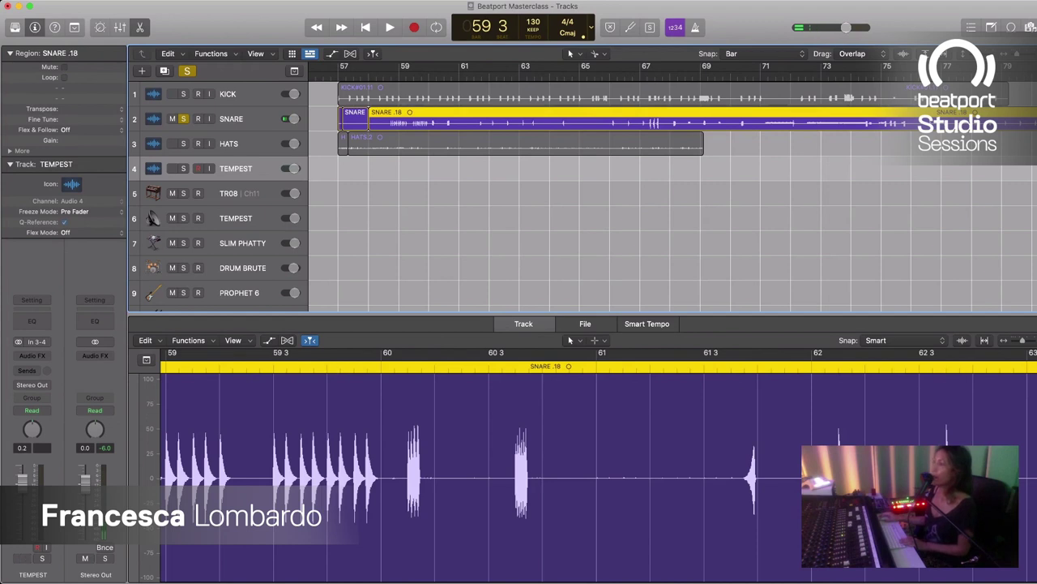
{"action": "left_click", "coordinate": [429, 119], "text": "super"}
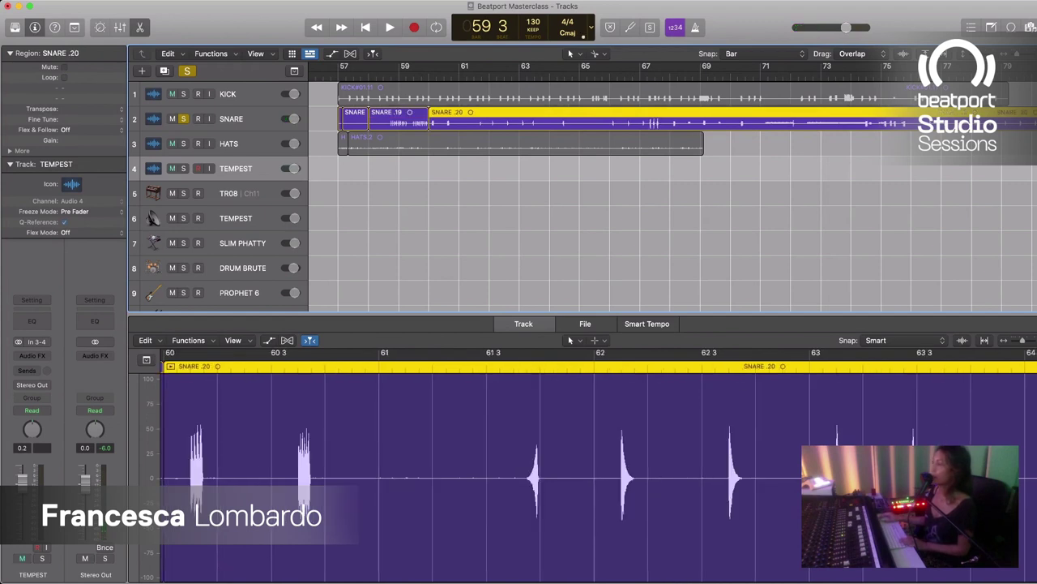
{"action": "left_click", "coordinate": [397, 119]}
{"action": "scroll", "coordinate": [397, 119], "scroll_direction": "right", "scroll_amount": 1}
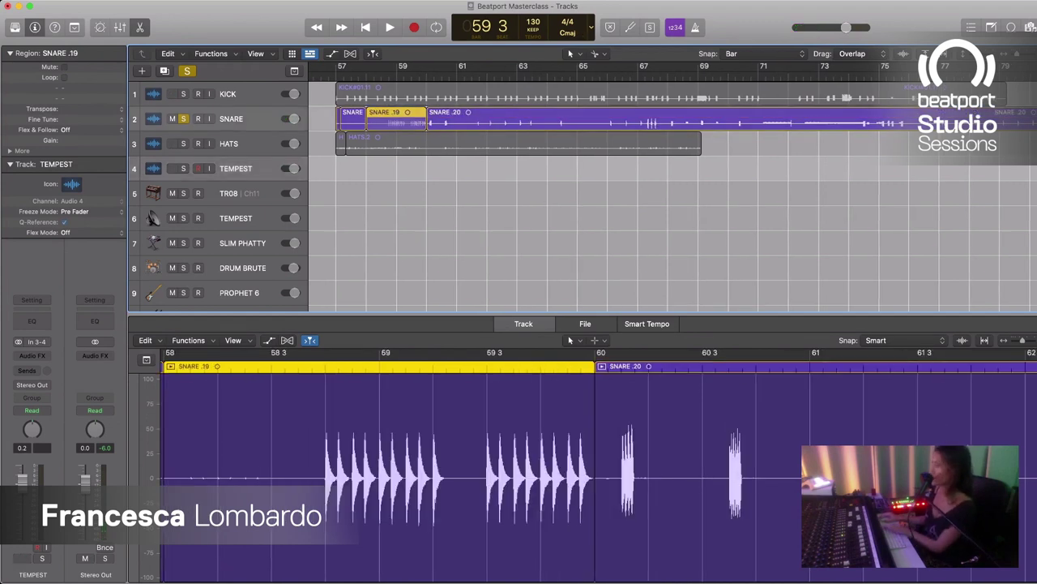
Step: Move the two-bar snare roll along the SNARE track so it starts at bar 28
{"action": "left_click_drag", "start_coordinate": [406, 120], "coordinate": [532, 119]}
{"action": "key", "text": "comma"}
{"action": "key", "text": "comma"}
{"action": "key", "text": "comma"}
{"action": "key", "text": "comma"}
{"action": "key", "text": "comma"}
{"action": "key", "text": "comma"}
{"action": "key", "text": "comma"}
{"action": "key", "text": "comma"}
{"action": "key", "text": "comma"}
{"action": "key", "text": "comma"}
{"action": "key", "text": "comma"}
{"action": "key", "text": "comma"}
{"action": "key", "text": "comma"}
{"action": "key", "text": "comma"}
{"action": "key", "text": "comma"}
{"action": "key", "text": "comma"}
{"action": "key", "text": "comma"}
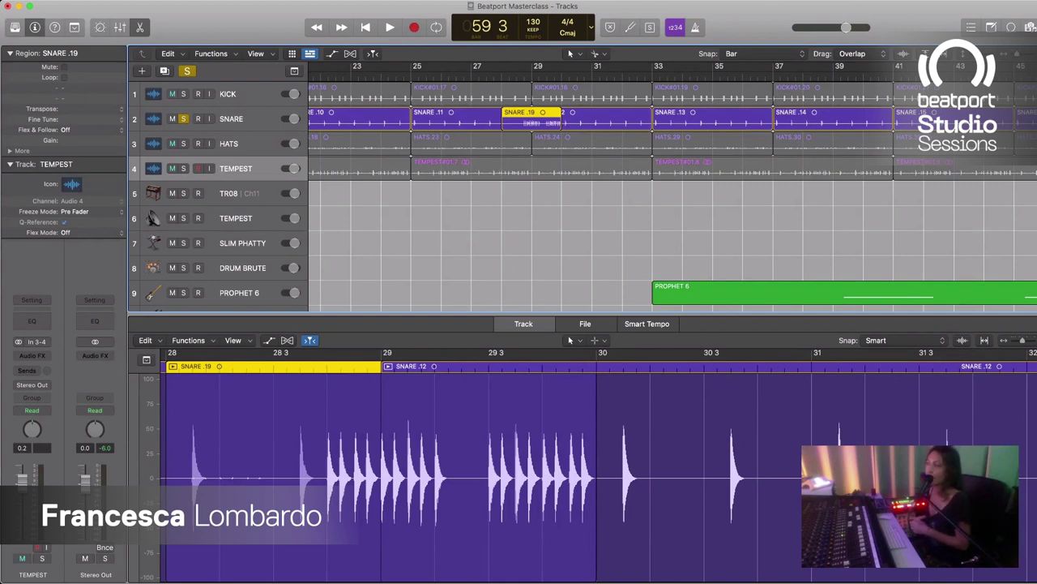
Step: Compare the regular snare region at bar 5 with the snare roll at bar 28, leaving the roll selected
{"action": "key", "text": "super+Left"}
{"action": "key", "text": "super+Left"}
{"action": "key", "text": "super+Left"}
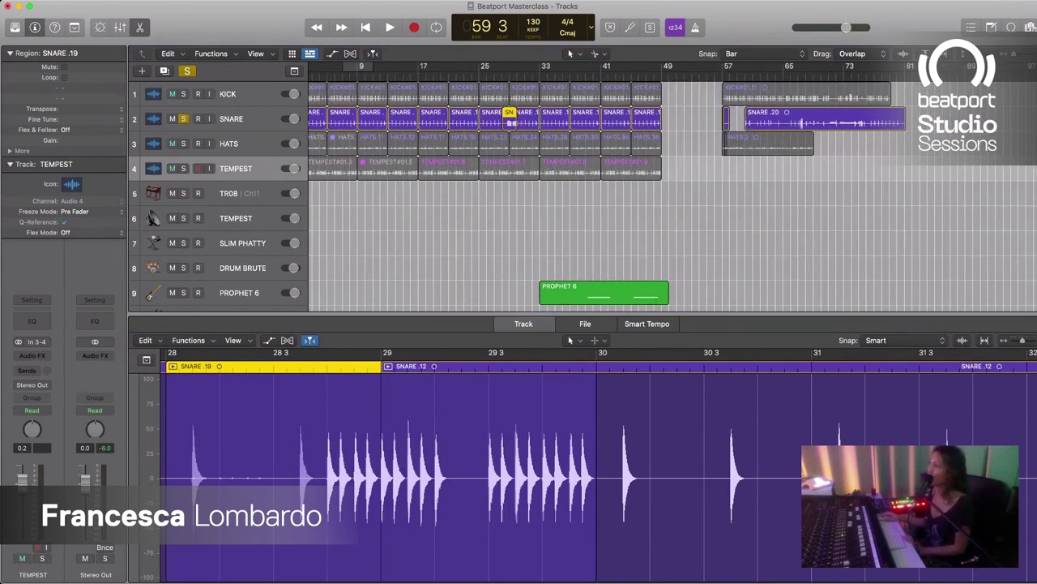
{"action": "scroll", "coordinate": [673, 194], "scroll_direction": "left", "scroll_amount": 2}
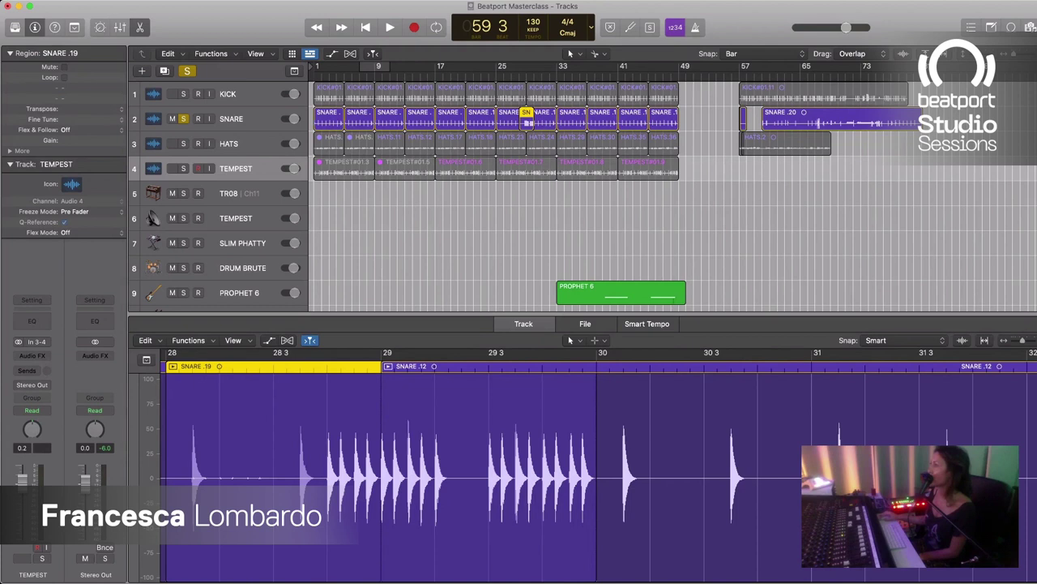
{"action": "left_click", "coordinate": [359, 117]}
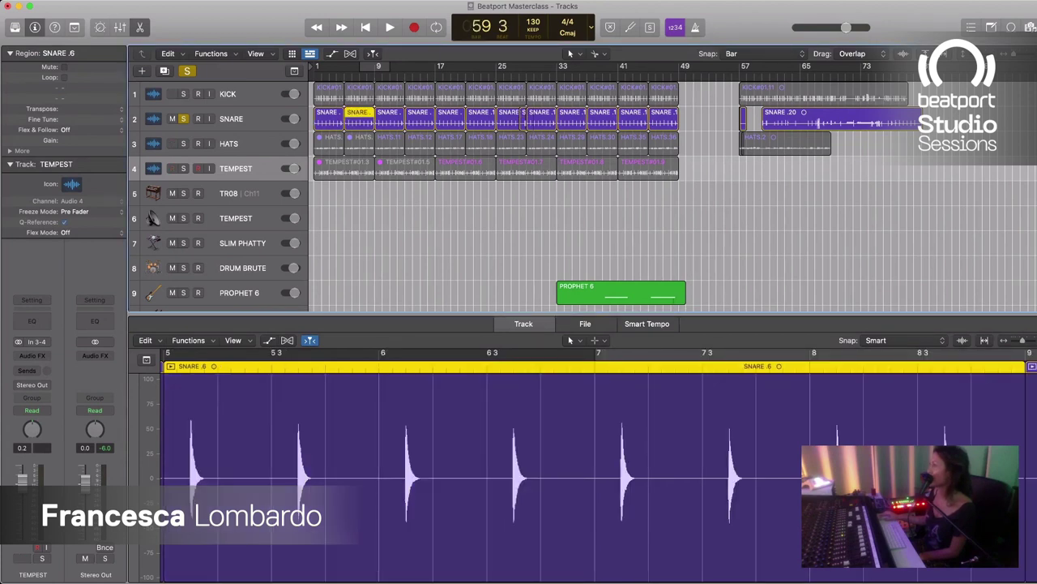
{"action": "left_click", "coordinate": [523, 118]}
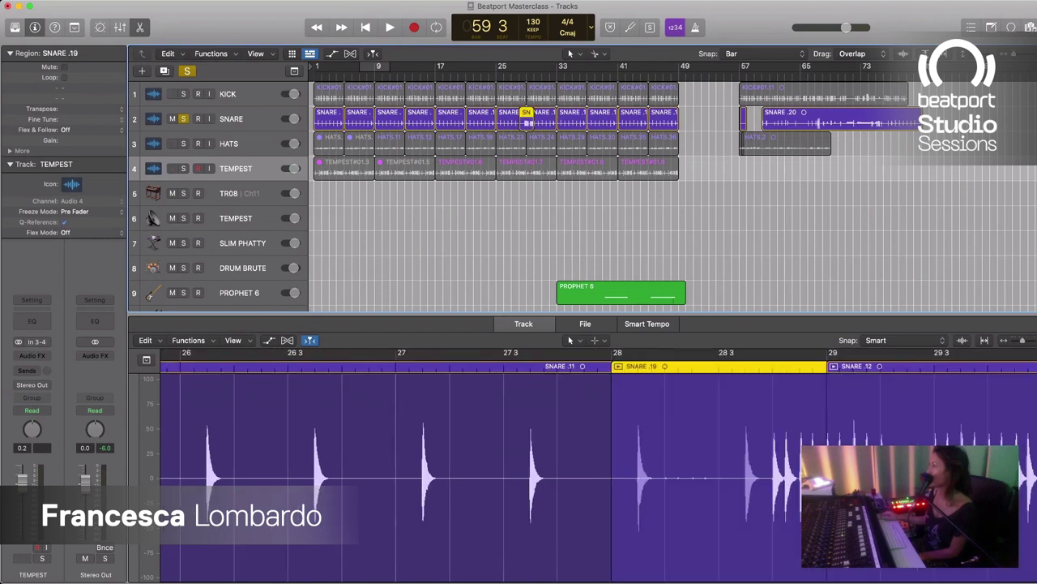
Step: Move the two-bar snare roll along the SNARE track so it starts at bar 32
{"action": "left_click", "coordinate": [538, 117]}
{"action": "left_click_drag", "start_coordinate": [555, 124], "coordinate": [557, 123]}
{"action": "left_click", "coordinate": [525, 122]}
Step: Turn off the SNARE solo and play the arrangement from bar 1 through the snare roll at bar 32
{"action": "key", "text": "Return"}
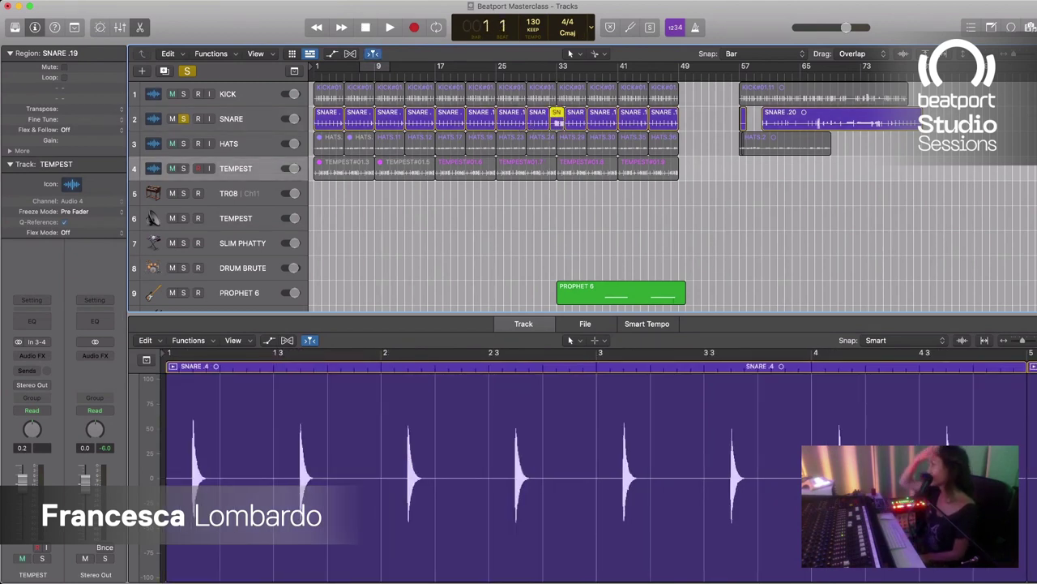
{"action": "key", "text": "ctrl+s"}
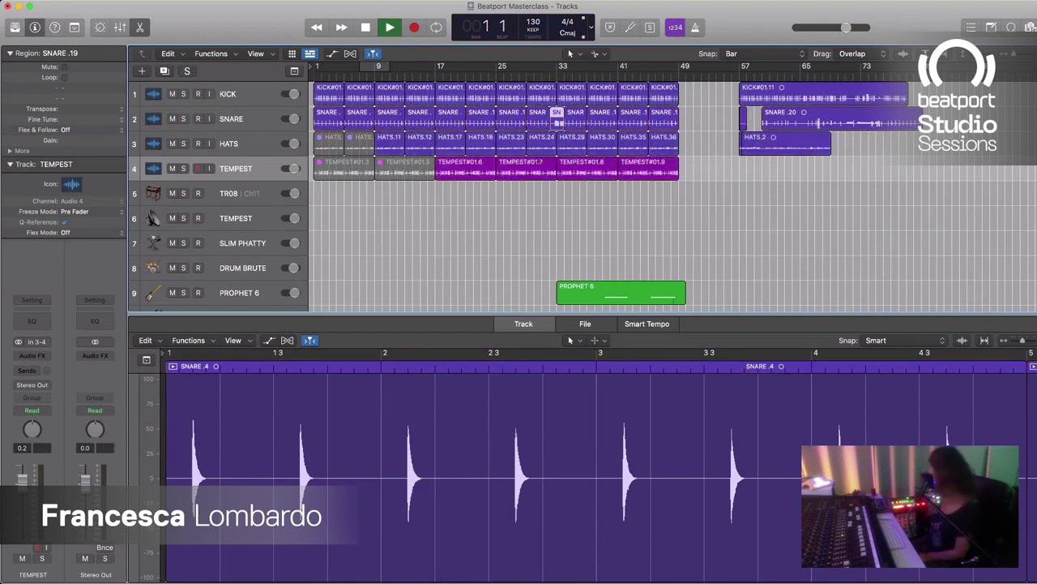
{"action": "key", "text": "space"}
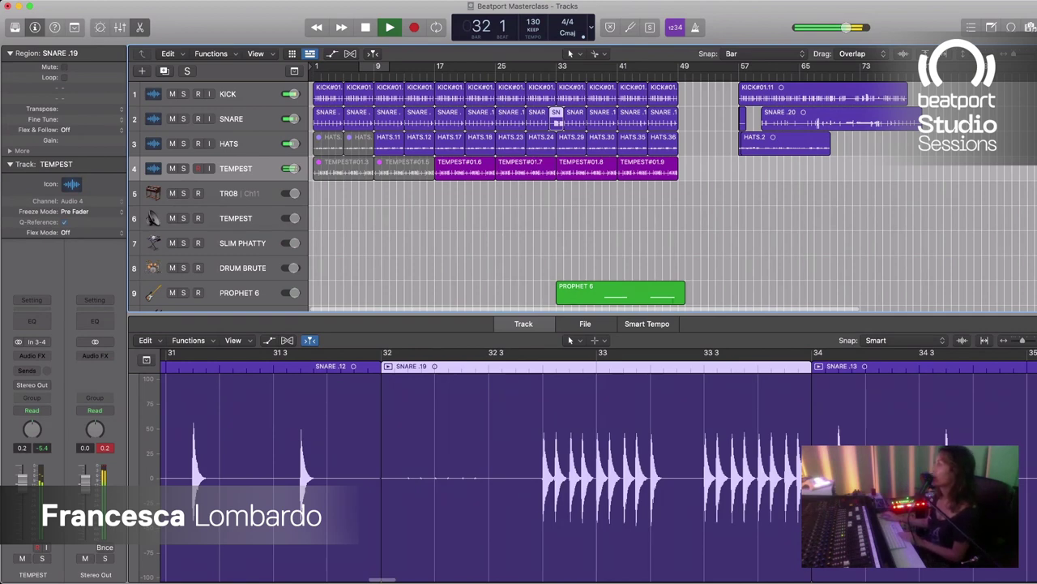
{"action": "key", "text": "space"}
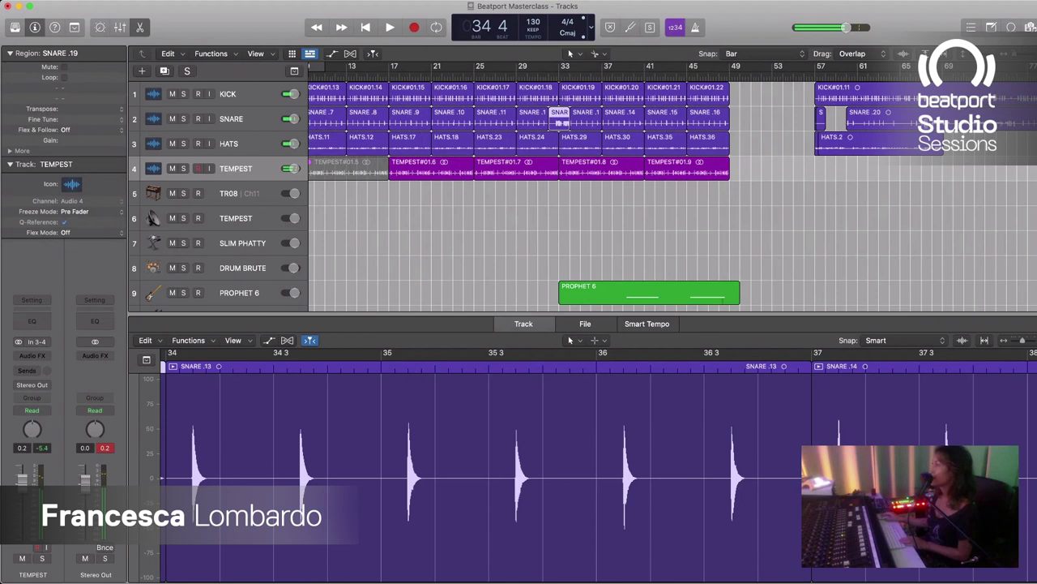
Step: Split the snare roll at bar 33, delete its second half, and extend the following snare region back to bar 33
{"action": "key", "text": "super+Right"}
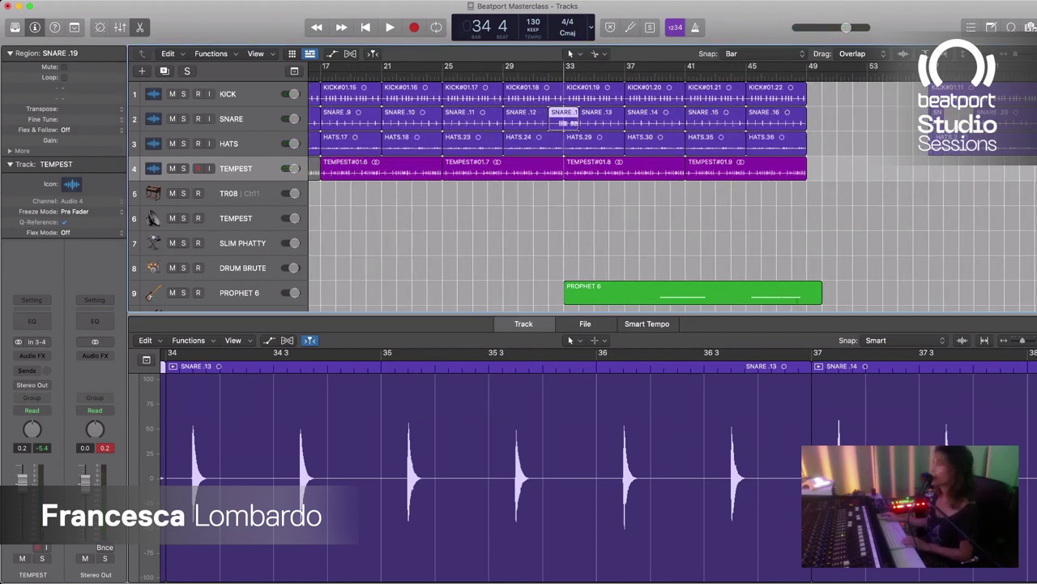
{"action": "left_click", "coordinate": [571, 122], "text": "super"}
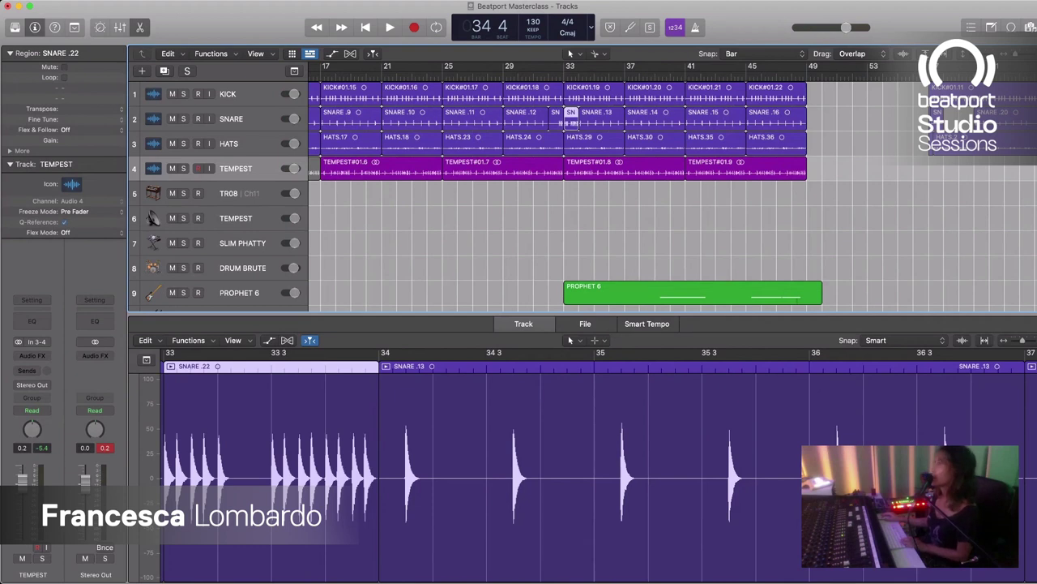
{"action": "key", "text": "super+z"}
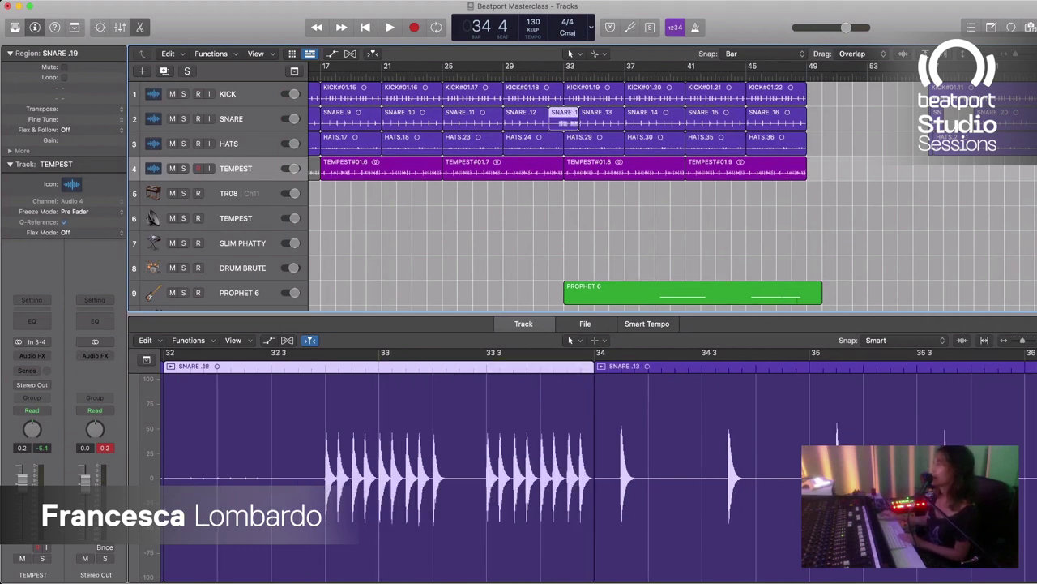
{"action": "left_click", "coordinate": [572, 123], "text": "super"}
{"action": "key", "text": "BackSpace"}
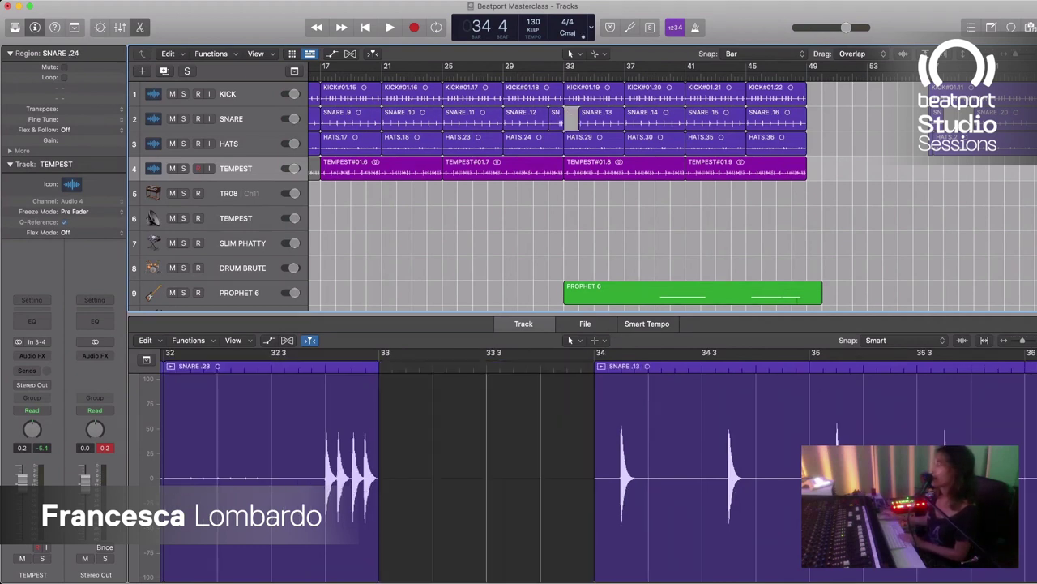
{"action": "left_click_drag", "start_coordinate": [579, 123], "coordinate": [565, 123]}
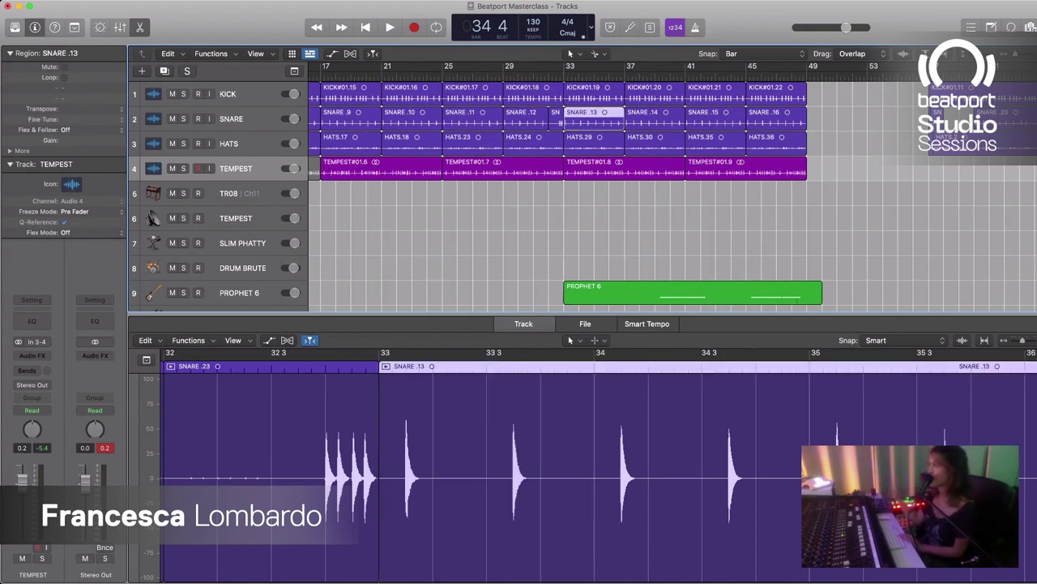
Step: Audition the shortened snare roll leading into bar 33, cycling bars 29 to 37
{"action": "key", "text": "comma"}
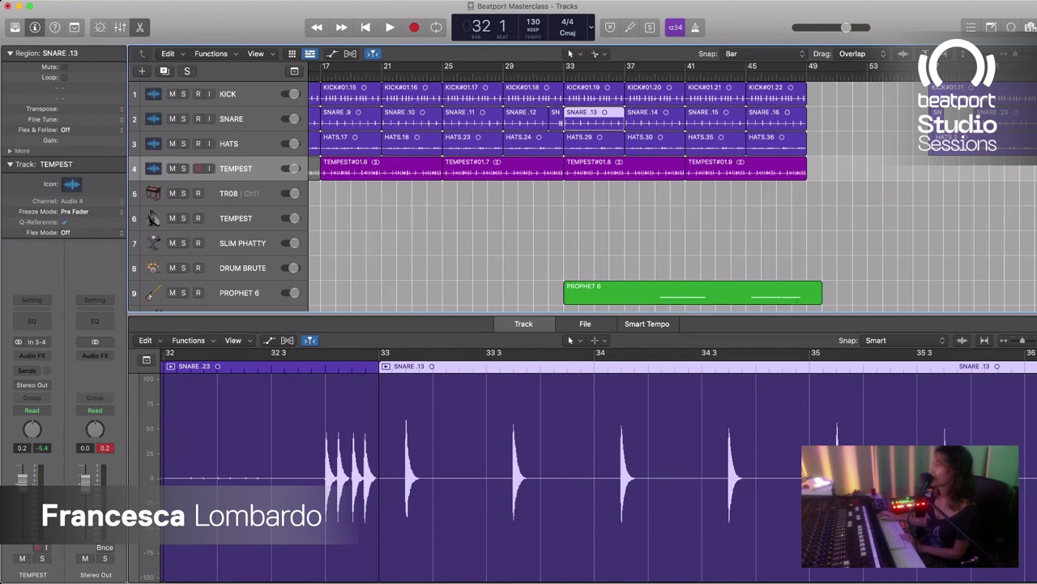
{"action": "key", "text": "space"}
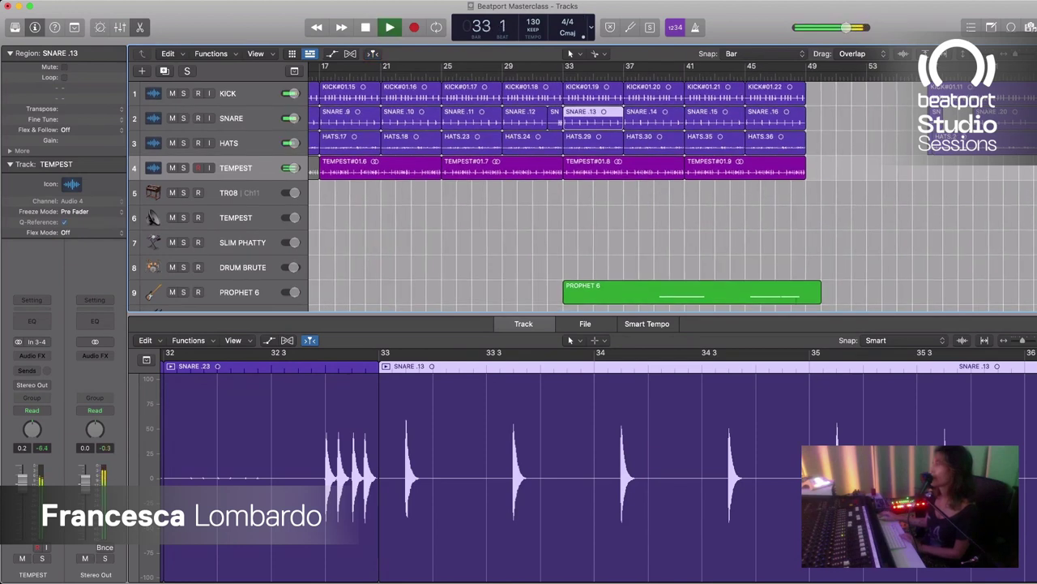
{"action": "key", "text": "space"}
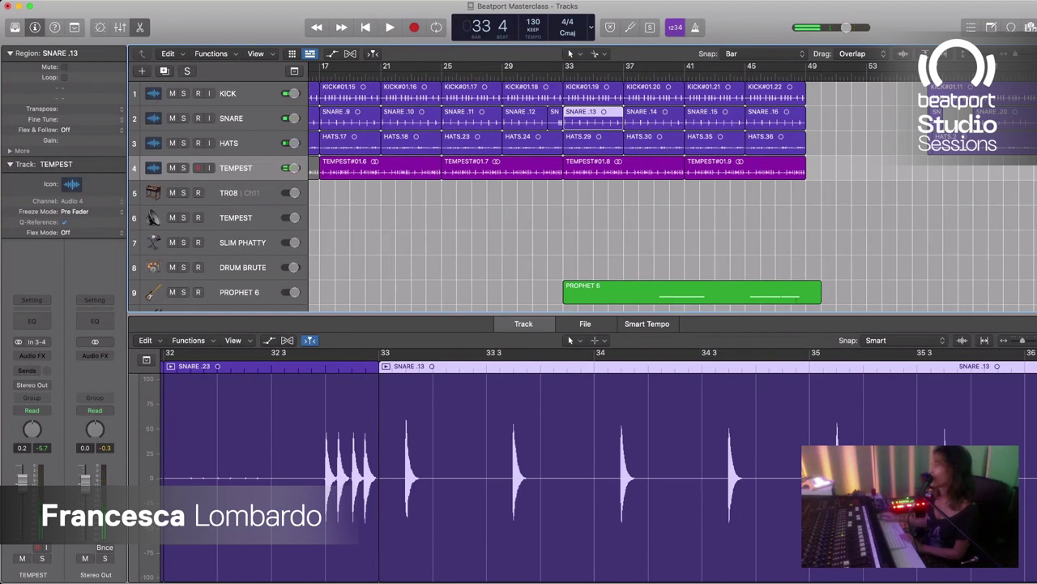
{"action": "key", "text": "c"}
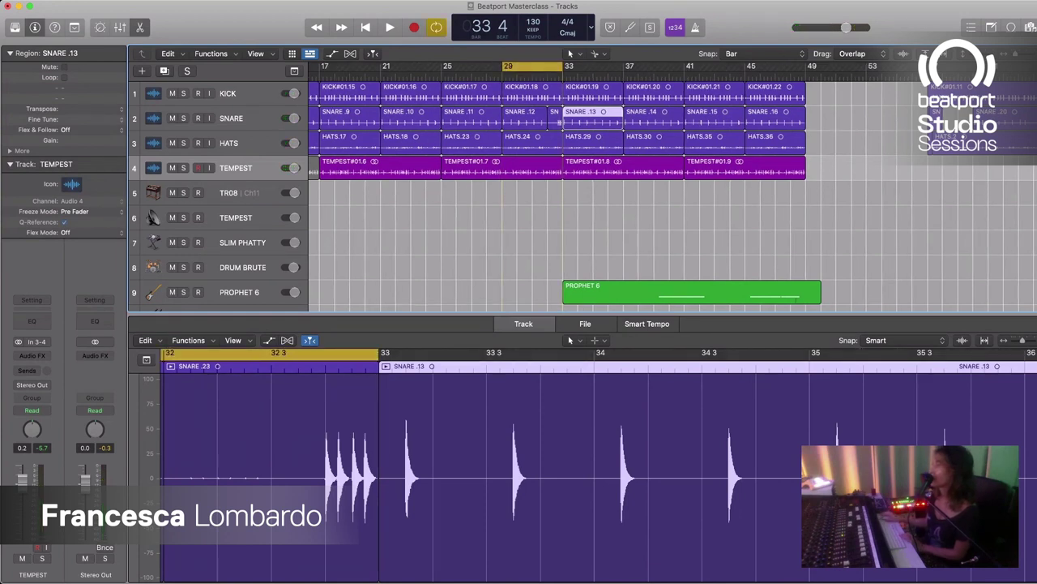
{"action": "key", "text": "space"}
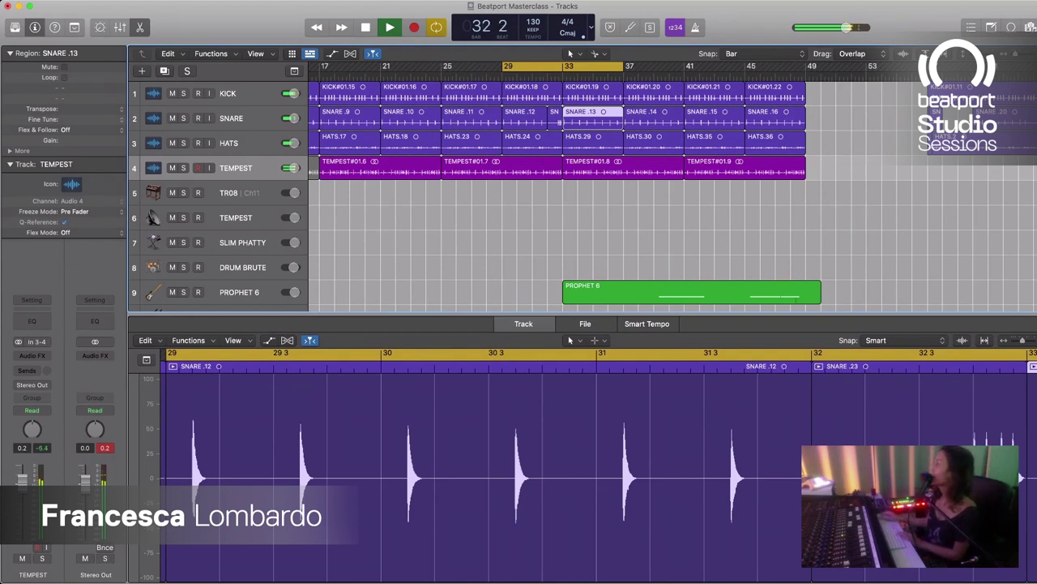
{"action": "key", "text": "space"}
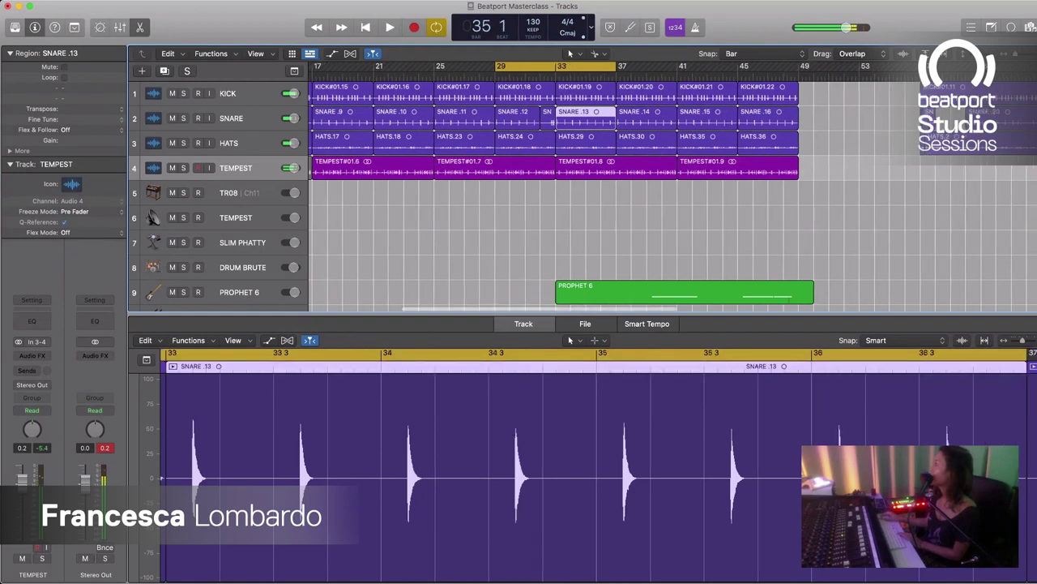
{"action": "left_click", "coordinate": [984, 117]}
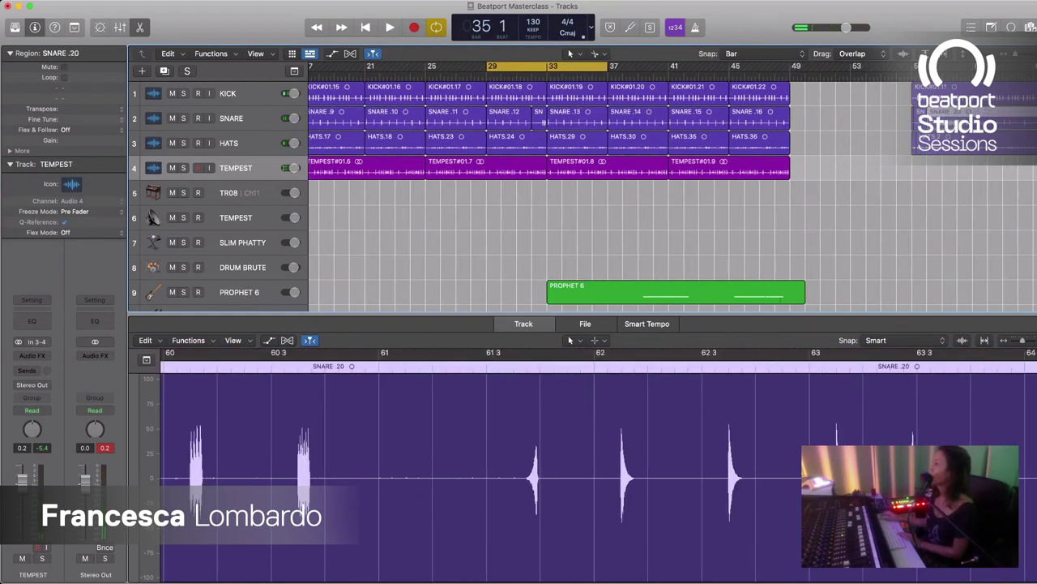
{"action": "key", "text": "c"}
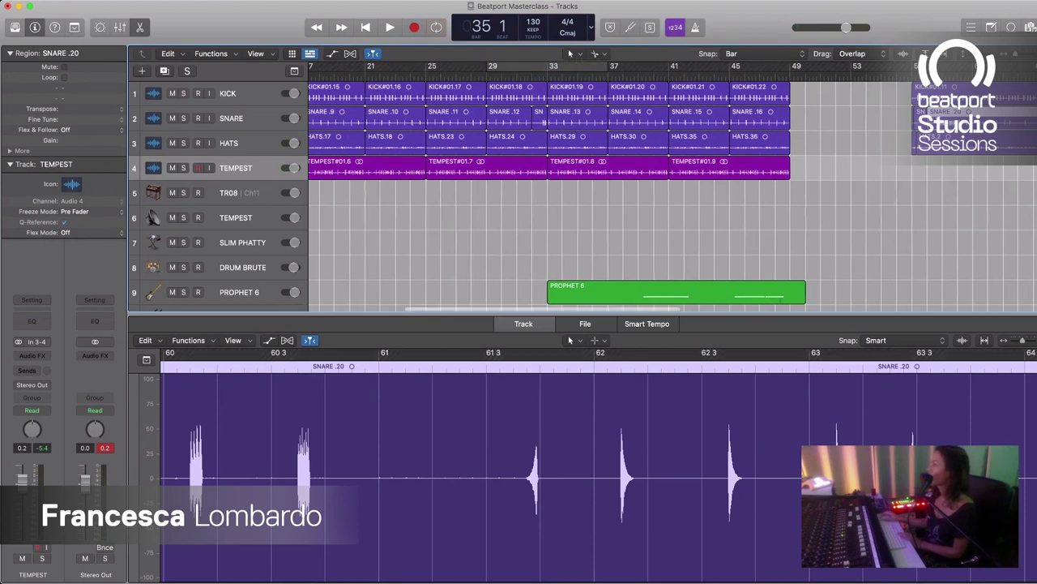
Step: Shorten the SNARE region that starts at bar 37 so it ends at bar 39
{"action": "scroll", "coordinate": [672, 187], "scroll_direction": "left", "scroll_amount": 1}
{"action": "key", "text": "super+Left"}
{"action": "key", "text": "super+Left"}
{"action": "key", "text": "super+Left"}
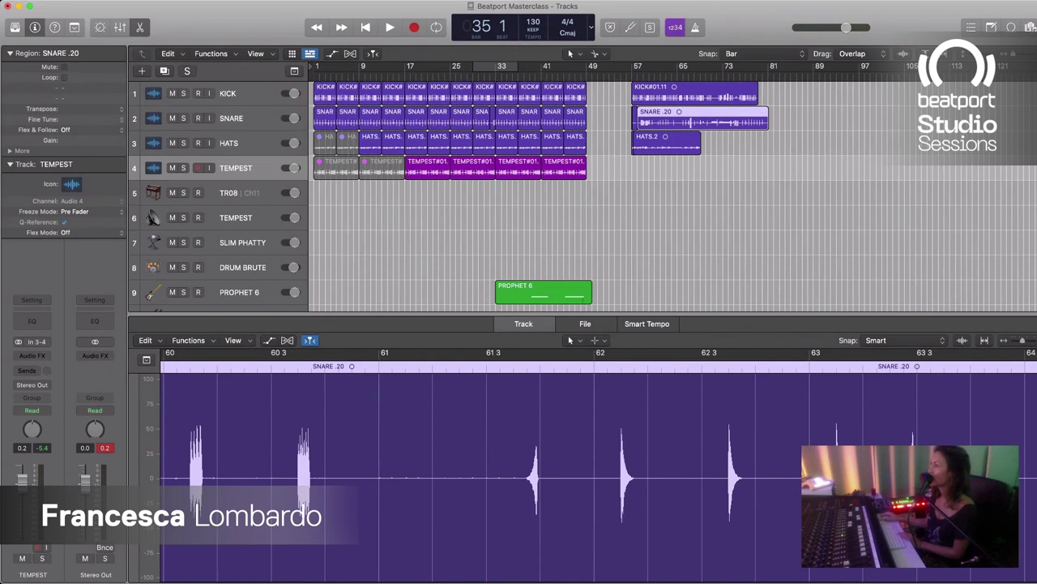
{"action": "left_click", "coordinate": [529, 118]}
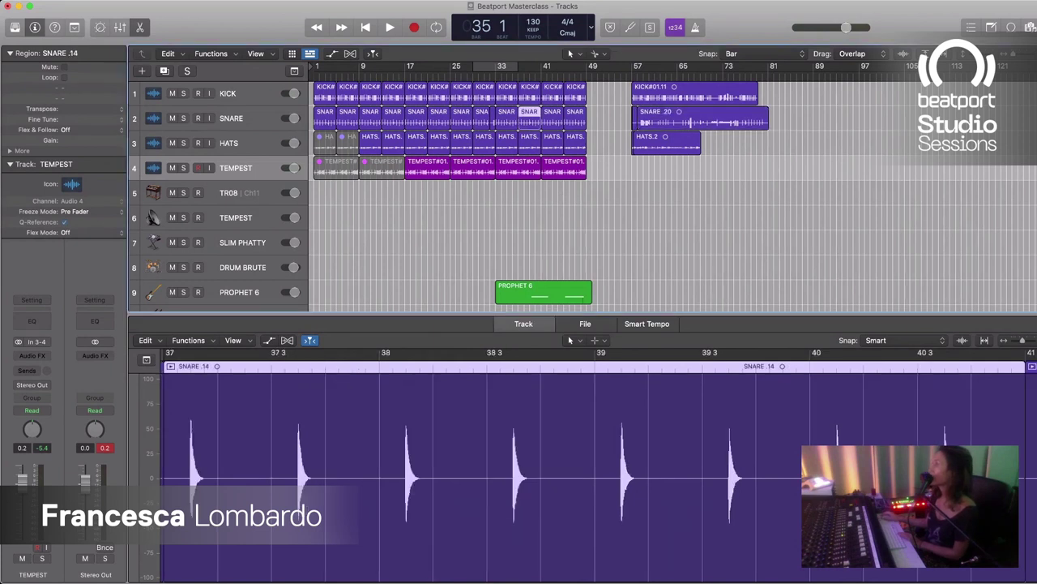
{"action": "key", "text": "super+Right"}
{"action": "key", "text": "super+Right"}
{"action": "key", "text": "super+Right"}
{"action": "key", "text": "super+Right"}
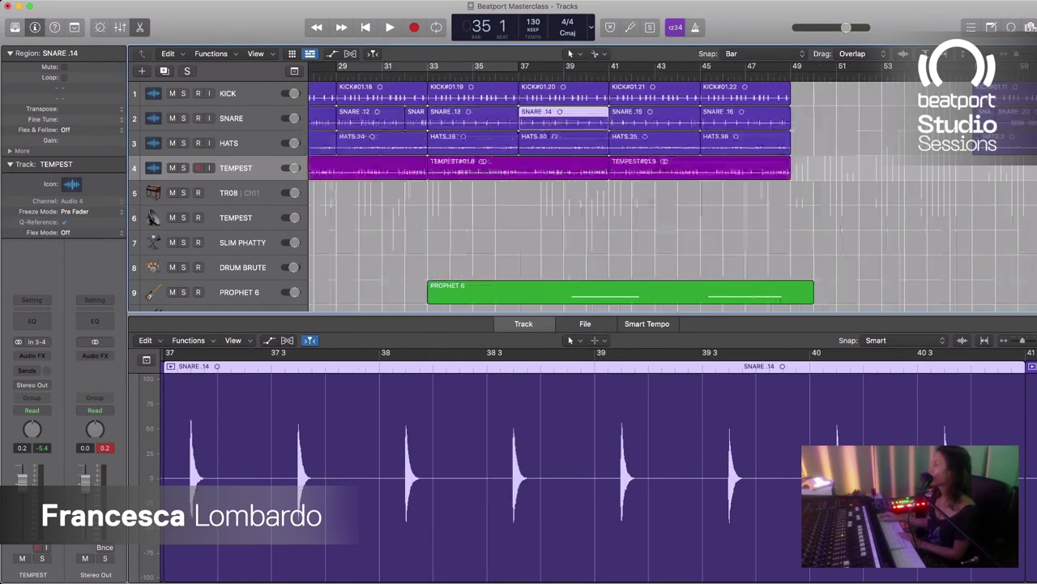
{"action": "left_click_drag", "start_coordinate": [608, 117], "coordinate": [564, 117]}
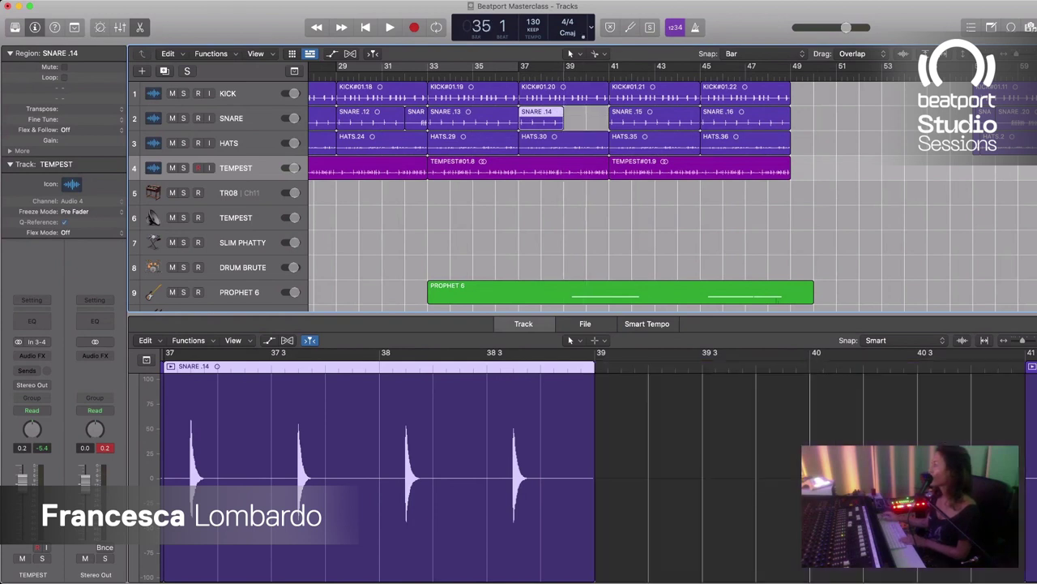
Step: Split the spare snare recording at bar 60 and copy the two-bar roll before the cut to bar 39
{"action": "left_click", "coordinate": [1013, 118]}
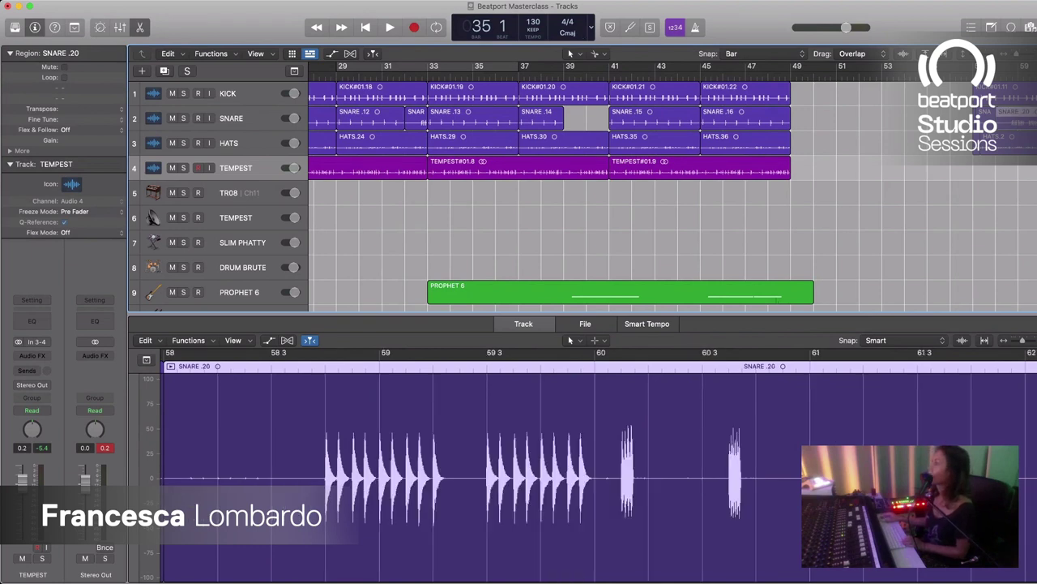
{"action": "mouse_move", "coordinate": [1013, 117]}
{"action": "left_mouse_down"}
{"action": "mouse_move", "coordinate": [605, 117]}
{"action": "mouse_move", "coordinate": [1008, 138]}
{"action": "mouse_move", "coordinate": [1013, 118]}
{"action": "left_mouse_up"}
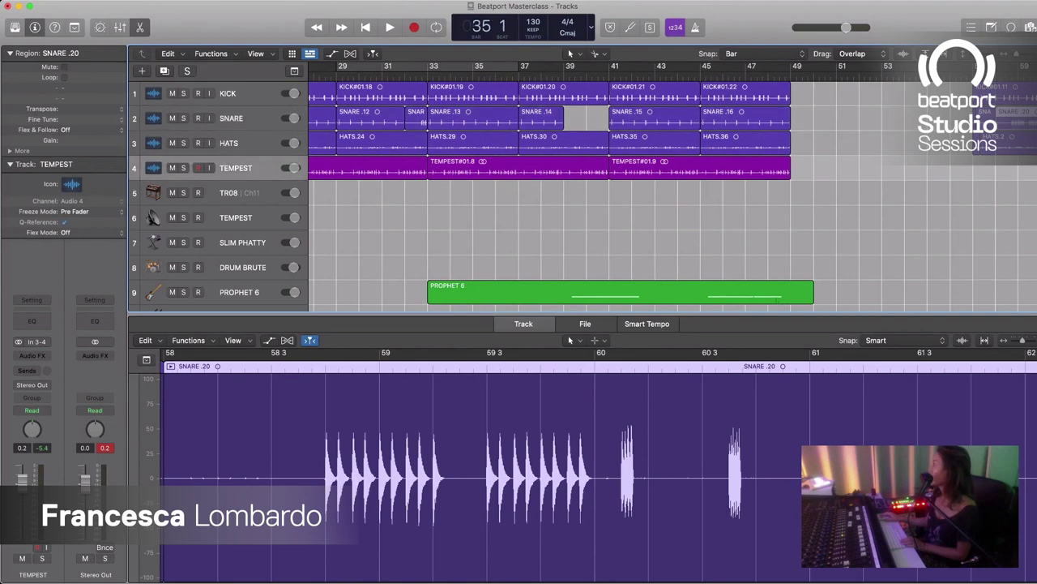
{"action": "scroll", "coordinate": [672, 194], "scroll_direction": "right", "scroll_amount": 2}
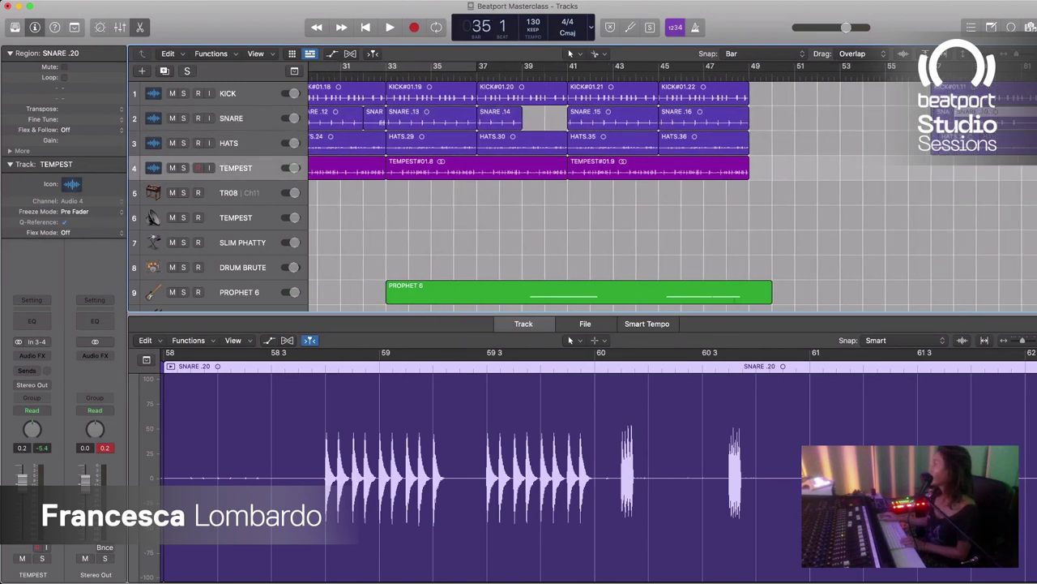
{"action": "left_click", "coordinate": [999, 117], "text": "super"}
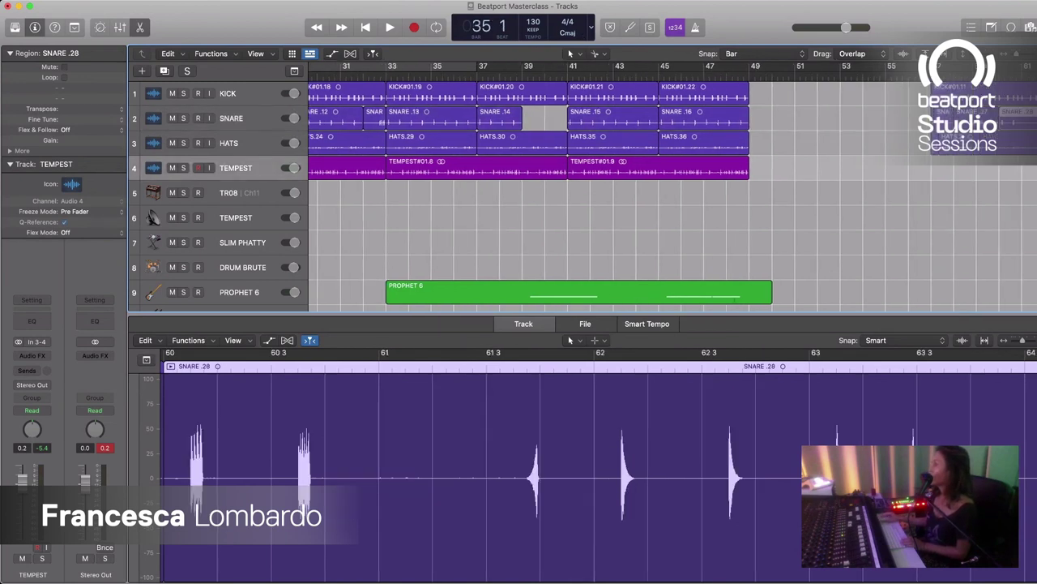
{"action": "left_click", "coordinate": [972, 117]}
{"action": "left_click_drag", "start_coordinate": [973, 117], "coordinate": [544, 117]}
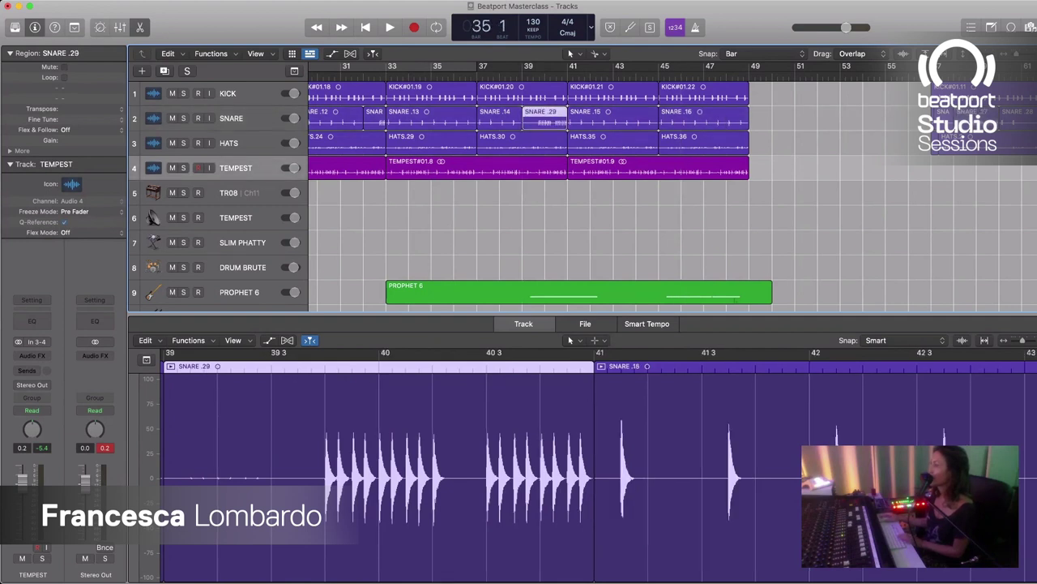
Step: Audition the start of the Prophet 6 section and the snare roll at bar 39, with the cycle extended to bar 43
{"action": "key", "text": "c"}
{"action": "key", "text": "space"}
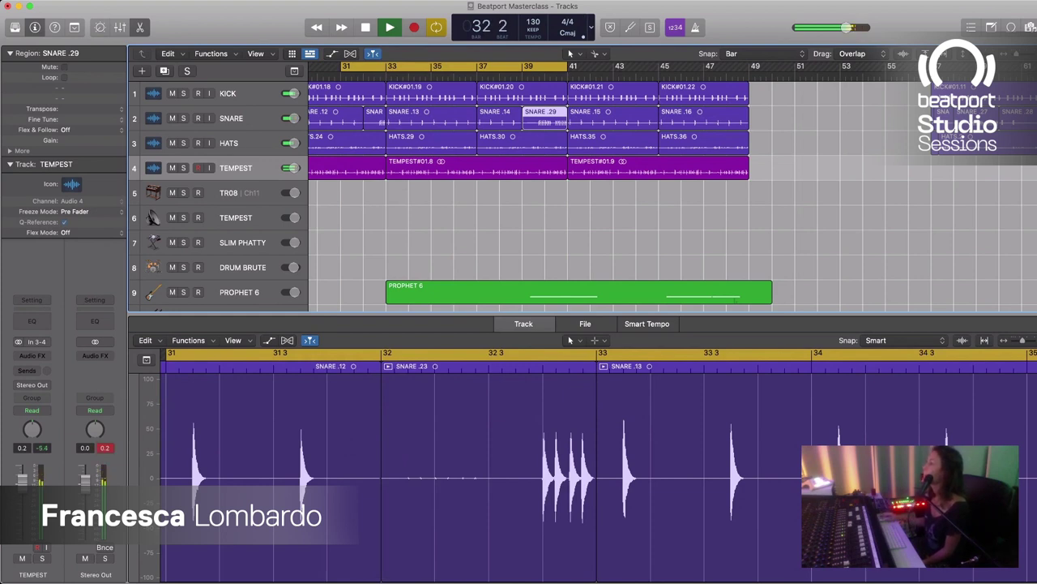
{"action": "scroll", "coordinate": [527, 194], "scroll_direction": "down", "scroll_amount": 1}
{"action": "scroll", "coordinate": [526, 195], "scroll_direction": "down", "scroll_amount": 1}
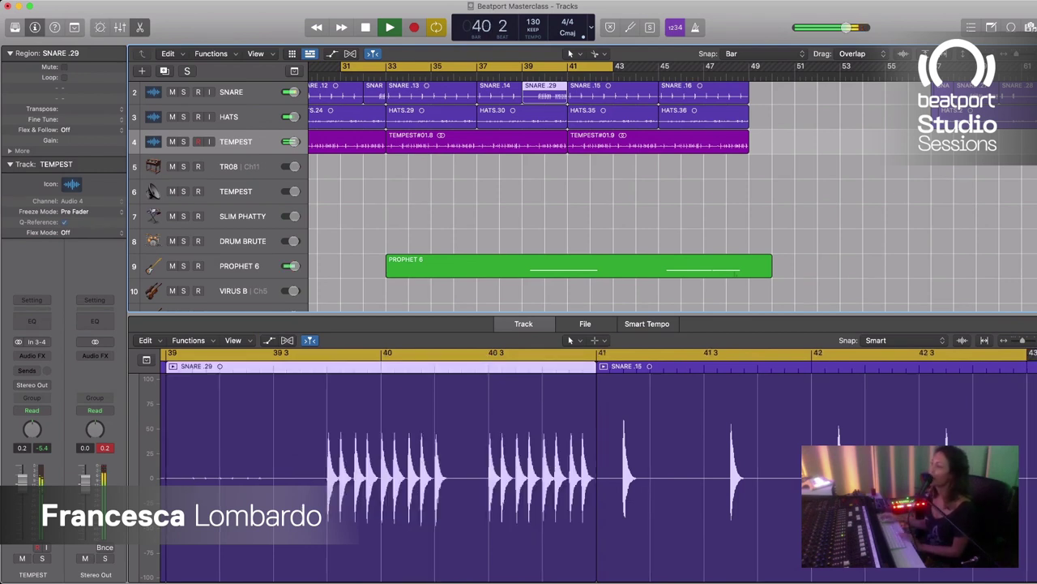
{"action": "key", "text": "space"}
{"action": "scroll", "coordinate": [735, 274], "scroll_direction": "up", "scroll_amount": 1}
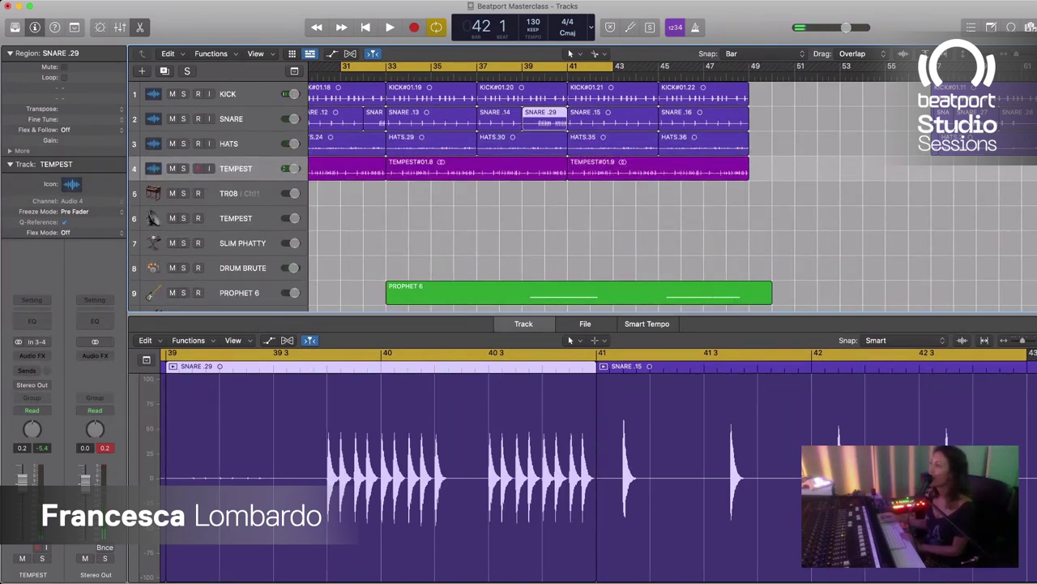
{"action": "key", "text": "space"}
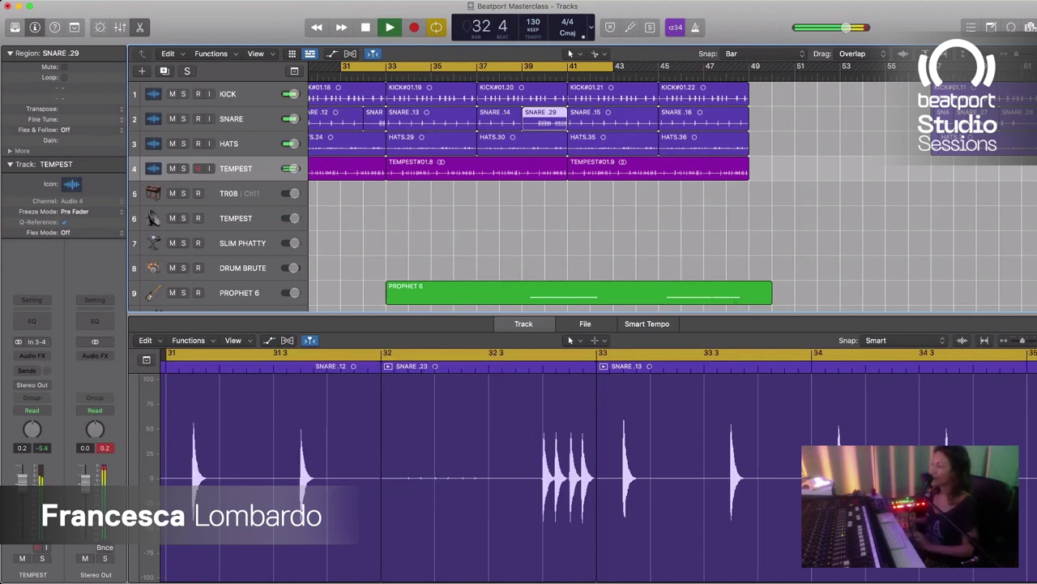
{"action": "key", "text": "space"}
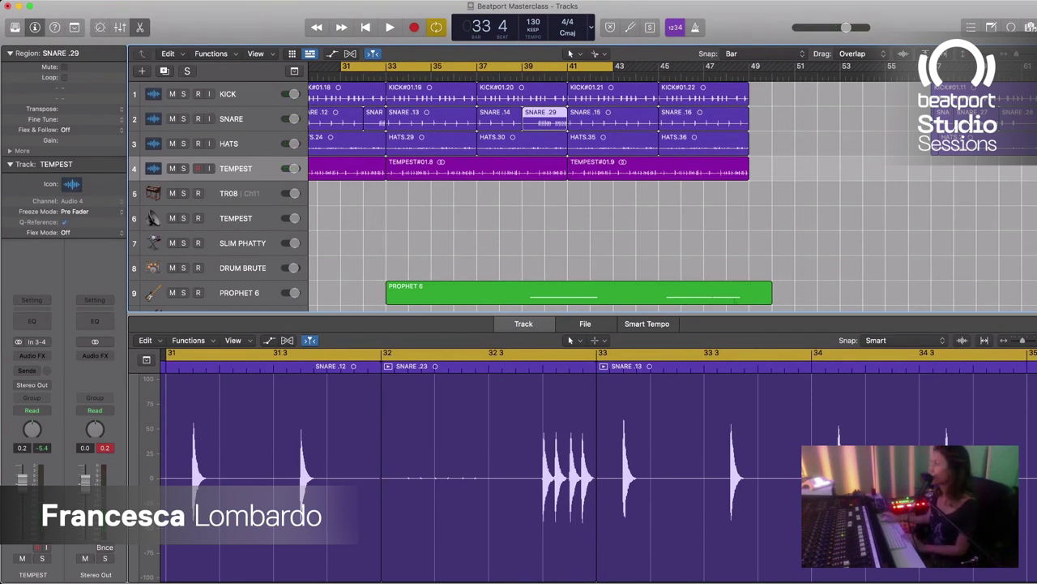
Step: Set the cycle range over the spare kick, snare and hats recordings from bar 57 and play them
{"action": "scroll", "coordinate": [527, 187], "scroll_direction": "right", "scroll_amount": 3}
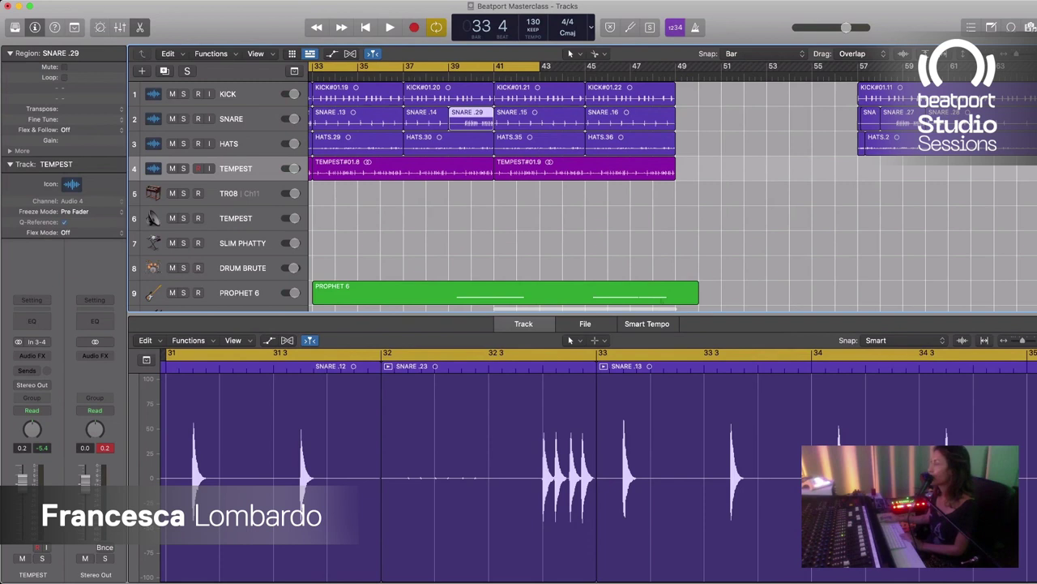
{"action": "scroll", "coordinate": [527, 186], "scroll_direction": "right", "scroll_amount": 8}
{"action": "scroll", "coordinate": [527, 186], "scroll_direction": "right", "scroll_amount": 5}
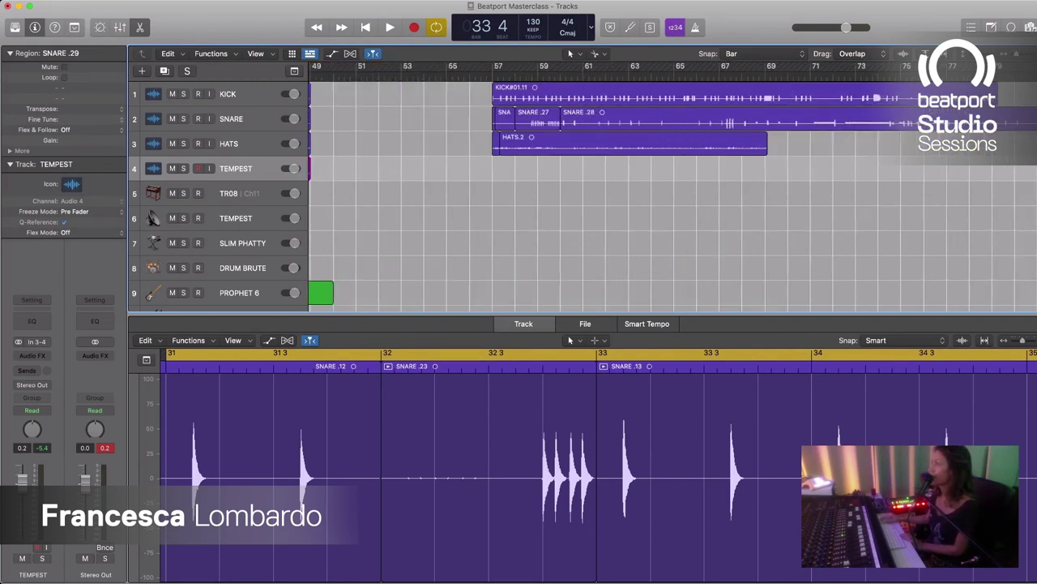
{"action": "left_click_drag", "start_coordinate": [492, 67], "coordinate": [605, 66]}
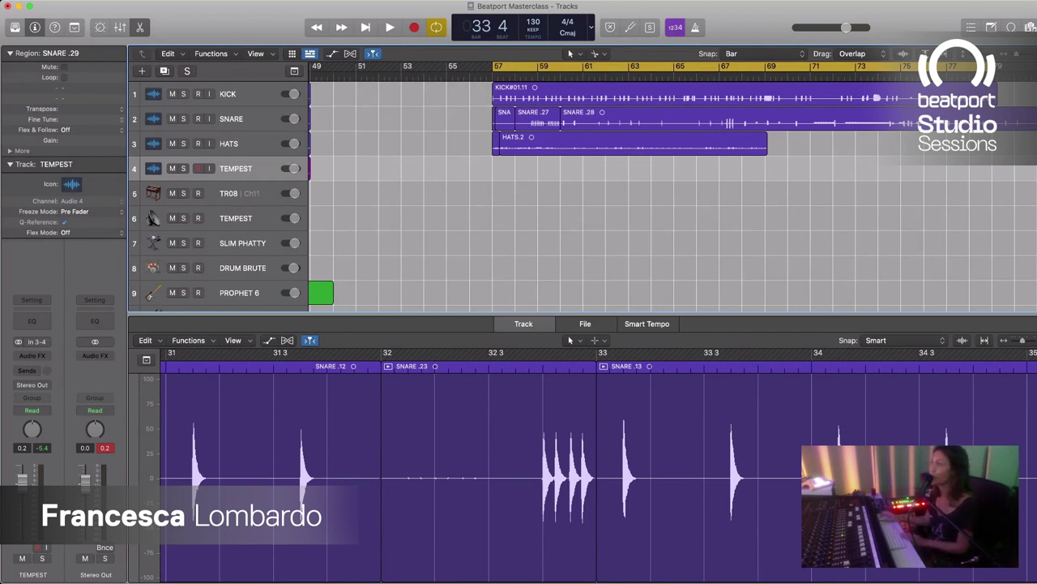
{"action": "key", "text": "space"}
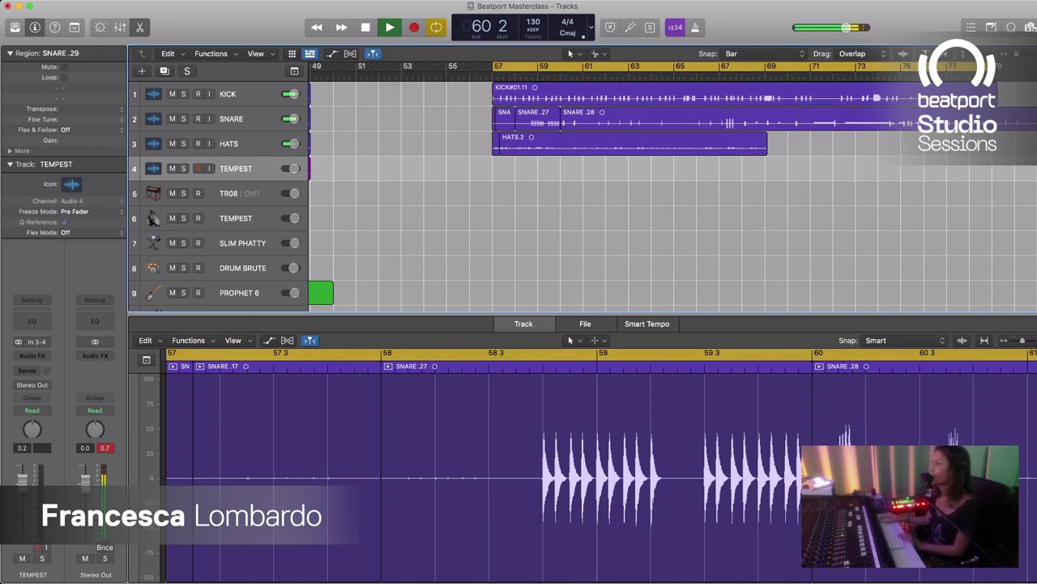
Step: Solo the KICK track and listen to the spare kick recording up to bar 66
{"action": "key", "text": "space"}
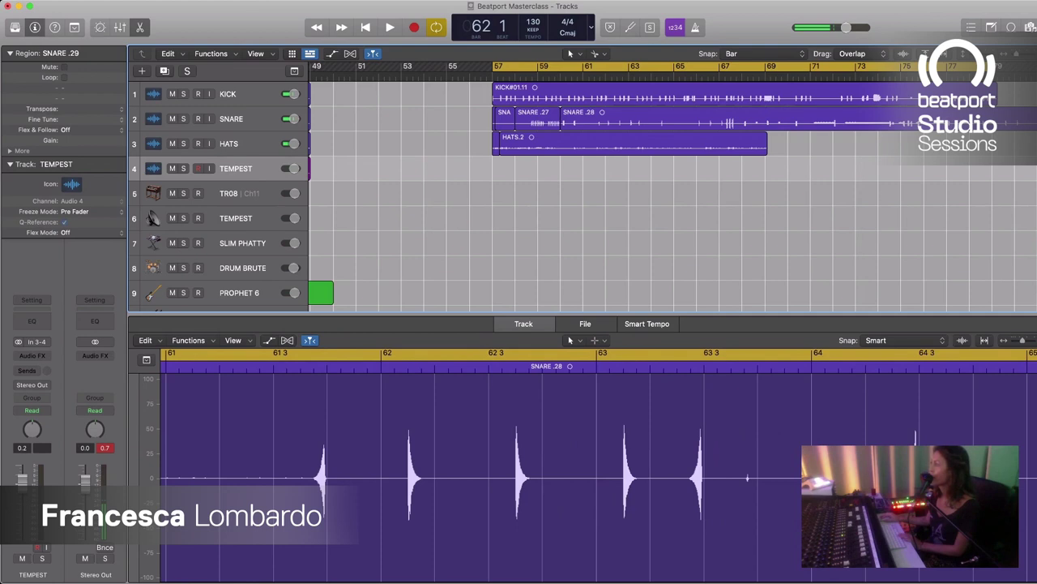
{"action": "key", "text": "s"}
{"action": "key", "text": "space"}
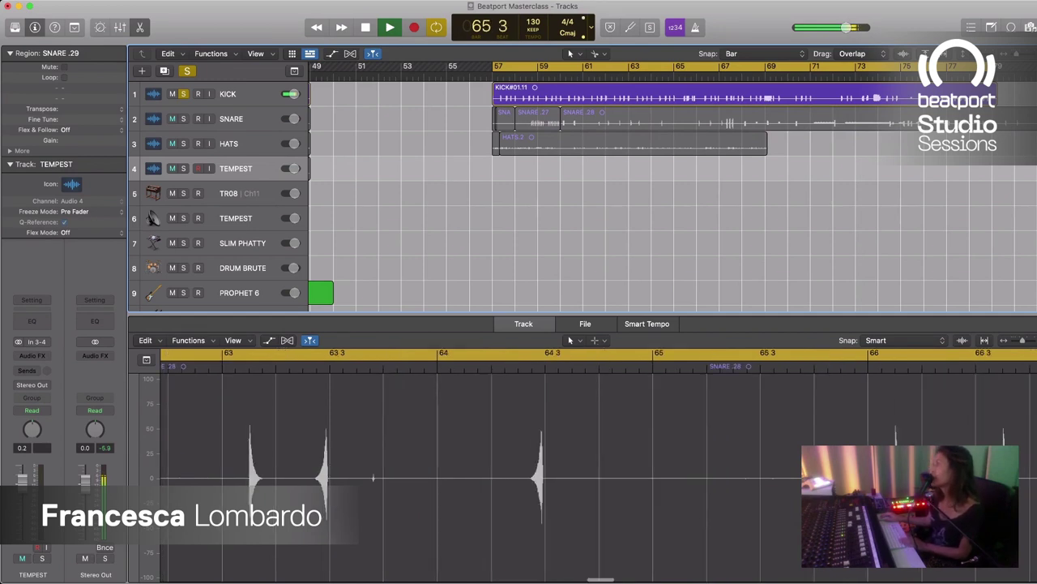
{"action": "key", "text": "space"}
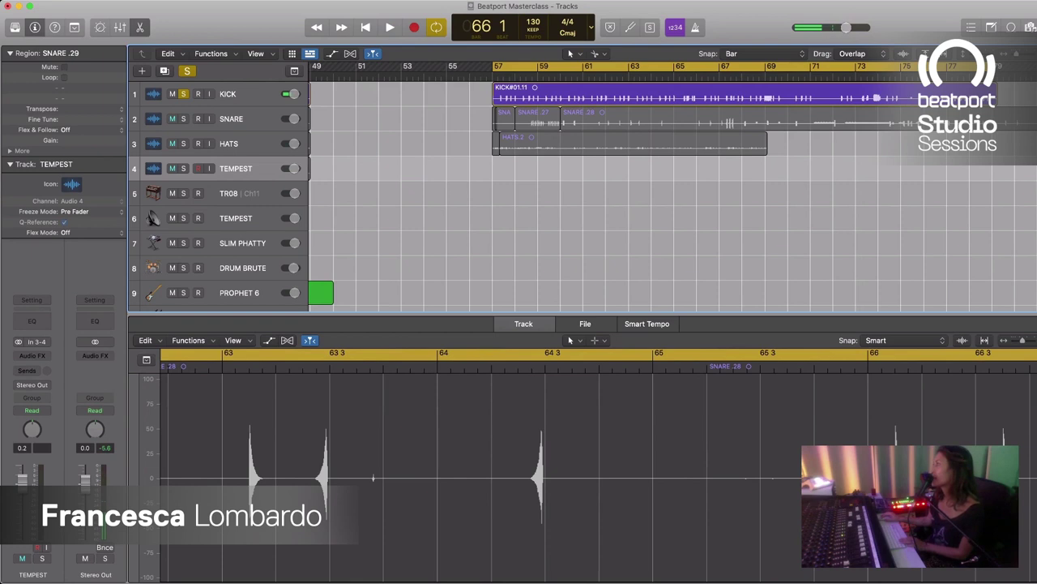
Step: Split the spare kick recording at beat 2 of bar 65, just before the kick roll
{"action": "left_click", "coordinate": [705, 93]}
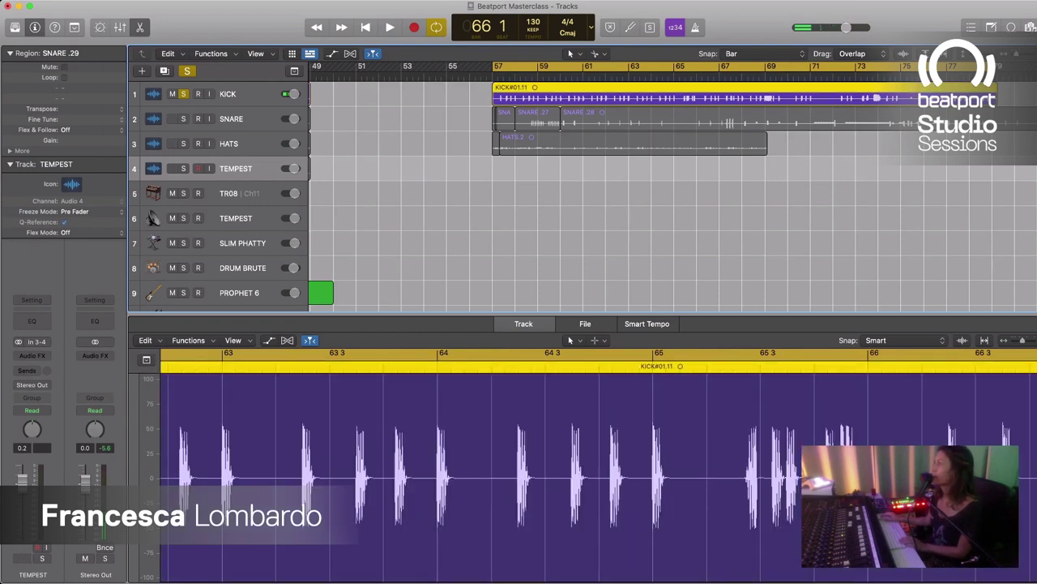
{"action": "key", "text": "super+t"}
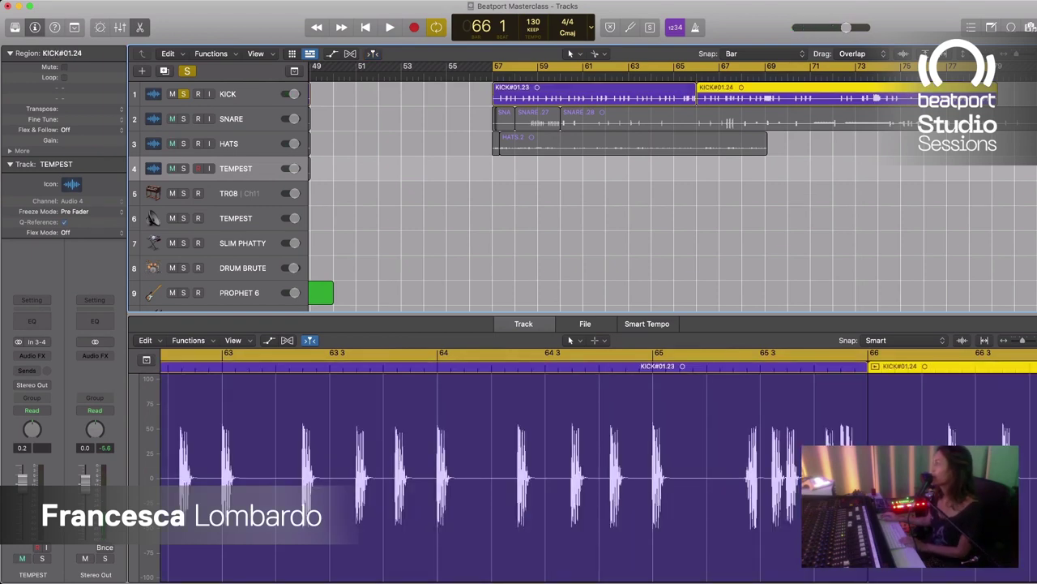
{"action": "key", "text": "super+z"}
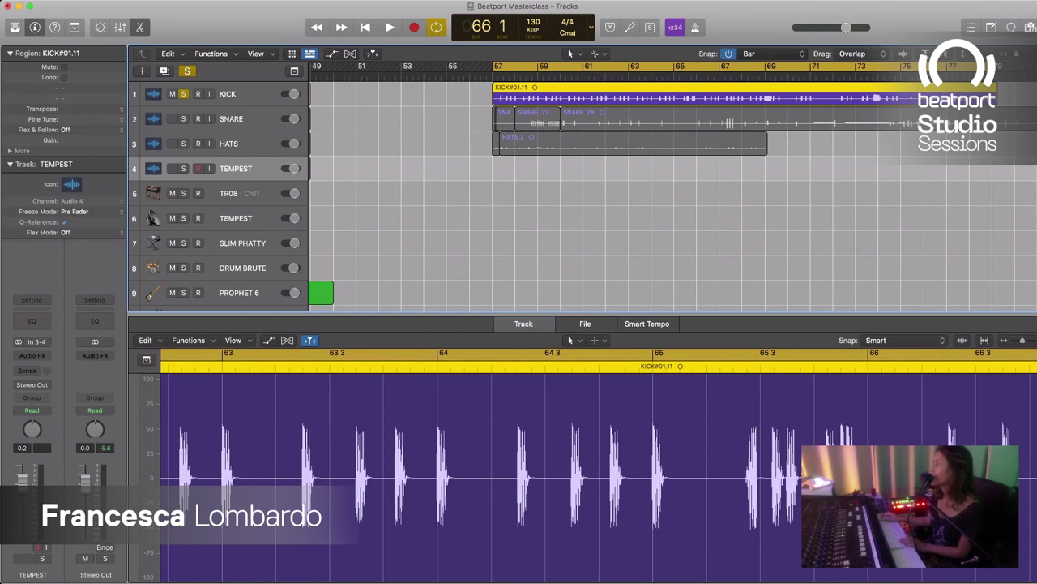
{"action": "key", "text": "ctrl"}
{"action": "key", "text": "super+t"}
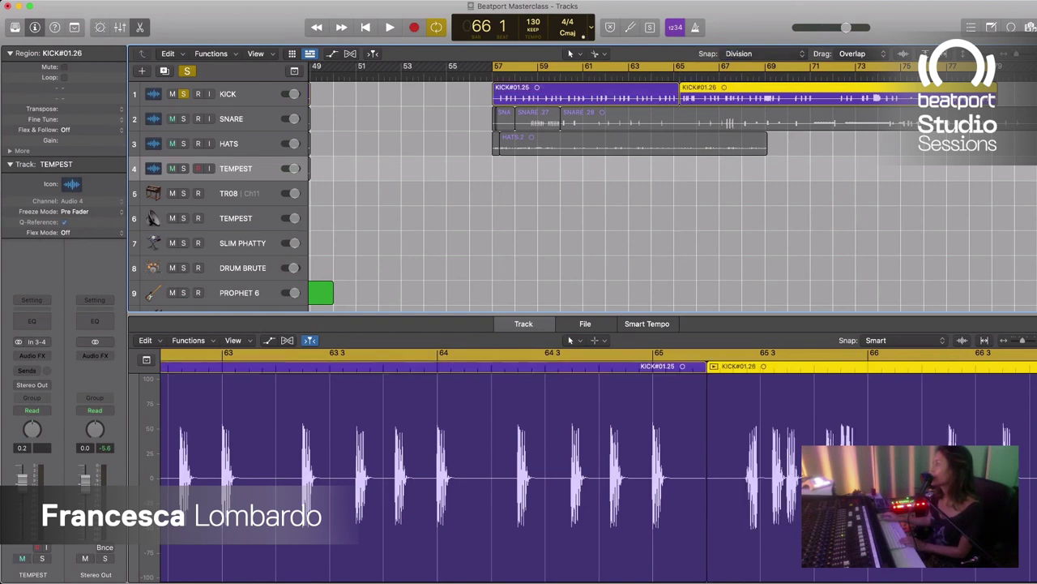
Step: Split the spare kick recording again at beat 2 of bar 66 to isolate the roll as a one-bar region
{"action": "key", "text": "super+t"}
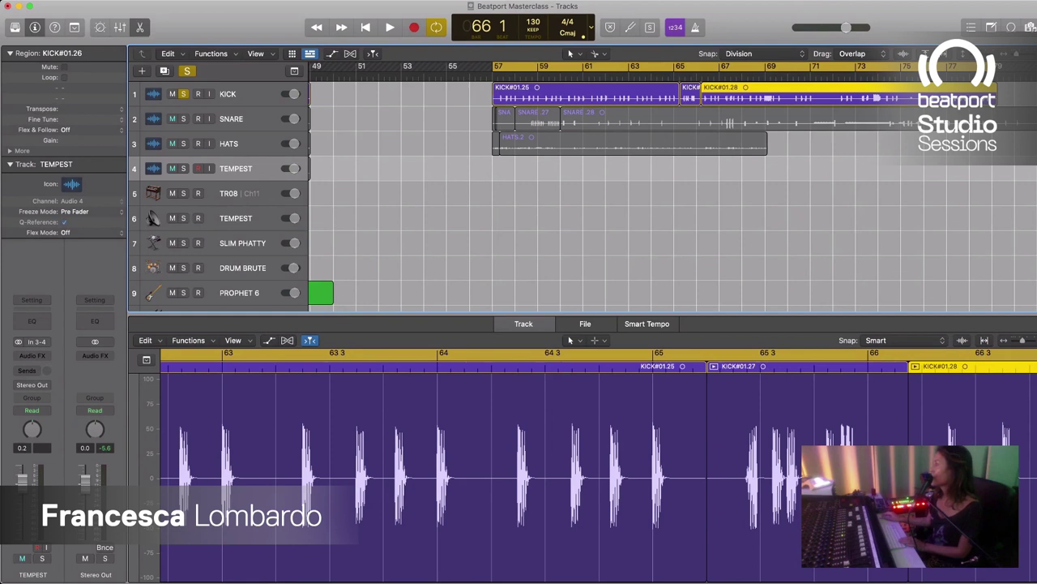
{"action": "scroll", "coordinate": [673, 195], "scroll_direction": "right", "scroll_amount": 1}
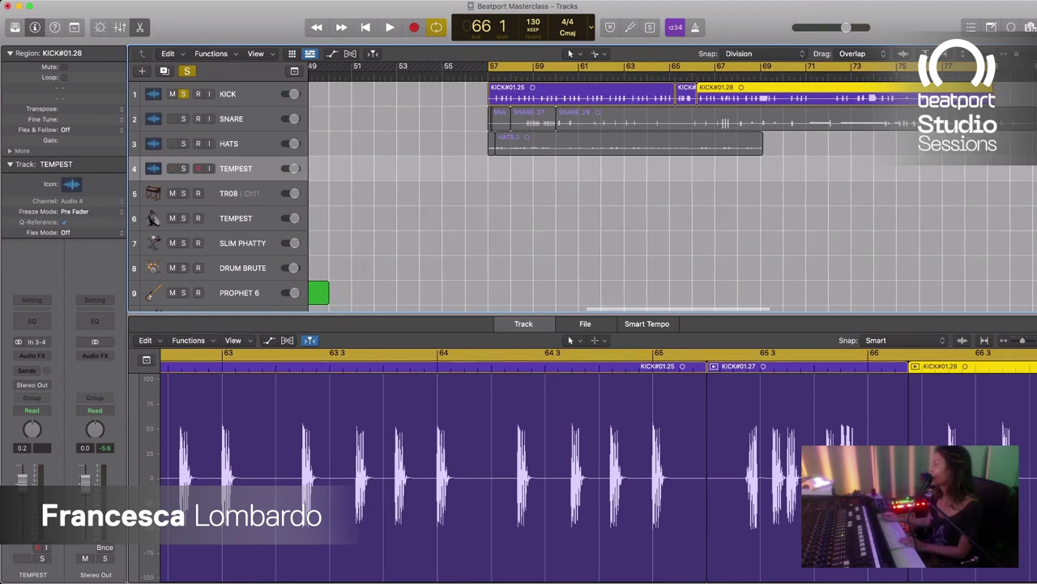
{"action": "key", "text": "super+Right"}
{"action": "key", "text": "super+Right"}
{"action": "key", "text": "super+Right"}
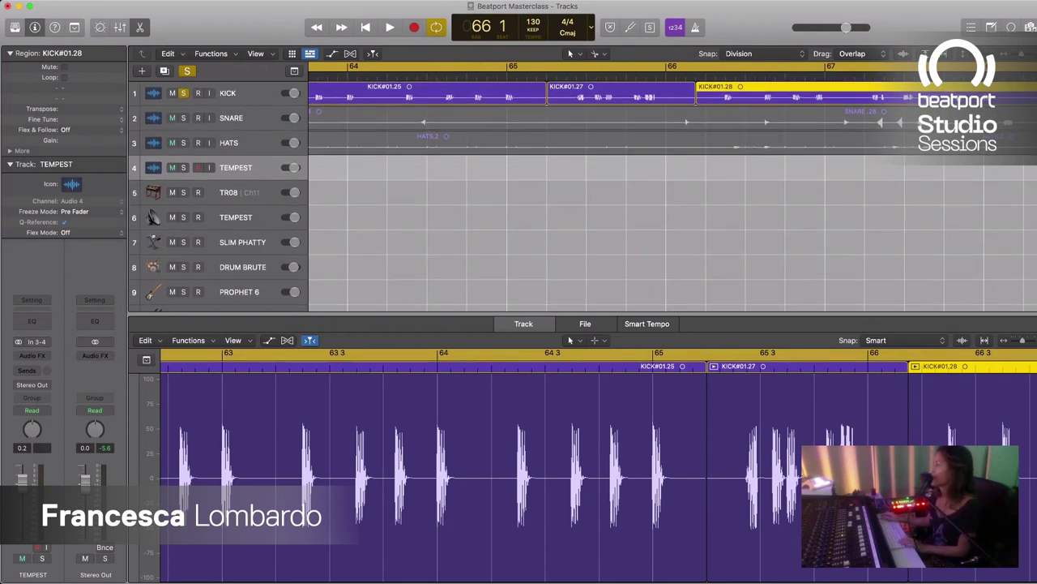
{"action": "key", "text": "Tab"}
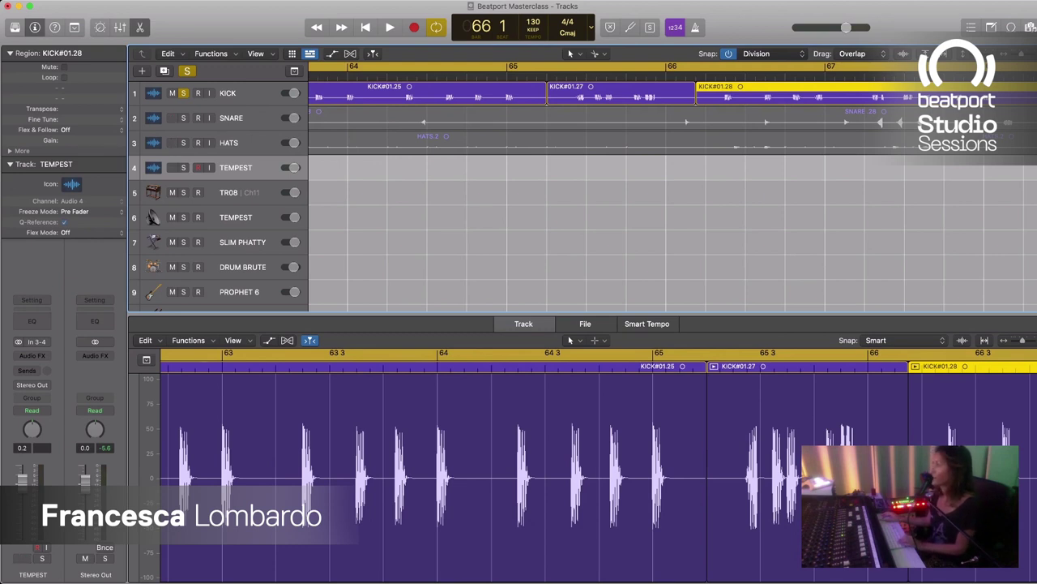
{"action": "key", "text": "super+z"}
{"action": "left_click", "coordinate": [706, 94], "text": "super"}
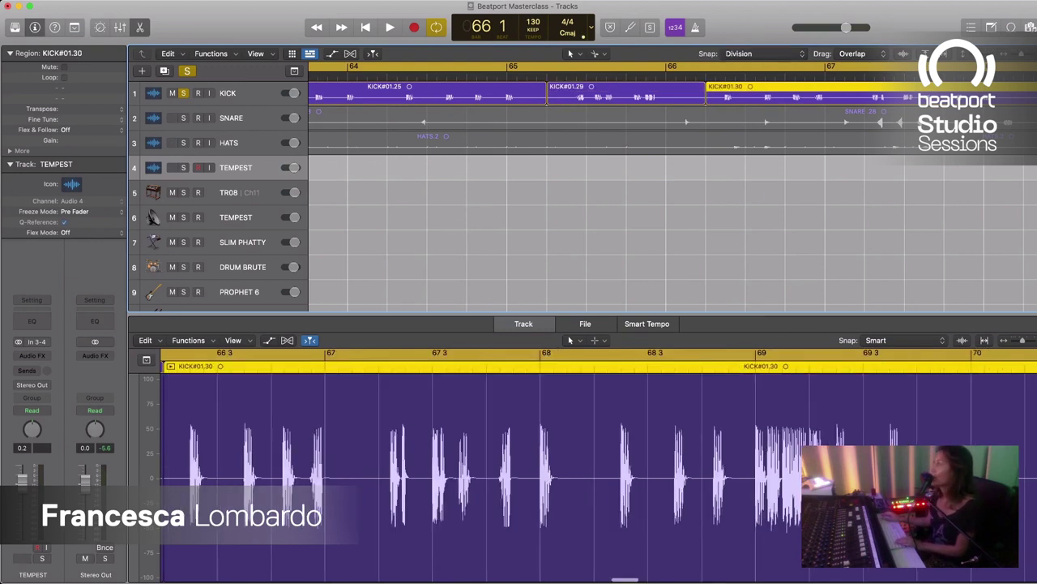
{"action": "key", "text": "Left"}
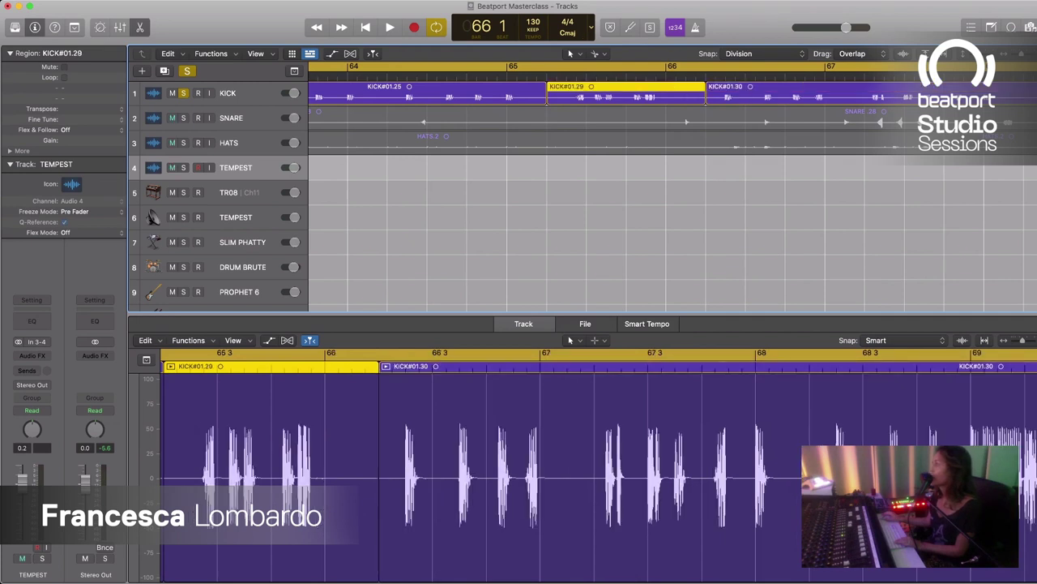
Step: Copy the isolated one-bar kick roll to bar 55 on the KICK track
{"action": "key", "text": "super+Left"}
{"action": "key", "text": "super+Left"}
{"action": "key", "text": "super+Left"}
{"action": "key", "text": "super+Left"}
{"action": "key", "text": "super+Left"}
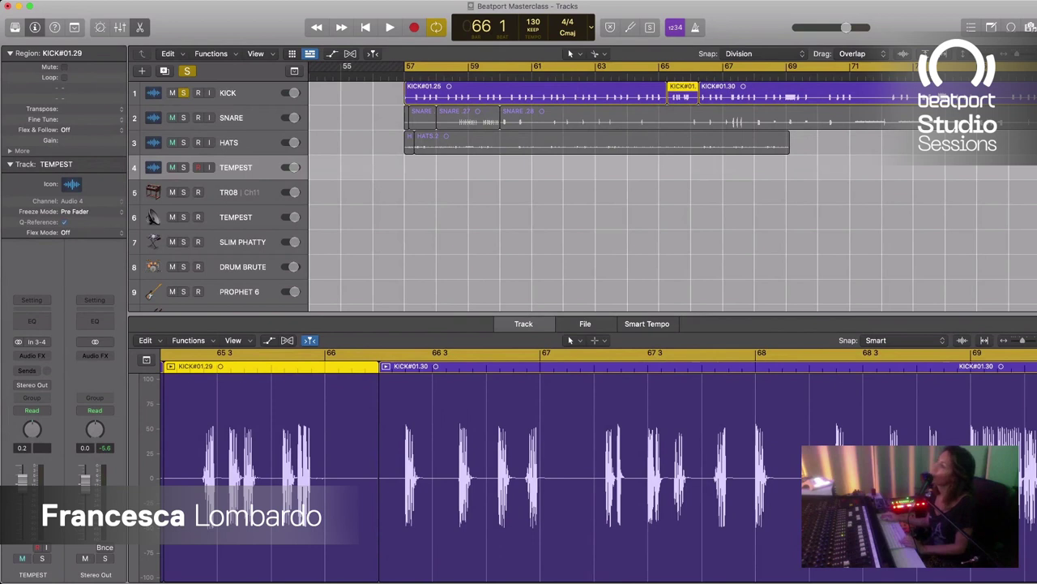
{"action": "left_click_drag", "start_coordinate": [683, 94], "coordinate": [357, 93]}
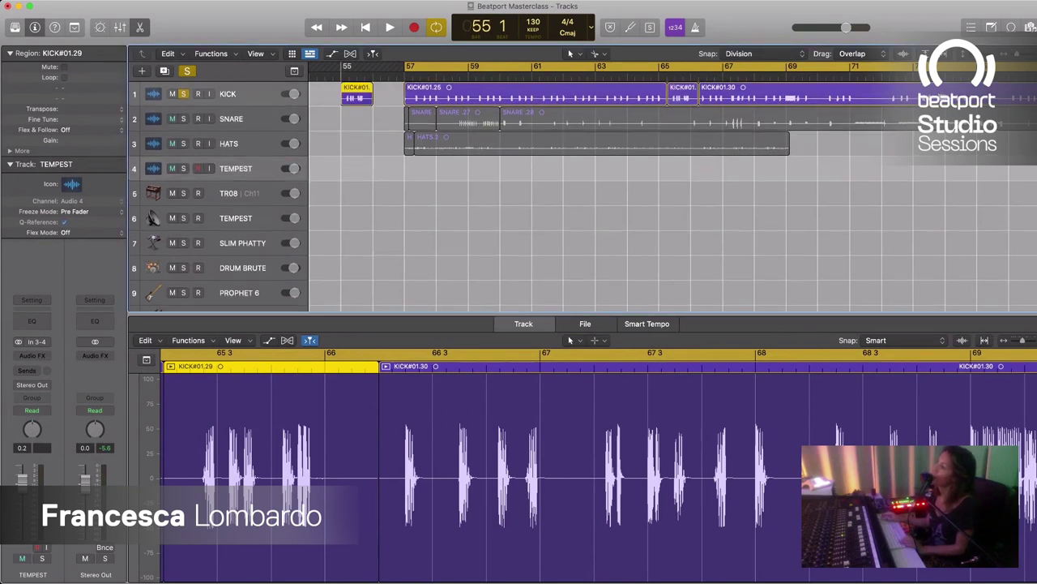
Step: Move the copied one-bar kick roll from bar 55 to bar 39 on the KICK track
{"action": "key", "text": "super+Right"}
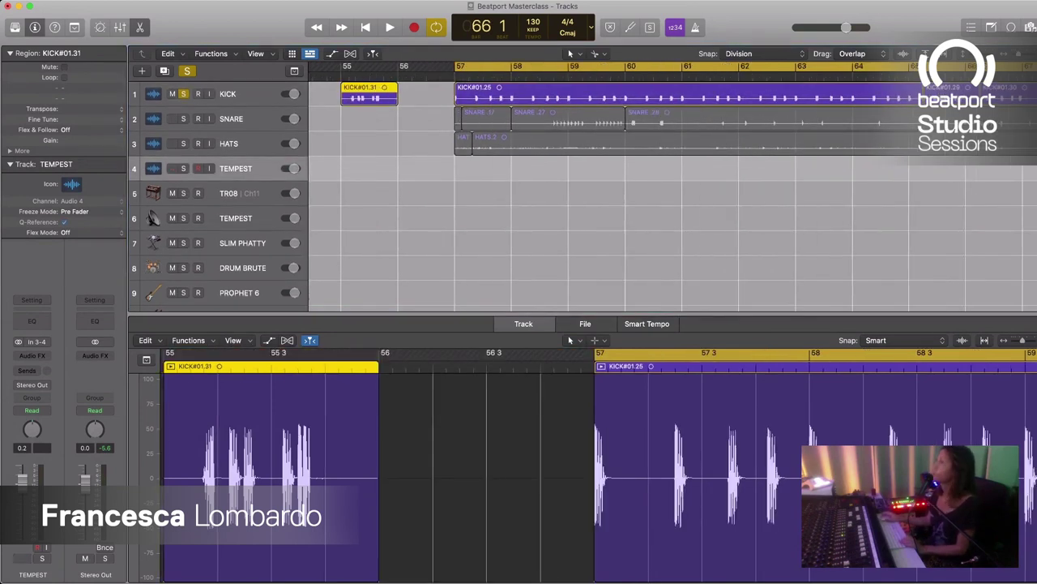
{"action": "key", "text": "super+Left"}
{"action": "key", "text": "super+Left"}
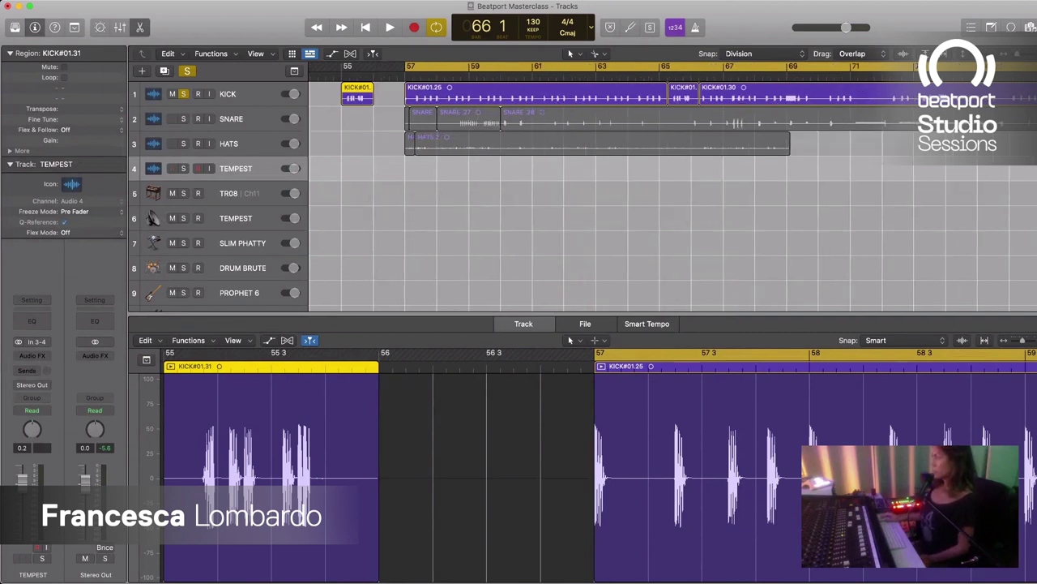
{"action": "scroll", "coordinate": [672, 195], "scroll_direction": "left", "scroll_amount": 5}
{"action": "scroll", "coordinate": [673, 195], "scroll_direction": "left", "scroll_amount": 3}
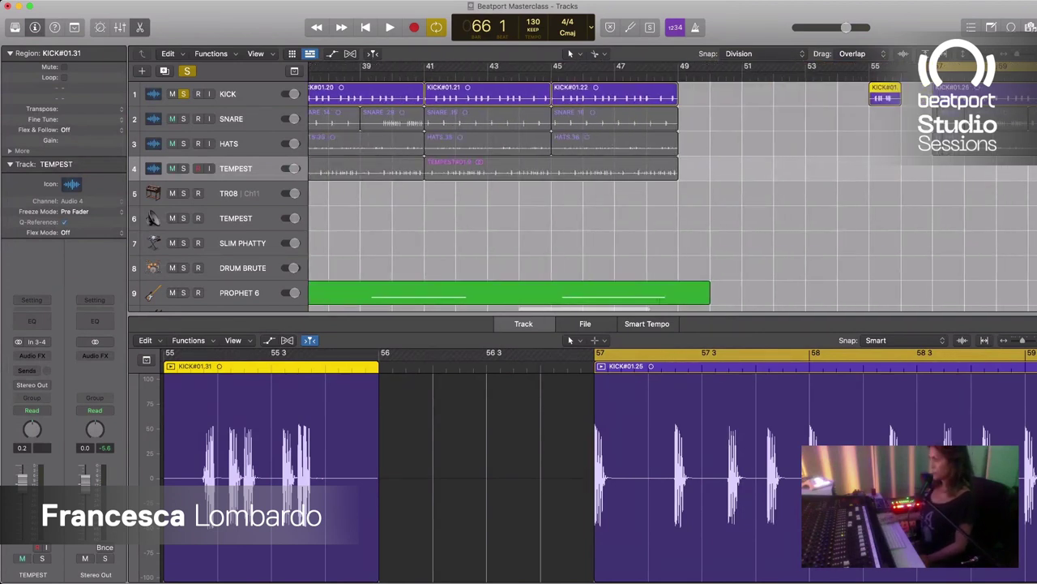
{"action": "left_click_drag", "start_coordinate": [884, 93], "coordinate": [376, 93]}
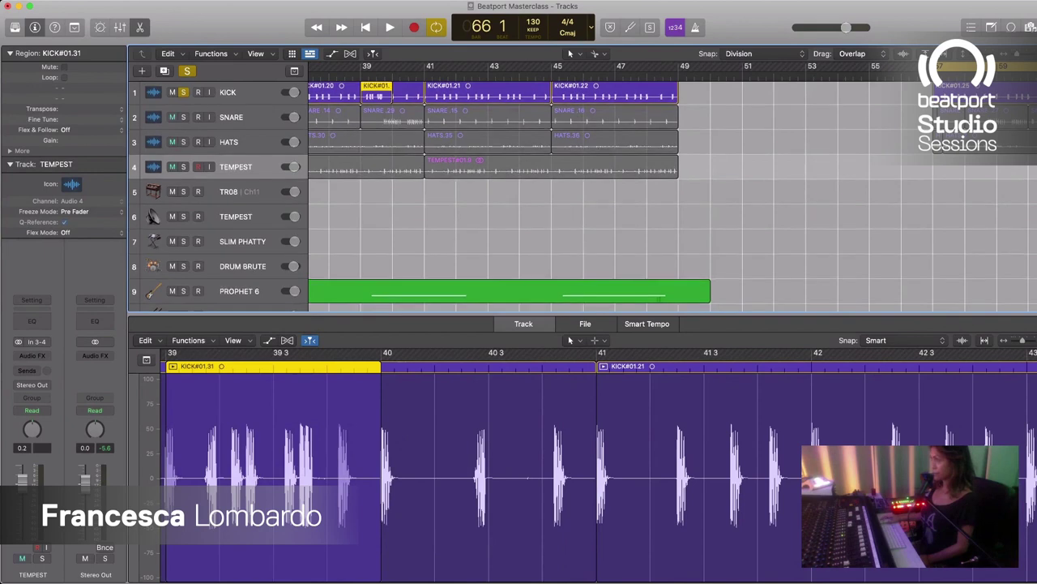
Step: Unsolo the KICK track, split its region from bar 37 at bars 39 and 40, and delete the roll placed at bar 39
{"action": "key", "text": "s"}
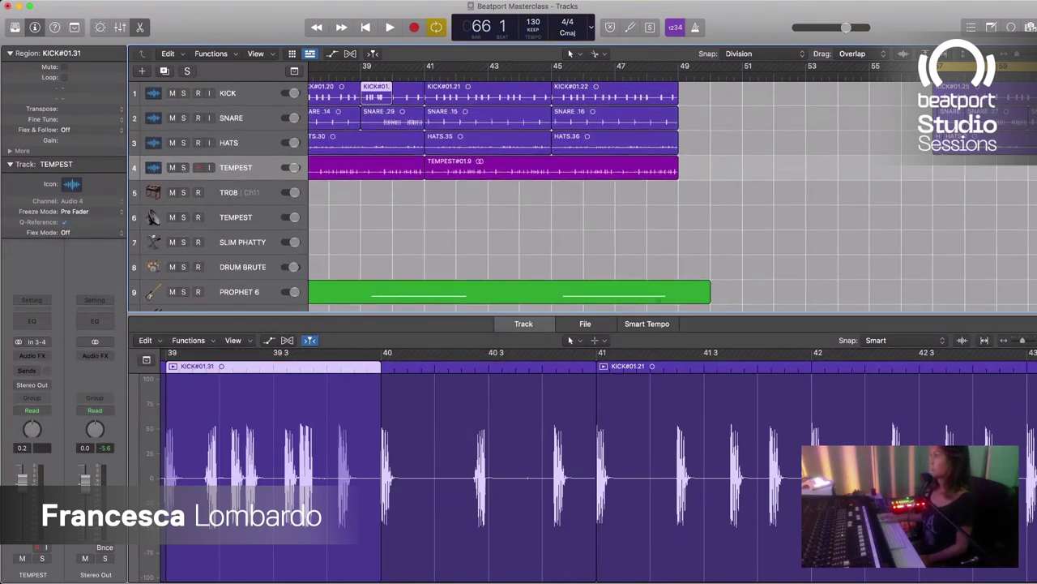
{"action": "scroll", "coordinate": [671, 186], "scroll_direction": "left", "scroll_amount": 3}
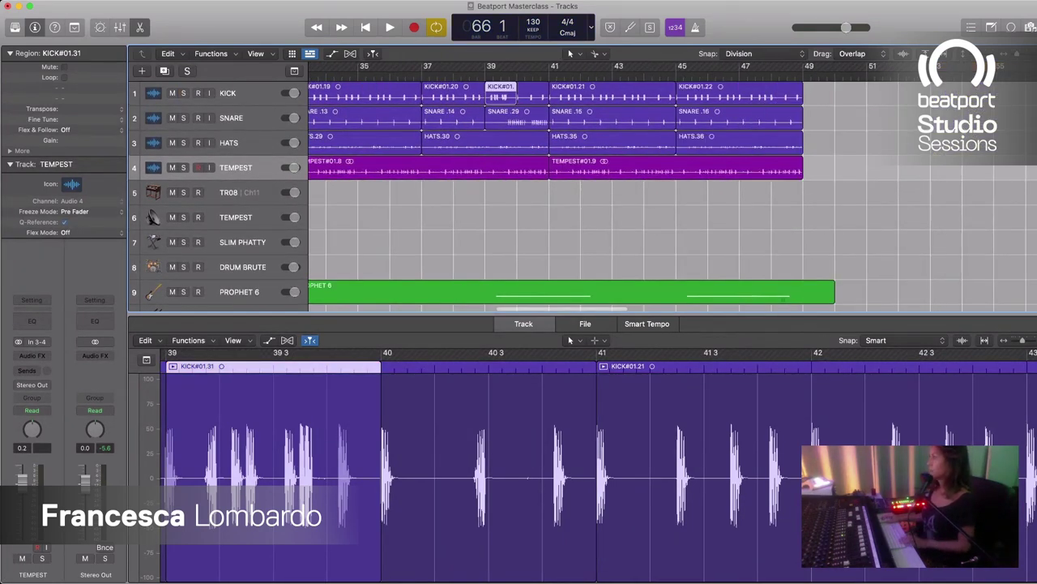
{"action": "left_click", "coordinate": [464, 92]}
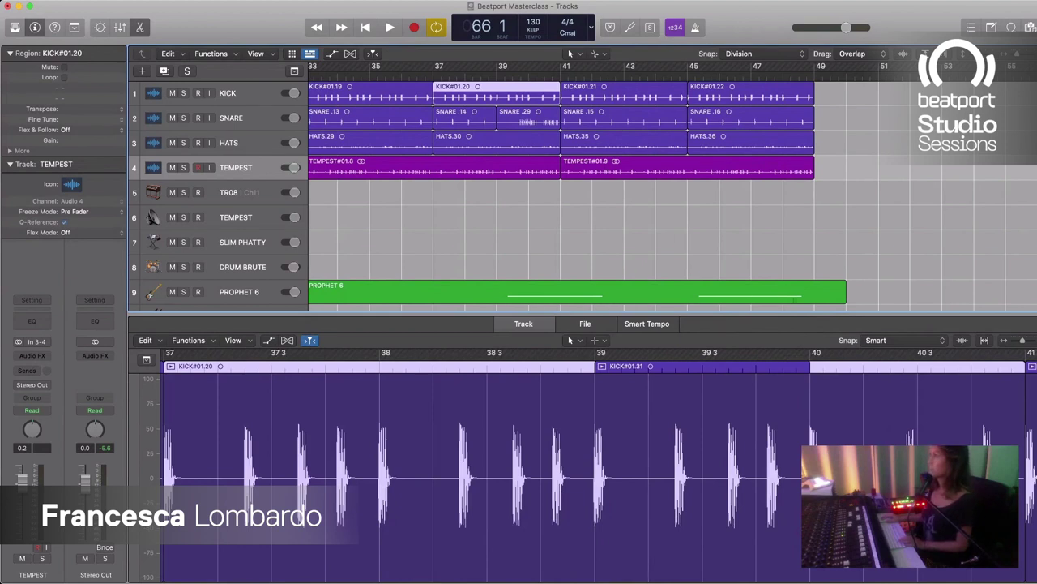
{"action": "left_click", "coordinate": [496, 93], "text": "super"}
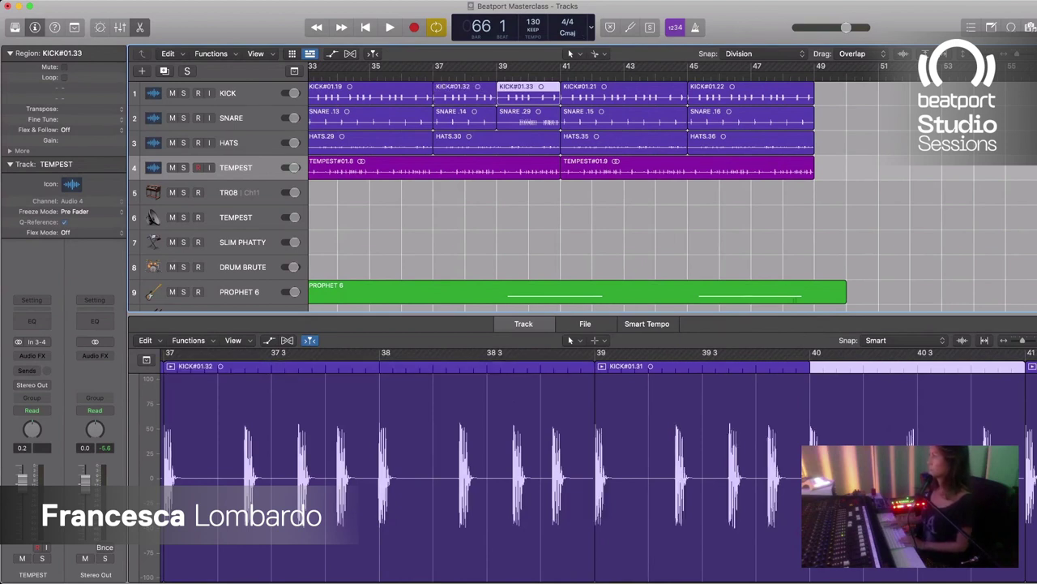
{"action": "left_click", "coordinate": [528, 92], "text": "super"}
{"action": "key", "text": "Left"}
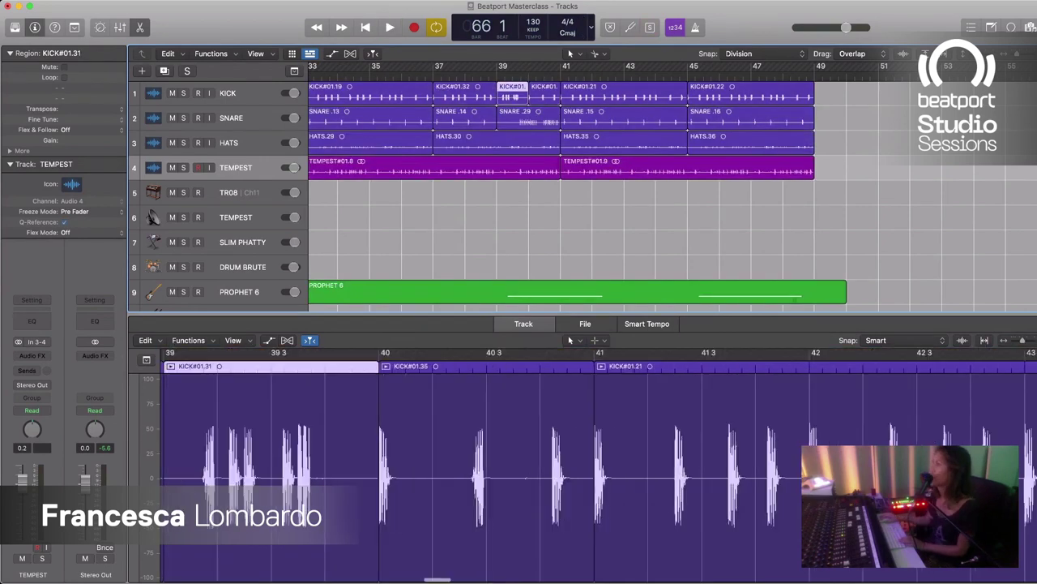
{"action": "key", "text": "super+z"}
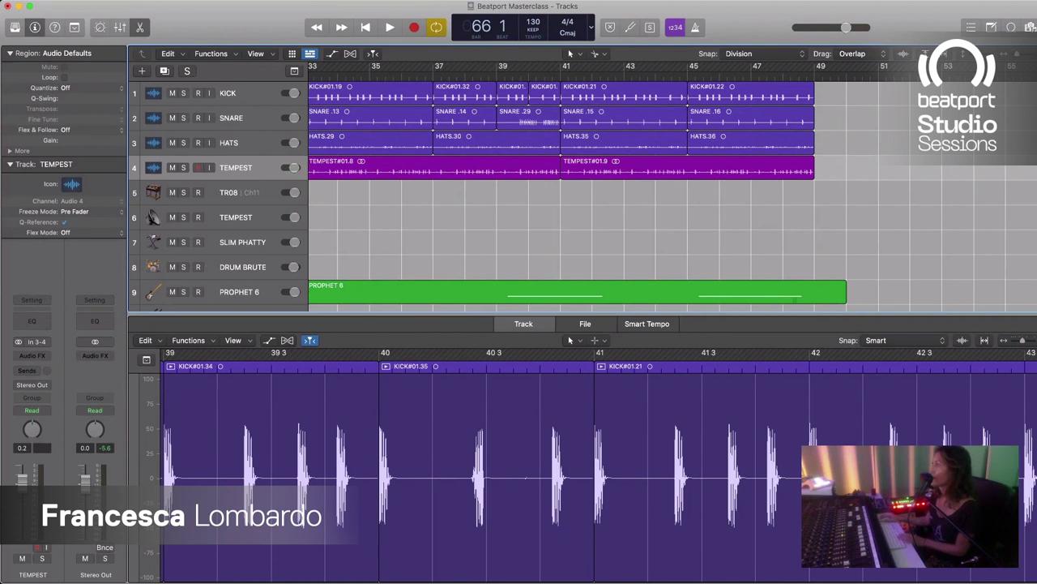
Step: Set the cycle range from bar 37 to bar 45 and play that section
{"action": "left_click_drag", "start_coordinate": [433, 66], "coordinate": [688, 65]}
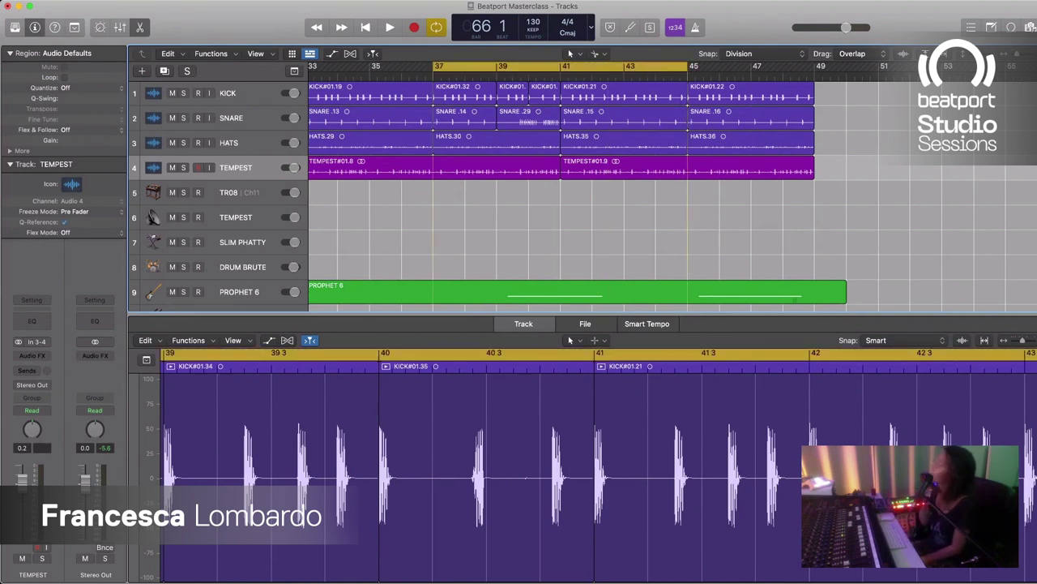
{"action": "key", "text": "space"}
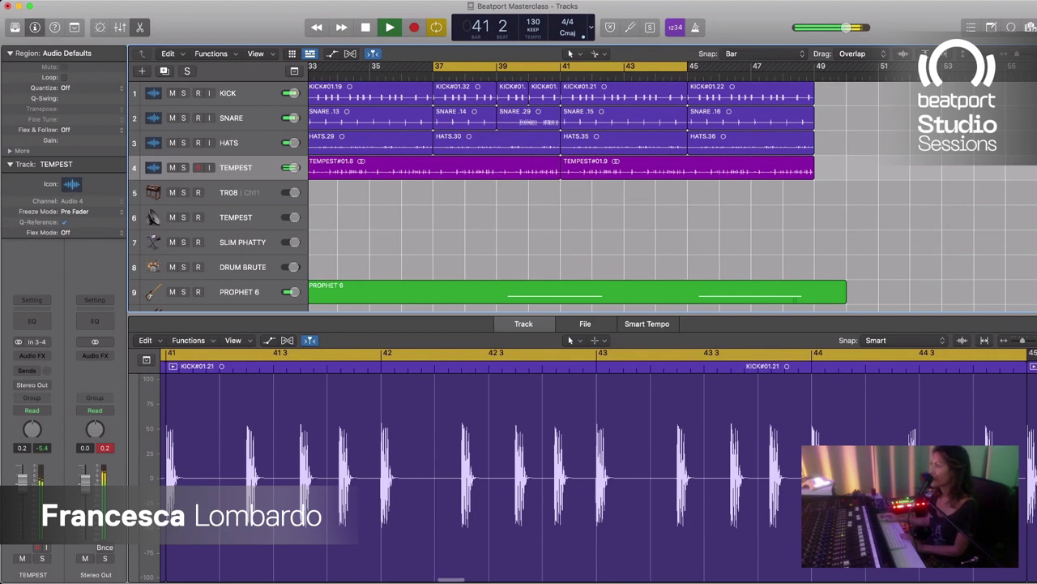
{"action": "key", "text": "space"}
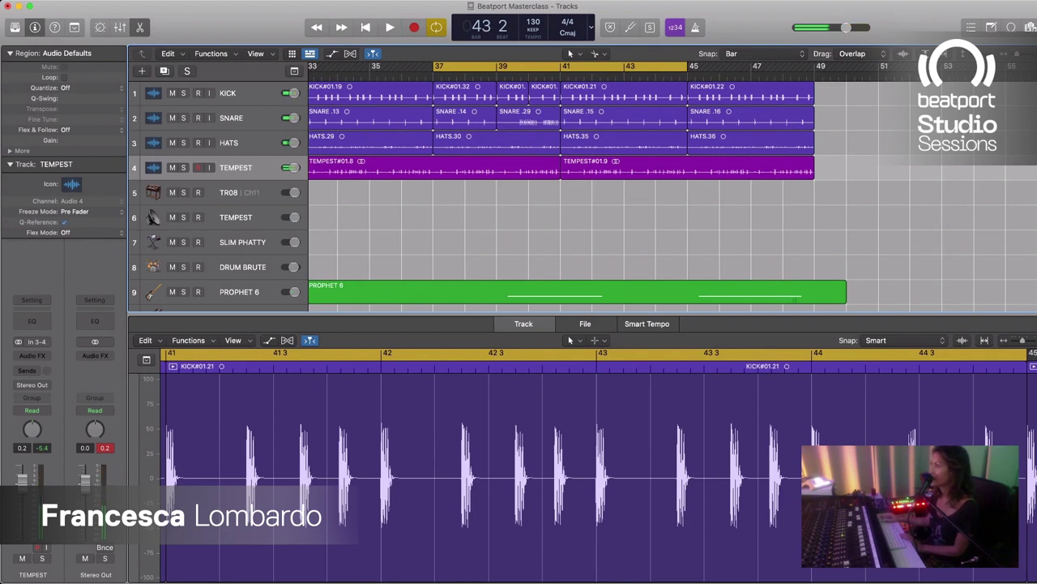
Step: Colour the one-bar KICK region at bar 39 yellow and keep it selected
{"action": "left_click", "coordinate": [512, 92]}
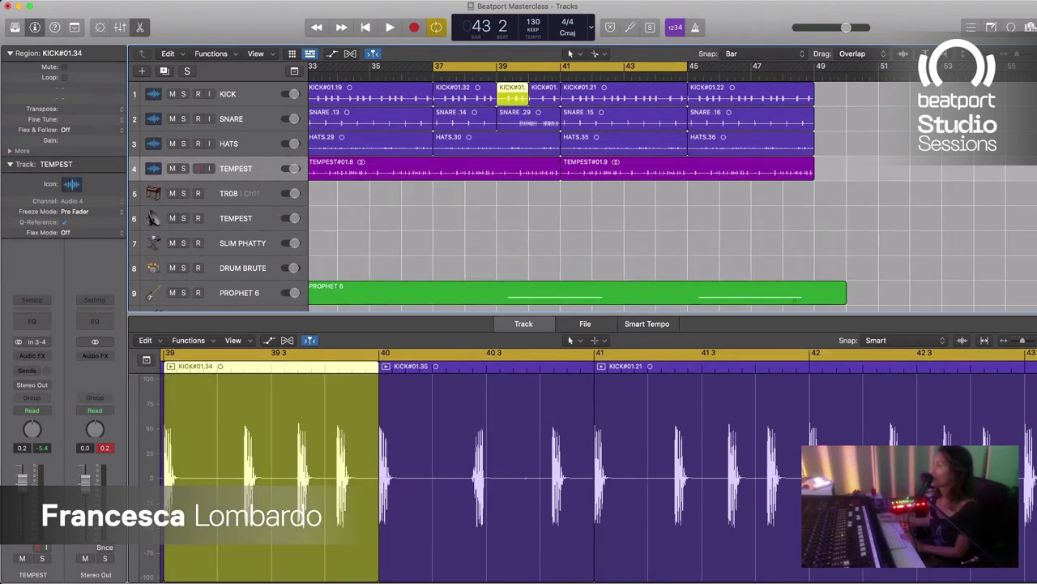
{"action": "scroll", "coordinate": [672, 194], "scroll_direction": "right", "scroll_amount": 1}
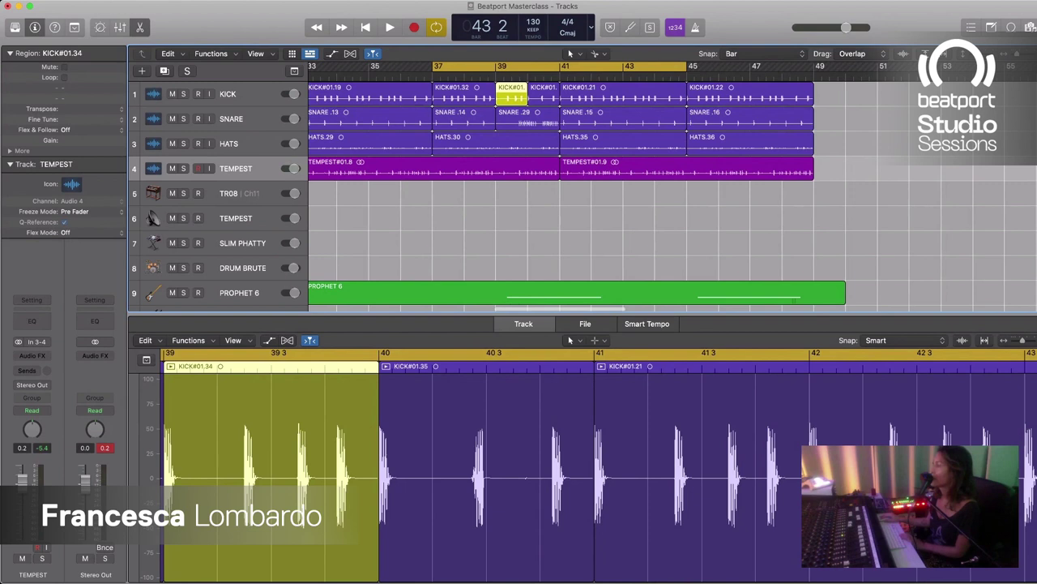
{"action": "key", "text": "Right"}
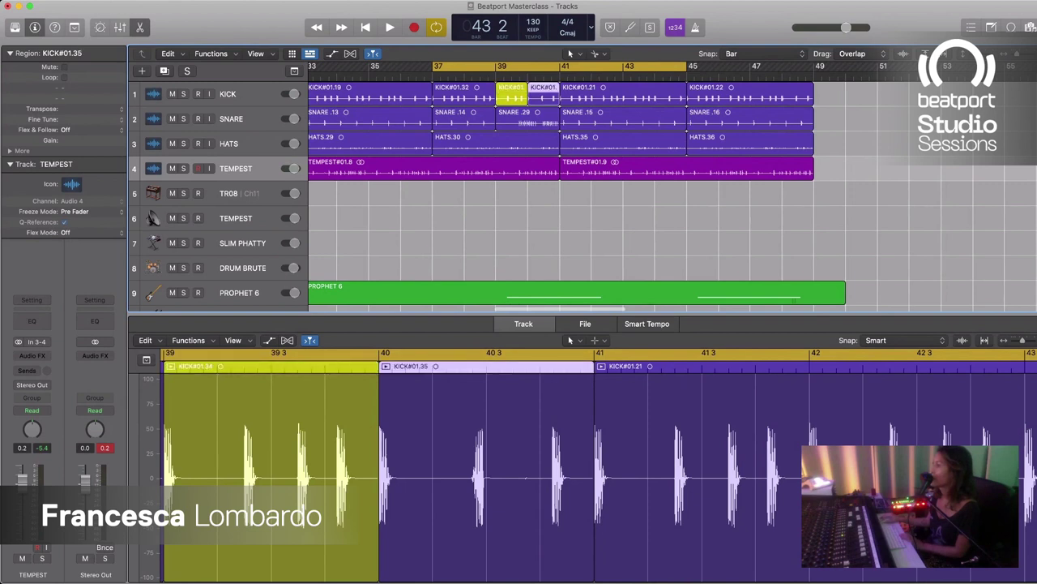
{"action": "key", "text": "Left"}
Step: Play the cycle from bar 37 and solo the KICK track to check the kick pattern at bar 39
{"action": "key", "text": "space"}
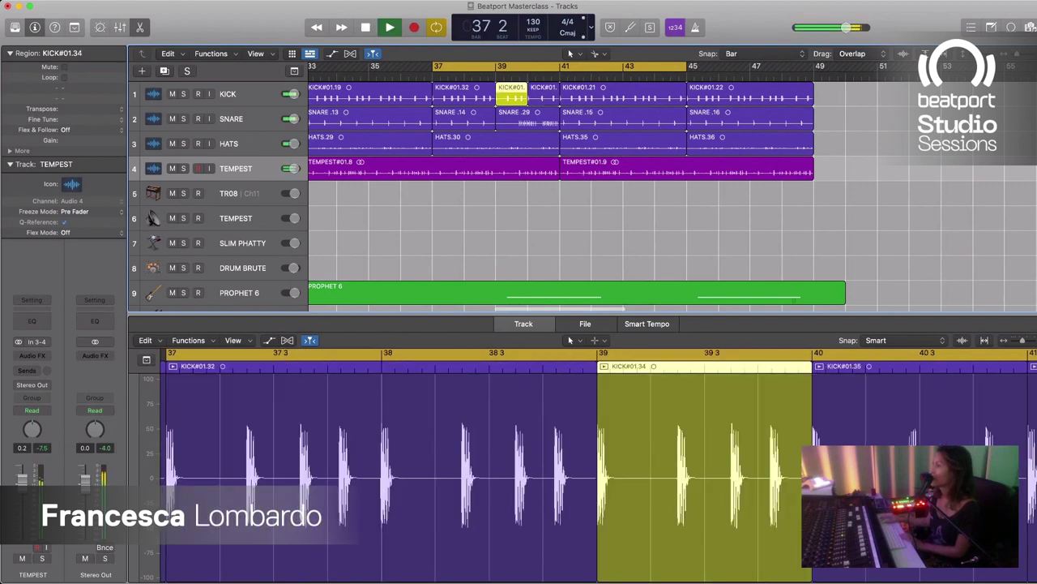
{"action": "key", "text": "s"}
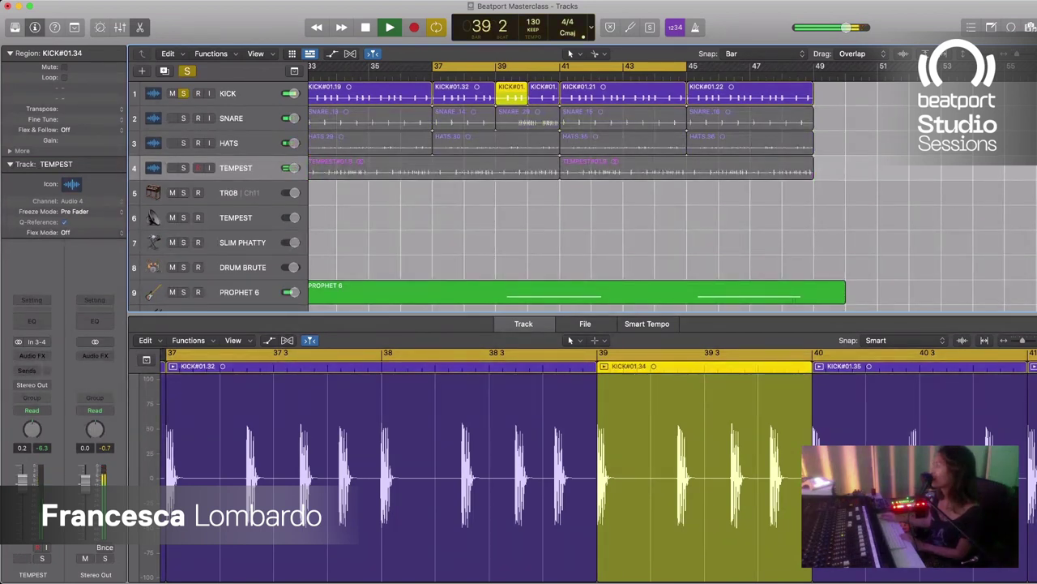
{"action": "key", "text": "space"}
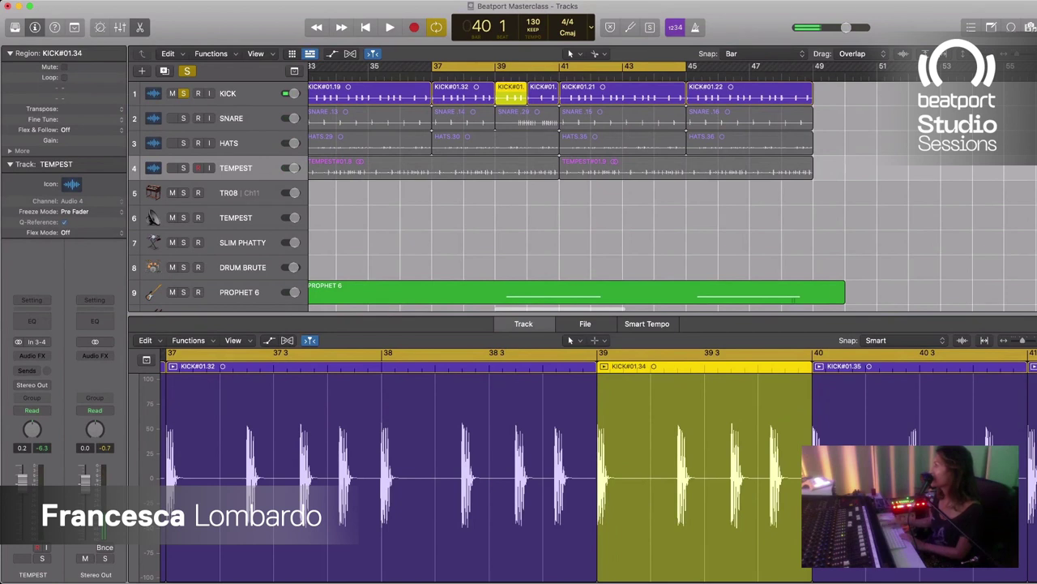
{"action": "key", "text": "super+Left"}
{"action": "key", "text": "super+Left"}
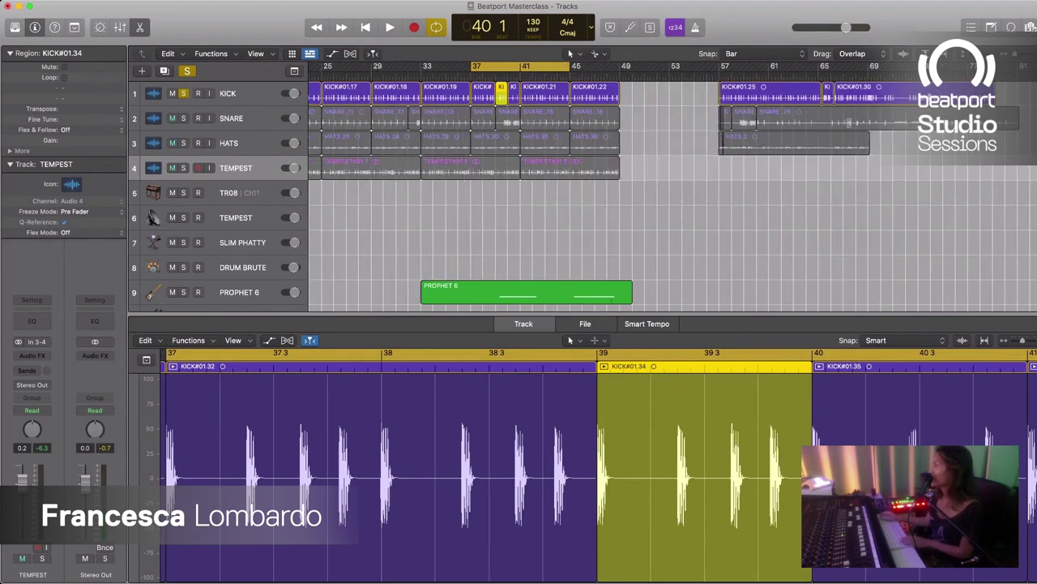
Step: Replace the one-bar KICK region at bar 39 with a copy of the short kick roll from bar 65
{"action": "key", "text": "Delete"}
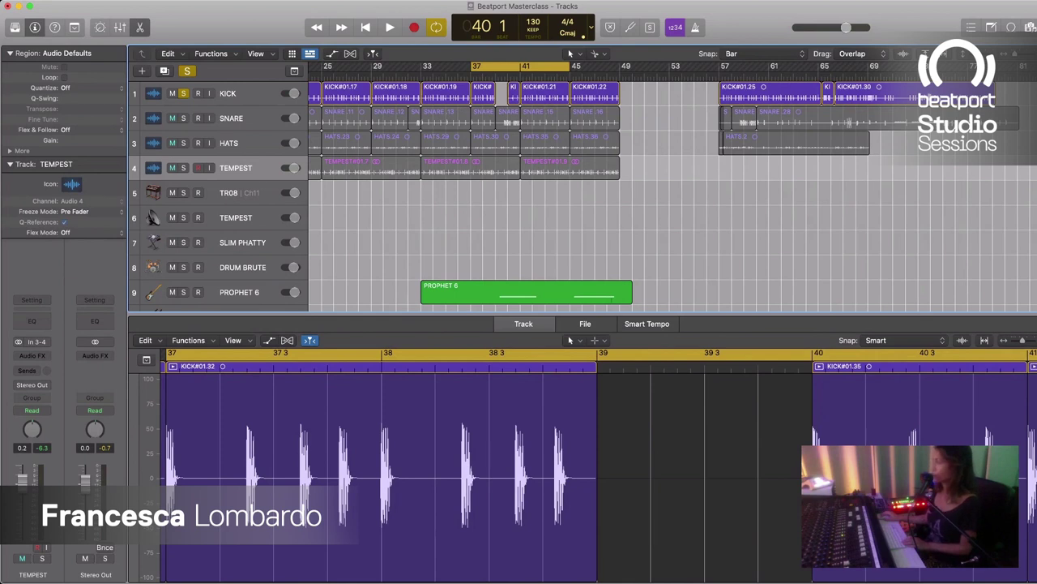
{"action": "left_click", "coordinate": [828, 93]}
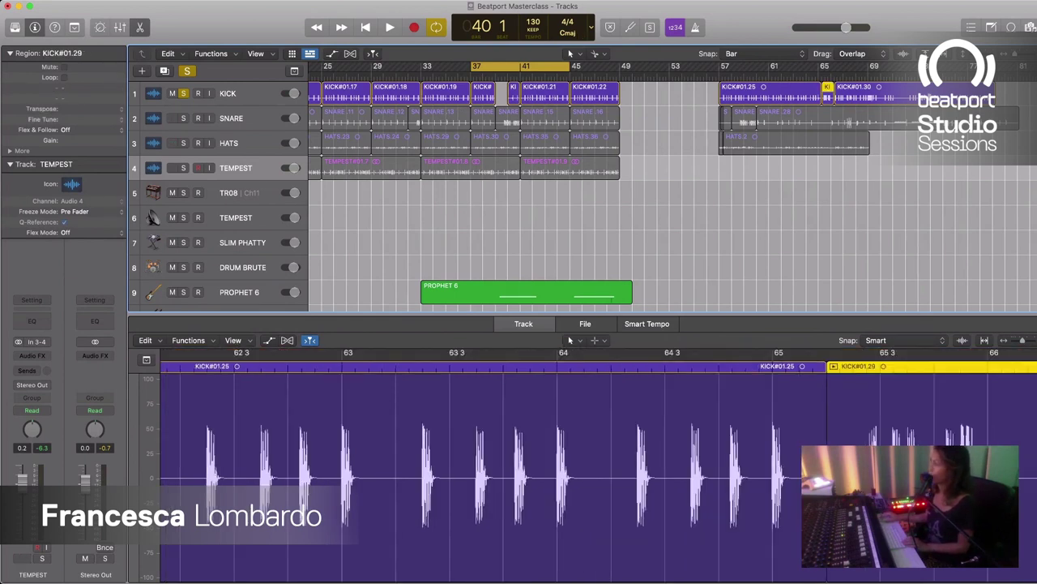
{"action": "left_click_drag", "start_coordinate": [828, 93], "coordinate": [503, 93]}
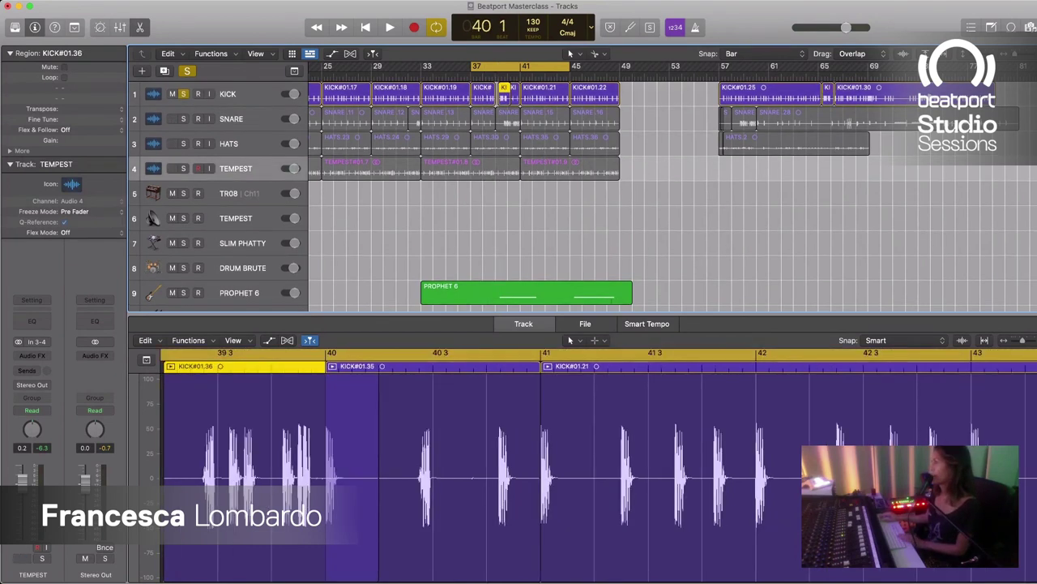
Step: Align the copied kick roll to start exactly at bar 39 and play it from bar 37 with the SNARE track soloed too
{"action": "key", "text": "super+Right"}
{"action": "key", "text": "super+Right"}
{"action": "key", "text": "super+Right"}
{"action": "key", "text": "super+Right"}
{"action": "key", "text": "super+Right"}
{"action": "key", "text": "super+Right"}
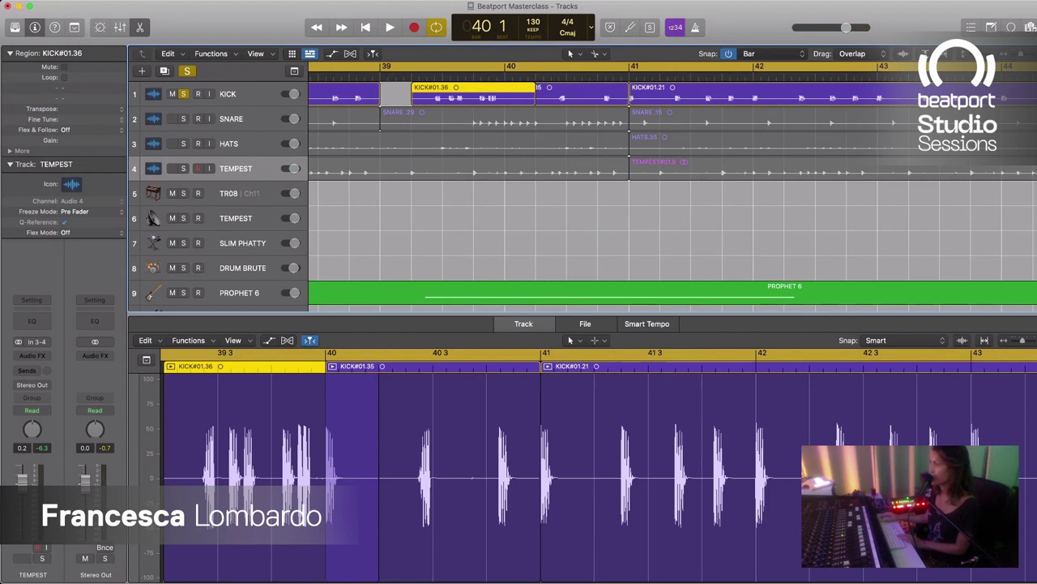
{"action": "left_click_drag", "start_coordinate": [474, 93], "coordinate": [441, 93]}
{"action": "key", "text": "space"}
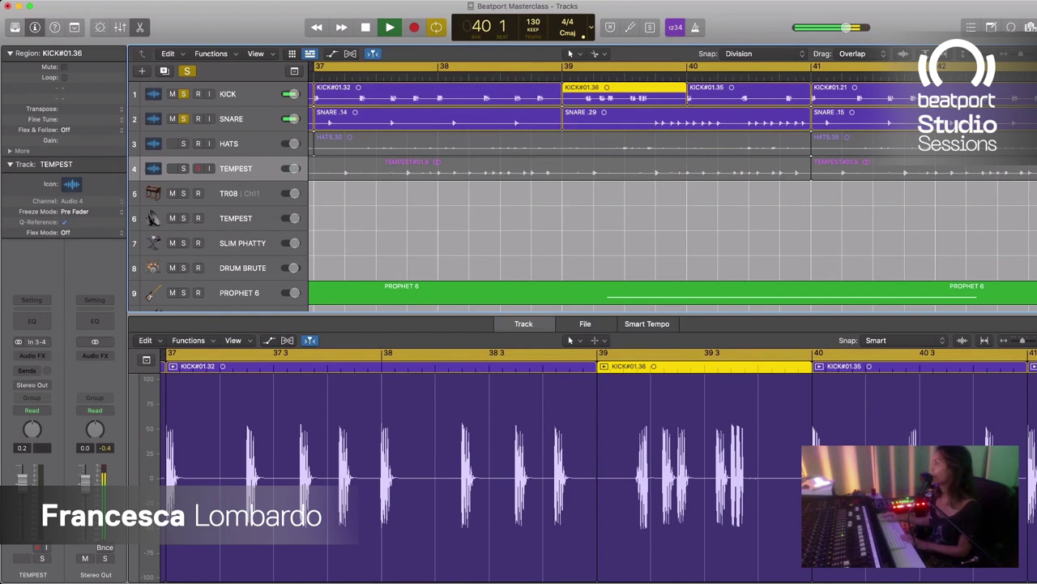
{"action": "key", "text": "space"}
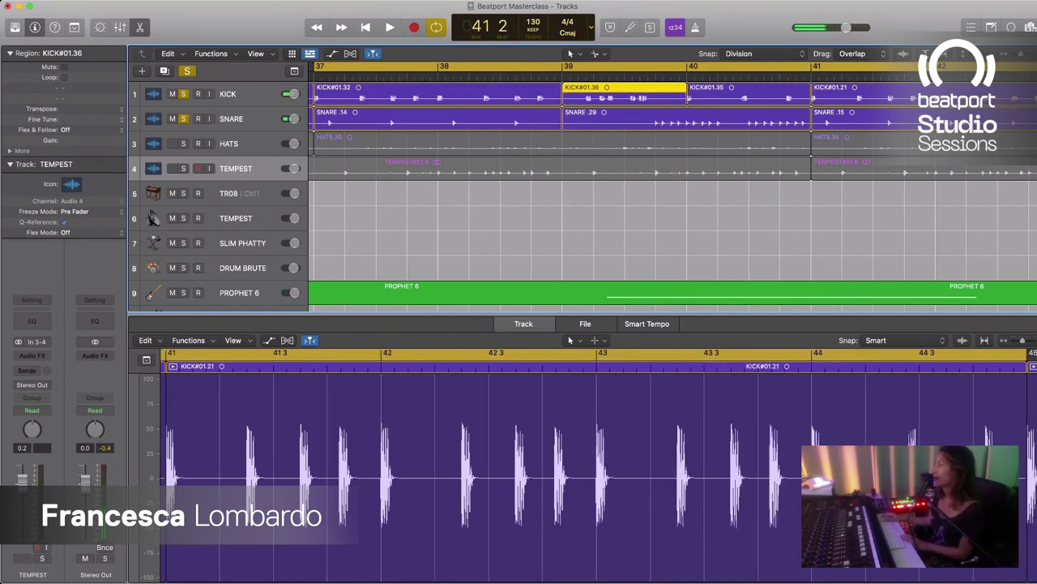
{"action": "key", "text": "super+Left"}
{"action": "key", "text": "super+Left"}
{"action": "key", "text": "super+Left"}
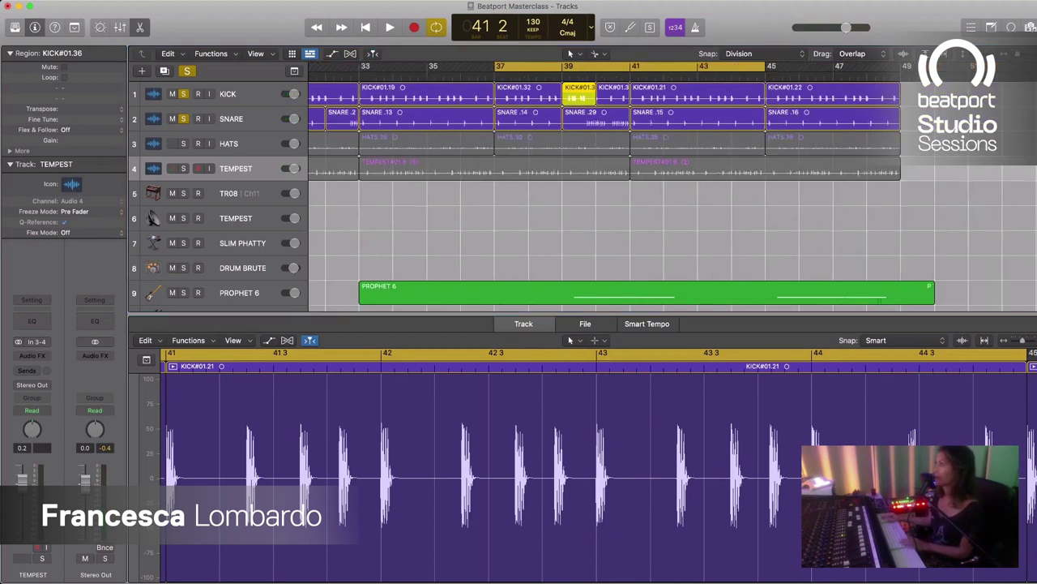
{"action": "key", "text": "ctrl+m"}
{"action": "left_click", "coordinate": [329, 89]}
{"action": "left_click", "coordinate": [327, 93], "text": "super"}
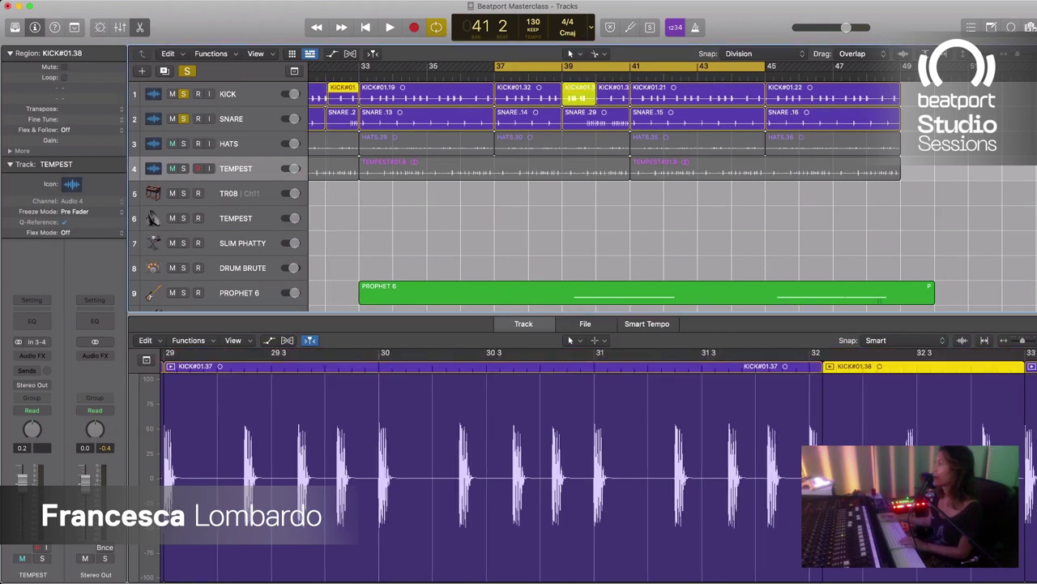
{"action": "key", "text": "super+z"}
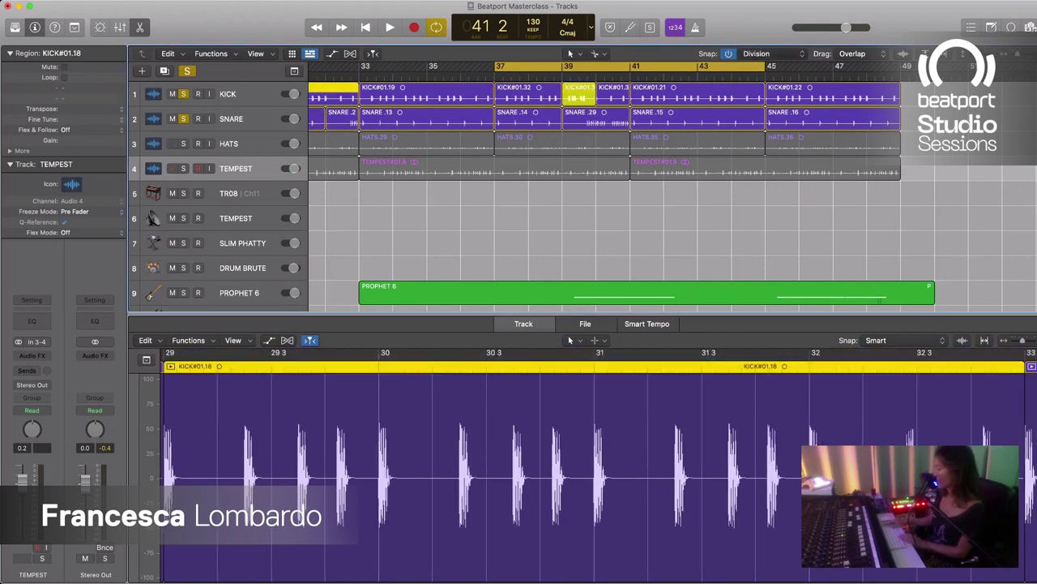
Step: With snapping set to Bar, replace the KICK bar from 32 to 33 with a copy of the bar 39 roll, and turn cycling off
{"action": "key", "text": "super+g"}
{"action": "left_click", "coordinate": [326, 93], "text": "super"}
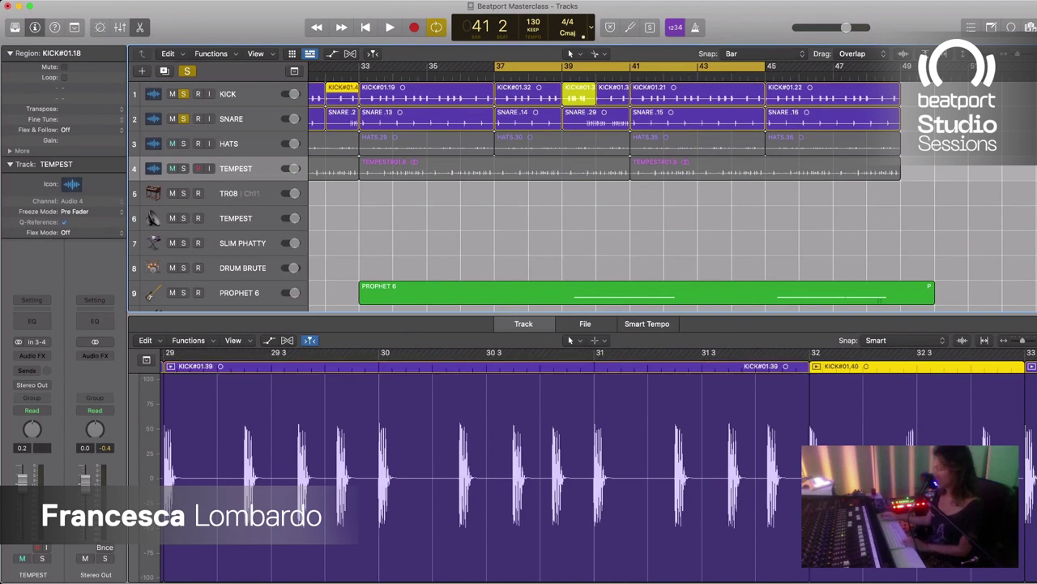
{"action": "key", "text": "BackSpace"}
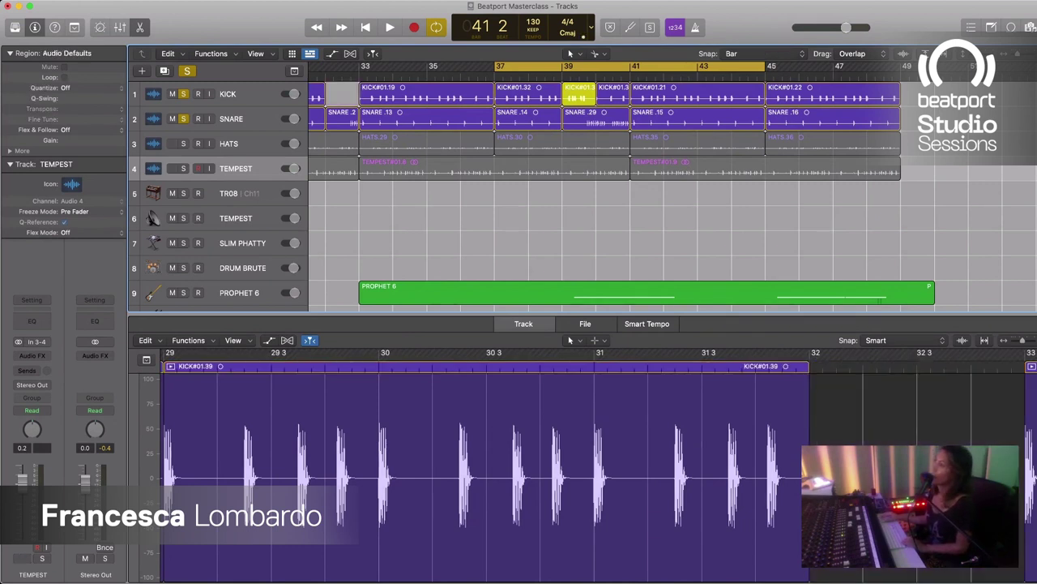
{"action": "left_click_drag", "start_coordinate": [579, 93], "coordinate": [342, 94]}
{"action": "key", "text": "c"}
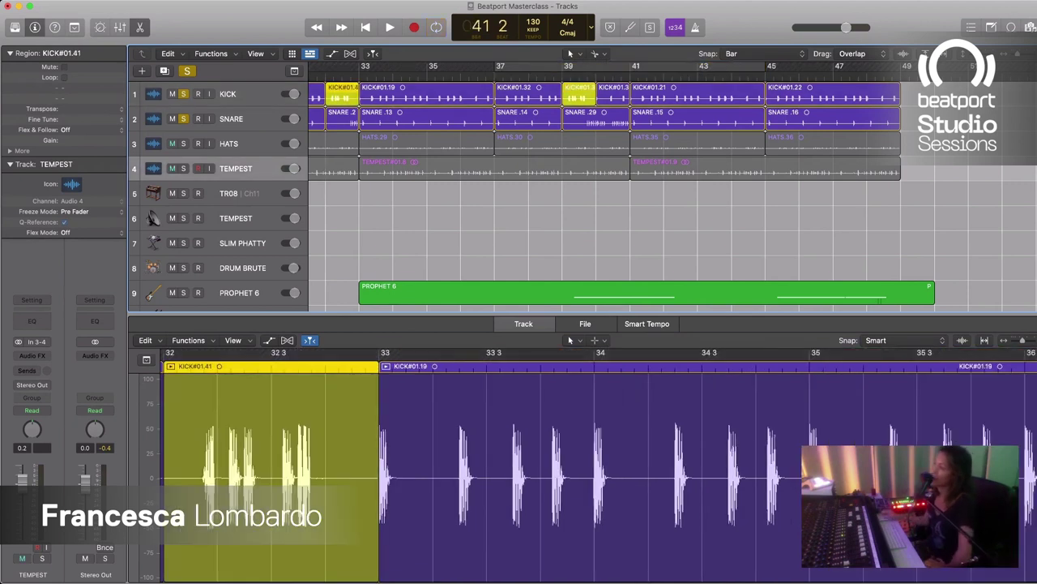
{"action": "key", "text": "super+shift+z"}
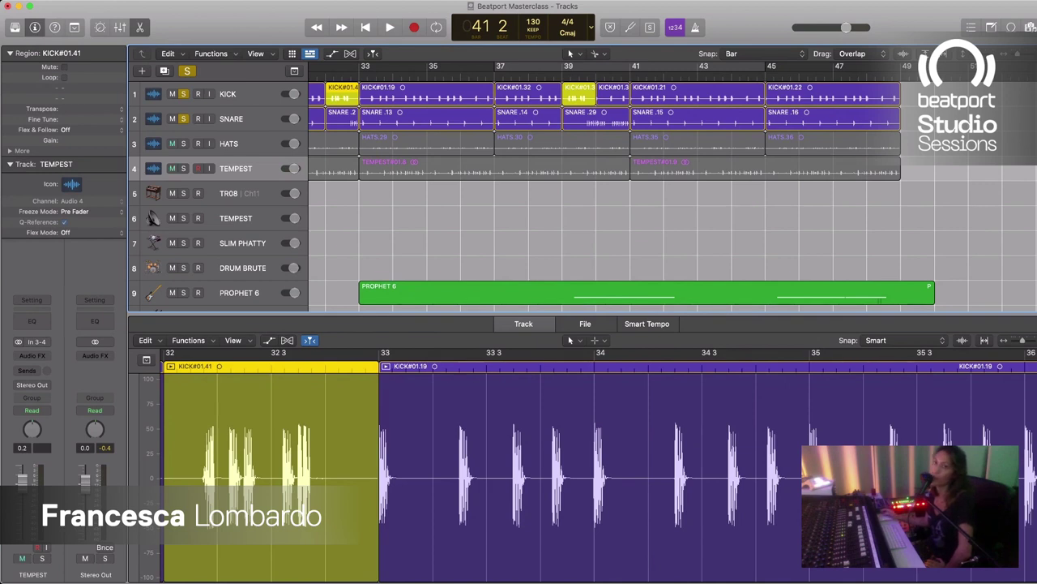
{"action": "key", "text": "super+z"}
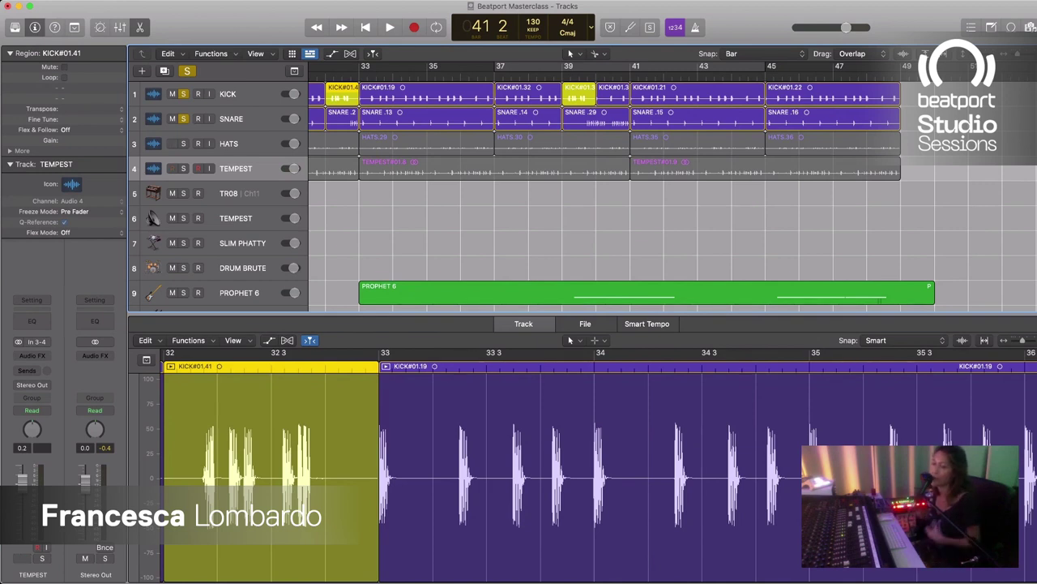
{"action": "key", "text": "super+shift+z"}
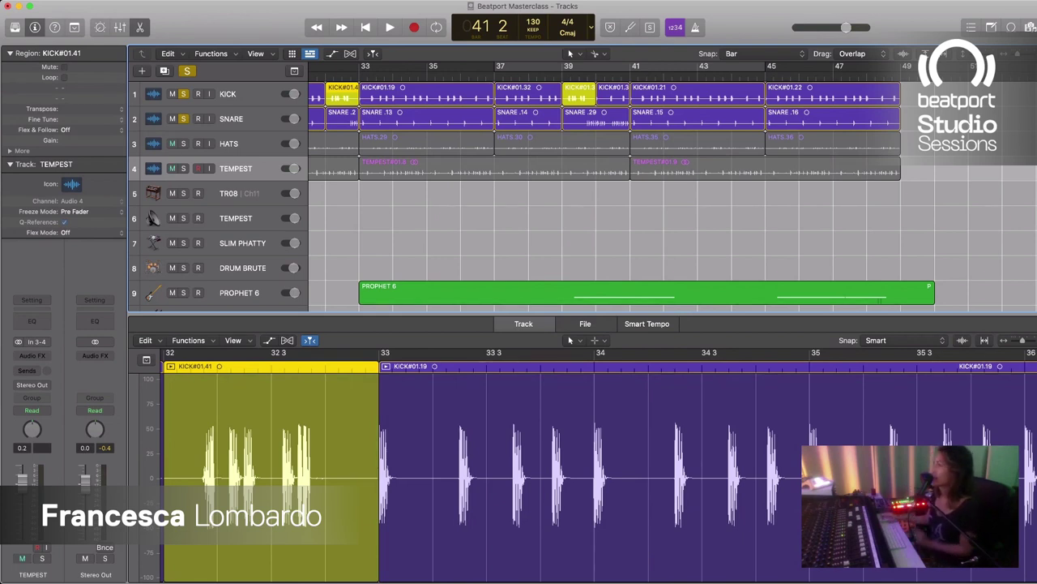
{"action": "key", "text": "super+z"}
{"action": "key", "text": "super+shift+z"}
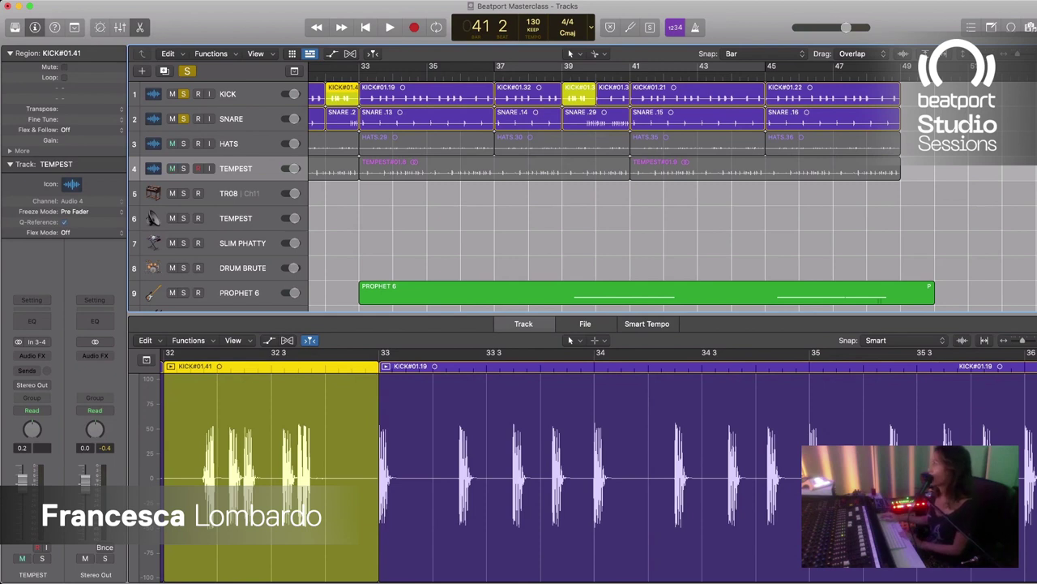
{"action": "key", "text": "super+z"}
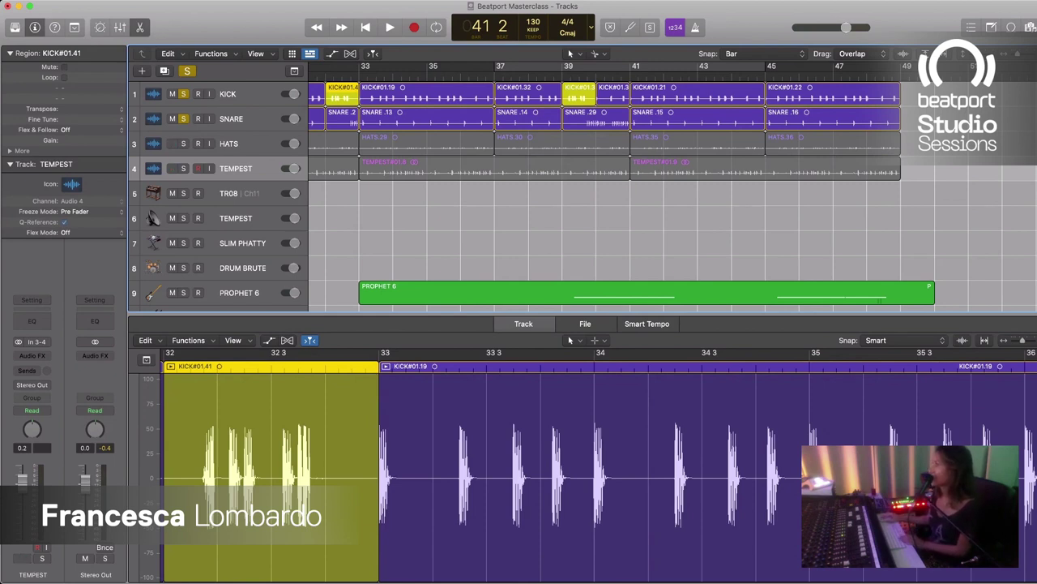
Step: Solo only the HATS track and play its recording from bar 57
{"action": "key", "text": "super+Left"}
{"action": "key", "text": "super+Left"}
{"action": "key", "text": "super+Left"}
{"action": "key", "text": "super+Left"}
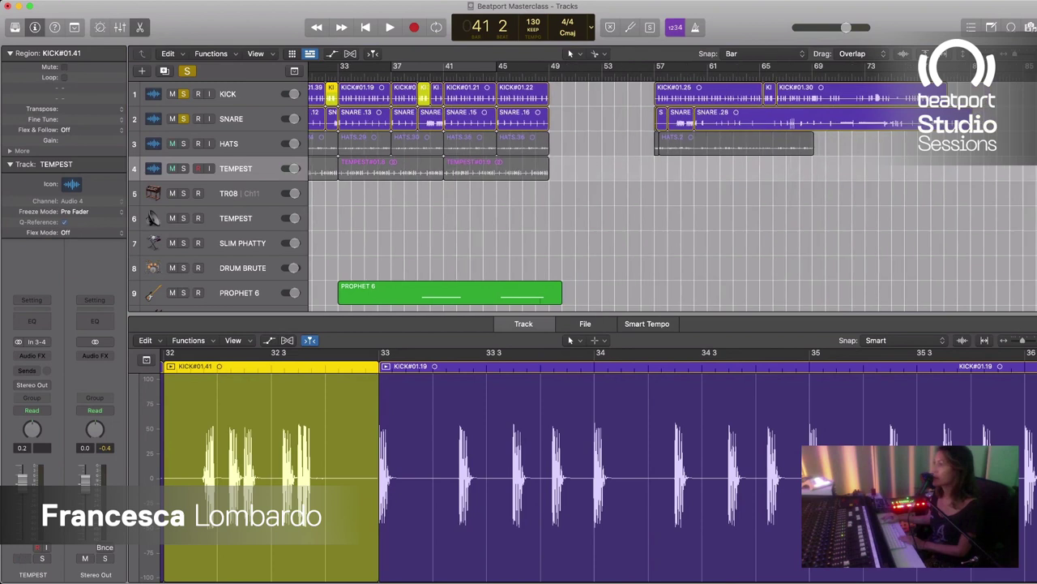
{"action": "key", "text": "super+z"}
{"action": "left_click", "coordinate": [184, 144]}
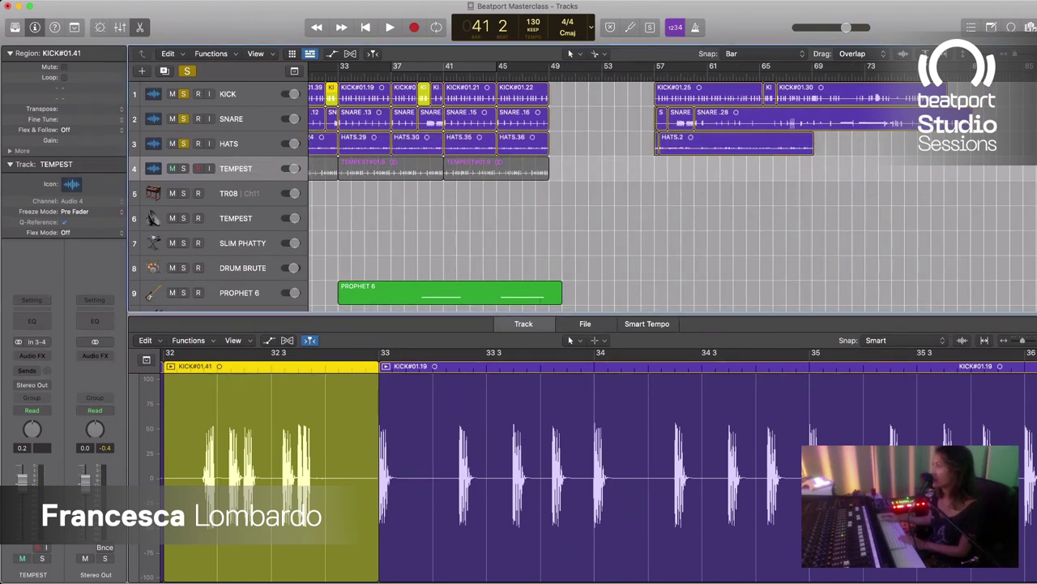
{"action": "key", "text": "super+shift+z"}
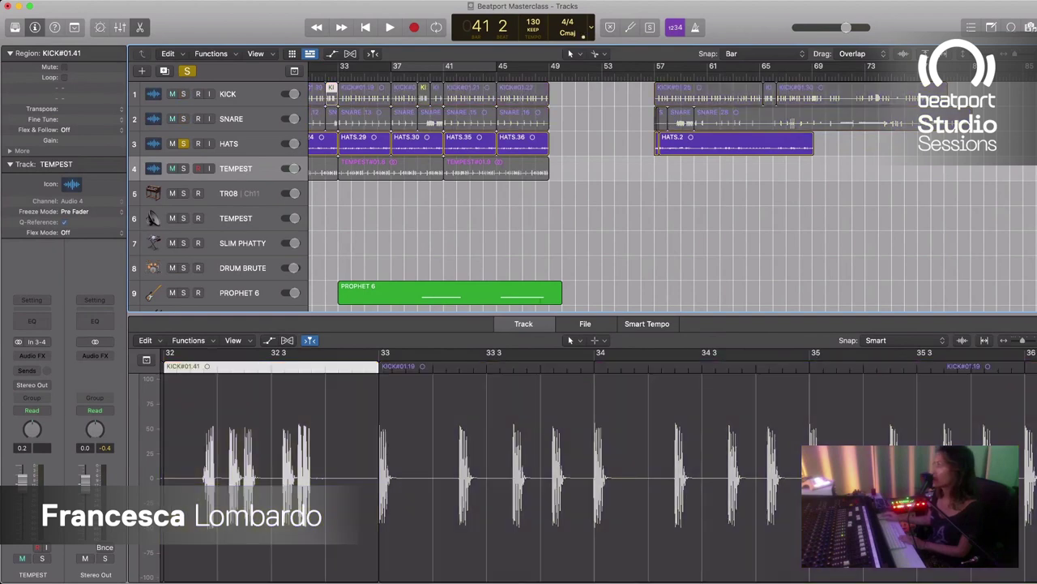
{"action": "left_click", "coordinate": [655, 75]}
{"action": "key", "text": "space"}
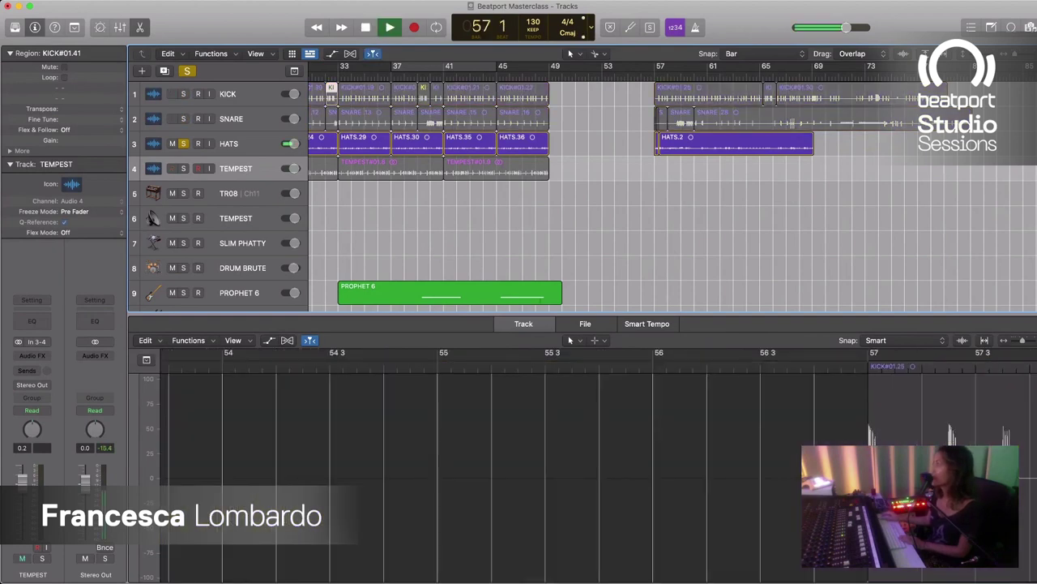
{"action": "key", "text": "space"}
Step: Select the two adjoining HATS regions at bar 57 and join them into one region
{"action": "key", "text": "super+Right"}
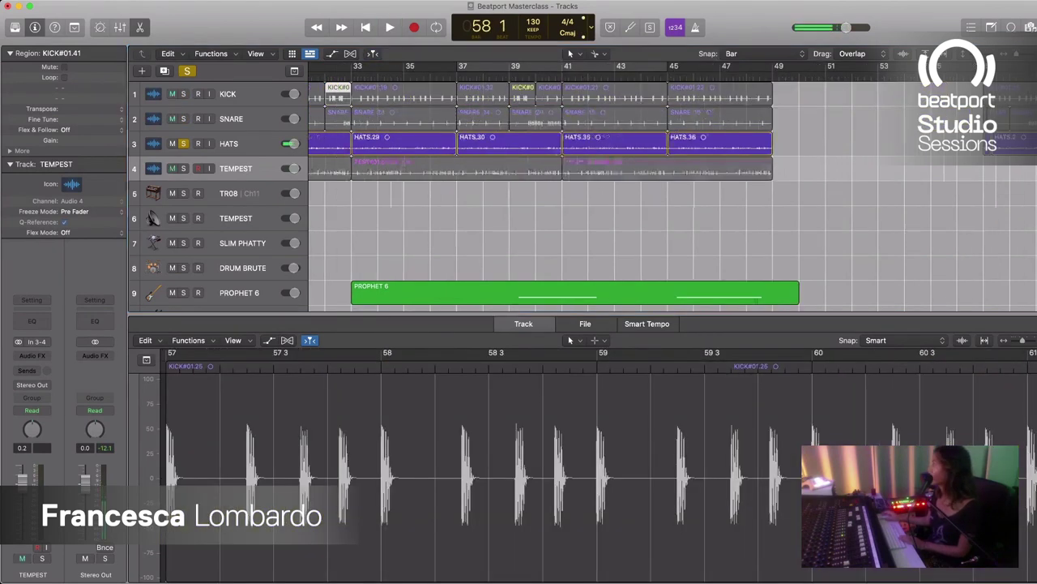
{"action": "left_click", "coordinate": [1005, 143]}
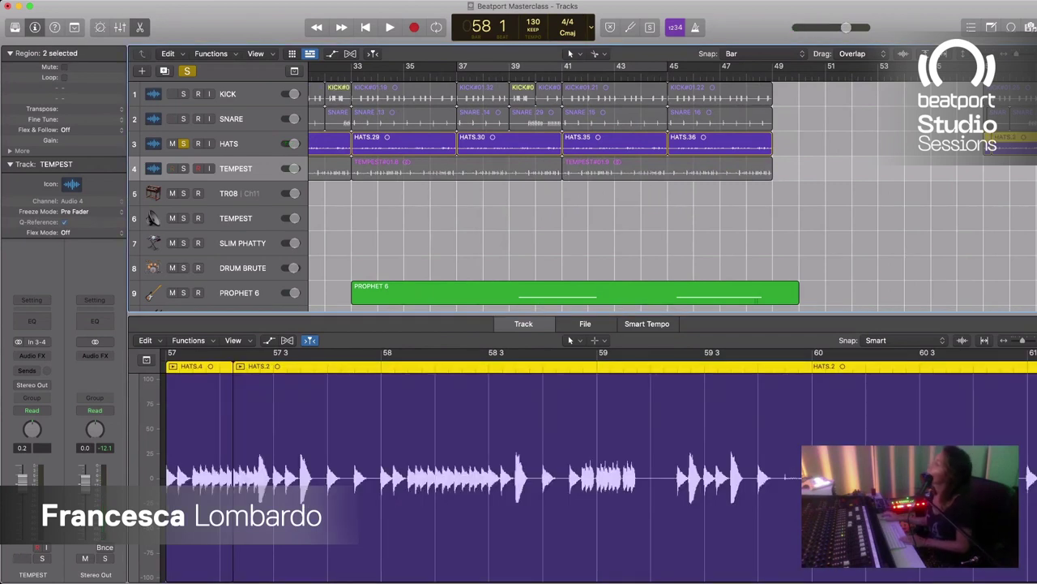
{"action": "key", "text": "super+j"}
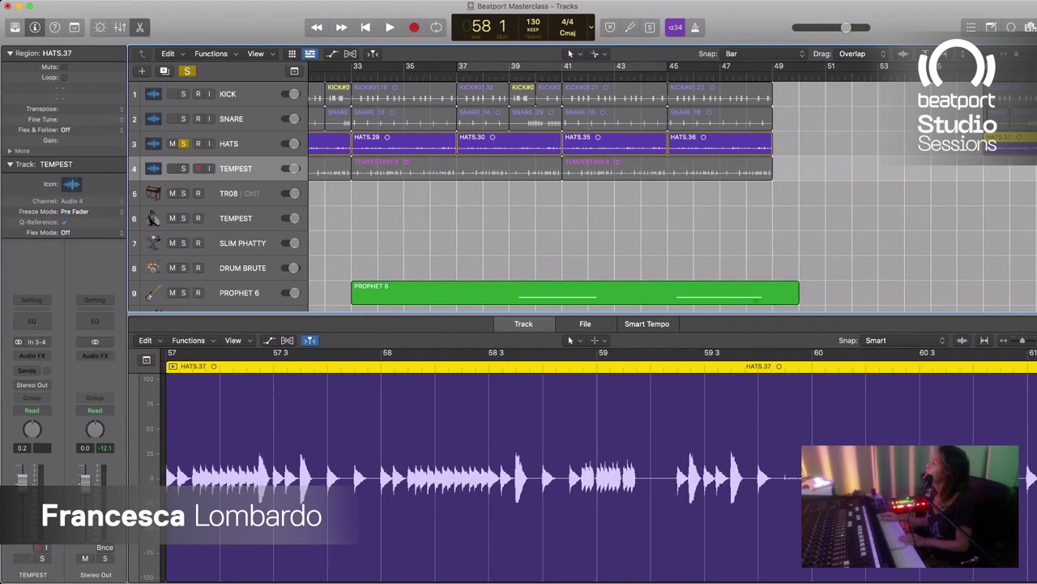
Step: Play the cycle from bar 57 to 59, split the joined HATS region at bar 58, and select its first bar
{"action": "scroll", "coordinate": [672, 194], "scroll_direction": "right", "scroll_amount": 3}
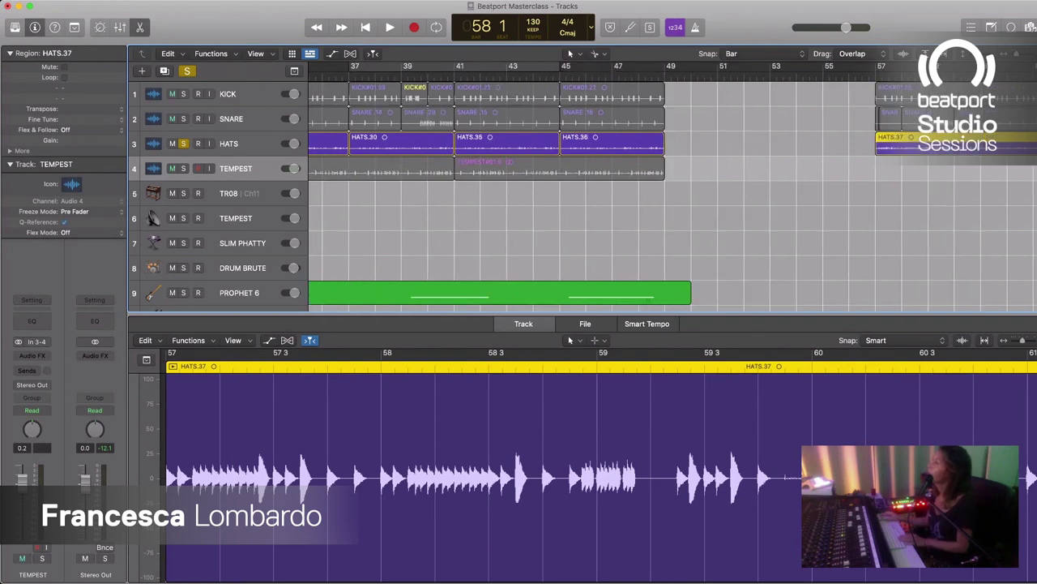
{"action": "key", "text": "c"}
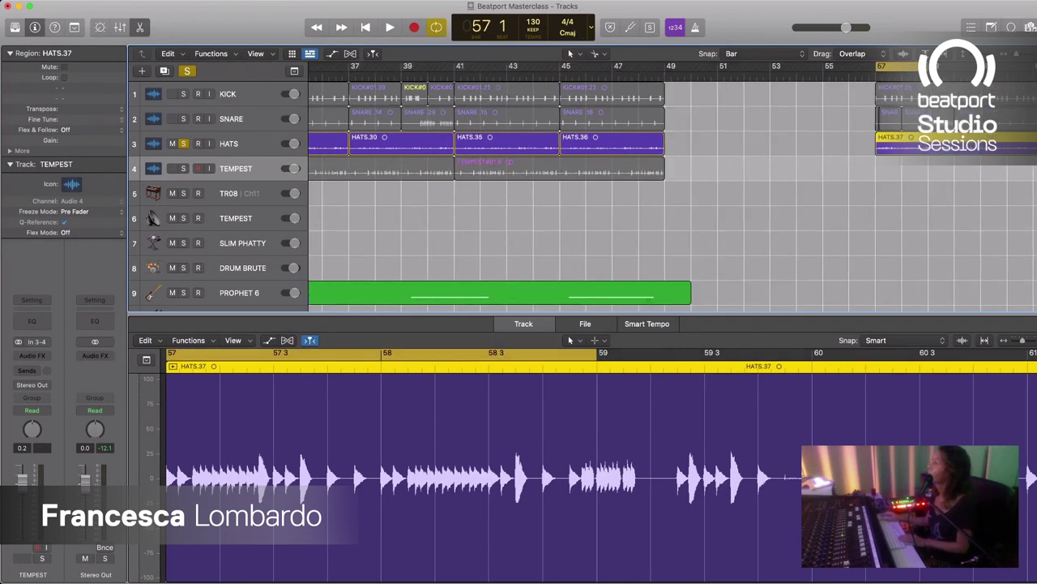
{"action": "key", "text": "space"}
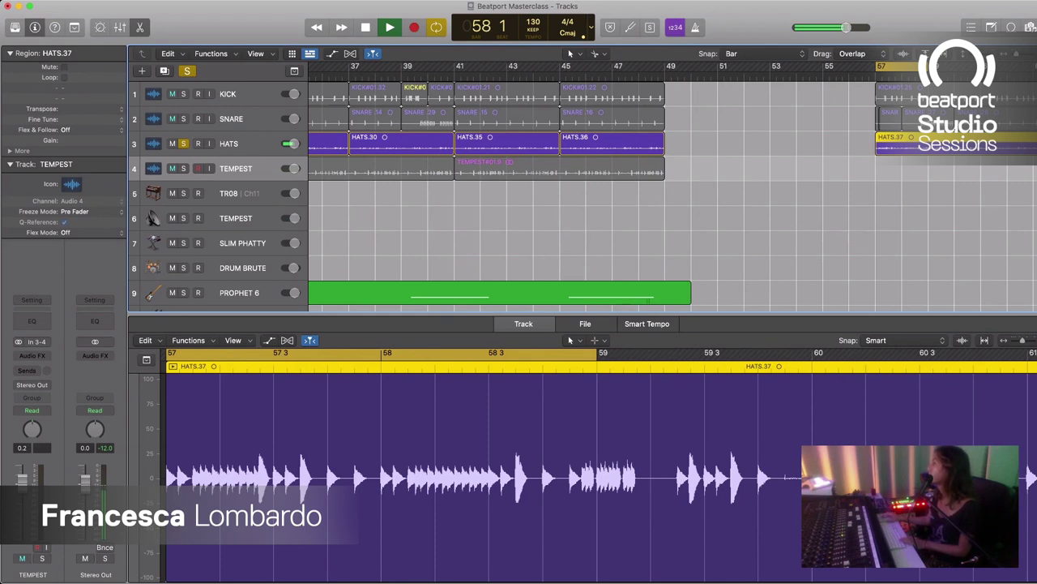
{"action": "key", "text": "space"}
{"action": "key", "text": "super+t"}
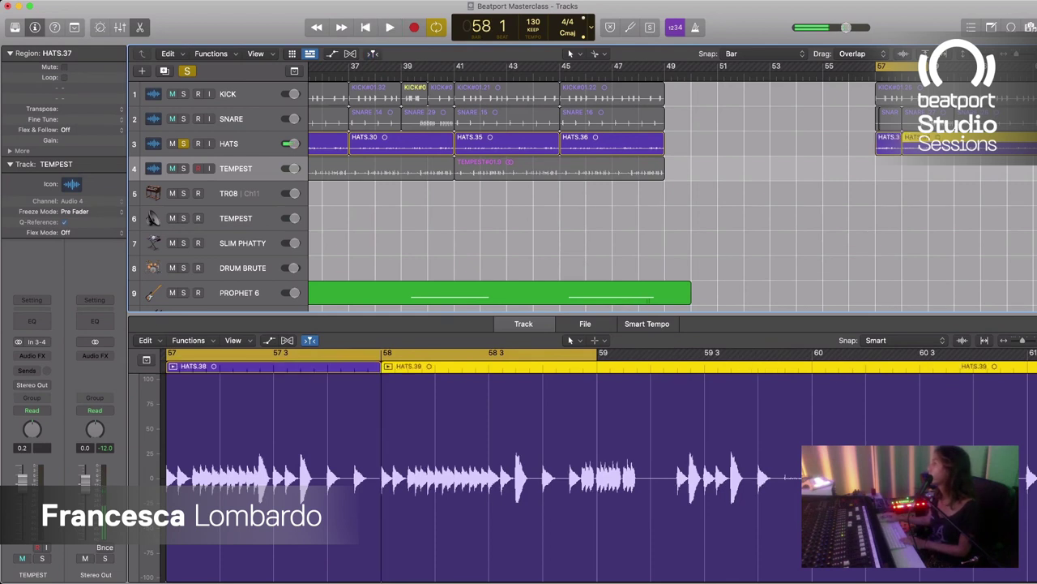
{"action": "key", "text": "Left"}
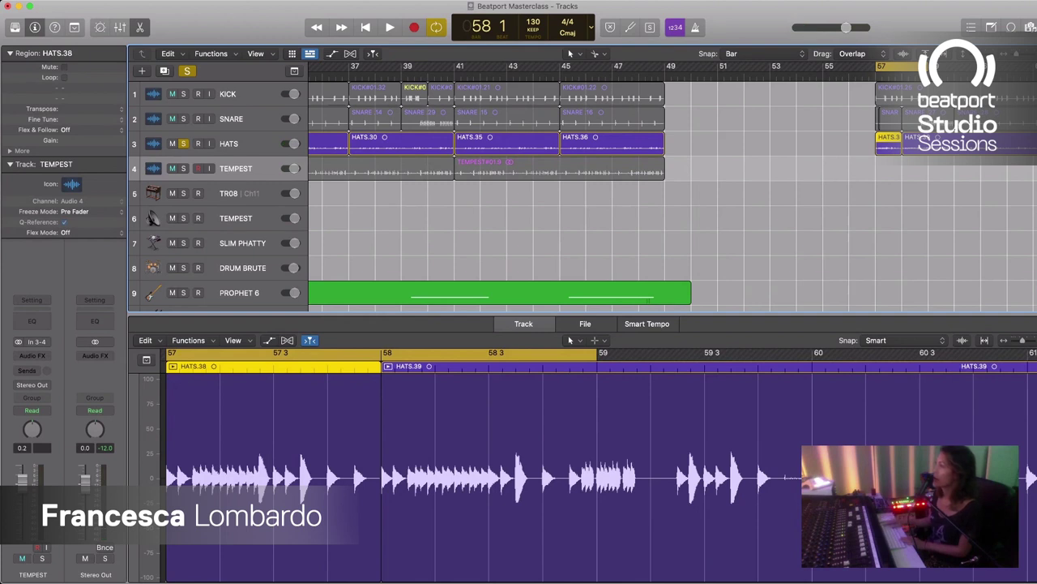
Step: Split the HATS region from bar 37 at bars 39 and 40, and delete the one-bar piece between them
{"action": "left_click", "coordinate": [401, 143]}
{"action": "left_click", "coordinate": [401, 144], "text": "super"}
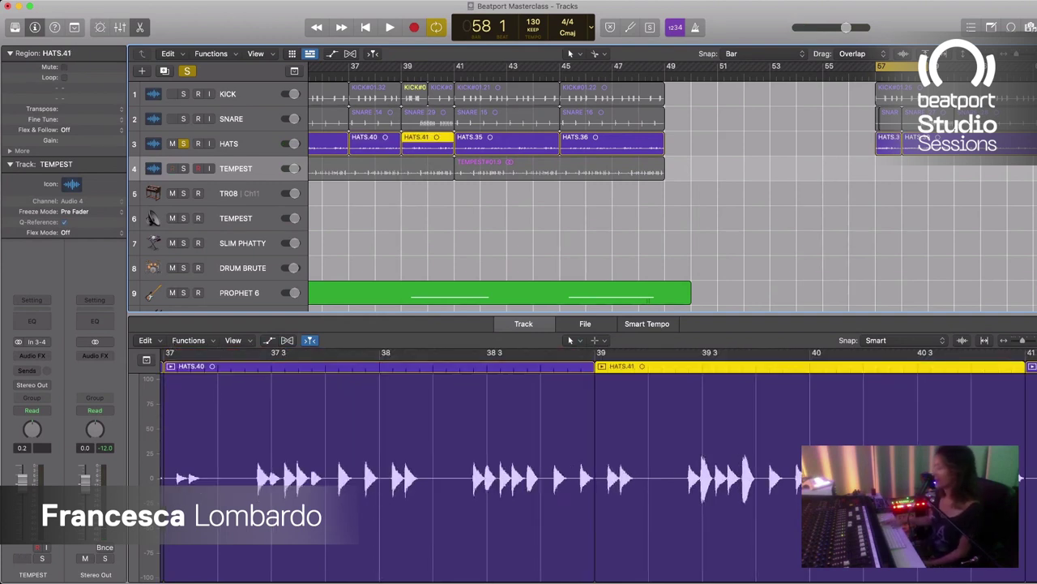
{"action": "key", "text": "super+t"}
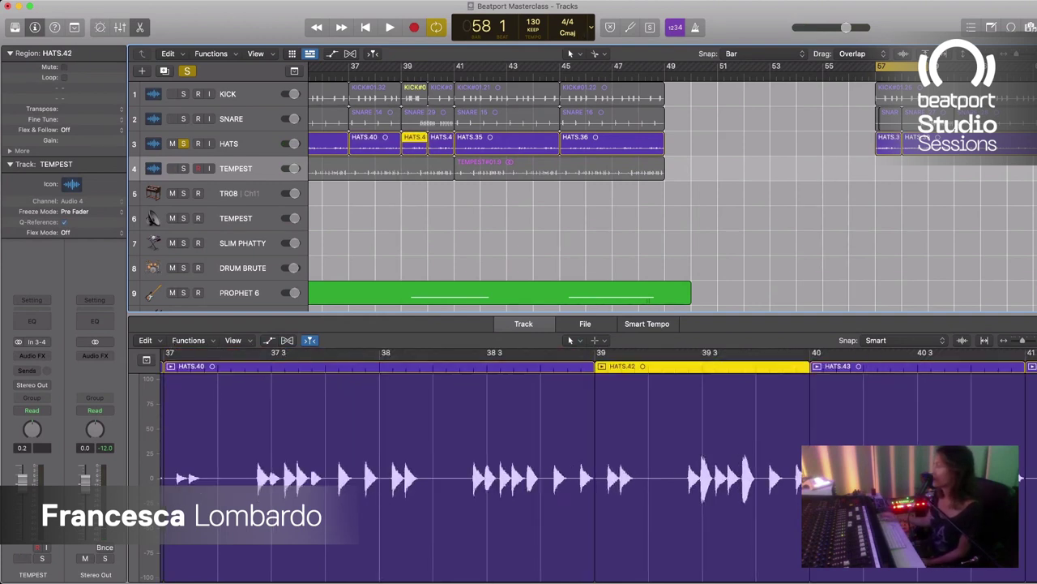
{"action": "key", "text": "Delete"}
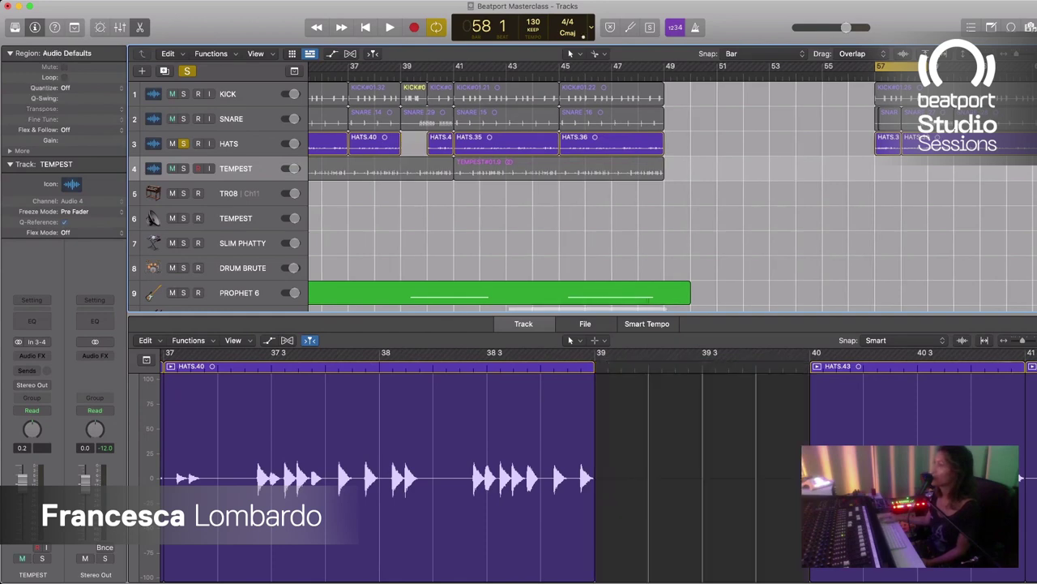
Step: Move the one-bar hats region from bar 57 into the gap at bar 39 on the HATS track
{"action": "scroll", "coordinate": [672, 194], "scroll_direction": "right", "scroll_amount": 1}
{"action": "left_click_drag", "start_coordinate": [883, 142], "coordinate": [410, 143]}
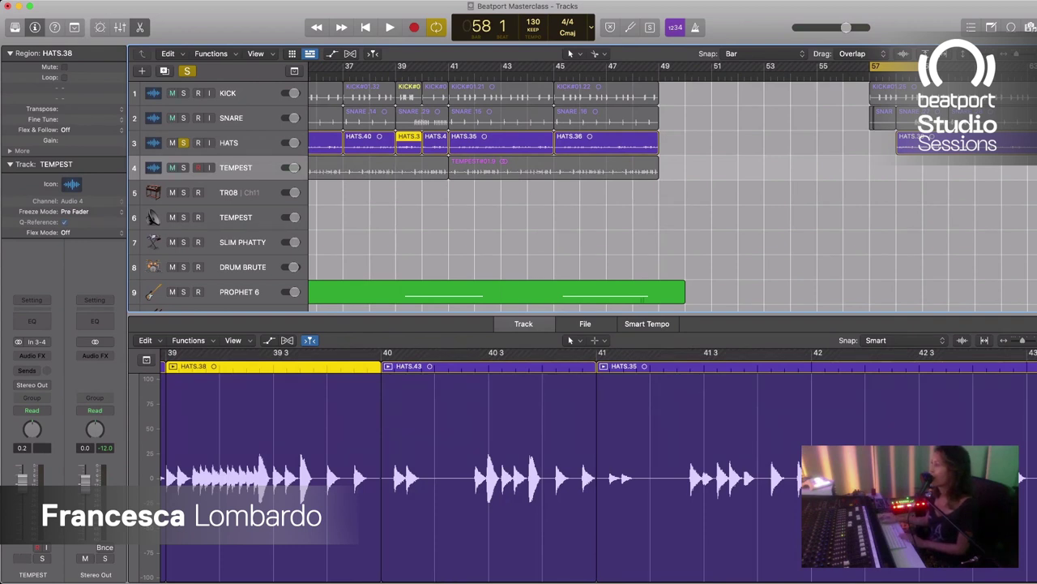
{"action": "key", "text": "space"}
{"action": "key", "text": "space"}
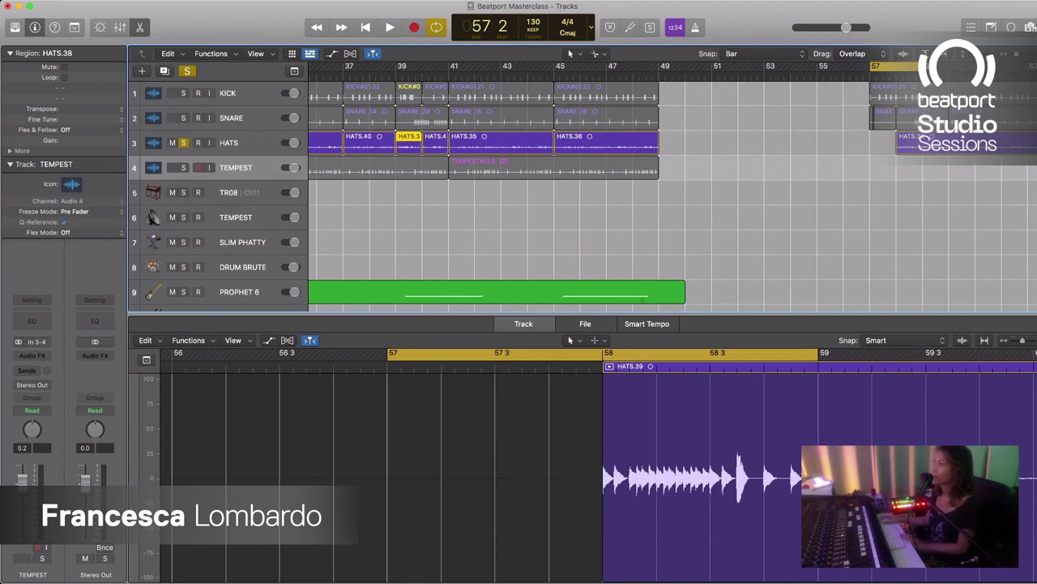
Step: Set the cycle range to bars 37–41, turn off the HATS solo, and play the loop with all tracks
{"action": "left_click_drag", "start_coordinate": [344, 66], "coordinate": [448, 66]}
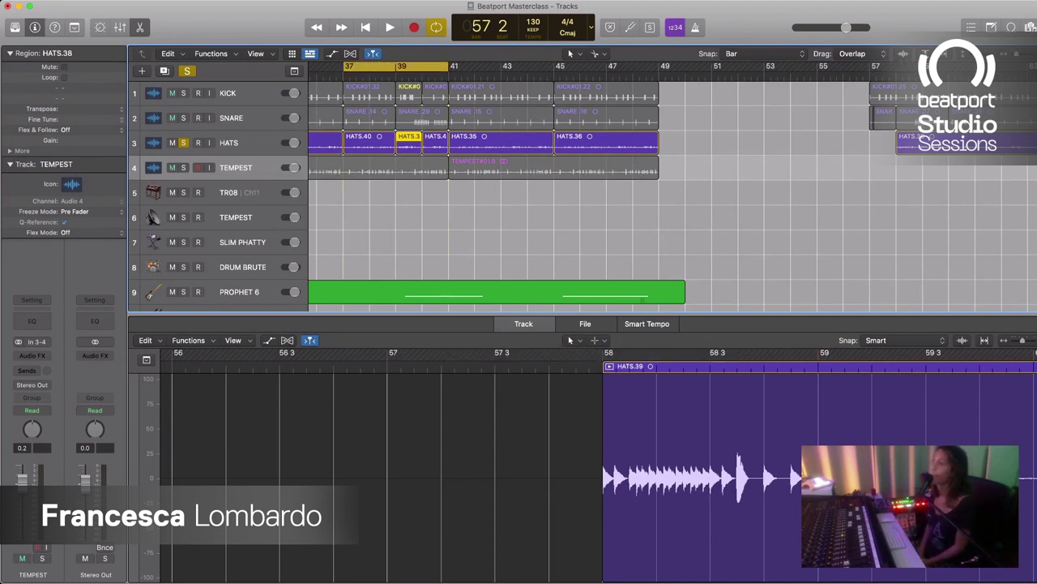
{"action": "key", "text": "ctrl+alt+super+s"}
{"action": "key", "text": "space"}
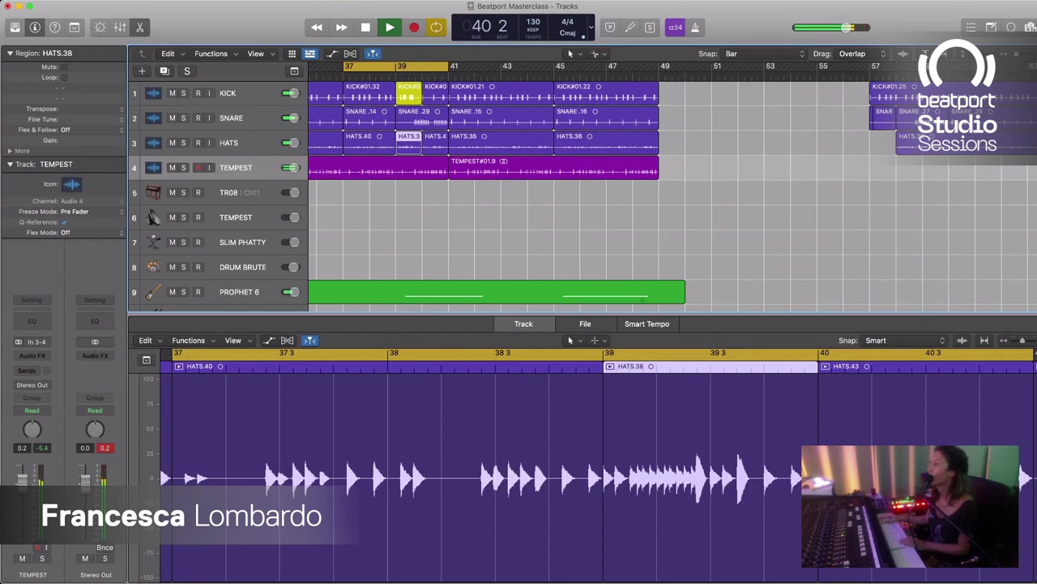
Step: Split the two-bar snare region at bar 40 and delete its bar 39 half
{"action": "left_click", "coordinate": [422, 117]}
{"action": "key", "text": "space"}
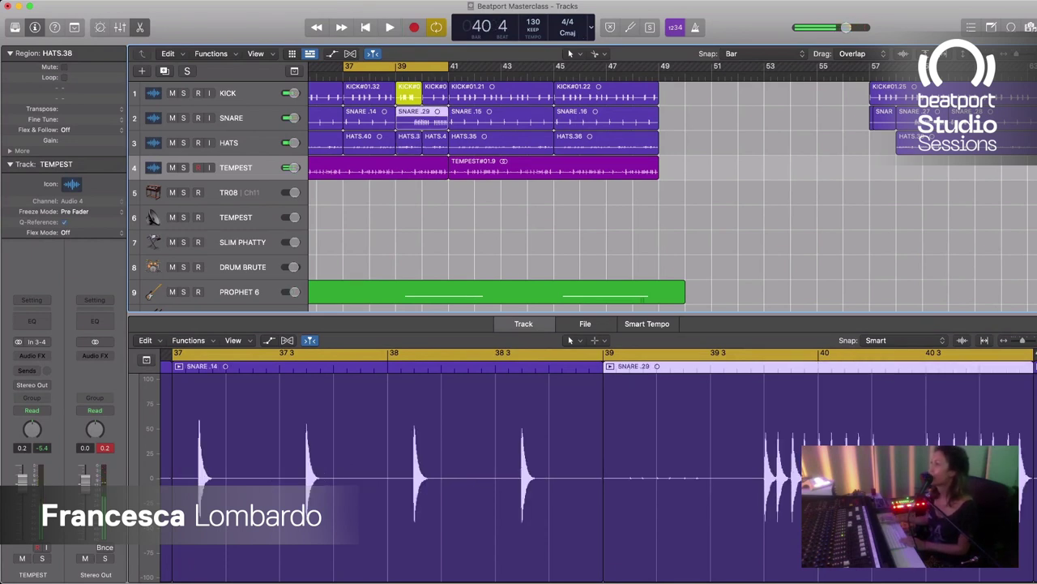
{"action": "left_click", "coordinate": [422, 117], "text": "super"}
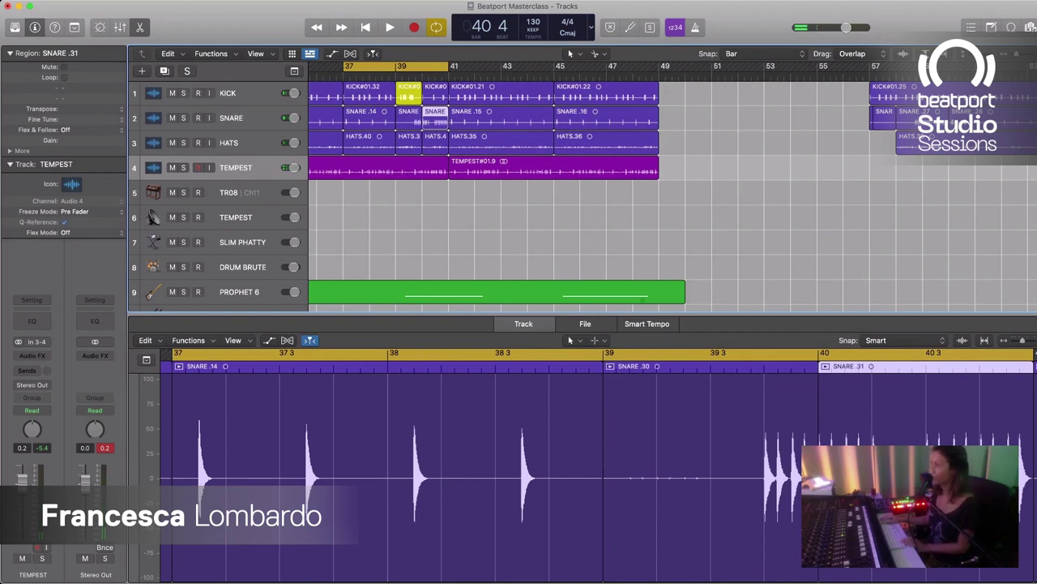
{"action": "left_click", "coordinate": [408, 117]}
{"action": "key", "text": "BackSpace"}
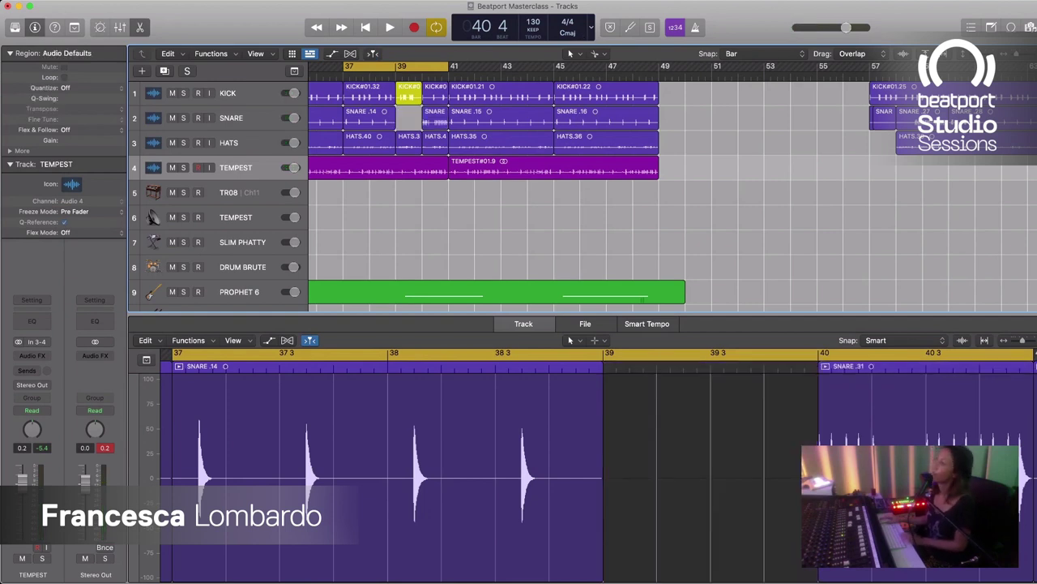
Step: Split the snare region at bar 38, copy its second half into the empty bar 39, and play the loop
{"action": "key", "text": "super+t"}
{"action": "left_click_drag", "start_coordinate": [383, 117], "coordinate": [409, 118]}
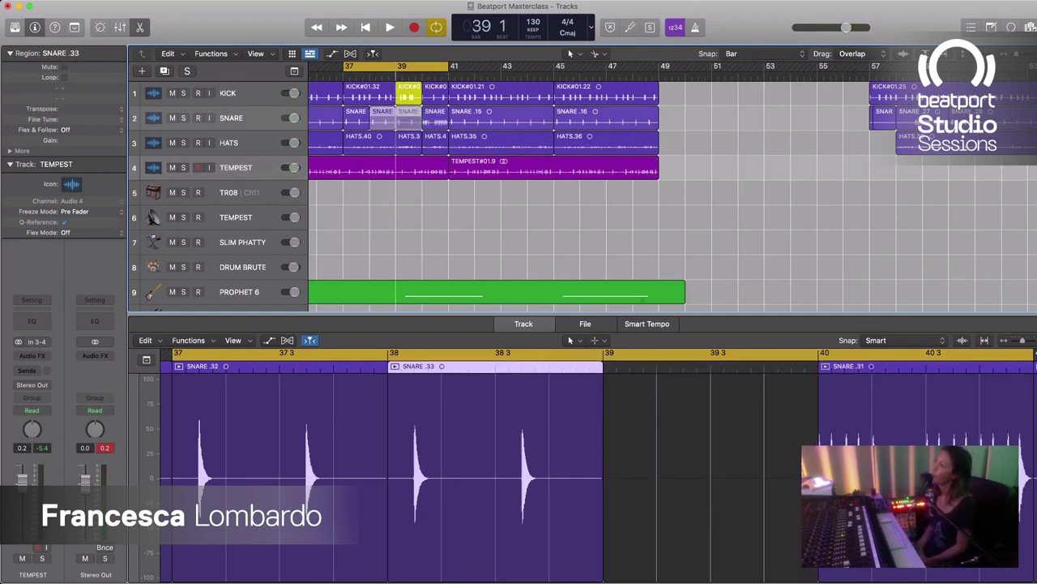
{"action": "key", "text": "space"}
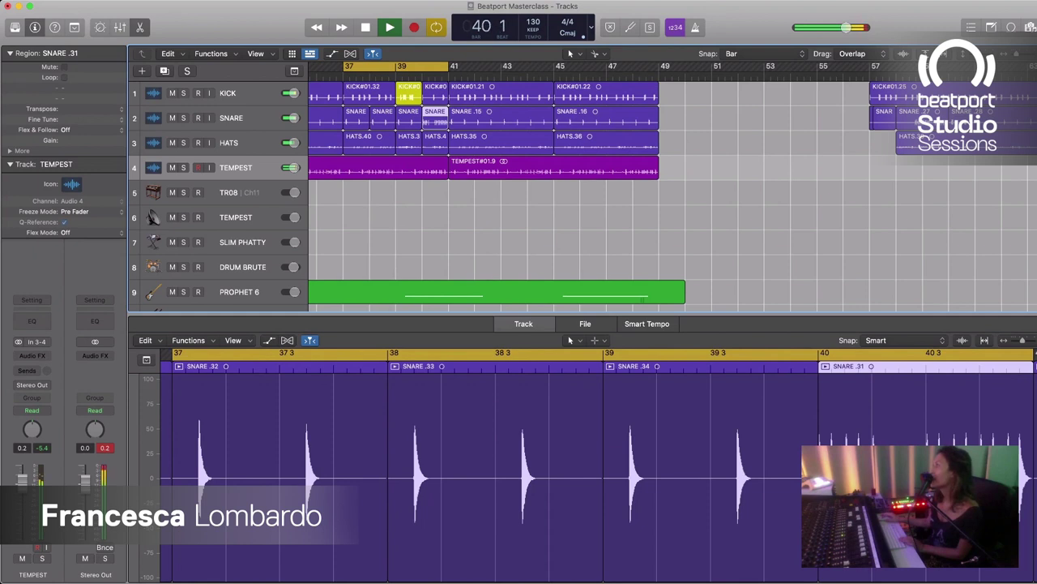
Step: Set the snap to Division, split the yellow kick region halfway through bar 39, and delete its second half
{"action": "left_click", "coordinate": [408, 93]}
{"action": "key", "text": "space"}
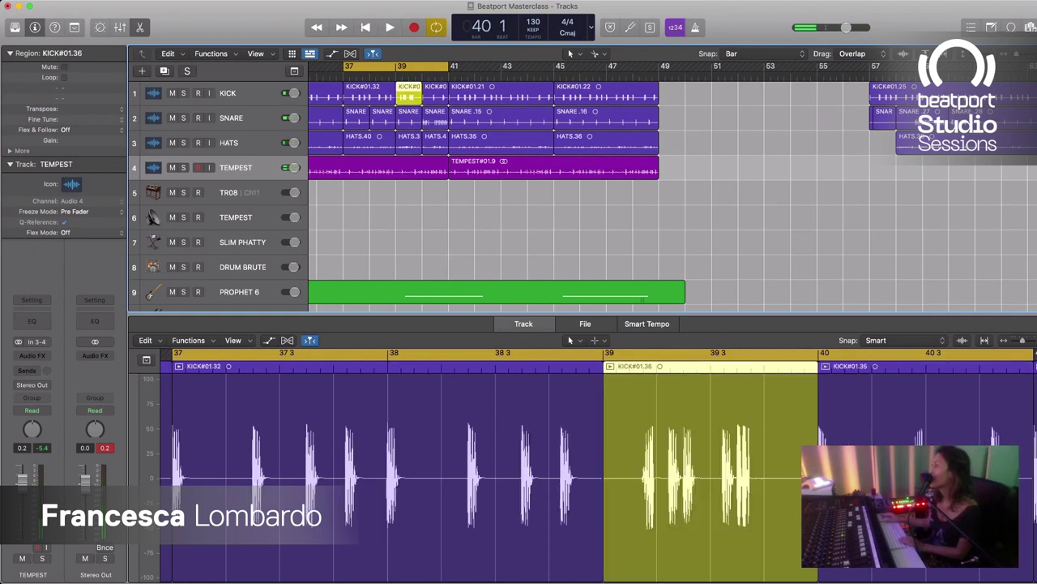
{"action": "key", "text": "super+Right"}
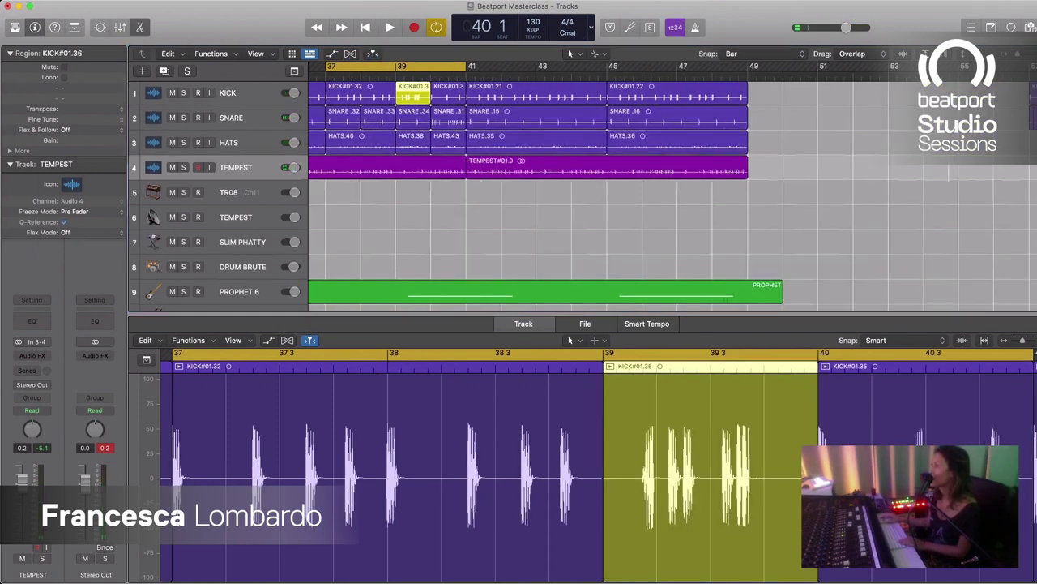
{"action": "key", "text": "super+Right"}
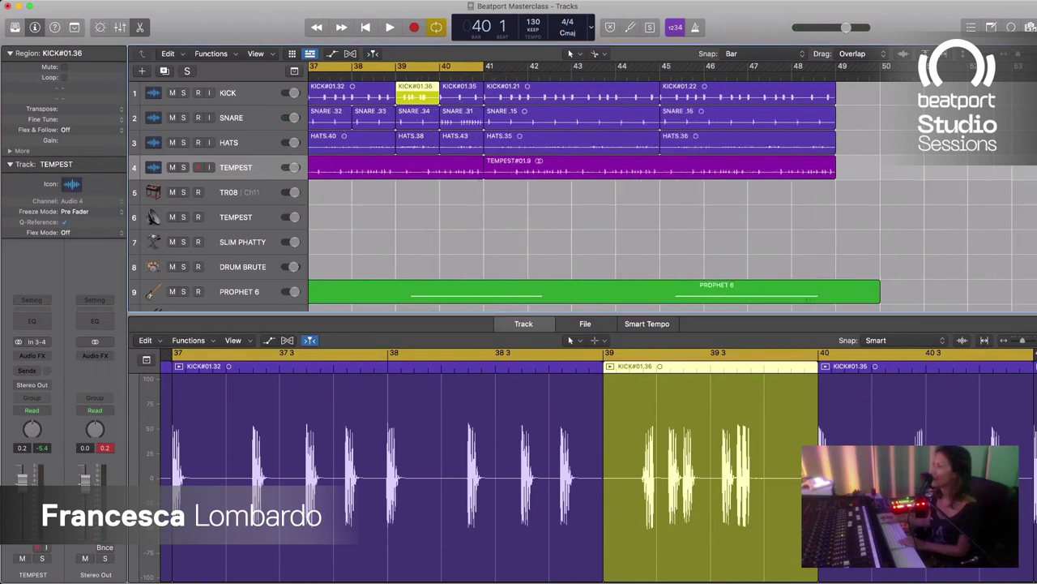
{"action": "key", "text": "shift+d"}
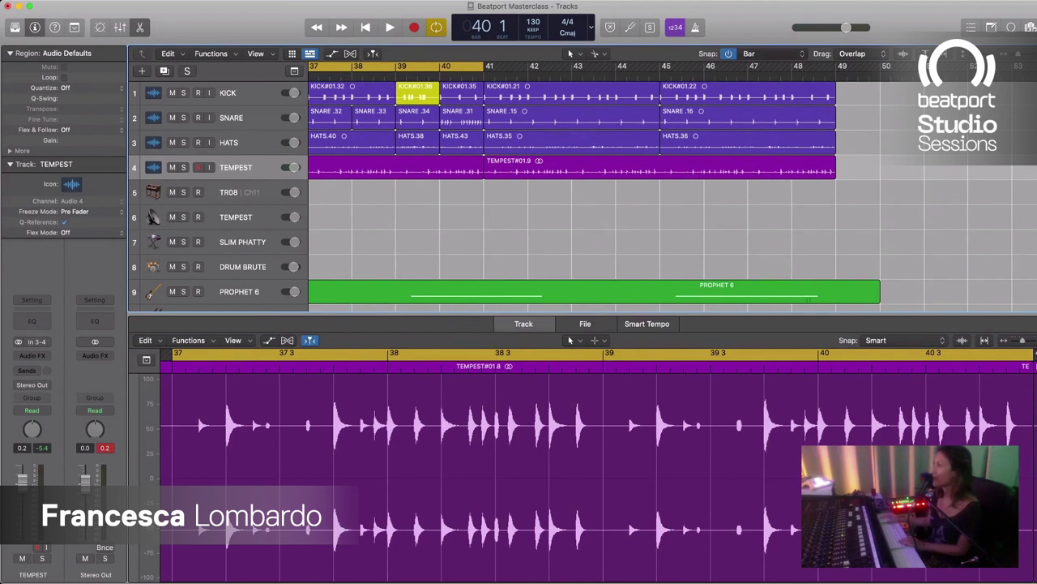
{"action": "key", "text": "ctrl"}
{"action": "left_click", "coordinate": [417, 93], "text": "super"}
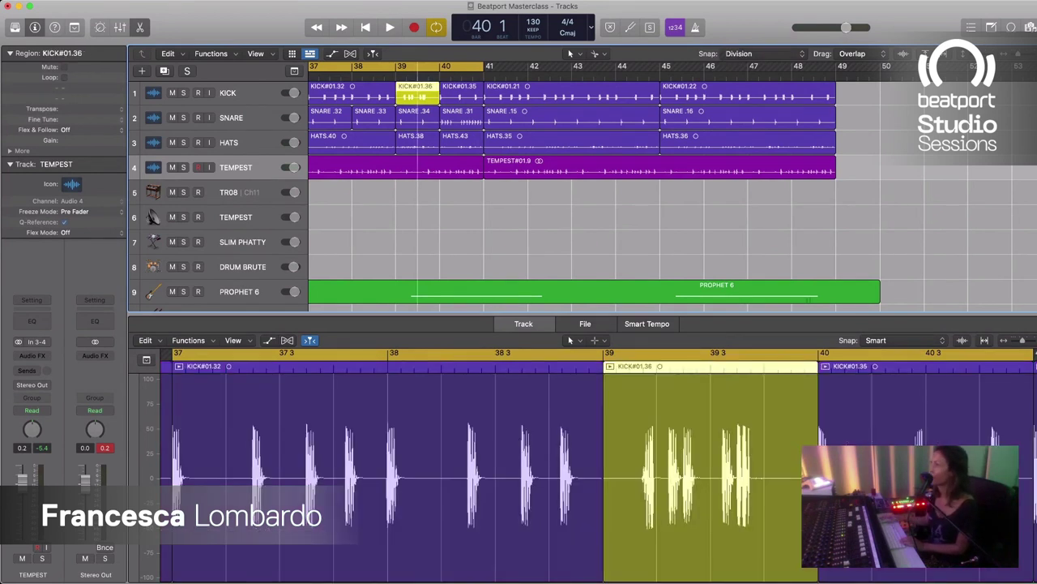
{"action": "key", "text": "Delete"}
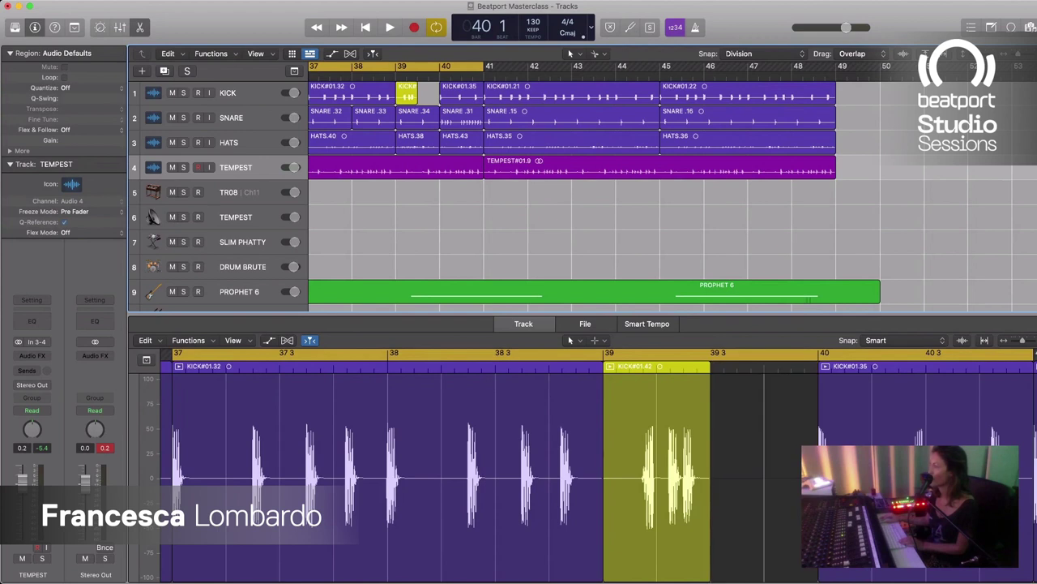
Step: Split the bar 40 kick region at beat 3 and copy its second half into the gap at bar 39 beat 3
{"action": "key", "text": "super+t"}
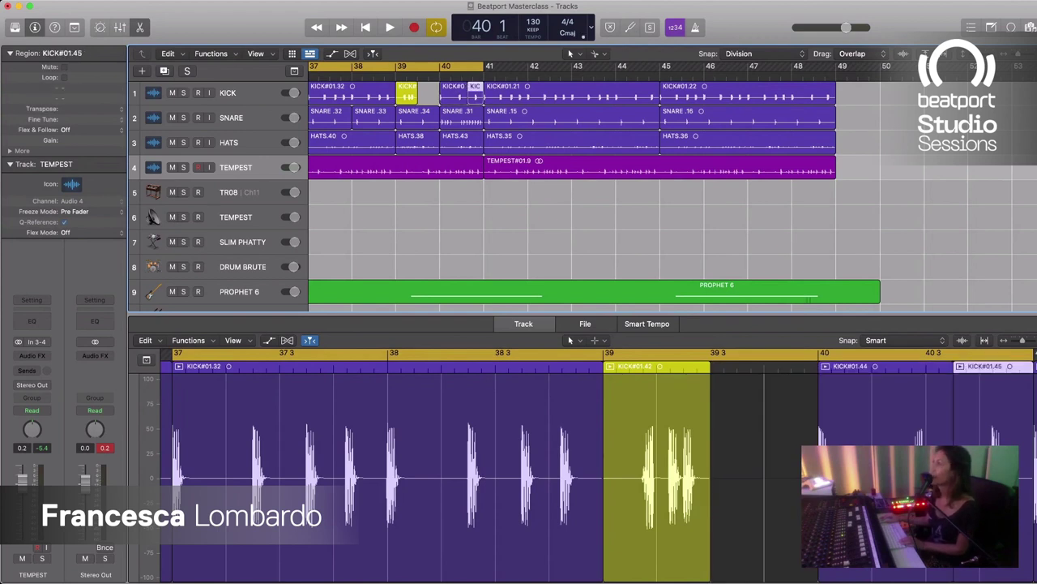
{"action": "key", "text": "super+z"}
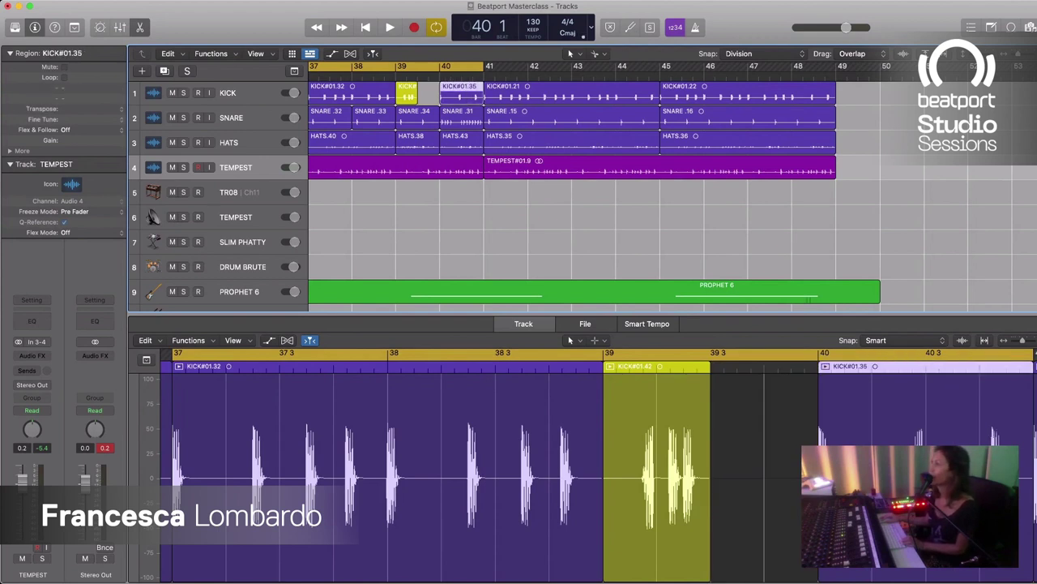
{"action": "left_click", "coordinate": [462, 93], "text": "super"}
{"action": "left_click_drag", "start_coordinate": [472, 94], "coordinate": [432, 93]}
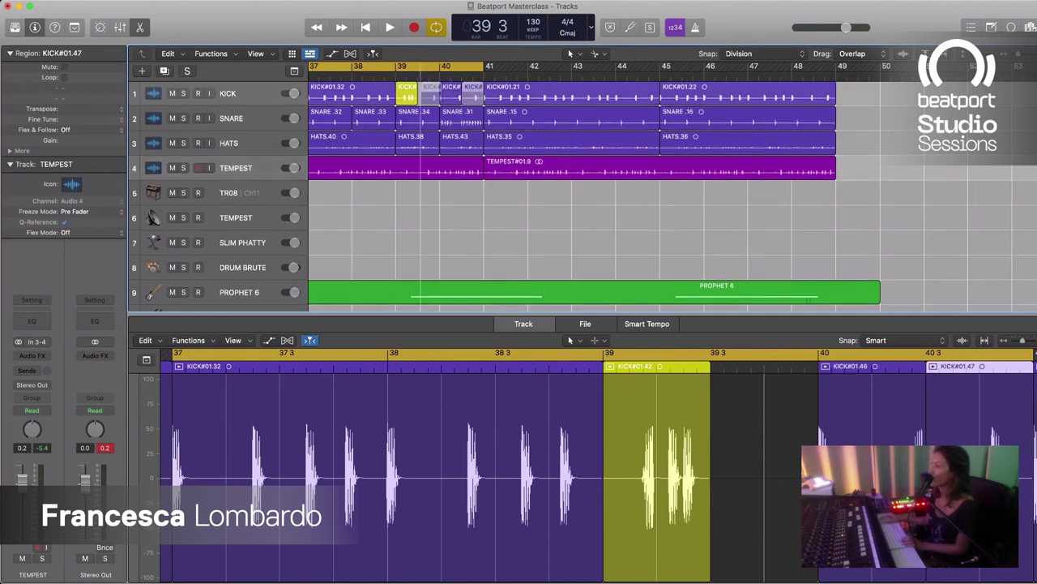
{"action": "key", "text": "super+v"}
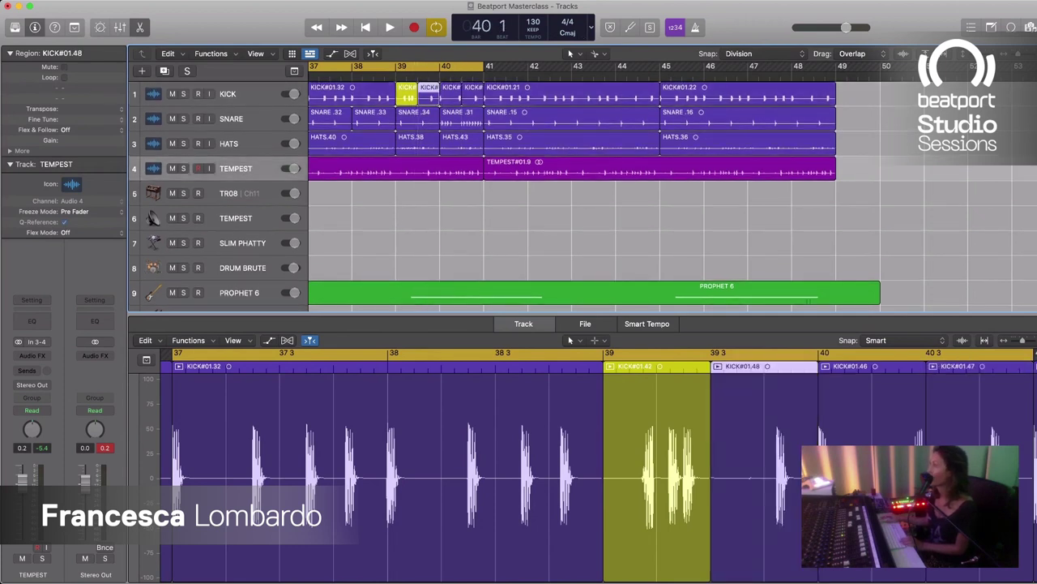
Step: Split the bar 40 snare region at beat 2 and delete the one-beat piece before the split
{"action": "scroll", "coordinate": [584, 186], "scroll_direction": "right", "scroll_amount": 1}
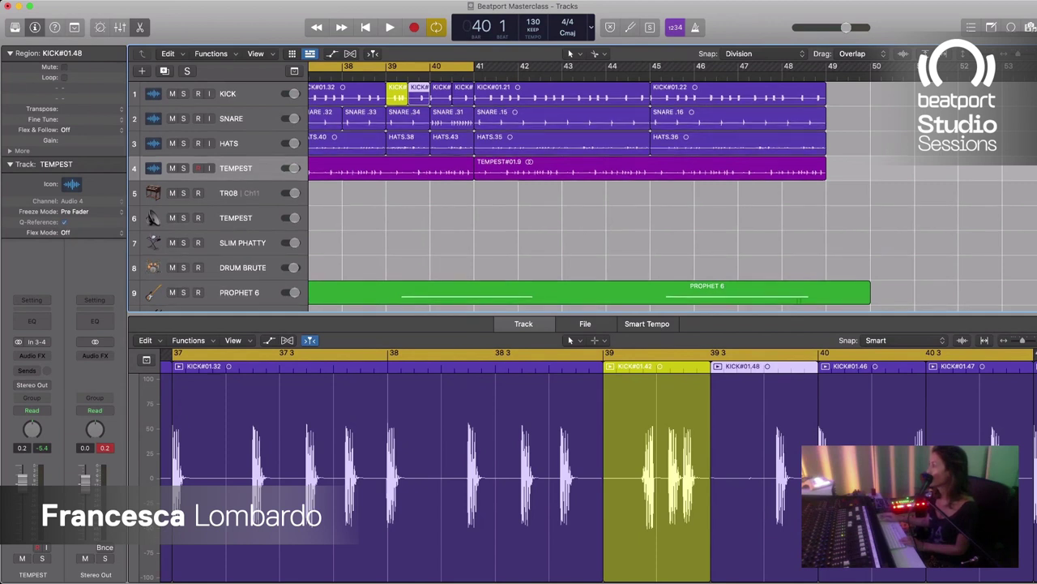
{"action": "key", "text": "super+Right"}
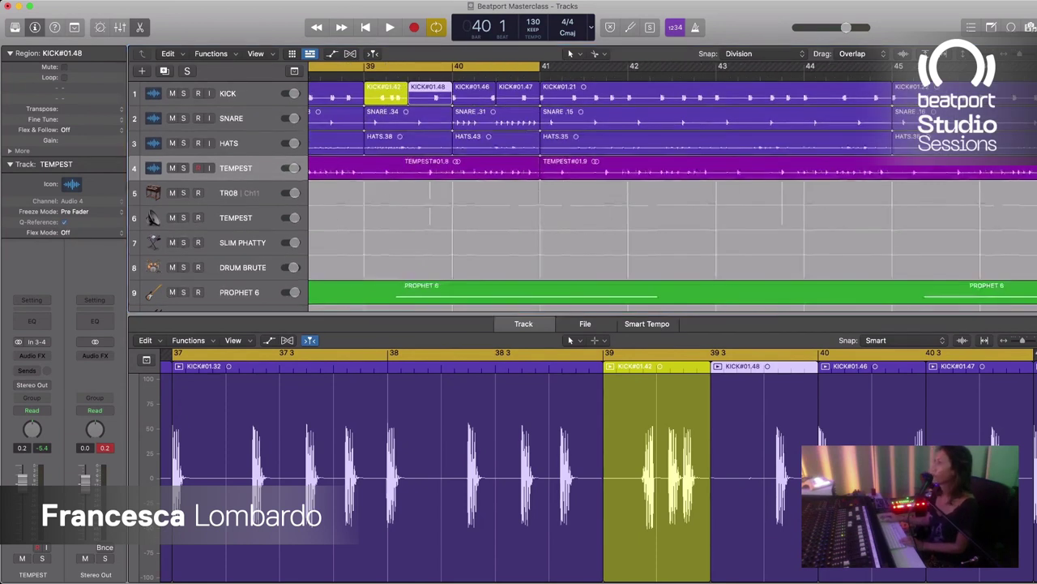
{"action": "left_click", "coordinate": [474, 117]}
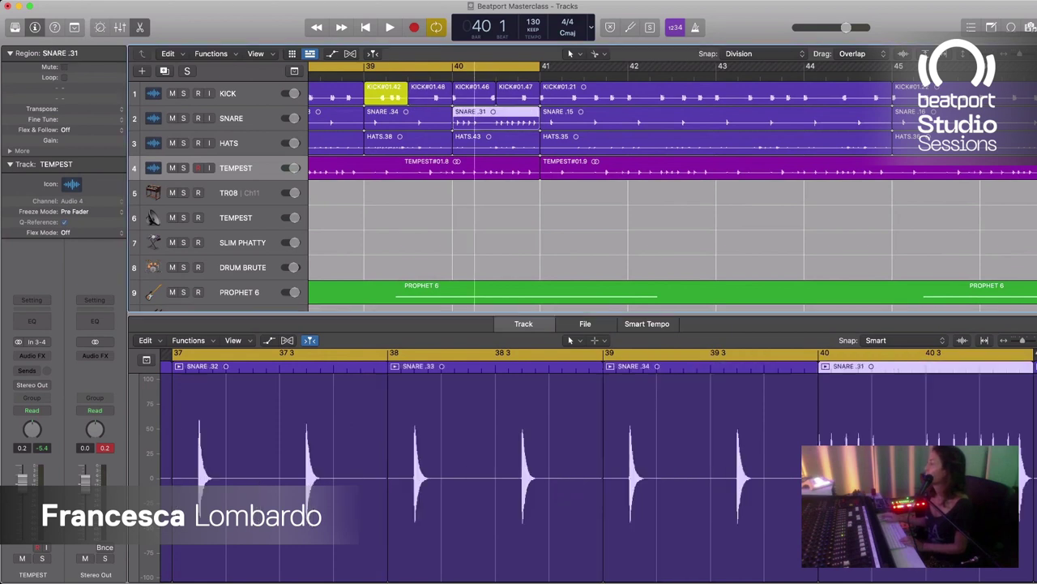
{"action": "left_click", "coordinate": [474, 120], "text": "super"}
{"action": "left_click", "coordinate": [463, 118]}
{"action": "key", "text": "Delete"}
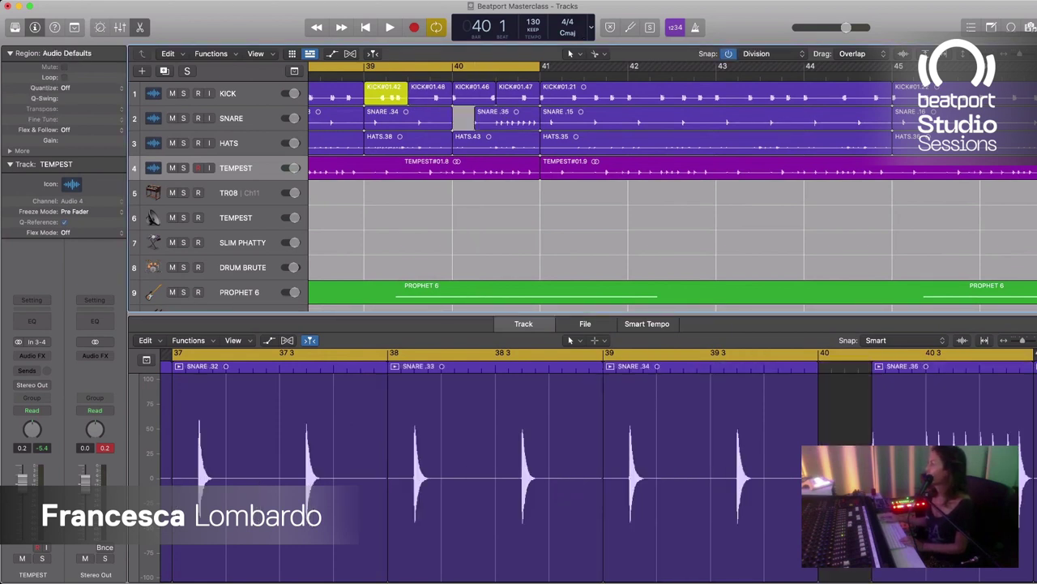
Step: Split the snare region one sixteenth after bar 40 beat 2, delete the short first piece, and play the loop
{"action": "key", "text": "super+Right"}
{"action": "key", "text": "super+Right"}
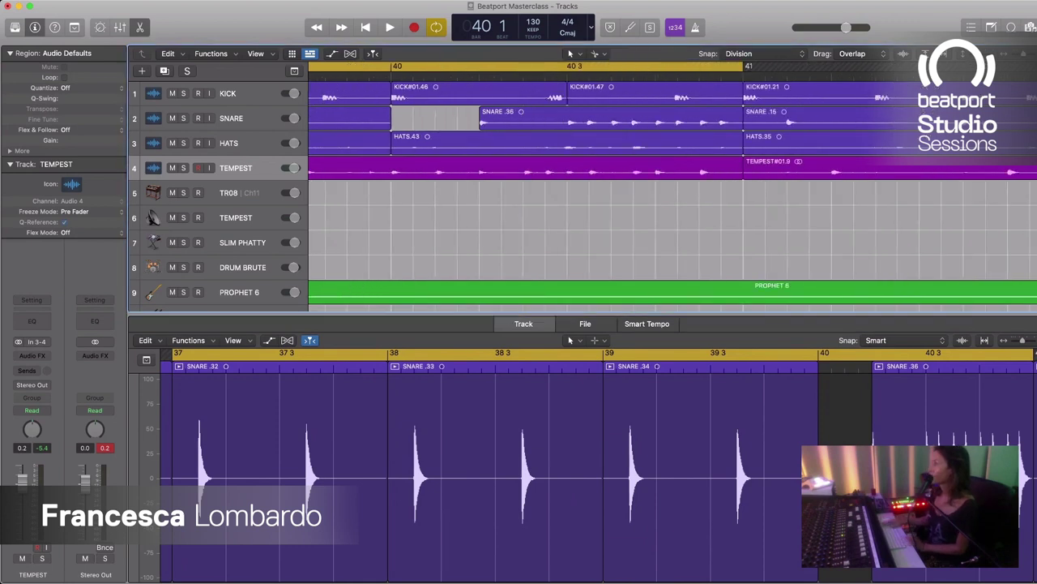
{"action": "left_click", "coordinate": [611, 118]}
{"action": "left_click", "coordinate": [502, 118], "text": "super"}
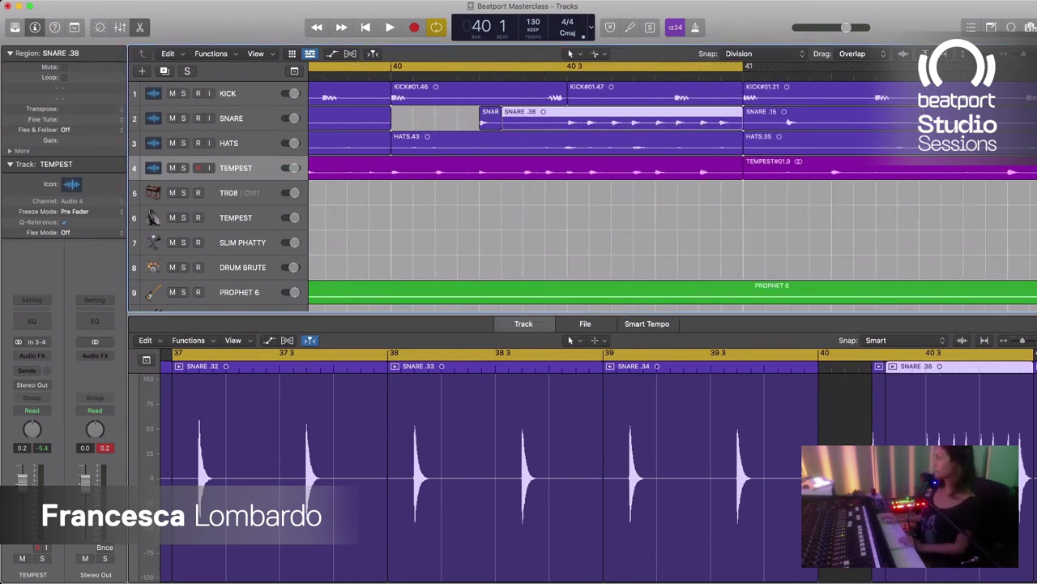
{"action": "left_click", "coordinate": [490, 118]}
{"action": "key", "text": "BackSpace"}
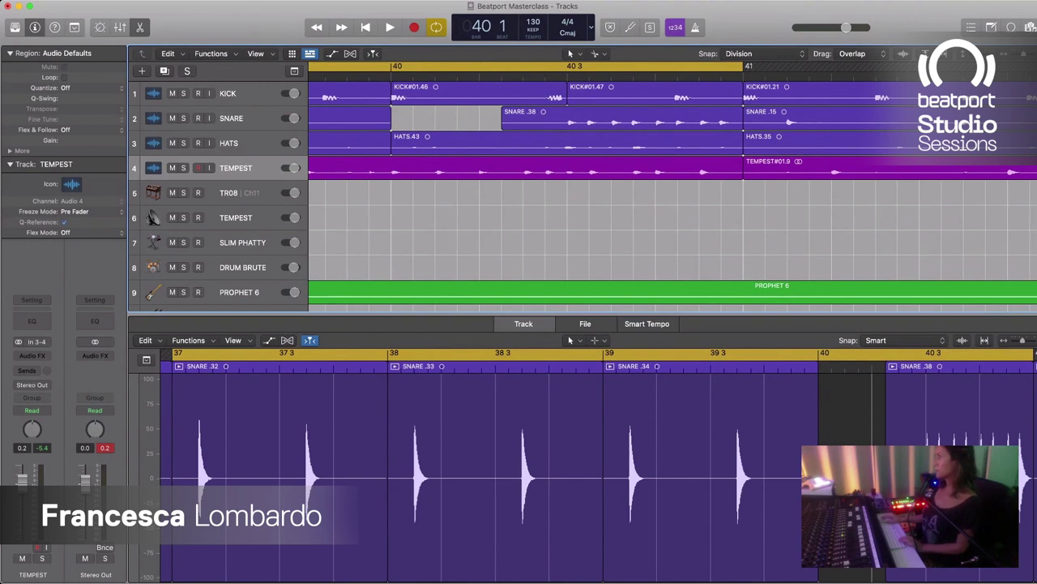
{"action": "key", "text": "space"}
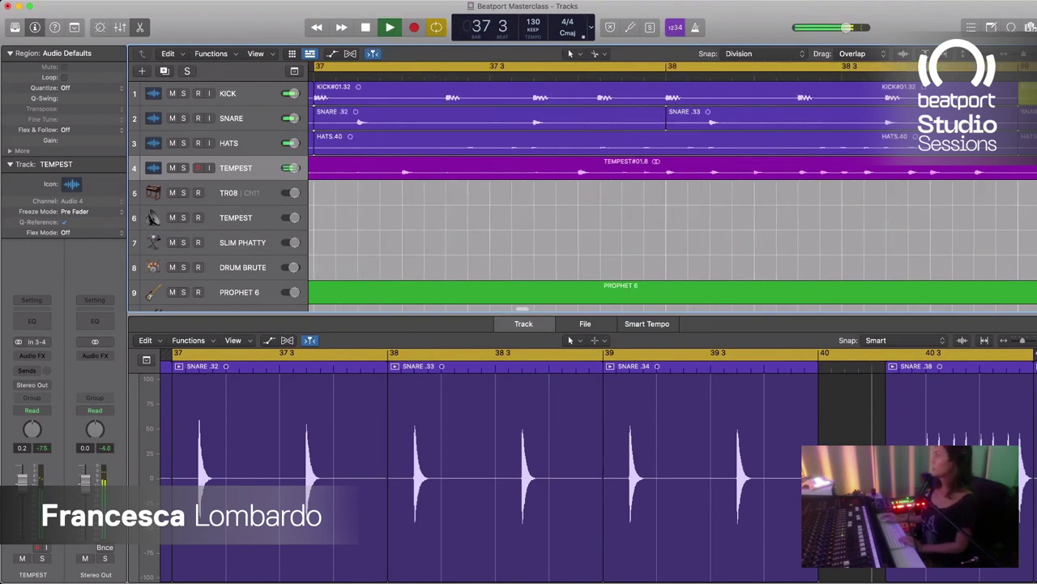
Step: Split the bar 39 snare region one sixteenth after beat 2 and copy its first piece into the gap at bar 40
{"action": "scroll", "coordinate": [673, 195], "scroll_direction": "right", "scroll_amount": 8}
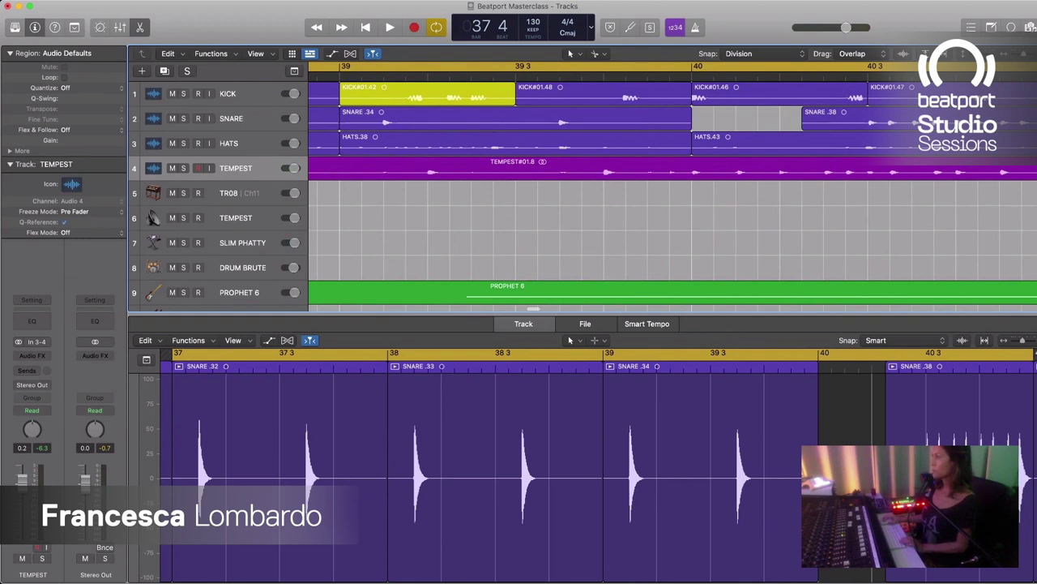
{"action": "left_click", "coordinate": [450, 118], "text": "super"}
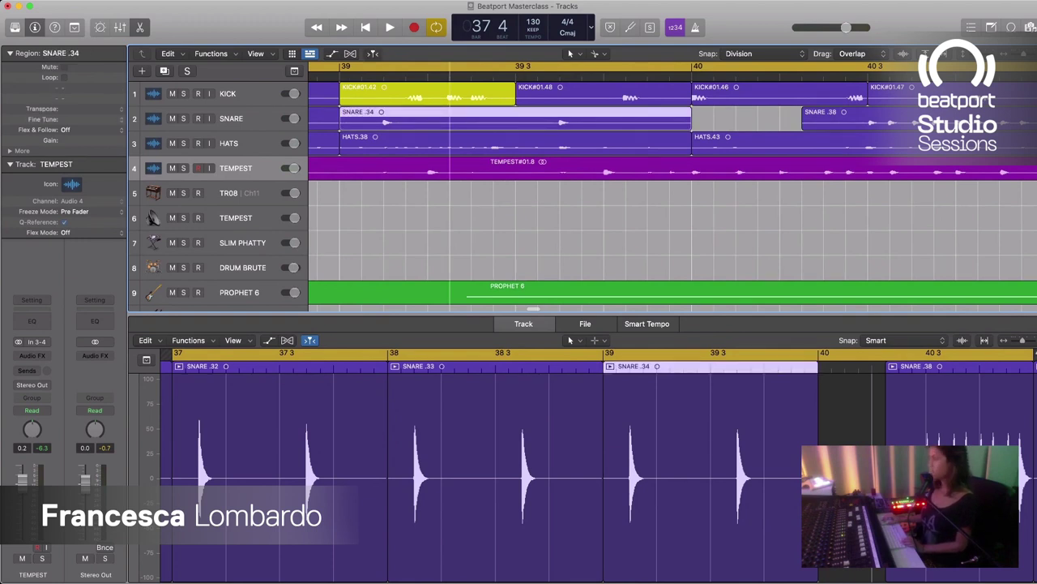
{"action": "left_click", "coordinate": [394, 119]}
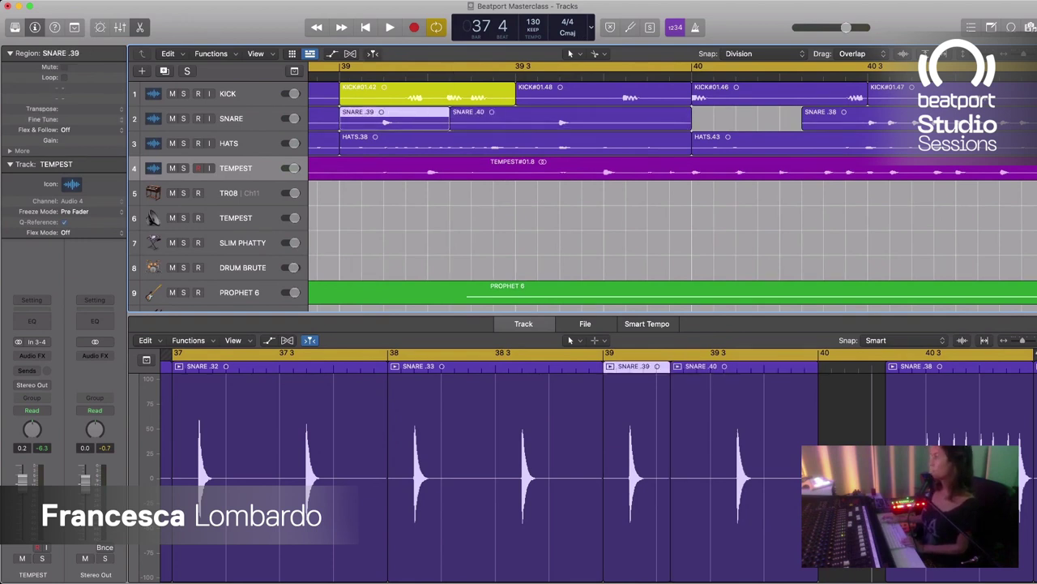
{"action": "left_click_drag", "start_coordinate": [394, 119], "coordinate": [746, 119]}
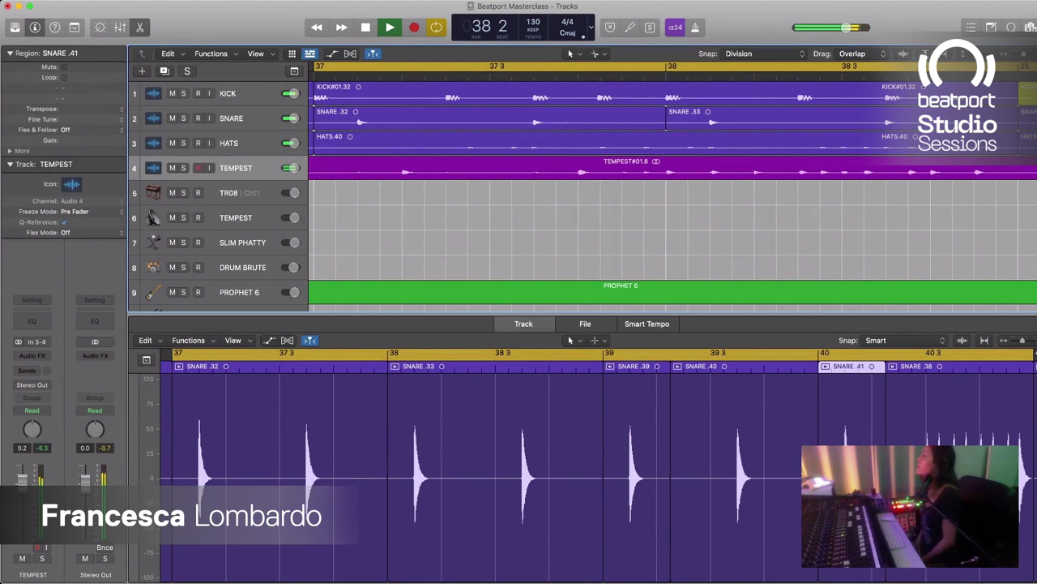
Step: Swap the hats regions of bars 39 and 40 by parking one on an empty track, and play the loop
{"action": "key", "text": "super+Left"}
{"action": "key", "text": "super+Left"}
{"action": "key", "text": "super+Left"}
{"action": "key", "text": "super+Left"}
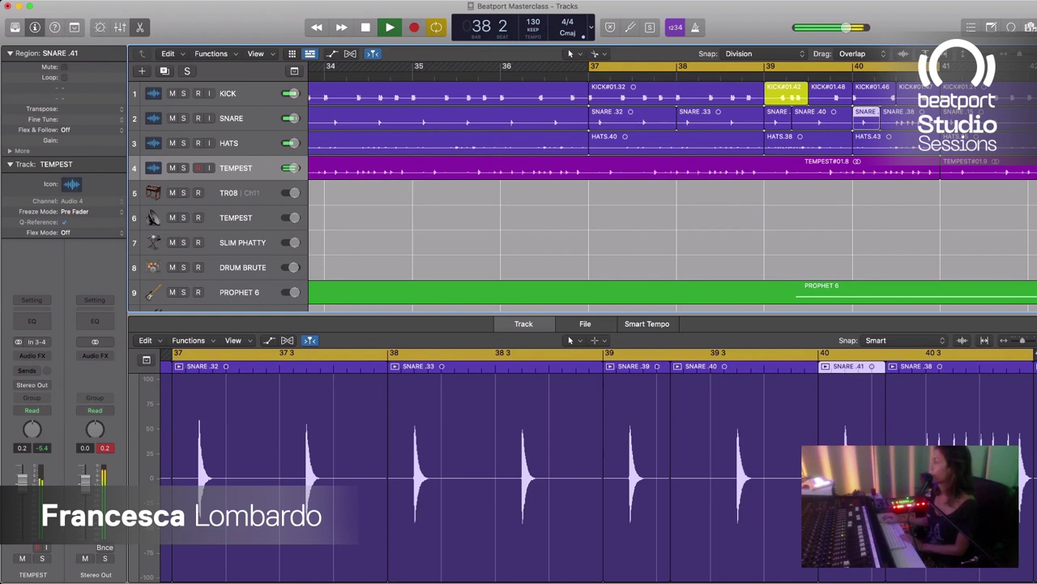
{"action": "left_click", "coordinate": [896, 142]}
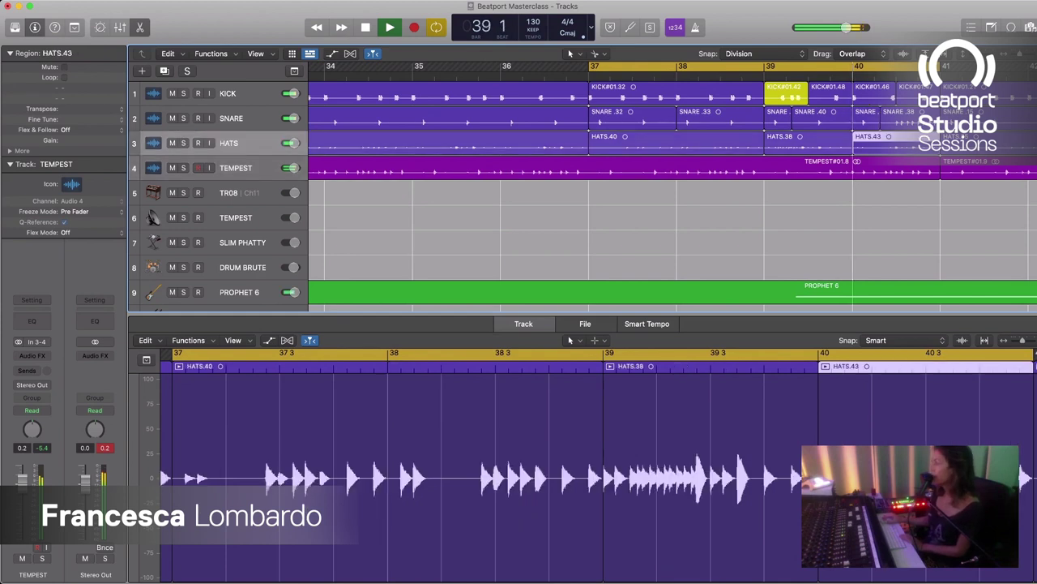
{"action": "key", "text": "space"}
{"action": "left_click_drag", "start_coordinate": [896, 143], "coordinate": [791, 192]}
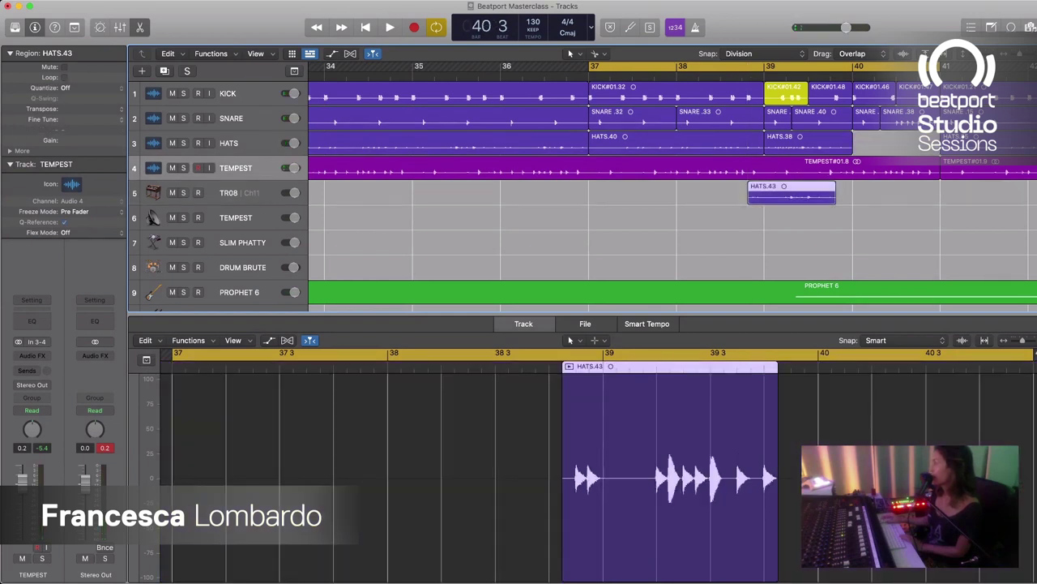
{"action": "left_click_drag", "start_coordinate": [791, 142], "coordinate": [898, 144]}
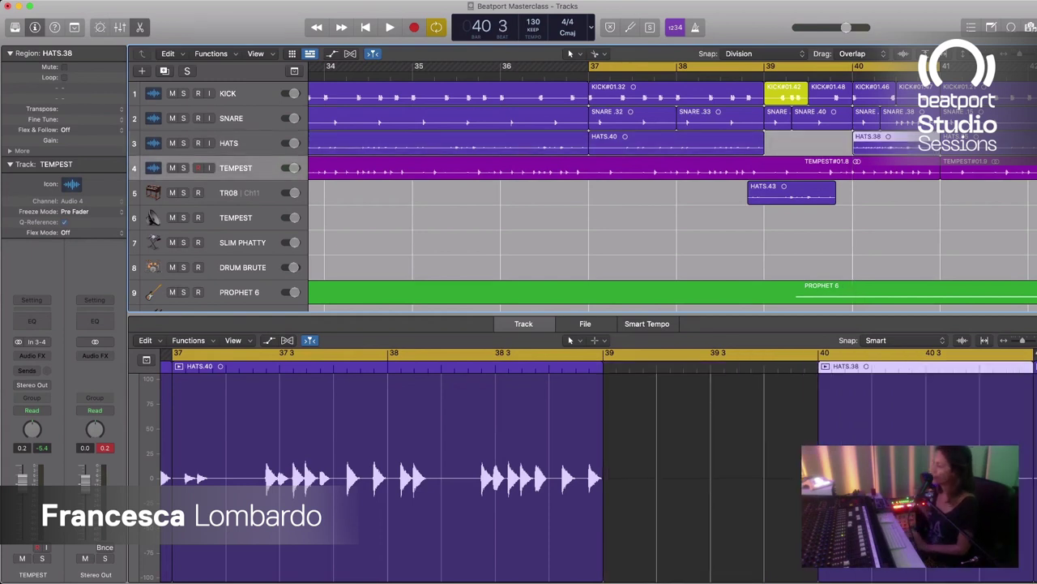
{"action": "left_click", "coordinate": [791, 193]}
{"action": "left_click_drag", "start_coordinate": [791, 193], "coordinate": [808, 144]}
{"action": "key", "text": "space"}
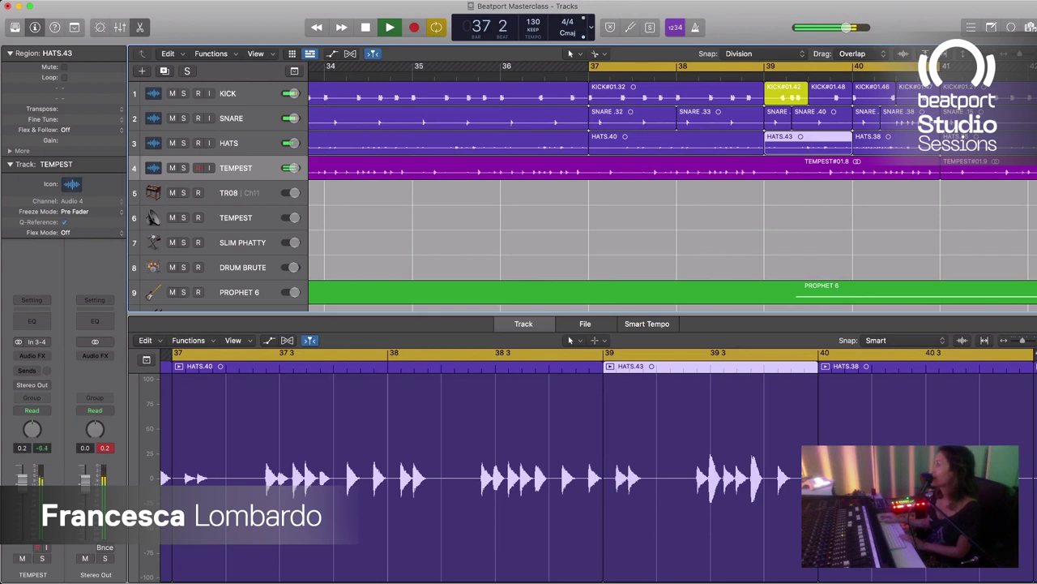
{"action": "key", "text": "space"}
Step: Select the bars 37–40 regions on the kick, snare, hats and audio TEMPEST tracks and split the TEMPEST region at bar 37
{"action": "key", "text": "super+Left"}
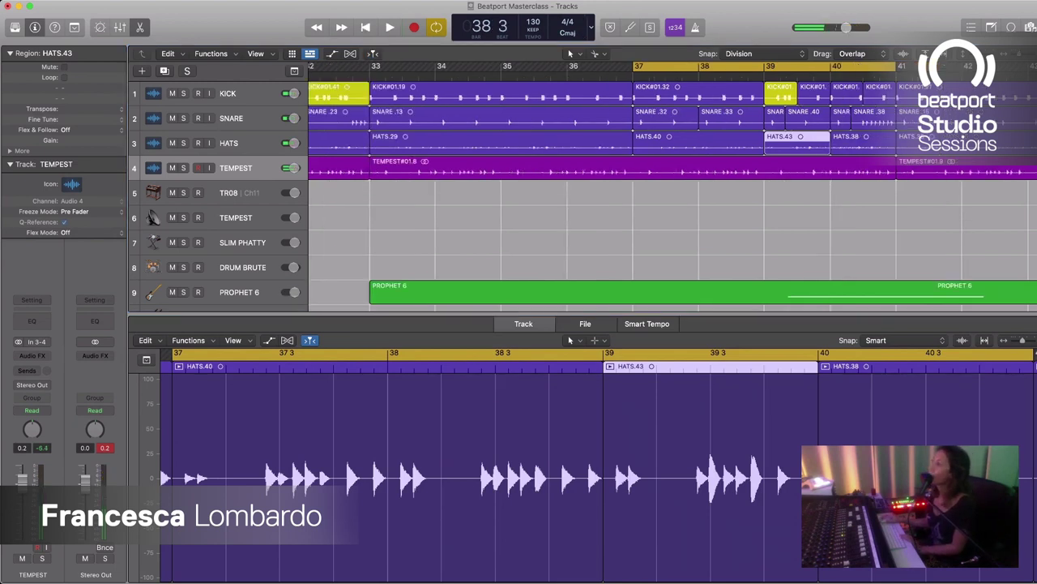
{"action": "key", "text": "super+Left"}
{"action": "scroll", "coordinate": [673, 186], "scroll_direction": "left", "scroll_amount": 1}
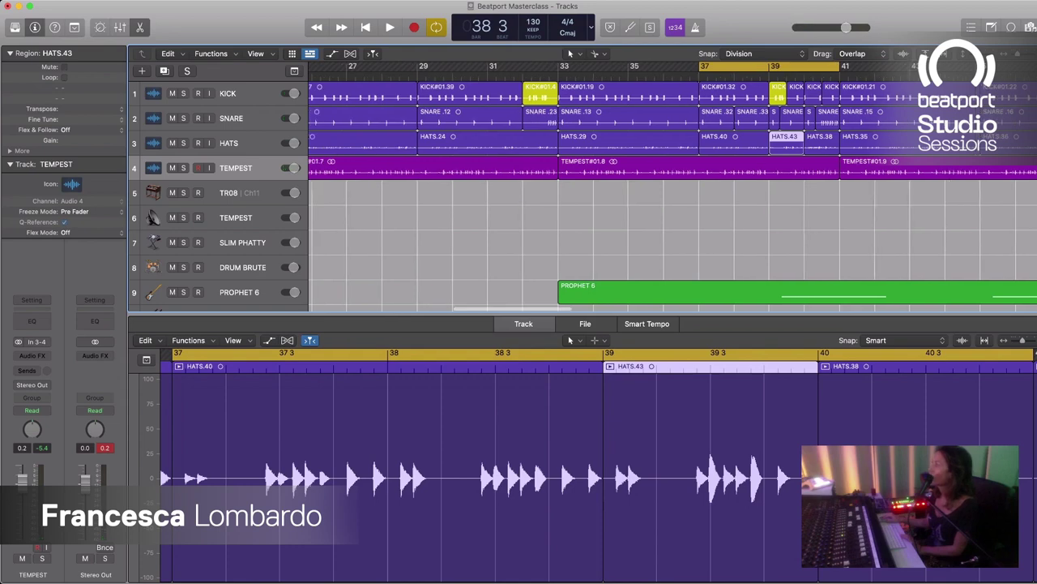
{"action": "scroll", "coordinate": [673, 186], "scroll_direction": "left", "scroll_amount": 10}
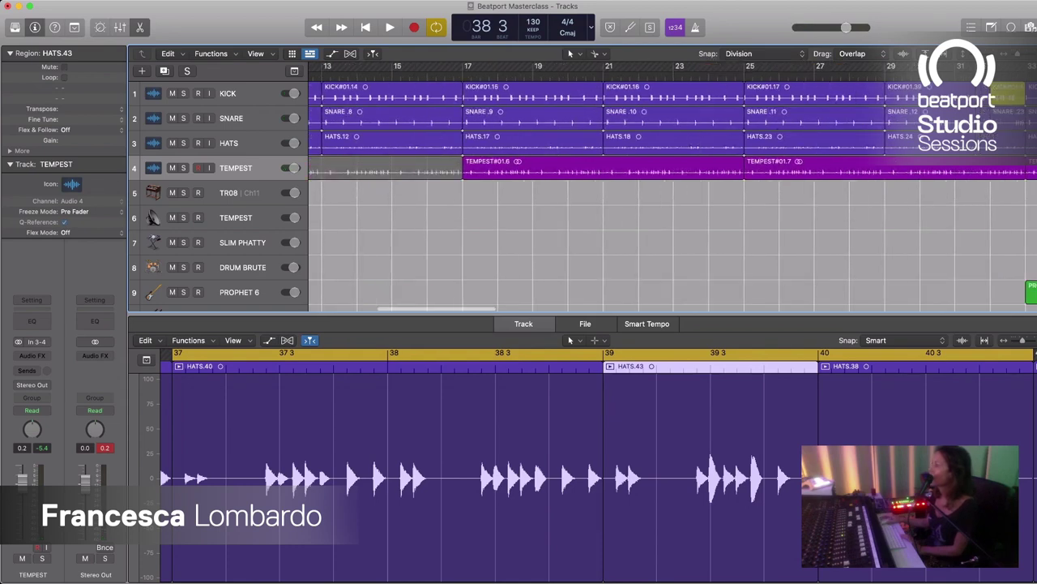
{"action": "key", "text": "super+Left"}
{"action": "key", "text": "super+Left"}
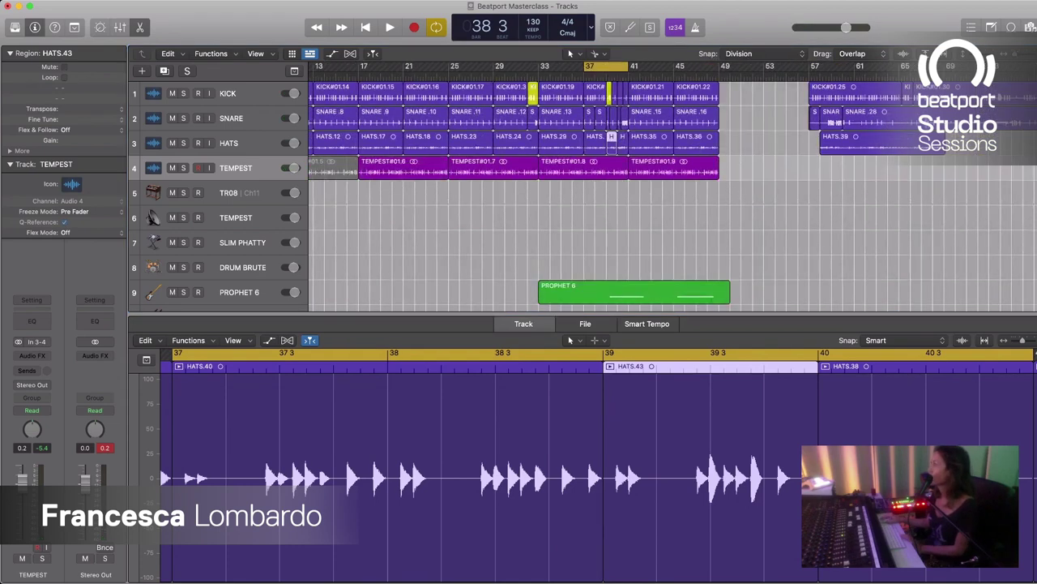
{"action": "scroll", "coordinate": [510, 187], "scroll_direction": "left", "scroll_amount": 5}
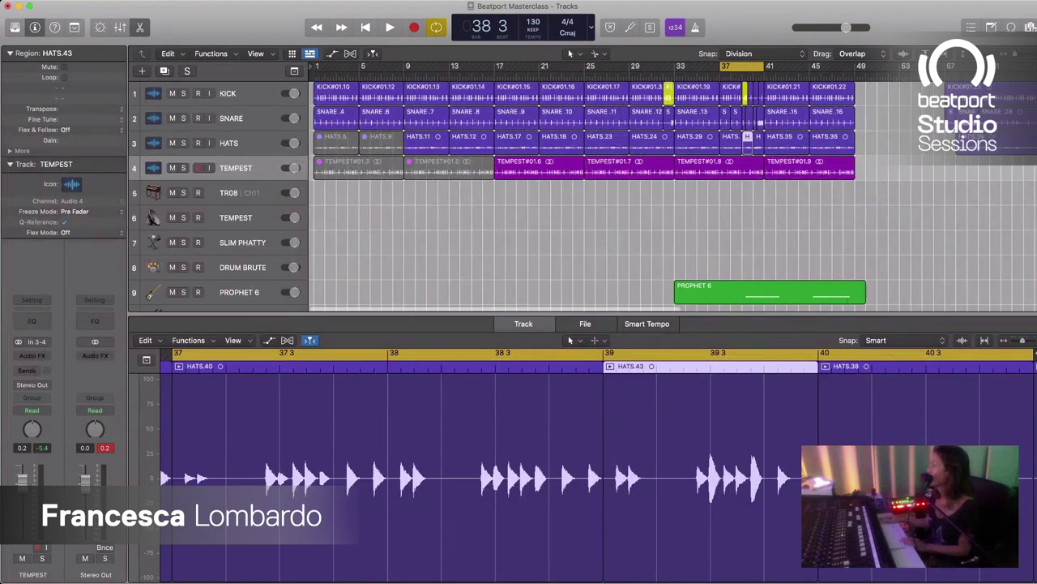
{"action": "left_click_drag", "start_coordinate": [762, 191], "coordinate": [724, 89]}
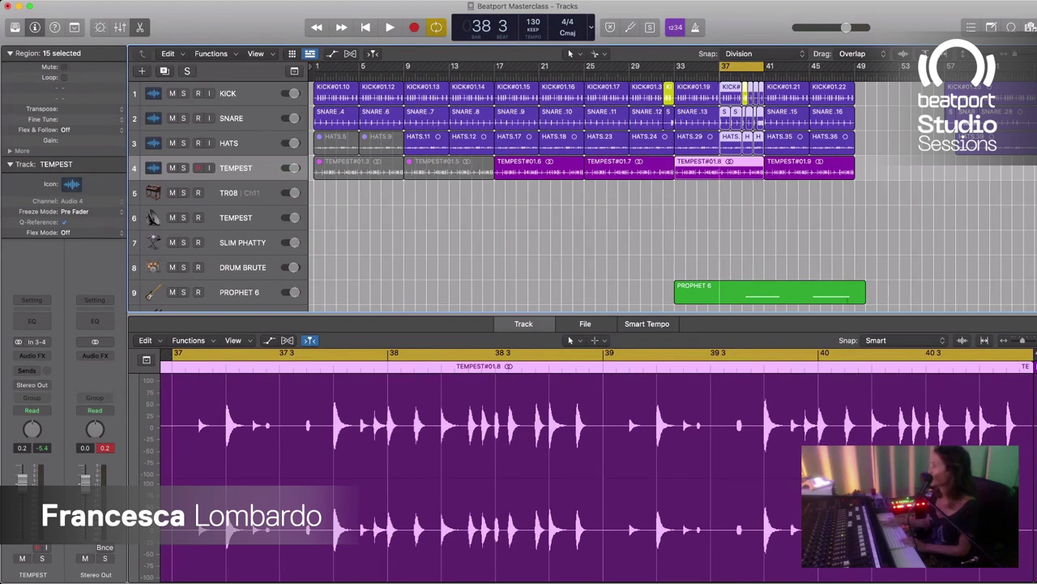
Step: Delete the kick, snare, hats and TEMPEST audio regions spanning bars 41 to 48
{"action": "left_click", "coordinate": [800, 197]}
{"action": "left_click_drag", "start_coordinate": [800, 197], "coordinate": [843, 83]}
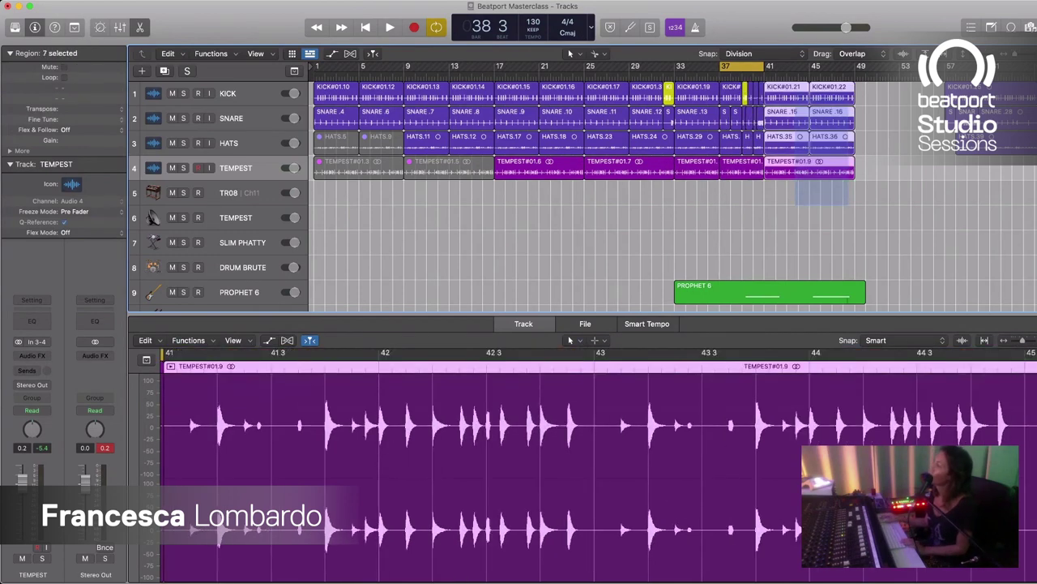
{"action": "key", "text": "super+z"}
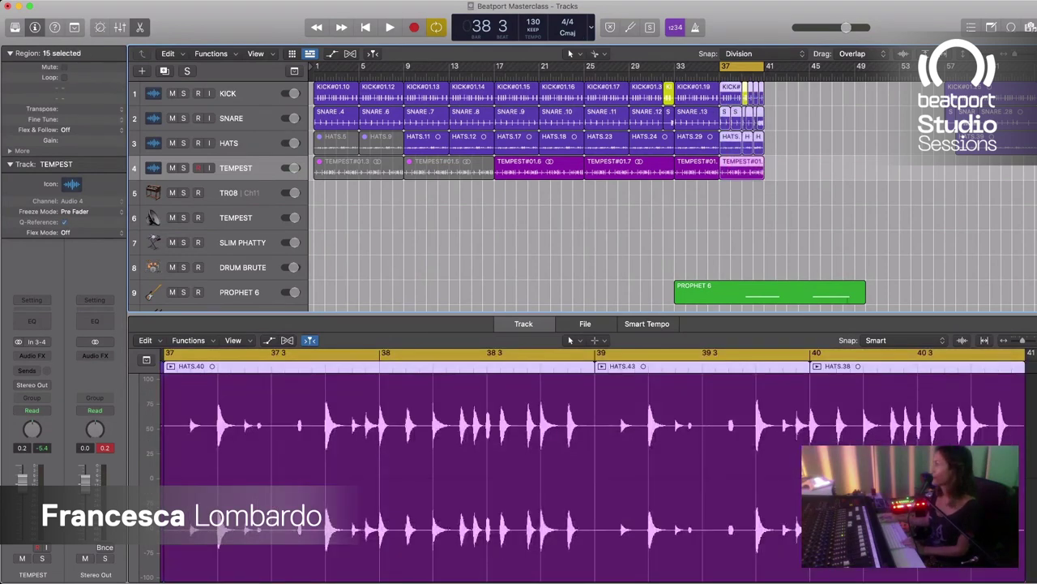
Step: Set the snap to Bar and copy the four tracks' bars 37–40 regions to bars 41, 45, 49 and 53
{"action": "left_click_drag", "start_coordinate": [731, 93], "coordinate": [775, 93]}
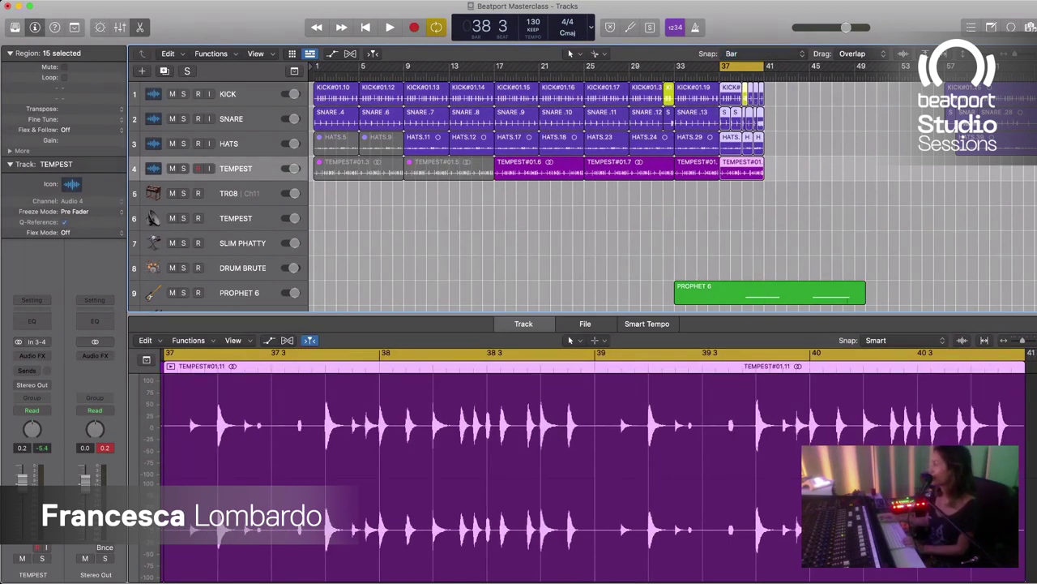
{"action": "left_click_drag", "start_coordinate": [730, 93], "coordinate": [821, 93]}
{"action": "key", "text": "super+r"}
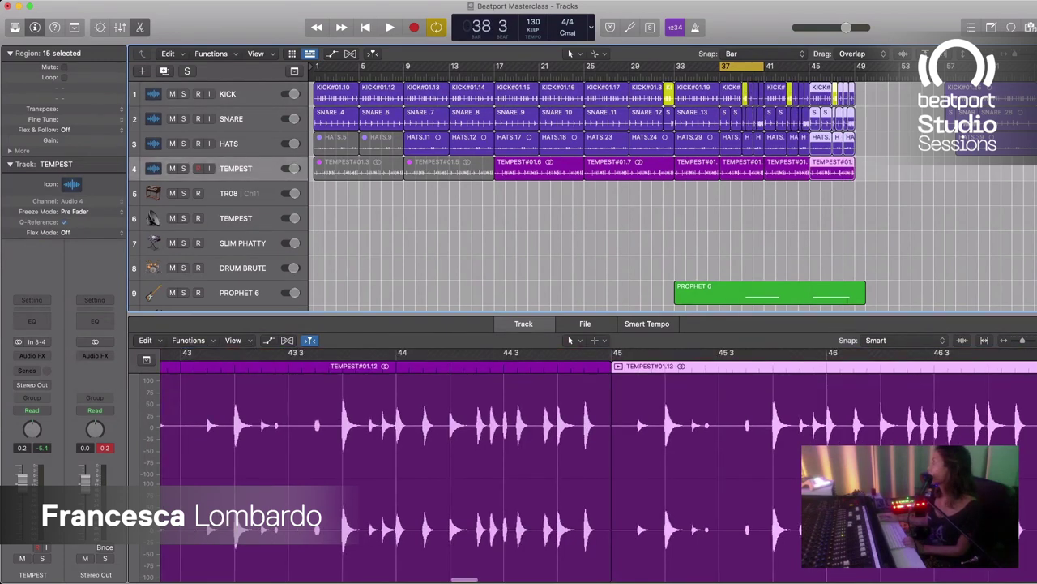
{"action": "key", "text": "super+r"}
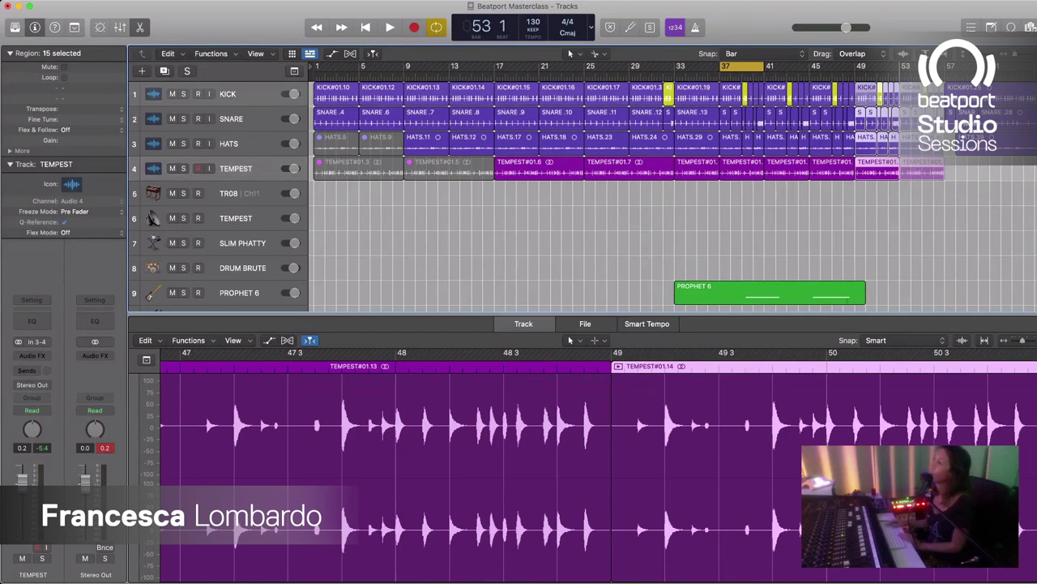
Step: Turn off cycle mode and play the arrangement from bar 1 past the last copied section
{"action": "key", "text": "space"}
{"action": "key", "text": "c"}
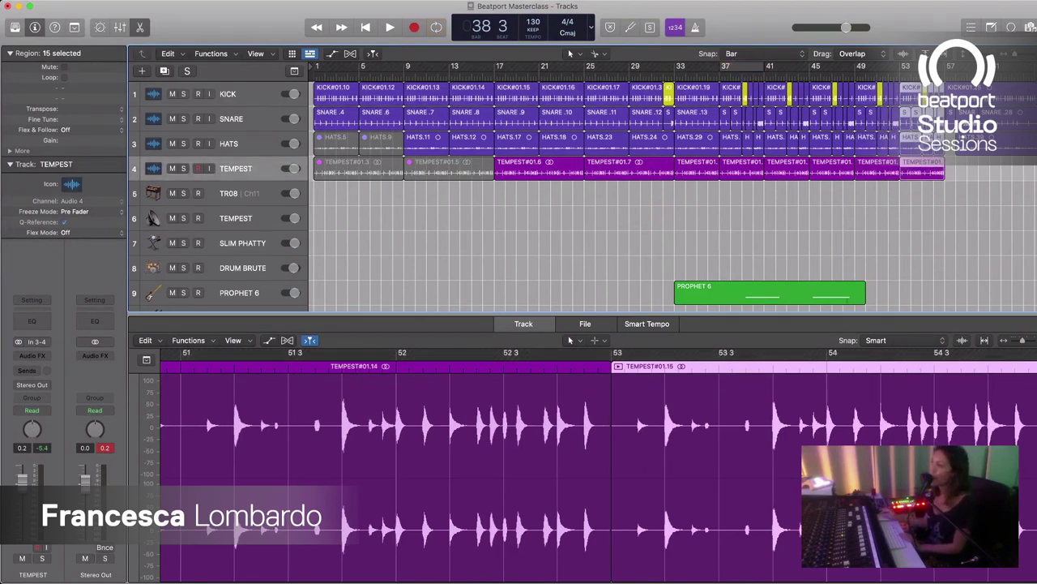
{"action": "key", "text": "space"}
{"action": "key", "text": "Return"}
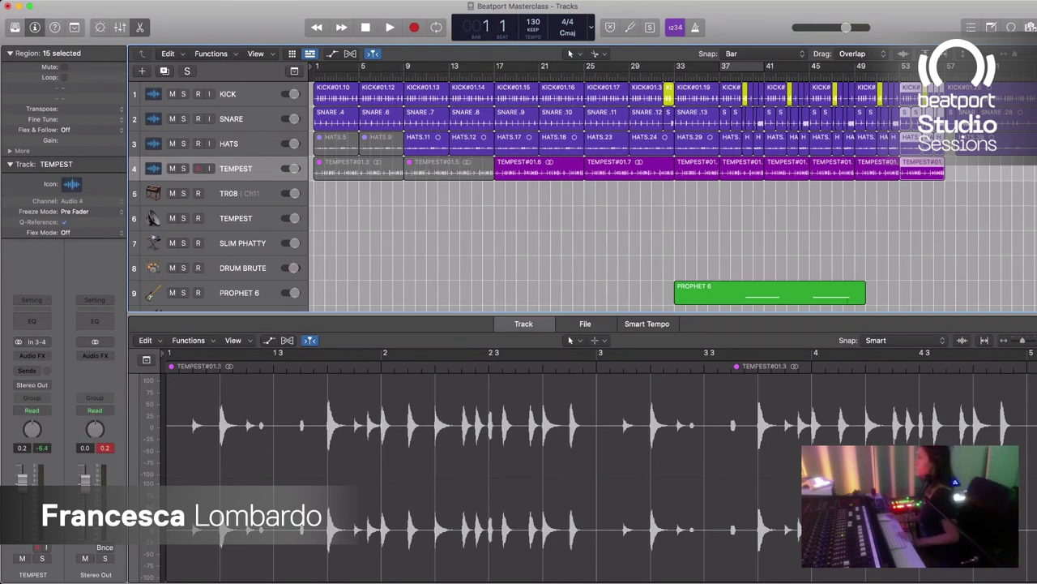
{"action": "key", "text": "space"}
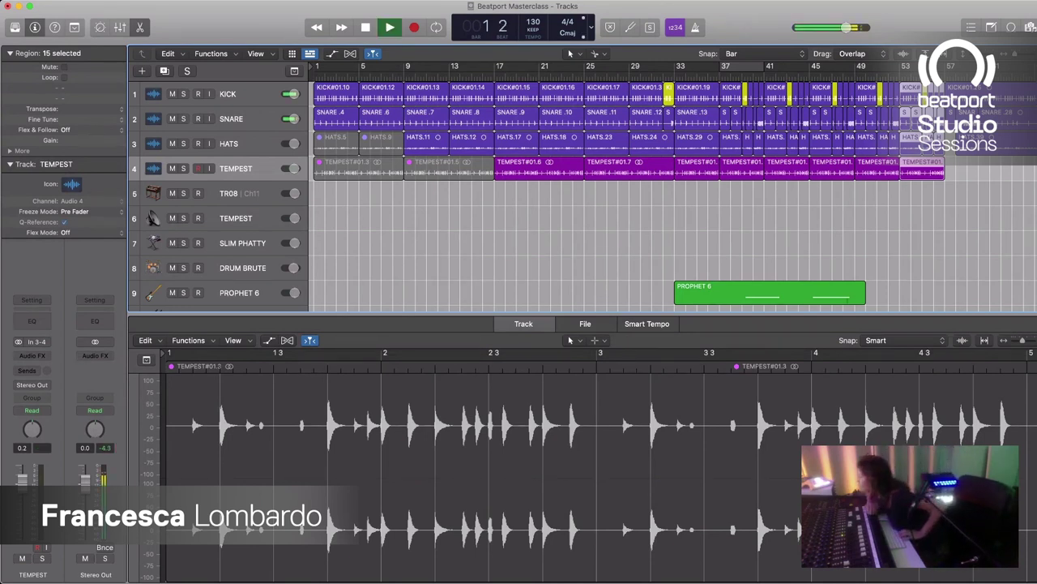
{"action": "key", "text": "space"}
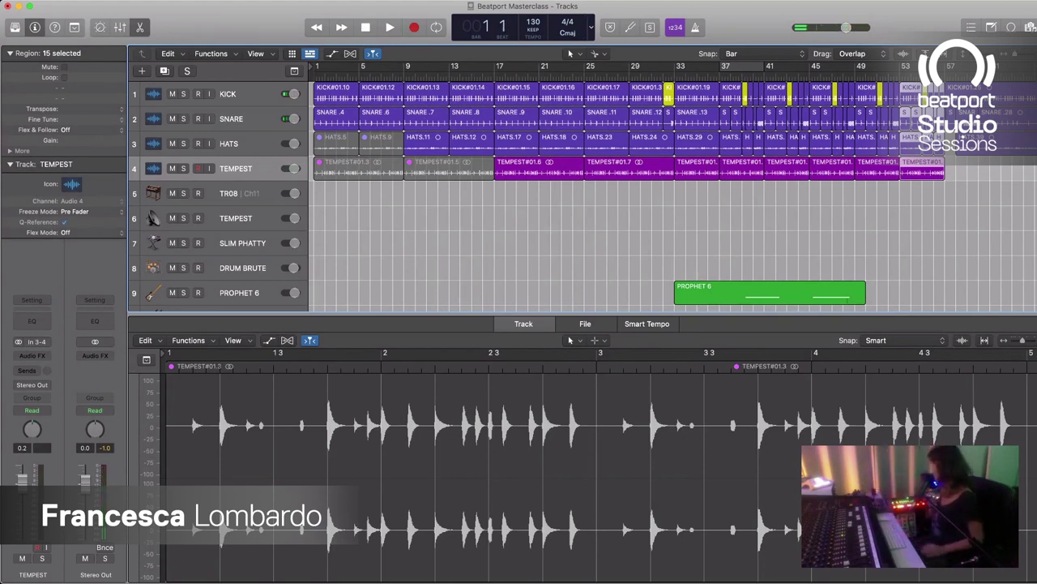
{"action": "key", "text": "space"}
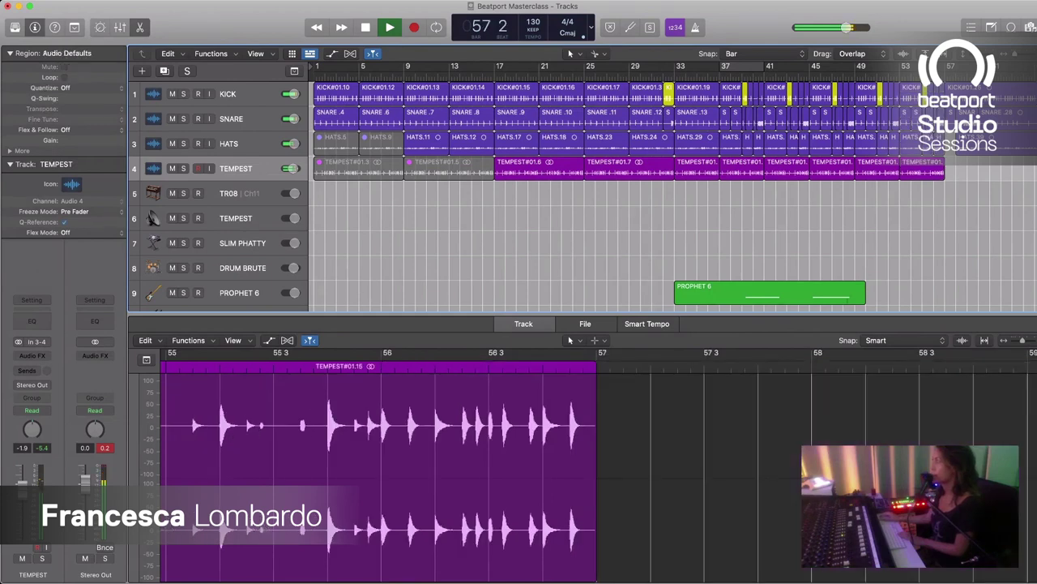
{"action": "key", "text": "space"}
Step: Move the seven leftover kick, snare and hats regions from around bar 57 to start at bar 73
{"action": "scroll", "coordinate": [673, 186], "scroll_direction": "right", "scroll_amount": 2}
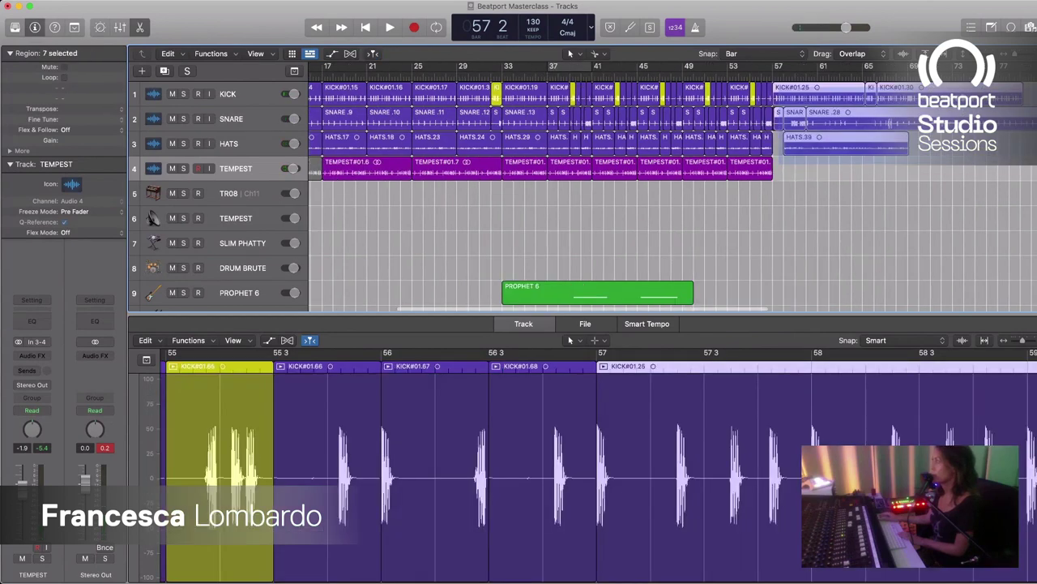
{"action": "scroll", "coordinate": [672, 187], "scroll_direction": "right", "scroll_amount": 5}
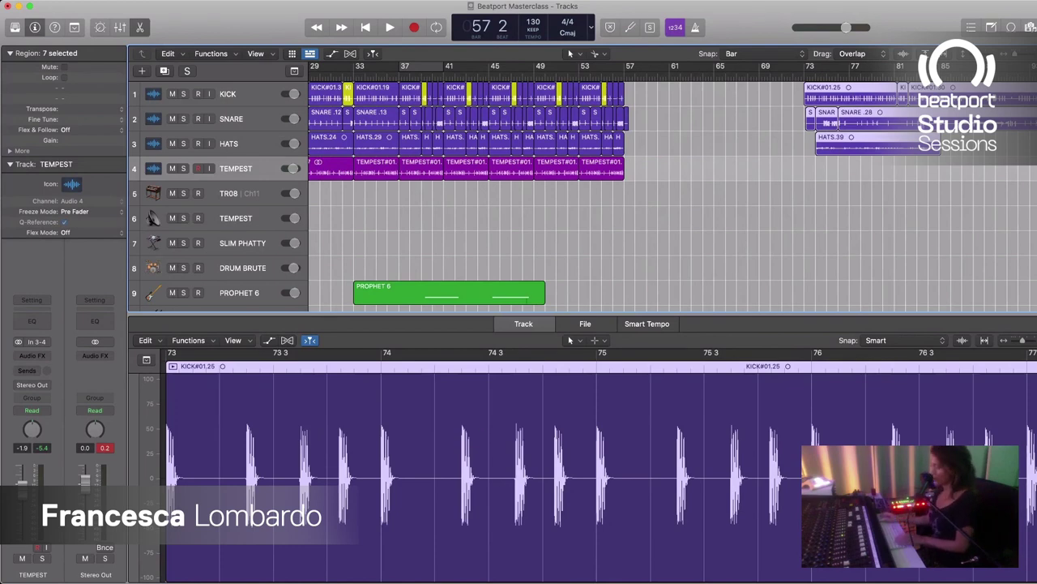
{"action": "scroll", "coordinate": [632, 186], "scroll_direction": "left", "scroll_amount": 10}
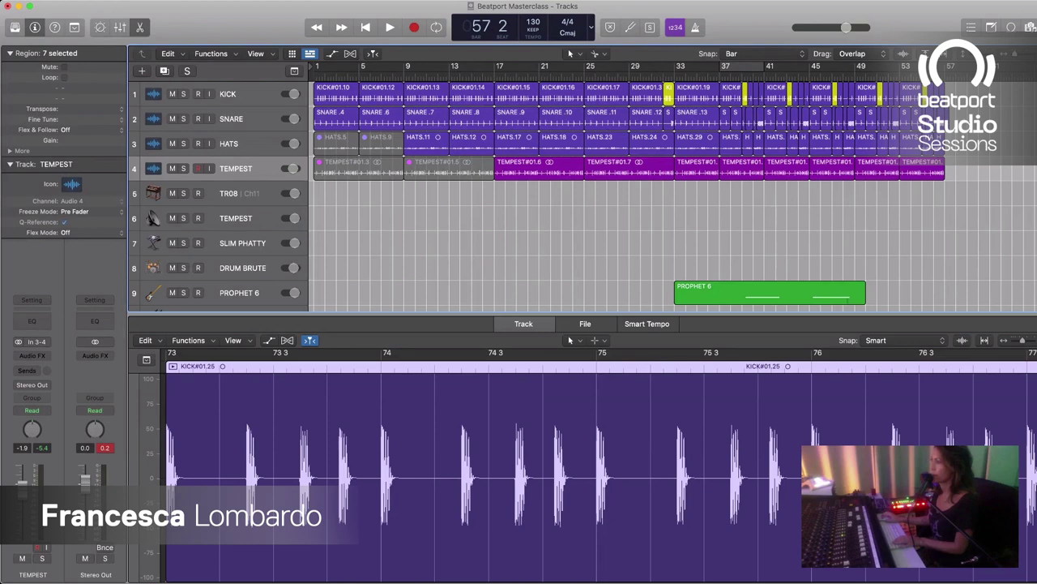
Step: Add a new audio track below the MINIMOOG track and name it MINIMOOG BASS
{"action": "scroll", "coordinate": [632, 186], "scroll_direction": "down", "scroll_amount": 5}
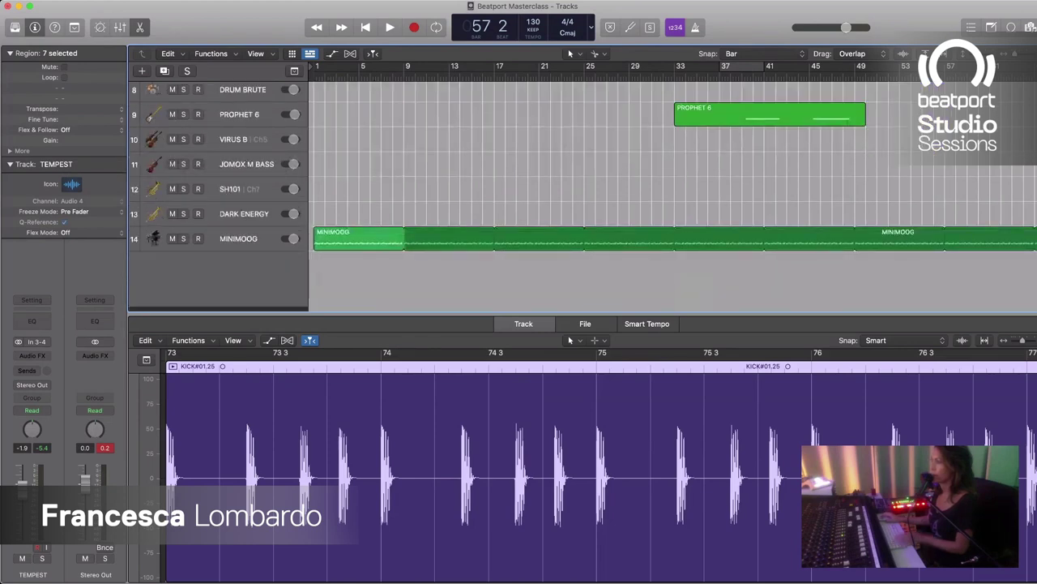
{"action": "left_click", "coordinate": [358, 244]}
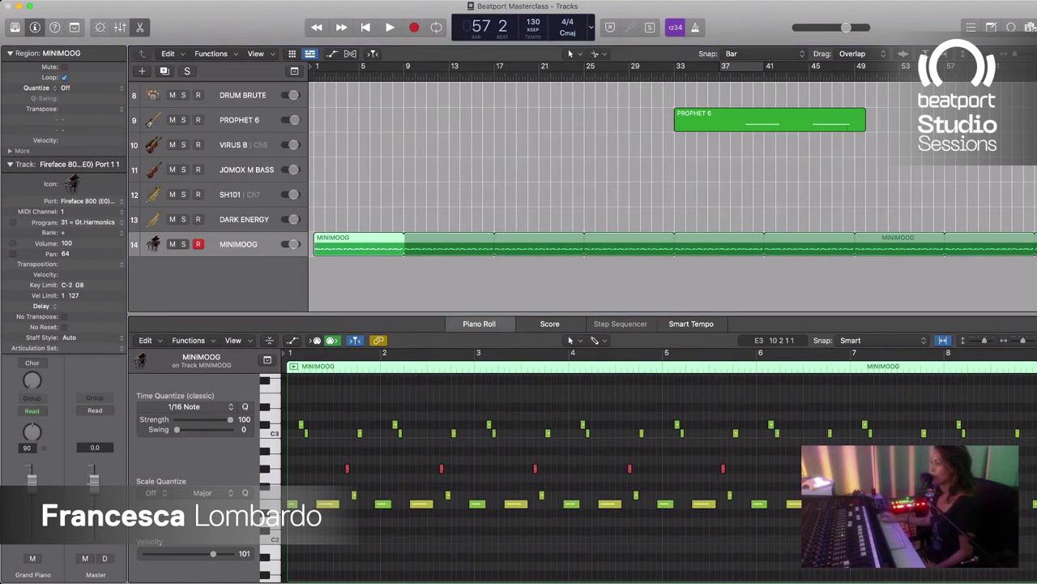
{"action": "key", "text": "alt+super+a"}
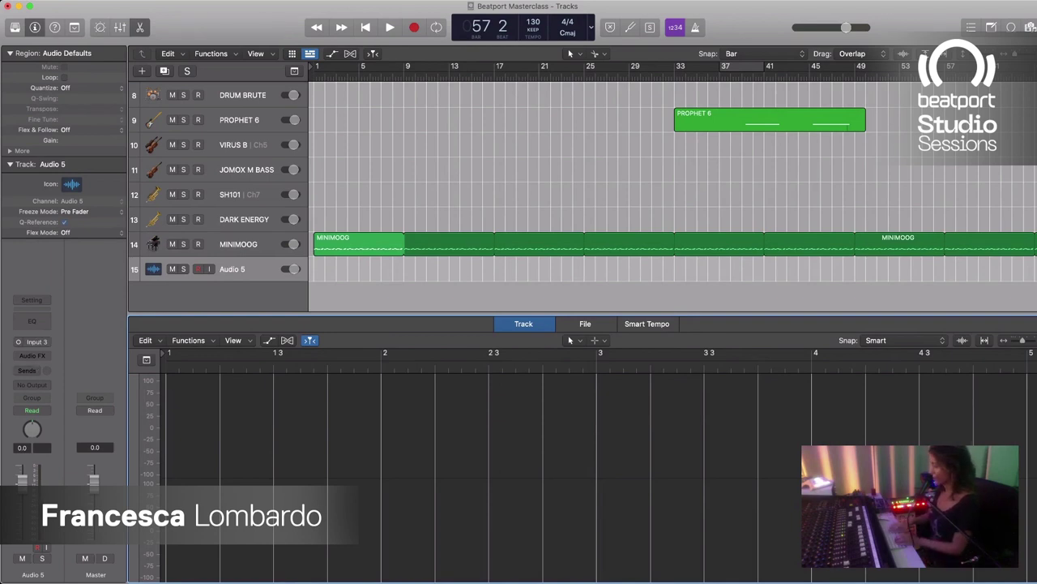
{"action": "double_click", "coordinate": [233, 268]}
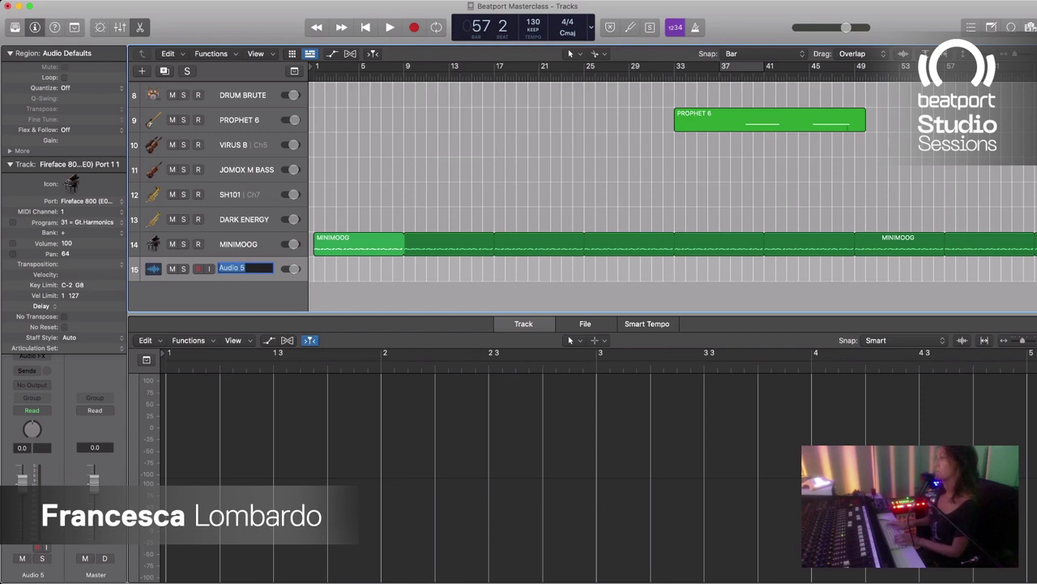
{"action": "type", "text": "MINIMOOG"}
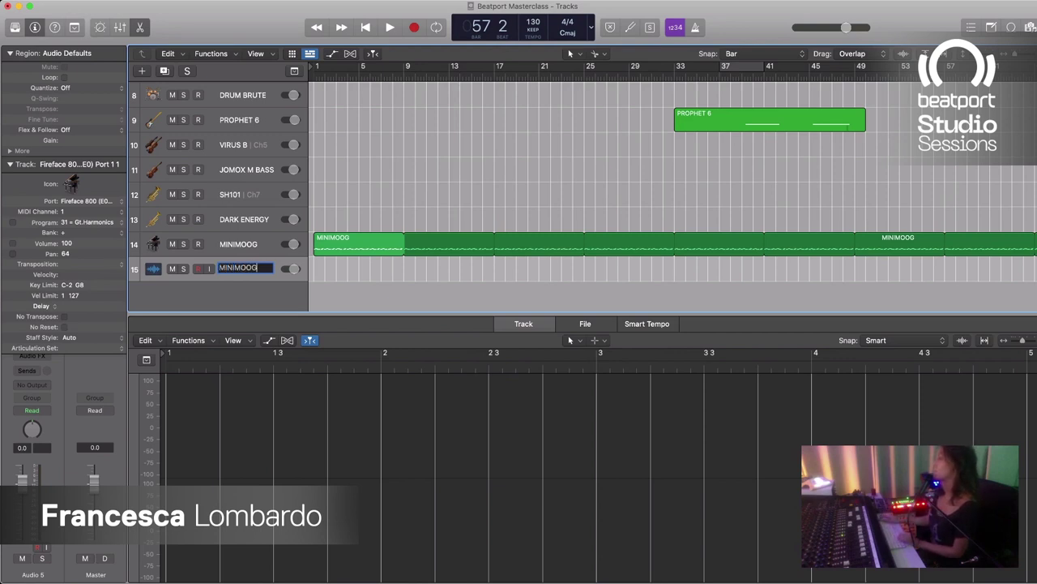
{"action": "type", "text": " BASS"}
{"action": "key", "text": "Return"}
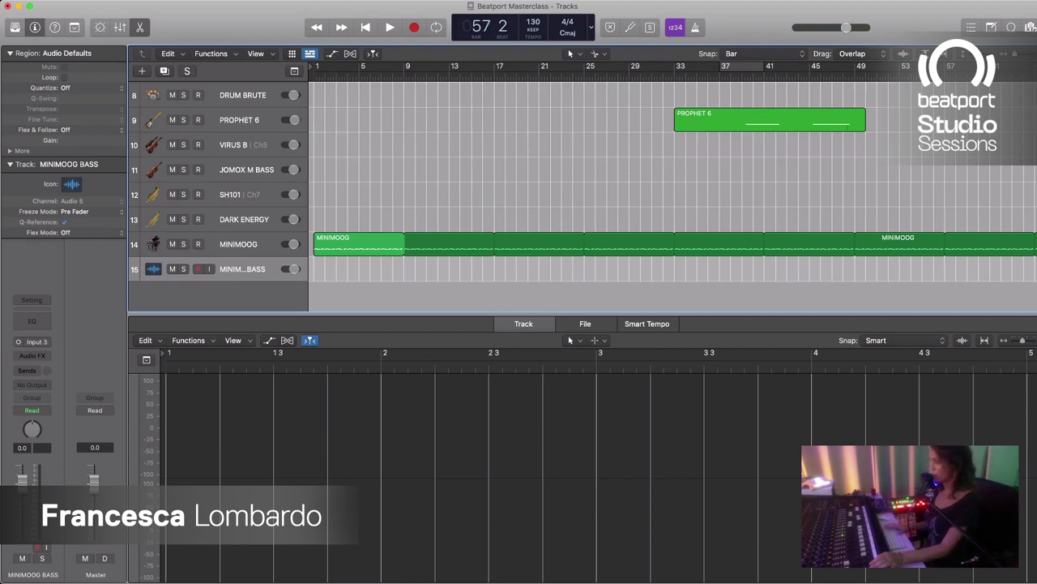
Step: Record-enable the MINIMOOG BASS track and play the arrangement from bar 1 to monitor its input
{"action": "key", "text": "Return"}
{"action": "key", "text": "r"}
{"action": "key", "text": "space"}
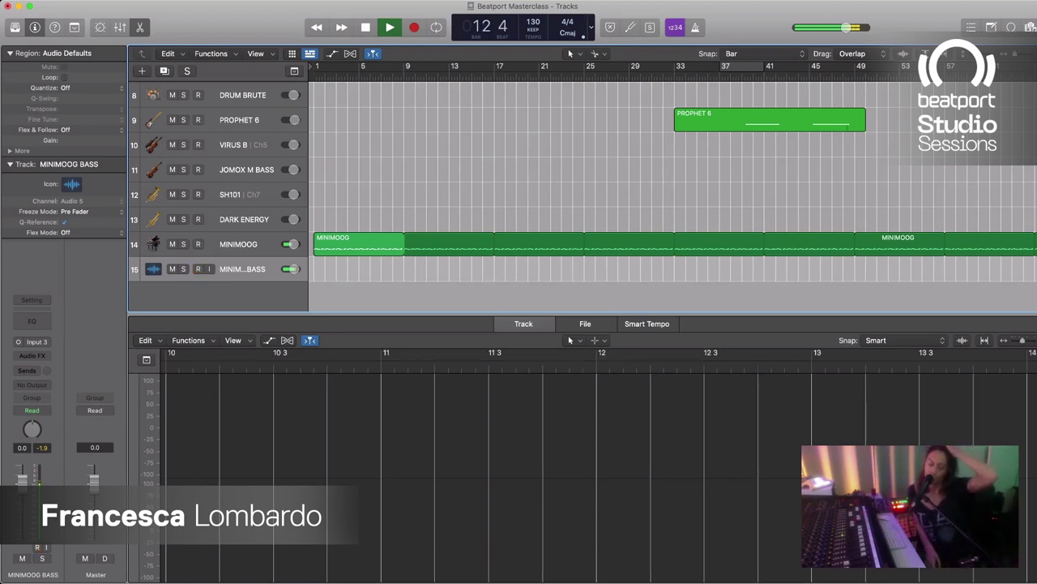
{"action": "key", "text": "space"}
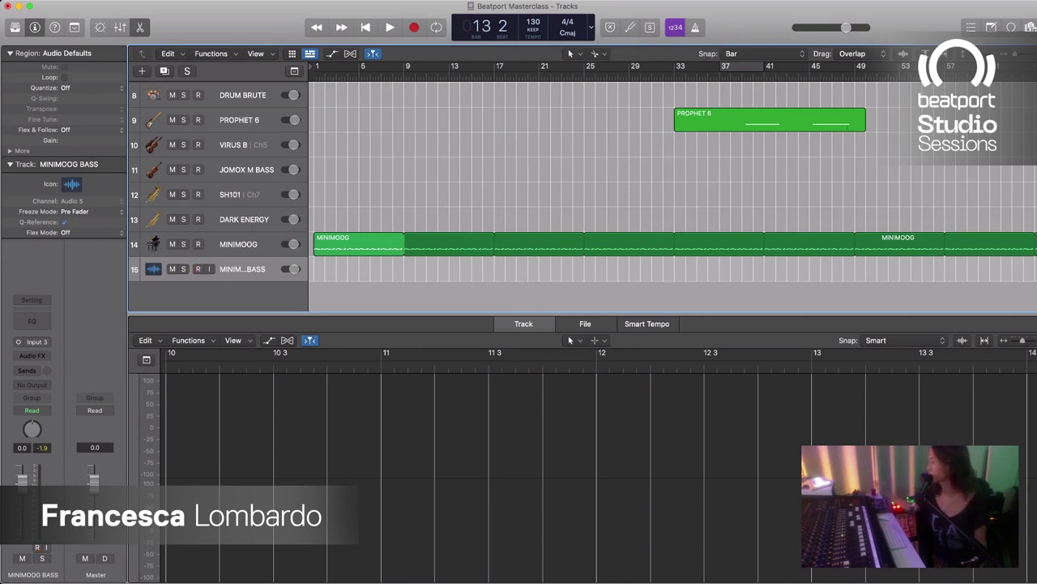
{"action": "key", "text": "Return"}
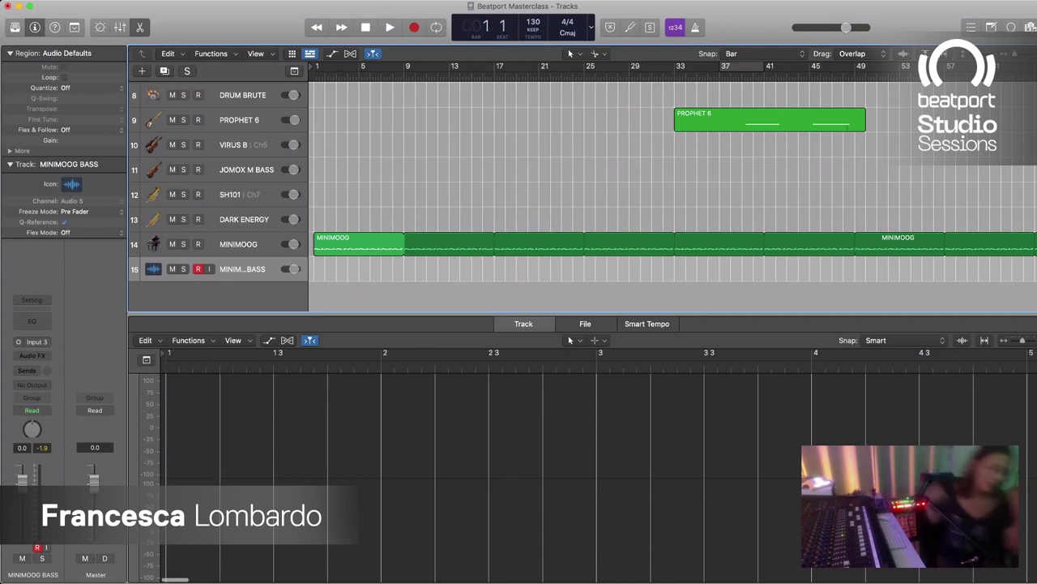
{"action": "key", "text": "space"}
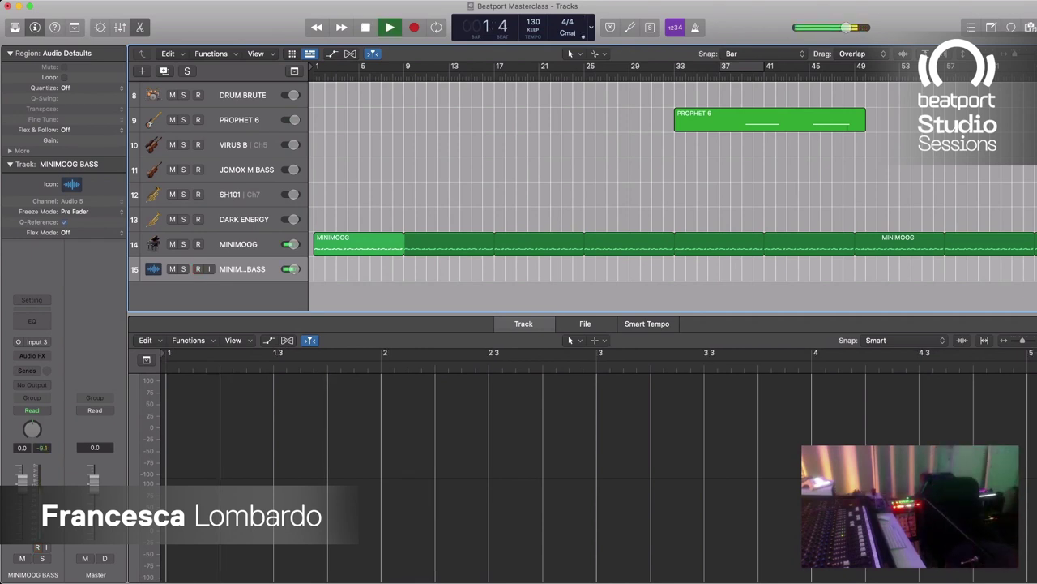
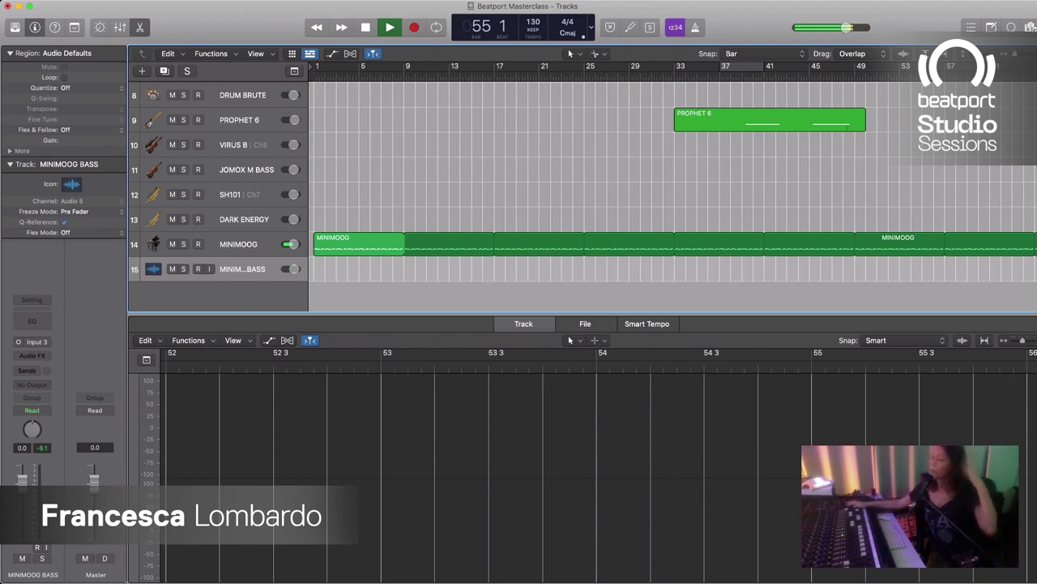
Step: Stop playback and toggle recording on the MINIMOOG BASS track until it is record-enabled
{"action": "key", "text": "ctrl+r"}
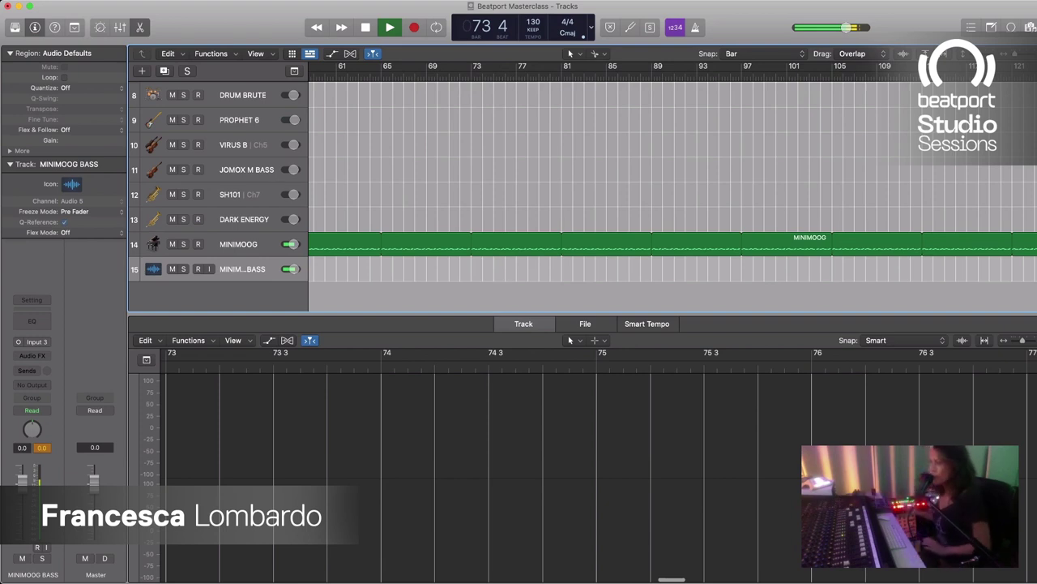
{"action": "key", "text": "space"}
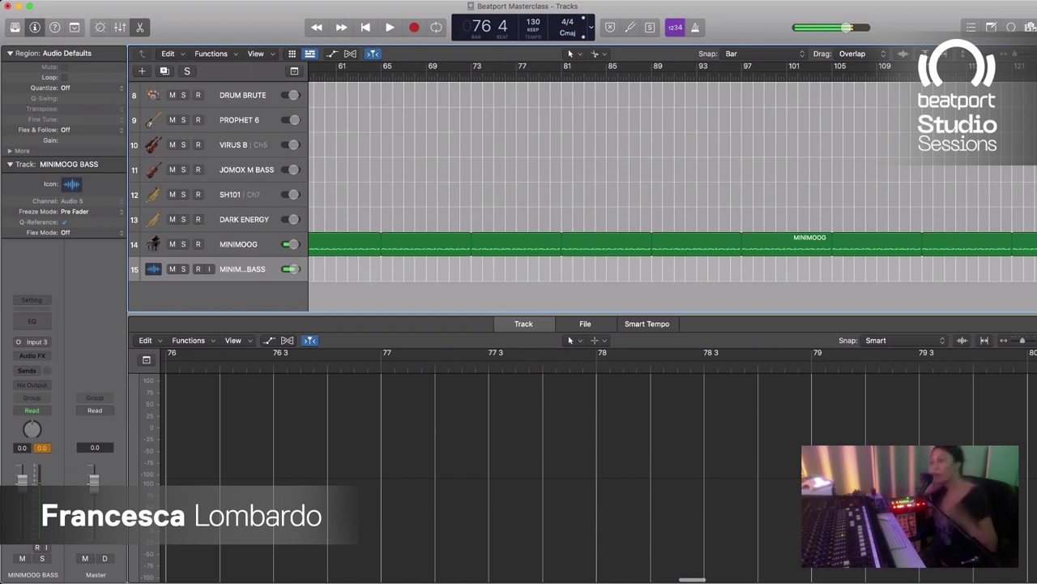
{"action": "key", "text": "ctrl+r"}
{"action": "key", "text": "alt+r"}
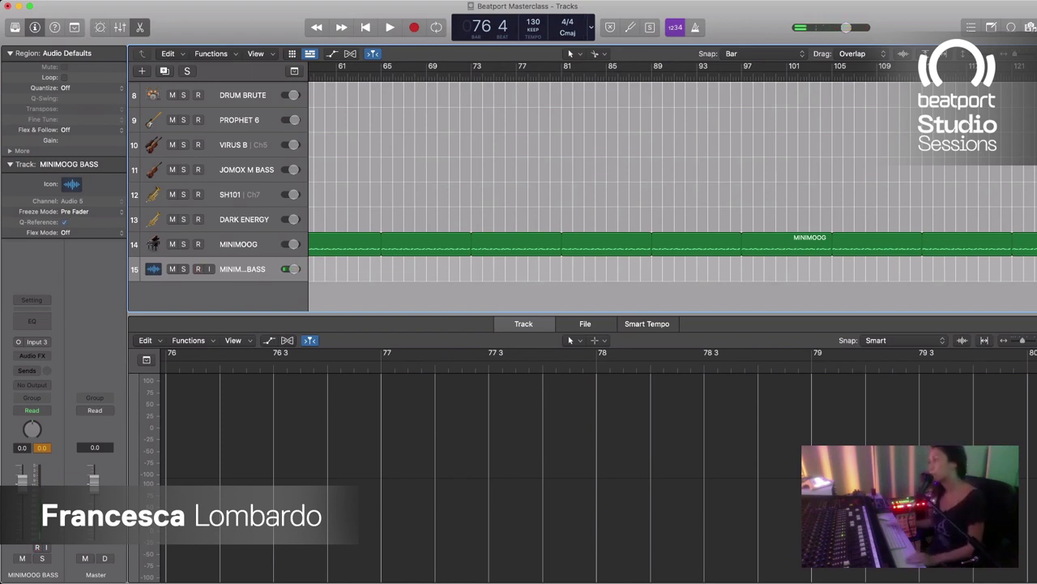
{"action": "key", "text": "alt+r"}
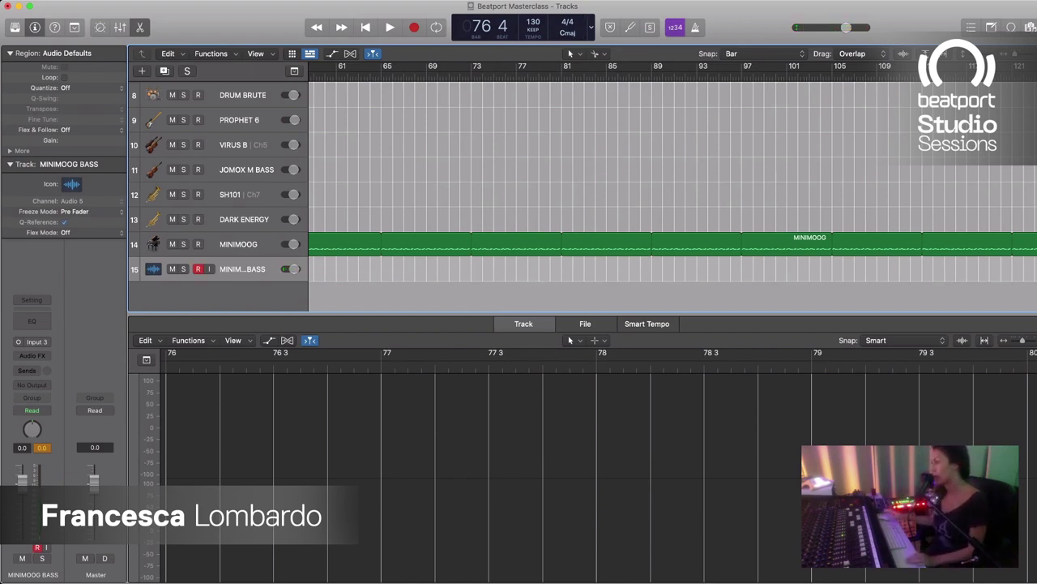
Step: Play the arrangement from bar 1 to monitor the bass input with the drums, and stop playback
{"action": "key", "text": "space"}
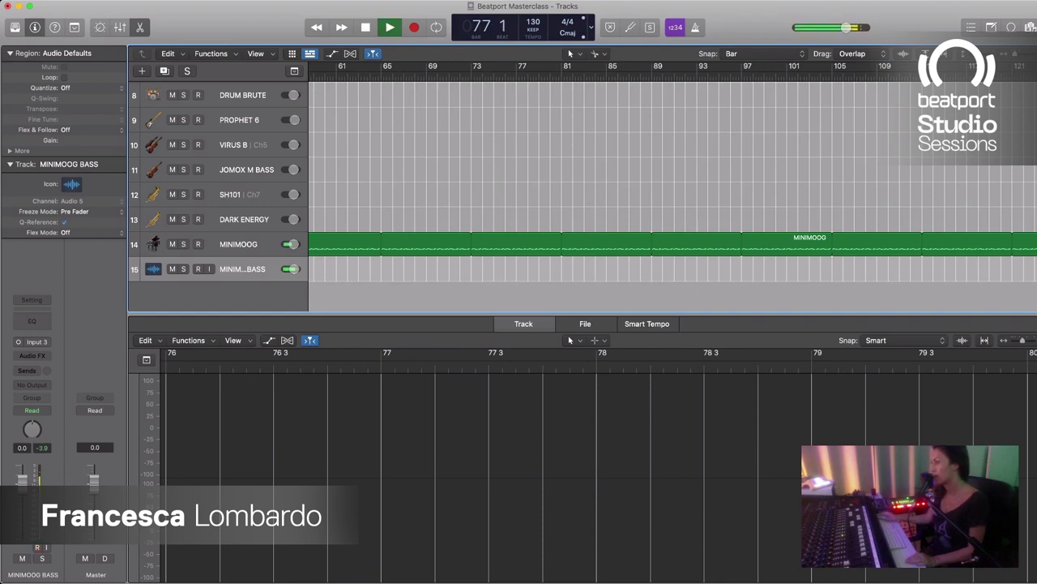
{"action": "key", "text": "space"}
{"action": "key", "text": "Return"}
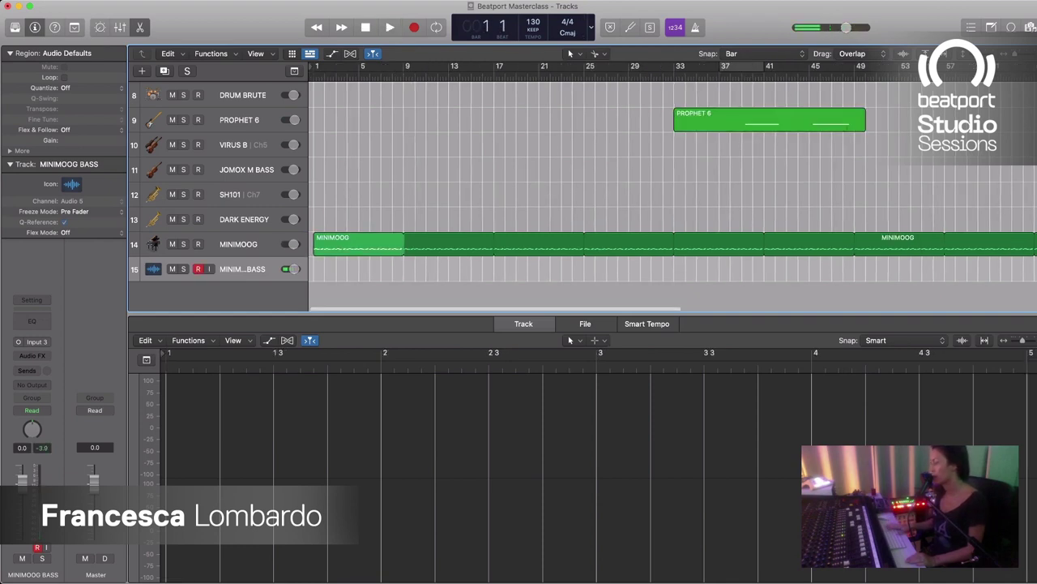
{"action": "scroll", "coordinate": [583, 196], "scroll_direction": "up", "scroll_amount": 2}
{"action": "scroll", "coordinate": [568, 195], "scroll_direction": "up", "scroll_amount": 1}
{"action": "key", "text": "space"}
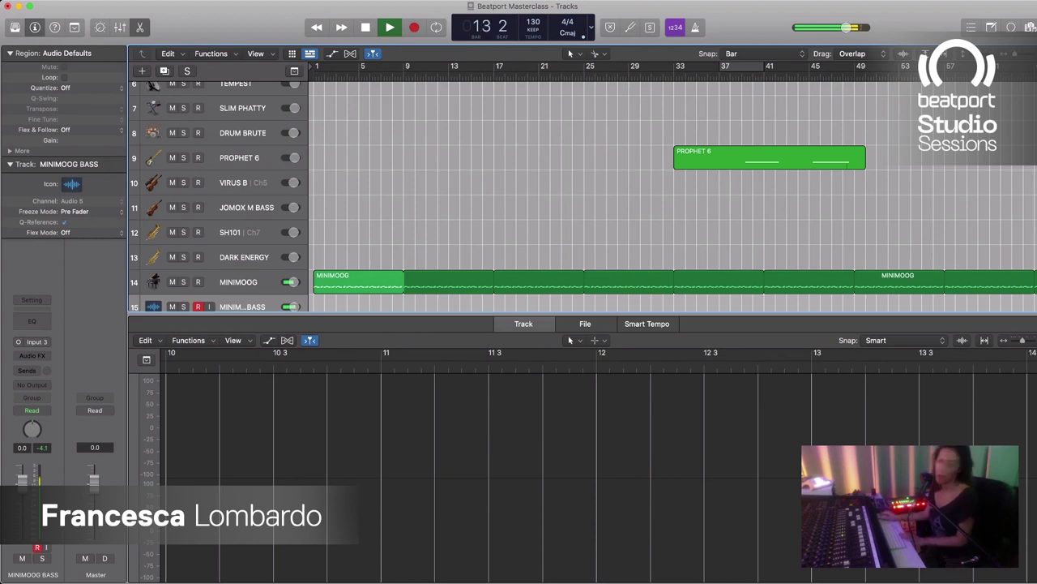
{"action": "key", "text": "space"}
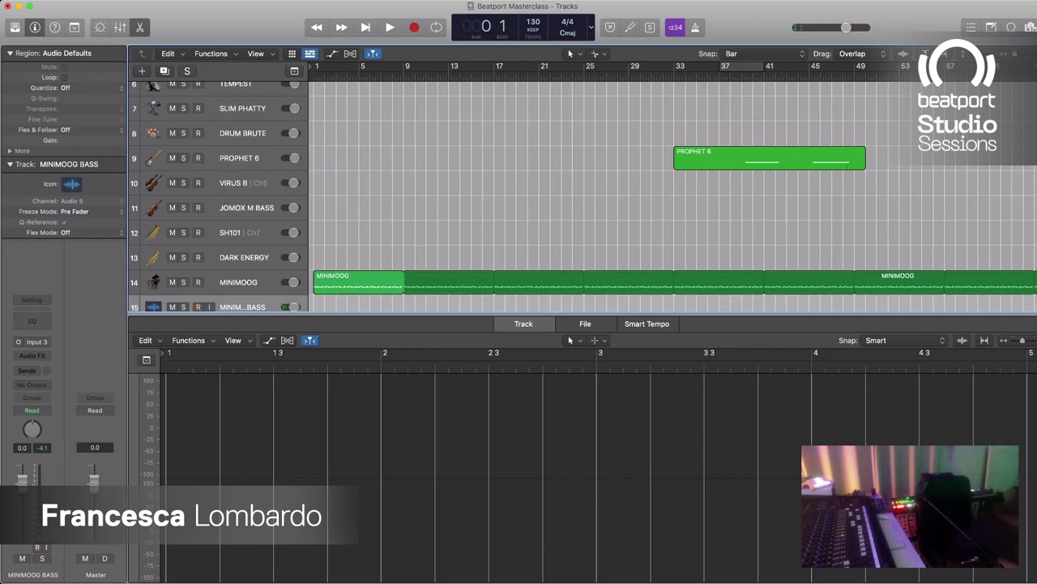
Step: Record the Minimoog bass onto the MINIMOOG BASS track from bar 1 through bar 57 and mute the MINIMOOG track
{"action": "key", "text": "r"}
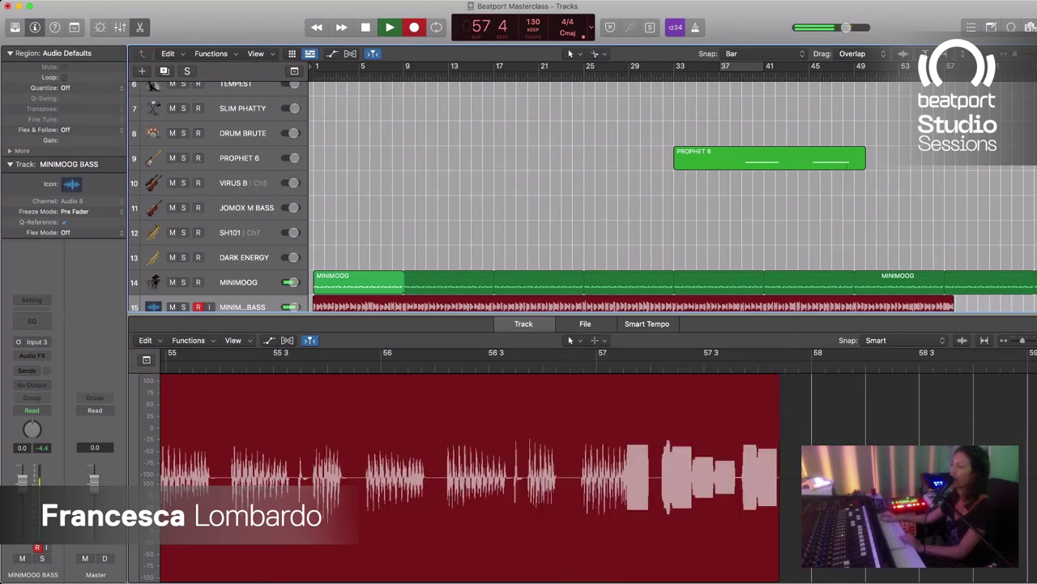
{"action": "key", "text": "space"}
{"action": "key", "text": "m"}
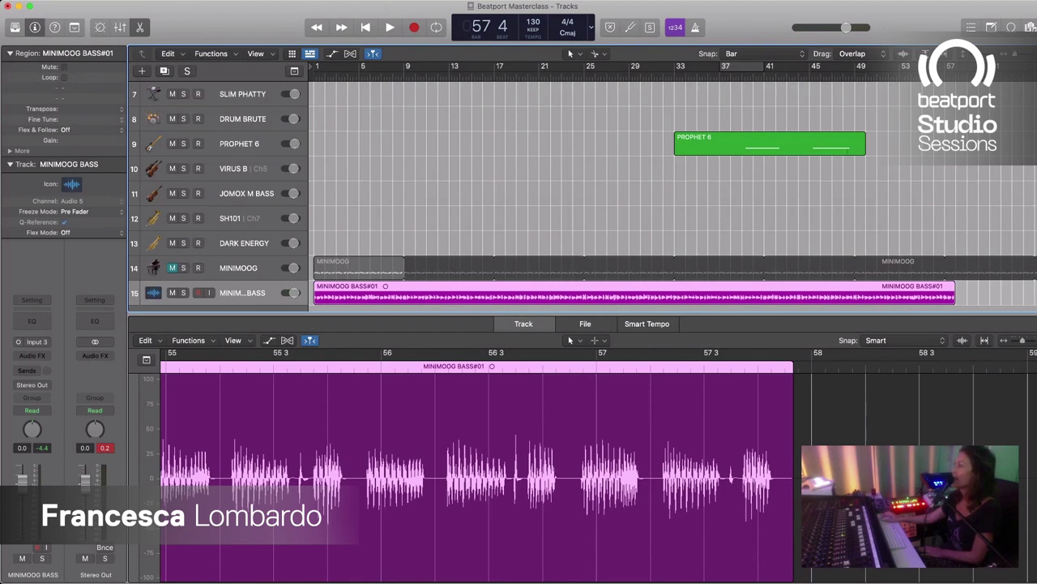
Step: Examine the start of the recorded MINIMOOG BASS region closely against the MINIMOOG notes at bar 1
{"action": "key", "text": "super+Down"}
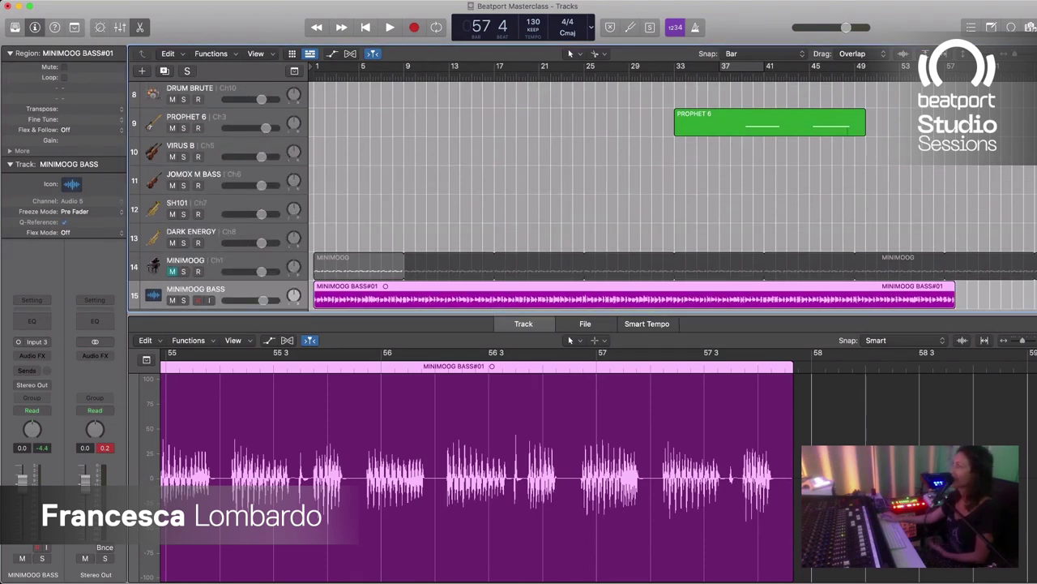
{"action": "key", "text": "super+Right"}
{"action": "key", "text": "super+Right"}
{"action": "scroll", "coordinate": [673, 194], "scroll_direction": "left", "scroll_amount": 5}
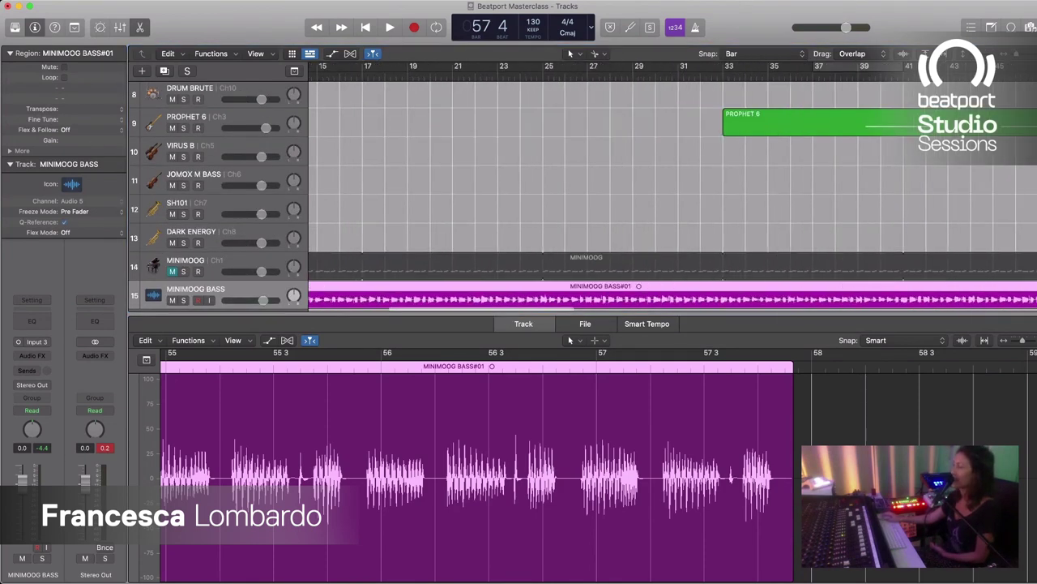
{"action": "scroll", "coordinate": [673, 178], "scroll_direction": "left", "scroll_amount": 10}
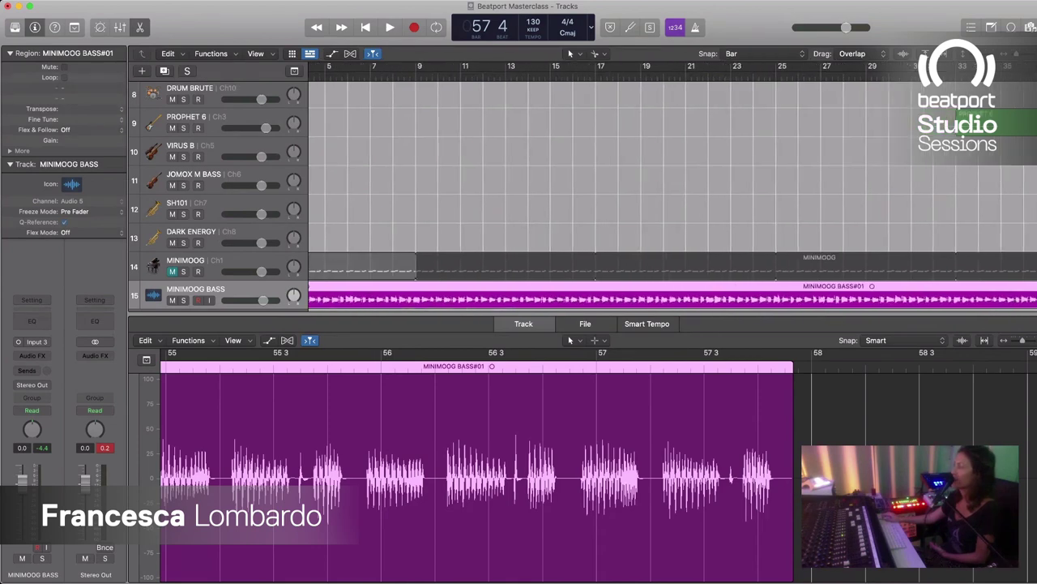
{"action": "scroll", "coordinate": [673, 186], "scroll_direction": "left", "scroll_amount": 4}
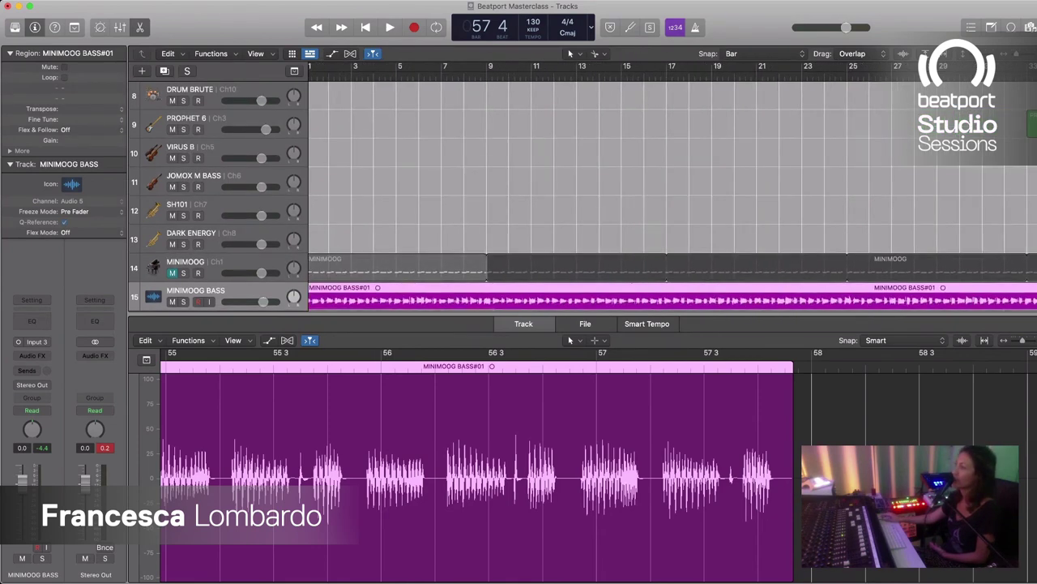
{"action": "key", "text": "super+Right"}
{"action": "key", "text": "super+Right"}
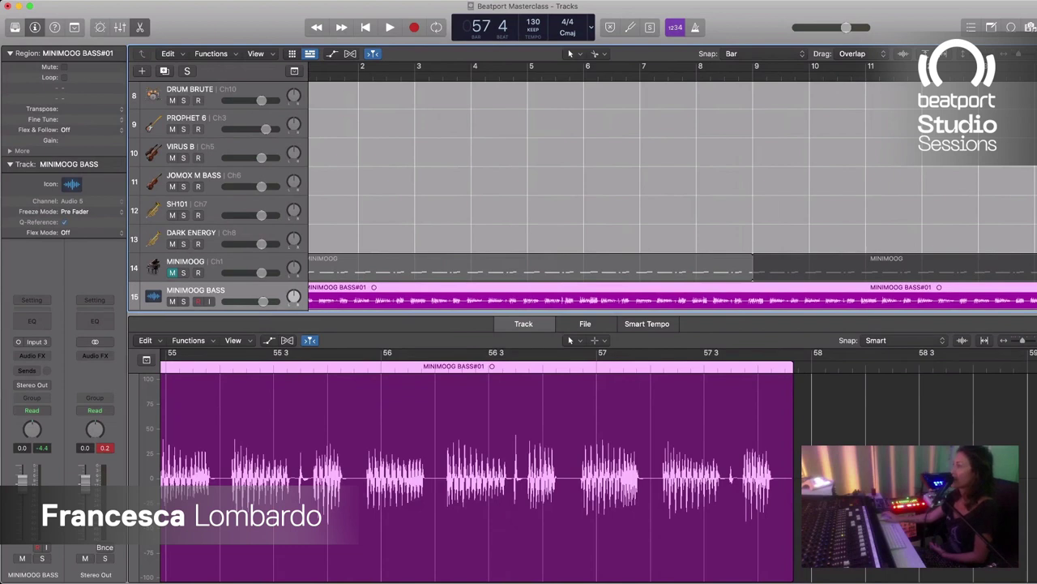
{"action": "key", "text": "super+Down"}
{"action": "key", "text": "super+Down"}
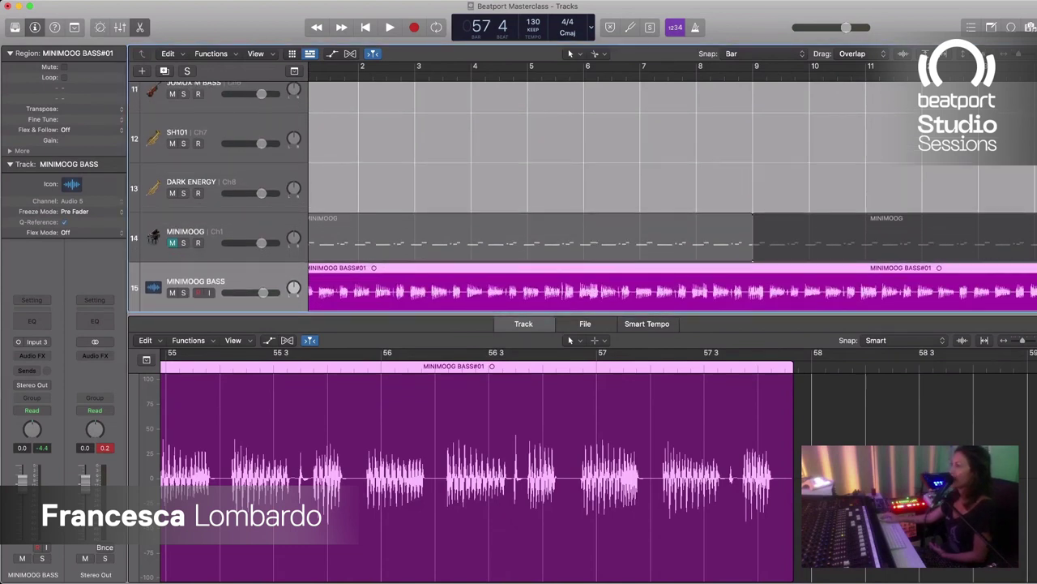
{"action": "key", "text": "super+Right"}
{"action": "key", "text": "super+Right"}
{"action": "key", "text": "super+Right"}
{"action": "key", "text": "super+Right"}
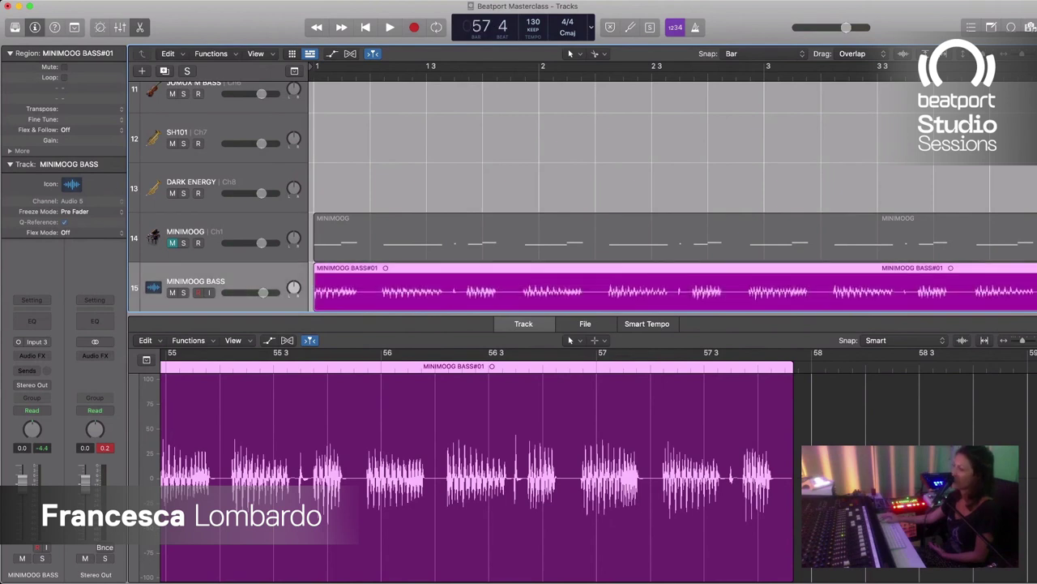
Step: Set the snapping to Smart and shift the recorded MINIMOOG BASS region to start just before position 1 1 3
{"action": "key", "text": "super+g"}
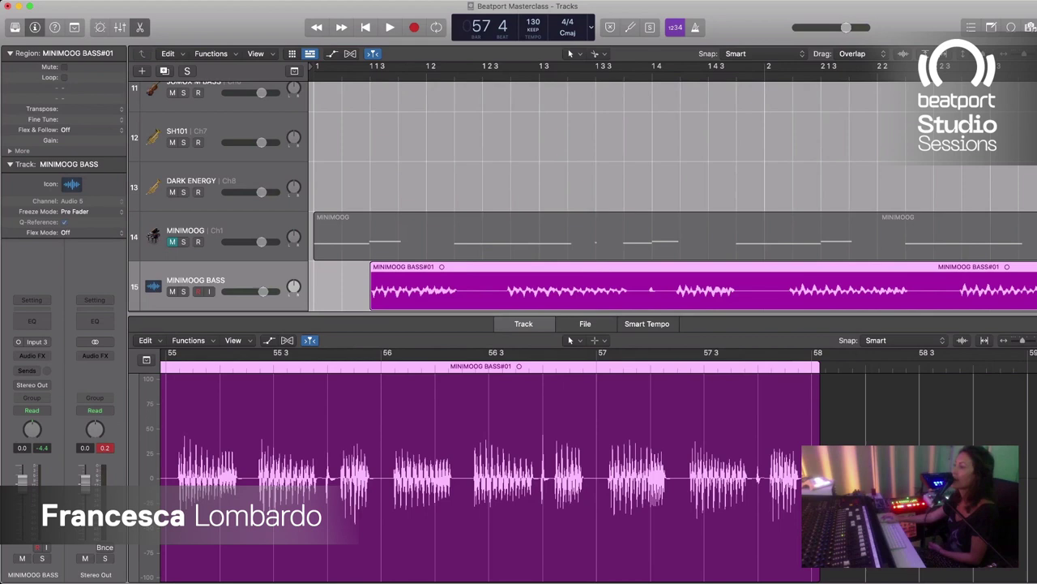
{"action": "key", "text": "super+Right"}
{"action": "key", "text": "super+Right"}
{"action": "key", "text": "super+Right"}
{"action": "key", "text": "super+Right"}
{"action": "key", "text": "super+Right"}
{"action": "key", "text": "super+Right"}
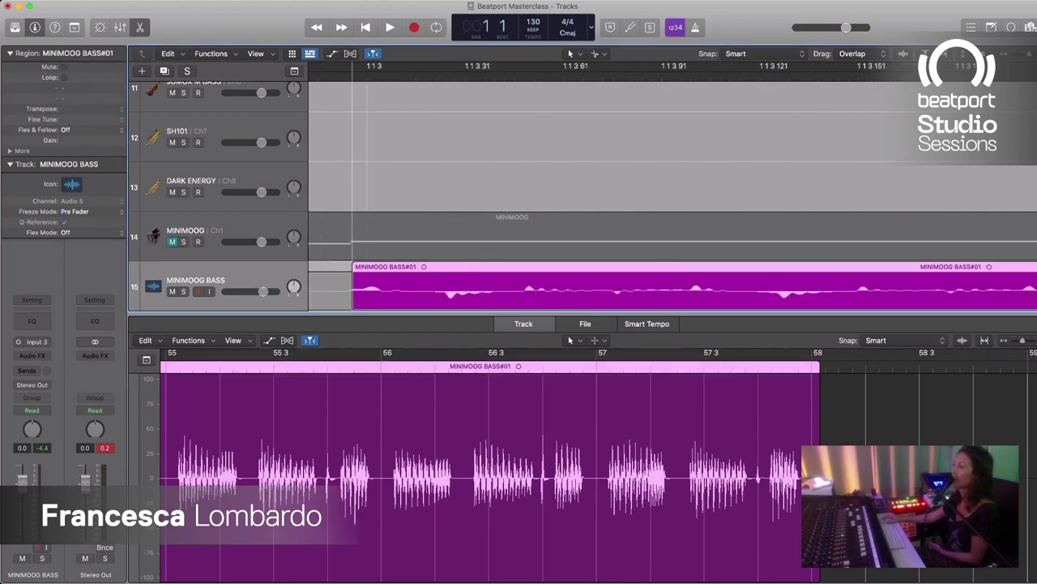
{"action": "left_click_drag", "start_coordinate": [352, 299], "coordinate": [330, 300]}
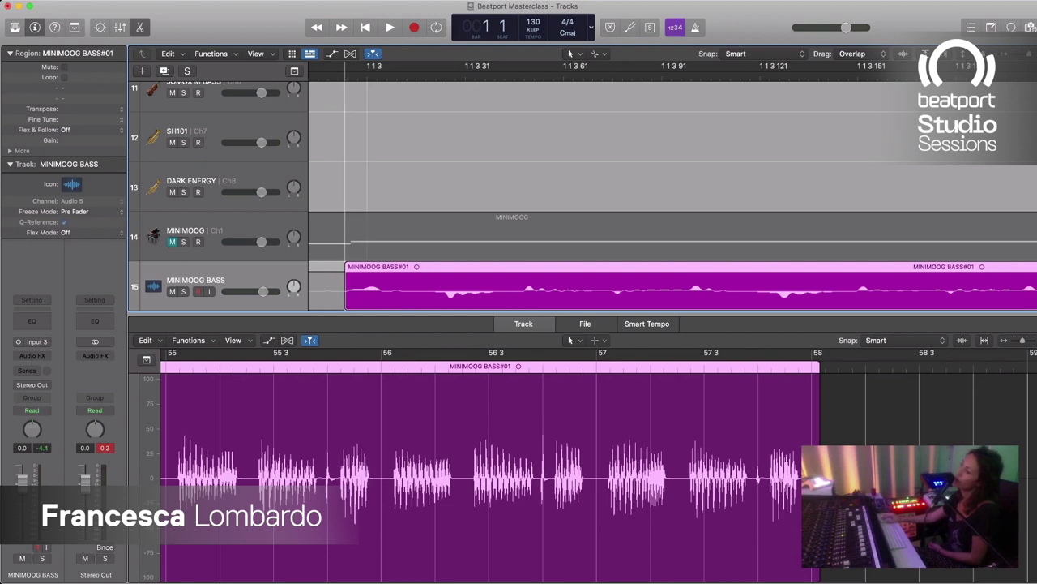
{"action": "left_click_drag", "start_coordinate": [345, 300], "coordinate": [345, 300]}
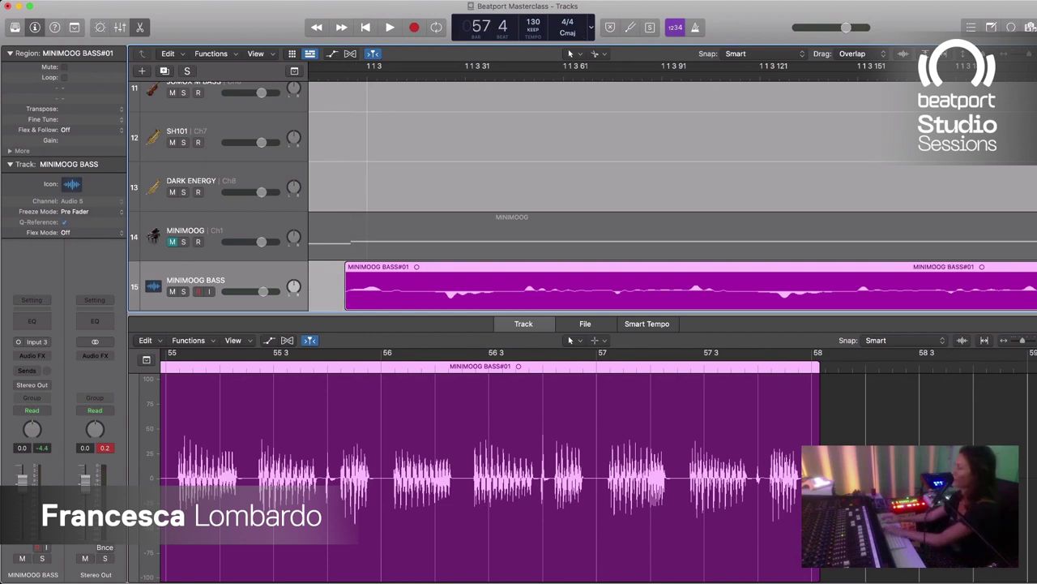
Step: Move the MINIMOOG BASS region earlier so its start lines up with bar 1 and the MINIMOOG region
{"action": "left_click_drag", "start_coordinate": [568, 287], "coordinate": [456, 288]}
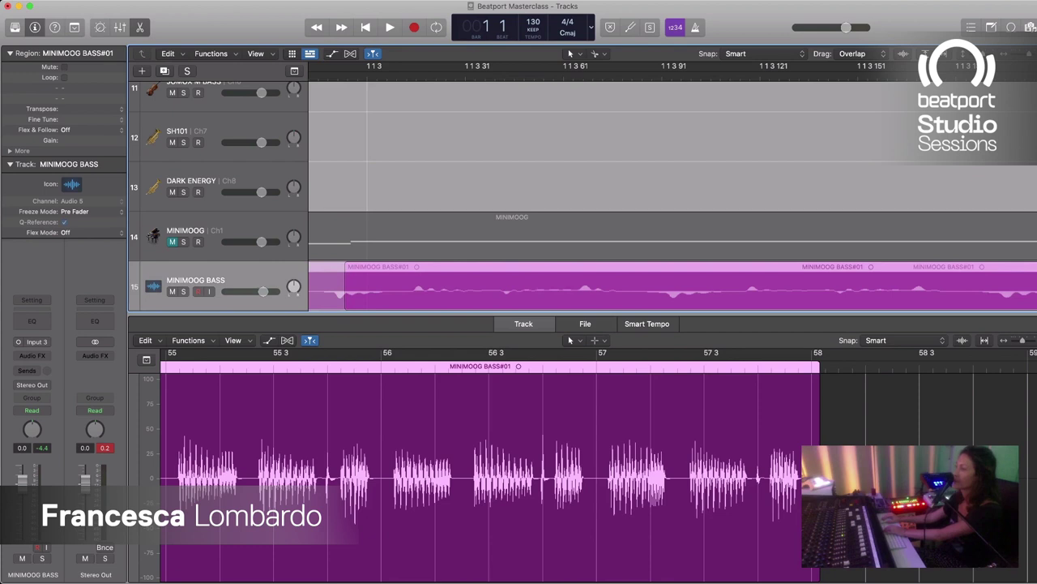
{"action": "scroll", "coordinate": [673, 195], "scroll_direction": "left", "scroll_amount": 5}
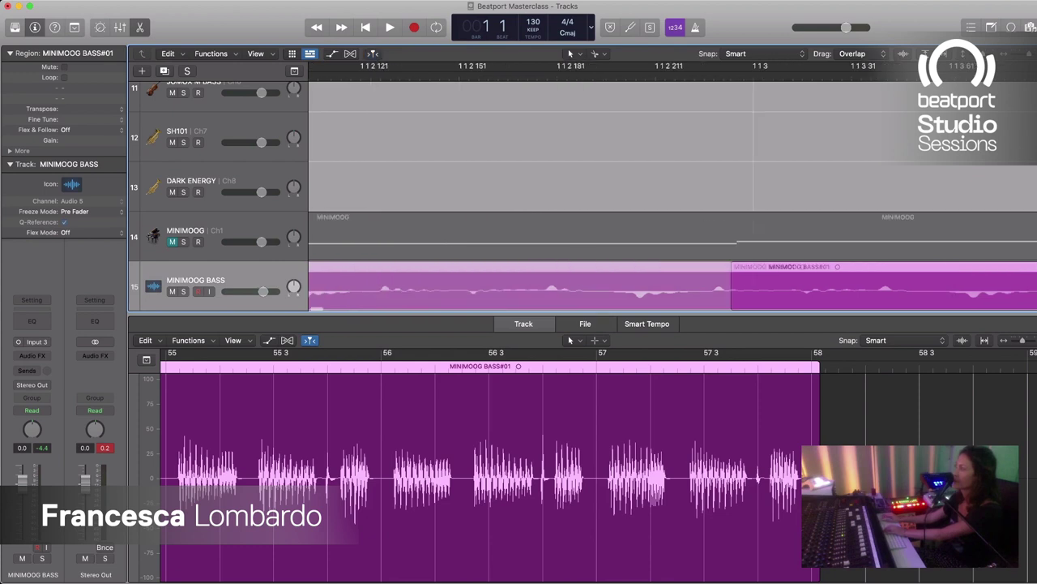
{"action": "scroll", "coordinate": [673, 195], "scroll_direction": "left", "scroll_amount": 5}
{"action": "scroll", "coordinate": [673, 195], "scroll_direction": "left", "scroll_amount": 7}
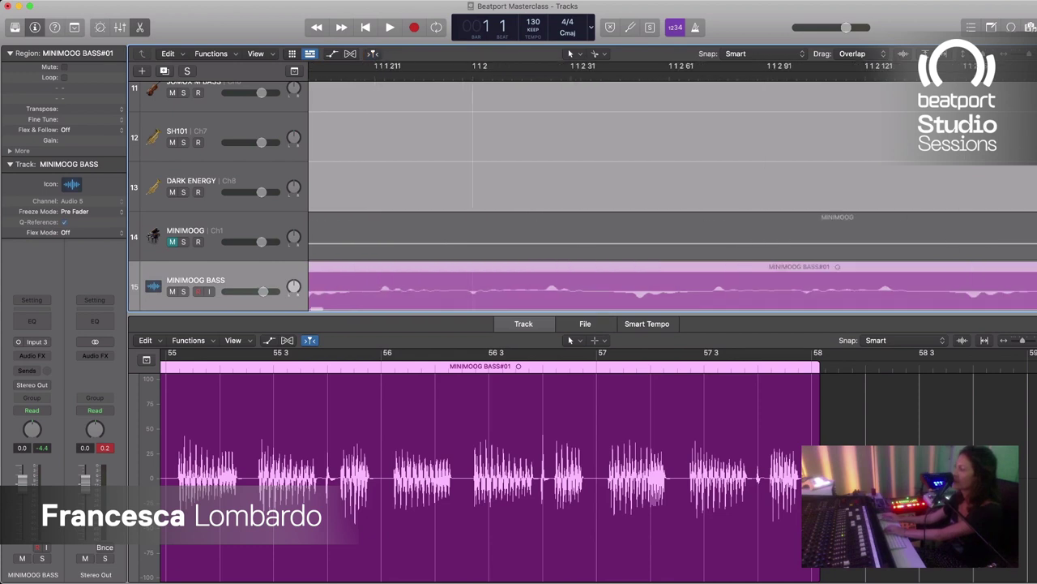
{"action": "left_click_drag", "start_coordinate": [316, 288], "coordinate": [308, 288]}
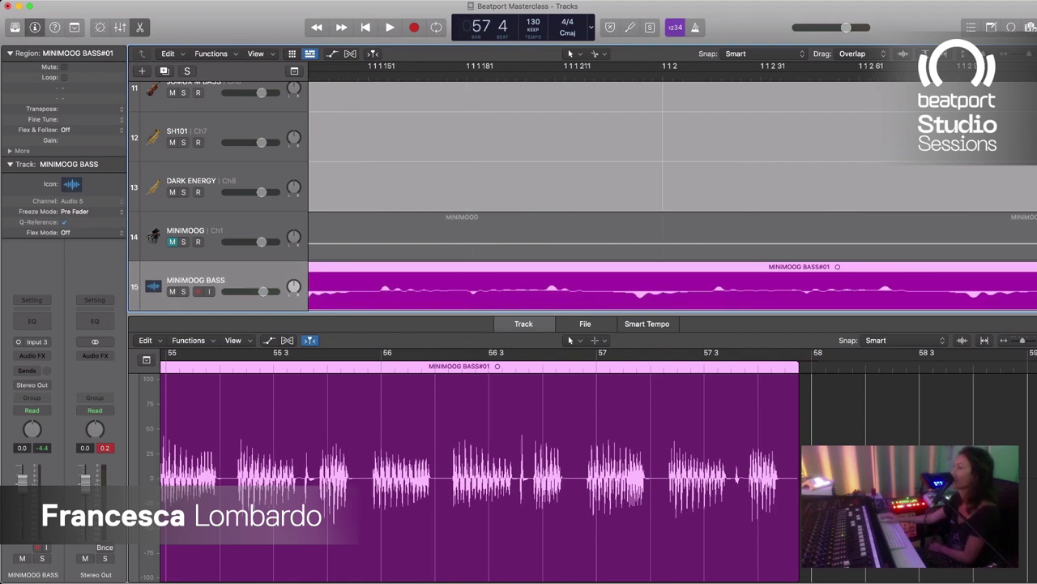
{"action": "scroll", "coordinate": [672, 195], "scroll_direction": "right", "scroll_amount": 5}
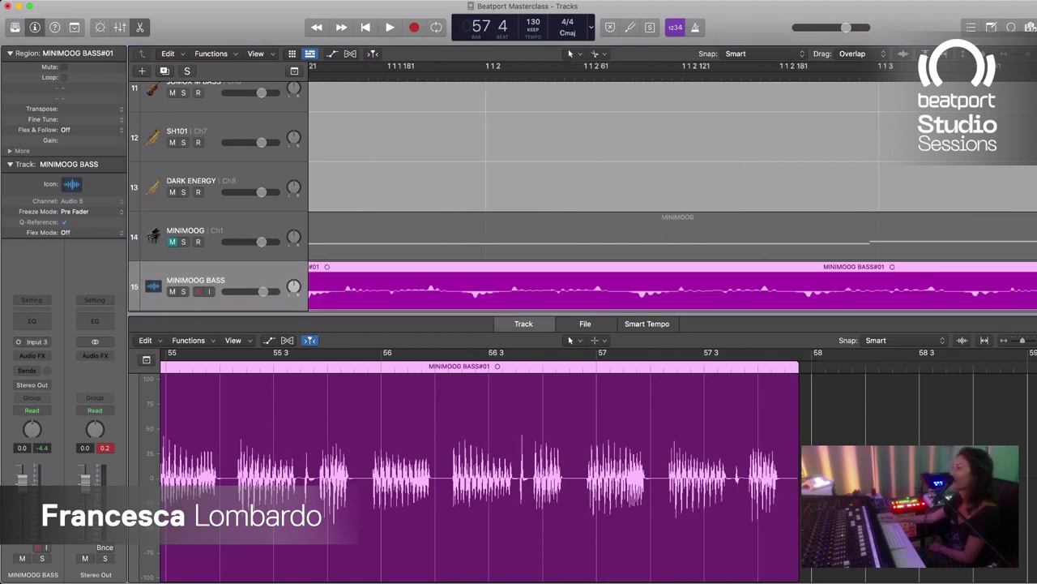
{"action": "scroll", "coordinate": [673, 195], "scroll_direction": "down", "scroll_amount": 10}
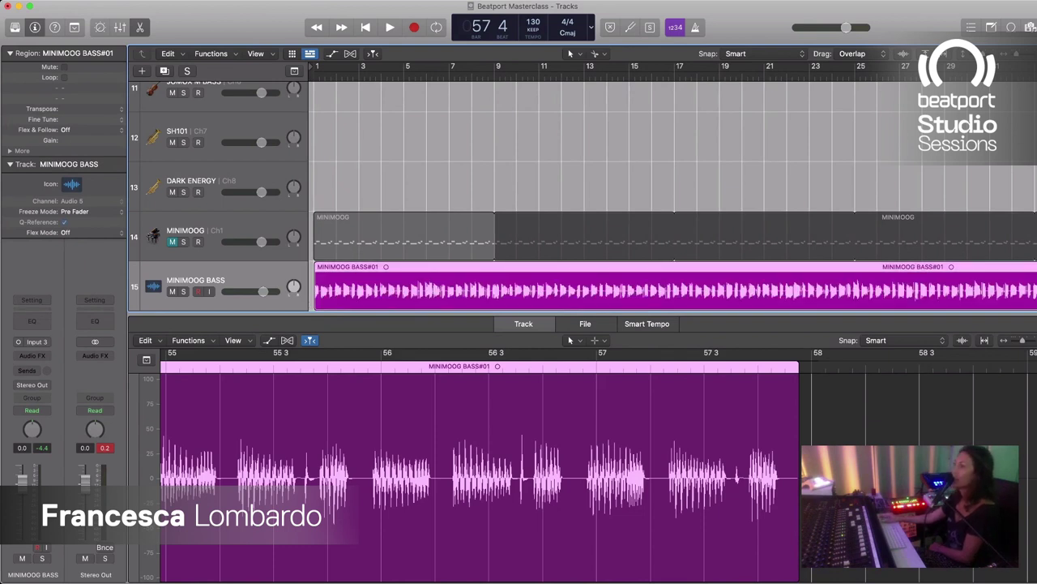
{"action": "scroll", "coordinate": [673, 194], "scroll_direction": "up", "scroll_amount": 8}
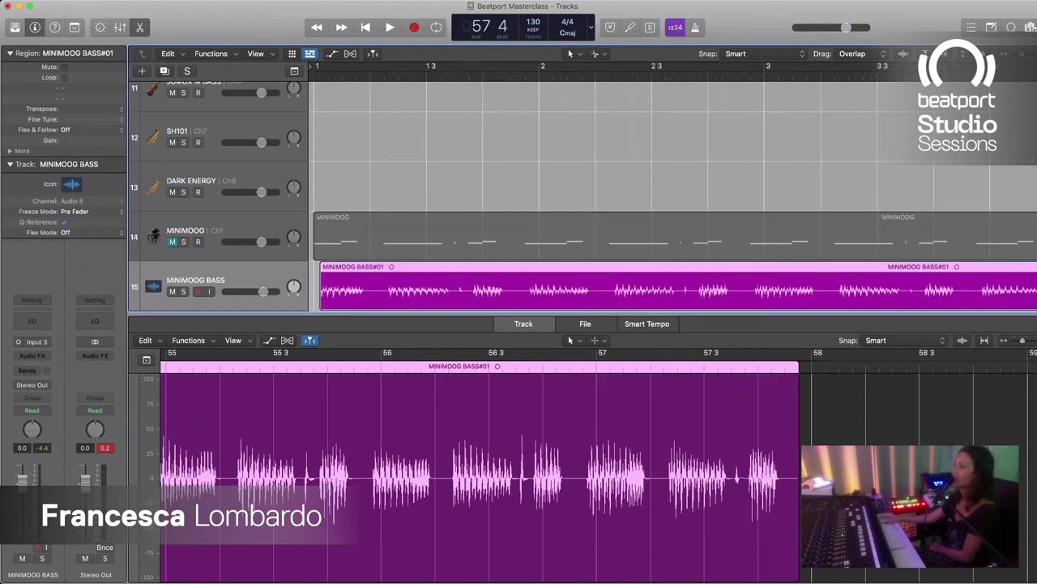
{"action": "left_click_drag", "start_coordinate": [365, 290], "coordinate": [354, 290]}
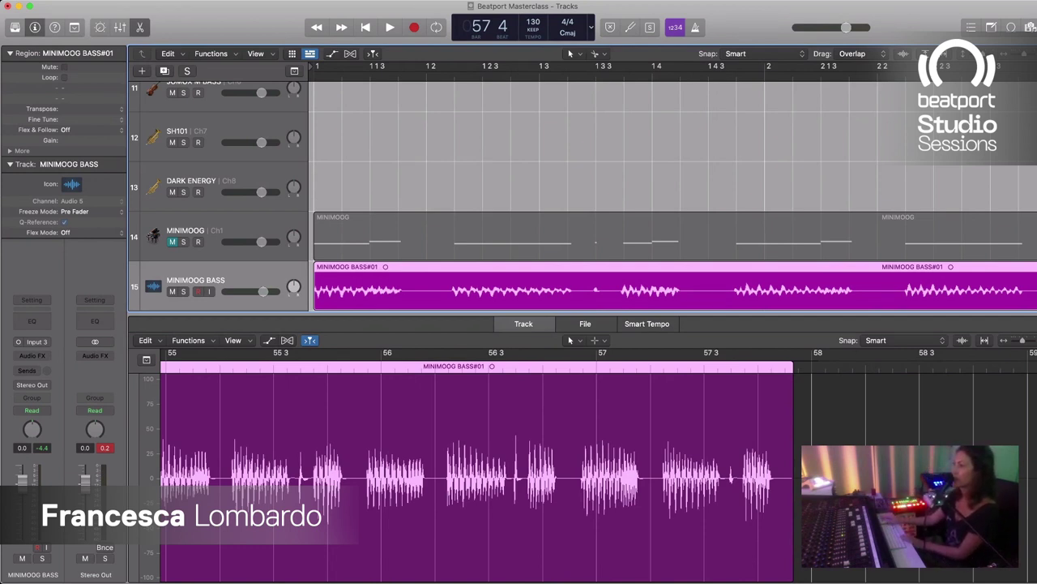
Step: Set the MINIMOOG BASS volume to -2.1 while playing the arrangement from bar 1 with the drums, and stop playback
{"action": "key", "text": "space"}
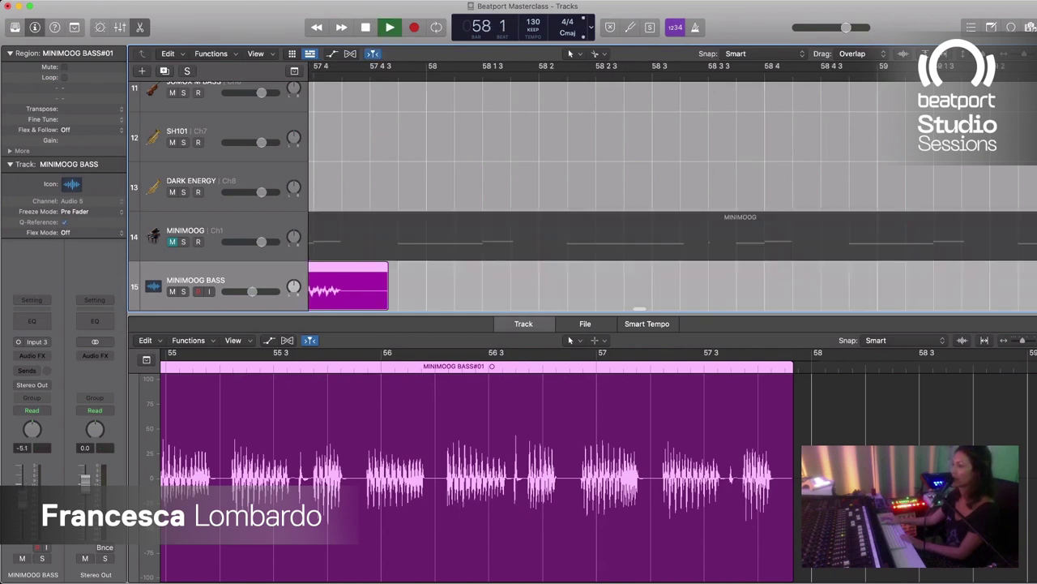
{"action": "key", "text": "space"}
{"action": "key", "text": "Return"}
{"action": "key", "text": "space"}
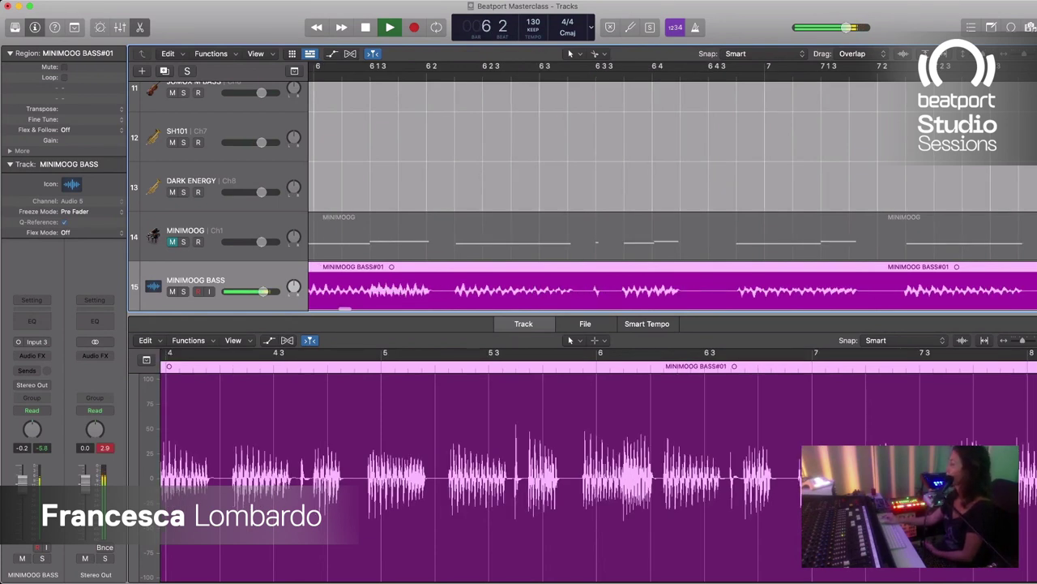
{"action": "scroll", "coordinate": [623, 196], "scroll_direction": "up", "scroll_amount": 5}
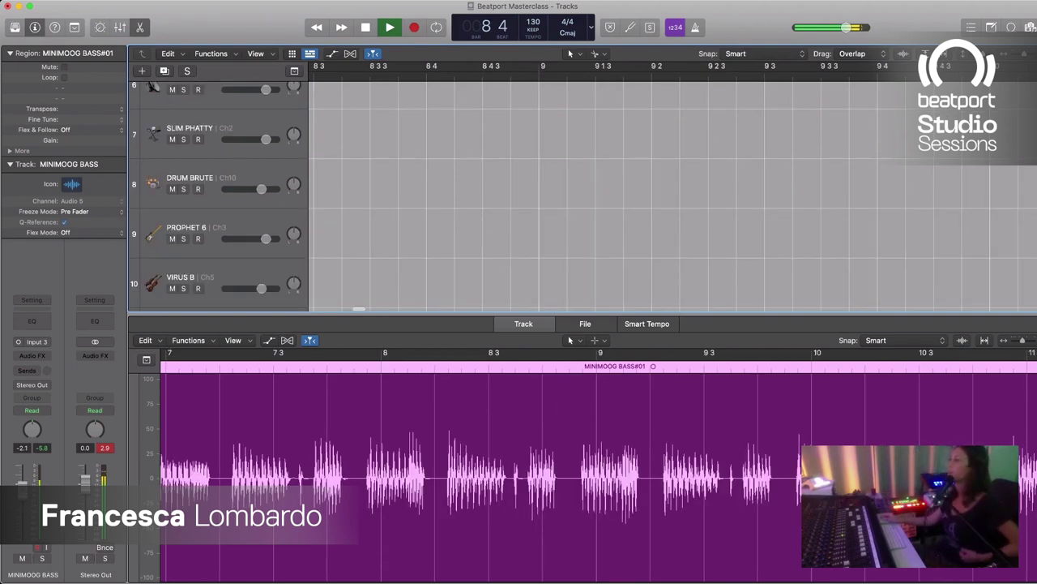
{"action": "scroll", "coordinate": [622, 196], "scroll_direction": "up", "scroll_amount": 5}
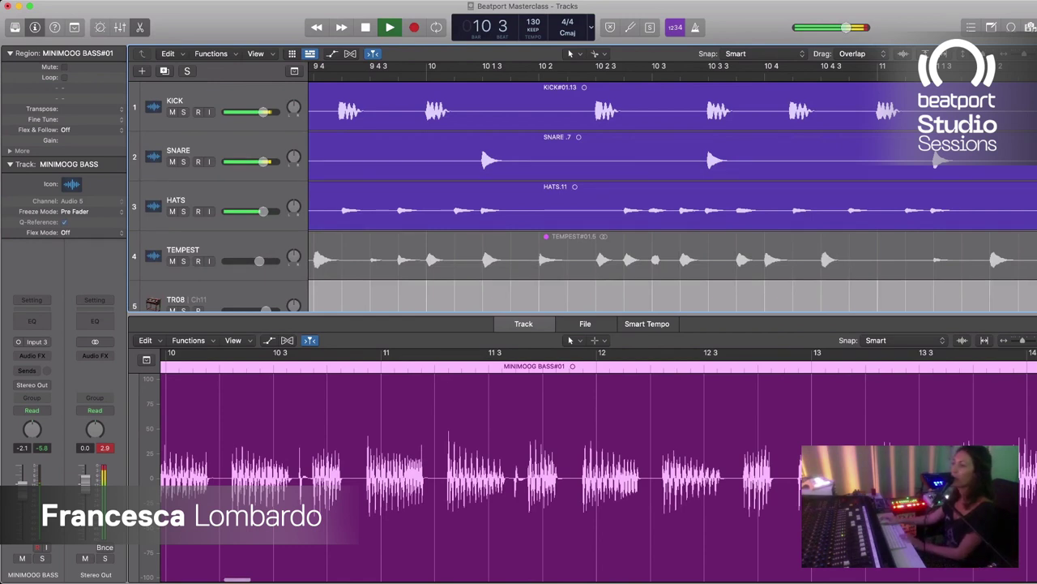
{"action": "scroll", "coordinate": [664, 194], "scroll_direction": "down", "scroll_amount": 2}
{"action": "key", "text": "space"}
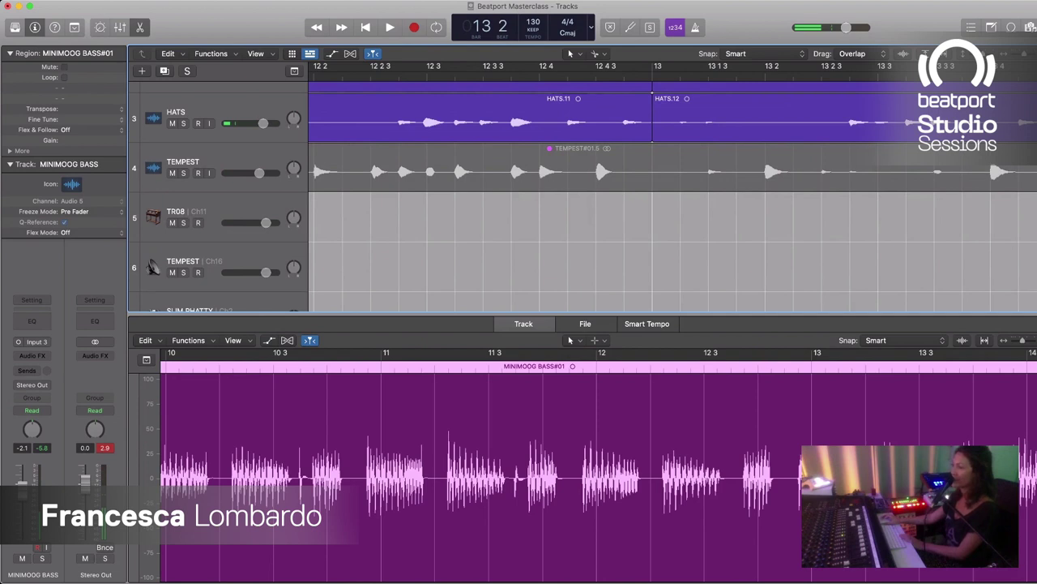
{"action": "scroll", "coordinate": [665, 195], "scroll_direction": "down", "scroll_amount": 5}
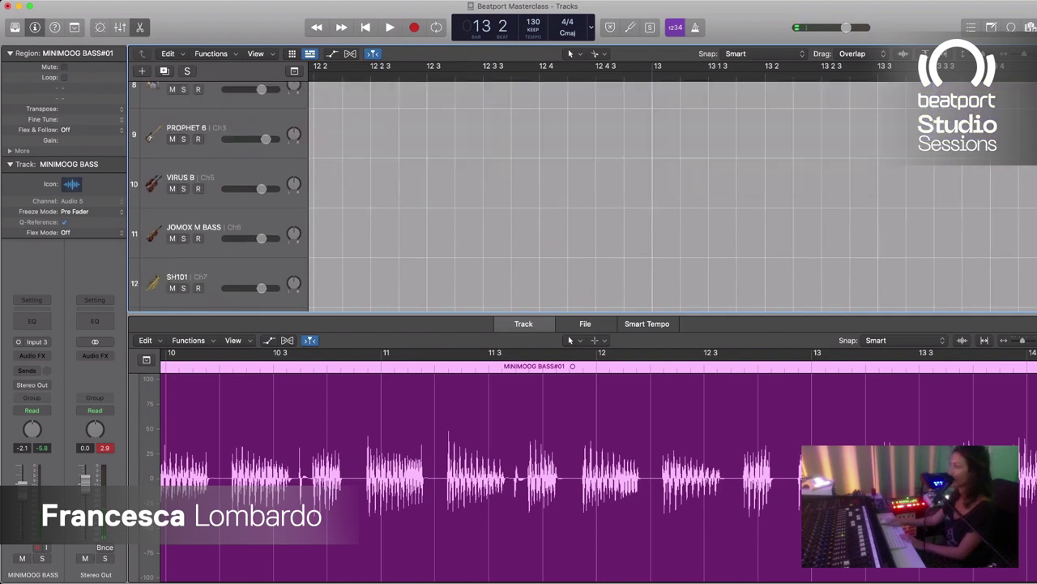
Step: Select the PROPHET 6 track, set the cycle range from bar 33 to bar 53, and play its region through to bar 49
{"action": "scroll", "coordinate": [665, 194], "scroll_direction": "down", "scroll_amount": 2}
{"action": "scroll", "coordinate": [584, 195], "scroll_direction": "up", "scroll_amount": 4}
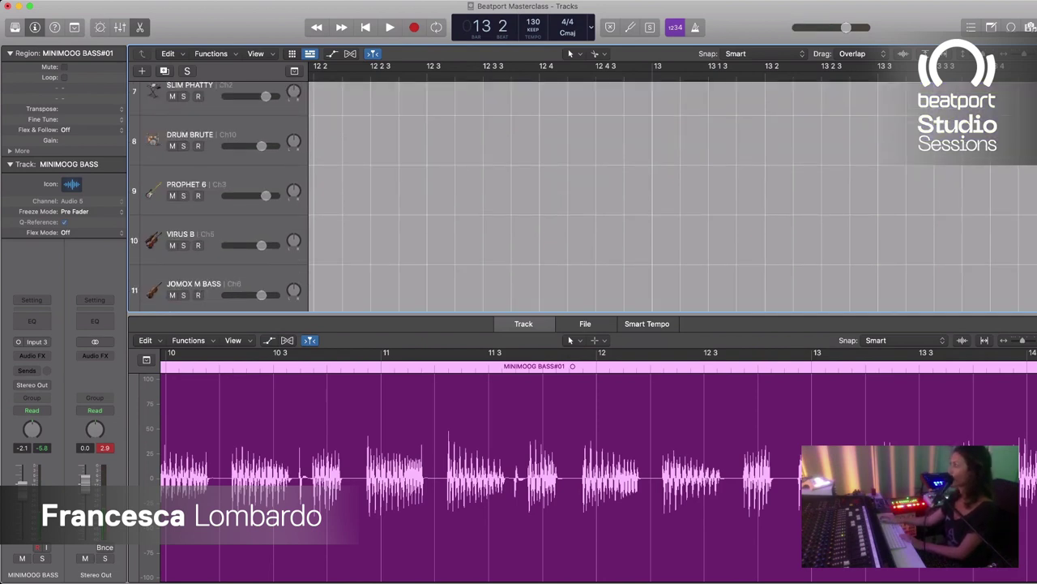
{"action": "left_click", "coordinate": [151, 250]}
{"action": "key", "text": "Return"}
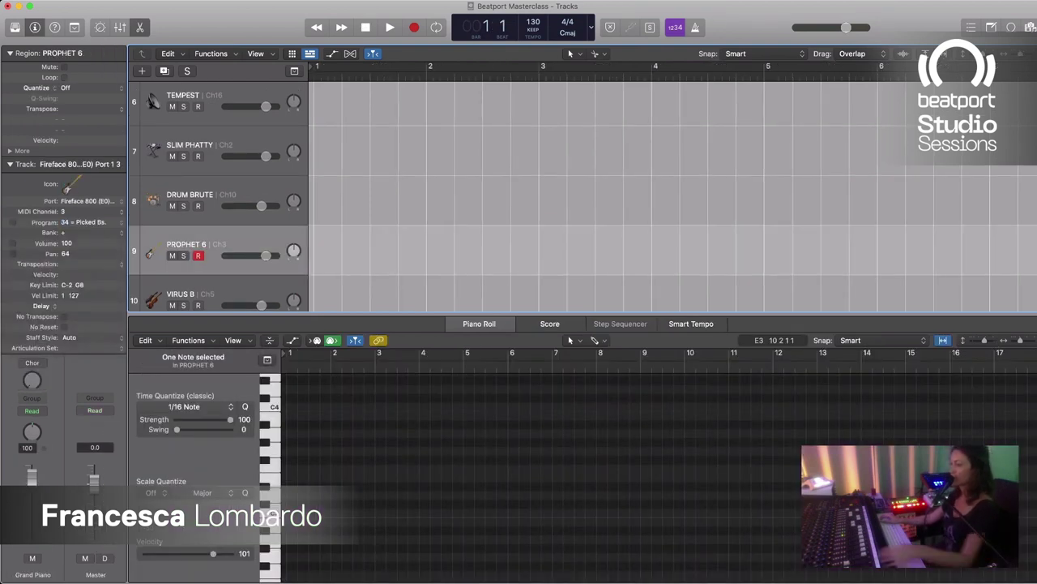
{"action": "key", "text": "super+Left"}
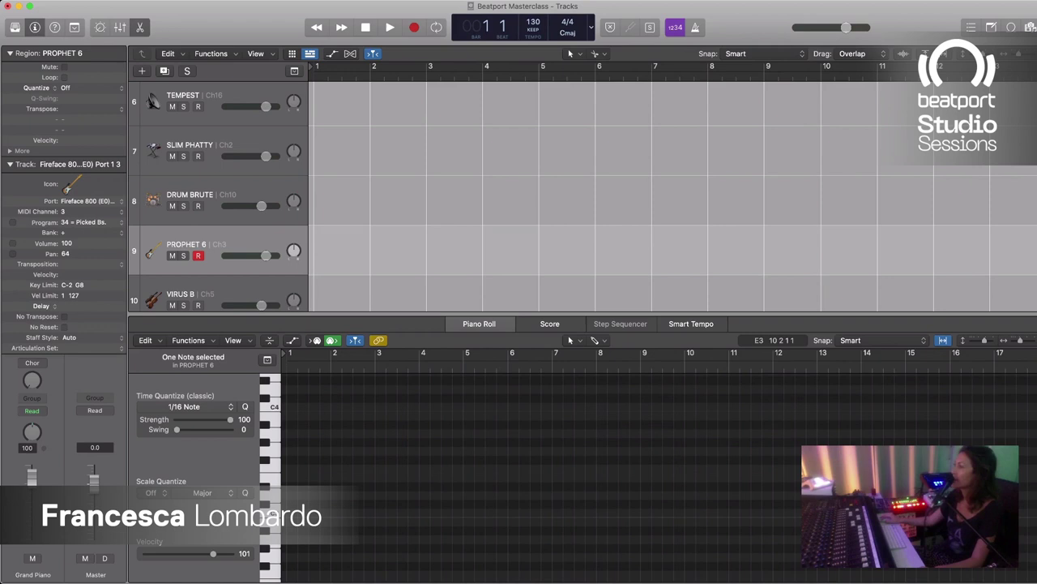
{"action": "scroll", "coordinate": [673, 195], "scroll_direction": "down", "scroll_amount": 4}
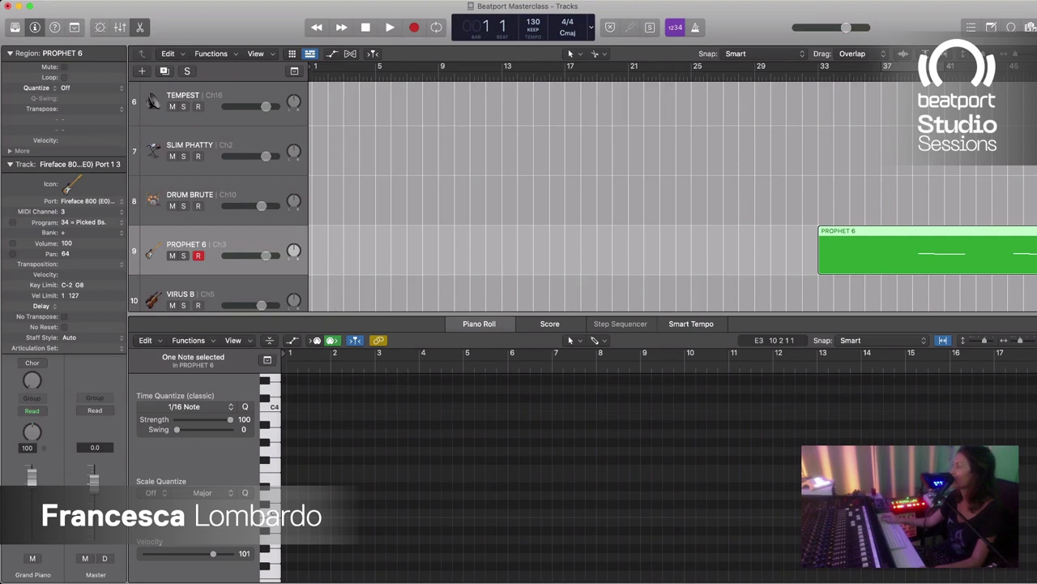
{"action": "mouse_move", "coordinate": [691, 66]}
{"action": "left_mouse_down"}
{"action": "mouse_move", "coordinate": [1034, 67]}
{"action": "mouse_move", "coordinate": [950, 66]}
{"action": "mouse_move", "coordinate": [964, 66]}
{"action": "left_mouse_up"}
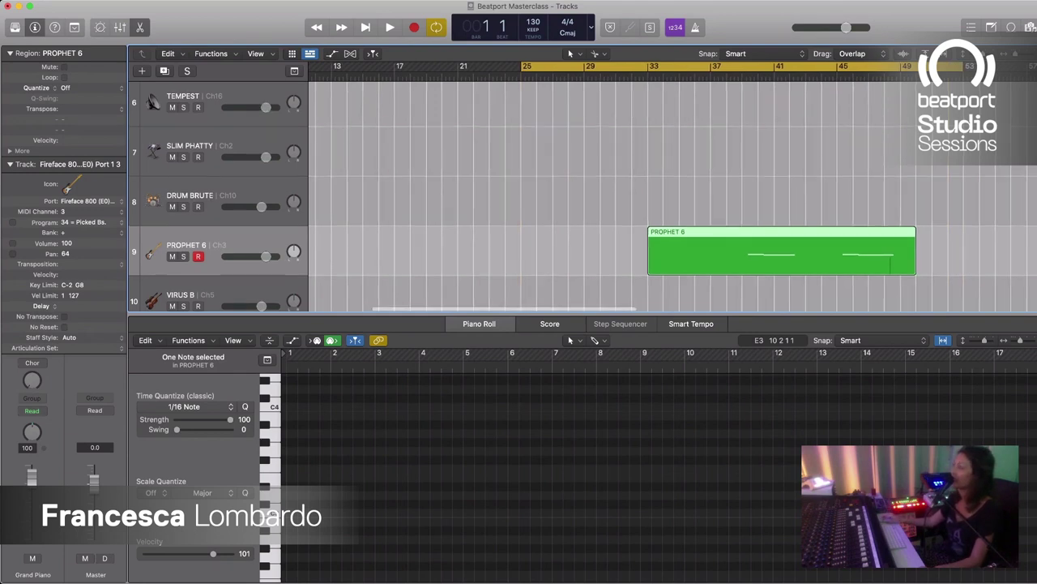
{"action": "left_click_drag", "start_coordinate": [521, 67], "coordinate": [648, 67]}
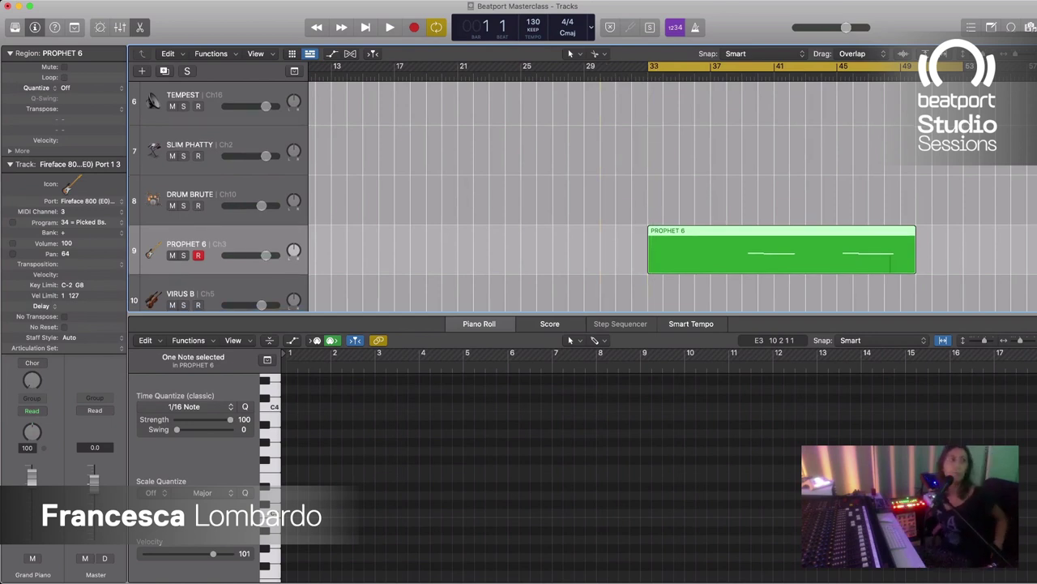
{"action": "key", "text": "space"}
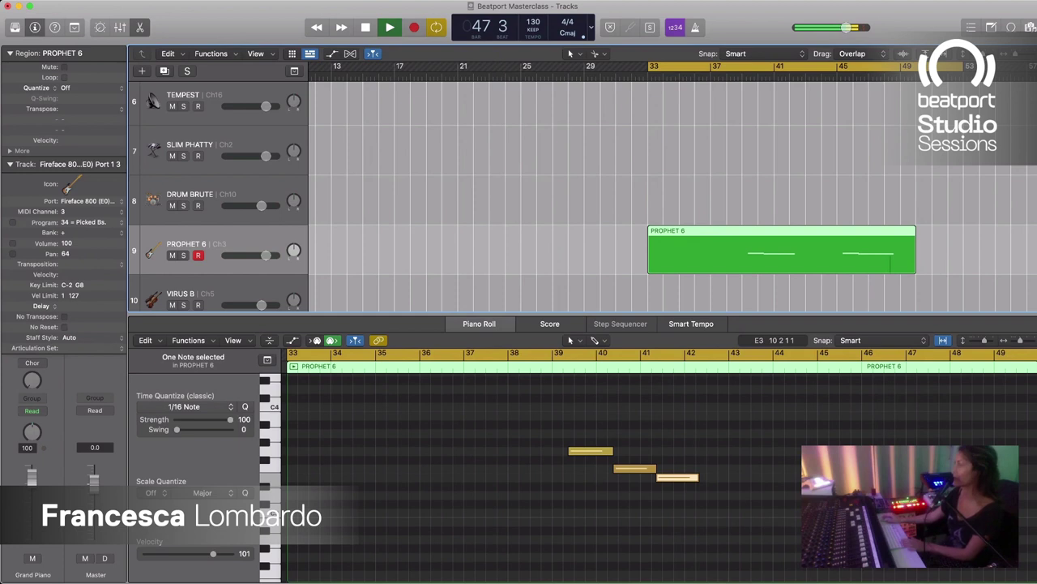
{"action": "key", "text": "space"}
Step: Split the PROPHET 6 region at bar 49 and delete the short piece after the cut
{"action": "key", "text": "ctrl+period"}
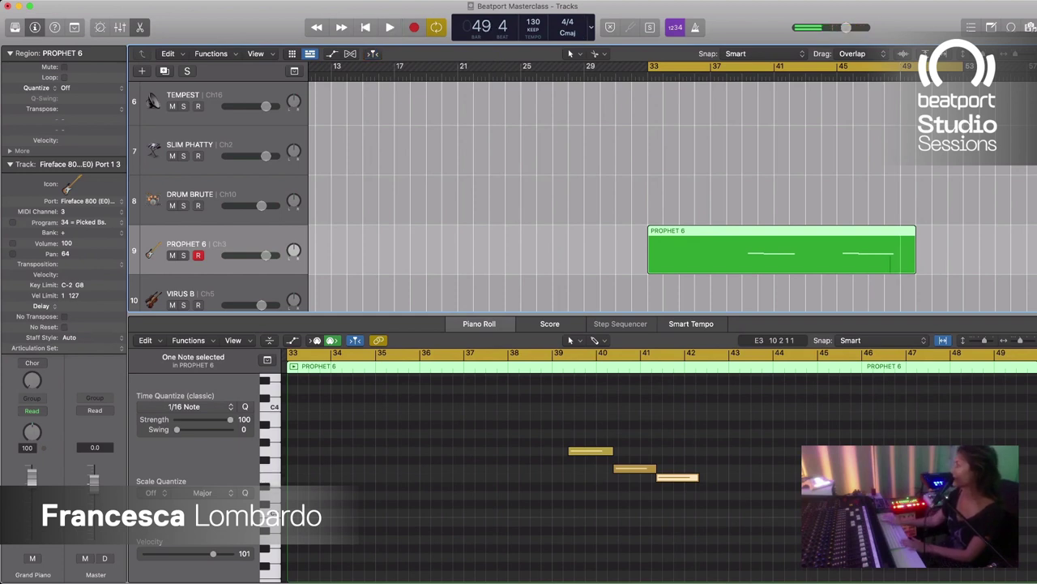
{"action": "key", "text": "super+t"}
{"action": "key", "text": "alt+shift+d"}
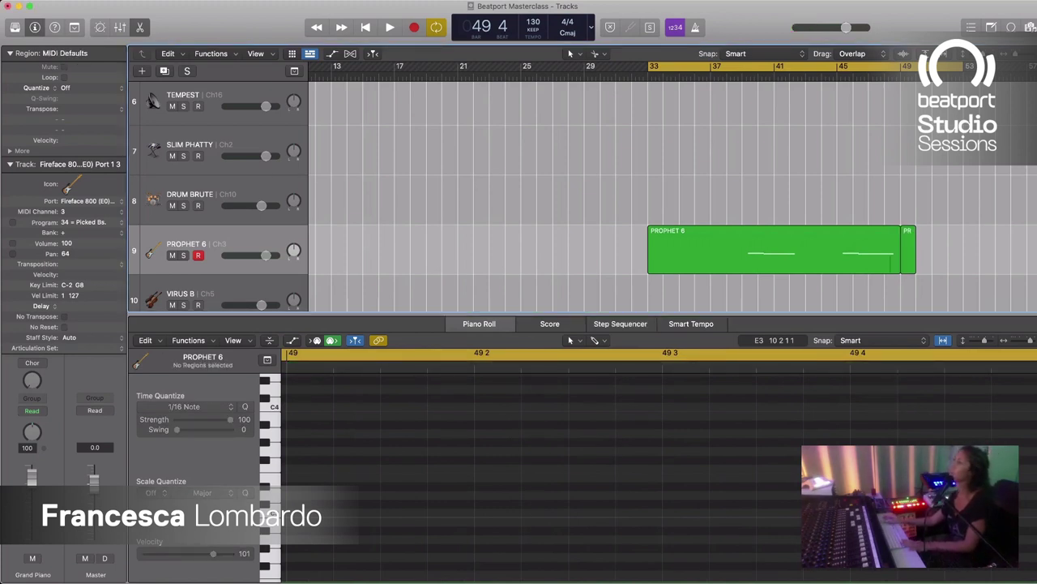
{"action": "left_click", "coordinate": [908, 249]}
{"action": "key", "text": "BackSpace"}
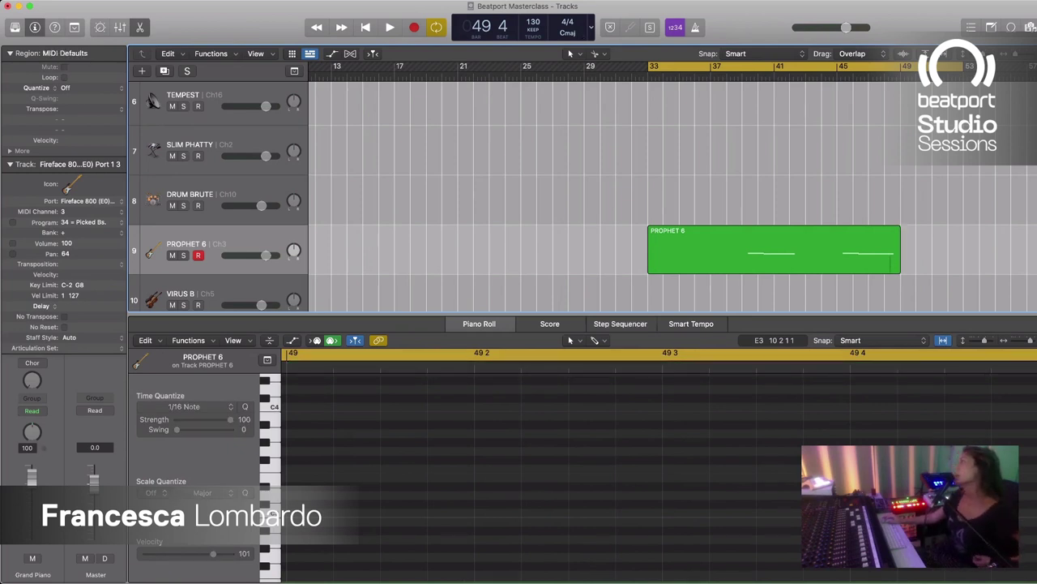
Step: Copy the trimmed PROPHET 6 region so the duplicate starts at bar 49, directly after the original
{"action": "key", "text": "Left"}
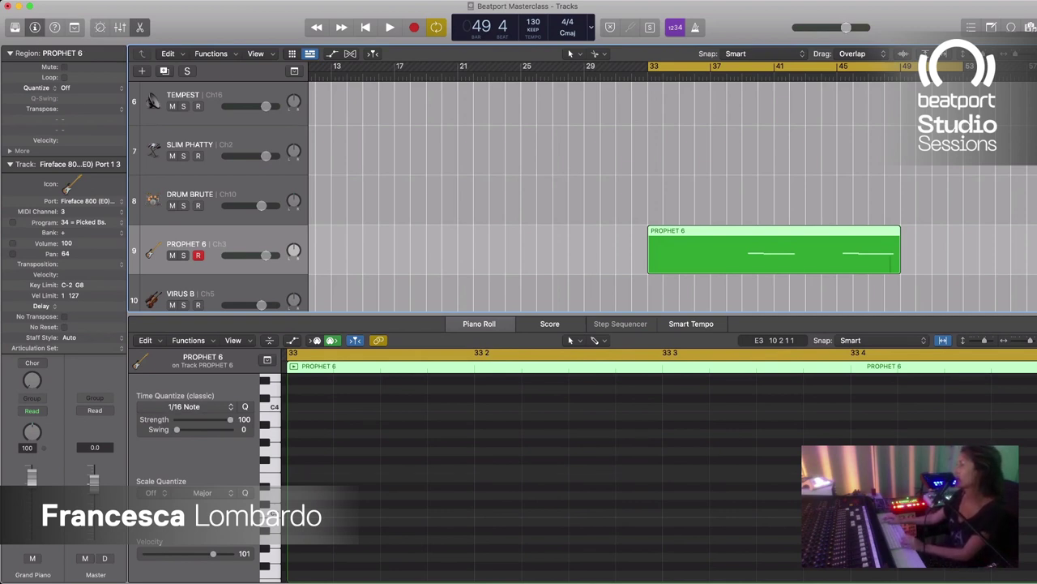
{"action": "left_click_drag", "start_coordinate": [730, 250], "coordinate": [983, 250]}
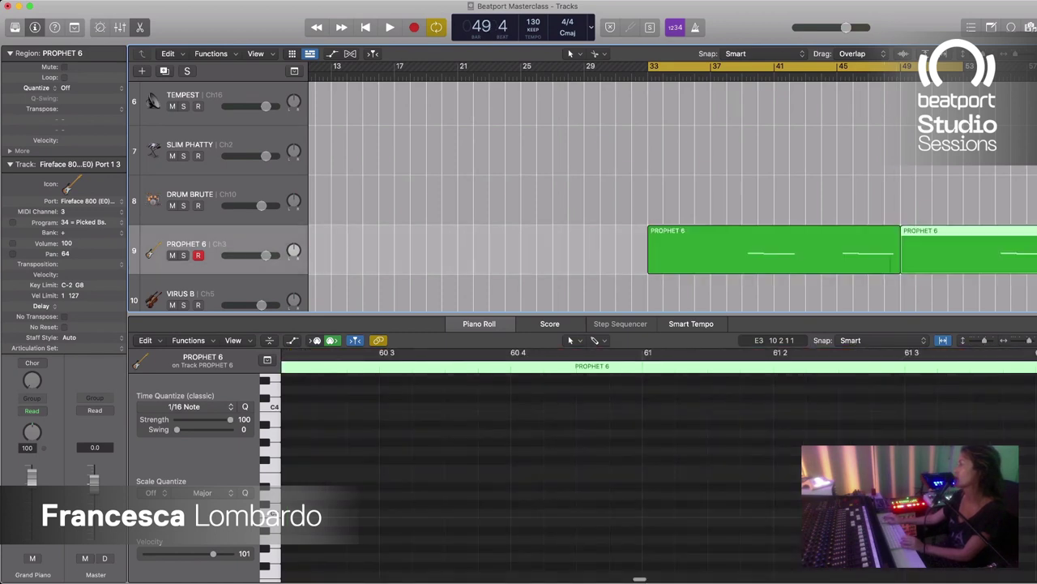
{"action": "key", "text": "super+Left"}
{"action": "key", "text": "super+Left"}
{"action": "key", "text": "super+Left"}
{"action": "key", "text": "super+Left"}
{"action": "key", "text": "super+Left"}
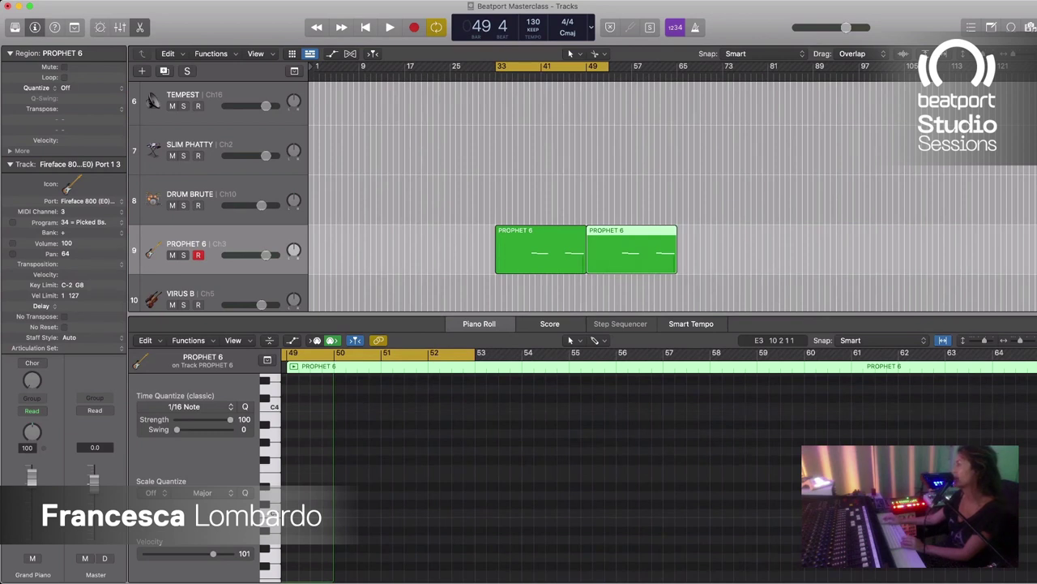
Step: Extend the end of the cycle range to bar 65 to cover both PROPHET 6 regions, and play them with the arrangement
{"action": "left_click_drag", "start_coordinate": [648, 206], "coordinate": [530, 239]}
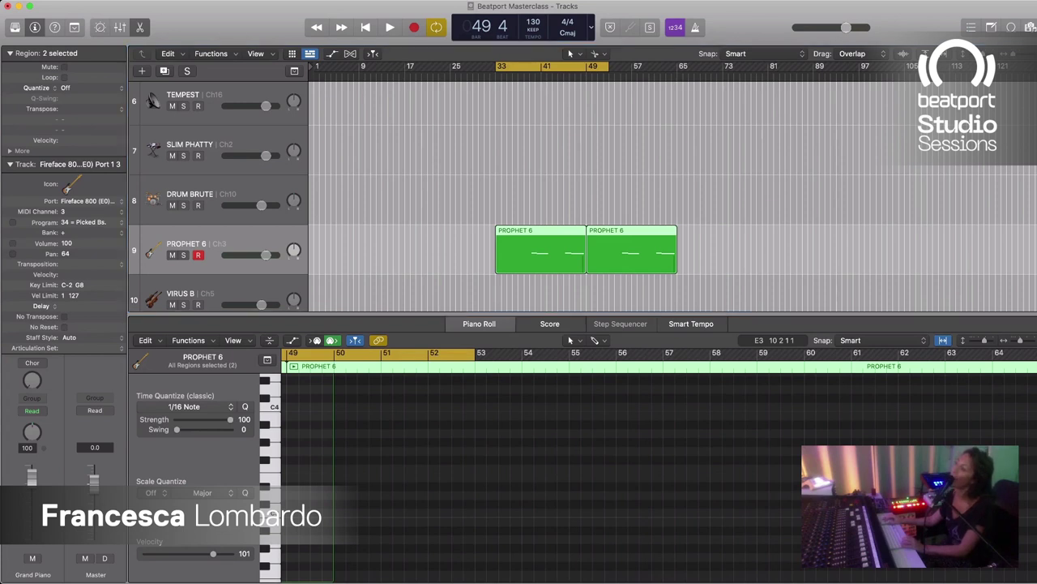
{"action": "scroll", "coordinate": [624, 186], "scroll_direction": "up", "scroll_amount": 1}
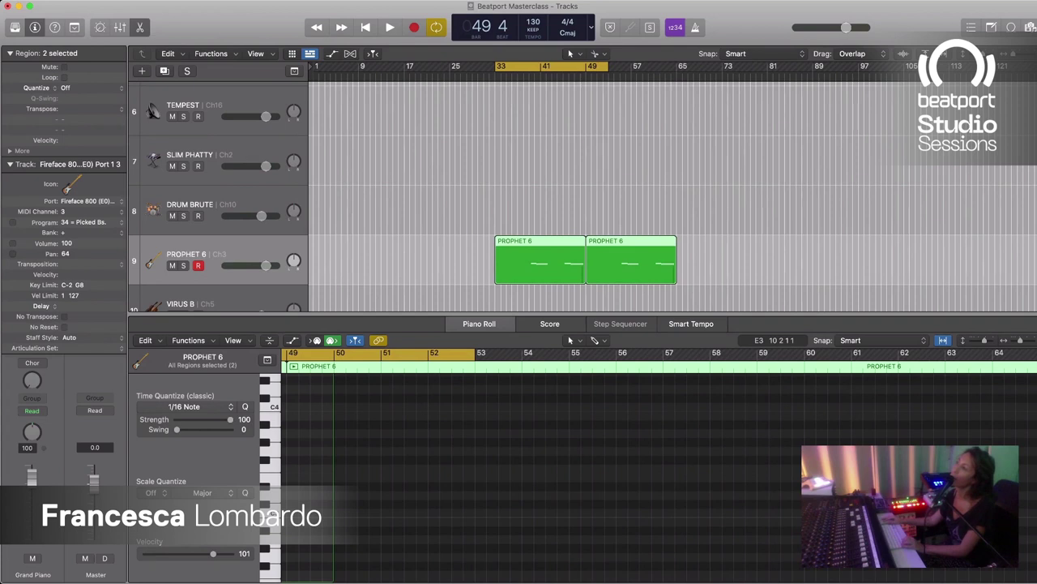
{"action": "scroll", "coordinate": [624, 194], "scroll_direction": "up", "scroll_amount": 1}
{"action": "key", "text": "Tab"}
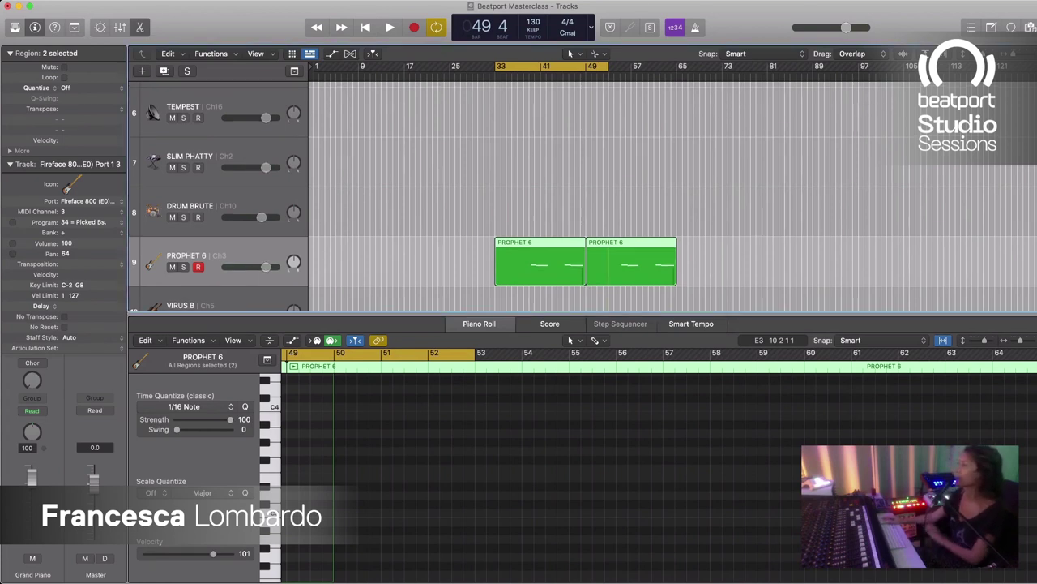
{"action": "left_click_drag", "start_coordinate": [608, 67], "coordinate": [676, 66]}
{"action": "scroll", "coordinate": [624, 194], "scroll_direction": "down", "scroll_amount": 1}
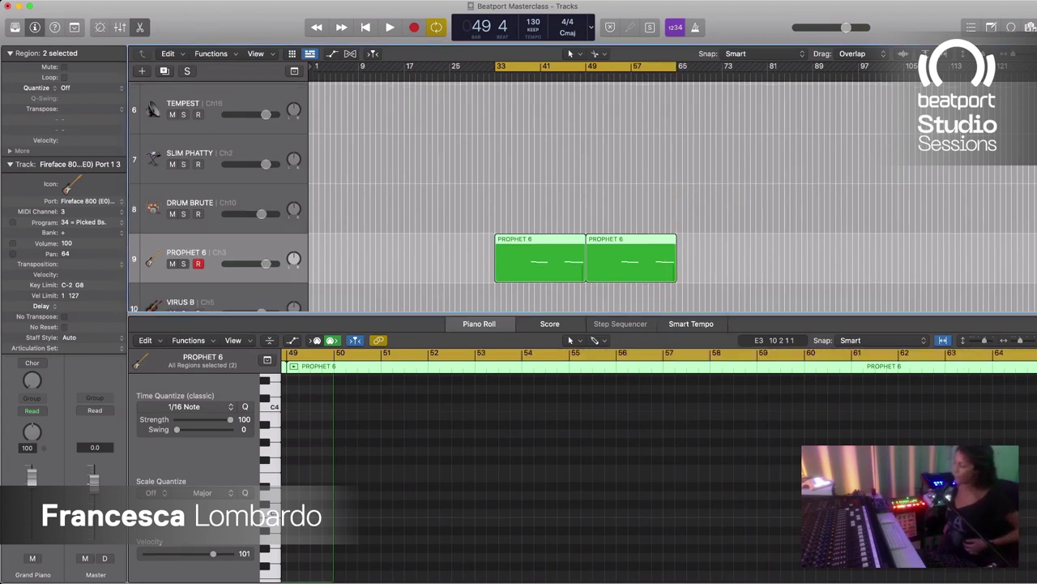
{"action": "key", "text": "space"}
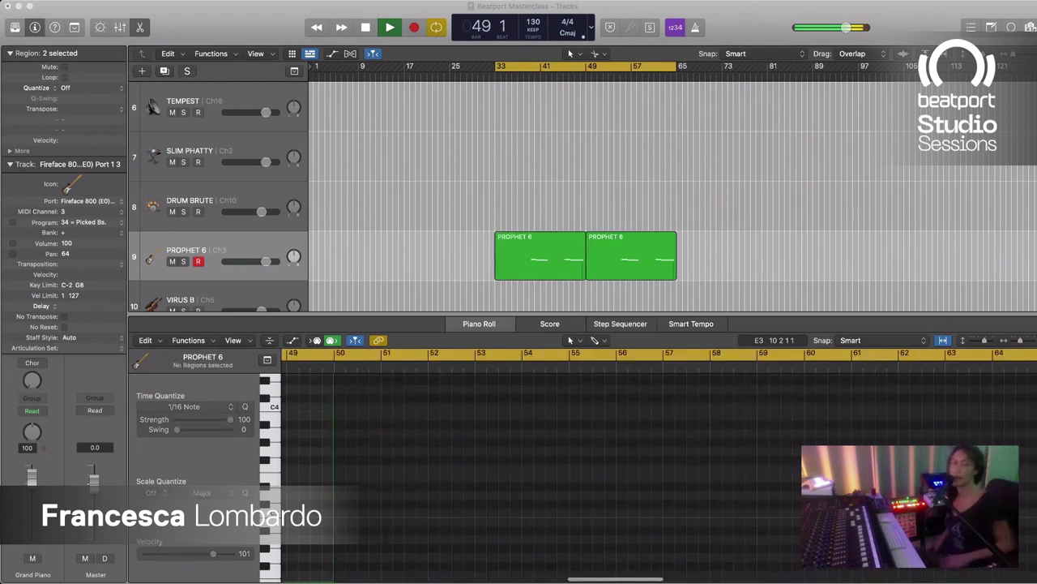
{"action": "key", "text": "super+shift+a"}
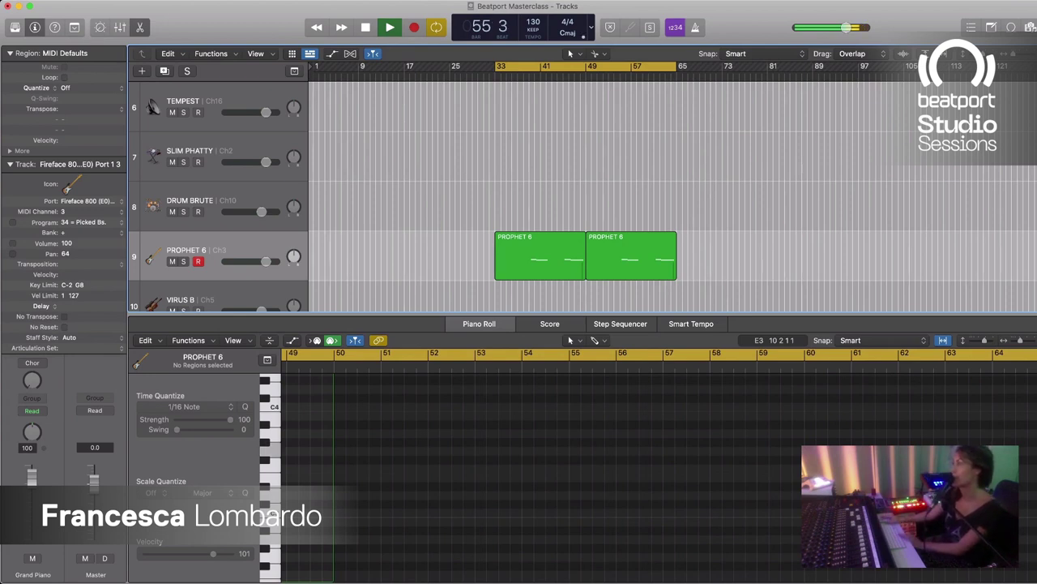
{"action": "key", "text": "space"}
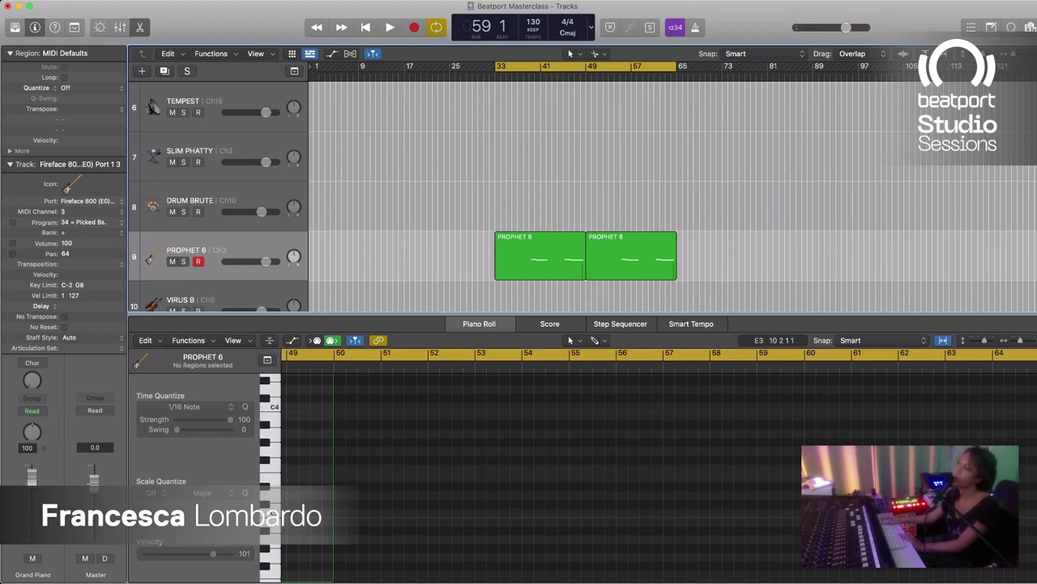
Step: Copy both PROPHET 6 regions to start at bar 1 and extend the cycle range to run from bar 1 to 65
{"action": "scroll", "coordinate": [583, 196], "scroll_direction": "up", "scroll_amount": 5}
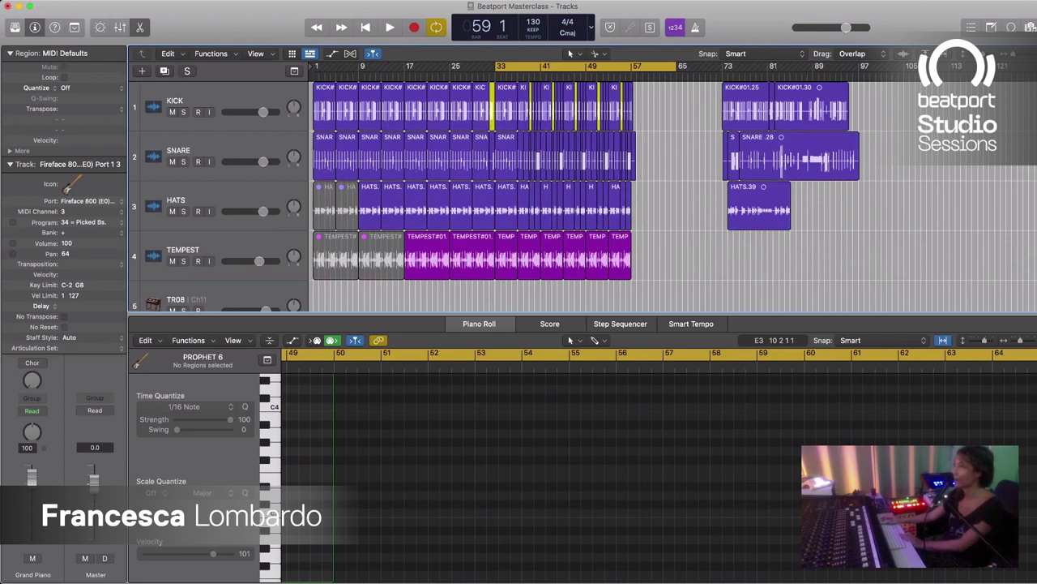
{"action": "scroll", "coordinate": [582, 195], "scroll_direction": "down", "scroll_amount": 5}
{"action": "left_click_drag", "start_coordinate": [452, 251], "coordinate": [654, 260]}
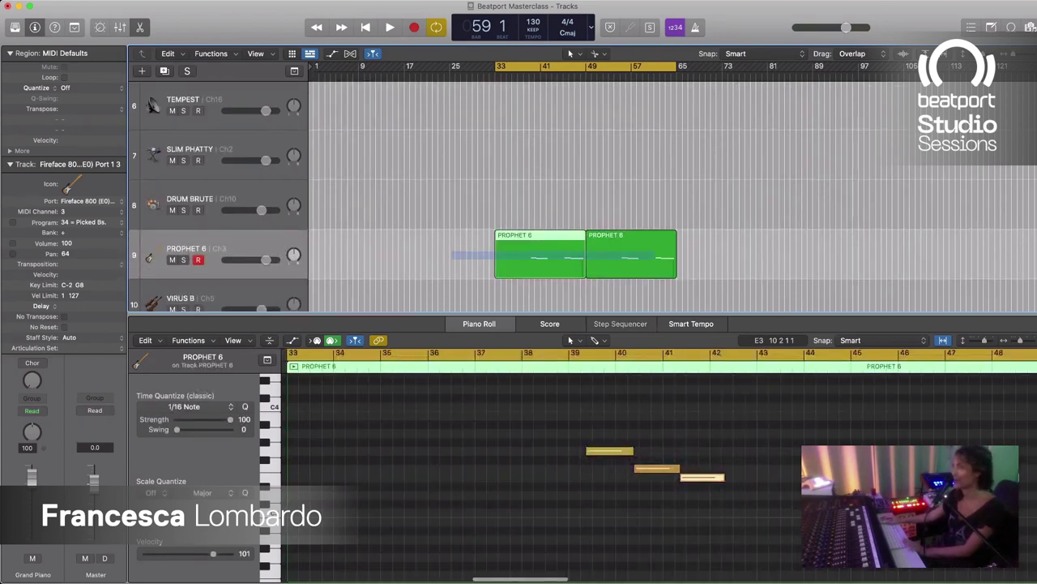
{"action": "key", "text": "super+a"}
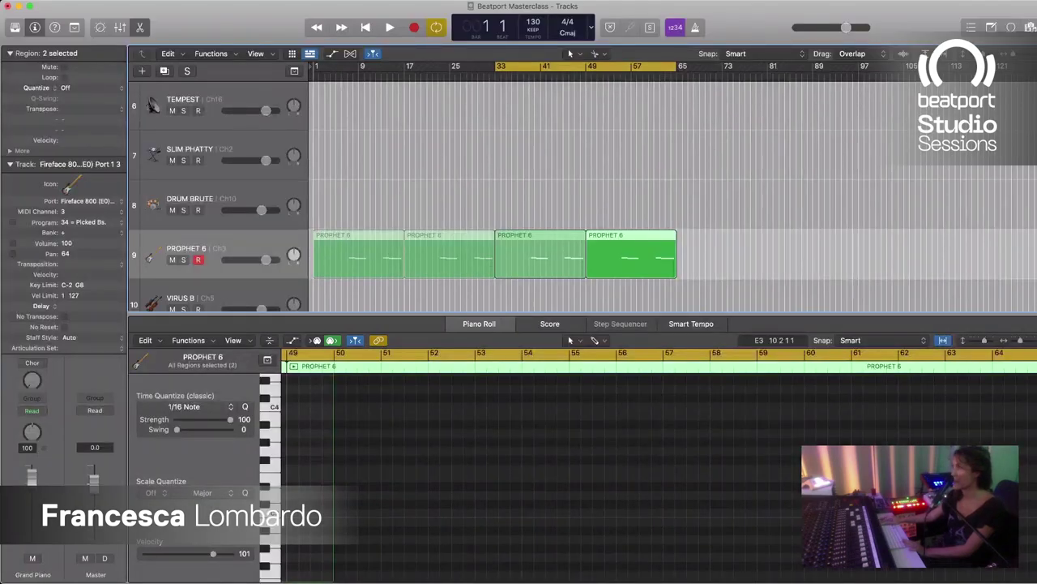
{"action": "left_click_drag", "start_coordinate": [358, 254], "coordinate": [358, 254]}
{"action": "key", "text": "z"}
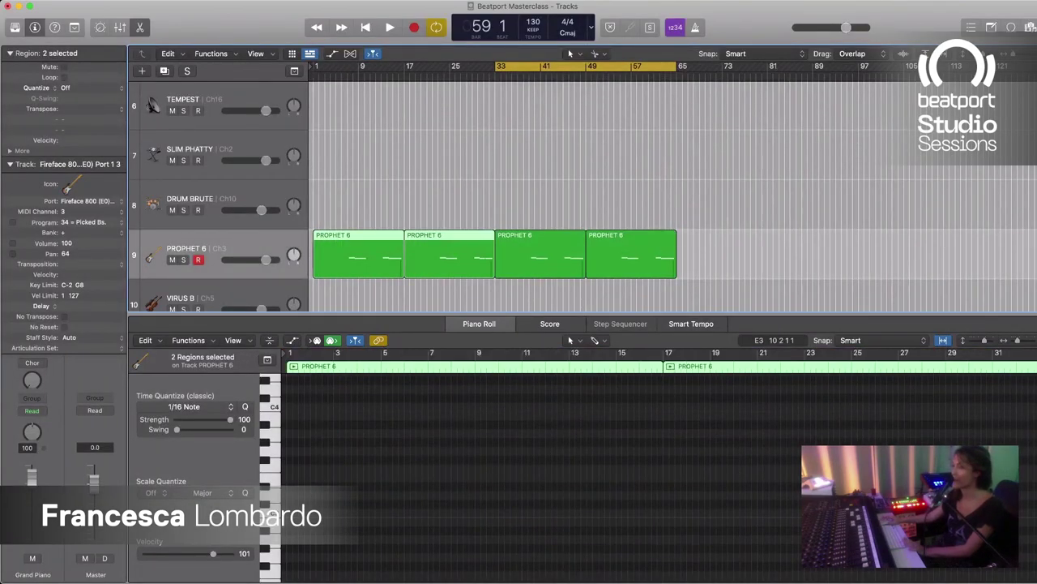
{"action": "left_click_drag", "start_coordinate": [496, 67], "coordinate": [315, 66]}
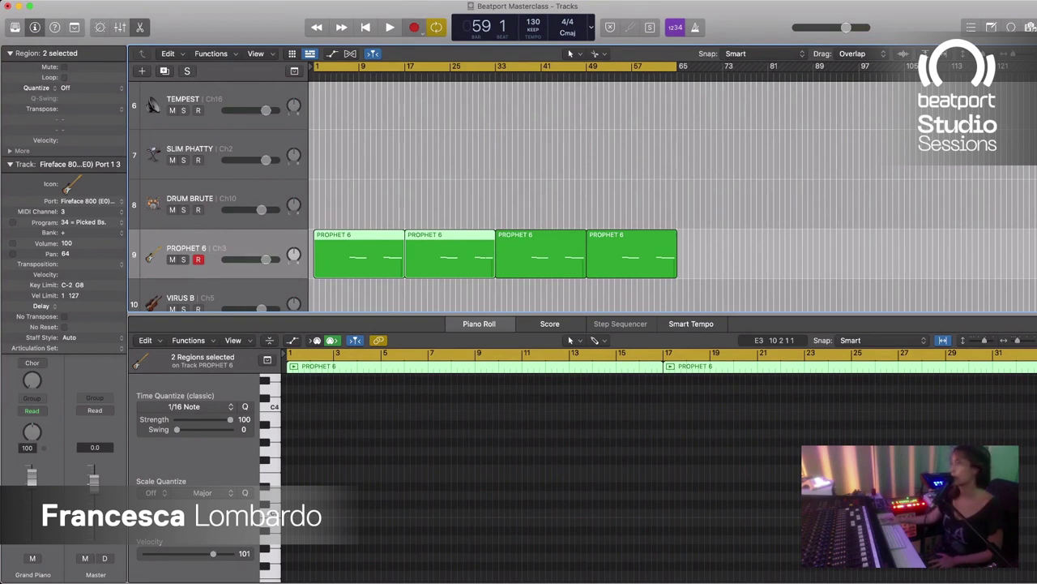
{"action": "key", "text": "alt+shift+d"}
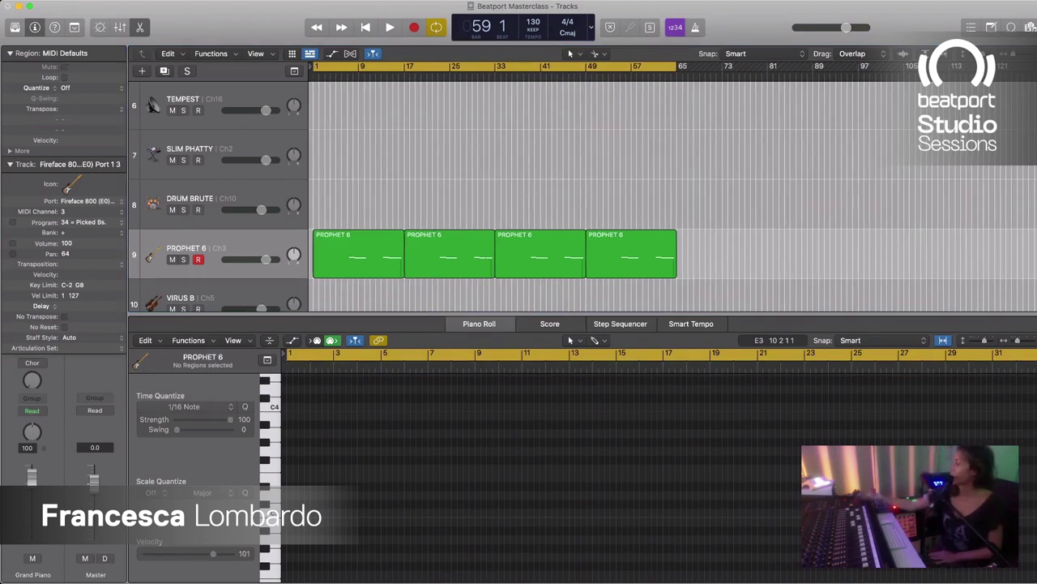
Step: Create a new audio track below PROPHET 6 and name it PROPHET
{"action": "key", "text": "alt+super+a"}
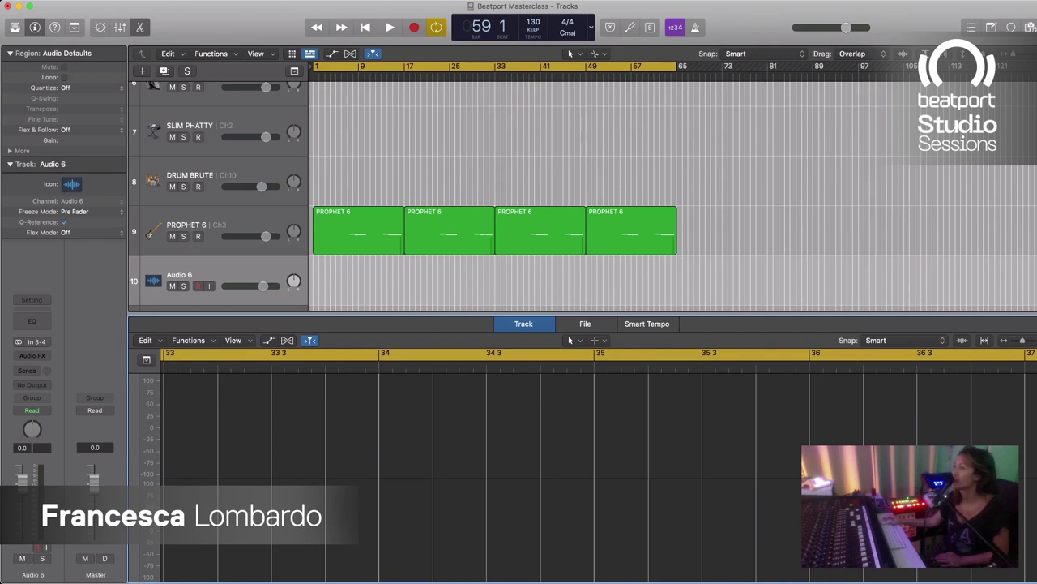
{"action": "key", "text": "Up"}
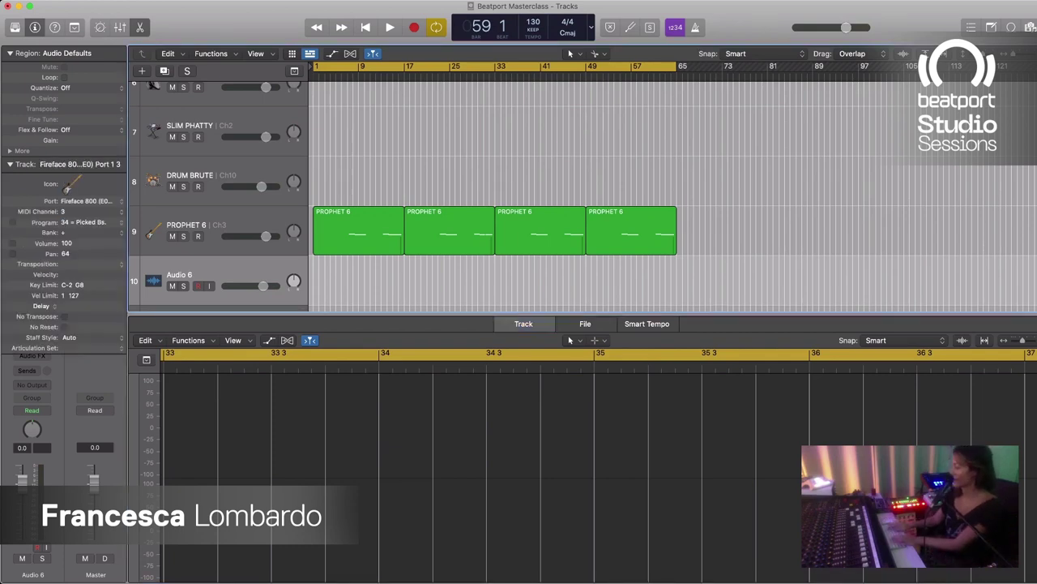
{"action": "key", "text": "Down"}
{"action": "key", "text": "shift+Return"}
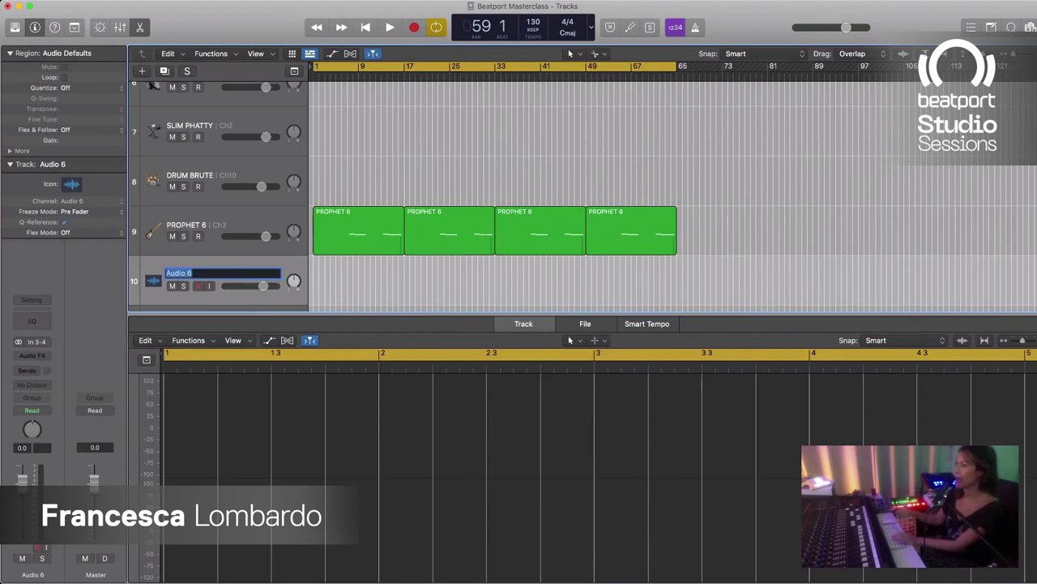
{"action": "type", "text": "PROPHET"}
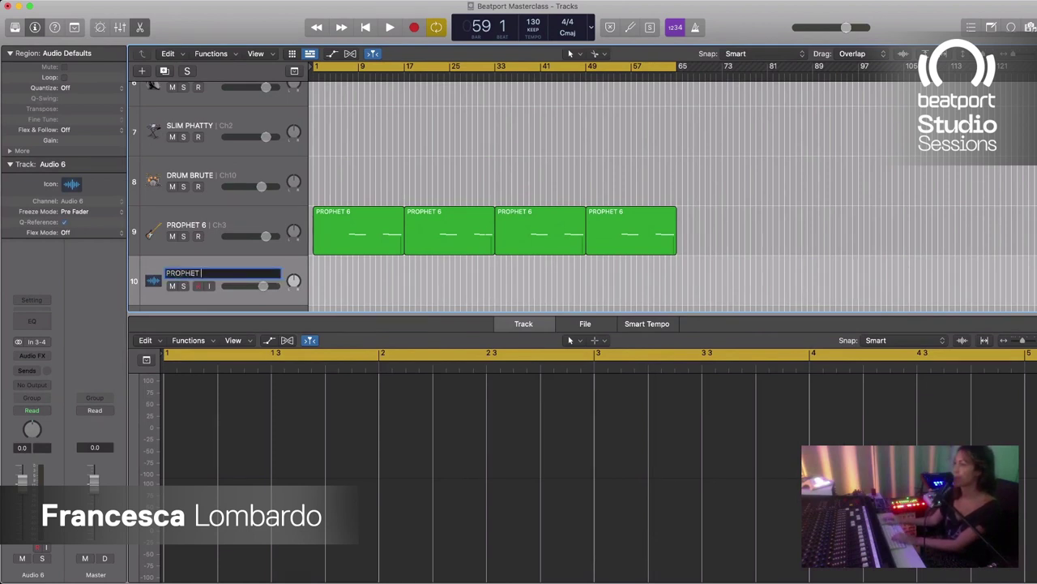
{"action": "key", "text": "Return"}
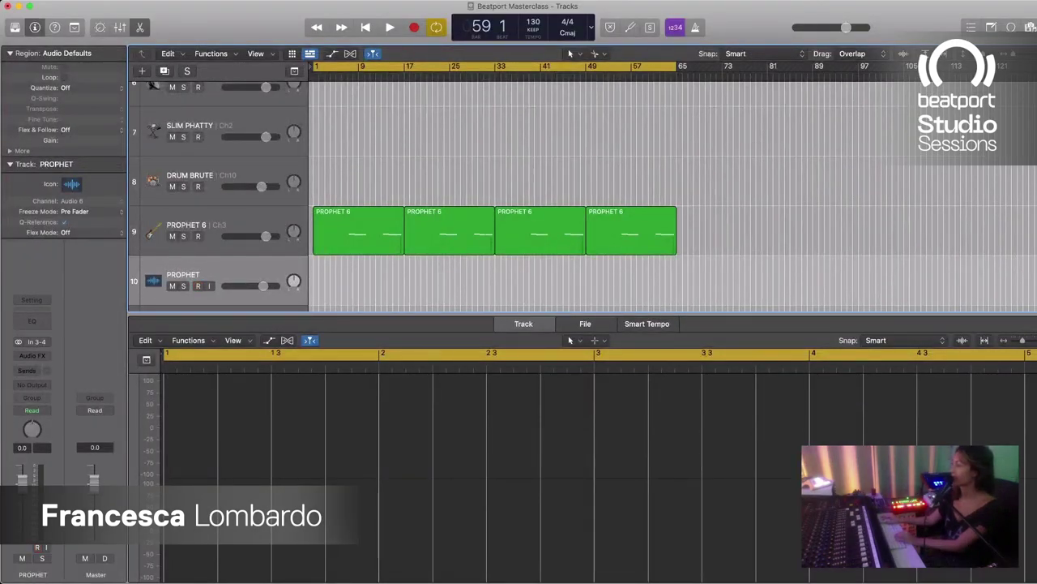
Step: Play the arrangement from bar 1 to check the PROPHET input level alongside MINIMOOG BASS, and return the playhead to bar 1
{"action": "key", "text": "Return"}
{"action": "key", "text": "space"}
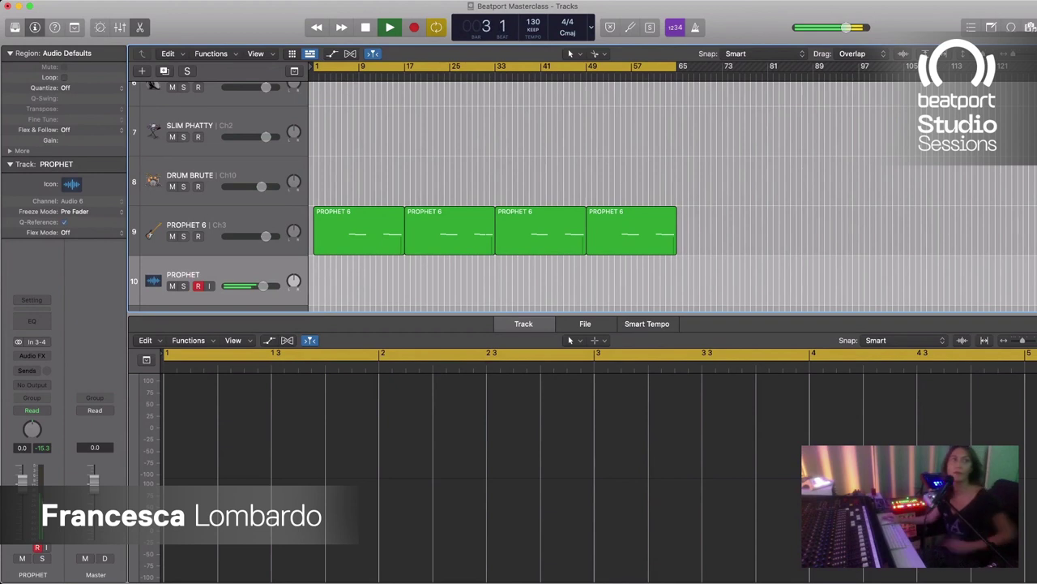
{"action": "scroll", "coordinate": [673, 194], "scroll_direction": "down", "scroll_amount": 6}
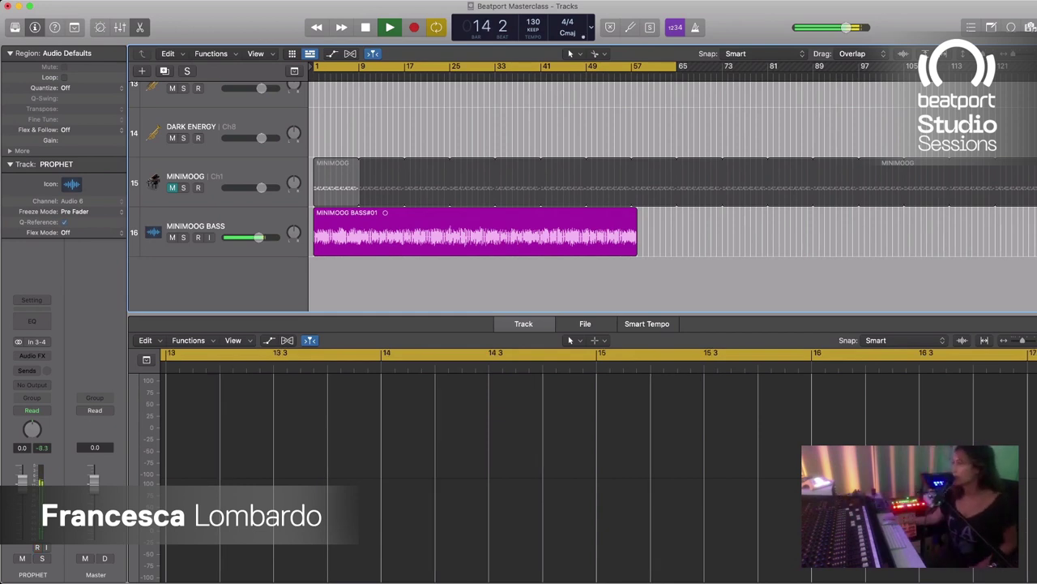
{"action": "key", "text": "space"}
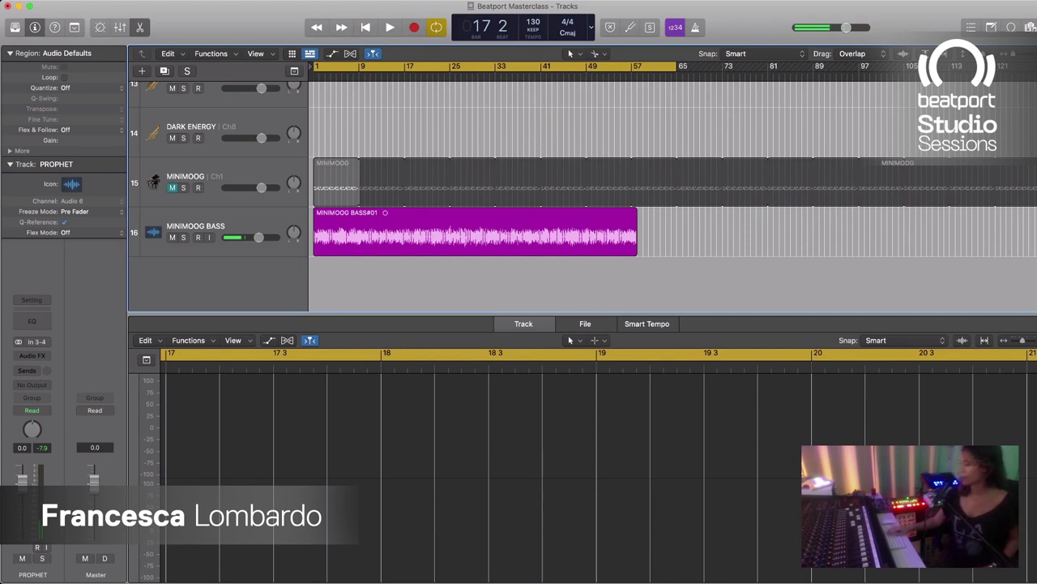
{"action": "scroll", "coordinate": [581, 196], "scroll_direction": "up", "scroll_amount": 6}
{"action": "key", "text": "Return"}
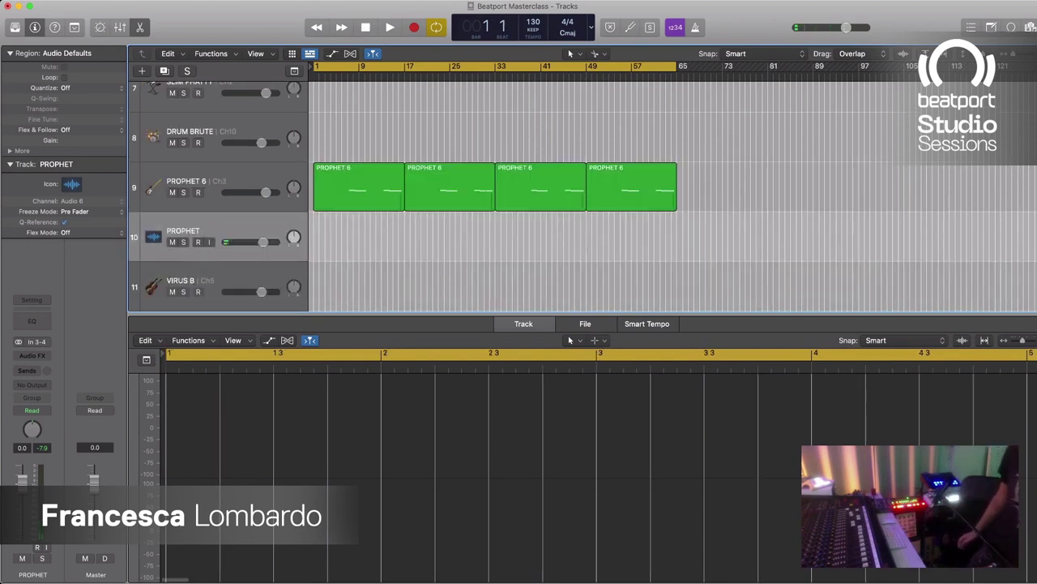
Step: Record the Prophet 6 onto the PROPHET audio track from bar 1 to bar 65 and disarm the track
{"action": "key", "text": "r"}
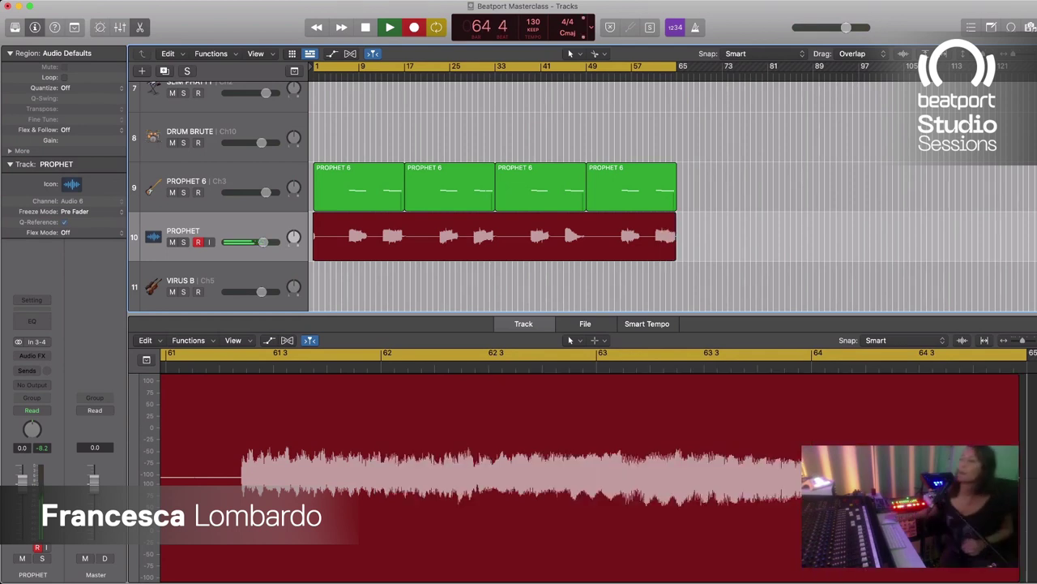
{"action": "key", "text": "space"}
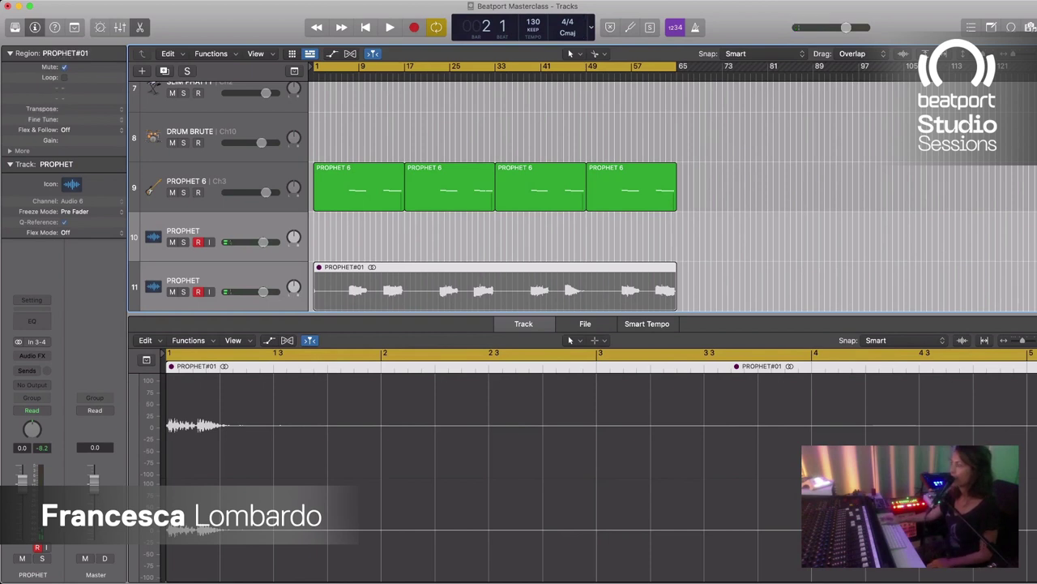
{"action": "key", "text": "alt+r"}
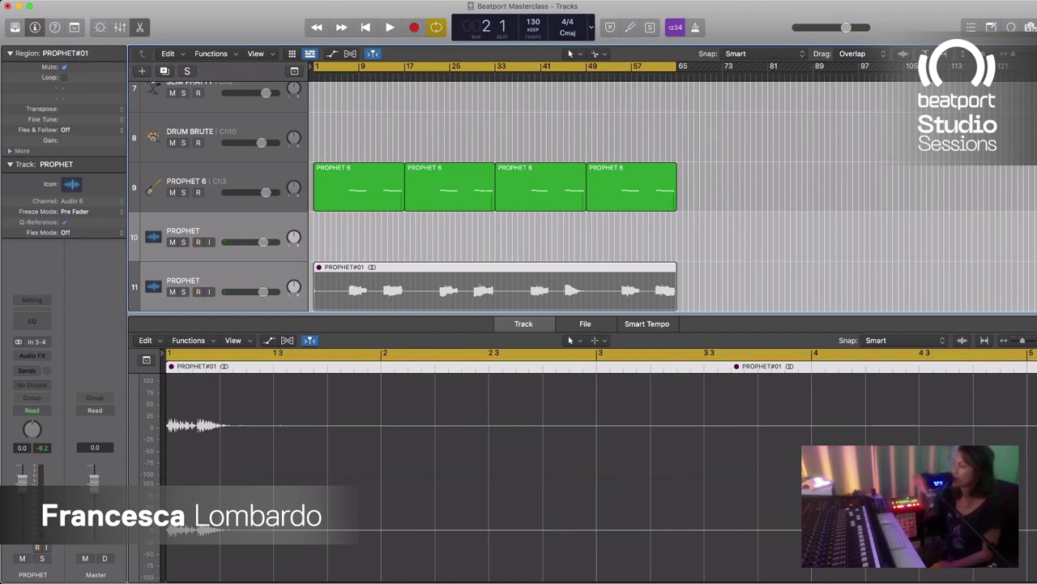
{"action": "key", "text": "alt+r"}
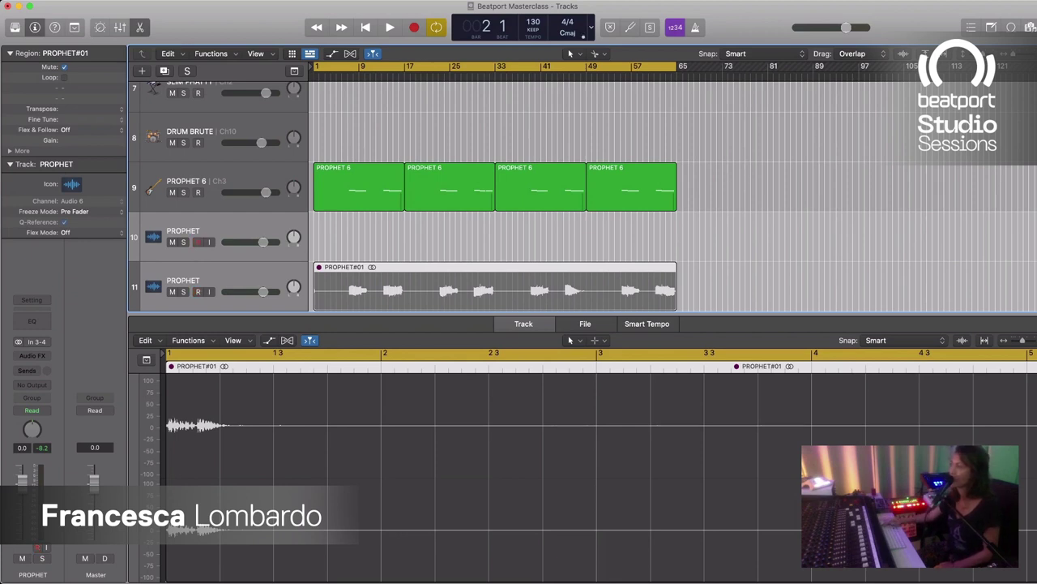
Step: Delete the empty PROPHET track and unmute the recorded PROPHET#01 region
{"action": "left_click", "coordinate": [217, 279]}
{"action": "key", "text": "Up"}
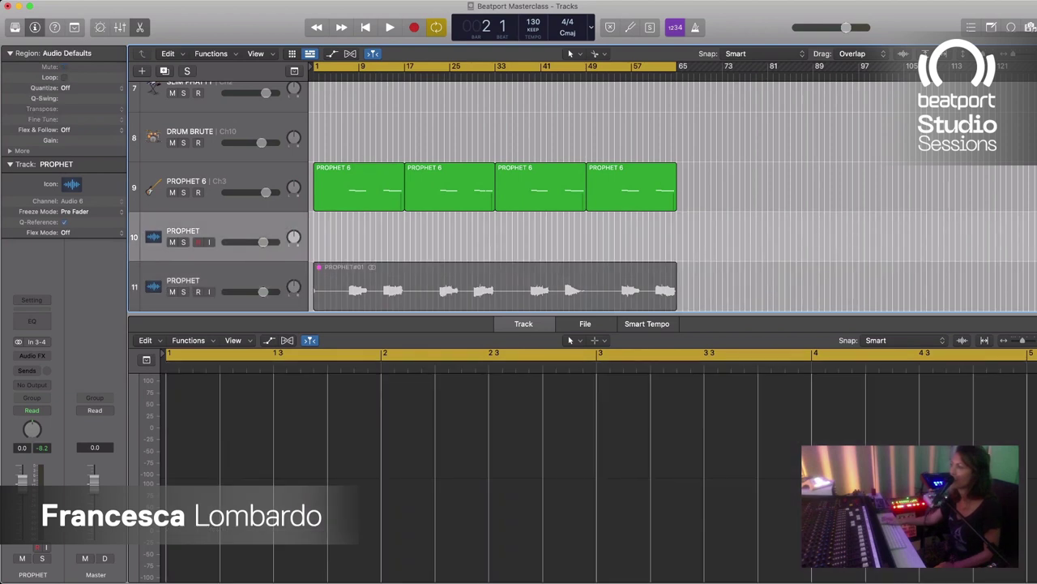
{"action": "key", "text": "super+BackSpace"}
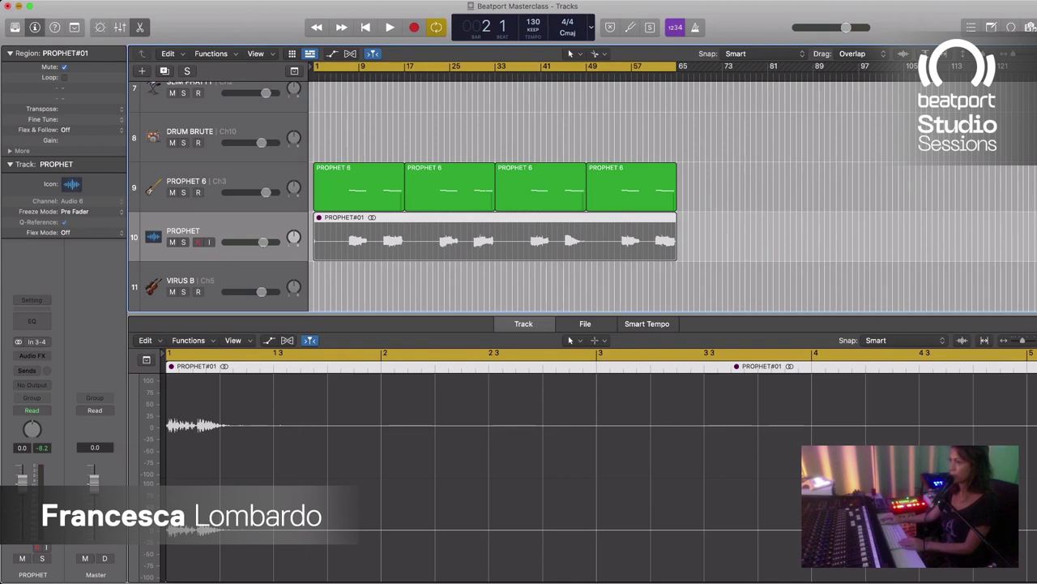
{"action": "scroll", "coordinate": [583, 195], "scroll_direction": "up", "scroll_amount": 1}
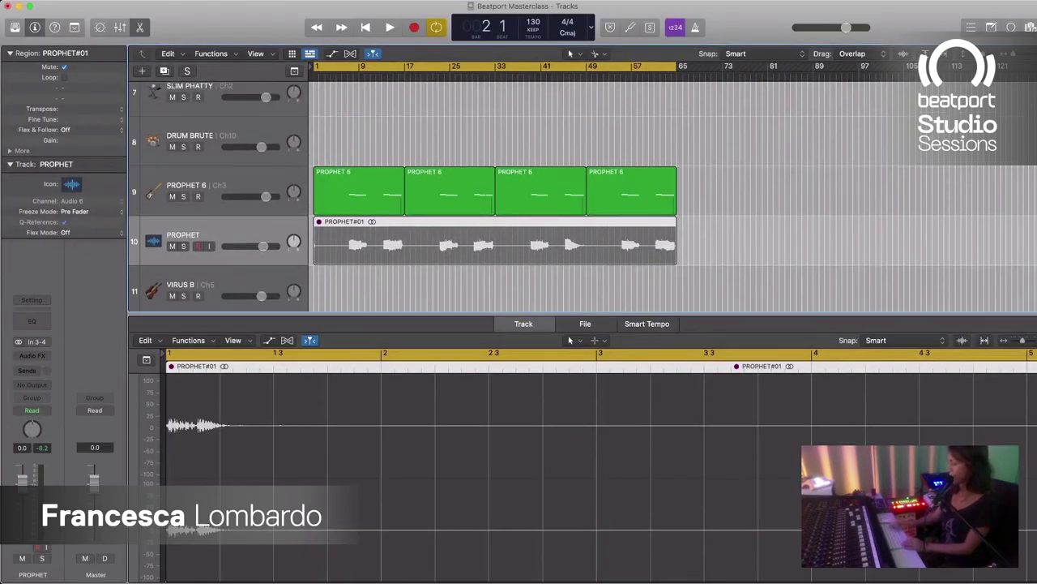
{"action": "key", "text": "ctrl+m"}
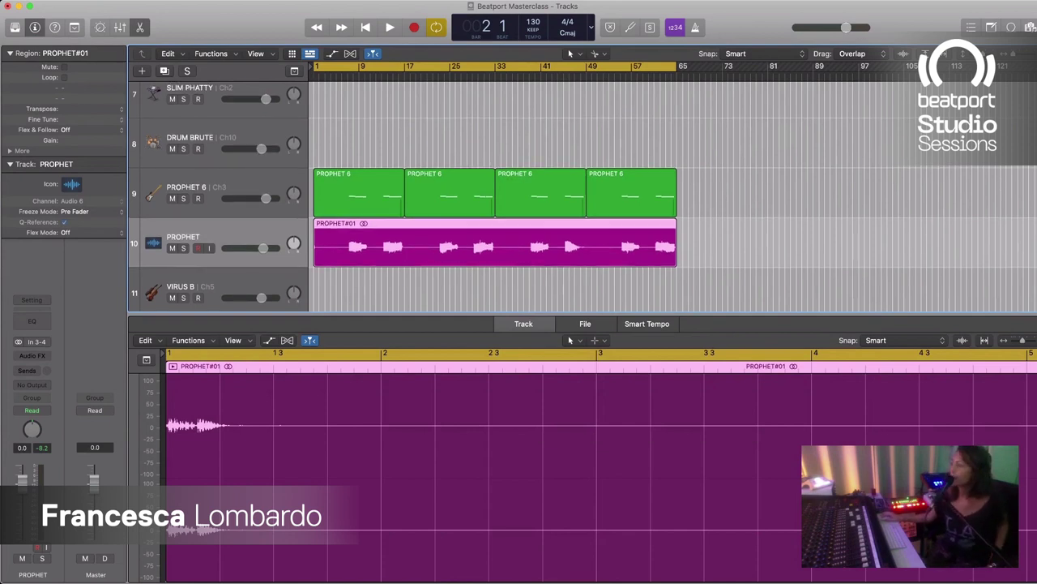
{"action": "scroll", "coordinate": [583, 194], "scroll_direction": "up", "scroll_amount": 1}
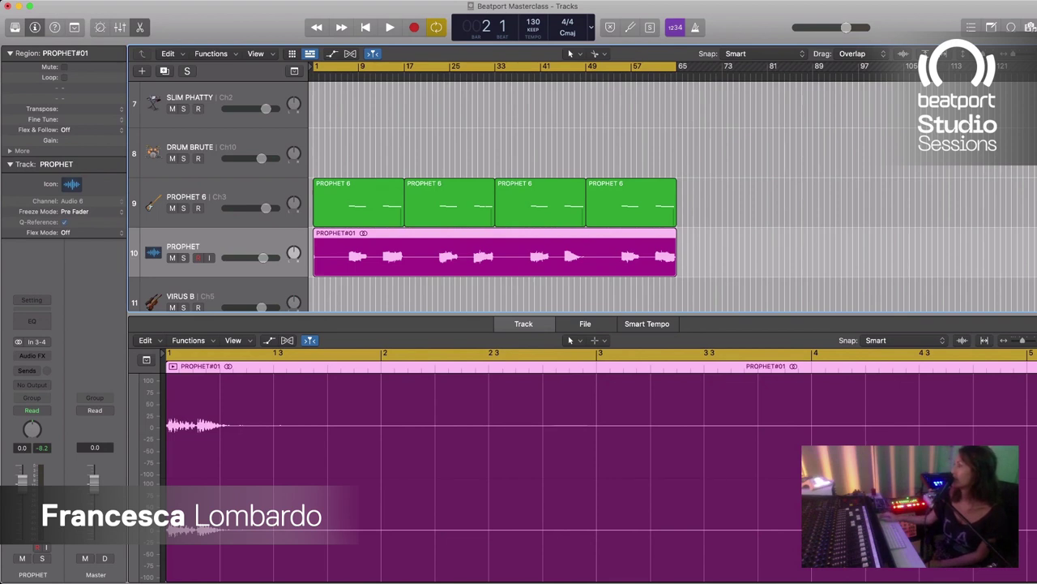
Step: Try splitting the PROPHET#01 region where the first sustained note begins in bar 7
{"action": "key", "text": "super+Right"}
{"action": "key", "text": "super+Right"}
{"action": "key", "text": "super+Right"}
{"action": "key", "text": "super+Right"}
{"action": "key", "text": "super+Right"}
{"action": "key", "text": "super+Right"}
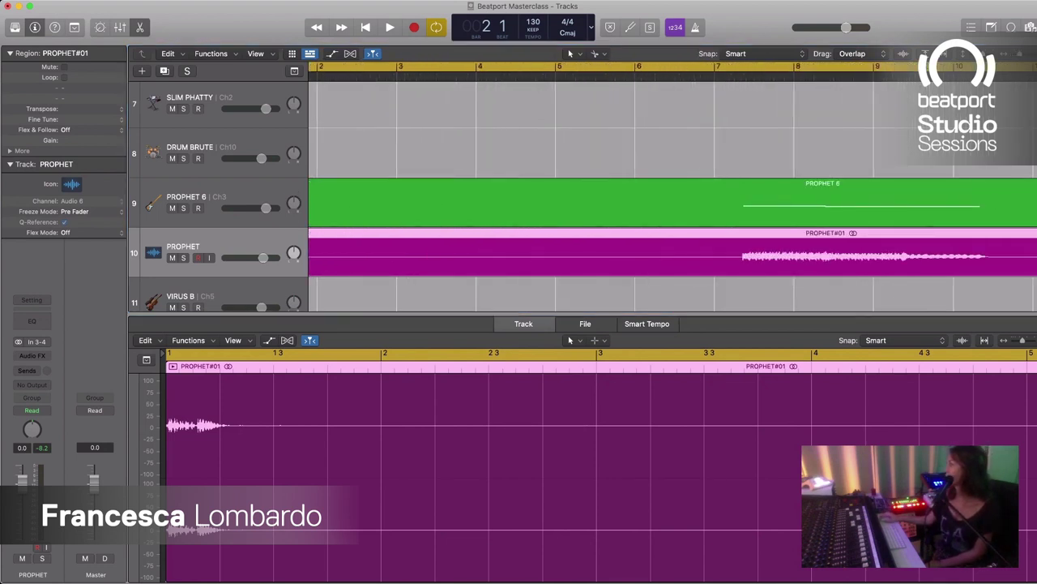
{"action": "key", "text": "super+Right"}
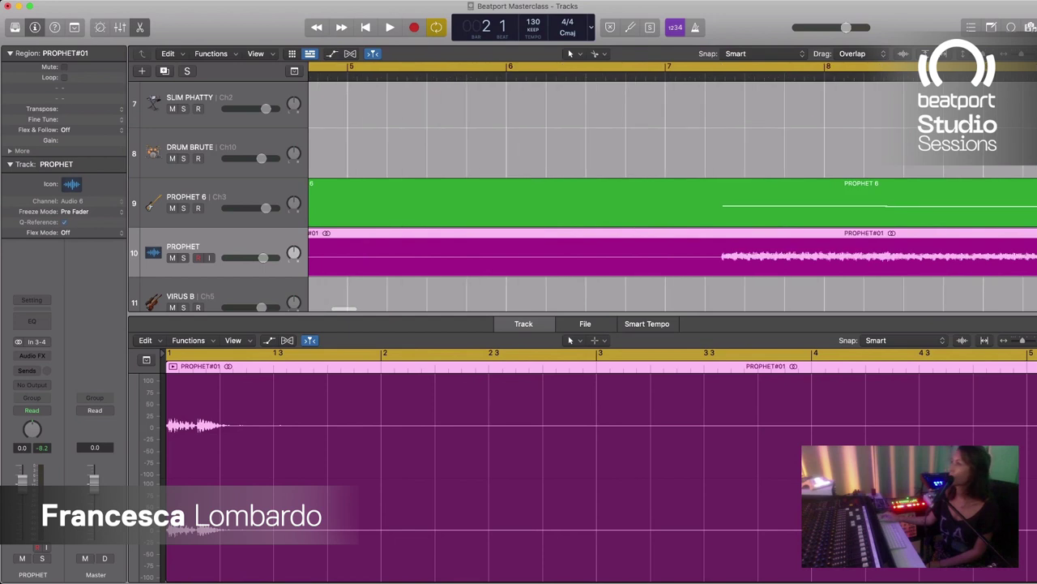
{"action": "scroll", "coordinate": [673, 194], "scroll_direction": "right", "scroll_amount": 3}
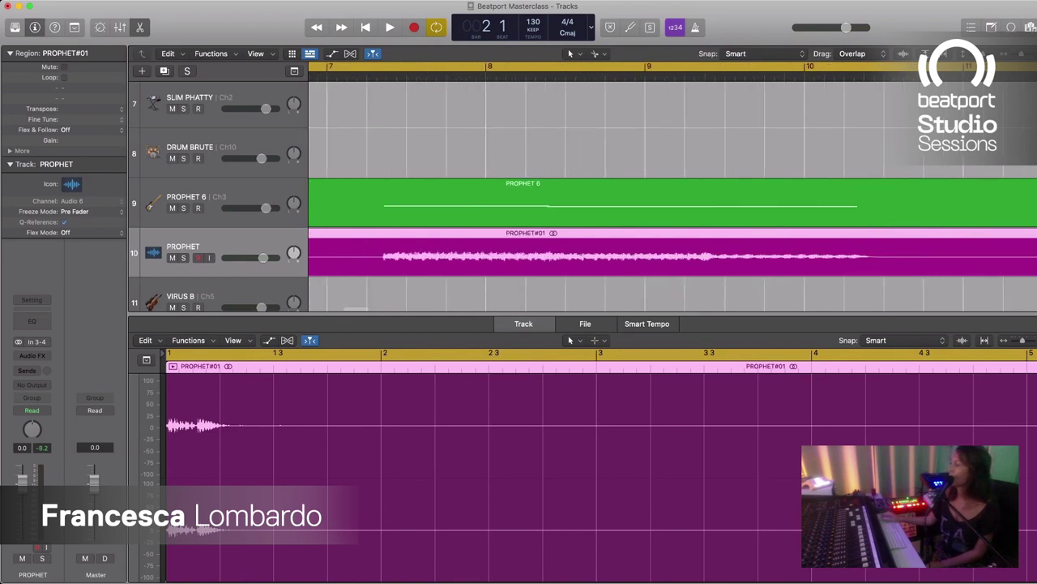
{"action": "key", "text": "super+Right"}
{"action": "key", "text": "super+Right"}
{"action": "key", "text": "super+Right"}
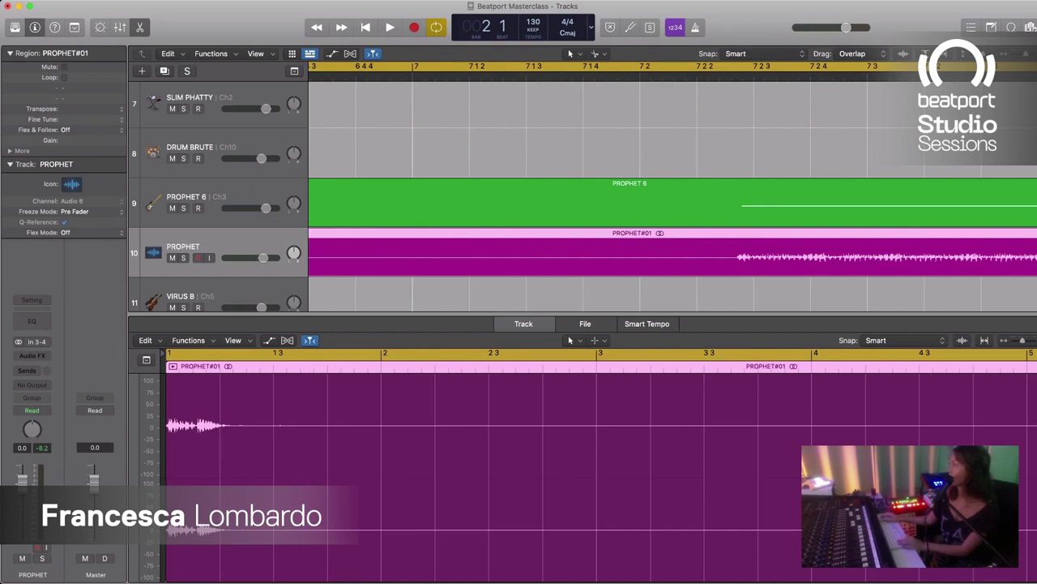
{"action": "double_click", "coordinate": [737, 257], "text": "super"}
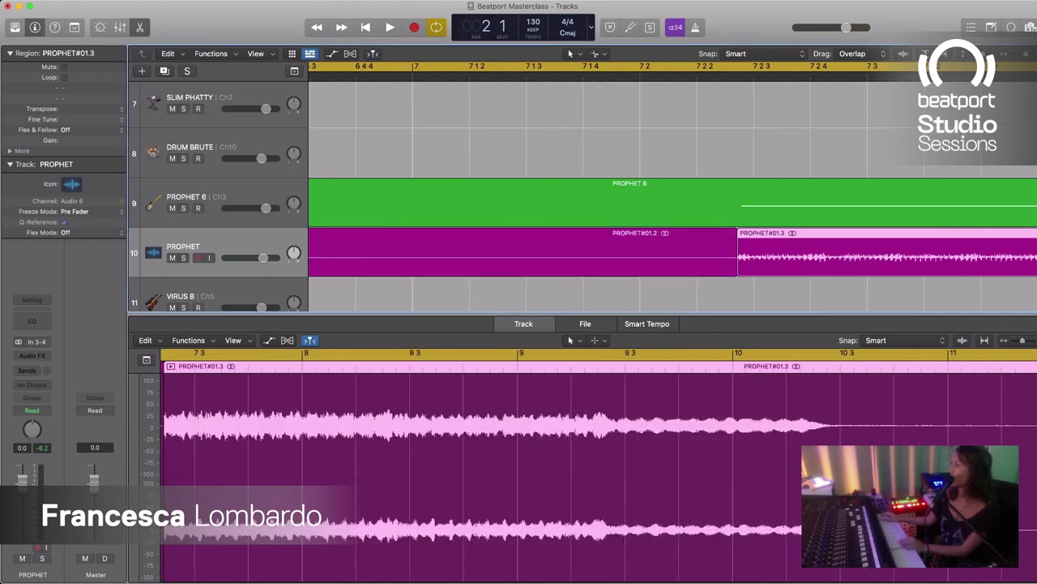
Step: Check the split point against the waveform at close range and undo the split
{"action": "key", "text": "super+Down"}
{"action": "key", "text": "super+Down"}
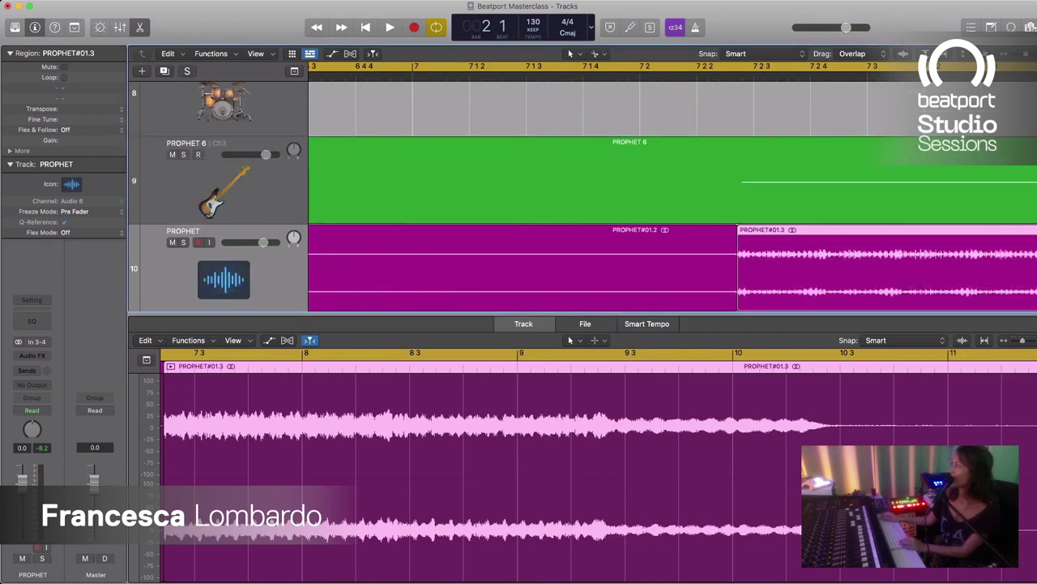
{"action": "key", "text": "super+Right"}
{"action": "key", "text": "super+Right"}
{"action": "key", "text": "super+Right"}
{"action": "key", "text": "super+Right"}
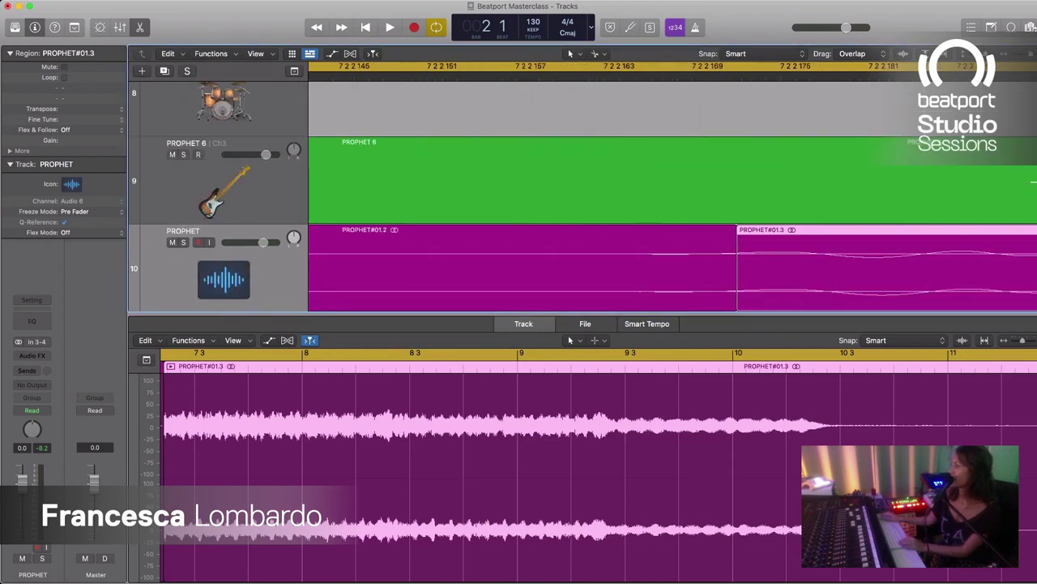
{"action": "key", "text": "super+z"}
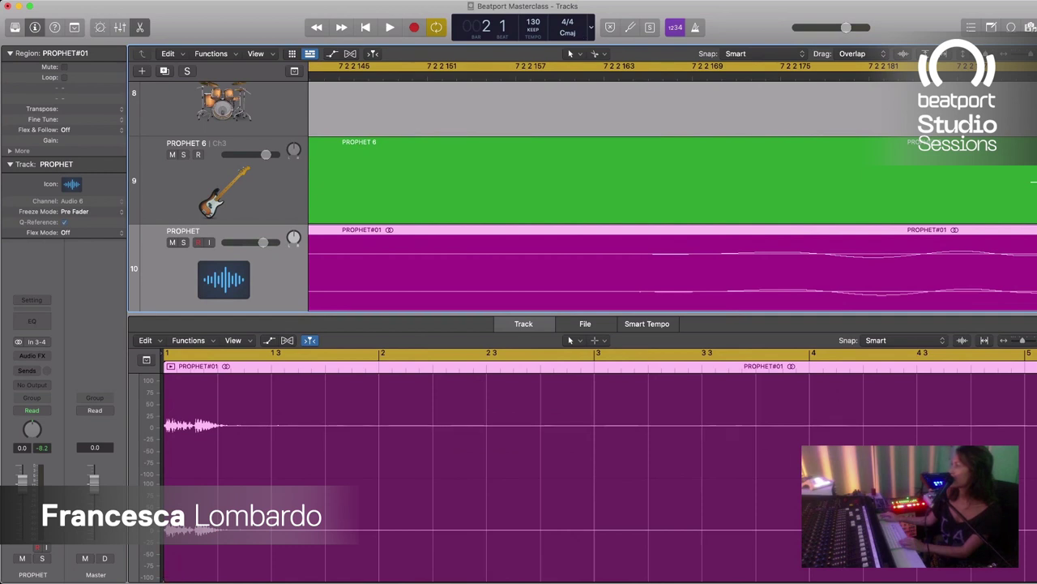
Step: Split PROPHET#01 at the exact onset of the bar 7 note and align the part after the cut with the PROPHET 6 MIDI note's start
{"action": "left_click", "coordinate": [722, 267], "text": "super"}
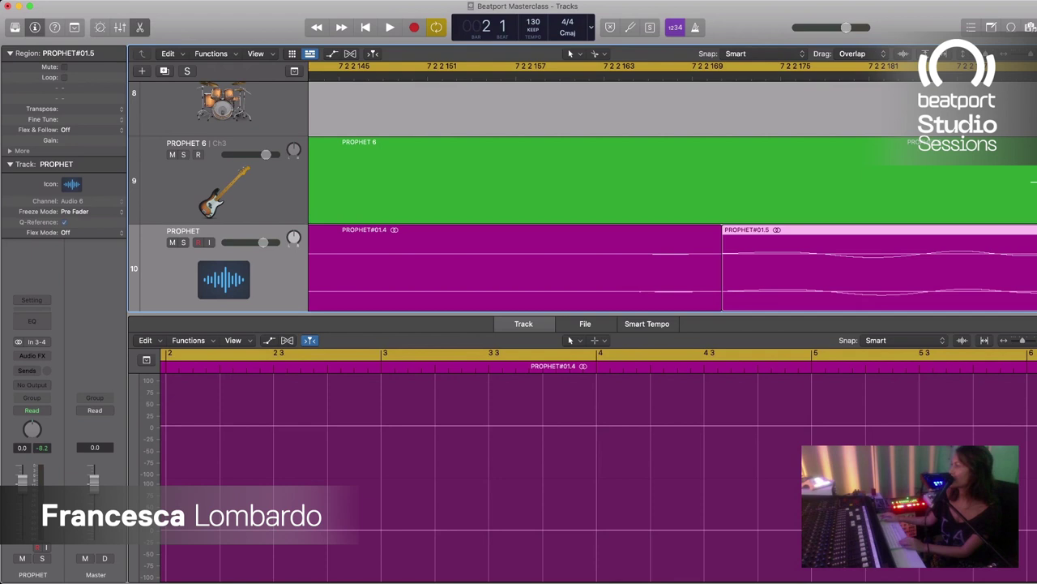
{"action": "key", "text": "Left"}
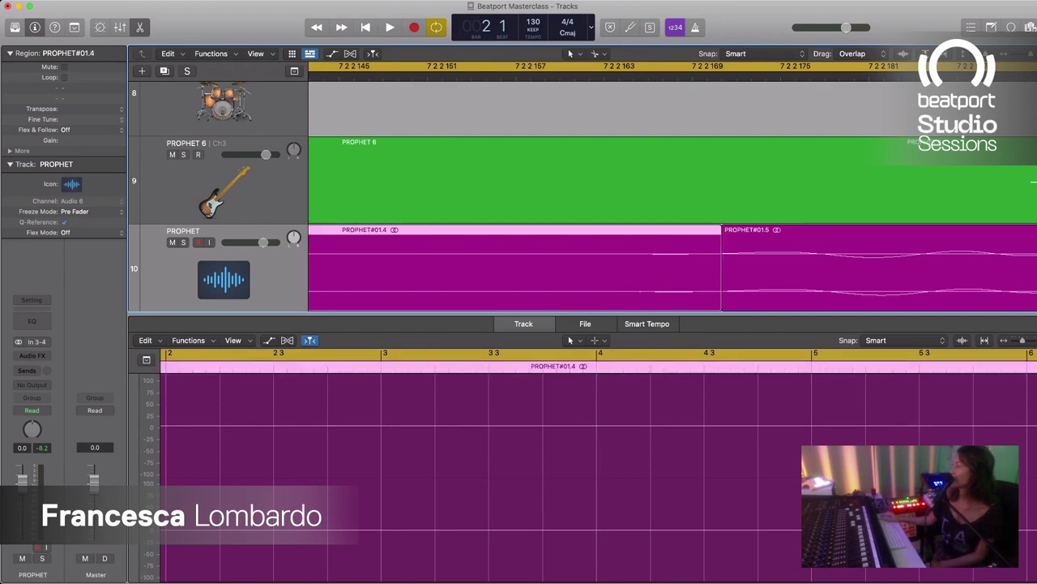
{"action": "left_click_drag", "start_coordinate": [762, 268], "coordinate": [1007, 268]}
{"action": "scroll", "coordinate": [672, 227], "scroll_direction": "right", "scroll_amount": 5}
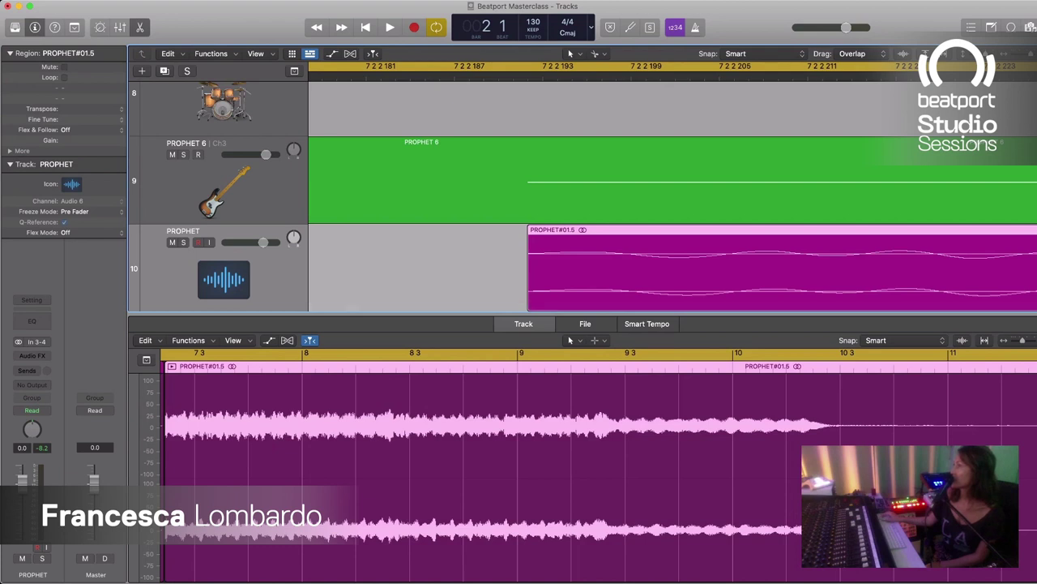
{"action": "key", "text": "super+Left"}
{"action": "key", "text": "super+Left"}
{"action": "key", "text": "super+Left"}
{"action": "key", "text": "super+Left"}
{"action": "key", "text": "super+Left"}
{"action": "key", "text": "super+Left"}
{"action": "key", "text": "super+Left"}
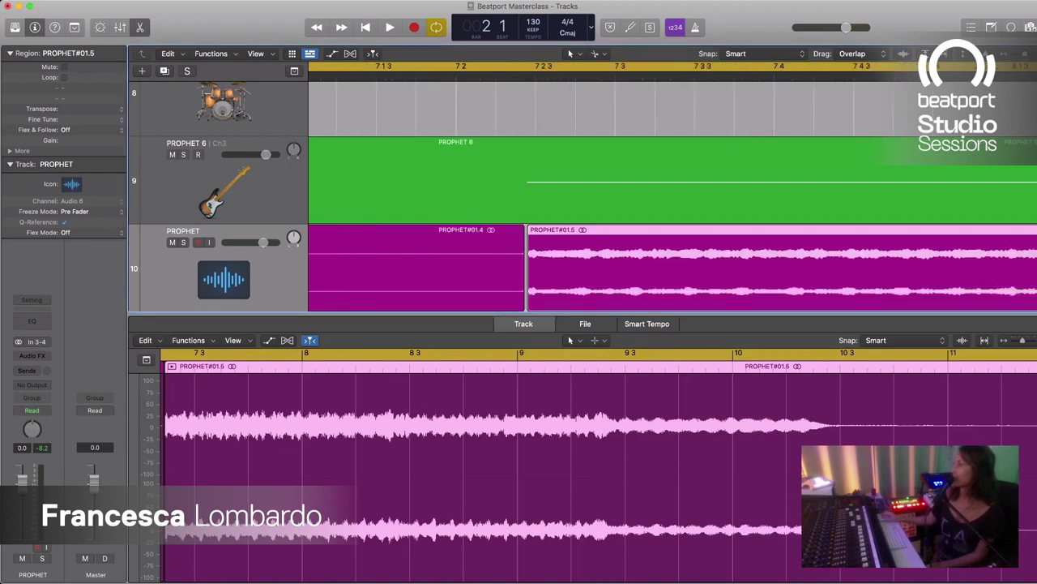
Step: Delete the piece before the cut and extend the start of the aligned PROPHET region back to bar 1
{"action": "key", "text": "Left"}
{"action": "key", "text": "Delete"}
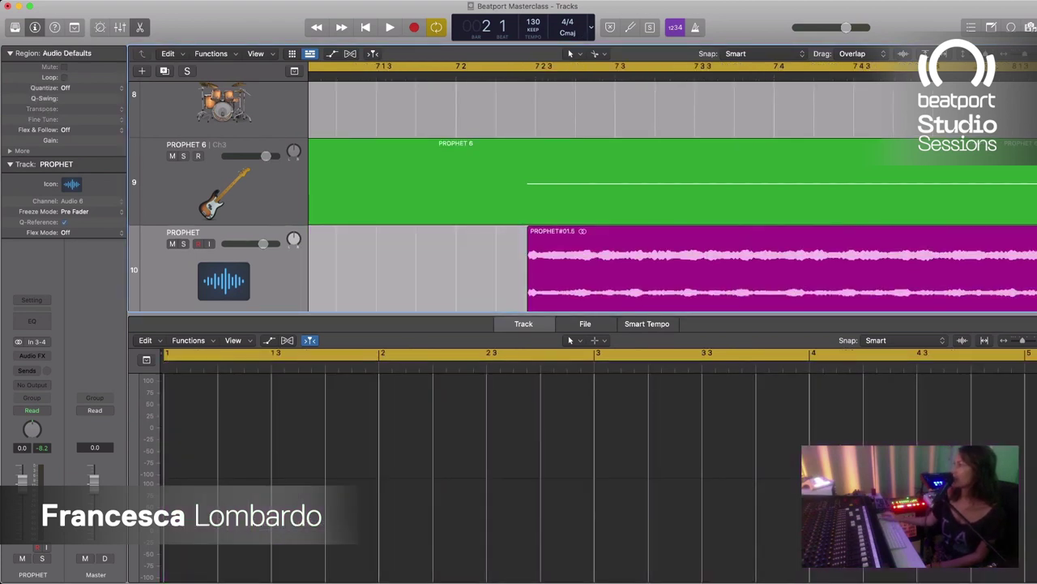
{"action": "key", "text": "super+Left"}
{"action": "key", "text": "super+Left"}
{"action": "key", "text": "super+Left"}
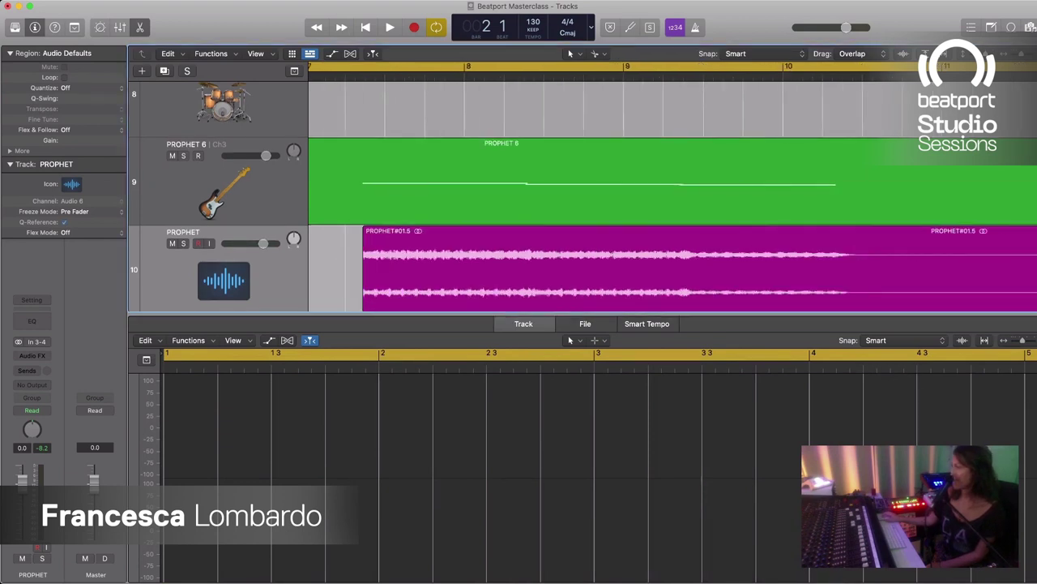
{"action": "scroll", "coordinate": [673, 187], "scroll_direction": "left", "scroll_amount": 10}
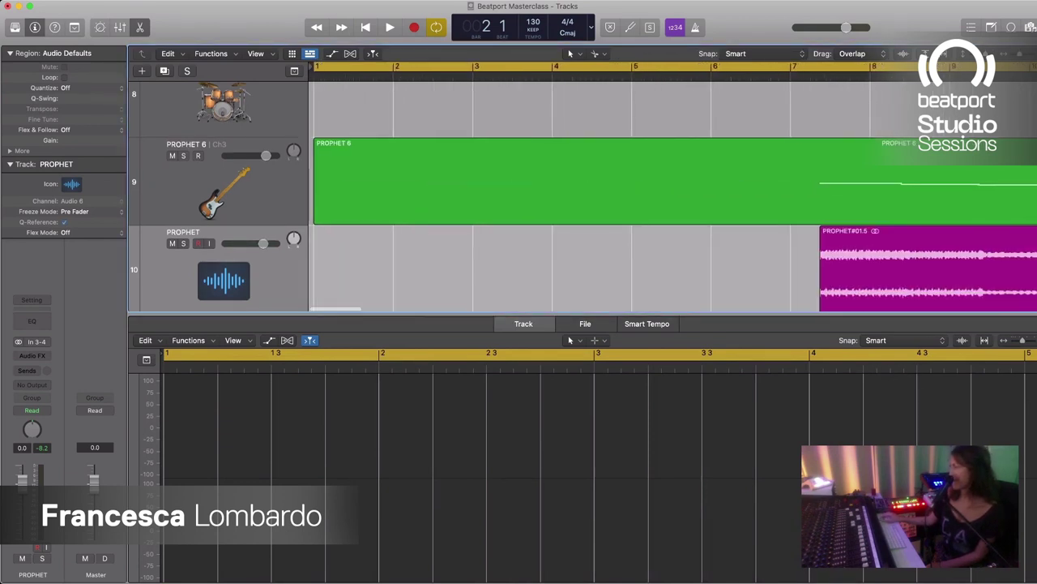
{"action": "left_click_drag", "start_coordinate": [821, 300], "coordinate": [312, 299]}
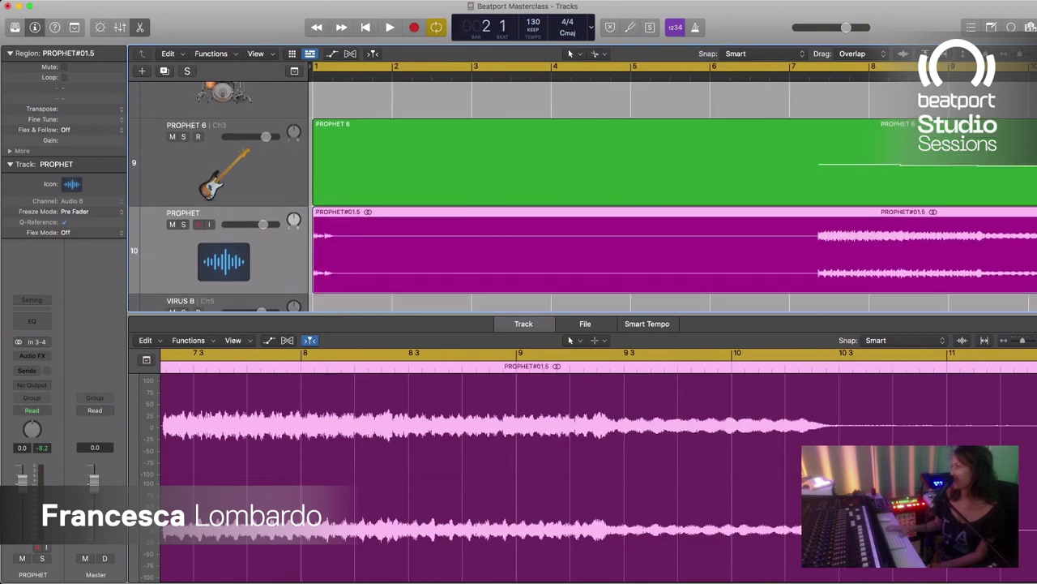
Step: Play the arrangement from bar 1 to check the opening of the PROPHET recording
{"action": "key", "text": "Return"}
{"action": "key", "text": "space"}
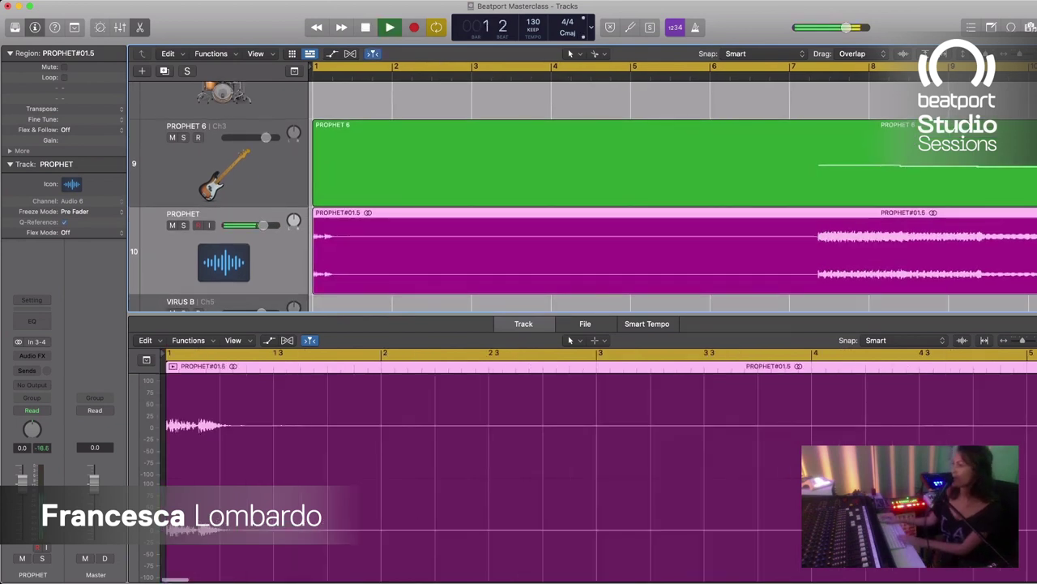
{"action": "key", "text": "space"}
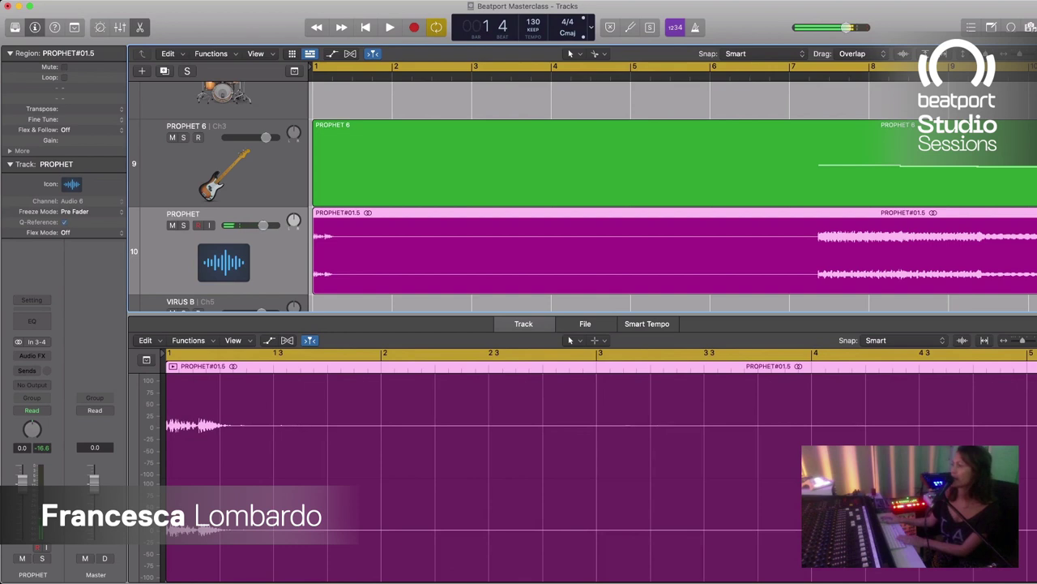
{"action": "key", "text": "Tab"}
{"action": "key", "text": "Return"}
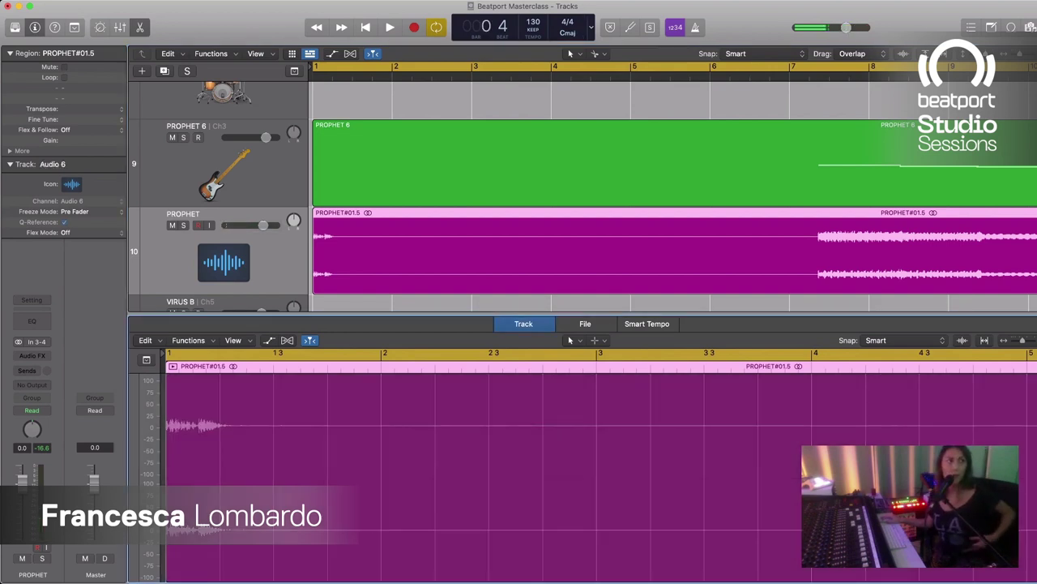
Step: Silence the stray sound at the very beginning of the PROPHET#01 audio file, leaving the bar 7 note intact
{"action": "key", "text": "Tab"}
{"action": "key", "text": "period"}
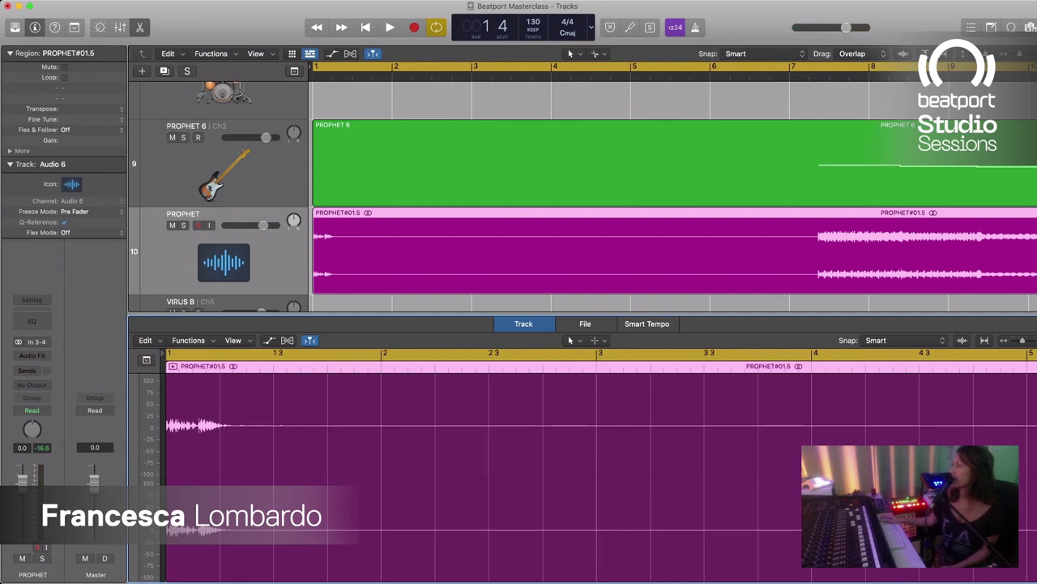
{"action": "key", "text": "w"}
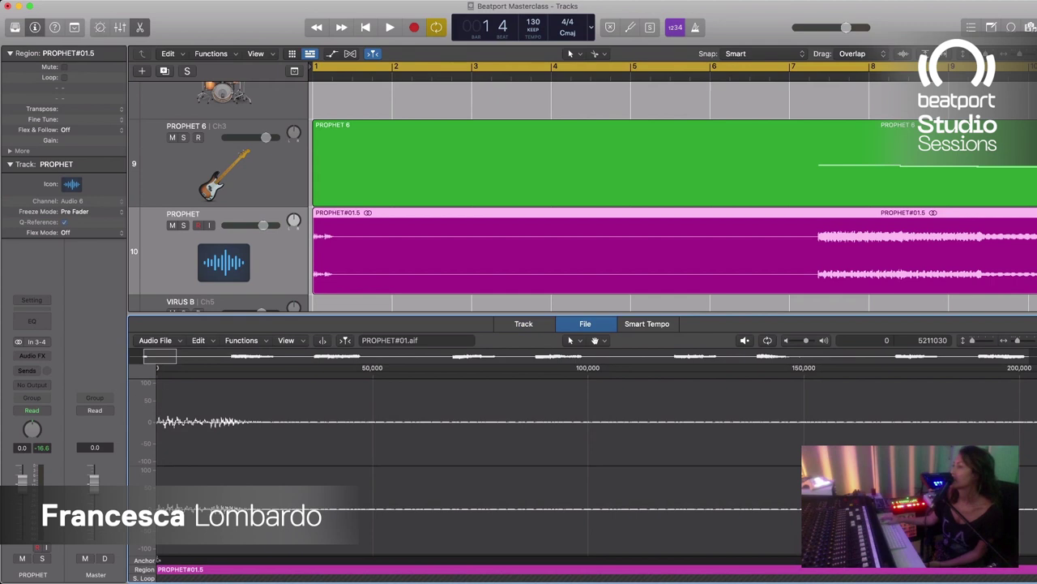
{"action": "left_click_drag", "start_coordinate": [403, 421], "coordinate": [156, 421]}
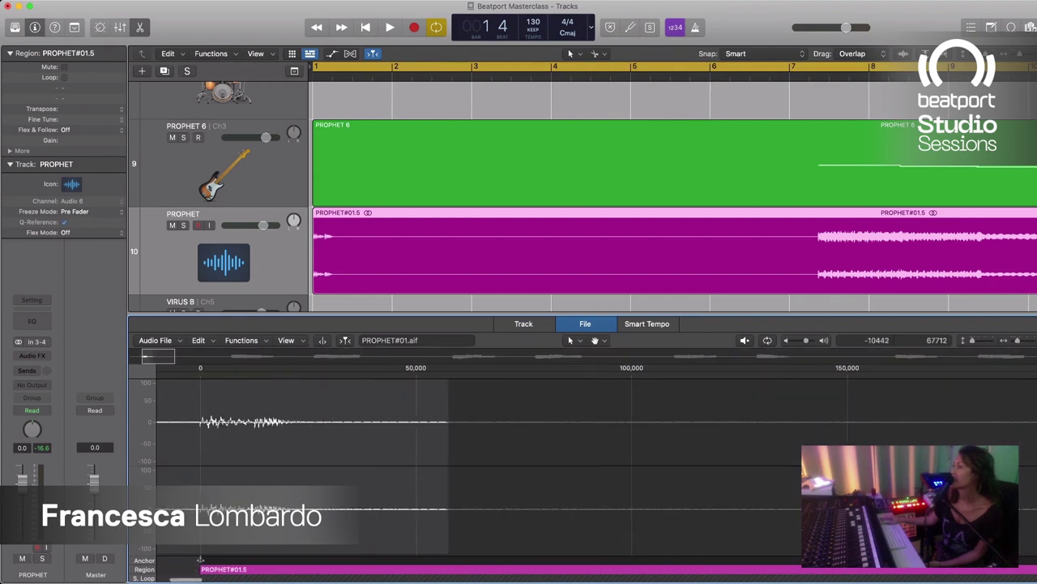
{"action": "left_click_drag", "start_coordinate": [200, 559], "coordinate": [220, 559]}
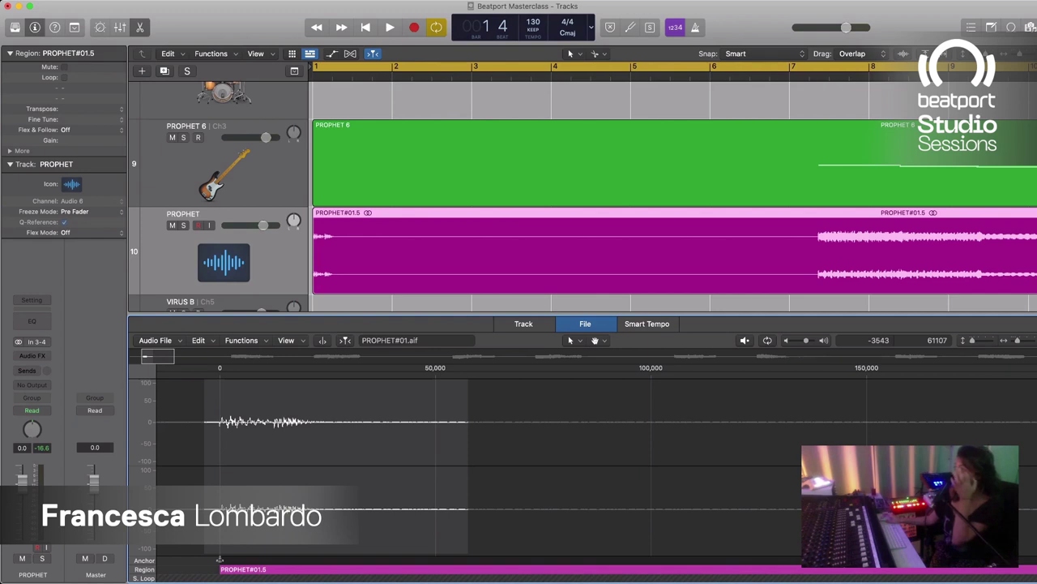
{"action": "key", "text": "ctrl+BackSpace"}
{"action": "scroll", "coordinate": [597, 462], "scroll_direction": "right", "scroll_amount": 10}
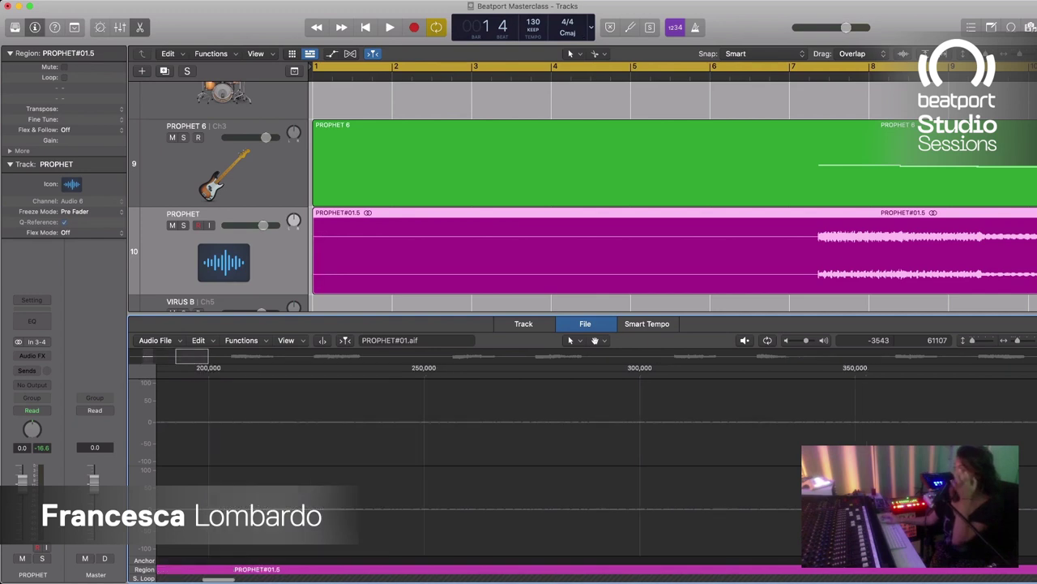
Step: Play the arrangement past bar 14 to check the cleaned and aligned PROPHET audio
{"action": "scroll", "coordinate": [597, 468], "scroll_direction": "right", "scroll_amount": 5}
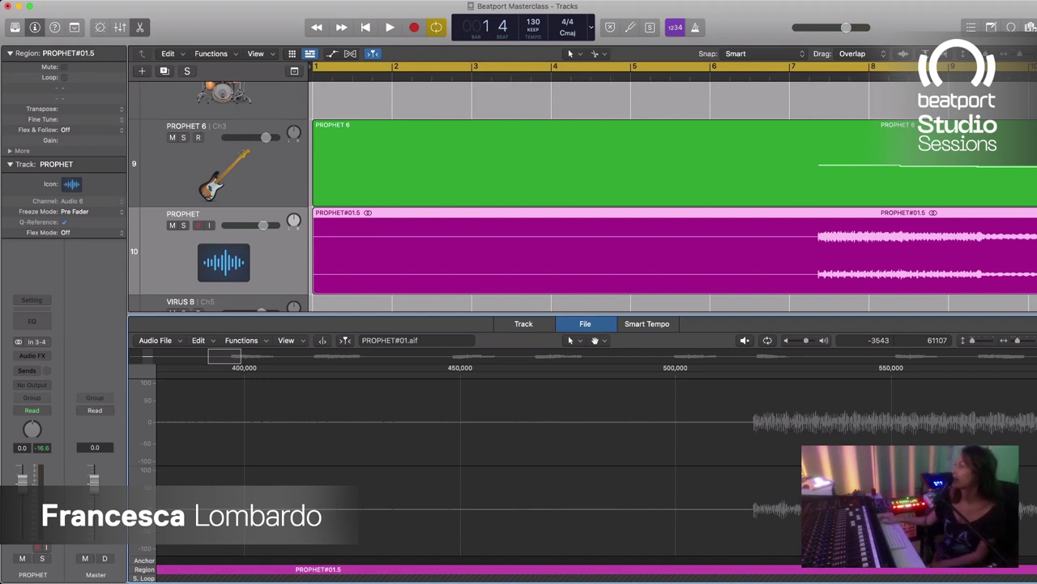
{"action": "key", "text": "space"}
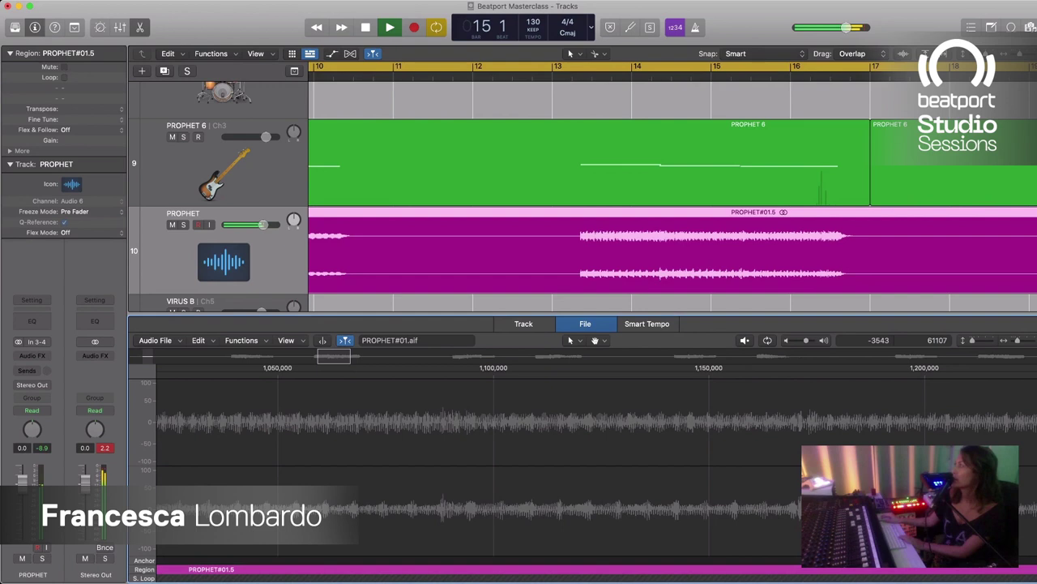
Step: Stop playback and split the PROPHET region exactly at the onset of the recorded note in bar 13
{"action": "key", "text": "space"}
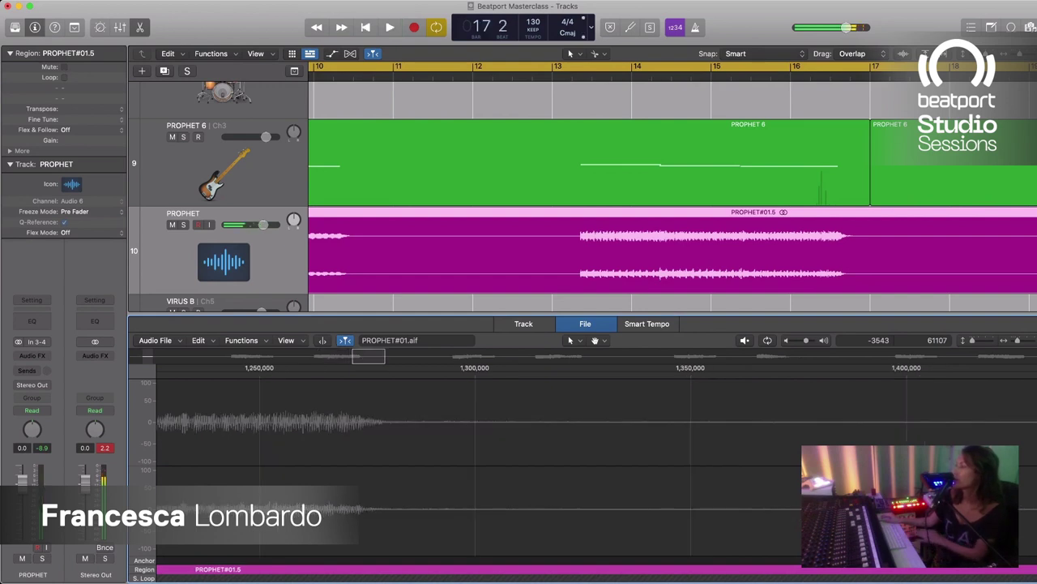
{"action": "key", "text": "super+Right"}
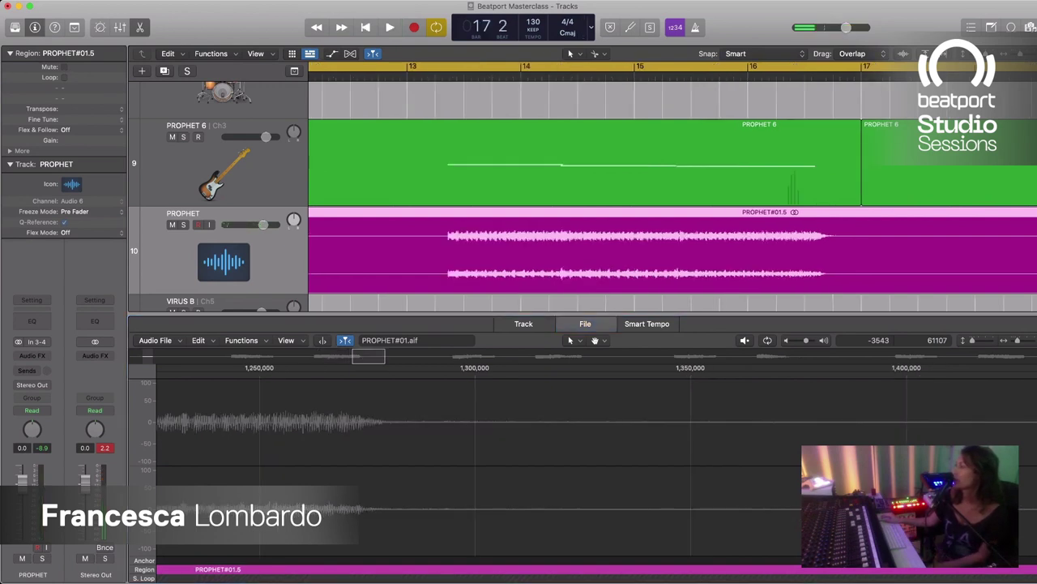
{"action": "key", "text": "super+Down"}
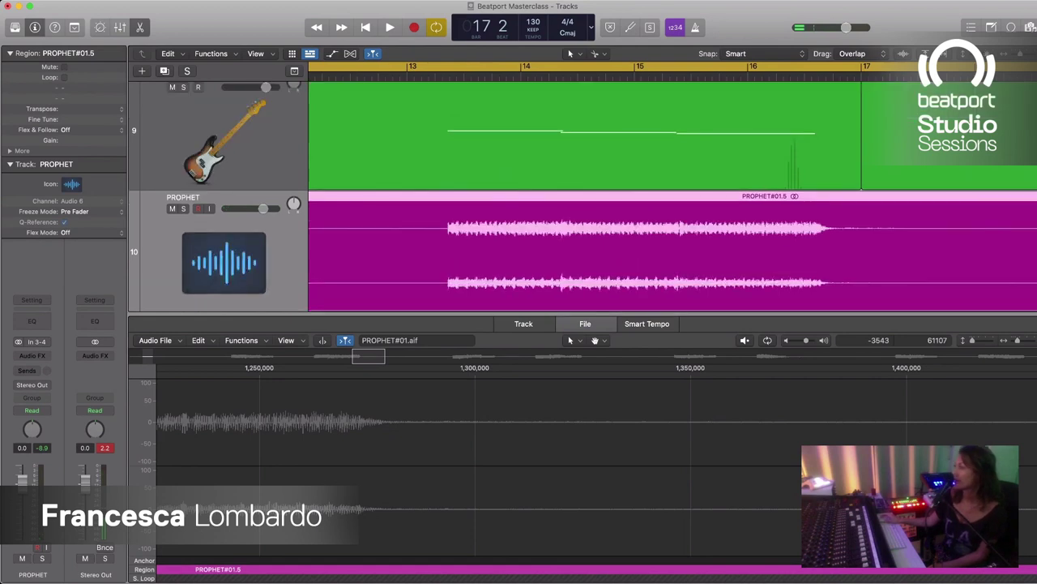
{"action": "key", "text": "super+Right"}
{"action": "key", "text": "super+Right"}
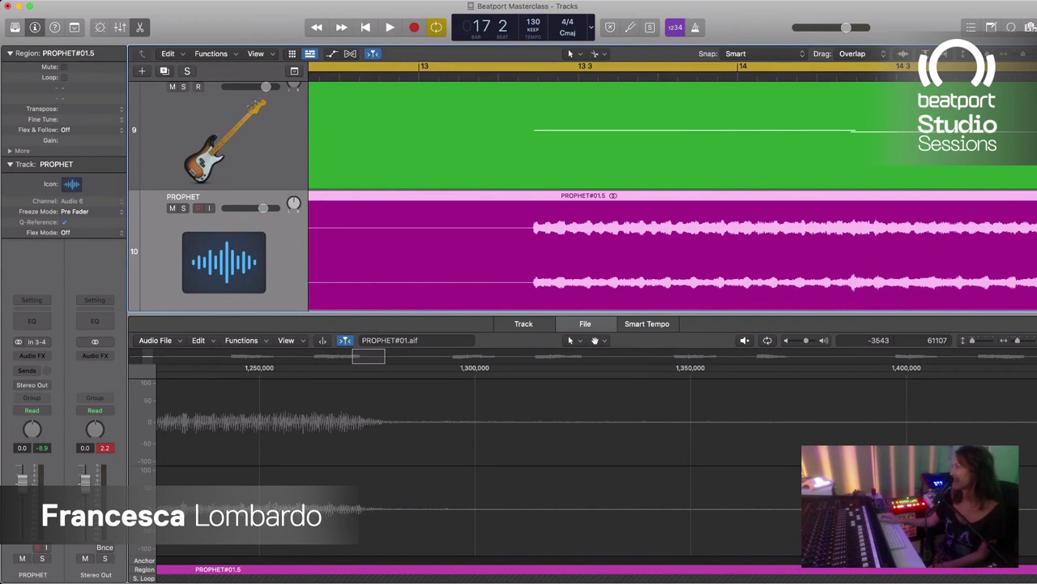
{"action": "key", "text": "super+Right"}
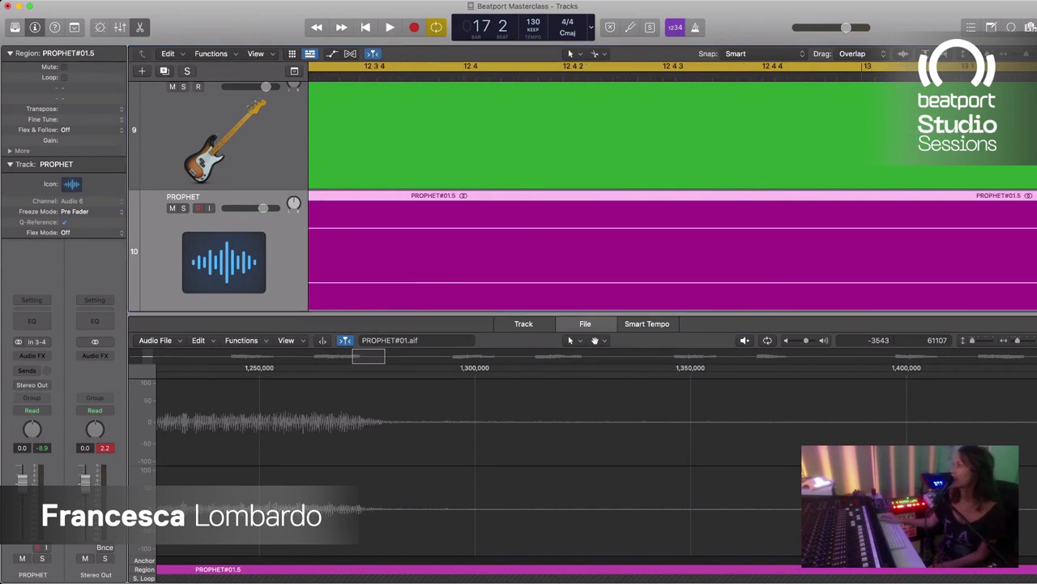
{"action": "scroll", "coordinate": [672, 195], "scroll_direction": "right", "scroll_amount": 10}
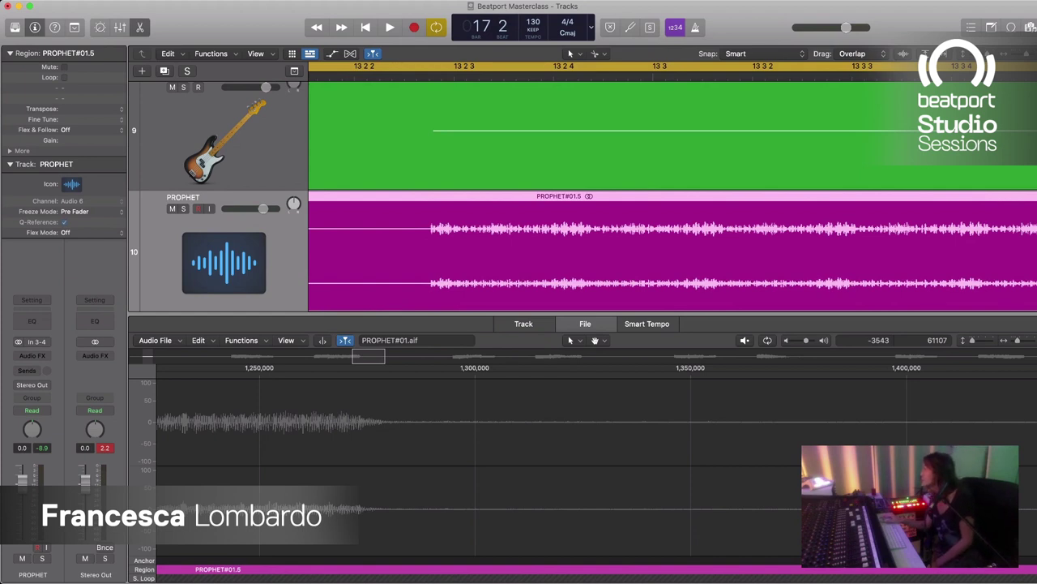
{"action": "key", "text": "super+Right"}
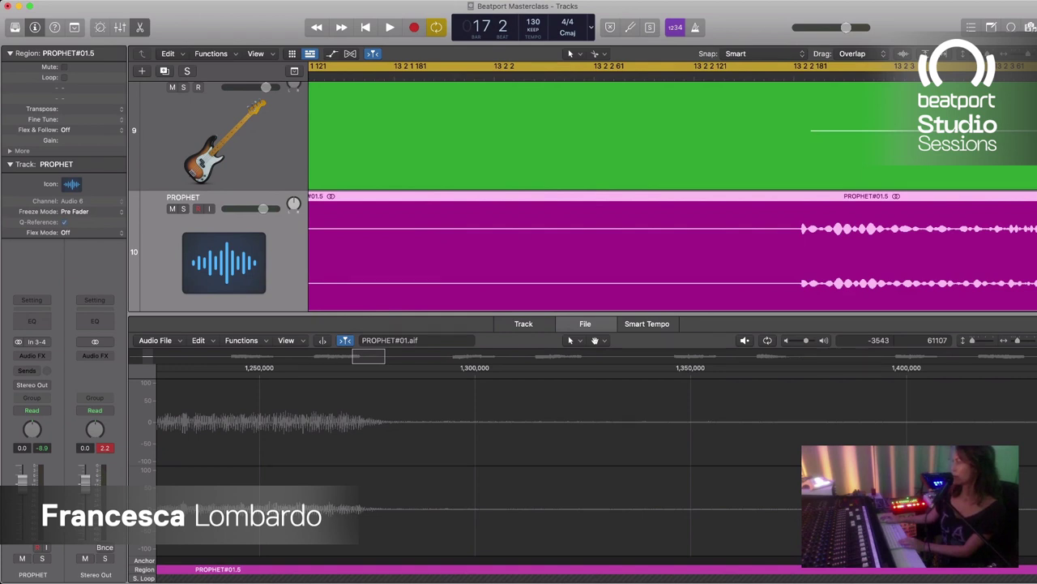
{"action": "left_click", "coordinate": [800, 251]}
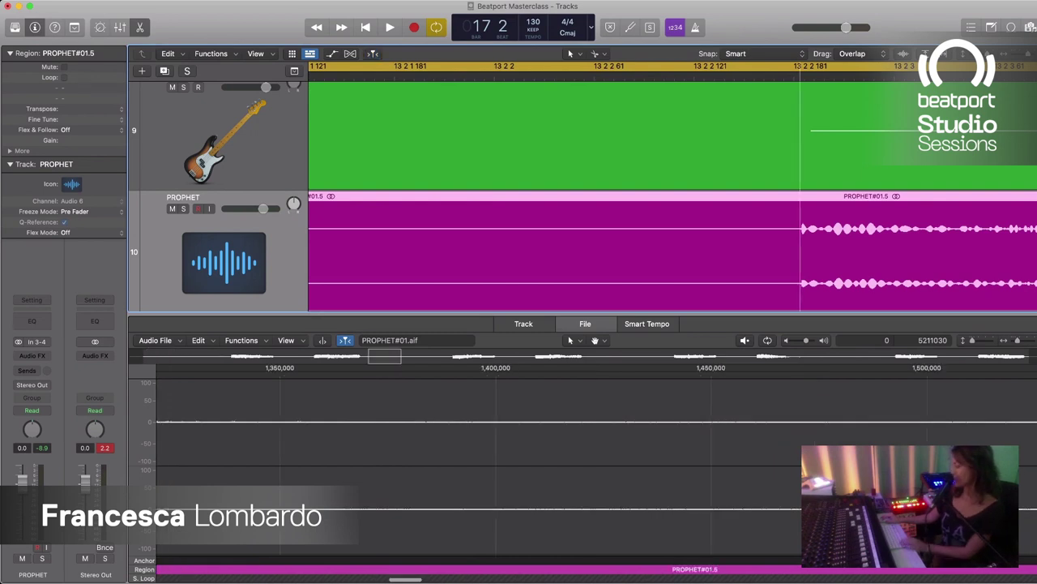
{"action": "key", "text": "super+t"}
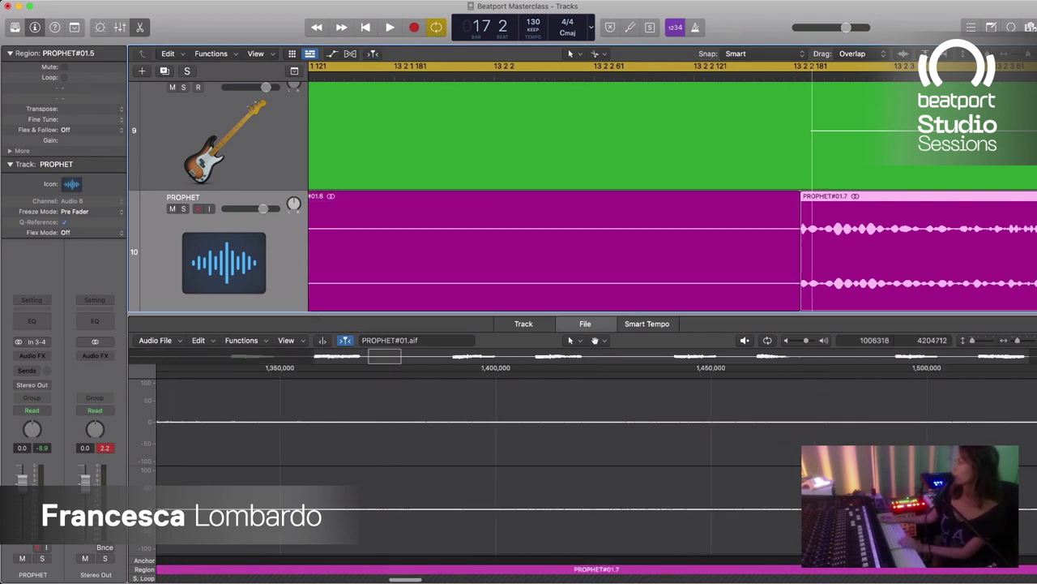
{"action": "key", "text": "super+t"}
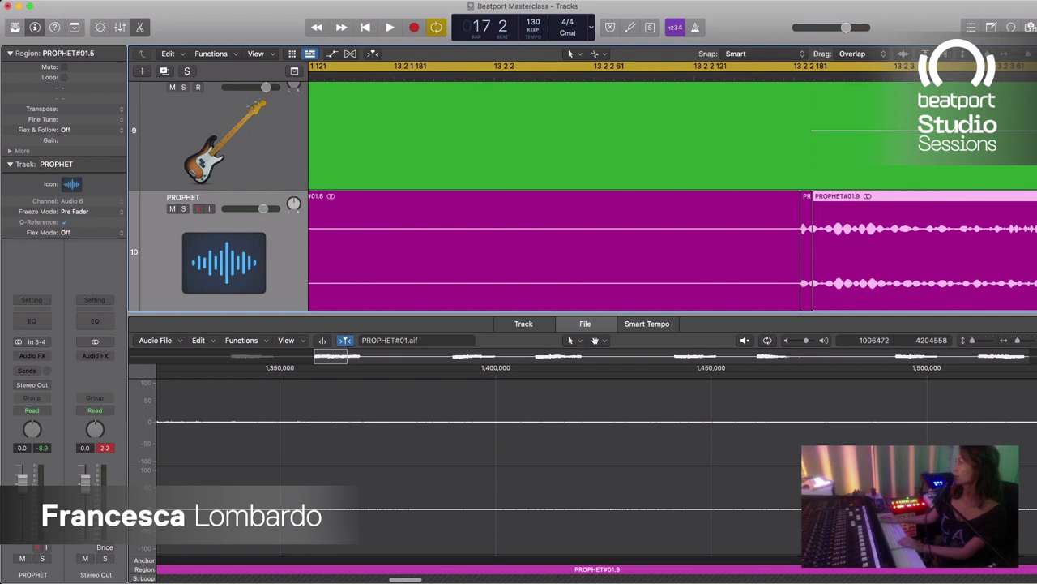
{"action": "left_click", "coordinate": [811, 252]}
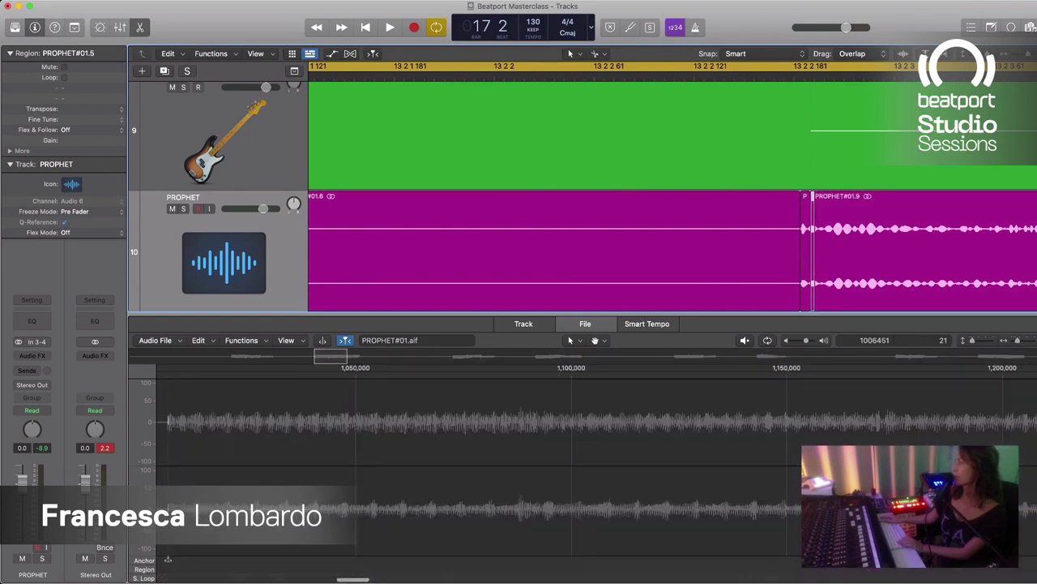
{"action": "key", "text": "super+Up"}
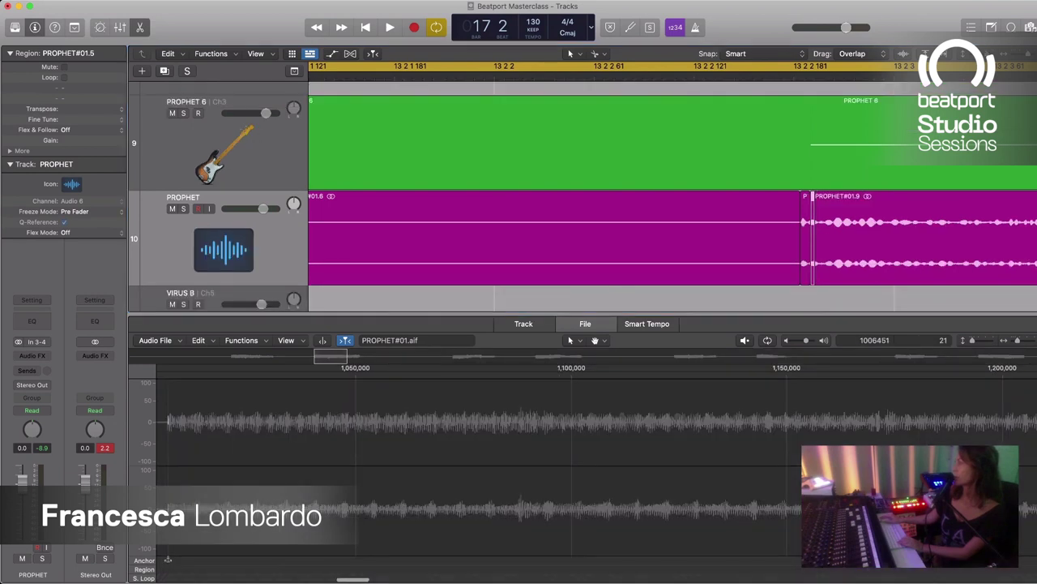
{"action": "key", "text": "super+Left"}
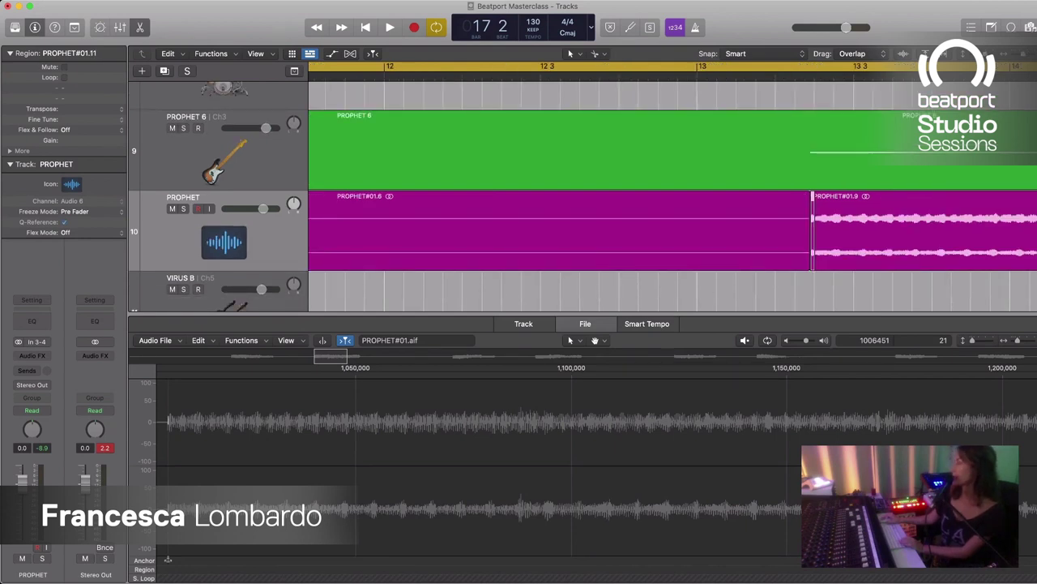
{"action": "key", "text": "super+z"}
{"action": "key", "text": "super+z"}
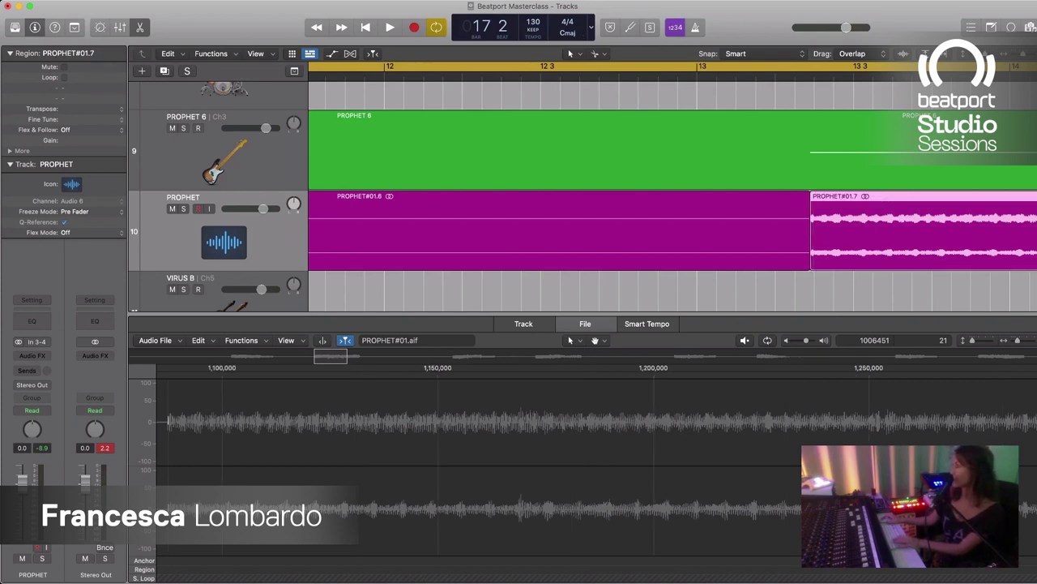
{"action": "key", "text": "super+z"}
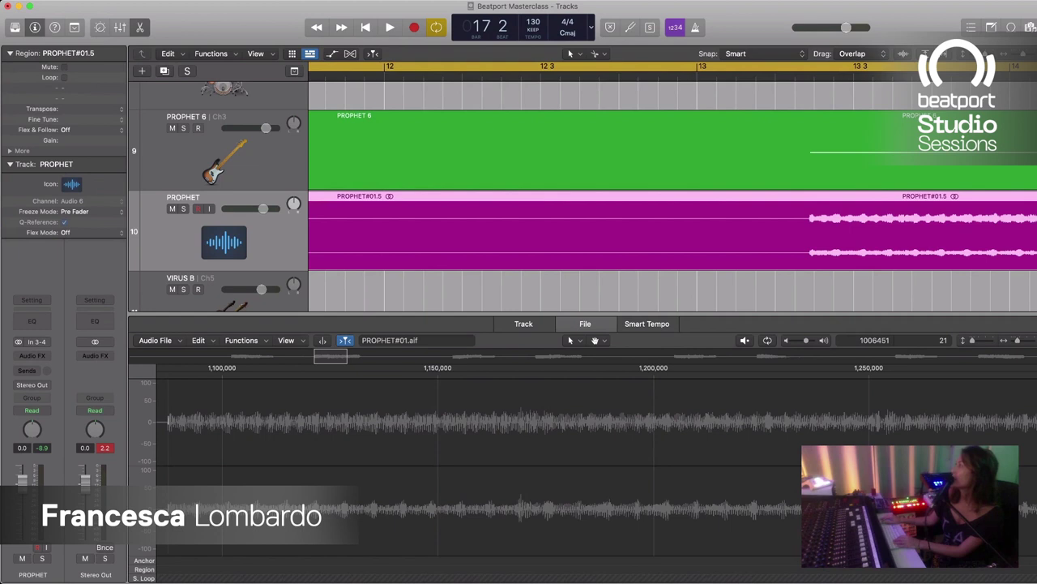
{"action": "key", "text": "super+shift+z"}
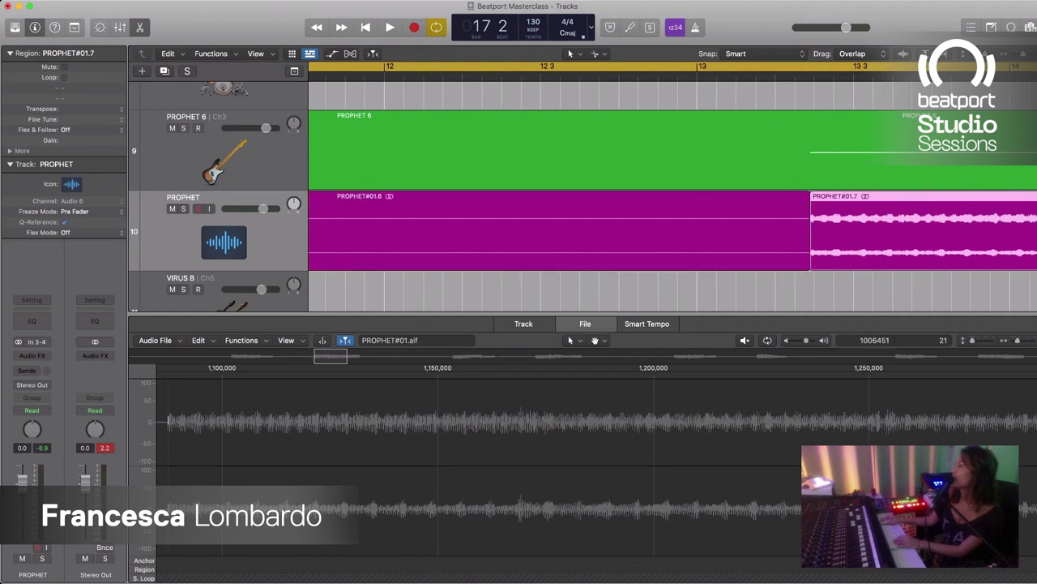
Step: Nudge the PROPHET region after the cut slightly later so its bar 13 note lines up with the PROPHET 6 MIDI note
{"action": "key", "text": "super+Right"}
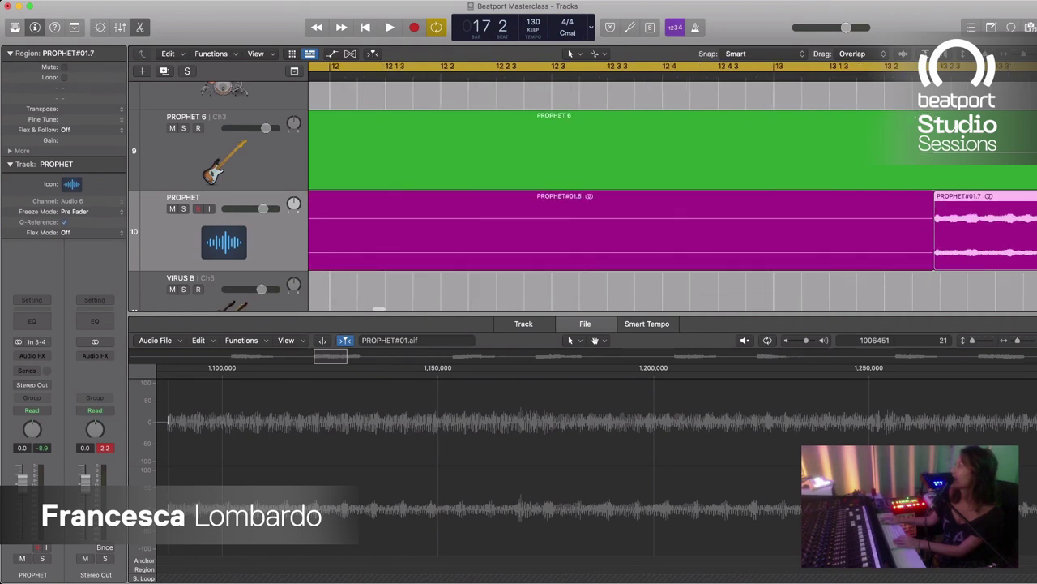
{"action": "scroll", "coordinate": [673, 194], "scroll_direction": "right", "scroll_amount": 6}
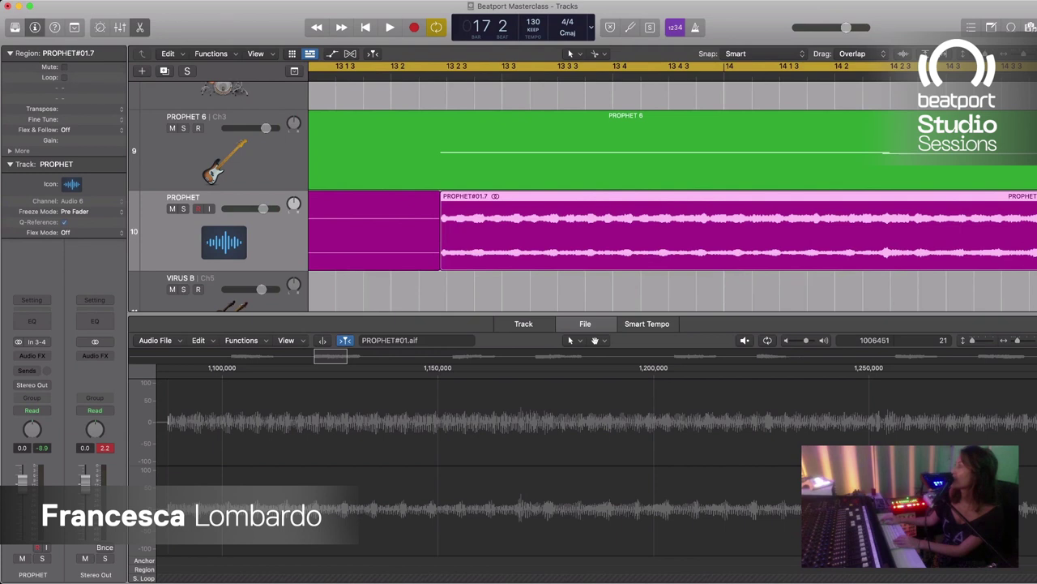
{"action": "key", "text": "super+Down"}
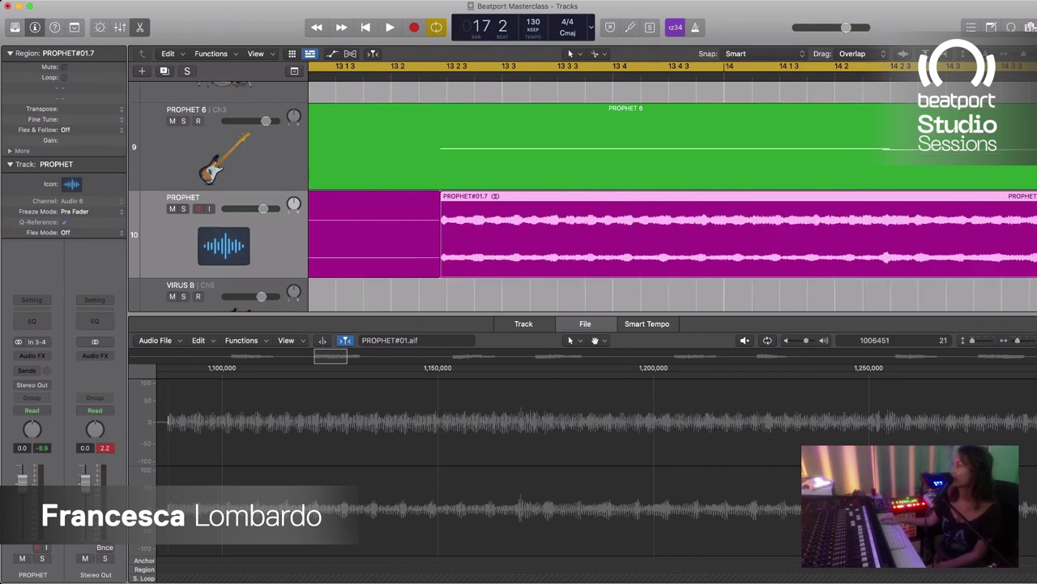
{"action": "key", "text": "super+Down"}
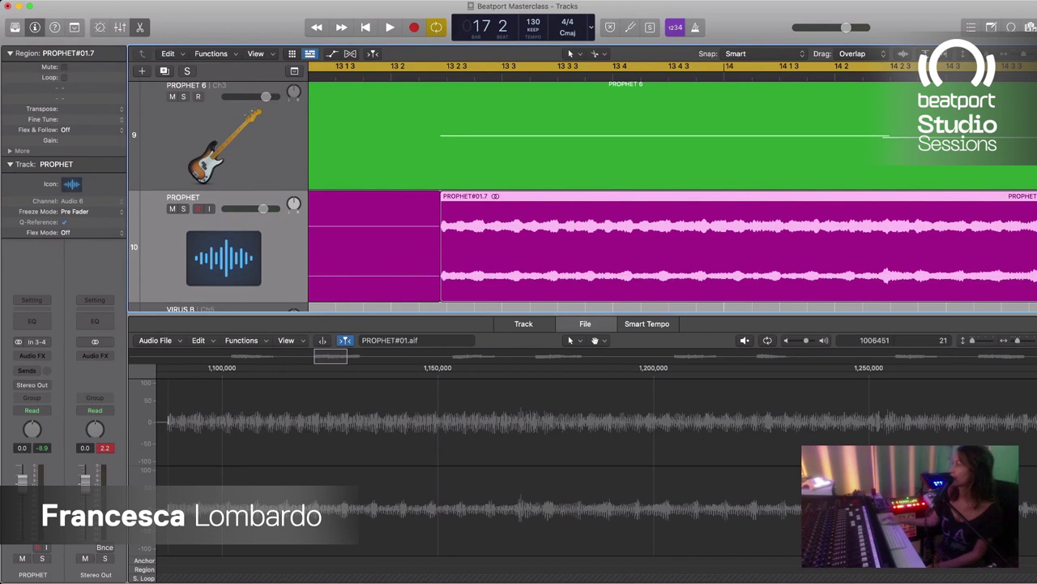
{"action": "key", "text": "super+Down"}
{"action": "key", "text": "super+Right"}
{"action": "key", "text": "super+Right"}
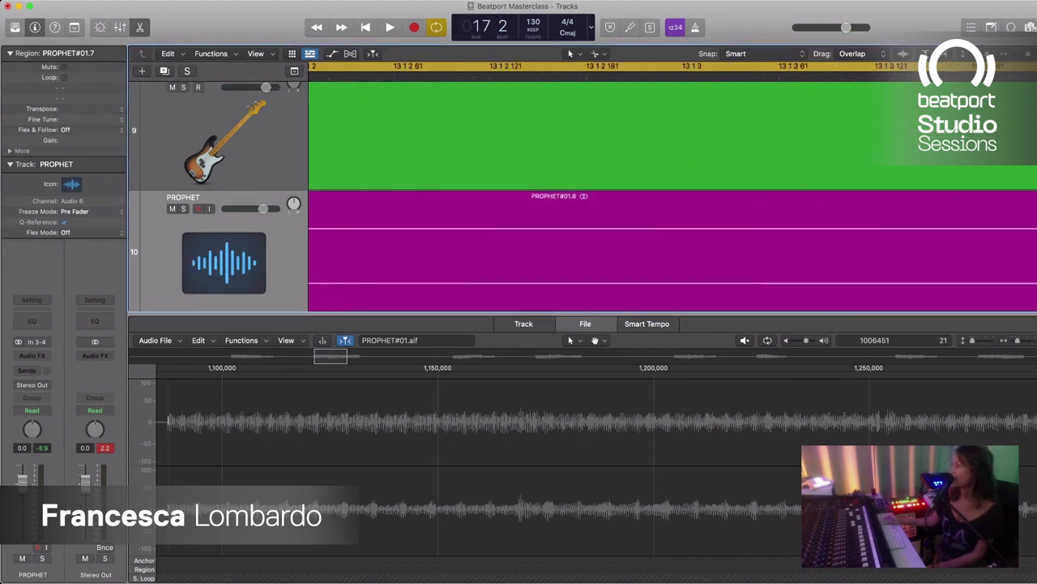
{"action": "scroll", "coordinate": [673, 195], "scroll_direction": "right", "scroll_amount": 5}
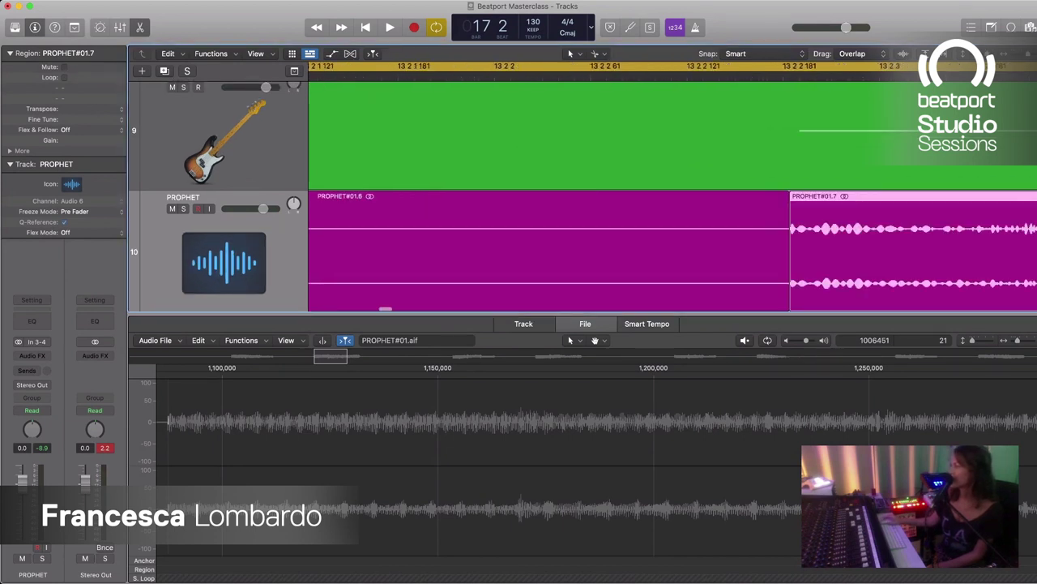
{"action": "scroll", "coordinate": [672, 194], "scroll_direction": "right", "scroll_amount": 5}
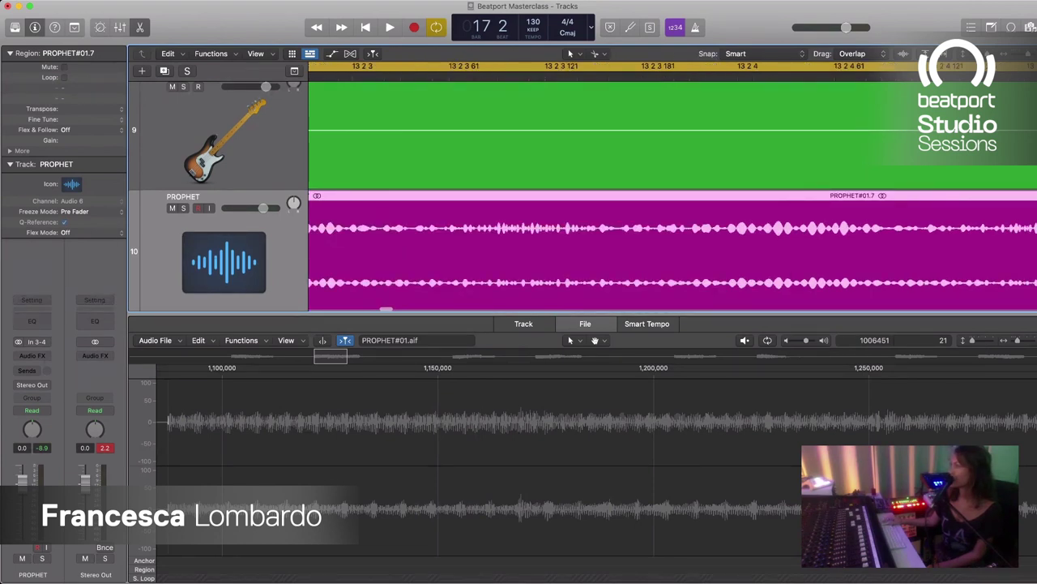
{"action": "scroll", "coordinate": [673, 195], "scroll_direction": "left", "scroll_amount": 3}
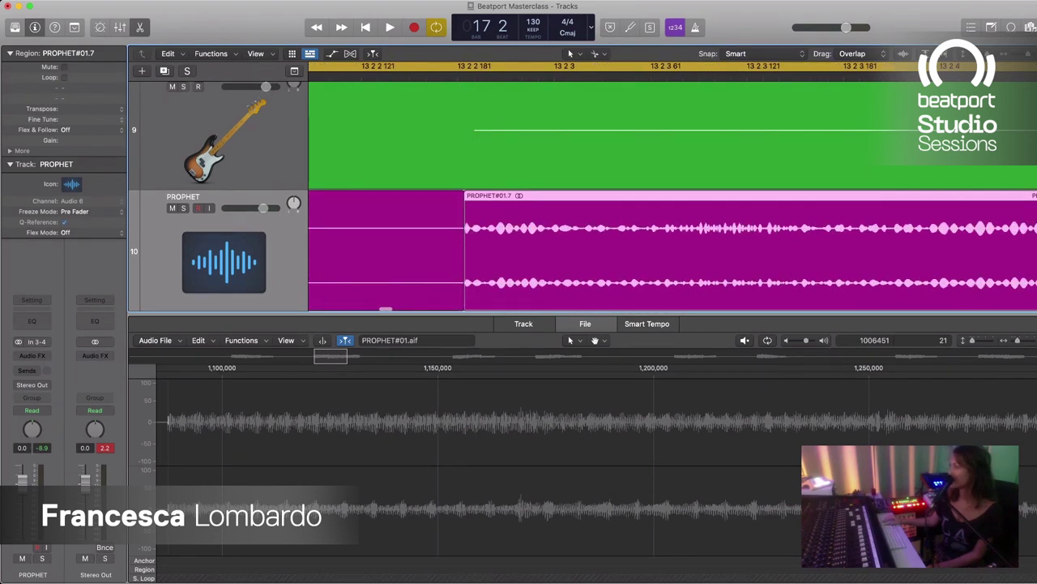
{"action": "left_click", "coordinate": [168, 559]}
{"action": "scroll", "coordinate": [597, 462], "scroll_direction": "right", "scroll_amount": 10}
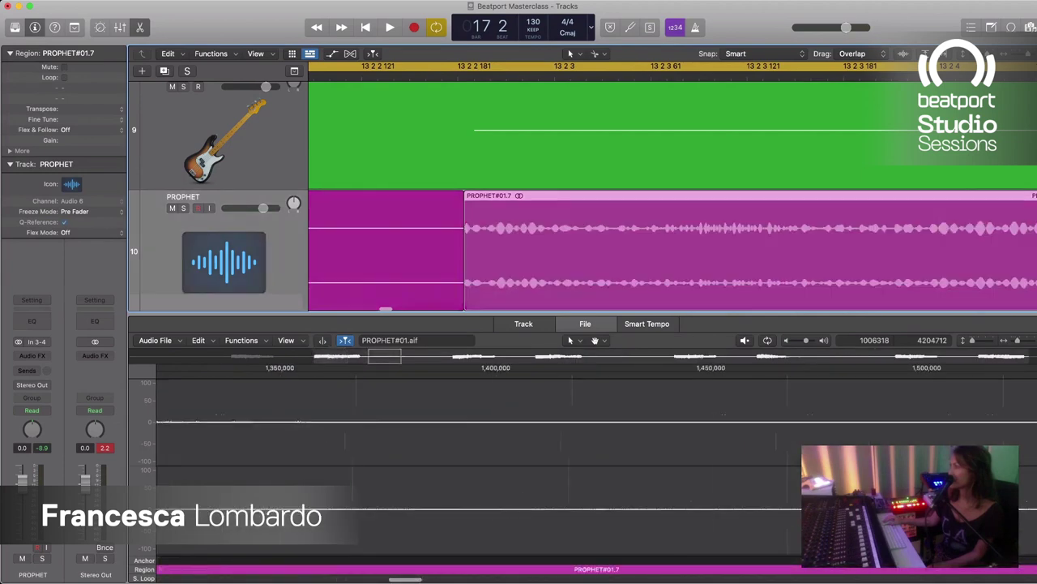
{"action": "left_click_drag", "start_coordinate": [519, 244], "coordinate": [529, 243]}
Step: Play the arrangement from bar 1 past bar 16 to check the timing of the shifted PROPHET region
{"action": "key", "text": "Return"}
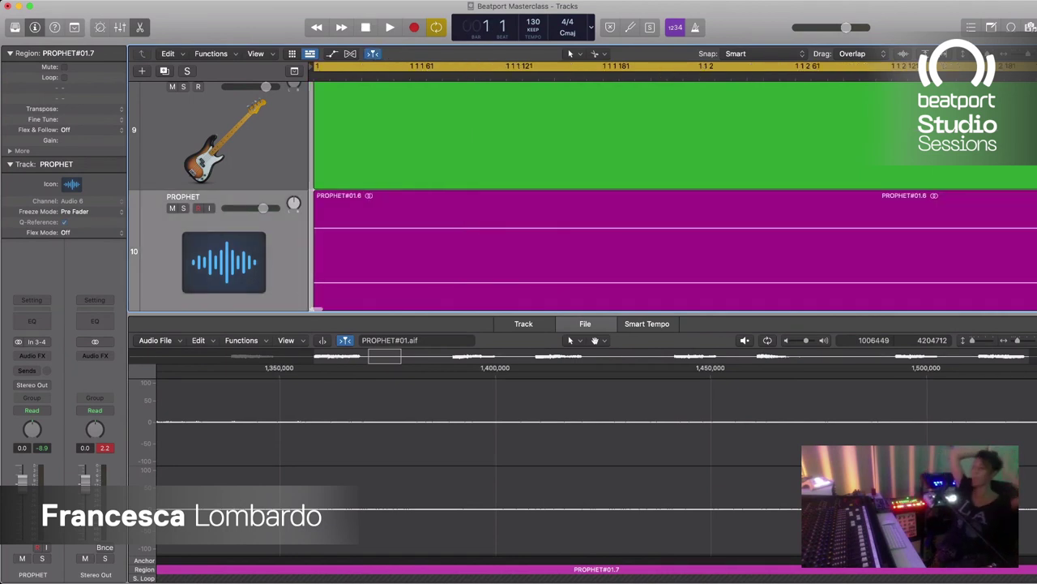
{"action": "key", "text": "space"}
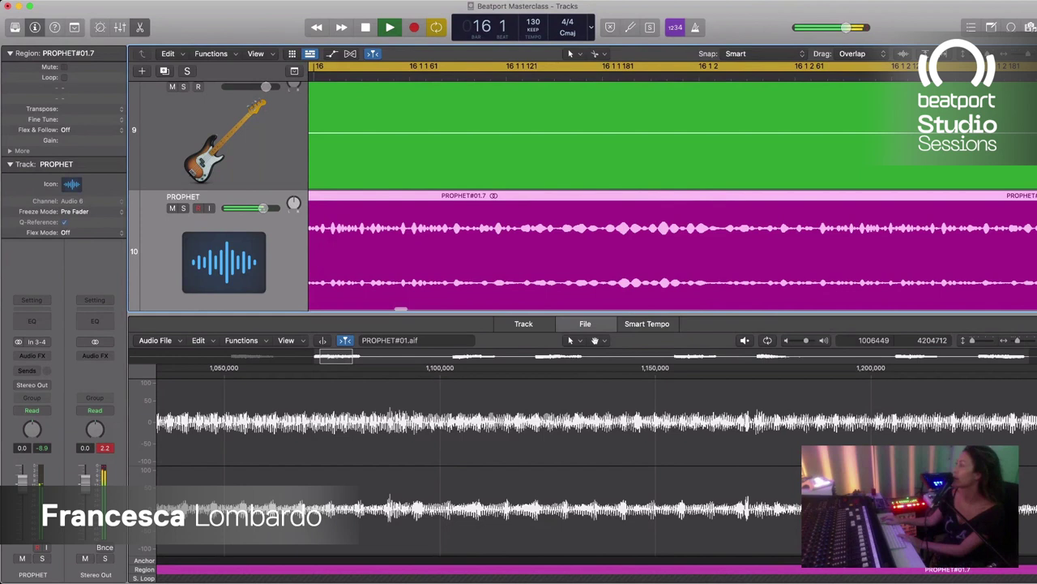
{"action": "key", "text": "space"}
Step: Move the PROPHET and MINIMOOG BASS audio tracks, in that order, directly below the TEMPEST audio track
{"action": "key", "text": "super+Left"}
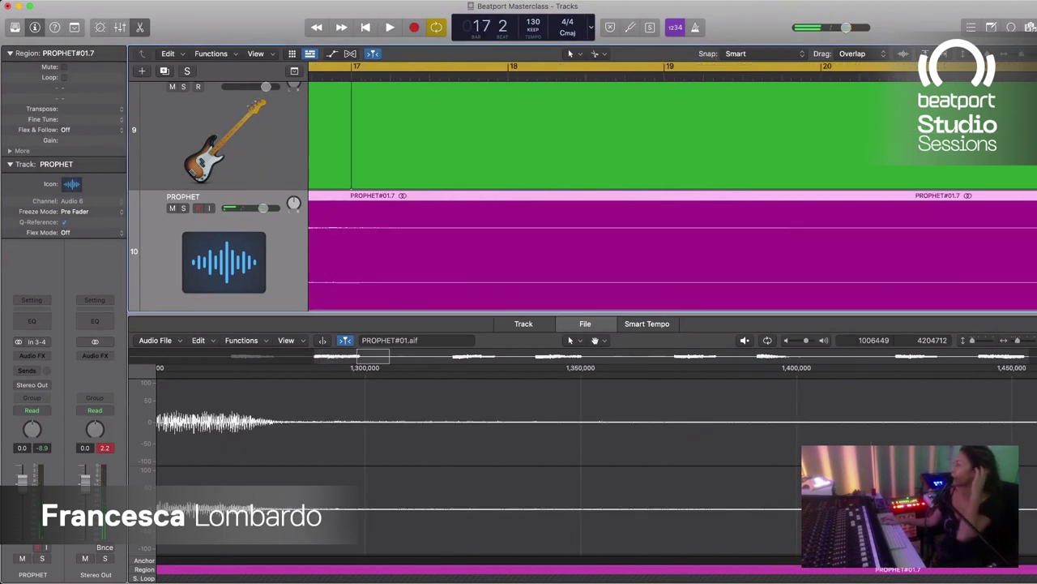
{"action": "key", "text": "super+Left"}
{"action": "key", "text": "super+Left"}
{"action": "key", "text": "super+Left"}
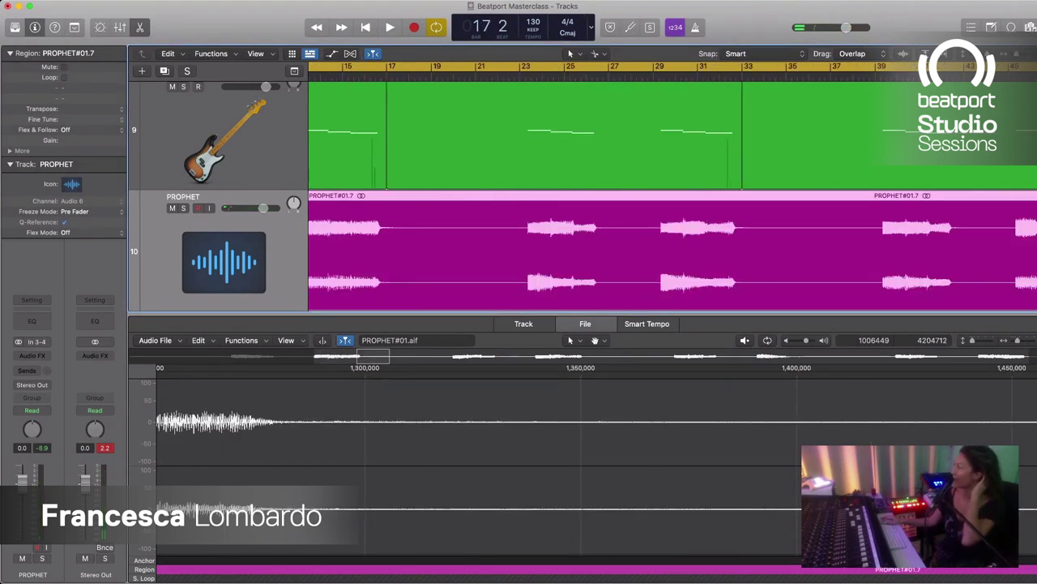
{"action": "key", "text": "super+Up"}
{"action": "key", "text": "super+Up"}
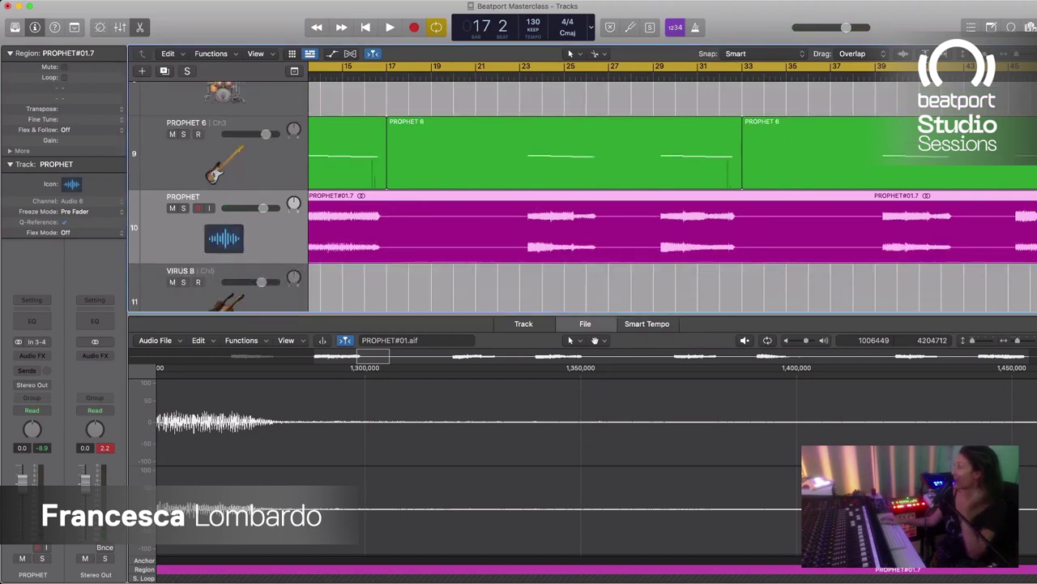
{"action": "key", "text": "super+Up"}
{"action": "key", "text": "super+Up"}
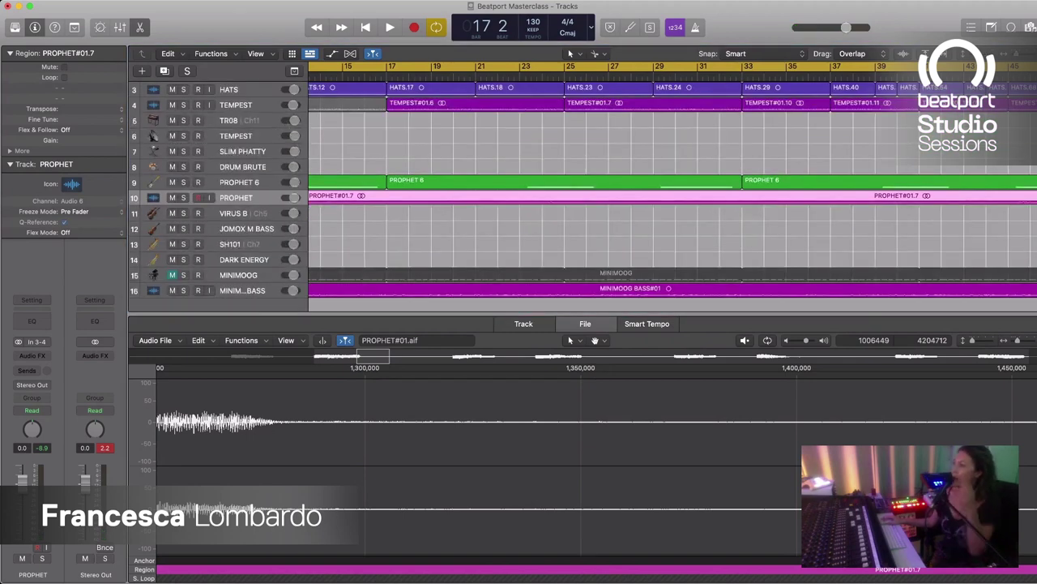
{"action": "key", "text": "super+Left"}
{"action": "key", "text": "super+Left"}
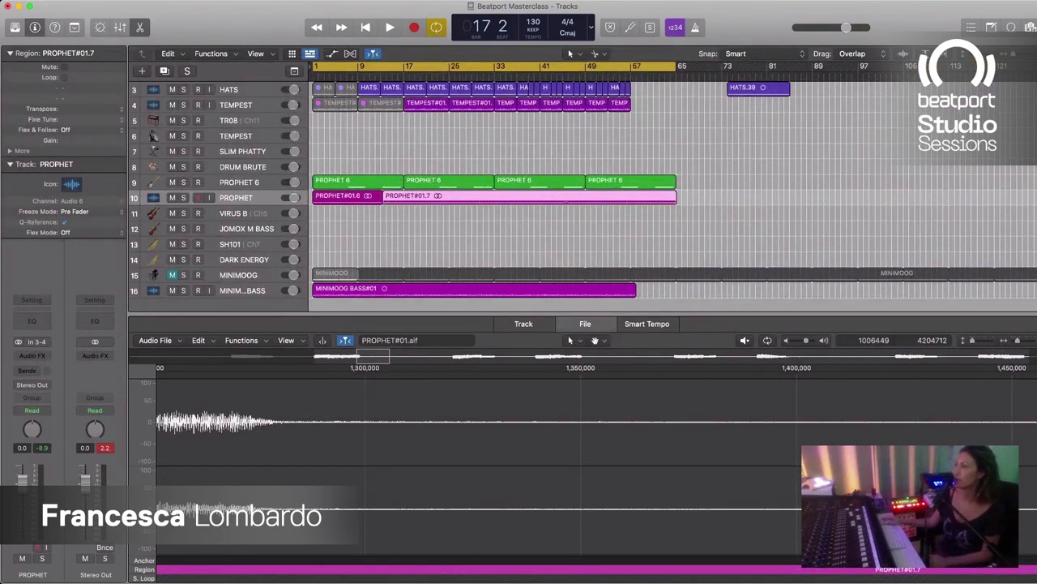
{"action": "left_click", "coordinate": [332, 273]}
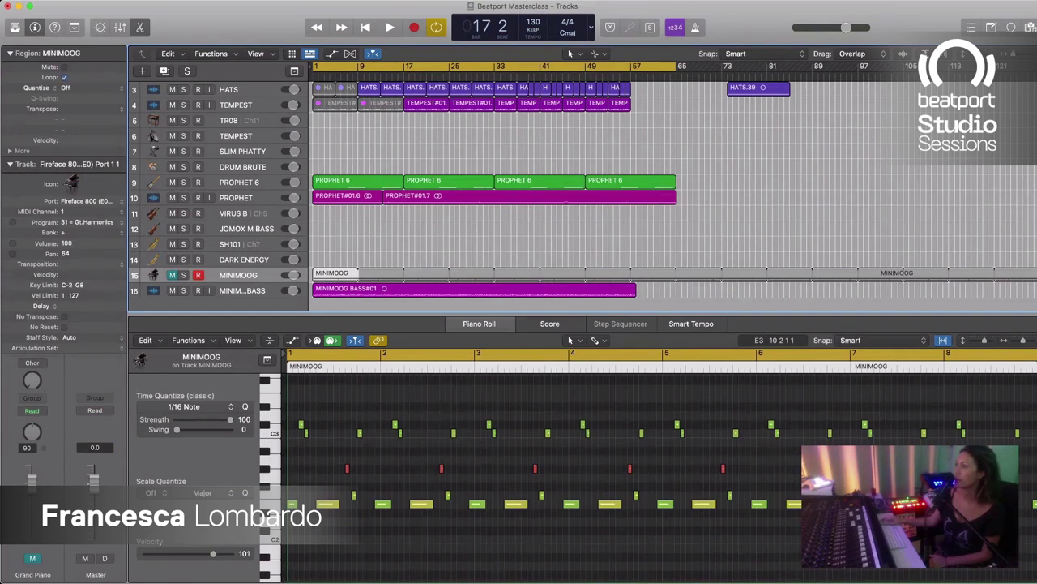
{"action": "left_click", "coordinate": [235, 197]}
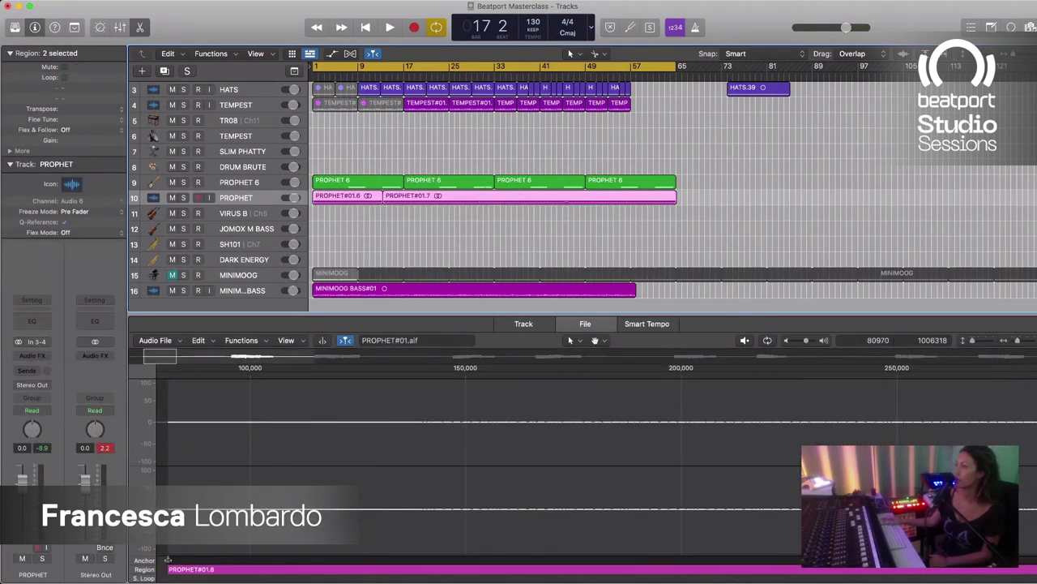
{"action": "left_click_drag", "start_coordinate": [235, 197], "coordinate": [235, 120]}
{"action": "left_click_drag", "start_coordinate": [242, 290], "coordinate": [235, 134]}
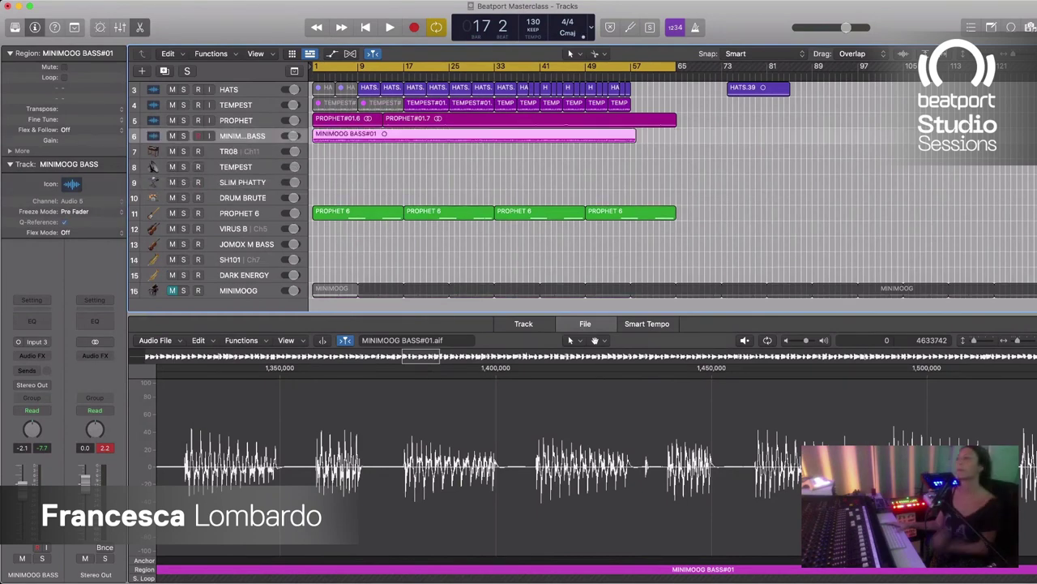
Step: Return the playhead to bar 1 and enlarge the tracks in the arrangement
{"action": "key", "text": "Return"}
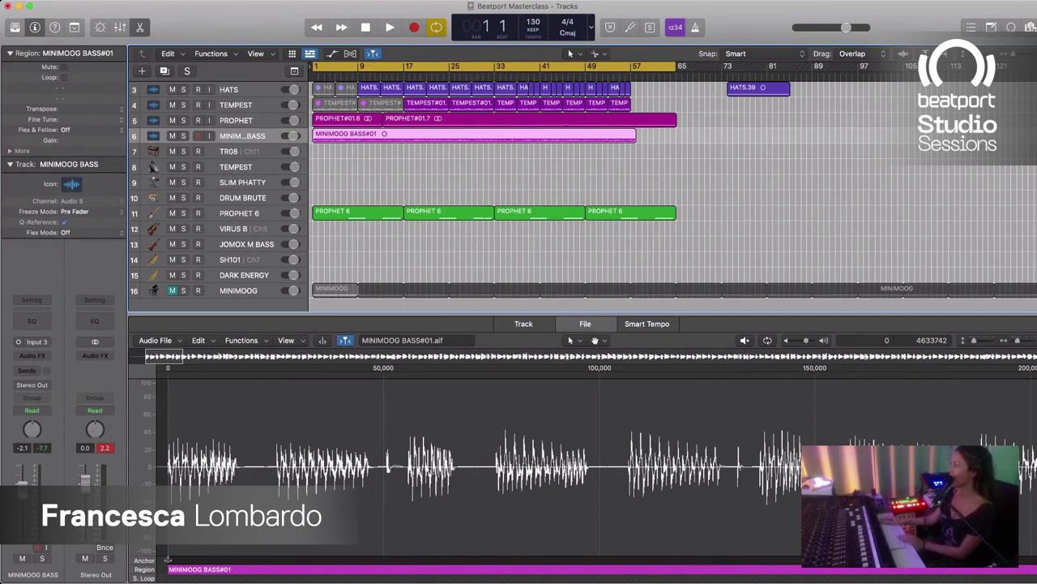
{"action": "key", "text": "super+Right"}
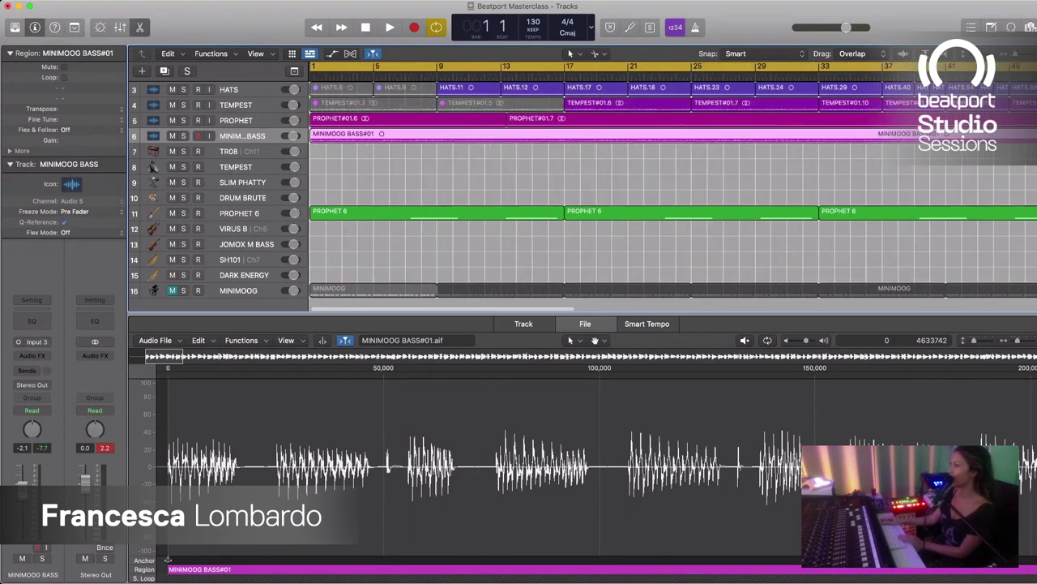
{"action": "key", "text": "super+Down"}
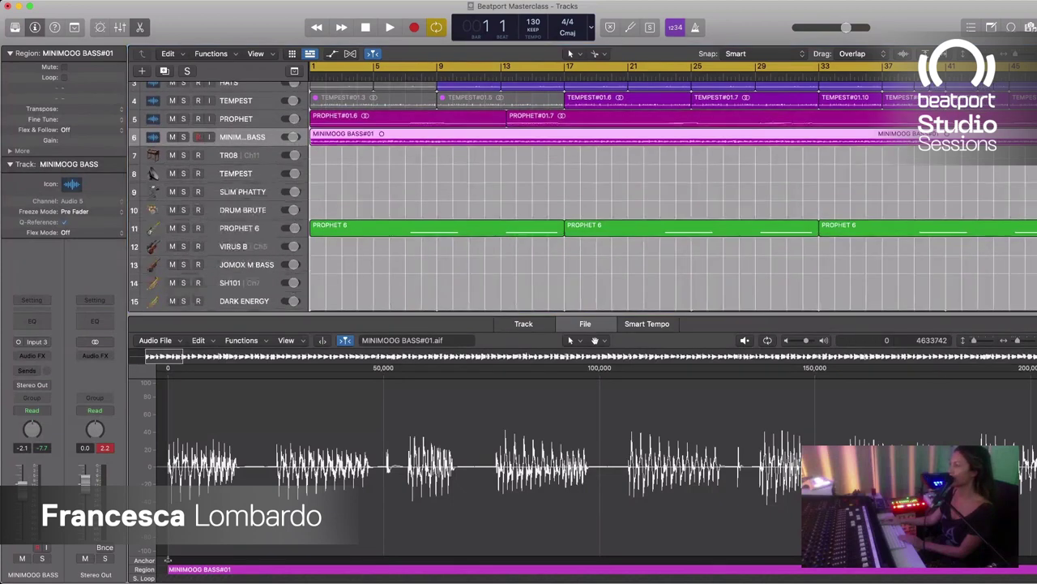
{"action": "key", "text": "super+Down"}
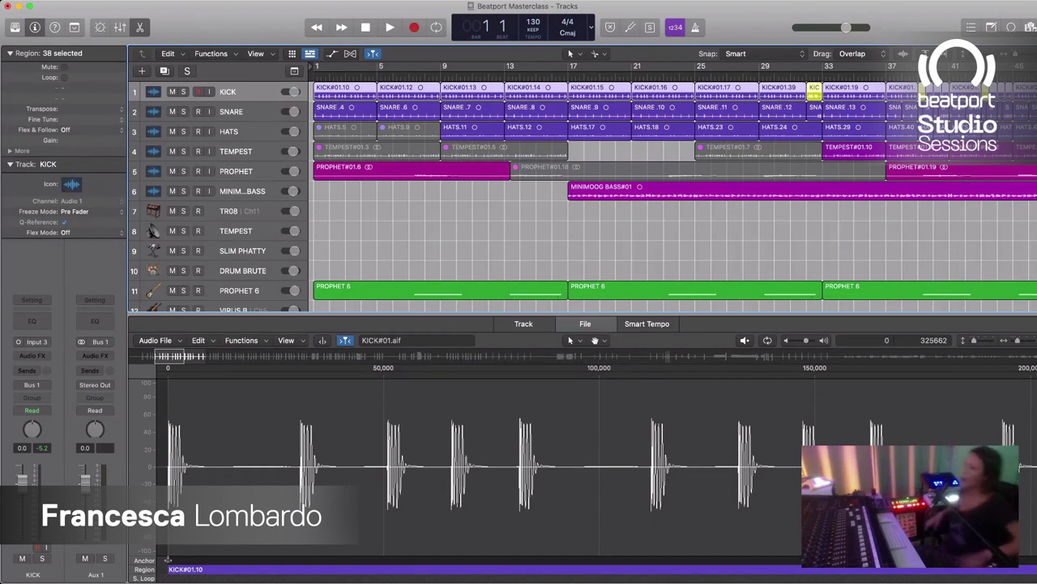
Step: Undo the KICK track's routing to Bus 1, and route SNARE to Bus 6 with its new aux channel named HIGHS
{"action": "key", "text": "super+z"}
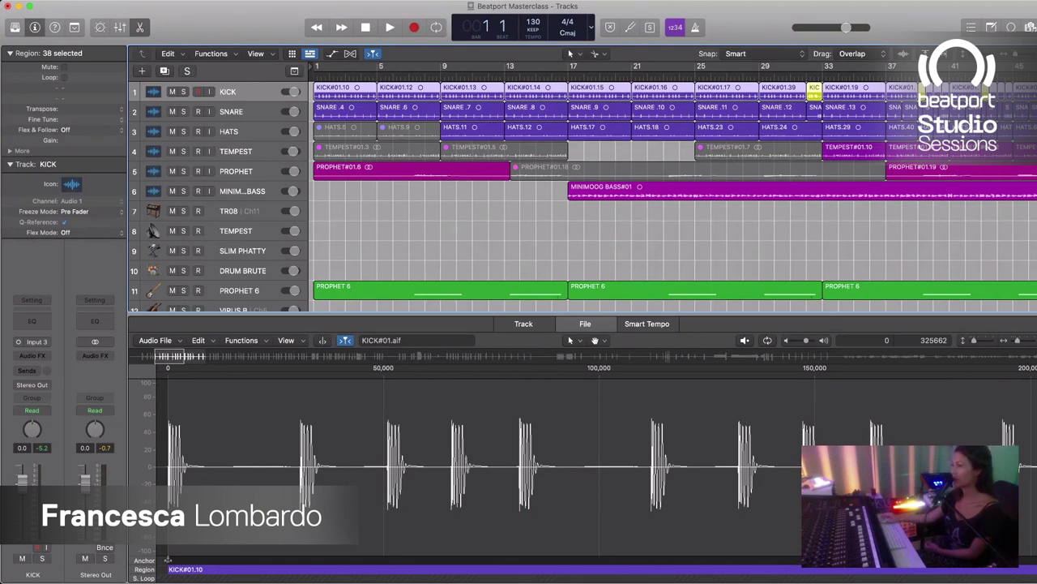
{"action": "key", "text": "Down"}
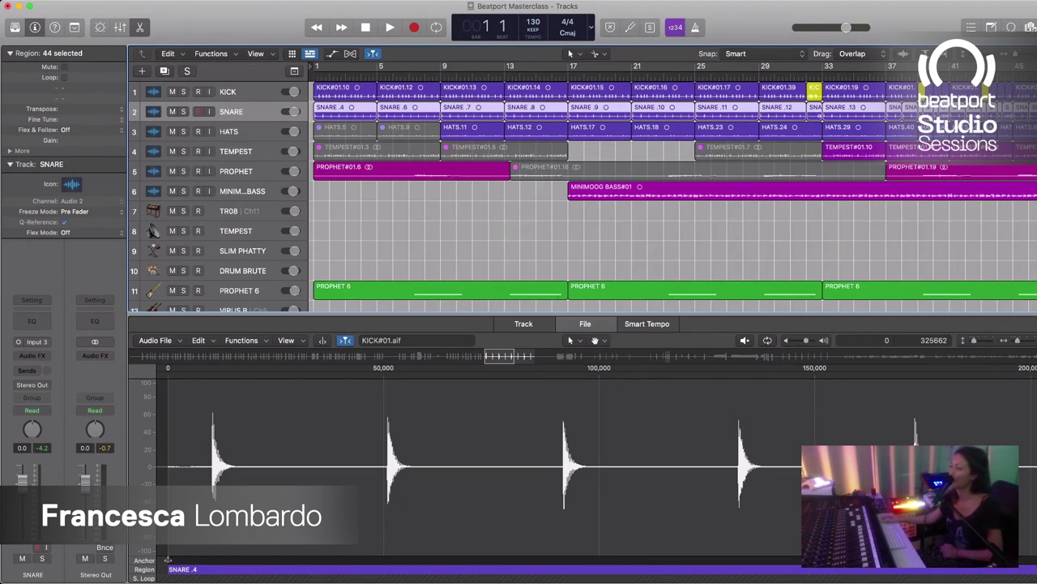
{"action": "key", "text": "super+z"}
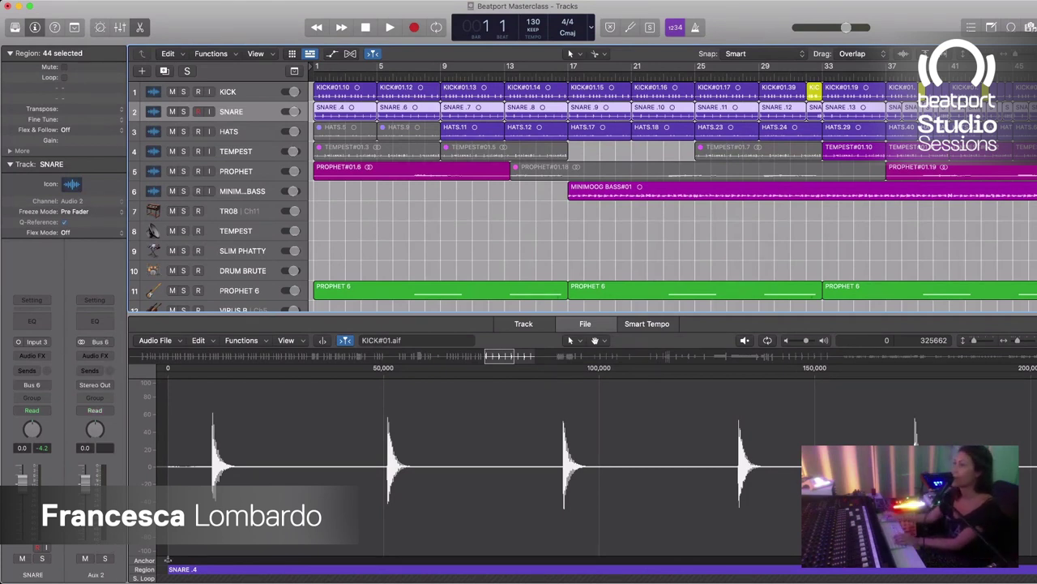
{"action": "double_click", "coordinate": [95, 573]}
{"action": "type", "text": "HIGHS"}
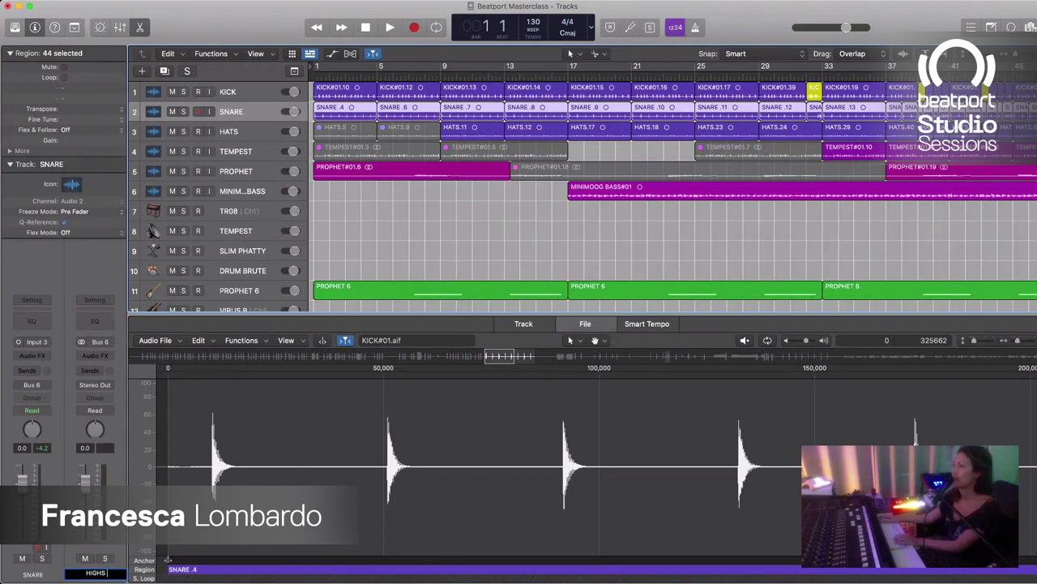
{"action": "key", "text": "Return"}
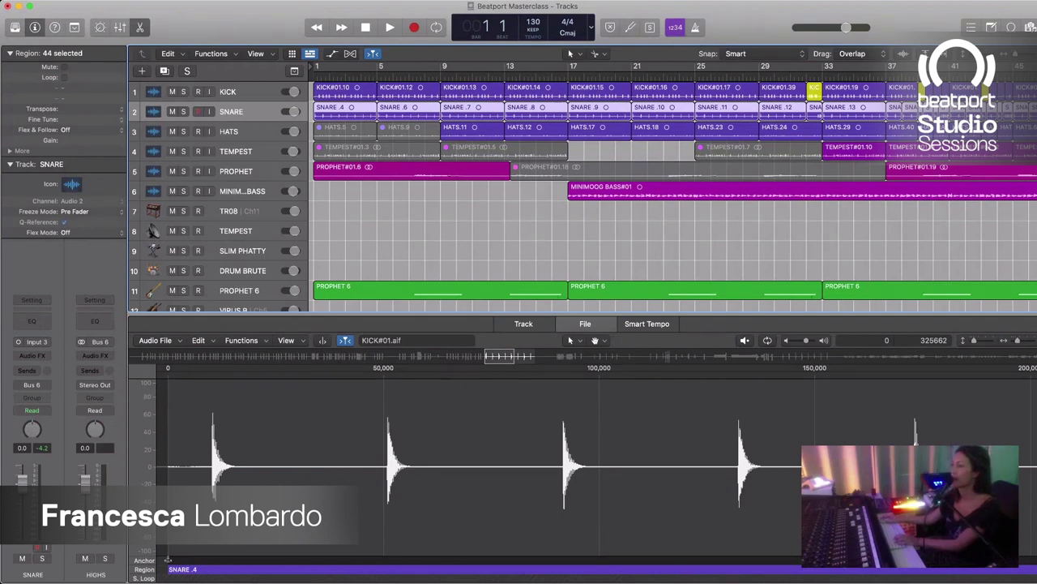
Step: Route the HATS and TEMPEST audio tracks to Bus 6 so they share the HIGHS aux channel
{"action": "key", "text": "Down"}
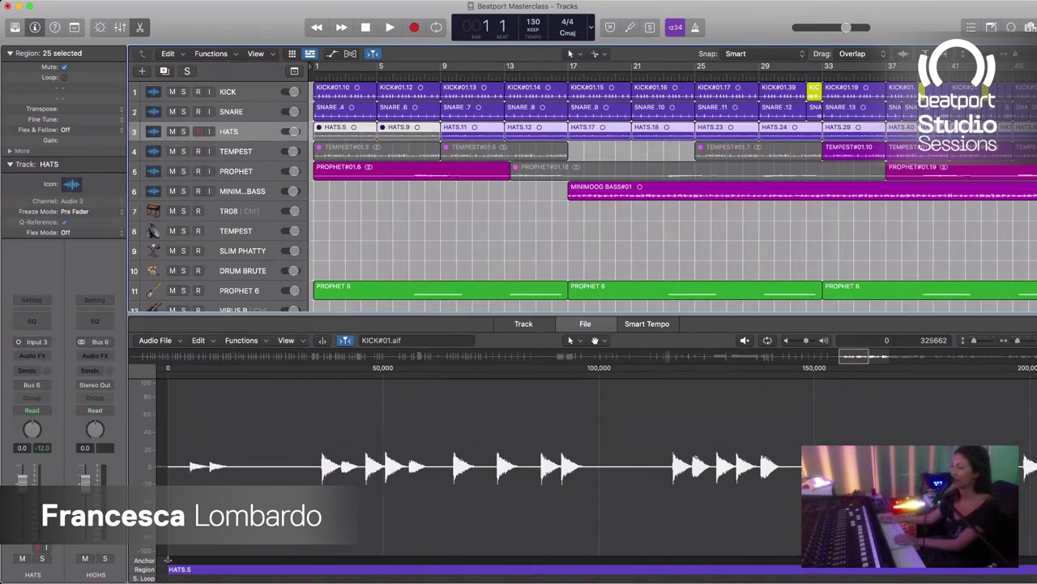
{"action": "key", "text": "Down"}
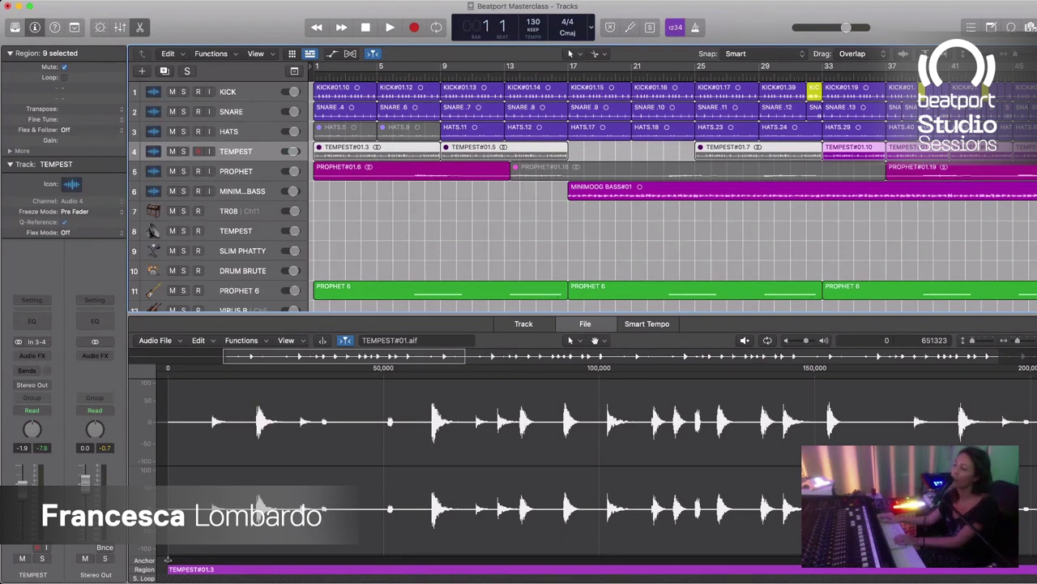
Step: Route the MINIMOOG BASS audio track to Bus 7 and rename its new aux channel MELODIES
{"action": "key", "text": "Down"}
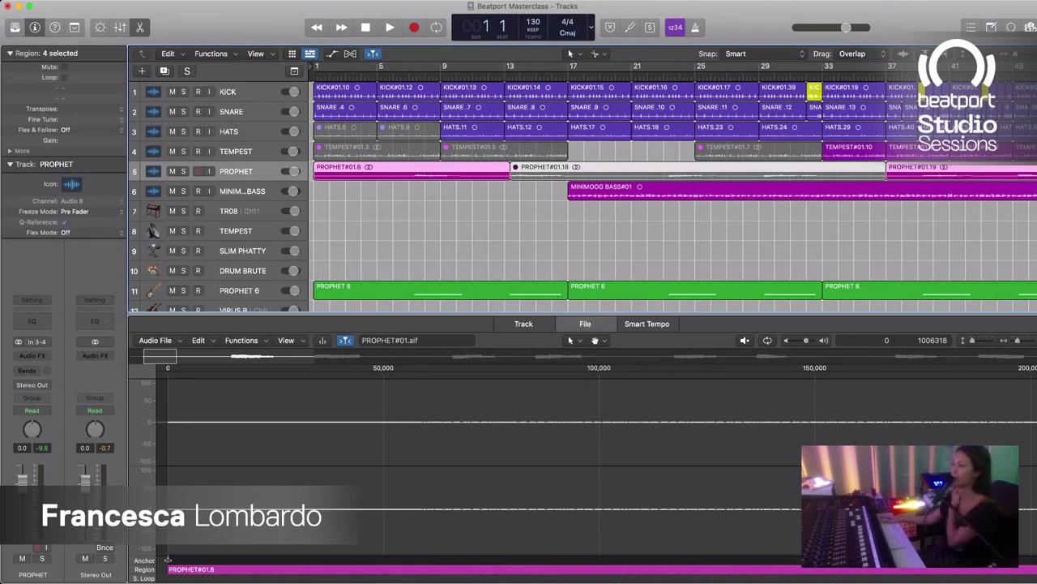
{"action": "key", "text": "Down"}
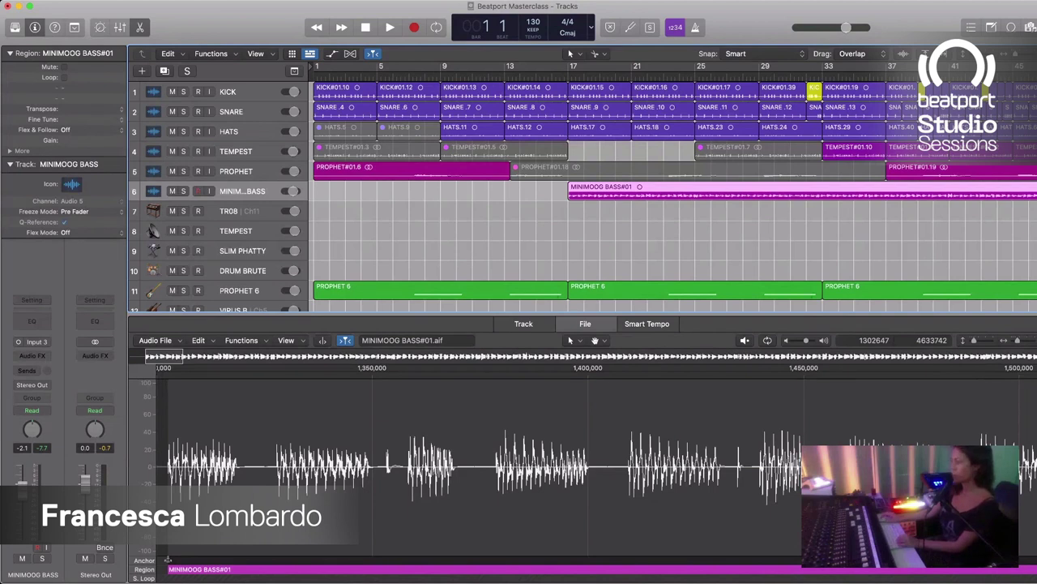
{"action": "key", "text": "super+z"}
{"action": "double_click", "coordinate": [95, 574]}
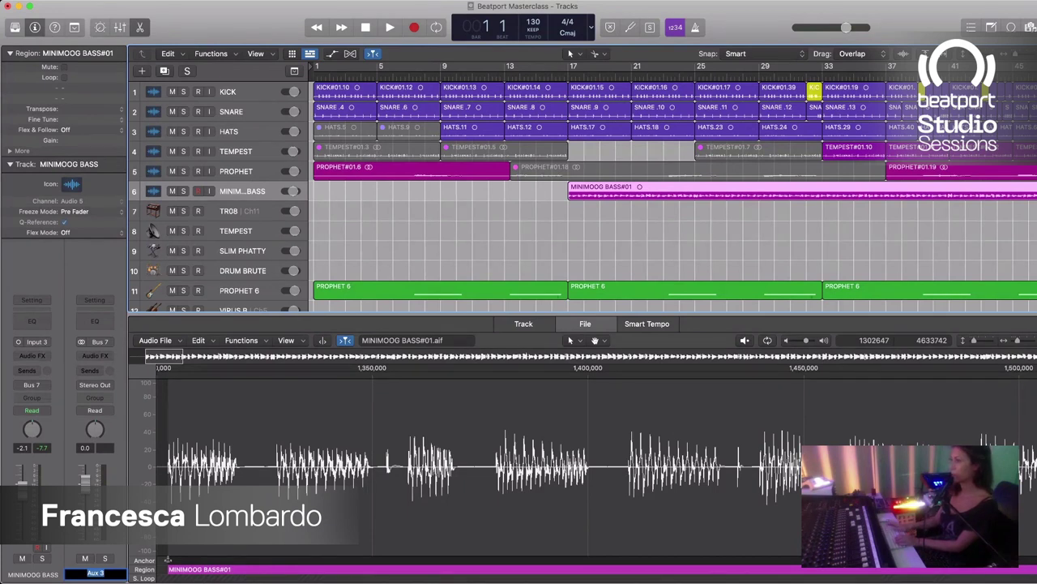
{"action": "type", "text": "MELOD"}
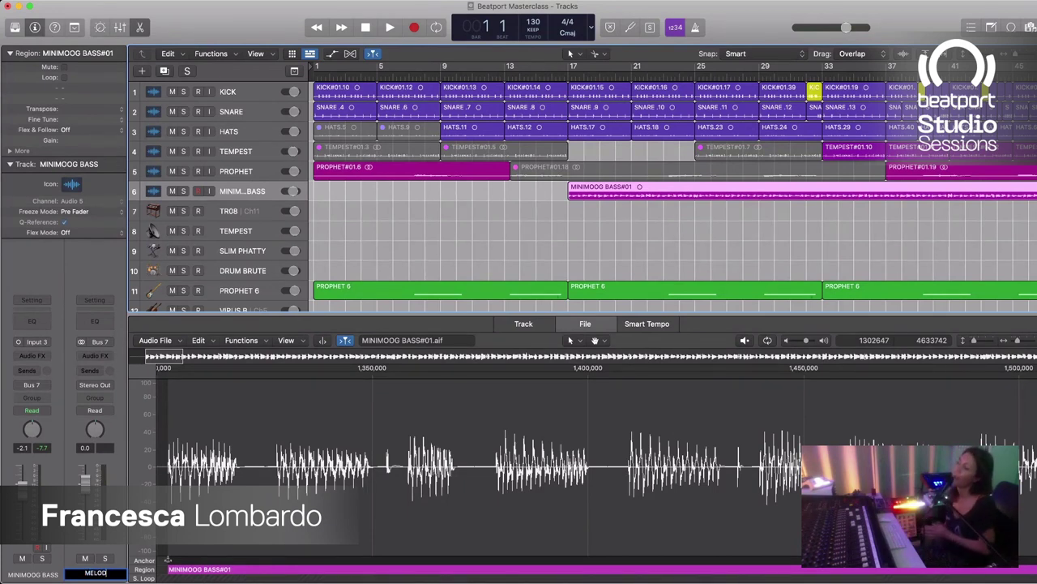
{"action": "type", "text": "IES"}
{"action": "key", "text": "Return"}
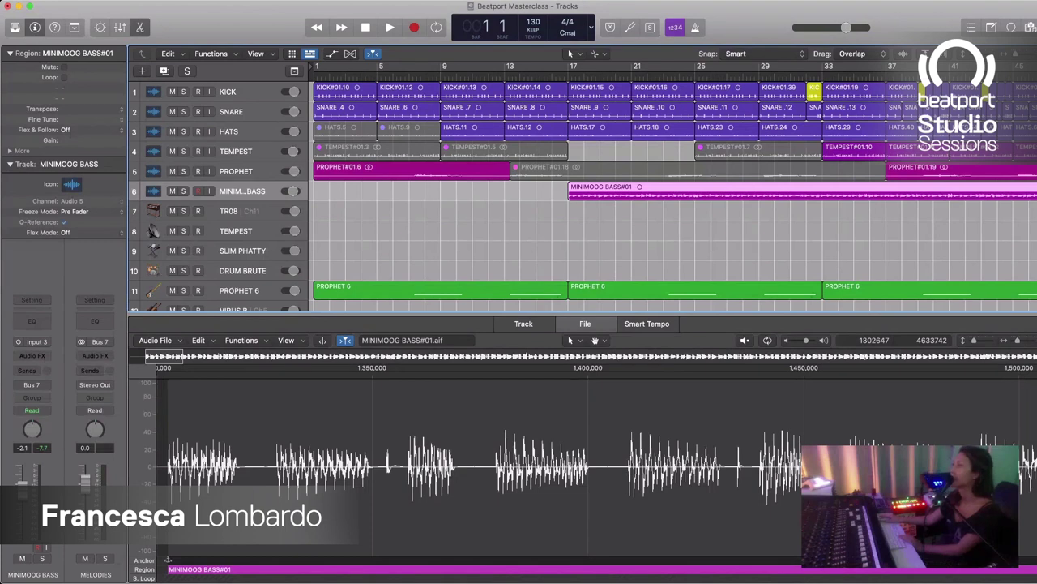
Step: Play the arrangement from bar 1 to bar 9 and check the SNARE track's signal on the HIGHS aux channel
{"action": "key", "text": "space"}
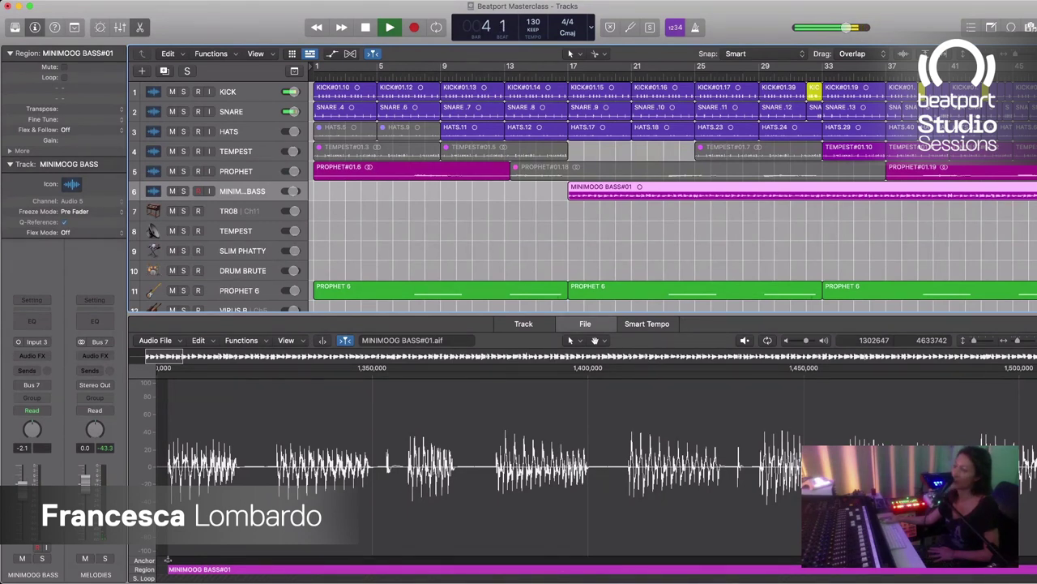
{"action": "left_click", "coordinate": [231, 111]}
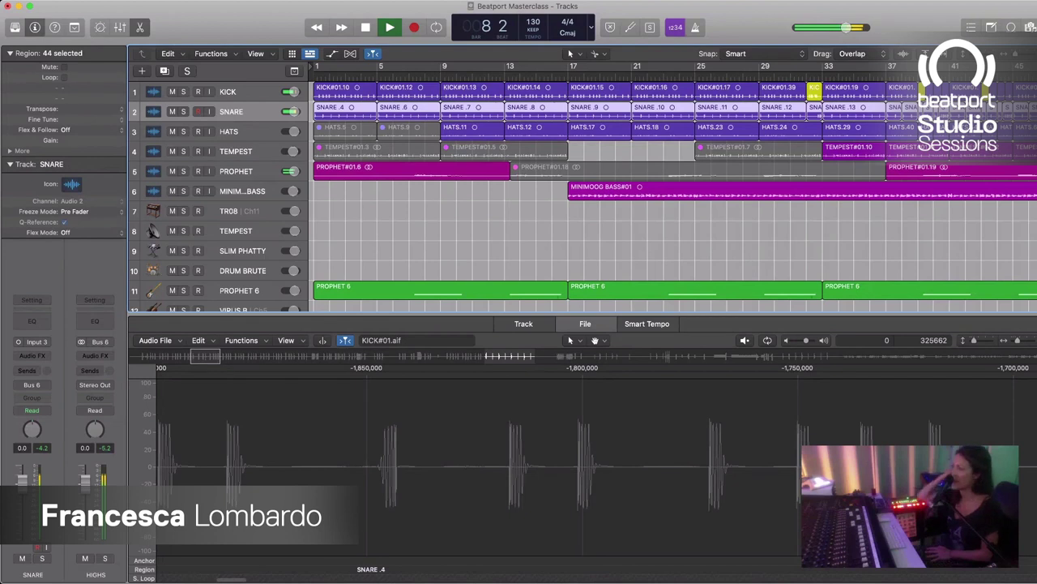
{"action": "key", "text": "space"}
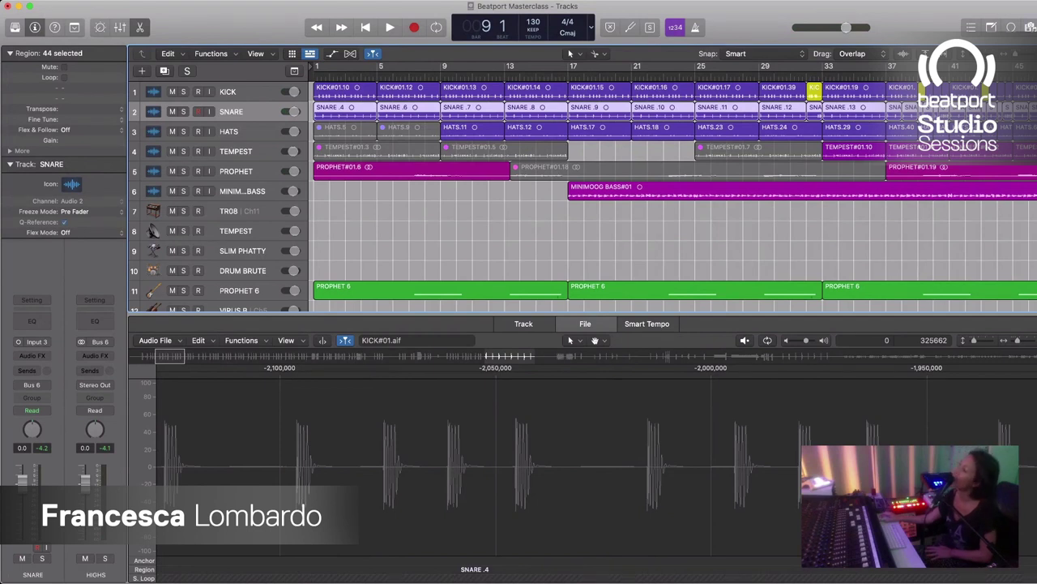
Step: Turn on the cycle for bars 33 to 37 and insert the stereo RVerb plug-in on the HIGHS aux channel
{"action": "key", "text": "c"}
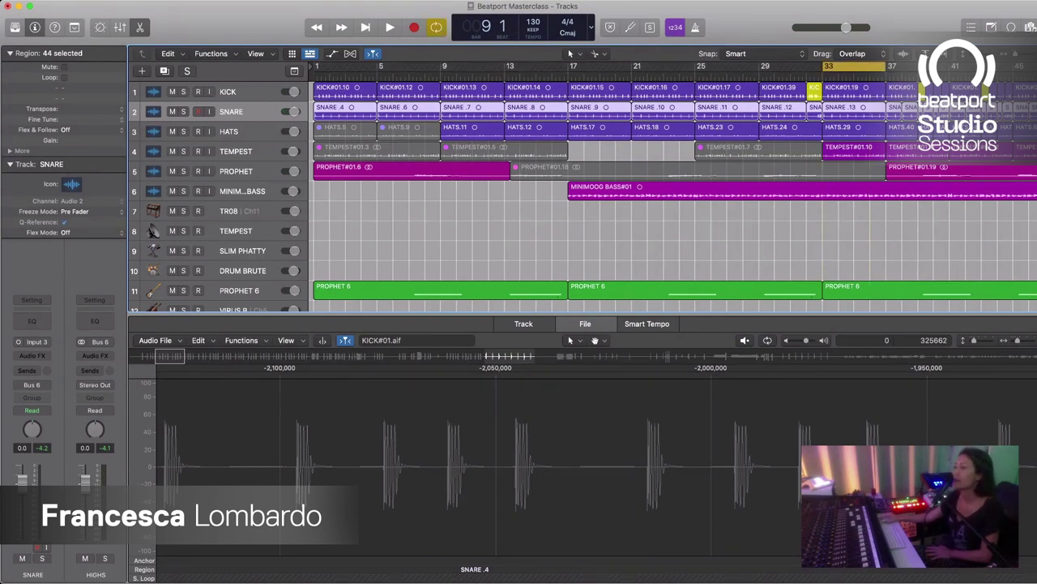
{"action": "scroll", "coordinate": [673, 194], "scroll_direction": "right", "scroll_amount": 1}
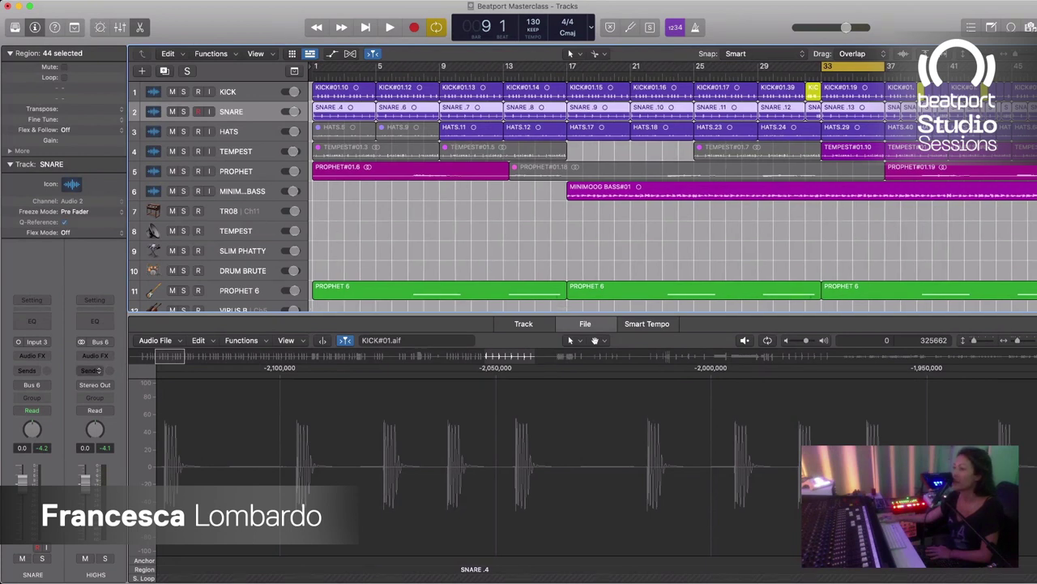
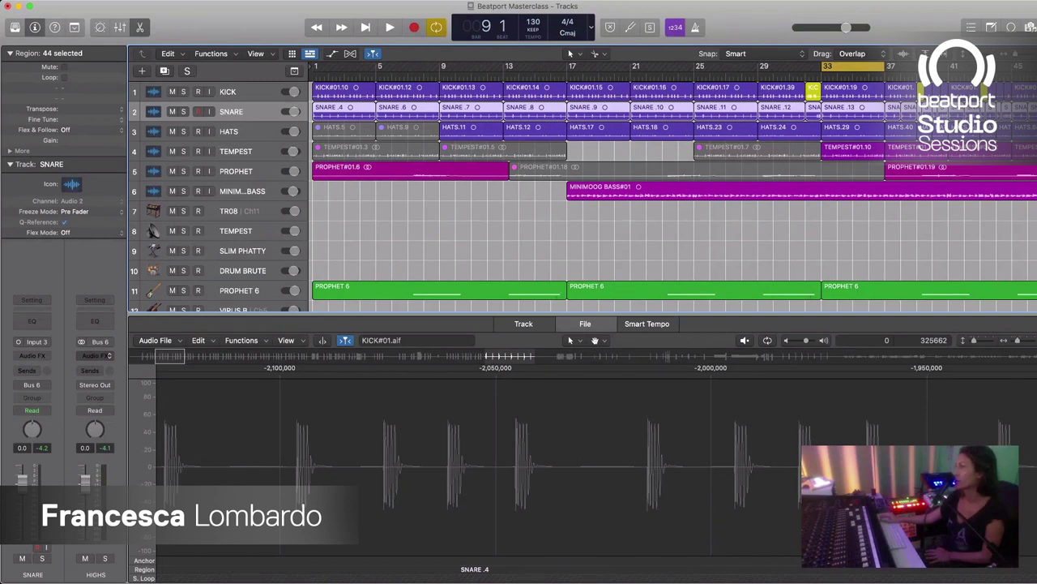
{"action": "key", "text": "alt+shift+d"}
{"action": "scroll", "coordinate": [673, 194], "scroll_direction": "left", "scroll_amount": 1}
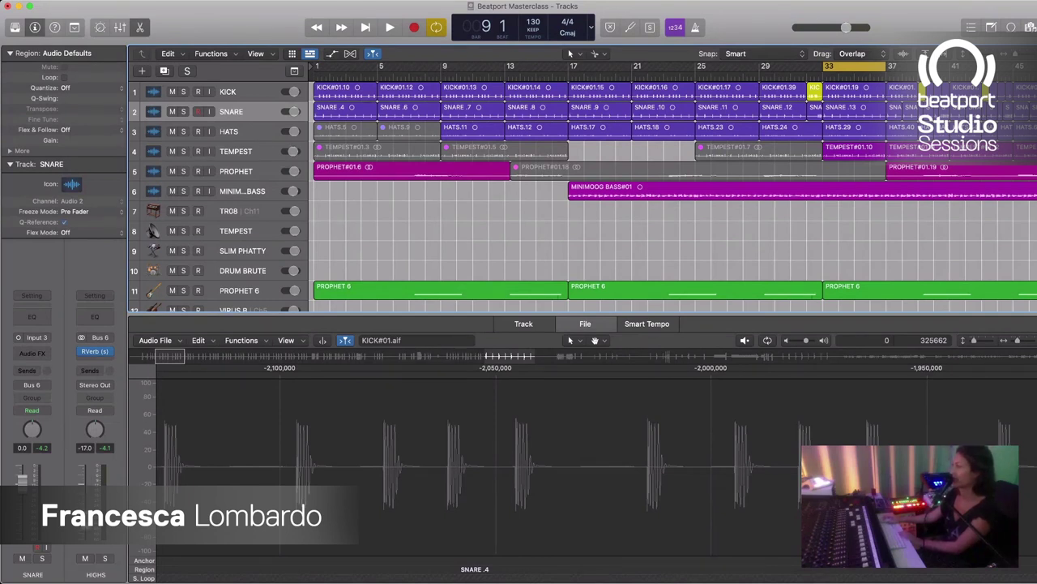
Step: Play the cycled bars from 33 with the HIGHS aux channel soloed to hear its reverb
{"action": "key", "text": "space"}
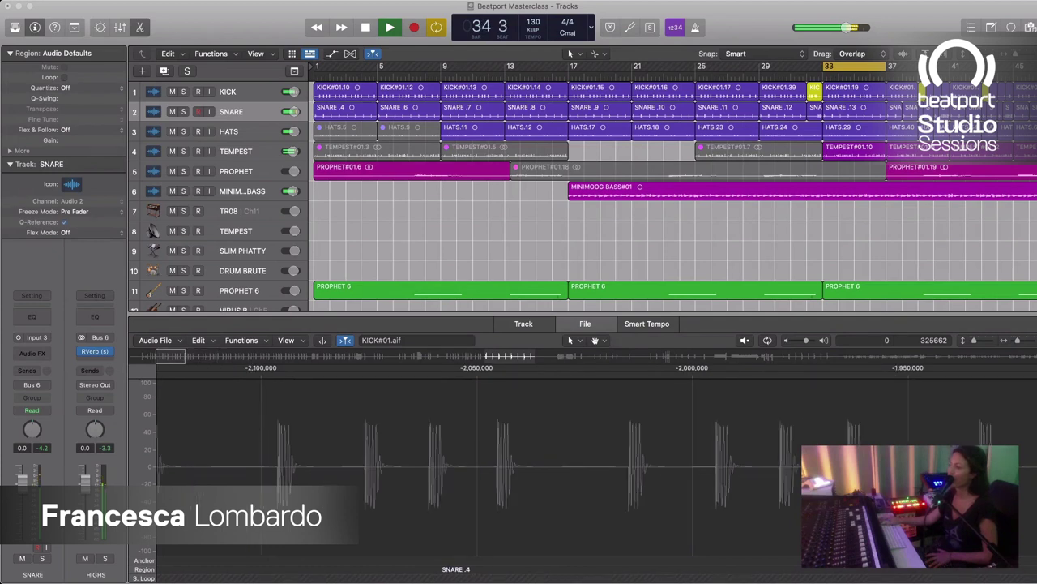
{"action": "key", "text": "s"}
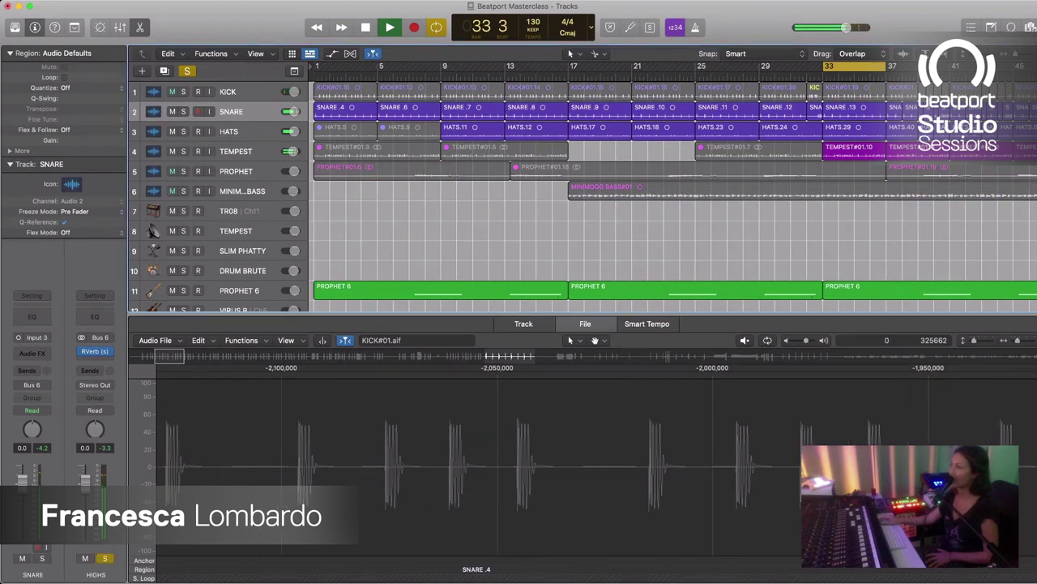
{"action": "scroll", "coordinate": [673, 194], "scroll_direction": "down", "scroll_amount": 1}
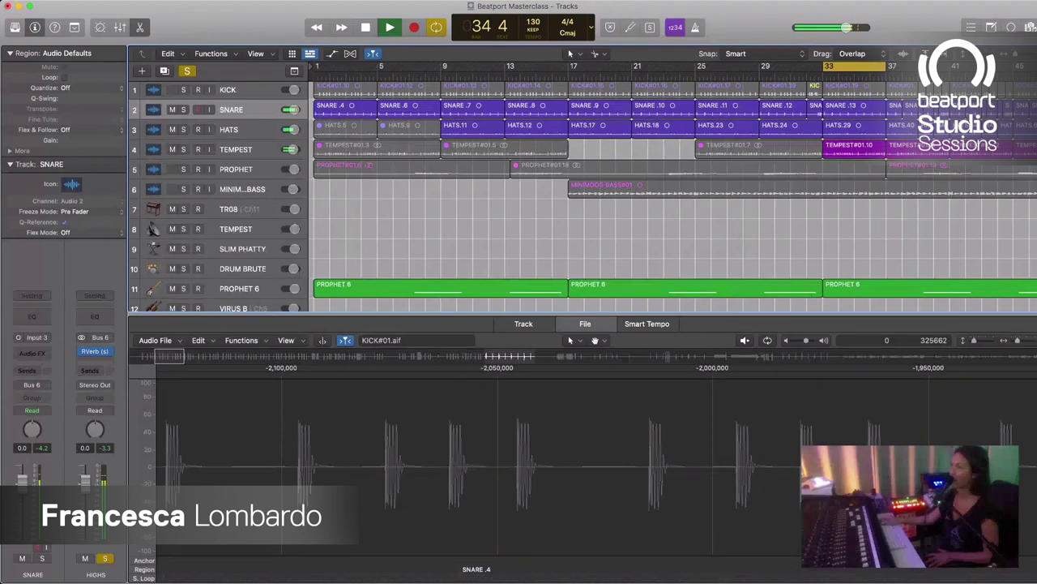
Step: Audition TEMPEST in solo with HATS and on its own, and lower the TEMPEST track's level to -3.9 dB
{"action": "left_click", "coordinate": [854, 151]}
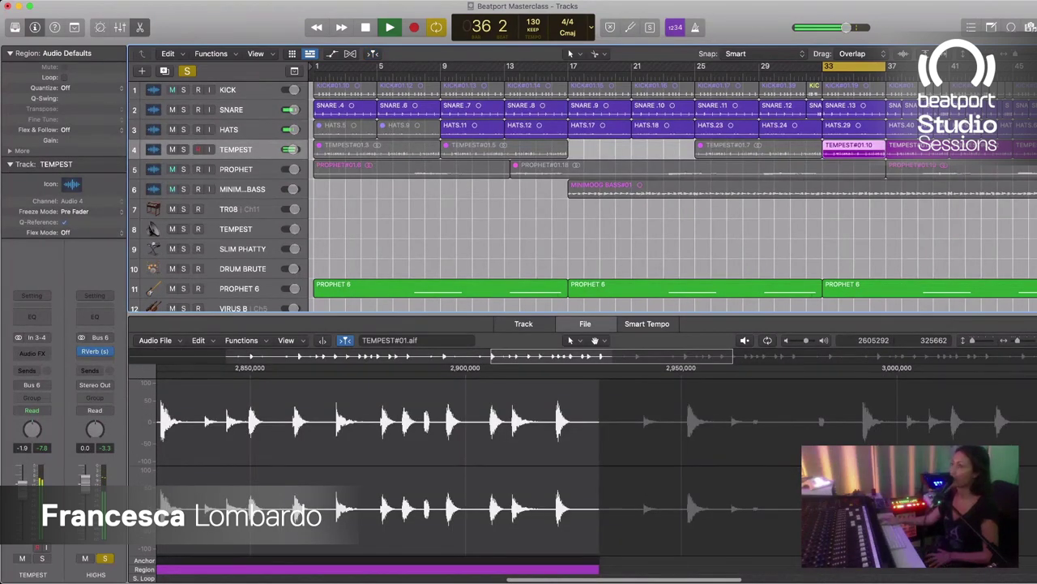
{"action": "key", "text": "s"}
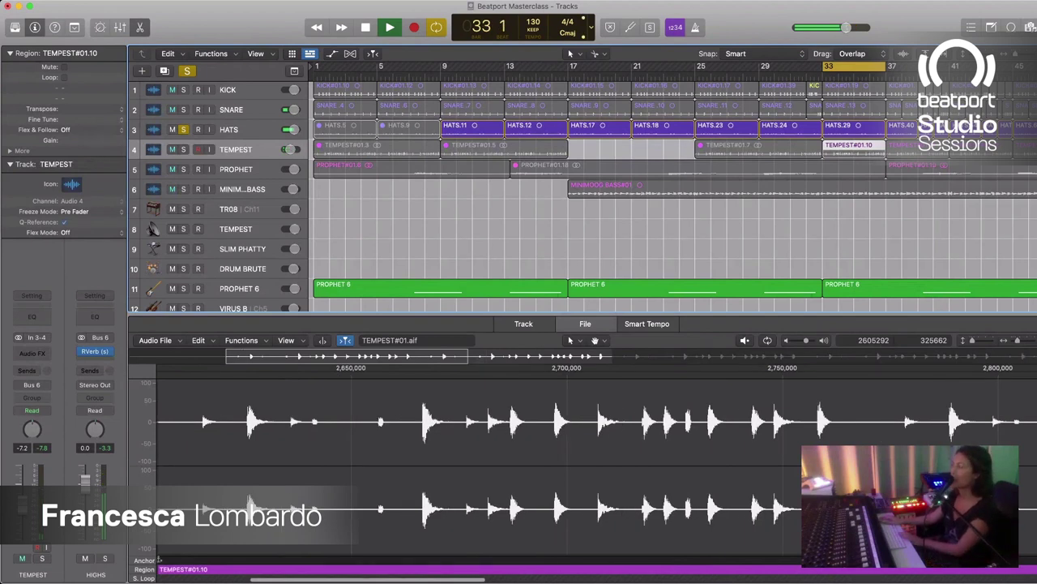
{"action": "key", "text": "s"}
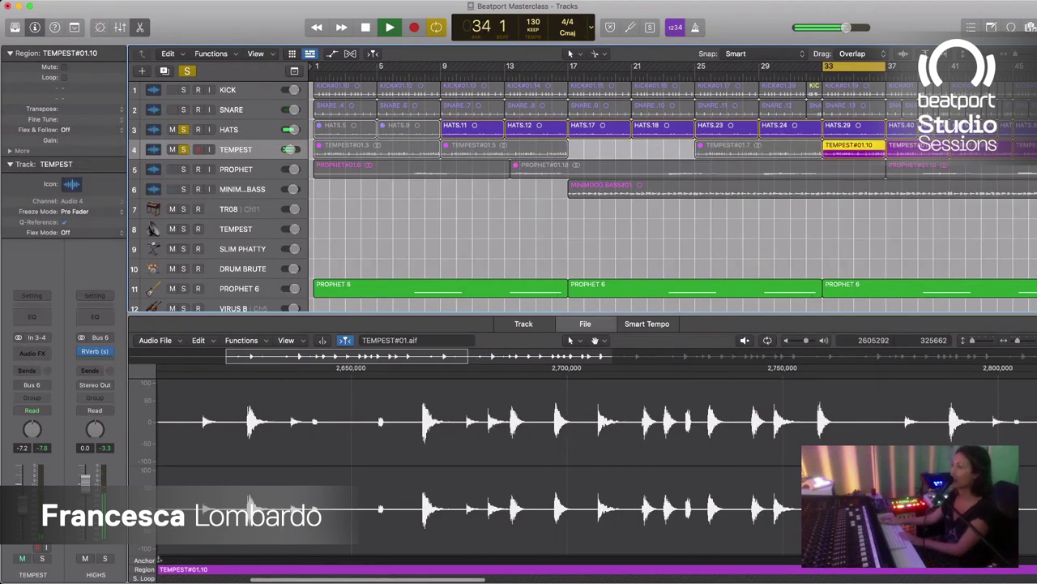
{"action": "key", "text": "s"}
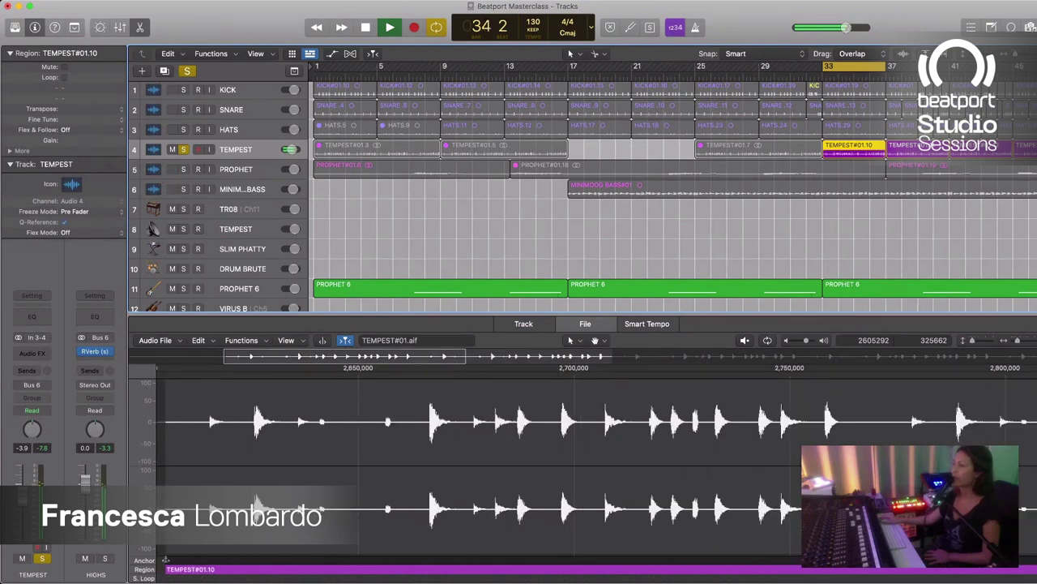
Step: Audition HATS in solo with and without TEMPEST, clear the solos to hear the full mix, and stop playback
{"action": "left_click", "coordinate": [183, 129]}
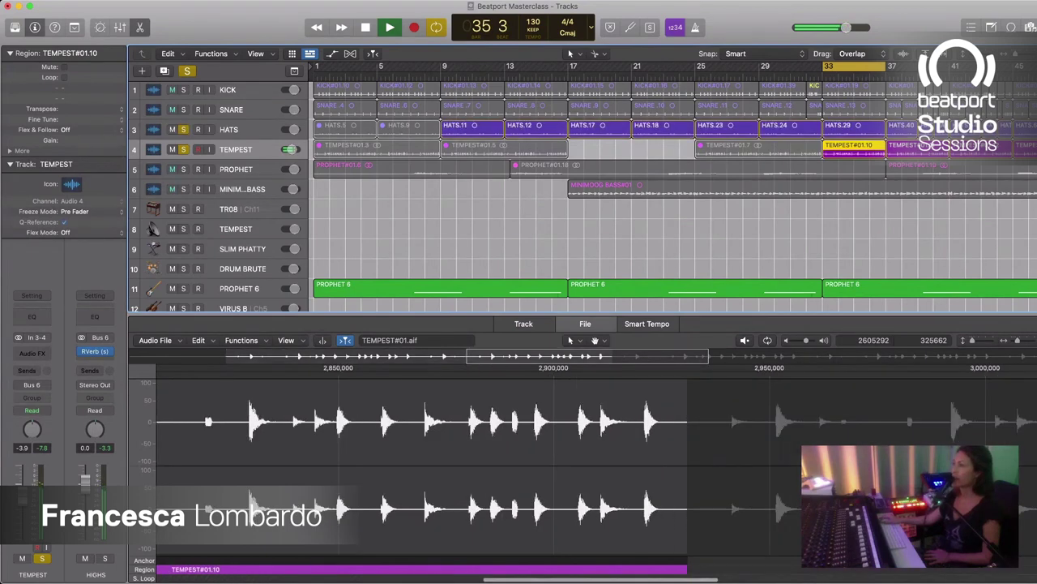
{"action": "left_click", "coordinate": [241, 128]}
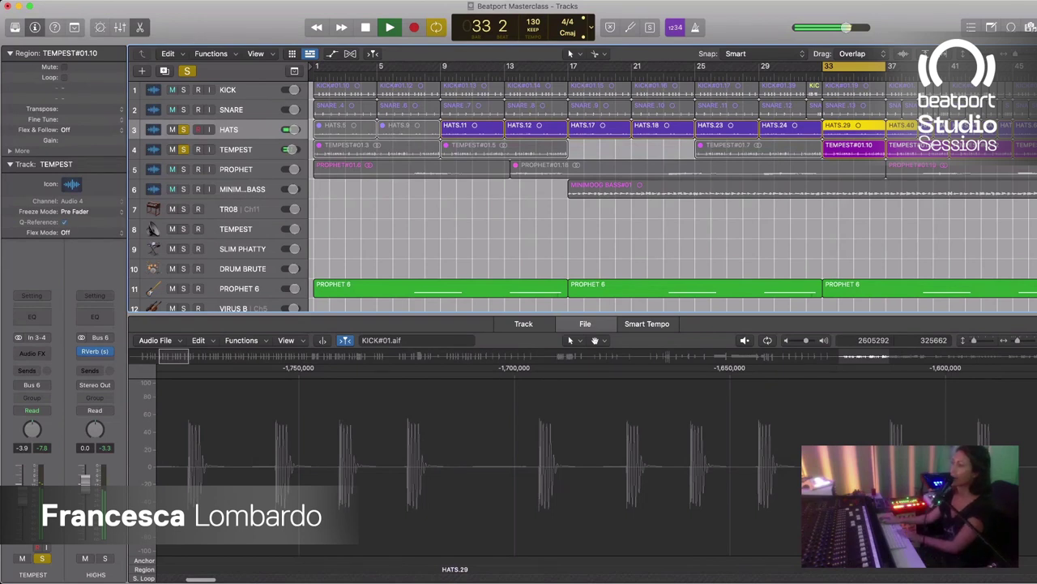
{"action": "left_click", "coordinate": [184, 149]}
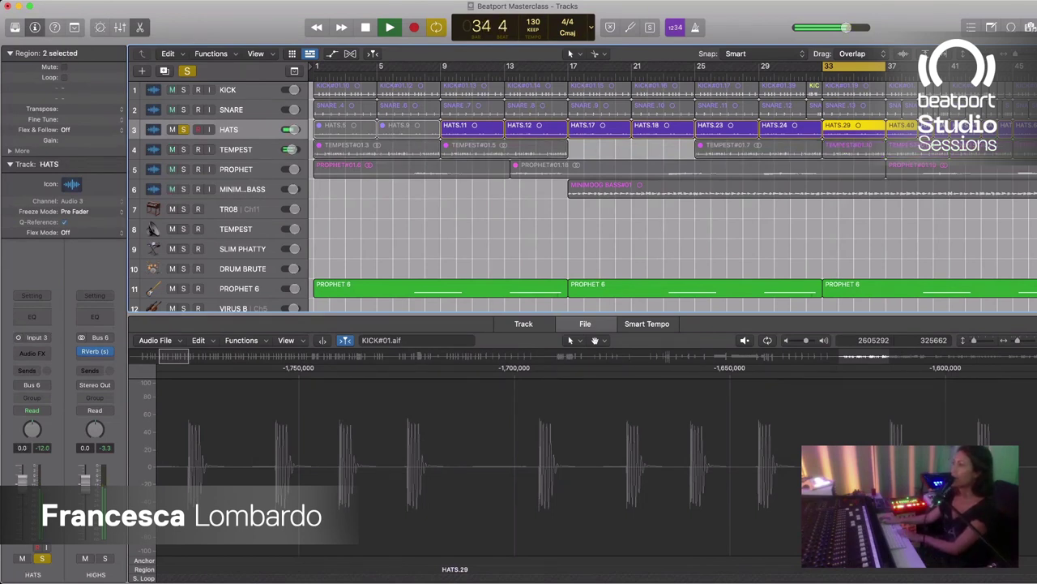
{"action": "key", "text": "s"}
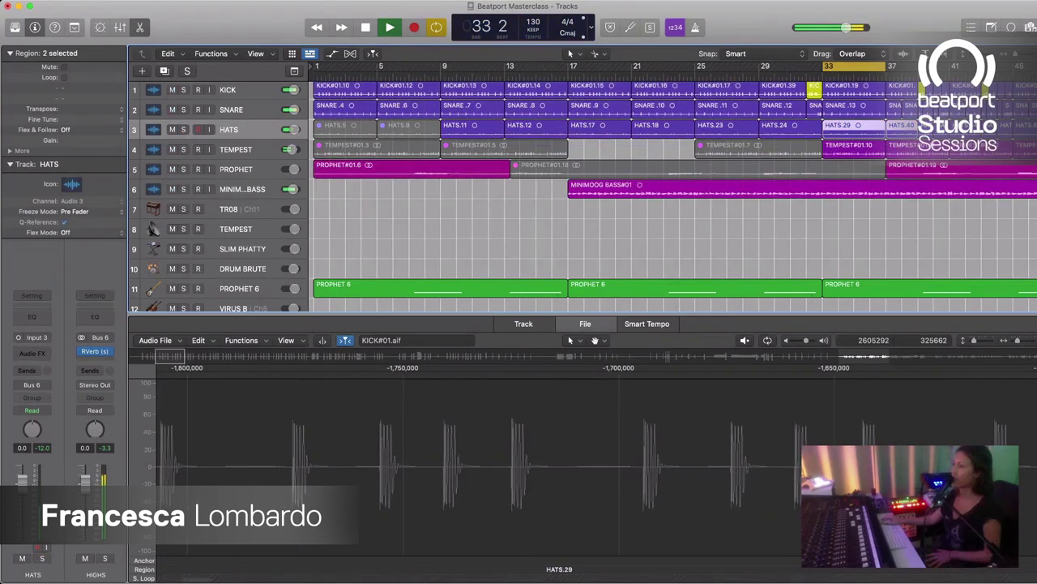
{"action": "key", "text": "space"}
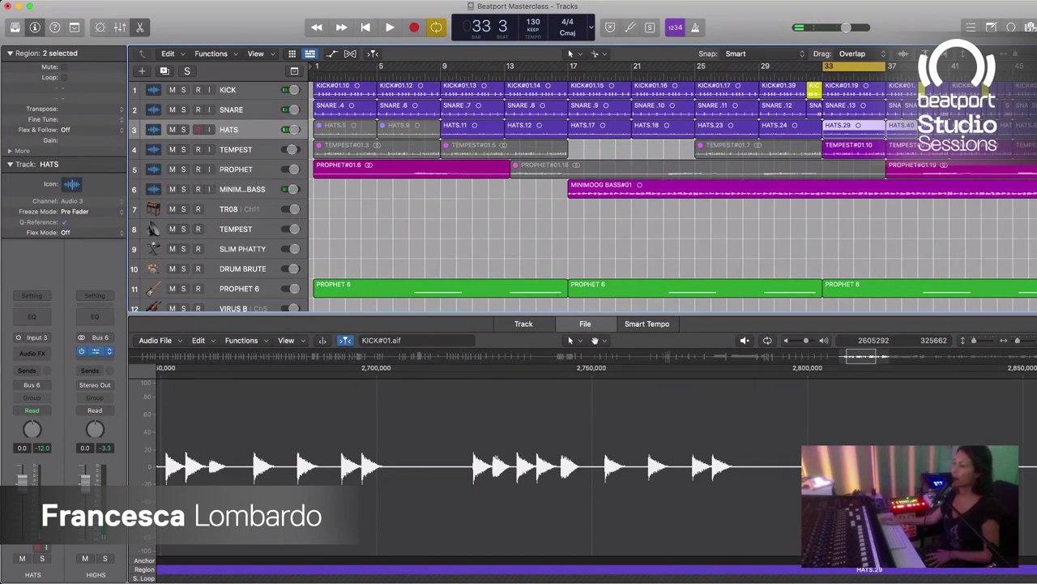
Step: Solo the TEMPEST track and play the cycled bars from 33 to audition it
{"action": "key", "text": "Down"}
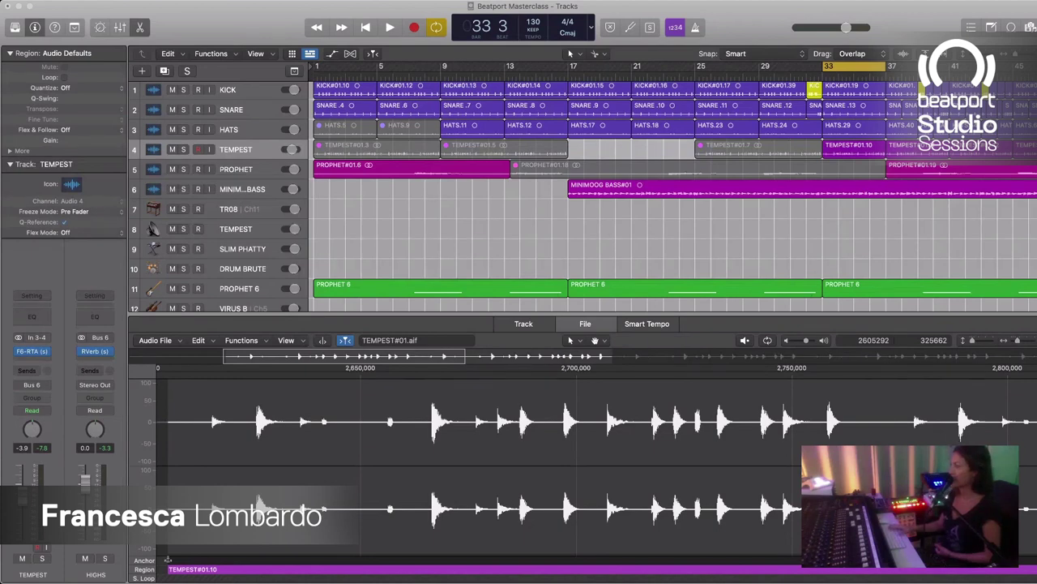
{"action": "key", "text": "s"}
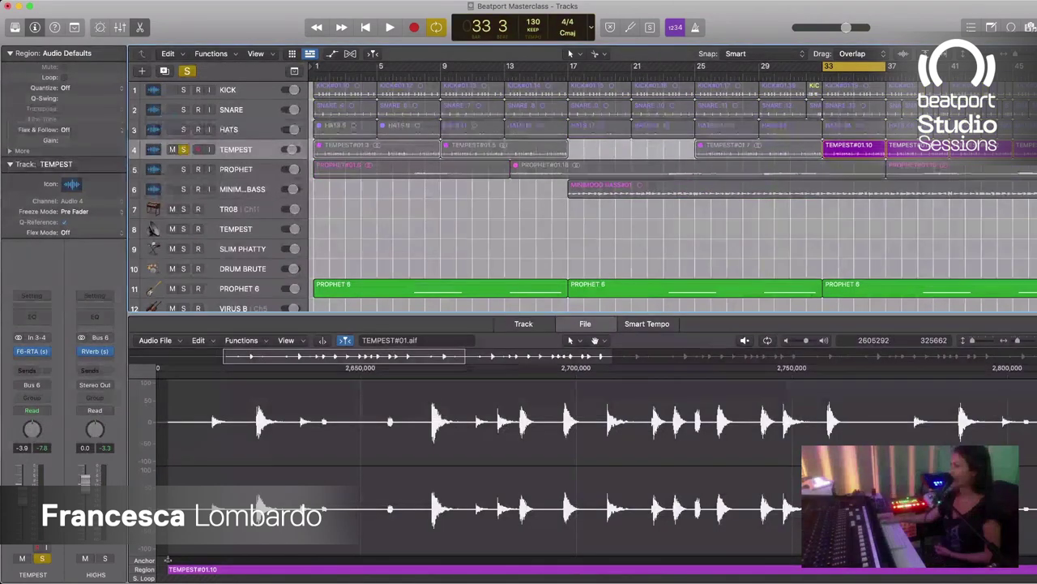
{"action": "key", "text": "space"}
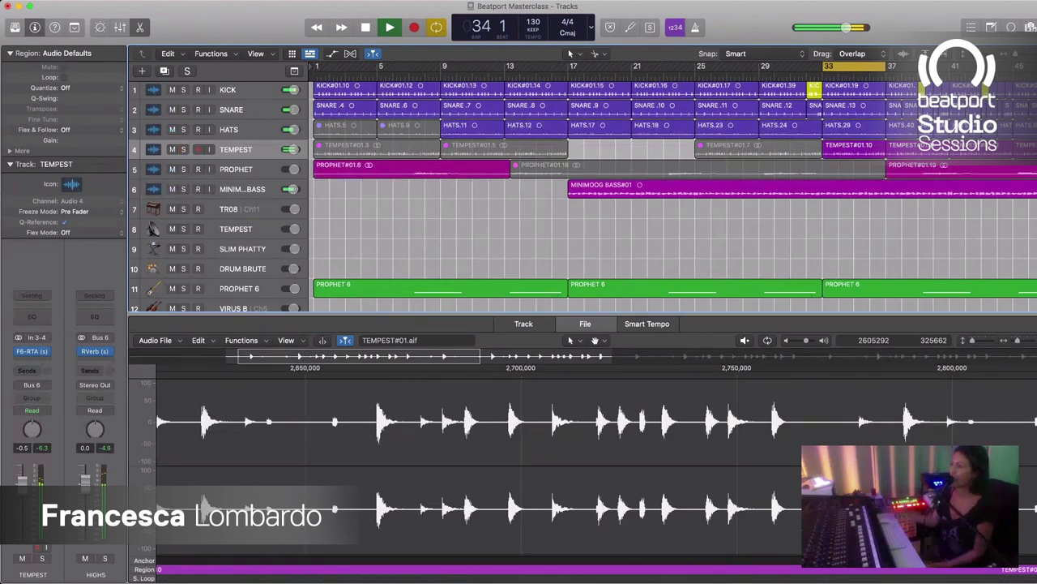
{"action": "key", "text": "space"}
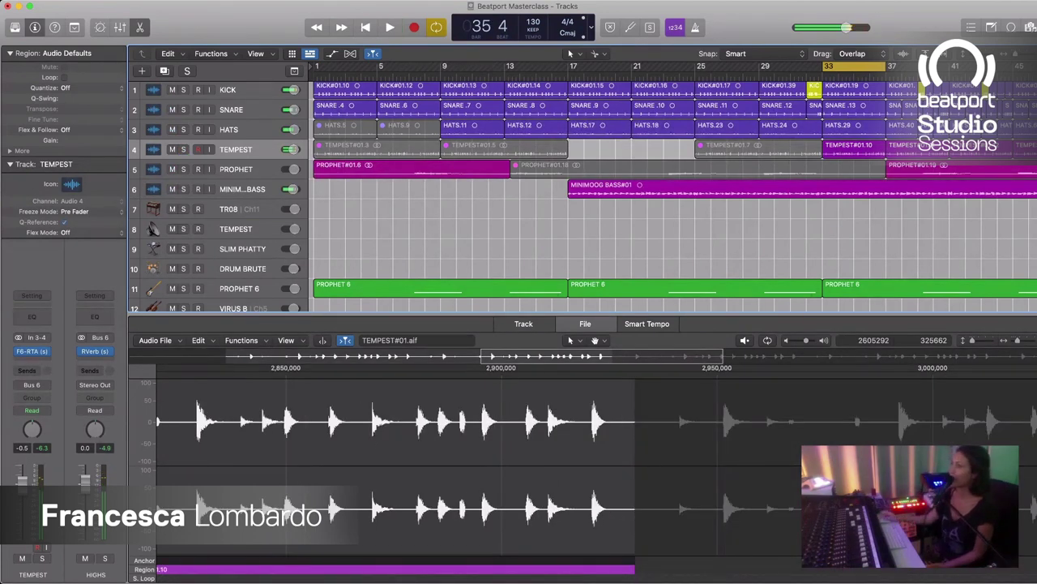
Step: Solo the SNARE track, select it and play the cycled bars to hear it
{"action": "left_click", "coordinate": [183, 109]}
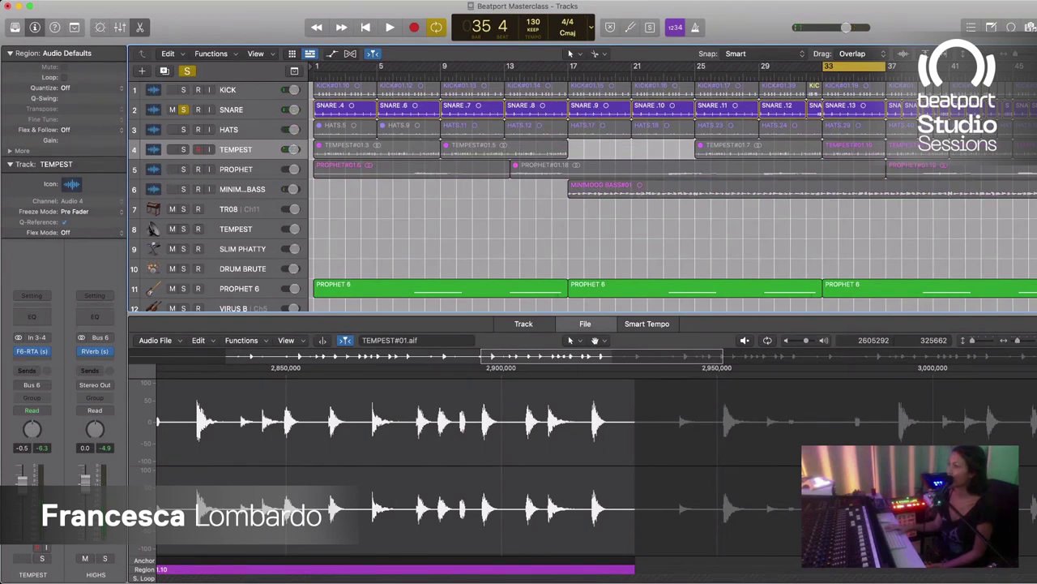
{"action": "left_click", "coordinate": [236, 109]}
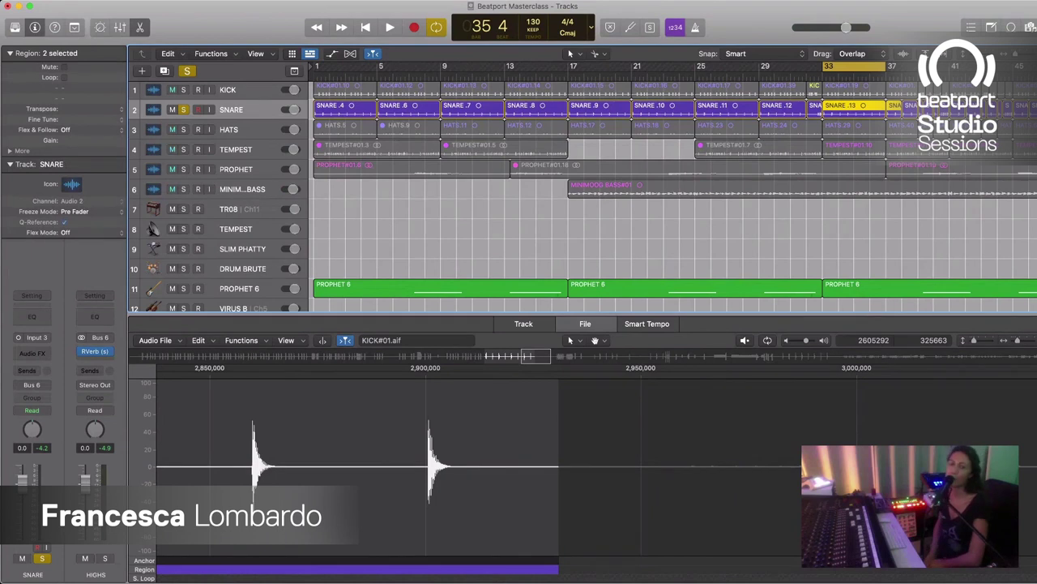
{"action": "key", "text": "space"}
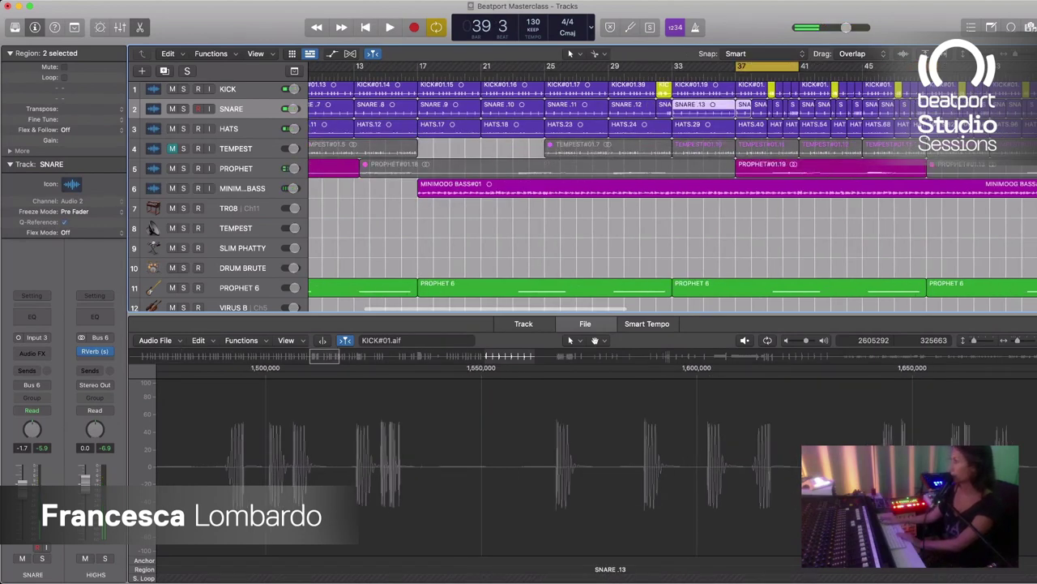
{"action": "left_click", "coordinate": [830, 168]}
{"action": "key", "text": "Delete"}
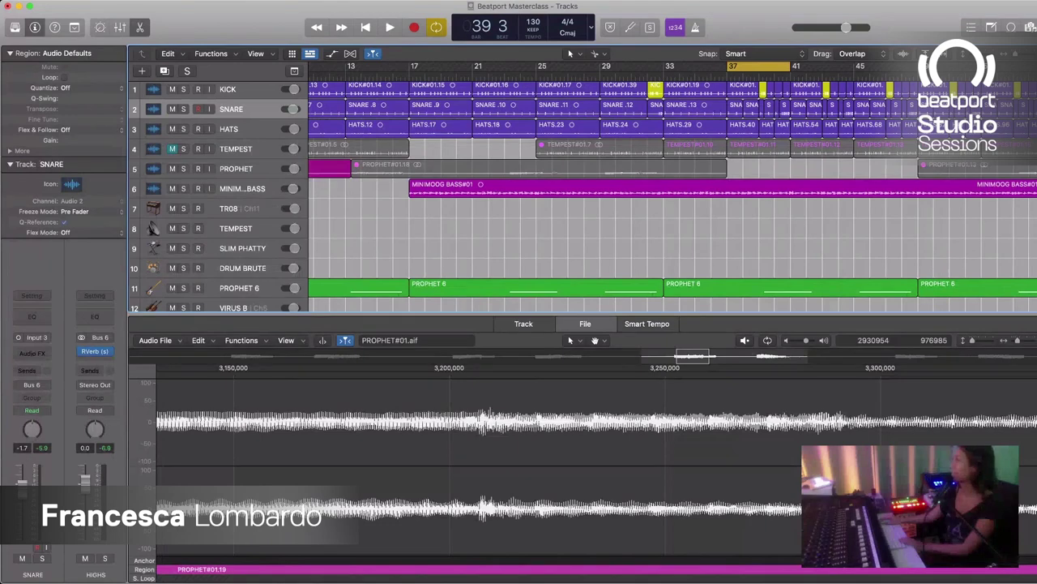
{"action": "scroll", "coordinate": [671, 186], "scroll_direction": "left", "scroll_amount": 1}
{"action": "scroll", "coordinate": [672, 187], "scroll_direction": "up", "scroll_amount": 1}
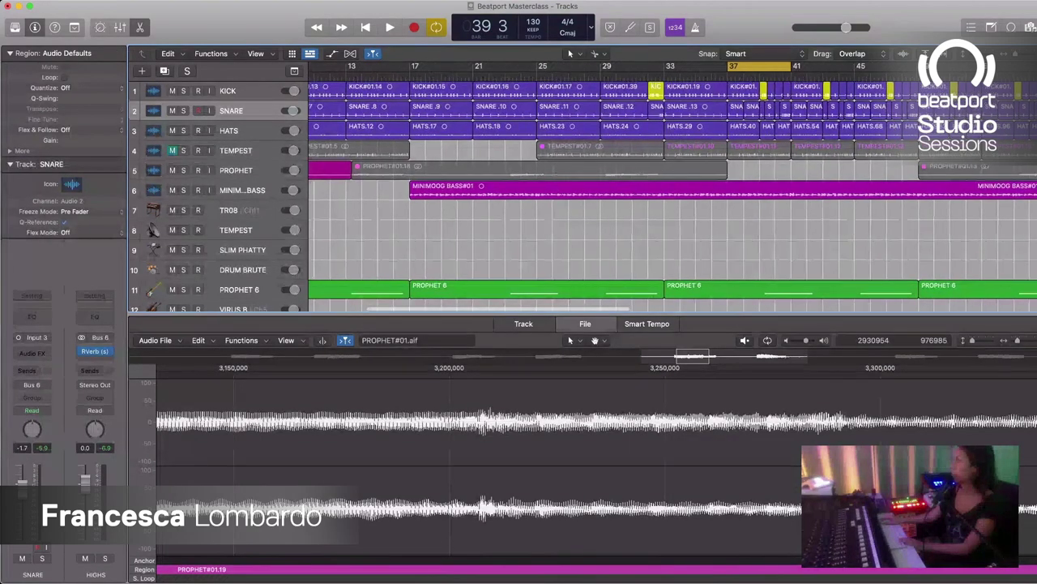
{"action": "scroll", "coordinate": [672, 186], "scroll_direction": "left", "scroll_amount": 1}
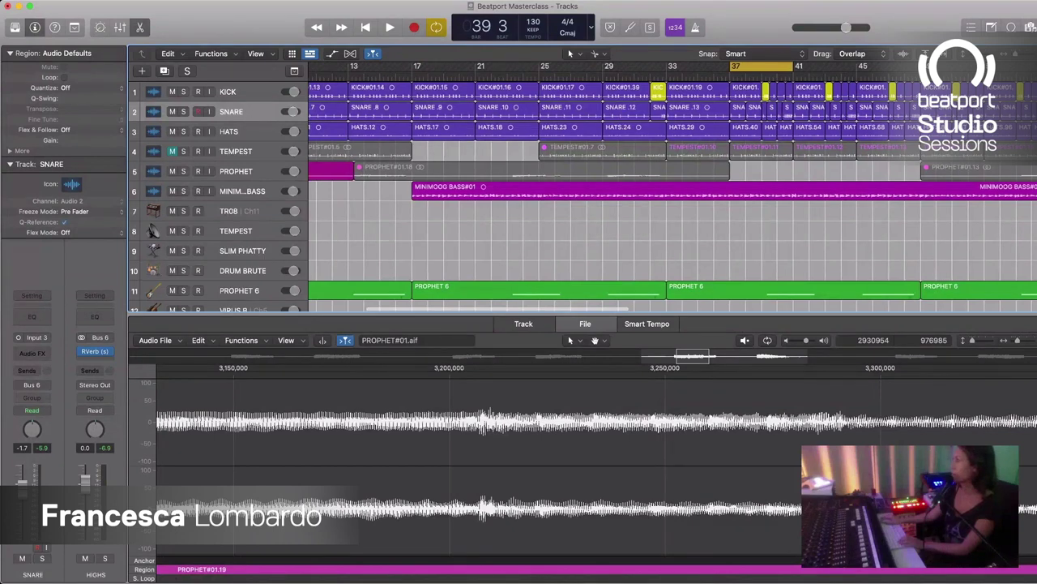
{"action": "key", "text": "super+v"}
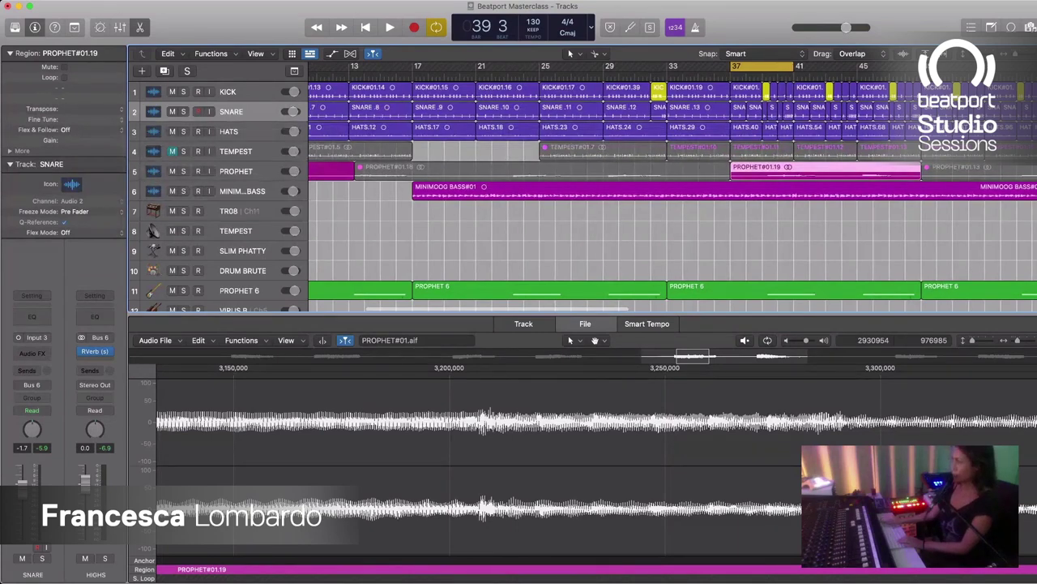
Step: Split the muted PROPHET region that starts at bar 13 at bar 21, and delete the PROPHET region at bar 37
{"action": "key", "text": "Left"}
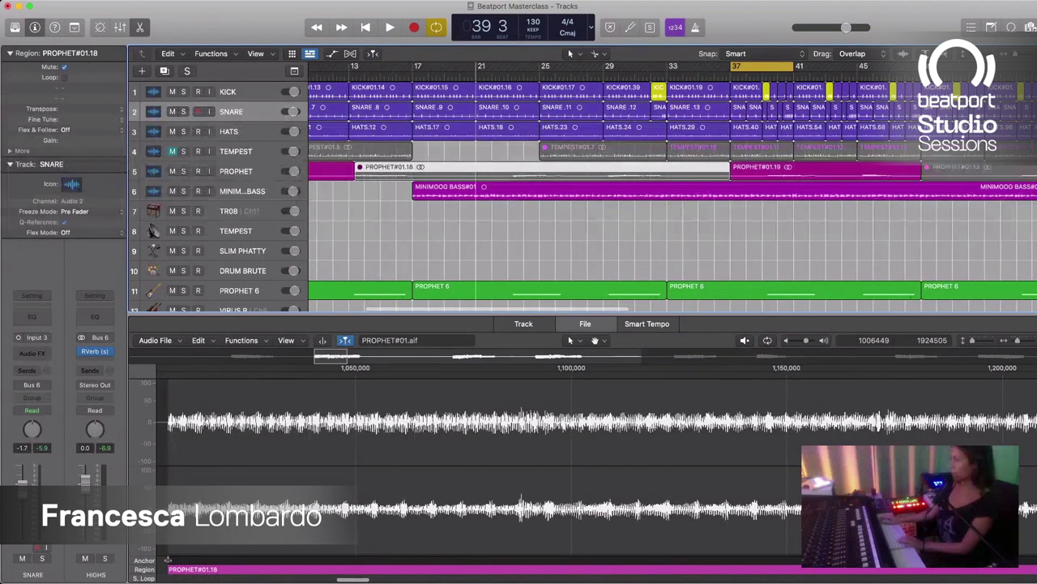
{"action": "key", "text": "super+t"}
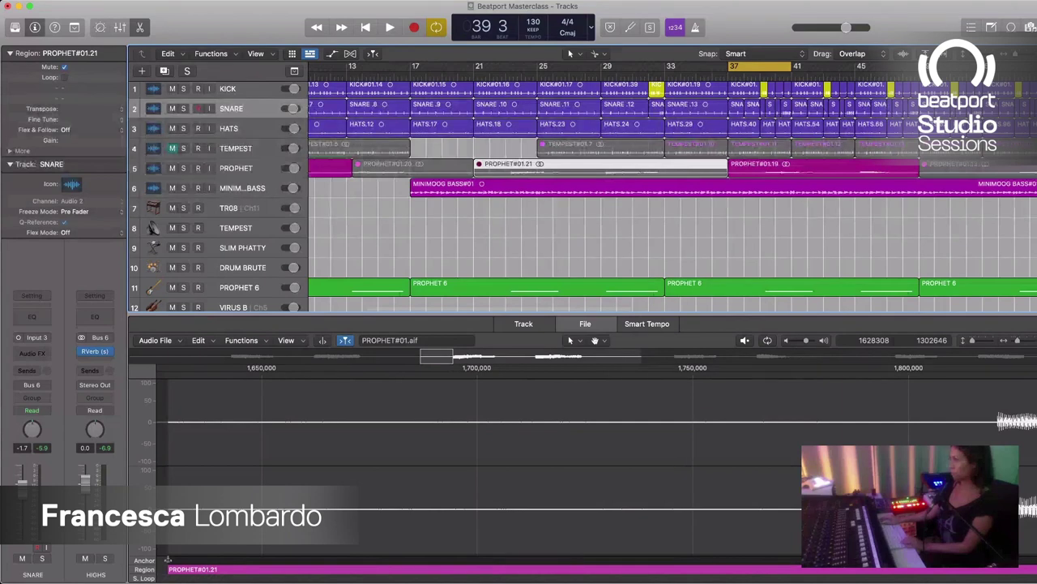
{"action": "key", "text": "Right"}
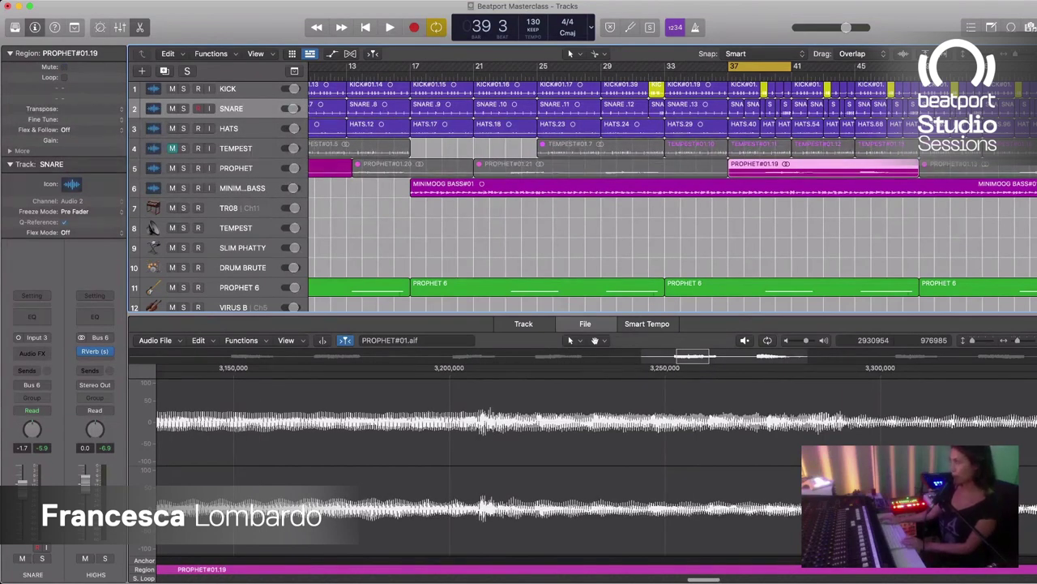
{"action": "key", "text": "Delete"}
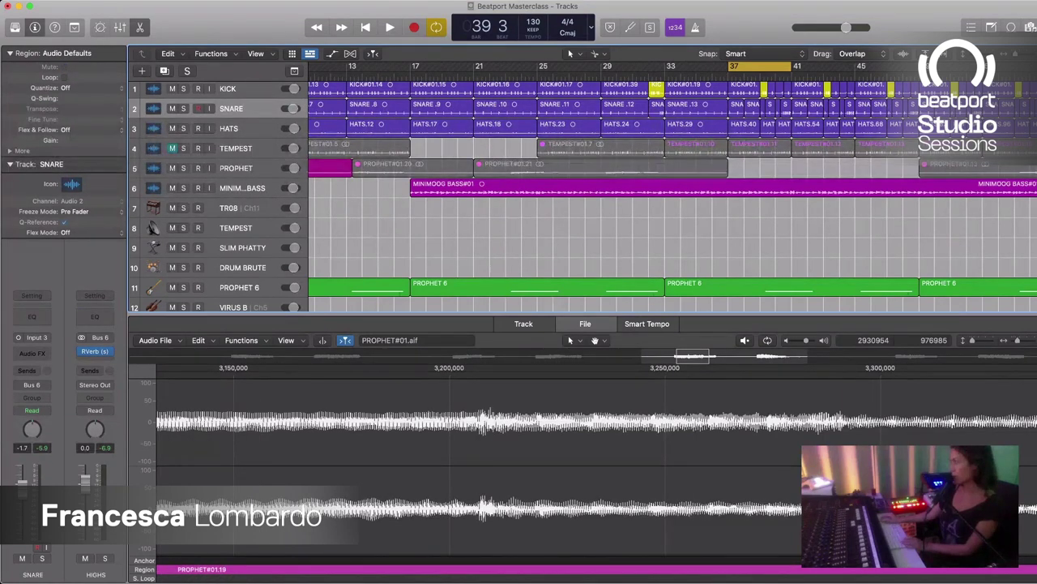
Step: Copy the muted PROPHET region from bar 21 to bar 37, unmute the copy and play it in the mix
{"action": "left_click", "coordinate": [600, 168]}
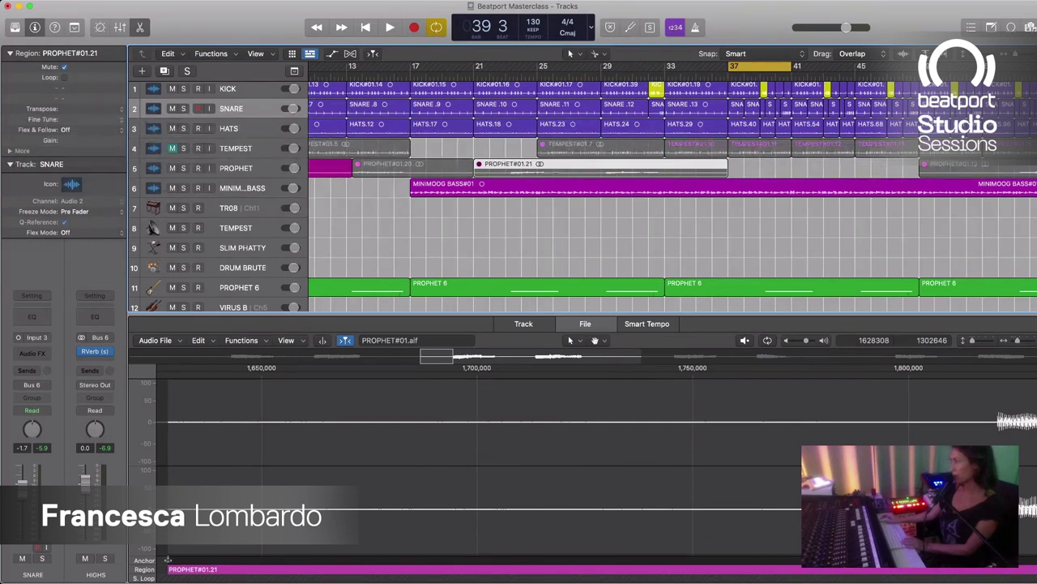
{"action": "left_click_drag", "start_coordinate": [600, 168], "coordinate": [862, 168]}
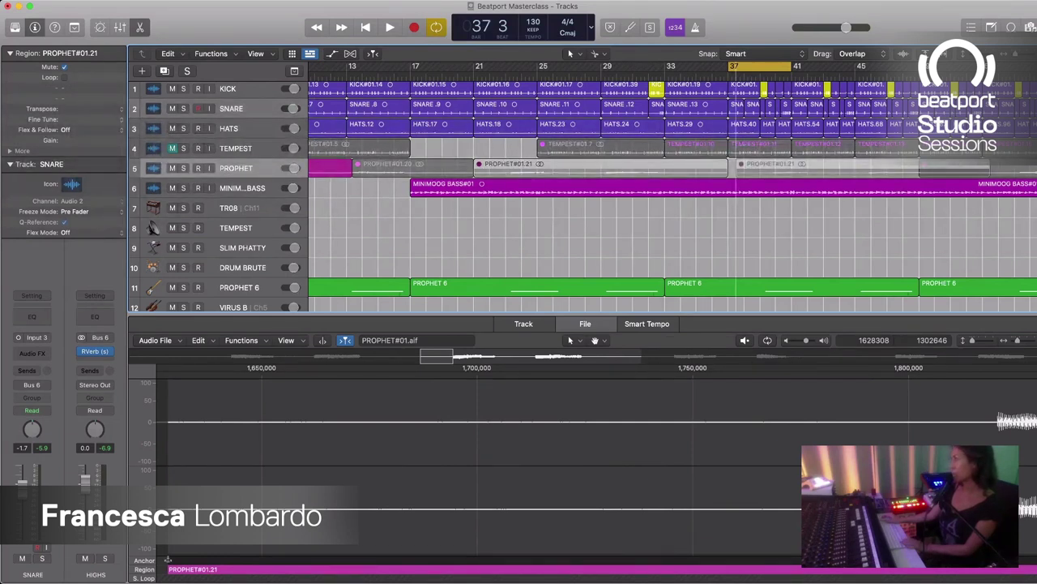
{"action": "left_click_drag", "start_coordinate": [862, 168], "coordinate": [854, 168]}
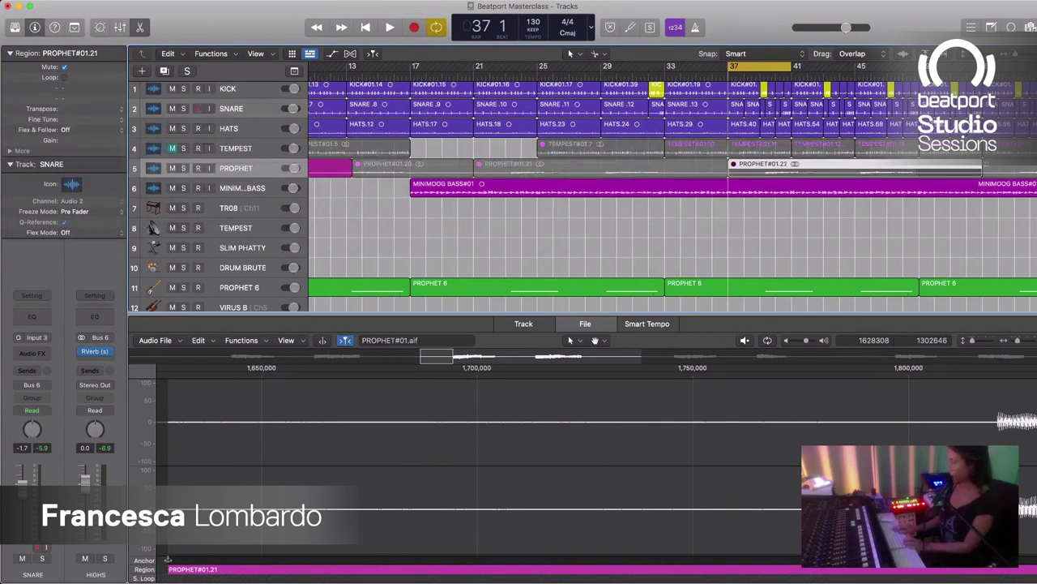
{"action": "key", "text": "super+z"}
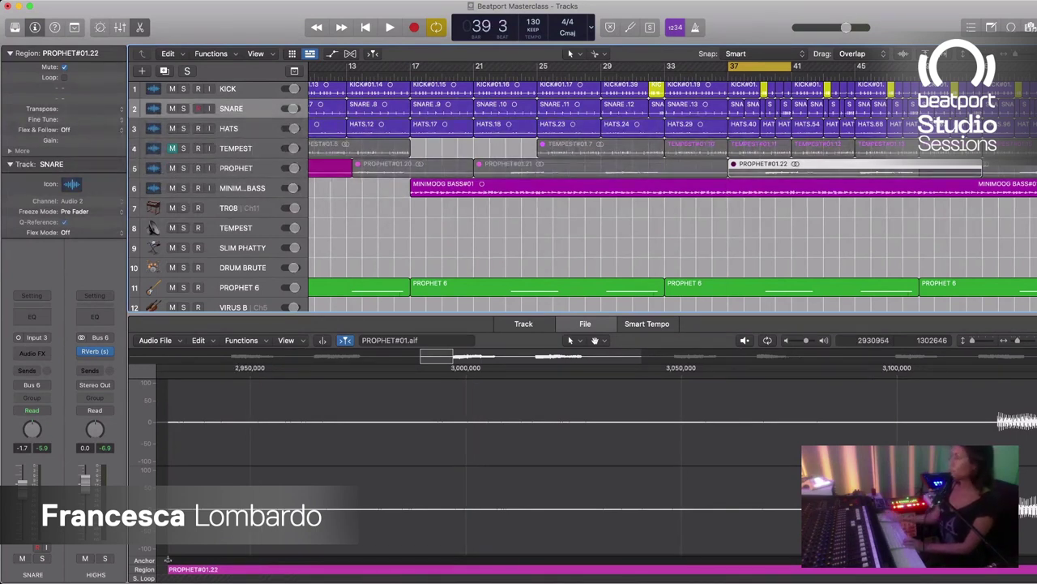
{"action": "key", "text": "super+z"}
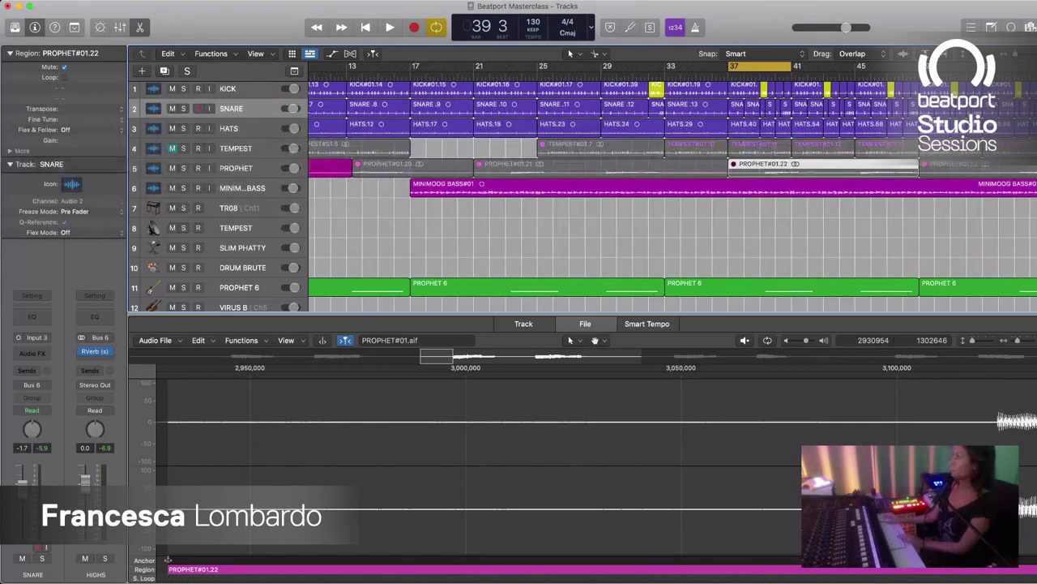
{"action": "scroll", "coordinate": [596, 466], "scroll_direction": "right", "scroll_amount": 10}
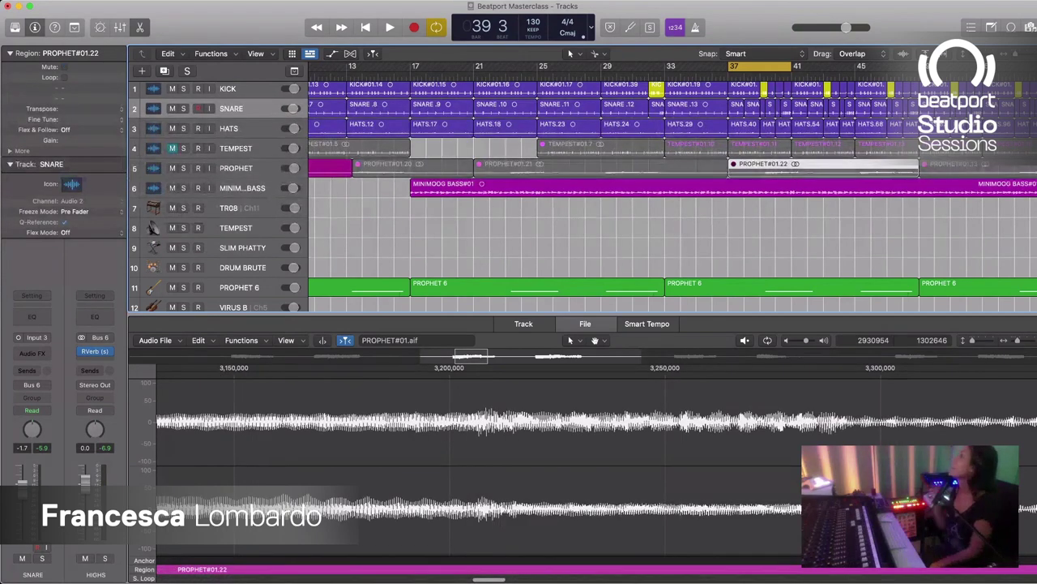
{"action": "key", "text": "ctrl+m"}
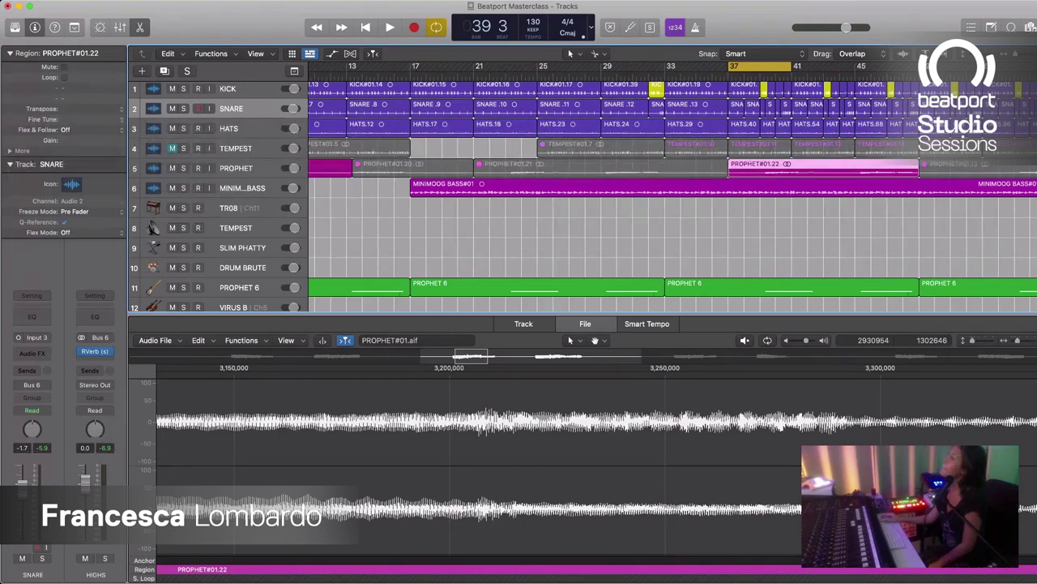
{"action": "key", "text": "space"}
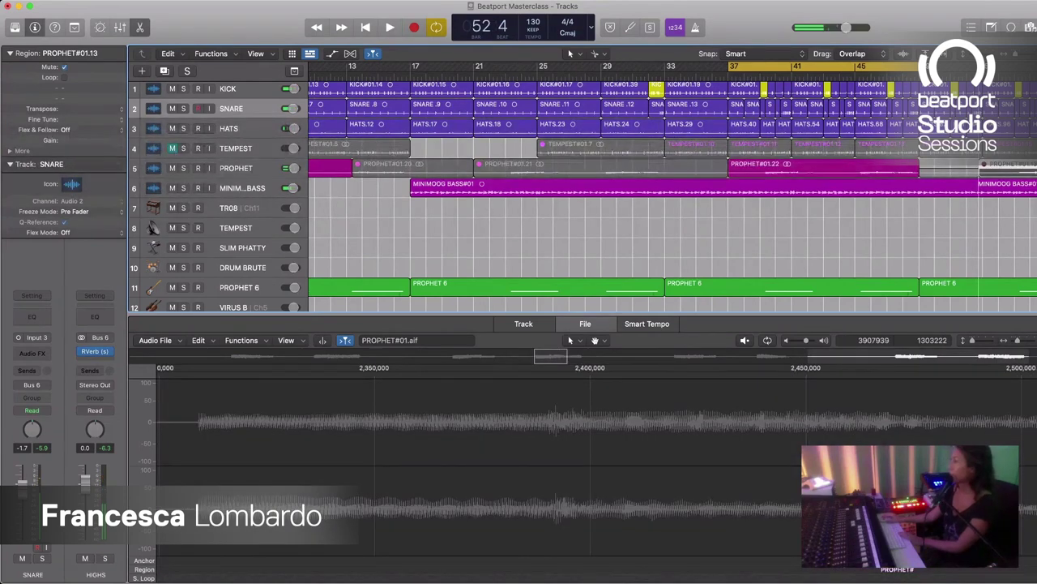
{"action": "key", "text": "space"}
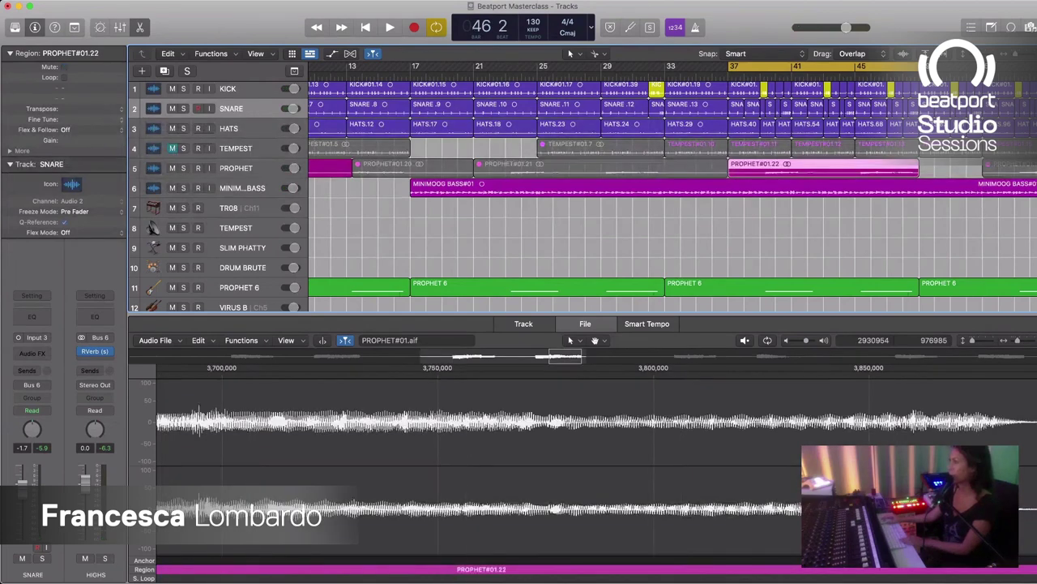
Step: Split the first PROPHET region at bar 5 and unmute the PROPHET region starting at bar 13
{"action": "scroll", "coordinate": [614, 187], "scroll_direction": "left", "scroll_amount": 5}
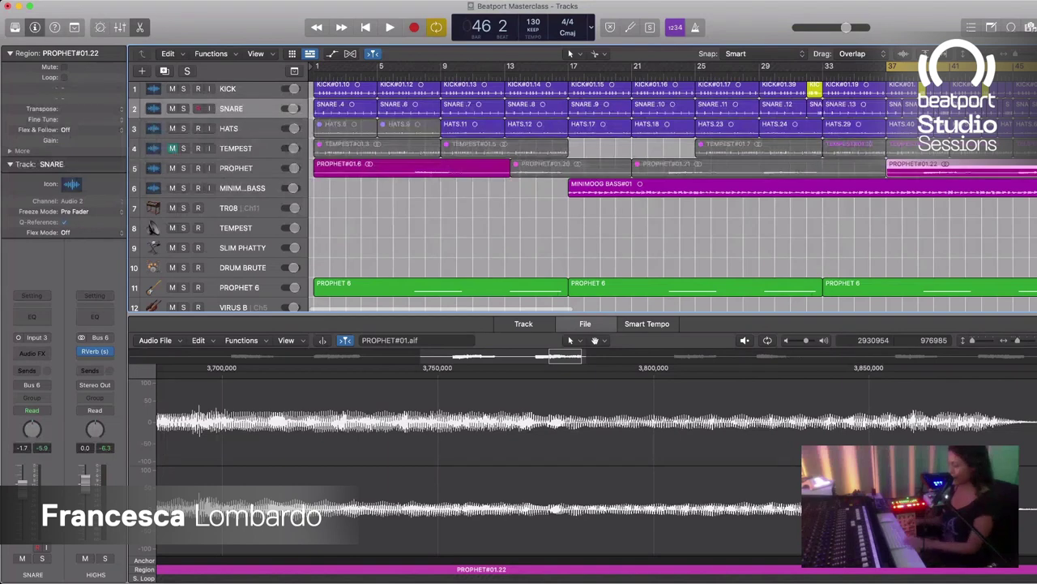
{"action": "left_click", "coordinate": [377, 168]}
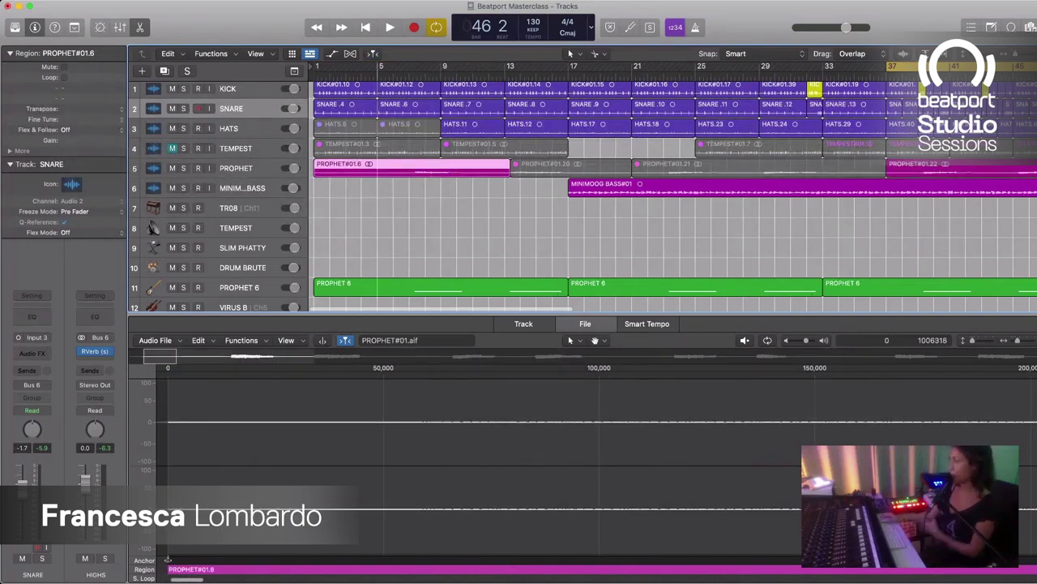
{"action": "left_click", "coordinate": [378, 168], "text": "super"}
{"action": "key", "text": "Right"}
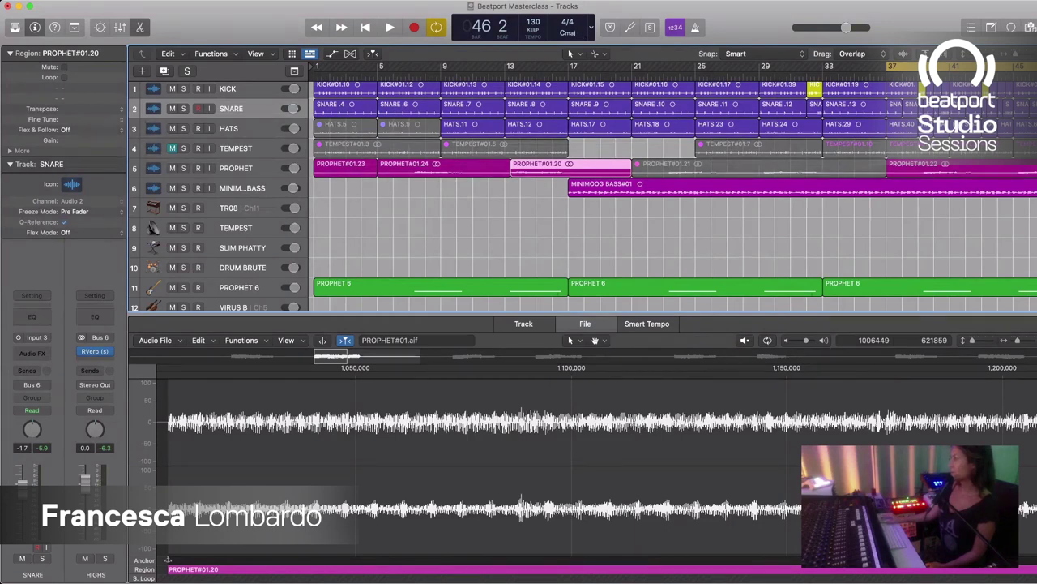
Step: Move the PROPHET region at bar 37 to bar 64, beat 4, and mute it
{"action": "key", "text": "Right"}
{"action": "key", "text": "Right"}
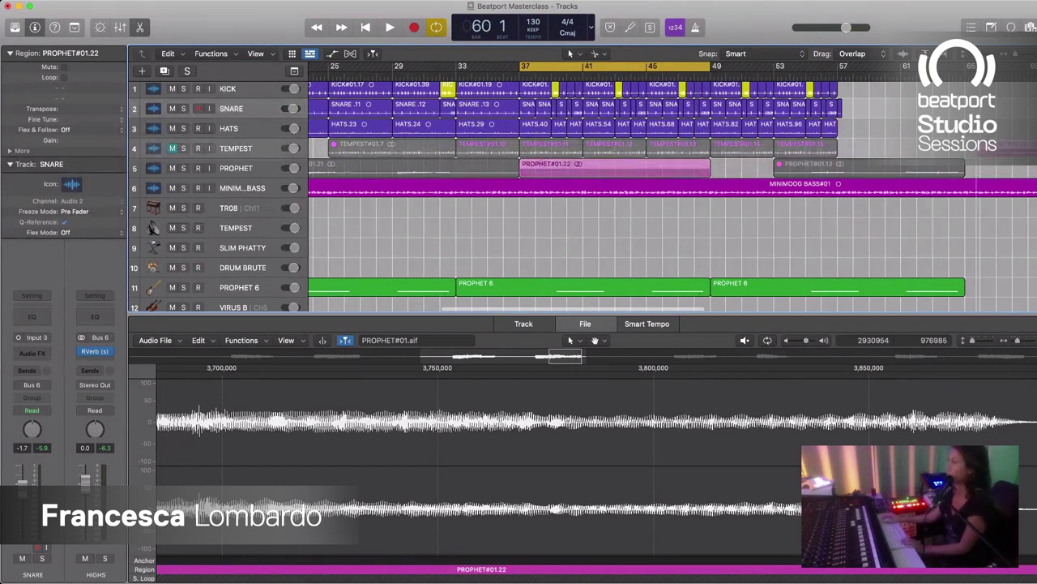
{"action": "left_click_drag", "start_coordinate": [979, 149], "coordinate": [962, 168]}
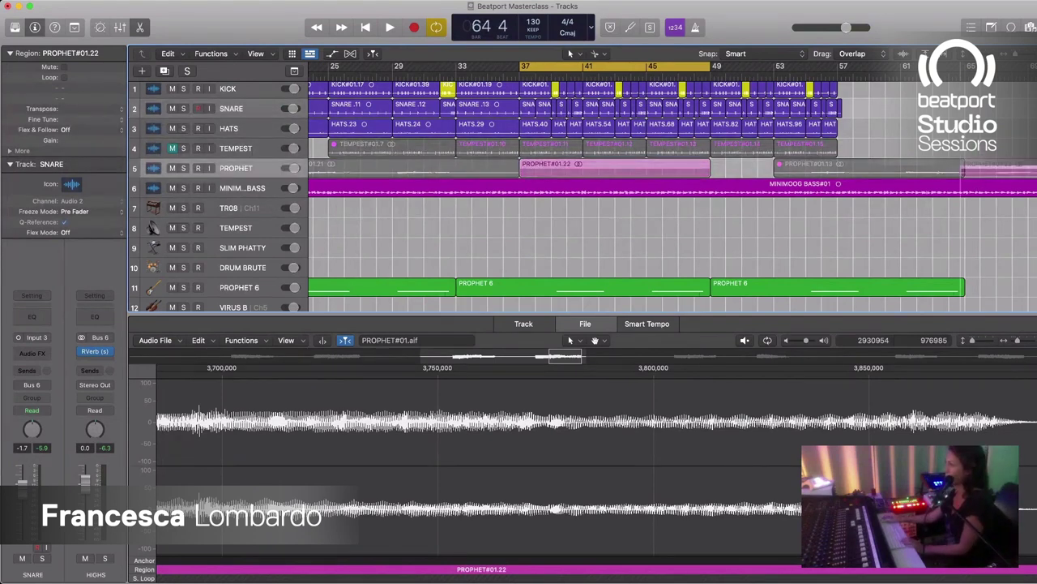
{"action": "key", "text": "ctrl+m"}
Step: Copy the two PROPHET regions starting at bars 5 and 13 so that the copies begin at bar 37
{"action": "scroll", "coordinate": [962, 170], "scroll_direction": "left", "scroll_amount": 5}
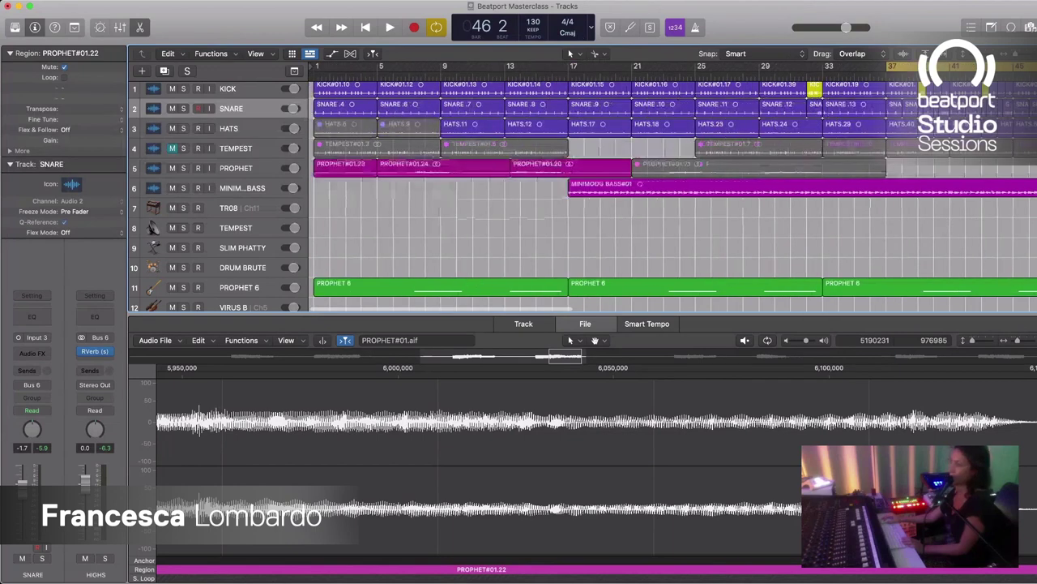
{"action": "left_click_drag", "start_coordinate": [428, 179], "coordinate": [535, 168]}
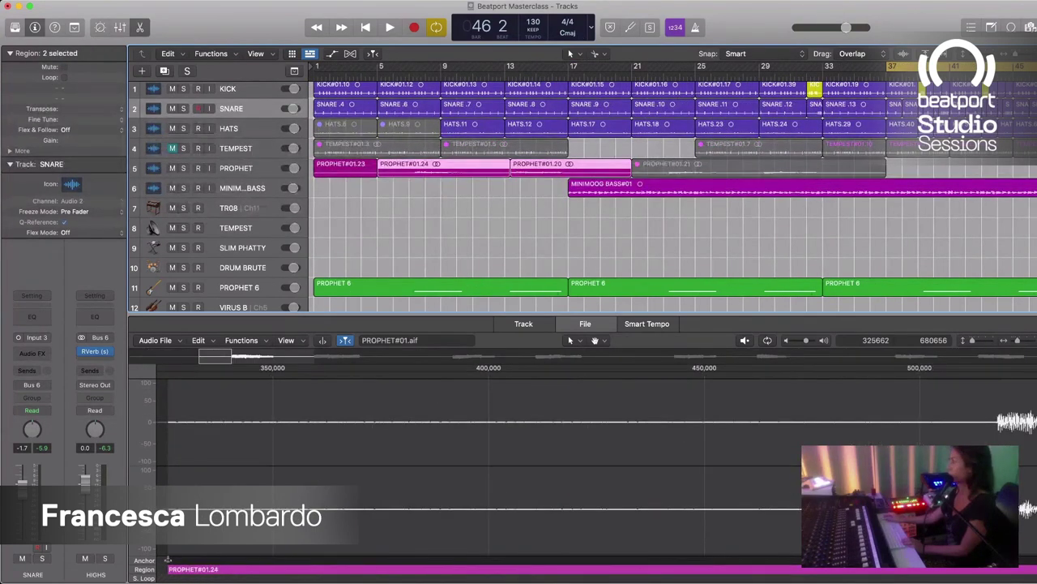
{"action": "left_click_drag", "start_coordinate": [447, 168], "coordinate": [957, 168]}
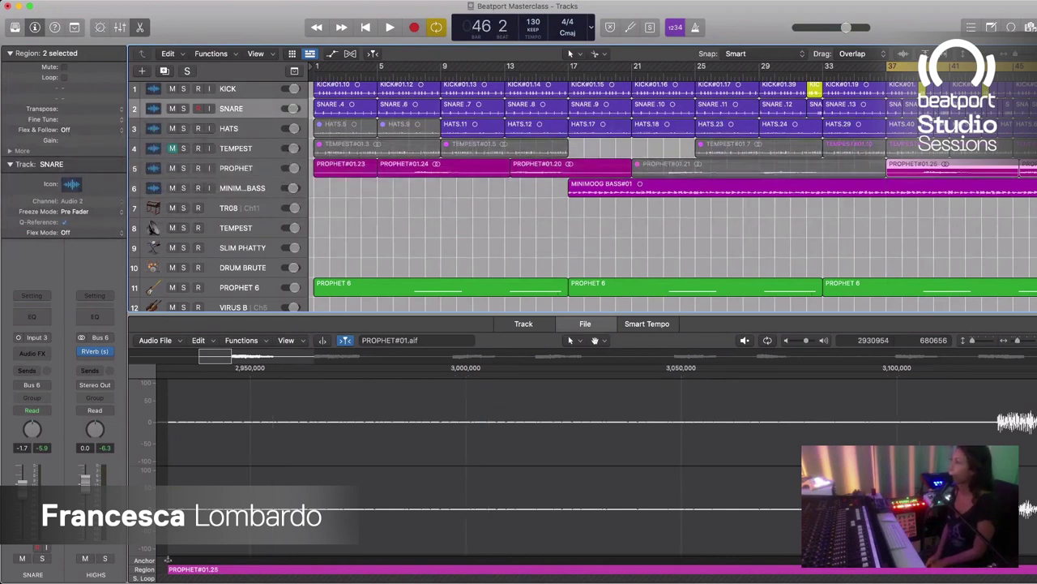
Step: Play the cycled section from bar 37 with the copied PROPHET regions, stop playback, and select the PROPHET track followed by SNARE
{"action": "key", "text": "space"}
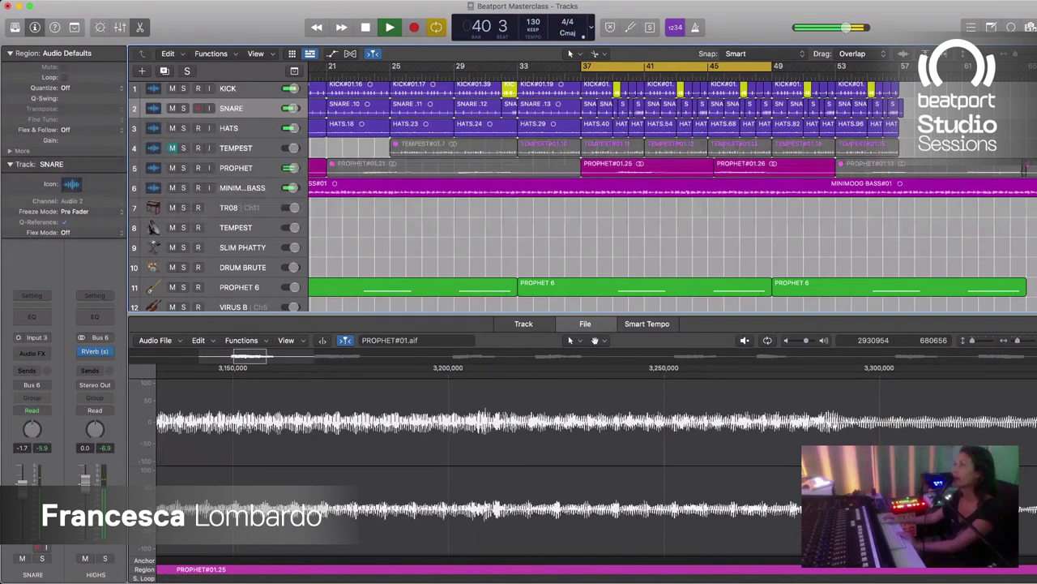
{"action": "key", "text": "space"}
{"action": "left_click", "coordinate": [240, 167]}
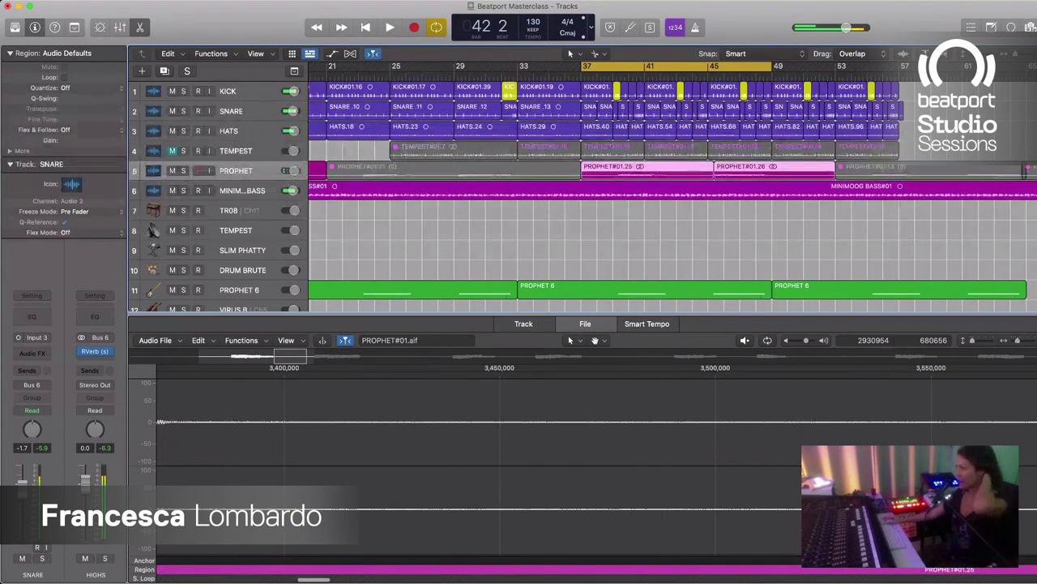
{"action": "left_click", "coordinate": [243, 111]}
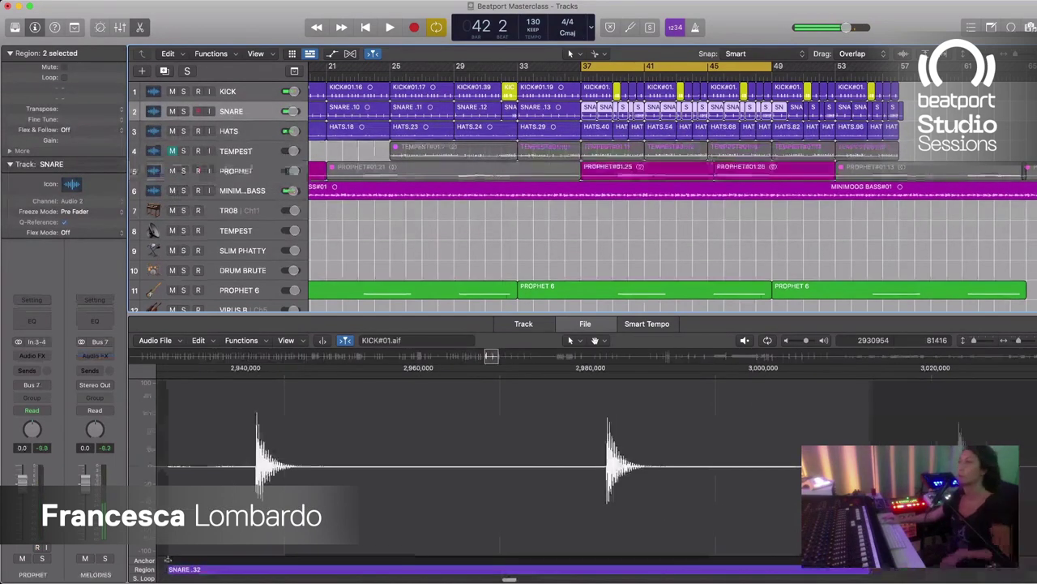
Step: Unmute the TEMPEST track, audition the cycled section, and insert the C4 plug-in ahead of RVerb on the HIGHS bus
{"action": "key", "text": "ctrl+m"}
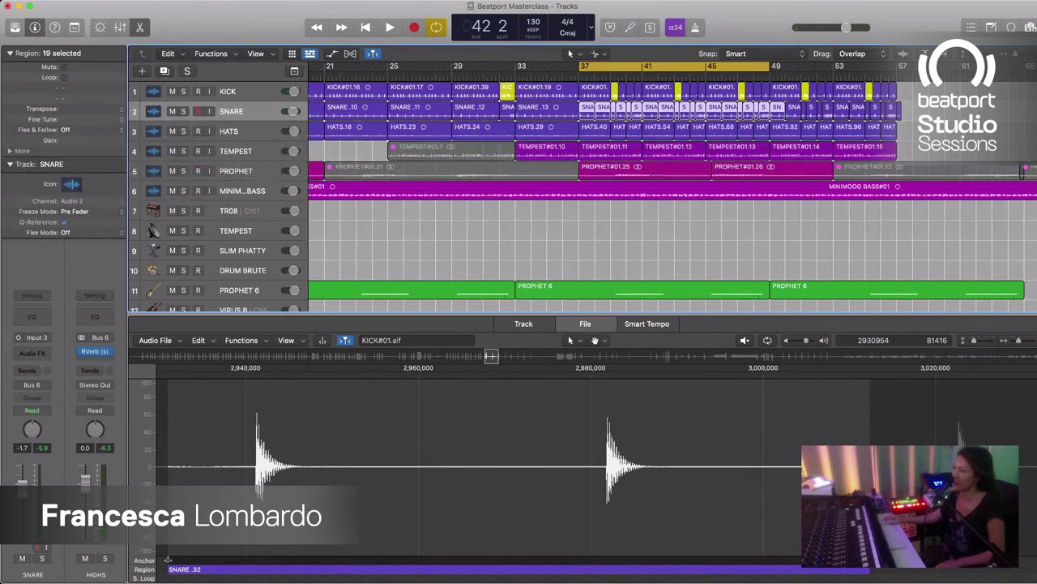
{"action": "mouse_move", "coordinate": [95, 351]}
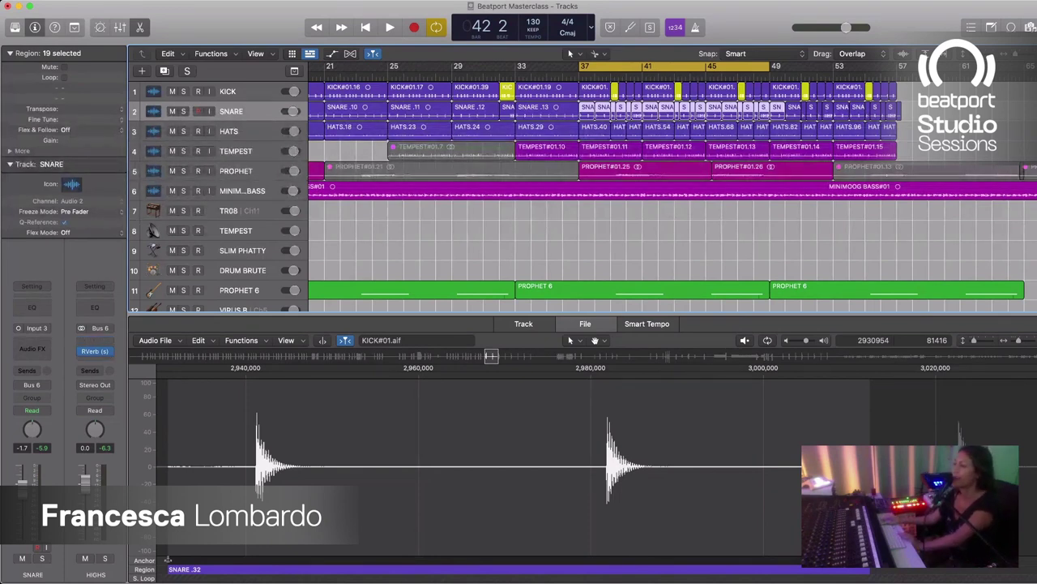
{"action": "key", "text": "space"}
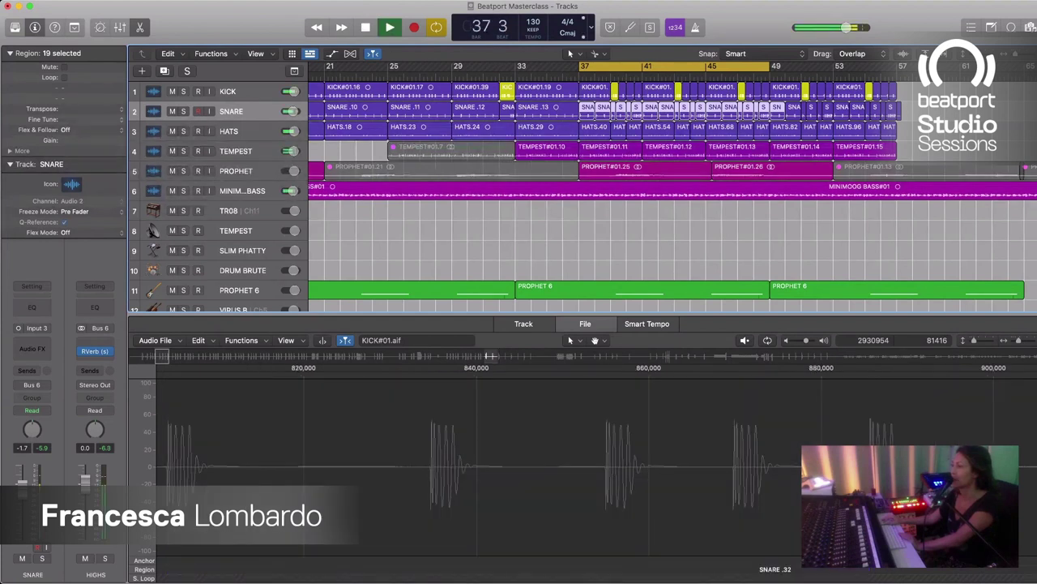
{"action": "key", "text": "space"}
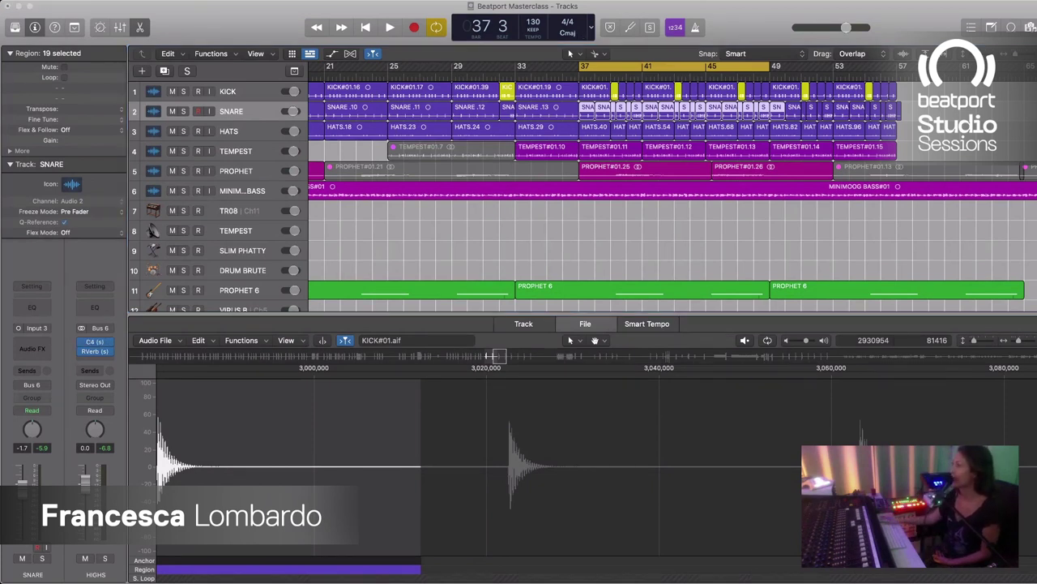
Step: Audition the cycled section with C4 and lower the HIGHS bus level to -0.8 dB
{"action": "key", "text": "space"}
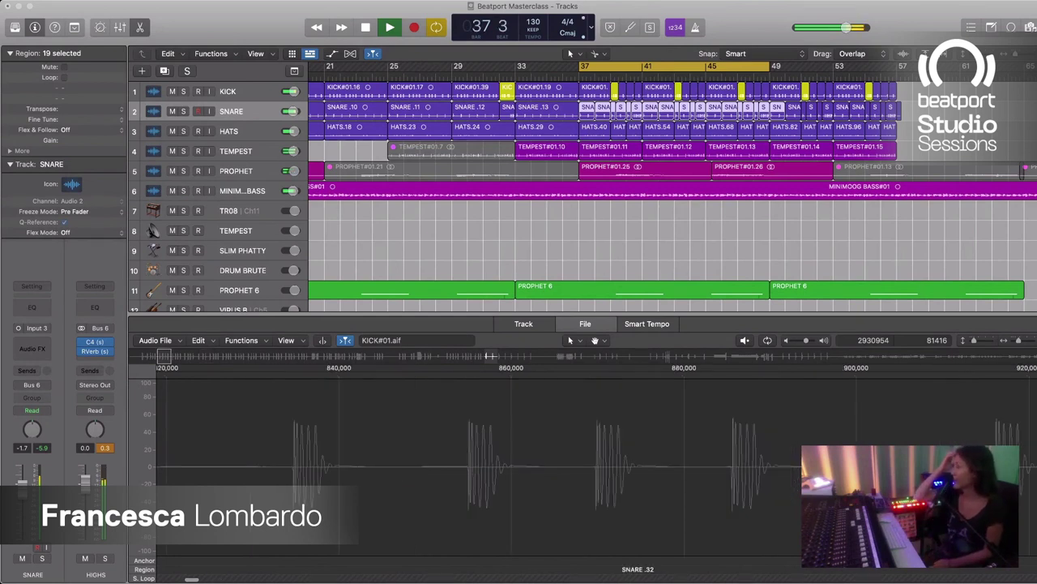
{"action": "key", "text": "space"}
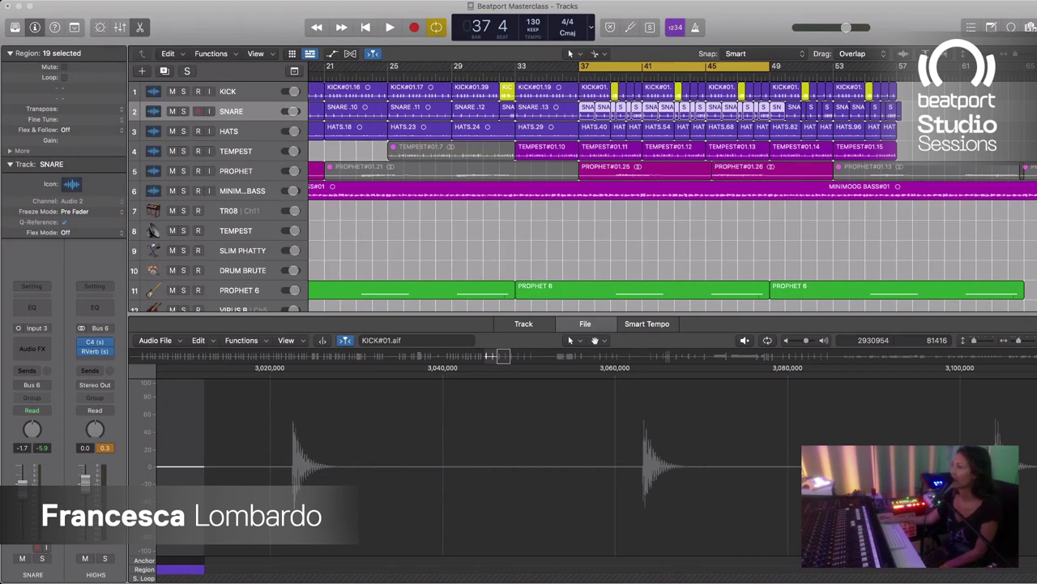
{"action": "key", "text": "s"}
{"action": "key", "text": "space"}
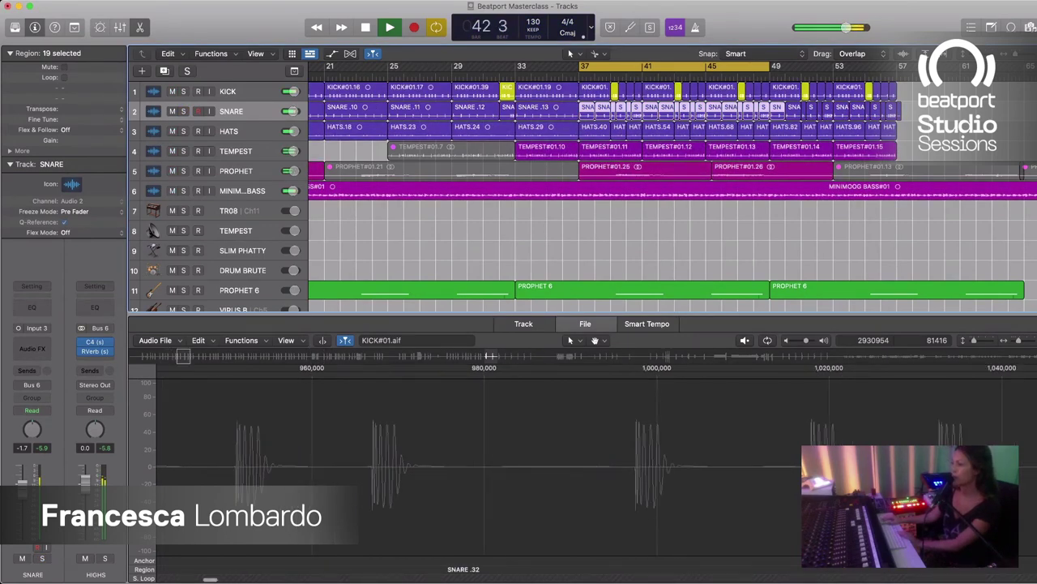
{"action": "key", "text": "space"}
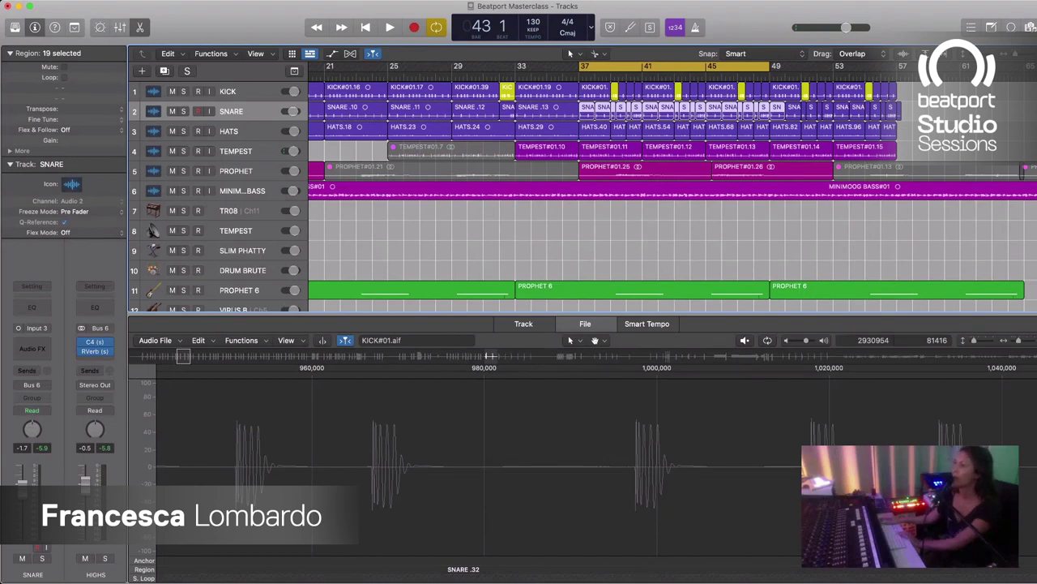
{"action": "key", "text": "space"}
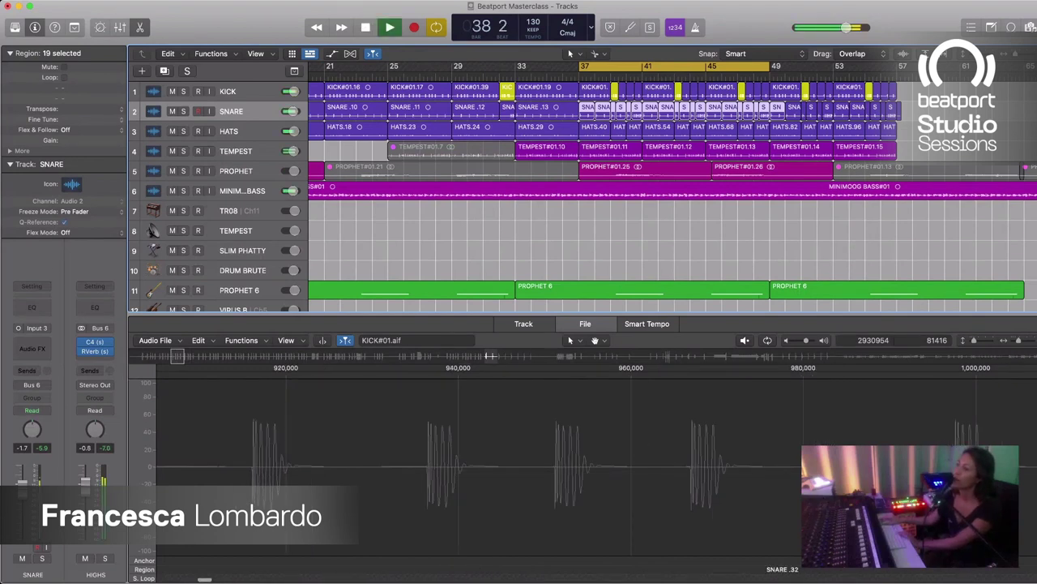
Step: Solo the HATS track, audition it from bar 37, and insert the St-Delay plug-in on it
{"action": "key", "text": "Down"}
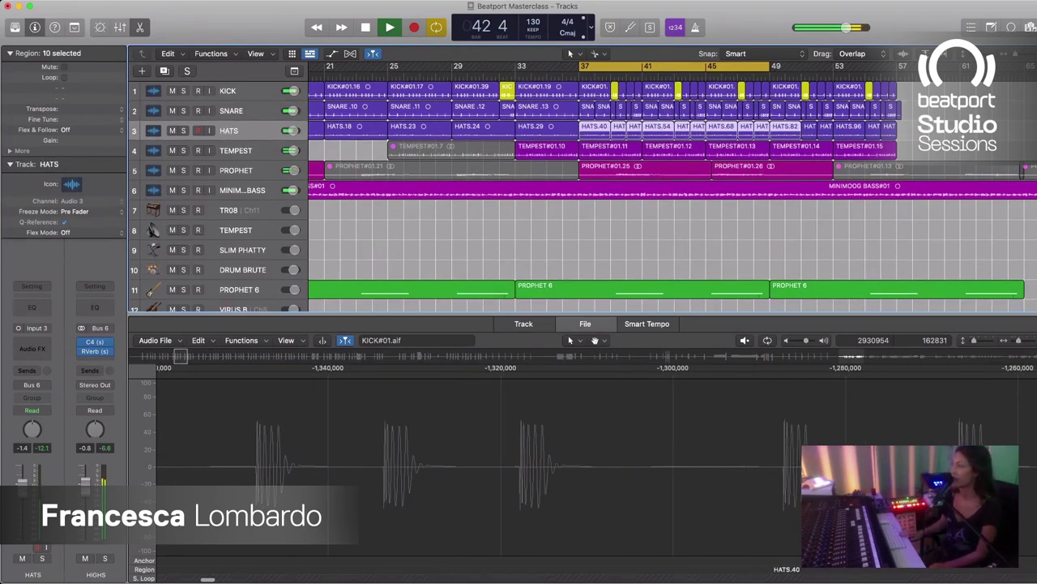
{"action": "key", "text": "space"}
{"action": "key", "text": "s"}
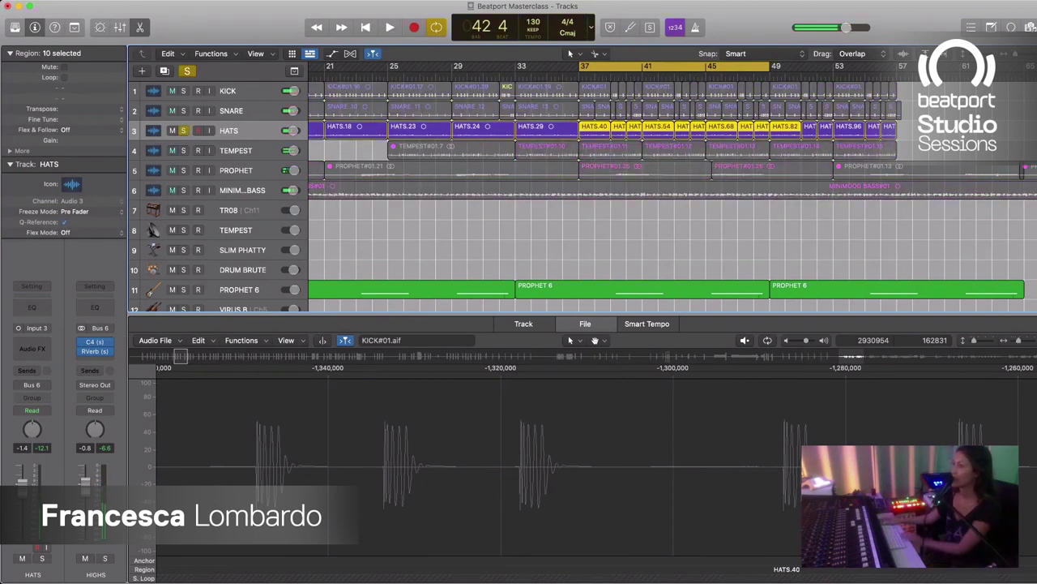
{"action": "key", "text": "space"}
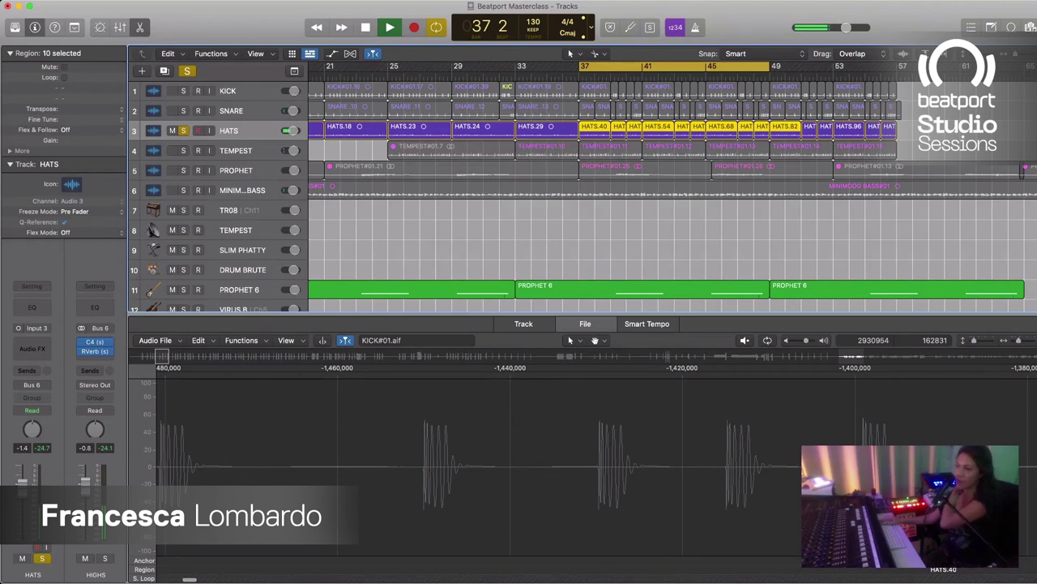
{"action": "key", "text": "space"}
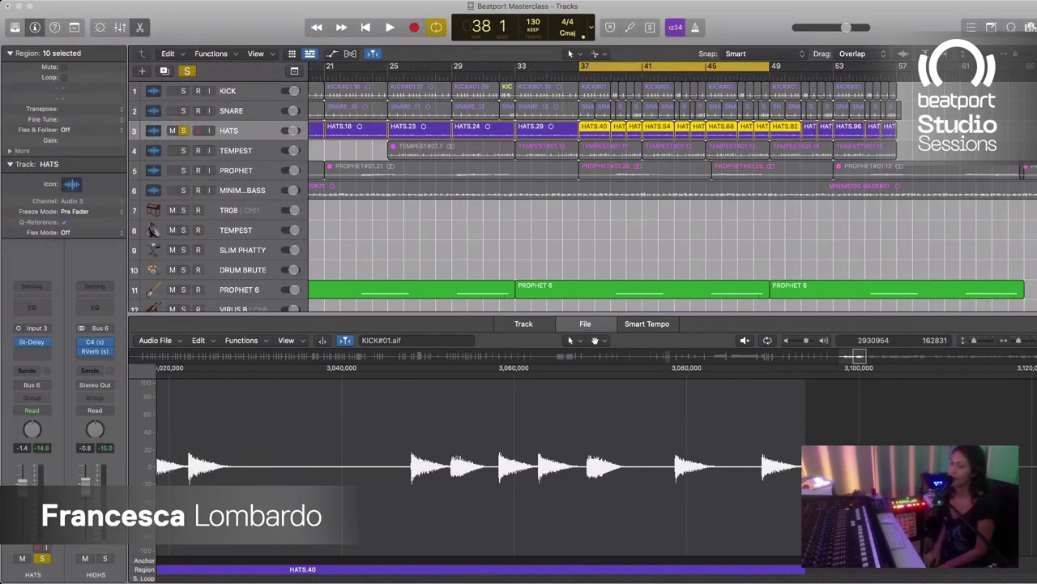
Step: Play the soloed HATS with the delay, unsolo the track to hear it in the full mix, and stop playback
{"action": "key", "text": "space"}
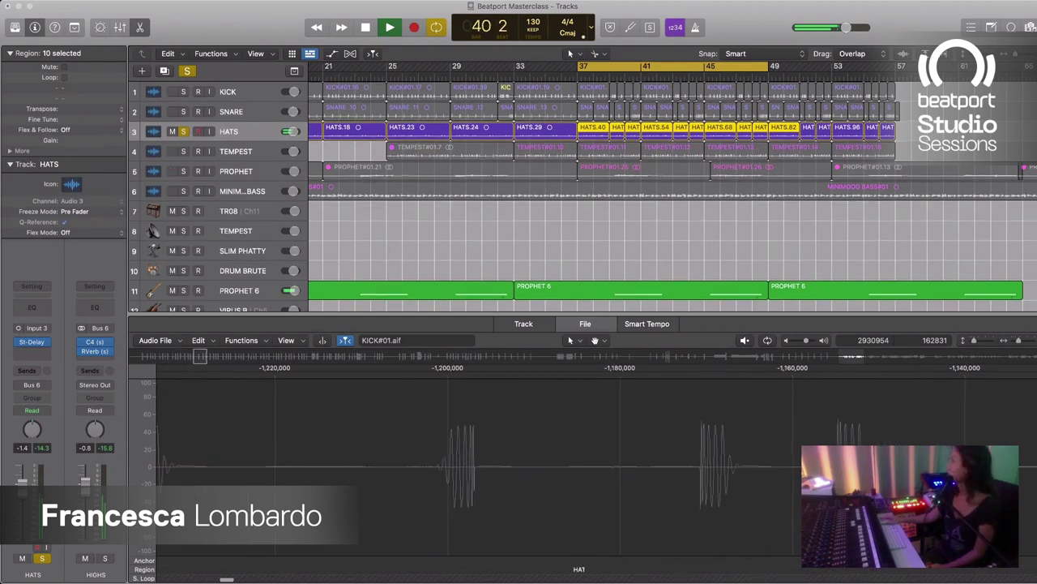
{"action": "key", "text": "s"}
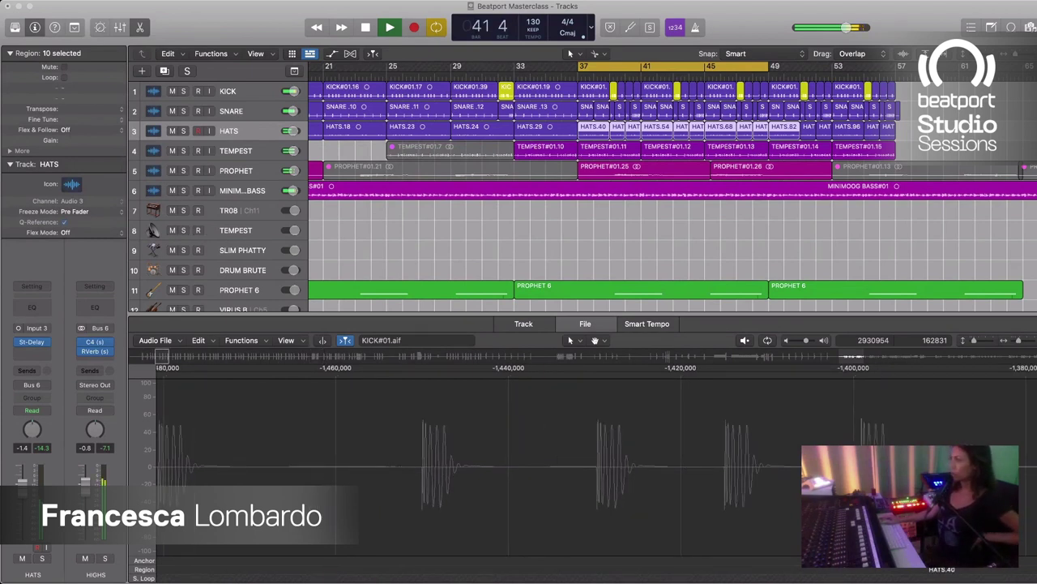
{"action": "key", "text": "space"}
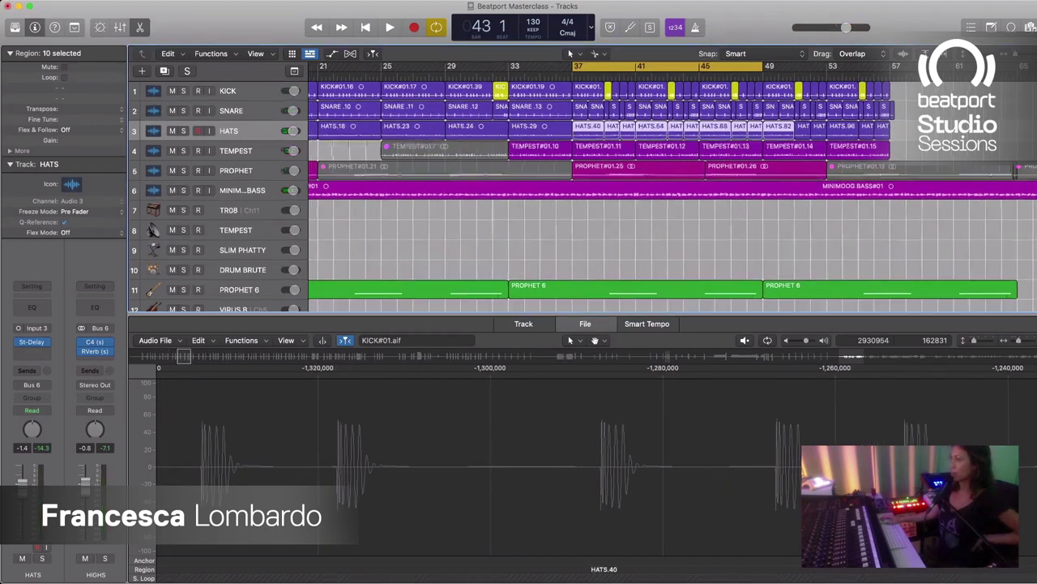
Step: Insert the C4 plug-in on the MELODIES bus and select the PROPHET track
{"action": "key", "text": "Down"}
{"action": "key", "text": "Down"}
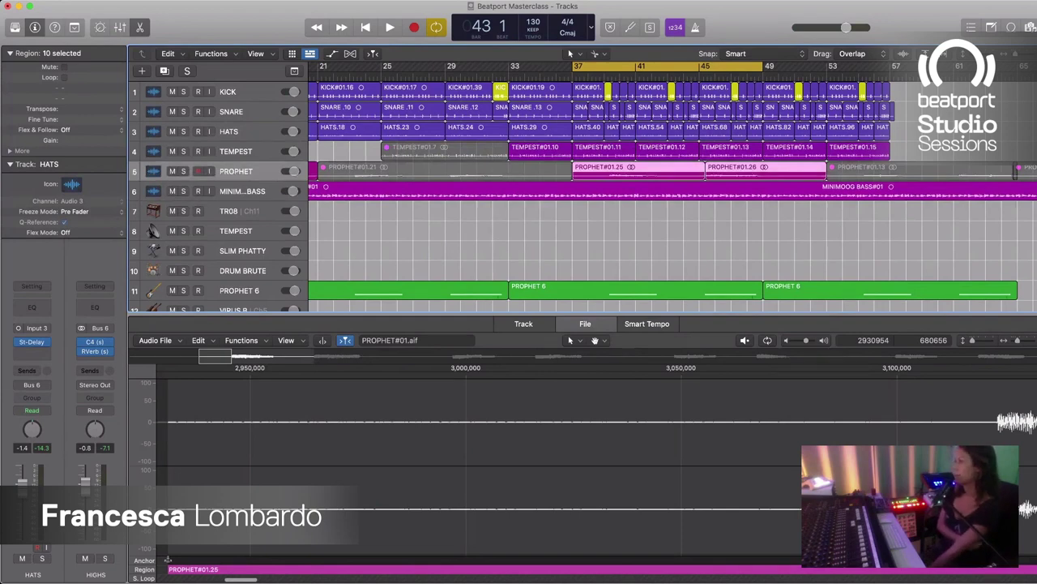
{"action": "key", "text": "Down"}
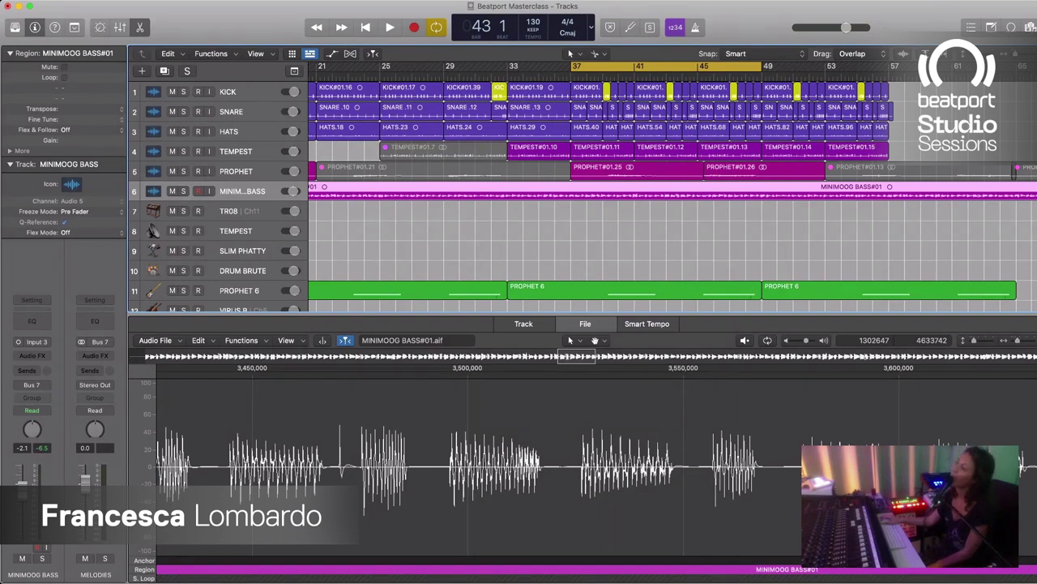
{"action": "key", "text": "Up"}
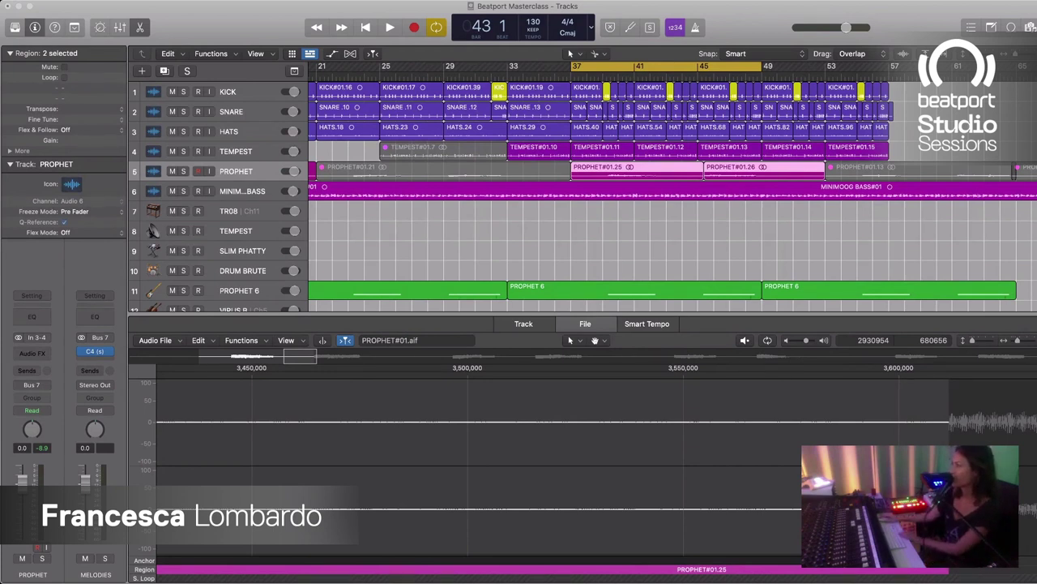
Step: Play the cycled section with MINIMOOG BASS and PROPHET soloed and raise the PROPHET track level to 1.9 dB
{"action": "key", "text": "space"}
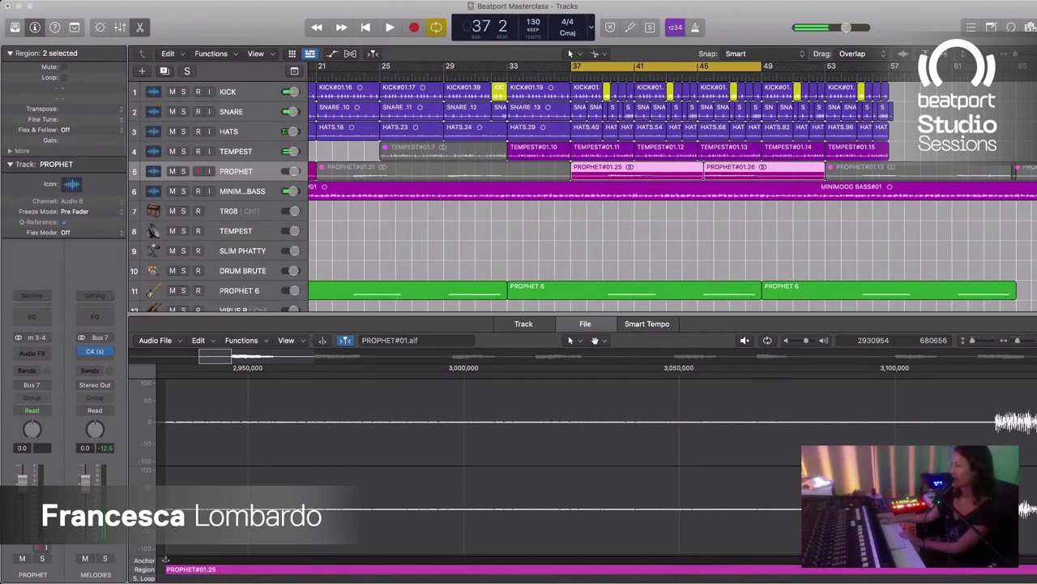
{"action": "key", "text": "space"}
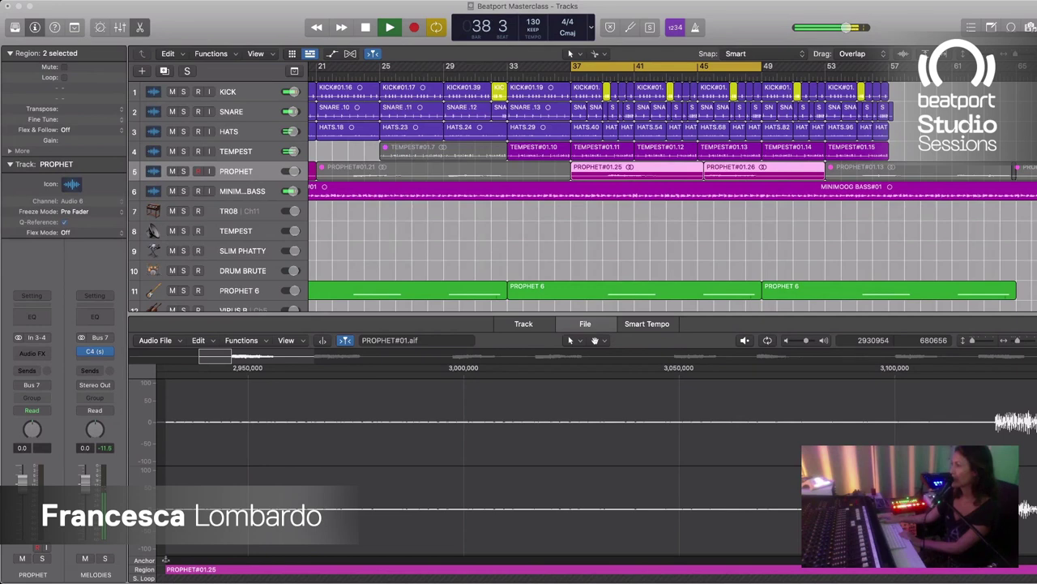
{"action": "left_click", "coordinate": [184, 191]}
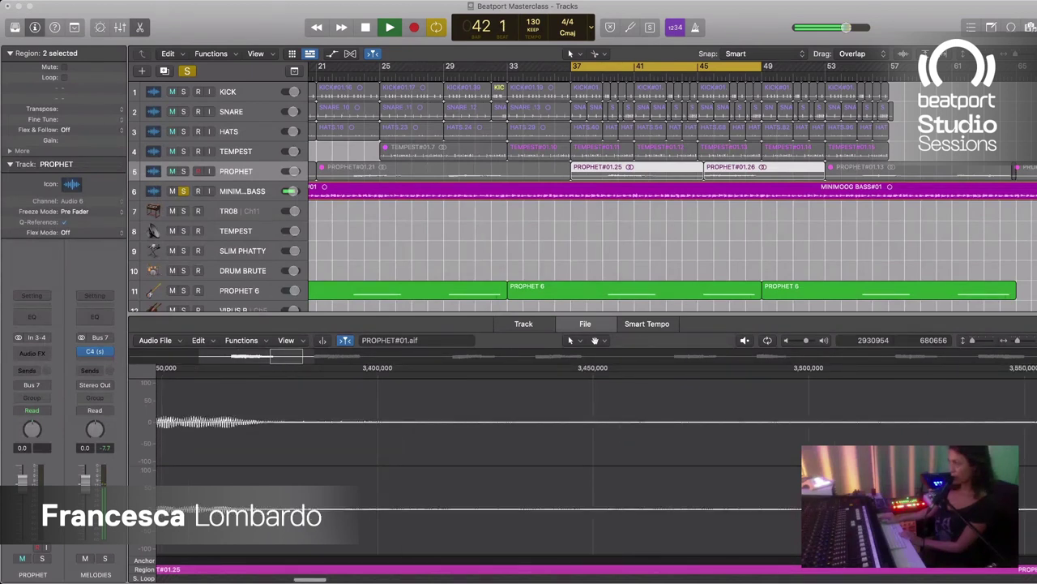
{"action": "key", "text": "s"}
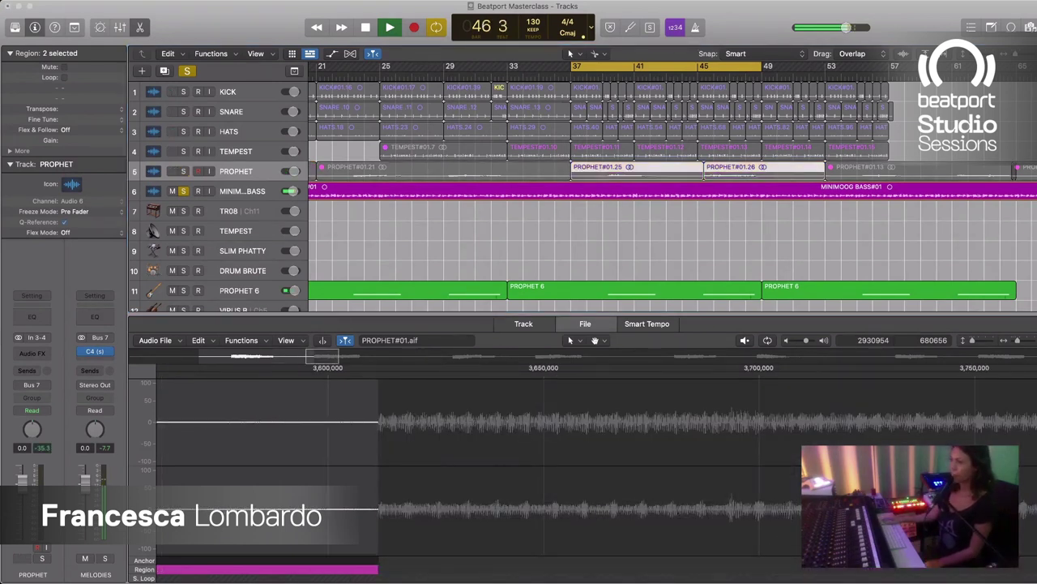
{"action": "key", "text": "s"}
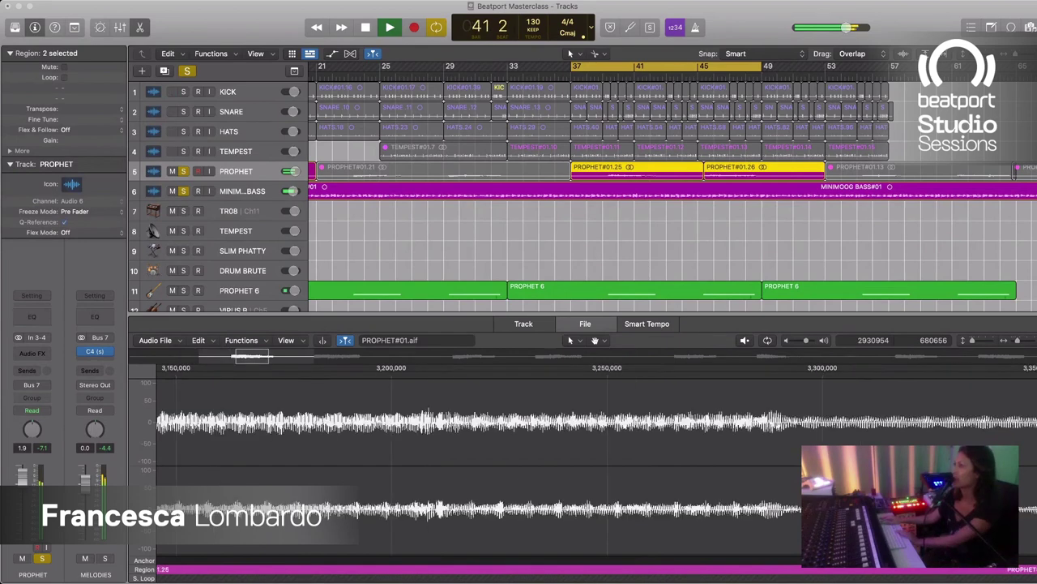
Step: Clear all track solos and lower the SNARE track level to -3.2 dB while the full mix plays
{"action": "key", "text": "space"}
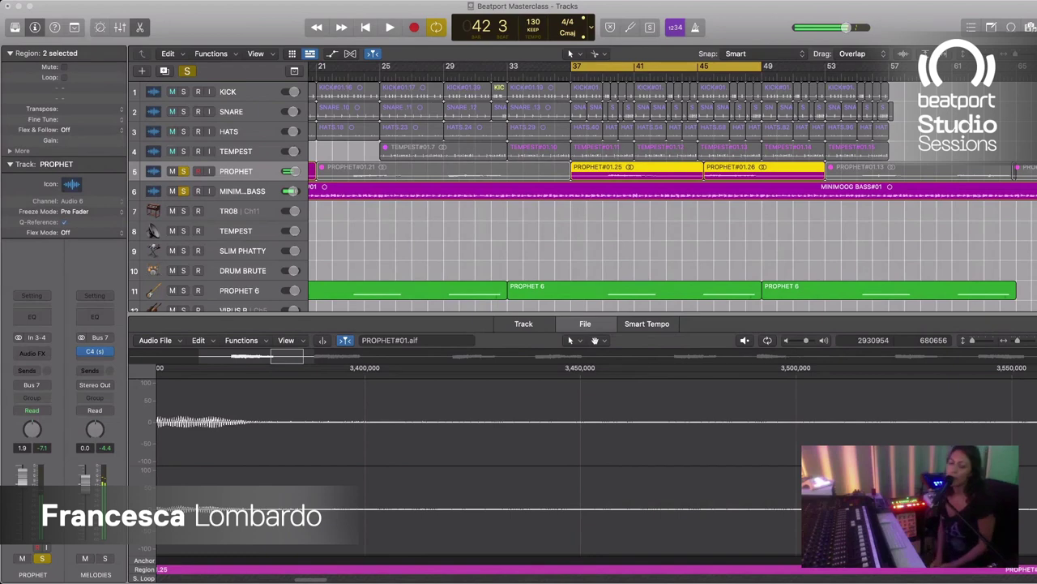
{"action": "key", "text": "ctrl+alt+super+s"}
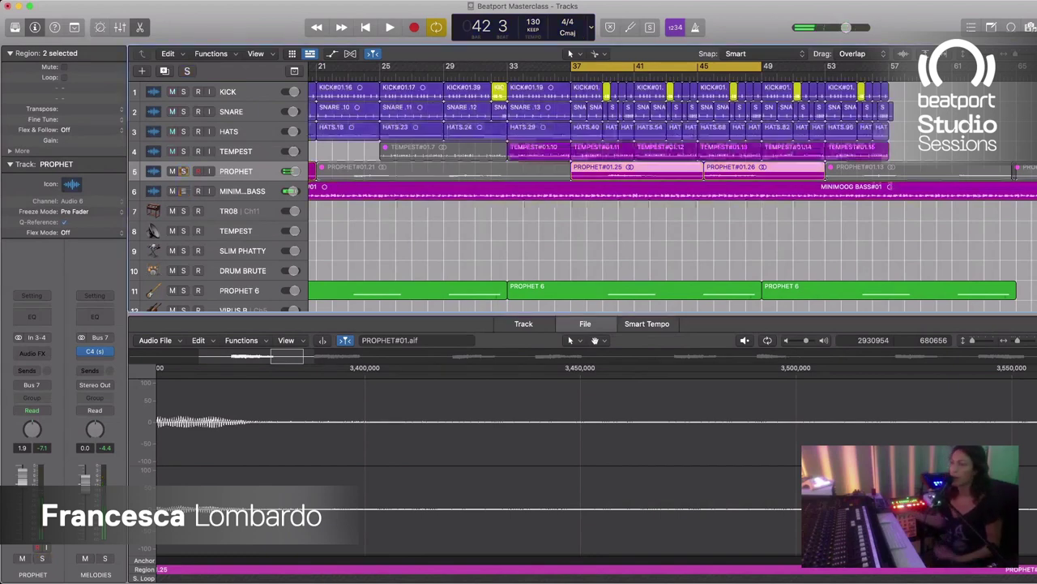
{"action": "key", "text": "space"}
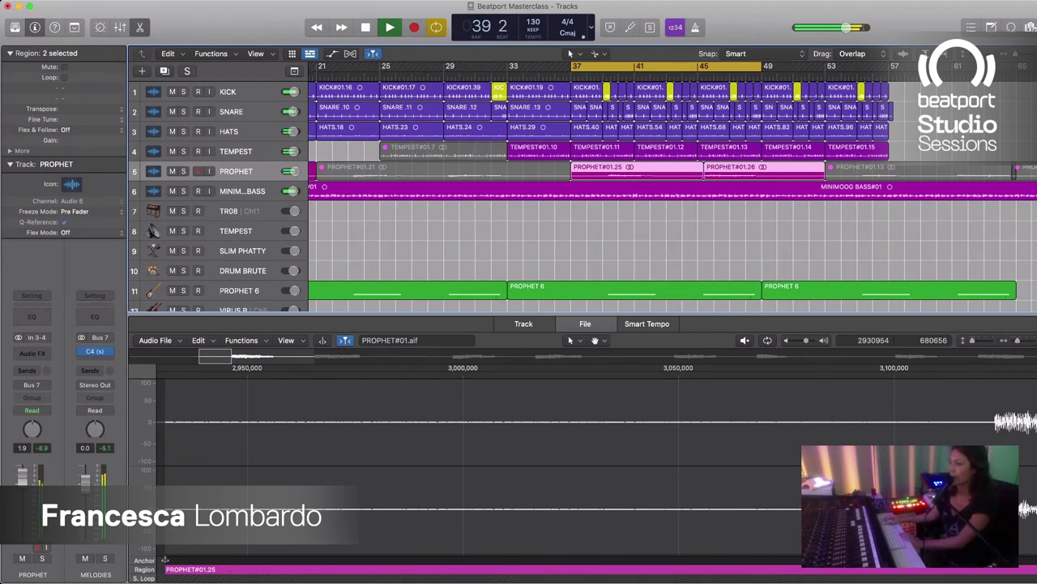
{"action": "key", "text": "Up"}
{"action": "key", "text": "Up"}
{"action": "key", "text": "Up"}
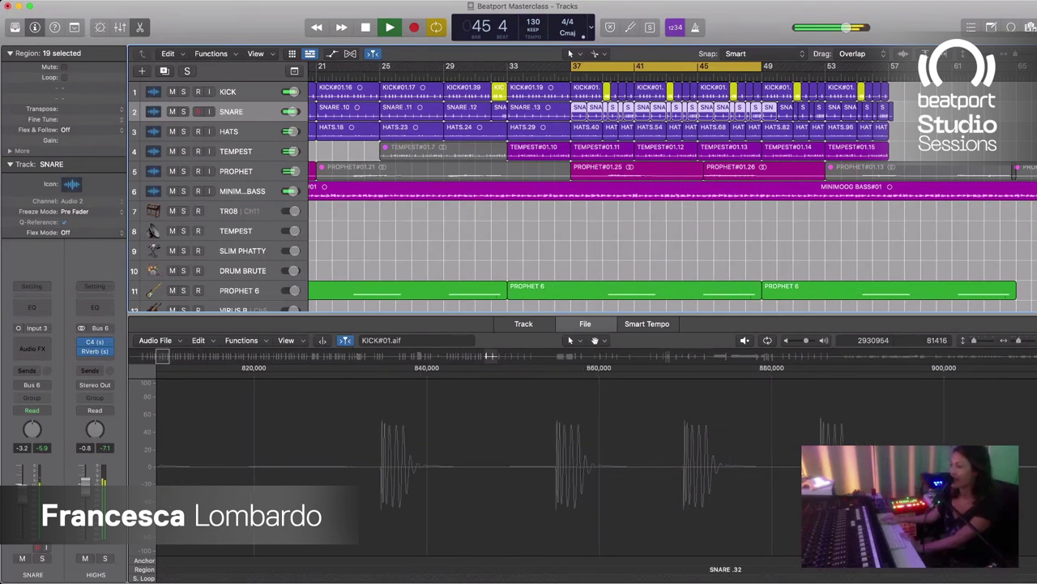
Step: Set the TEMPEST track level to -14.6 dB and the MINIMOOG BASS track level to -4.3 dB
{"action": "left_click", "coordinate": [236, 151]}
{"action": "scroll", "coordinate": [672, 186], "scroll_direction": "right", "scroll_amount": 1}
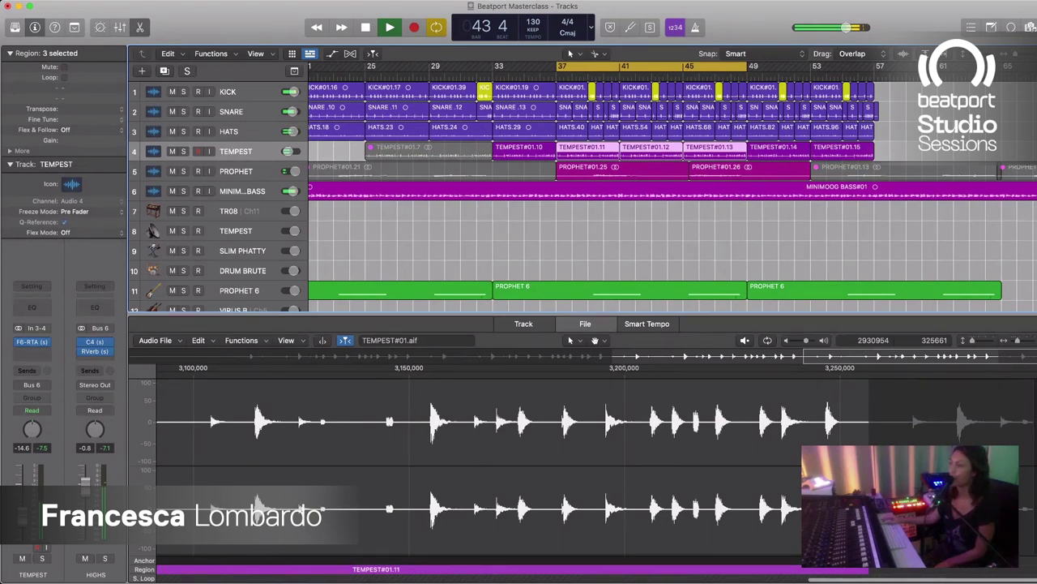
{"action": "left_click", "coordinate": [518, 191]}
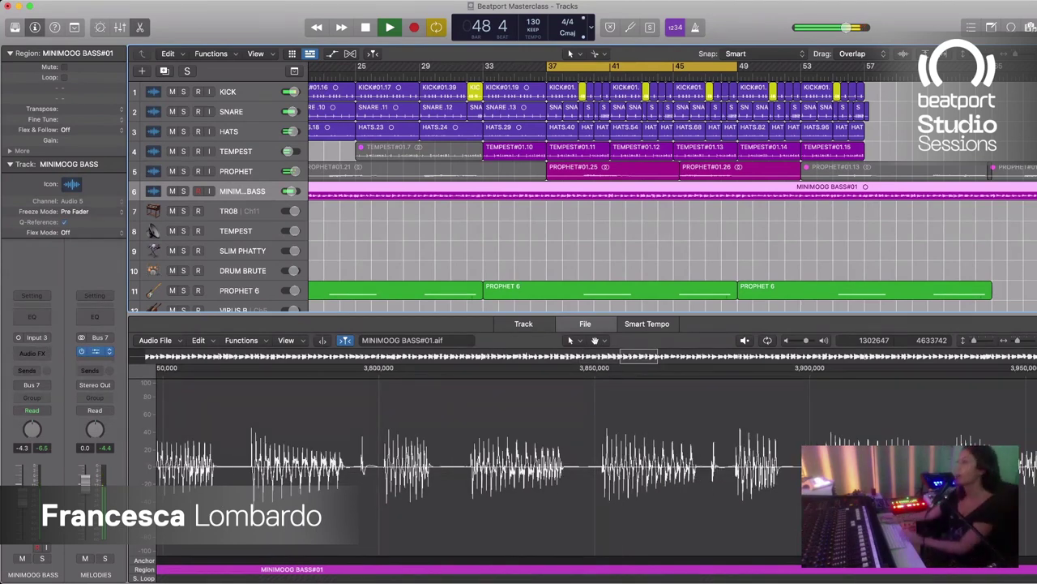
Step: Audition the cycled section with C4 on the MELODIES bus bypassed, stop playback, and re-enable the plug-in
{"action": "key", "text": "space"}
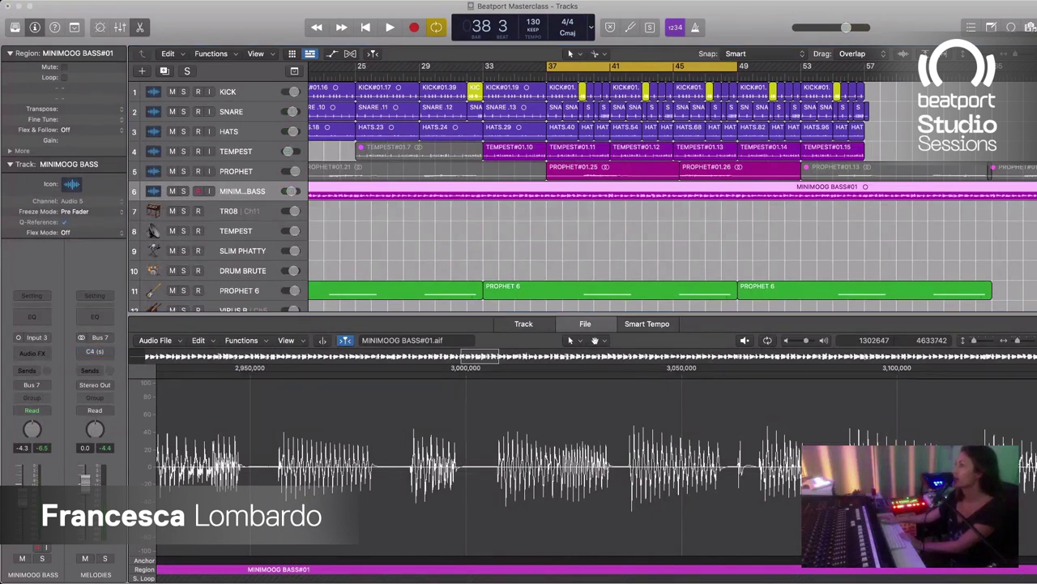
{"action": "key", "text": "space"}
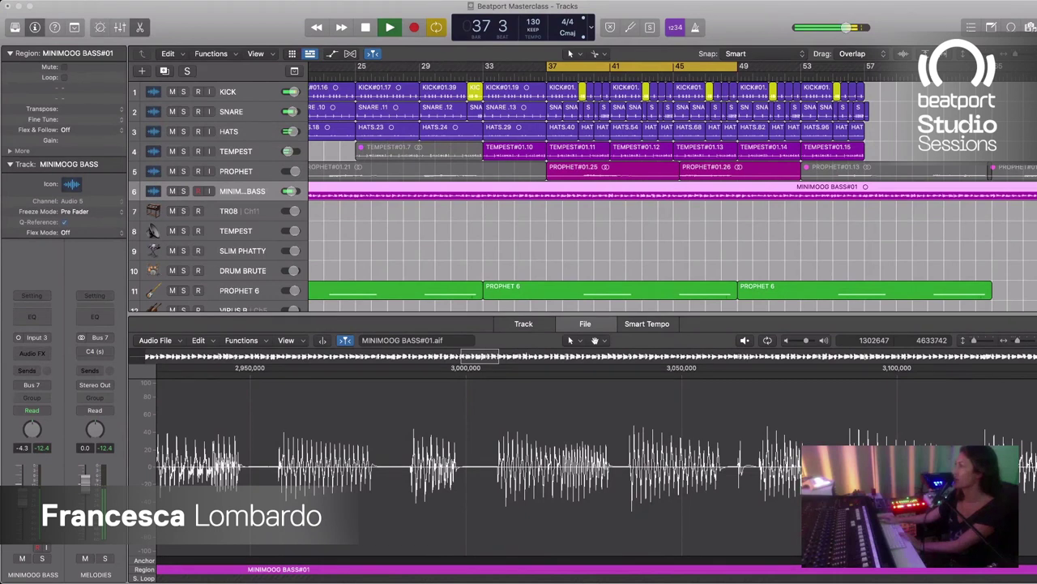
{"action": "key", "text": "space"}
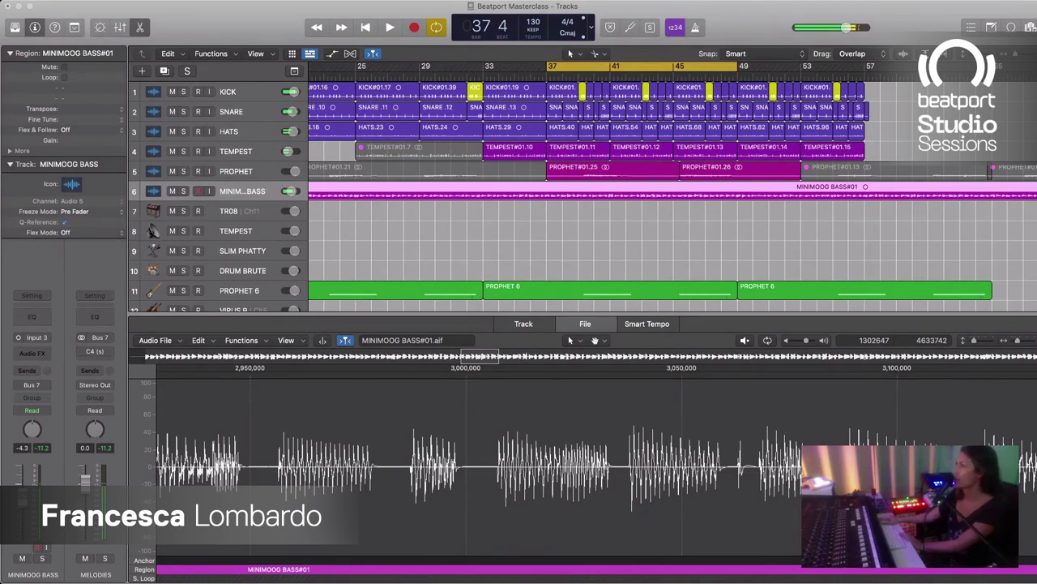
Step: Move the cycle range to the start of the arrangement, spanning bars 1 to 13
{"action": "left_click_drag", "start_coordinate": [641, 66], "coordinate": [594, 65]}
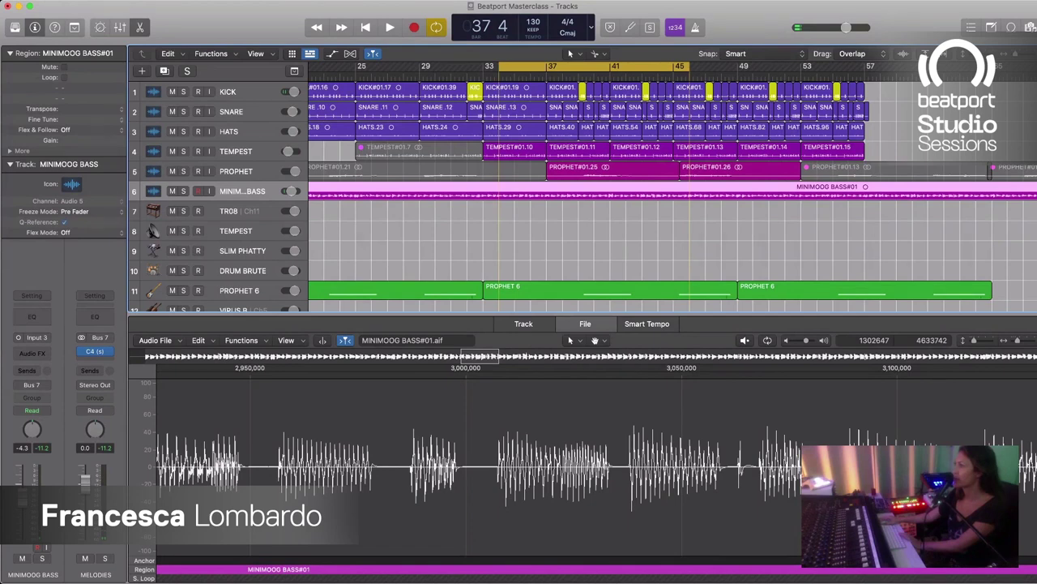
{"action": "left_click_drag", "start_coordinate": [594, 65], "coordinate": [310, 66]}
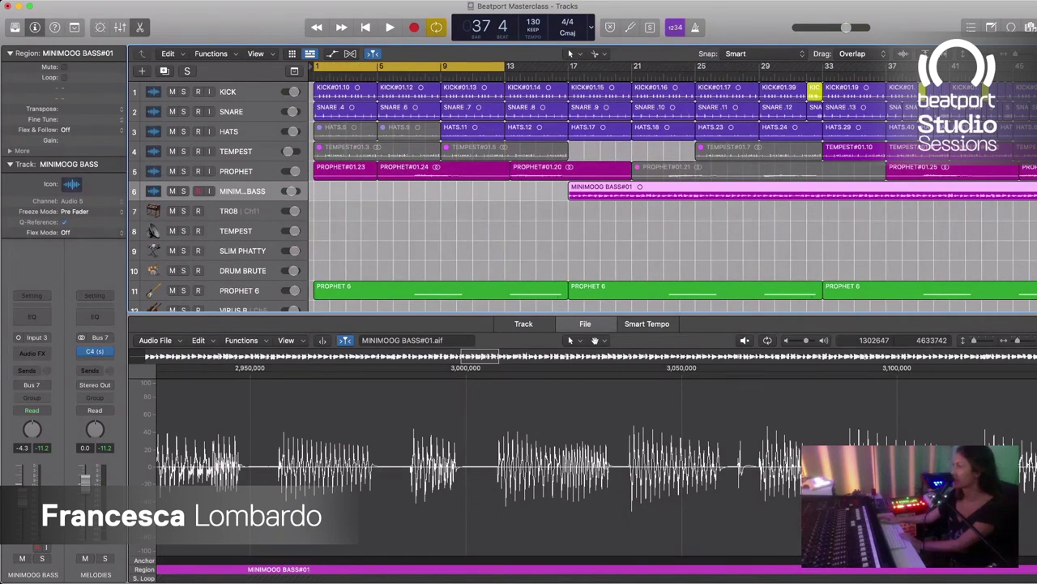
Step: Move the cycle range to bars 17 to 29 and play the section with the Minimoog bass
{"action": "left_click_drag", "start_coordinate": [409, 66], "coordinate": [644, 66]}
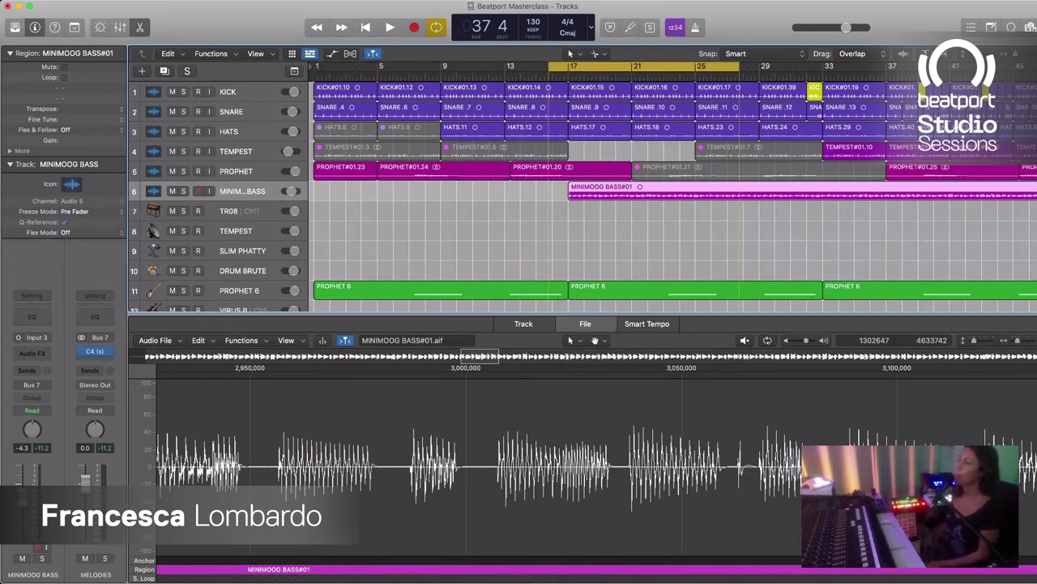
{"action": "key", "text": "space"}
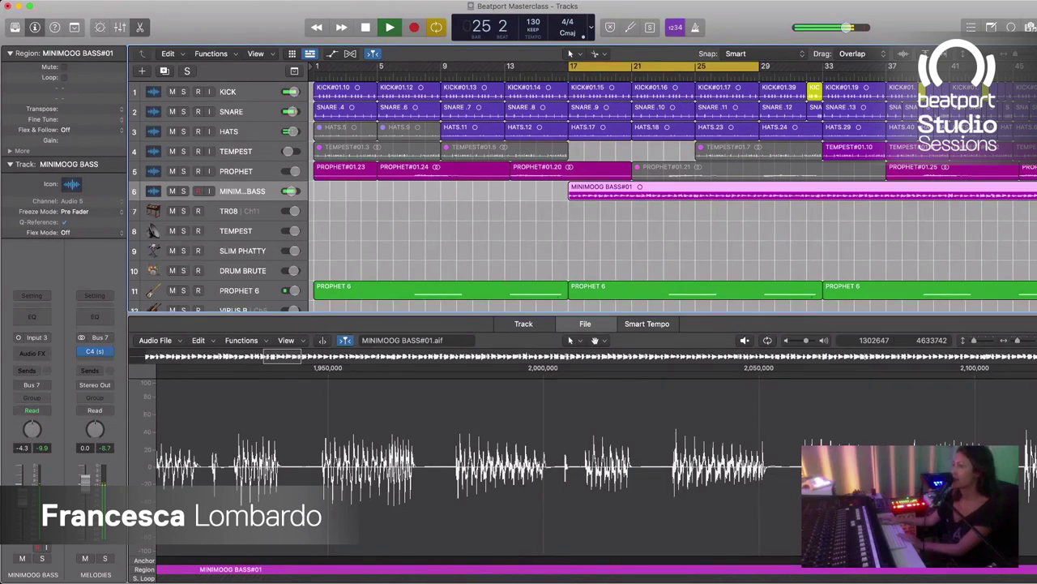
{"action": "key", "text": "space"}
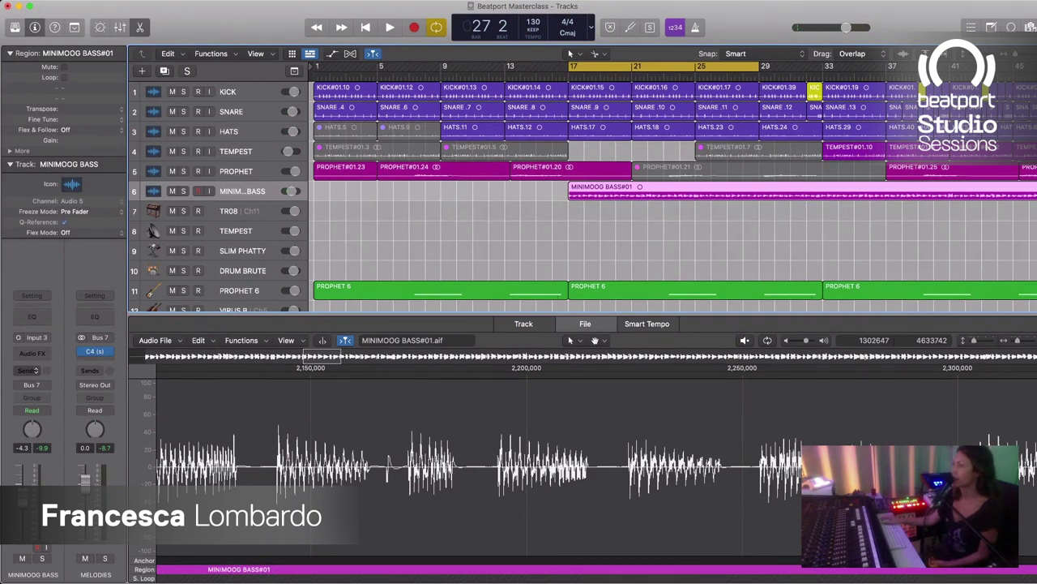
Step: Add a Bus 2 send to the MINIMOOG BASS track, and name its aux channel REVERB with TrueVerb inserted
{"action": "left_click", "coordinate": [32, 370]}
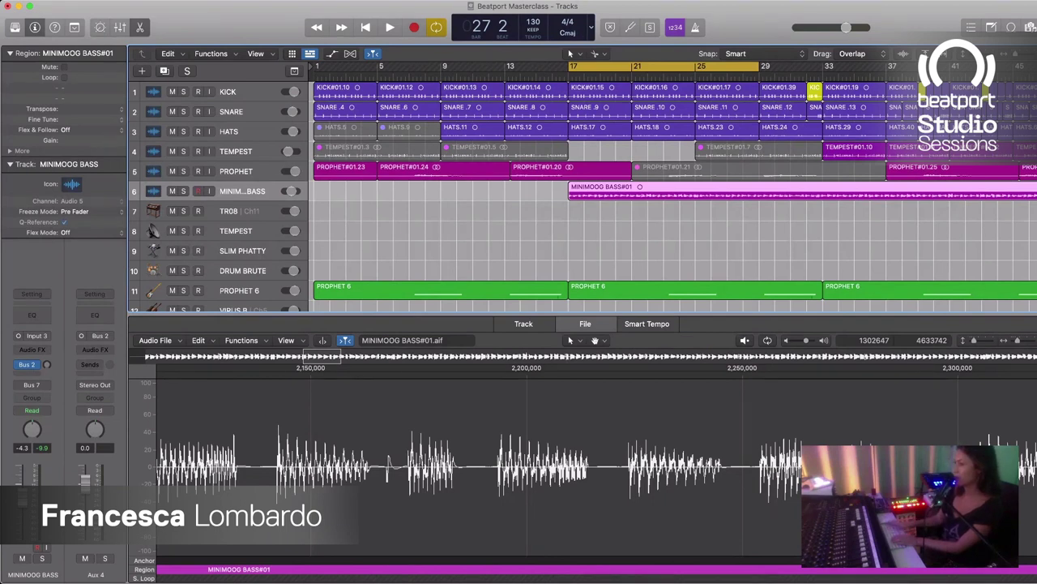
{"action": "double_click", "coordinate": [95, 574]}
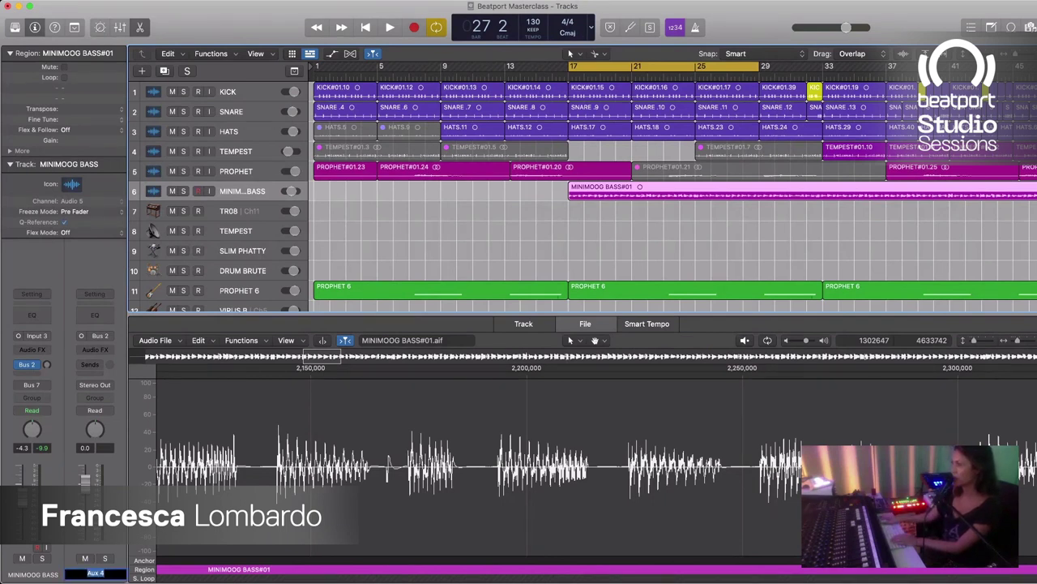
{"action": "type", "text": "REVERB"}
{"action": "key", "text": "Return"}
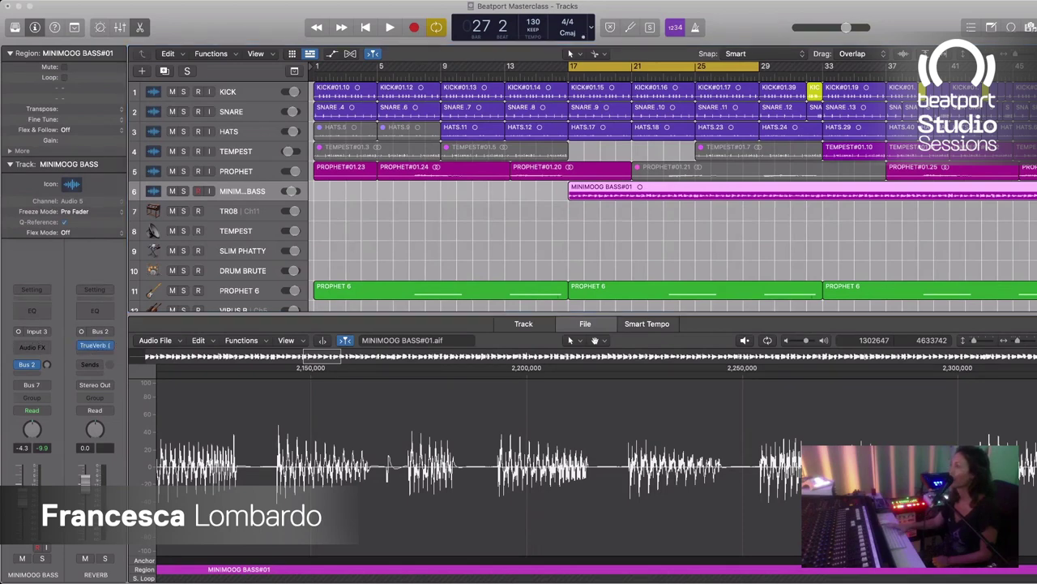
Step: Raise the MINIMOOG BASS send to the REVERB bus and set the track level to -2.6 dB during playback
{"action": "left_click_drag", "start_coordinate": [46, 364], "coordinate": [46, 360]}
{"action": "key", "text": "space"}
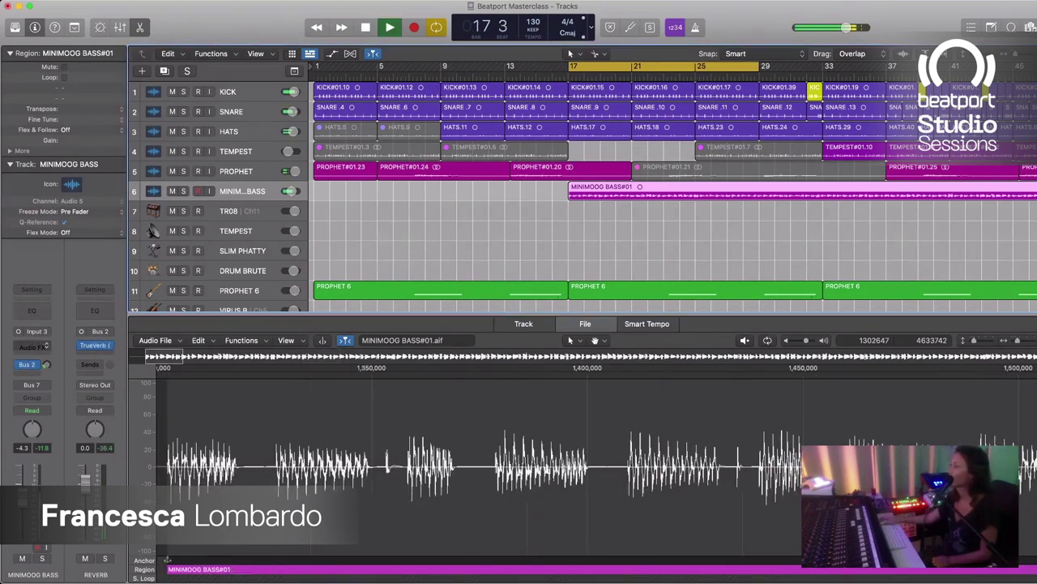
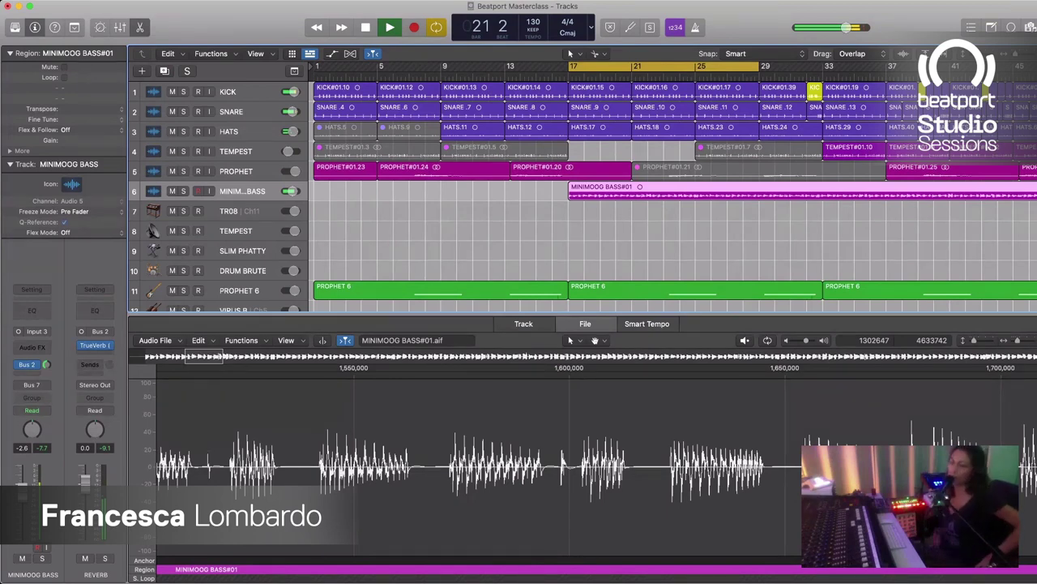
Step: Set the HATS track level to -8.4 dB and the SNARE track level to -1.4 dB during playback
{"action": "left_click", "coordinate": [243, 131]}
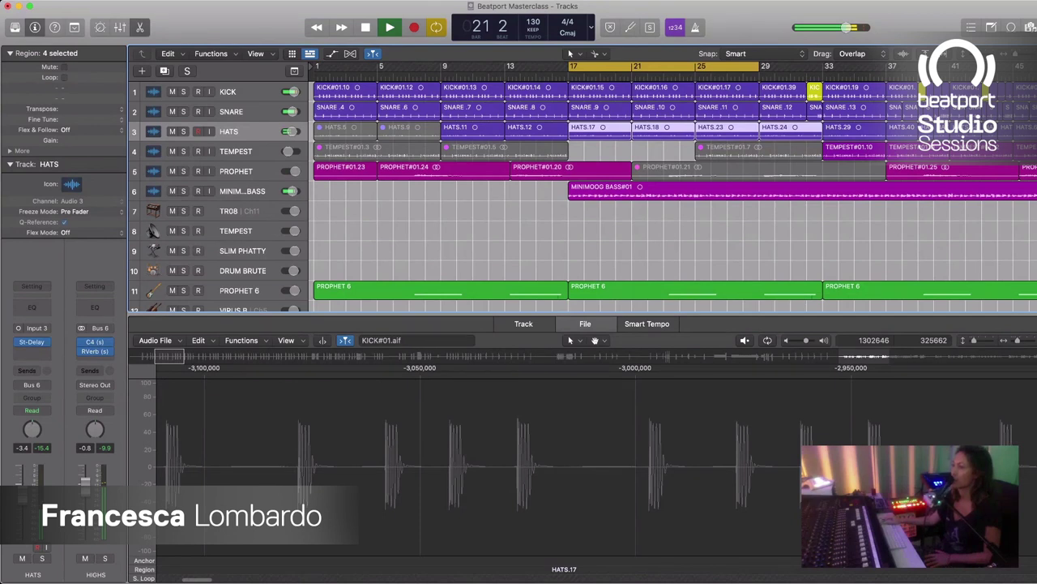
{"action": "key", "text": "period"}
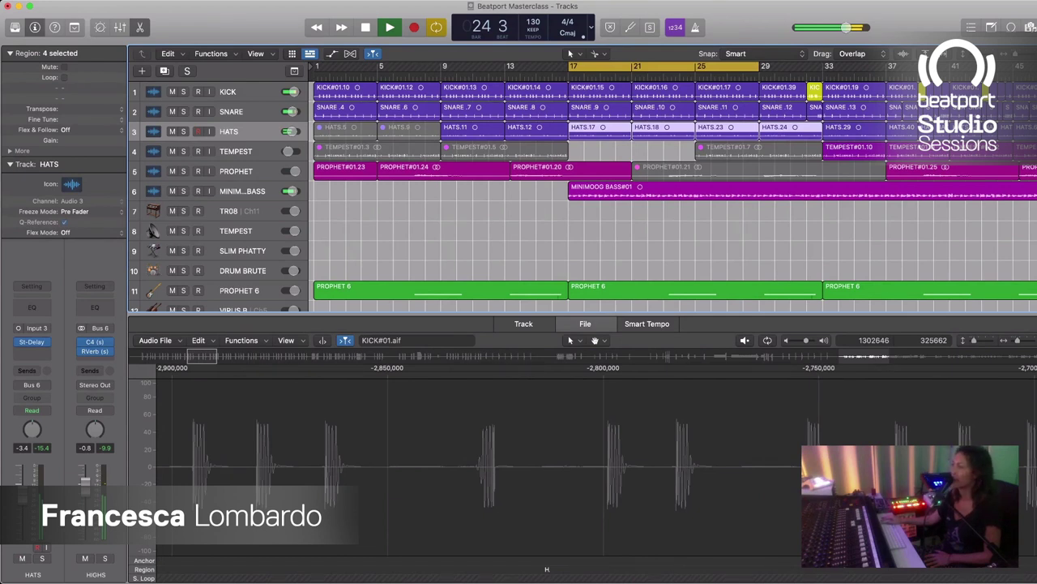
{"action": "key", "text": "period"}
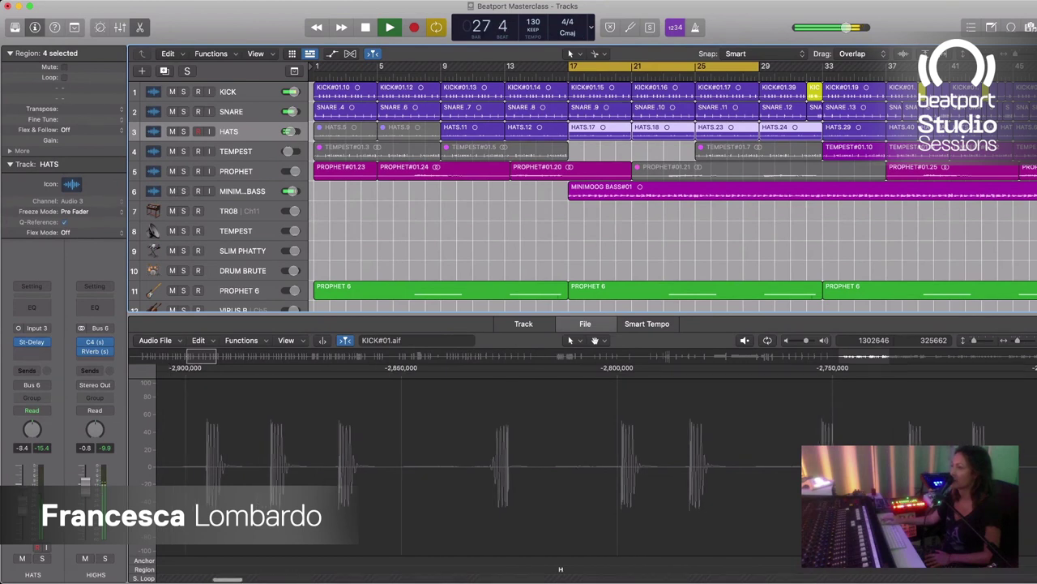
{"action": "key", "text": "Up"}
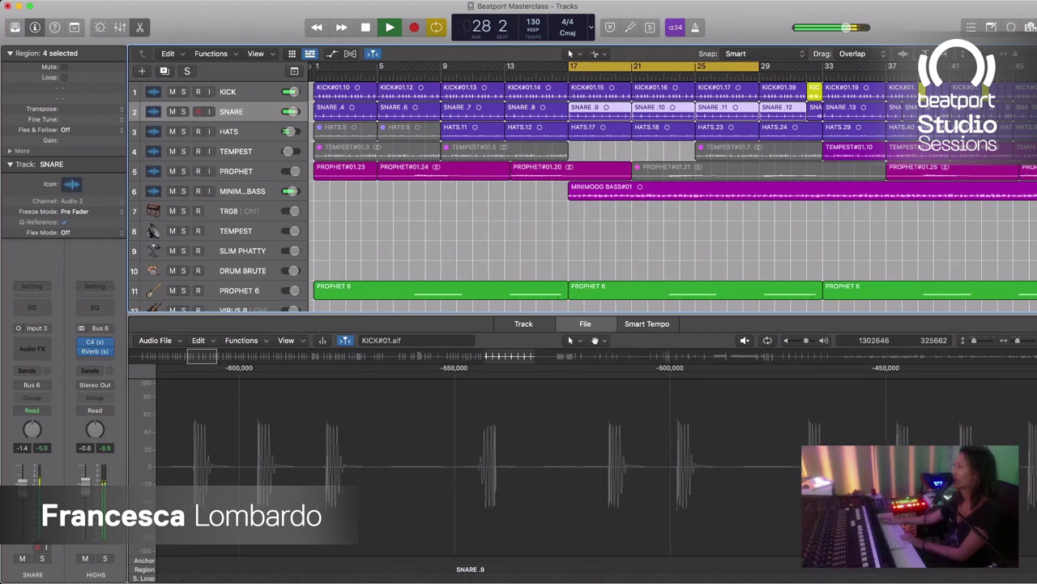
{"action": "key", "text": "space"}
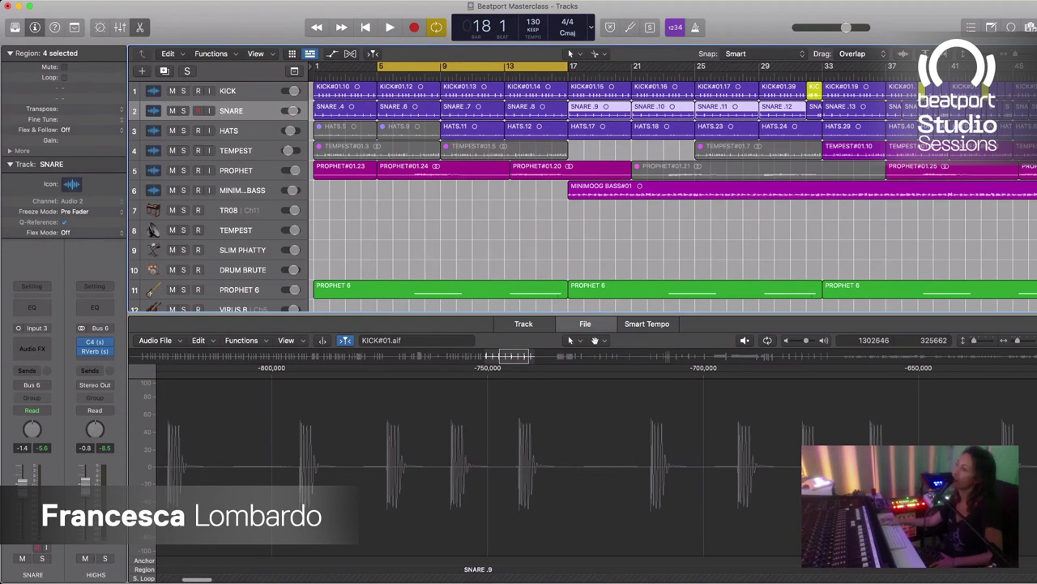
Step: Cycle bars 5 to 17, send the PROPHET track to the Bus 2 reverb and set its level to -2.9 dB
{"action": "key", "text": "space"}
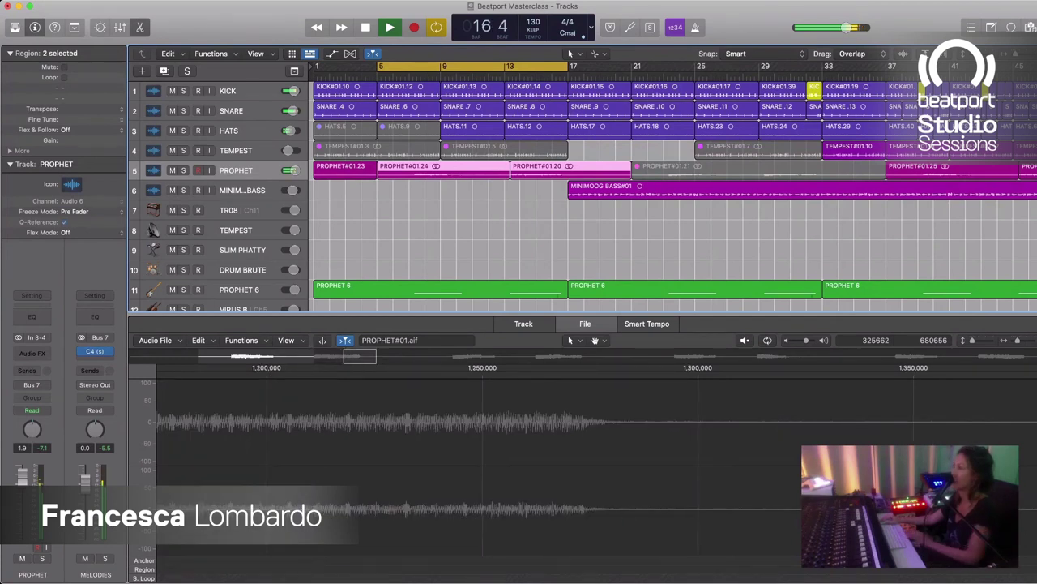
{"action": "key", "text": "space"}
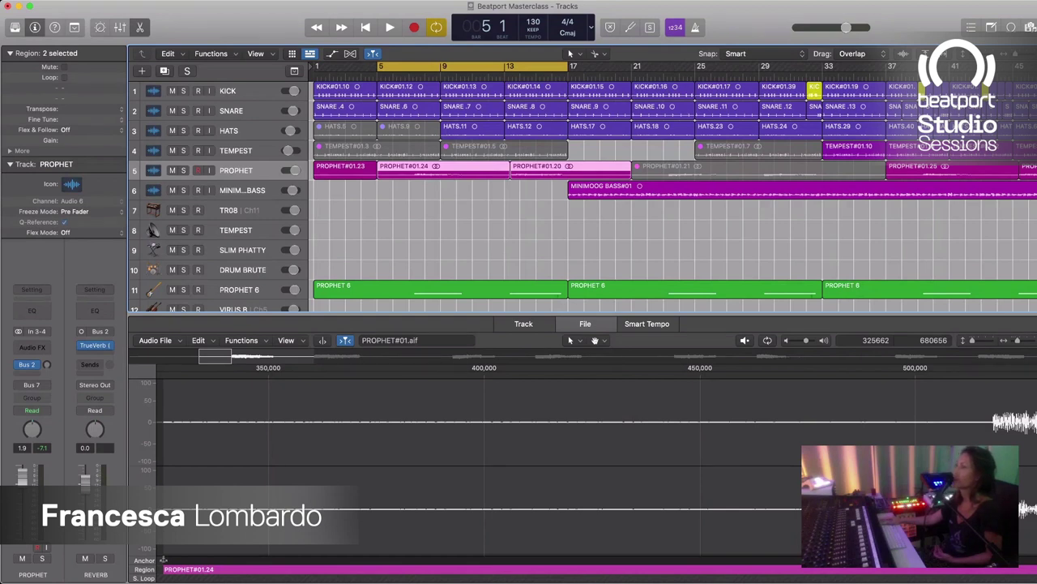
{"action": "key", "text": "space"}
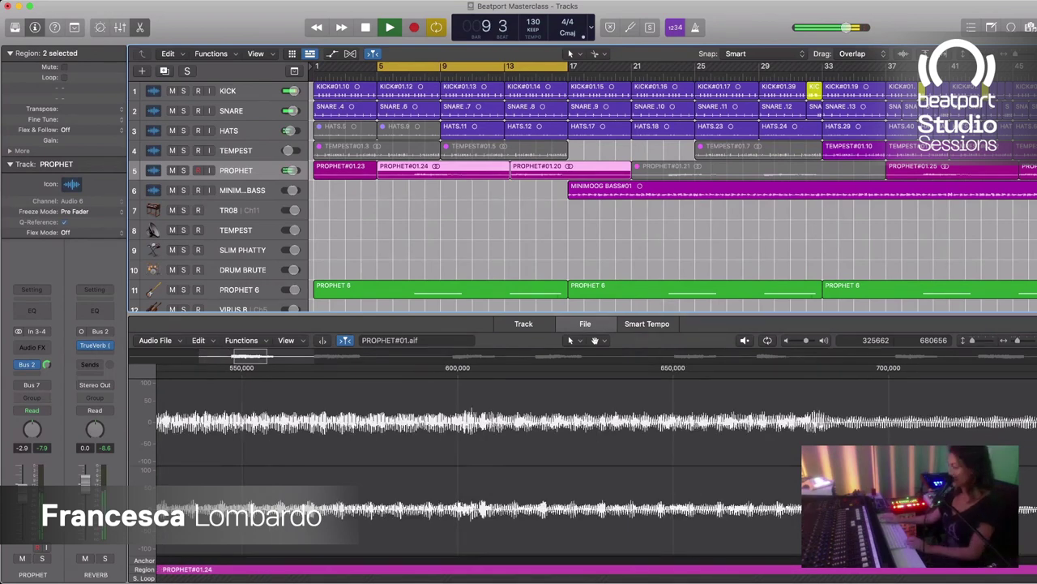
{"action": "key", "text": "space"}
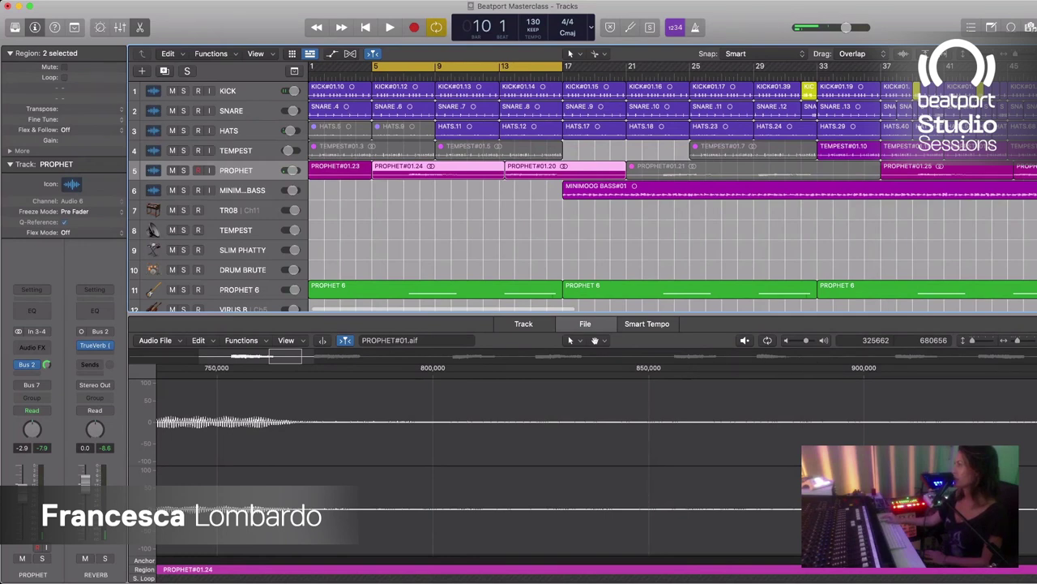
Step: Unmute the PROPHET#01.21 region and turn cycle mode off
{"action": "key", "text": "Right"}
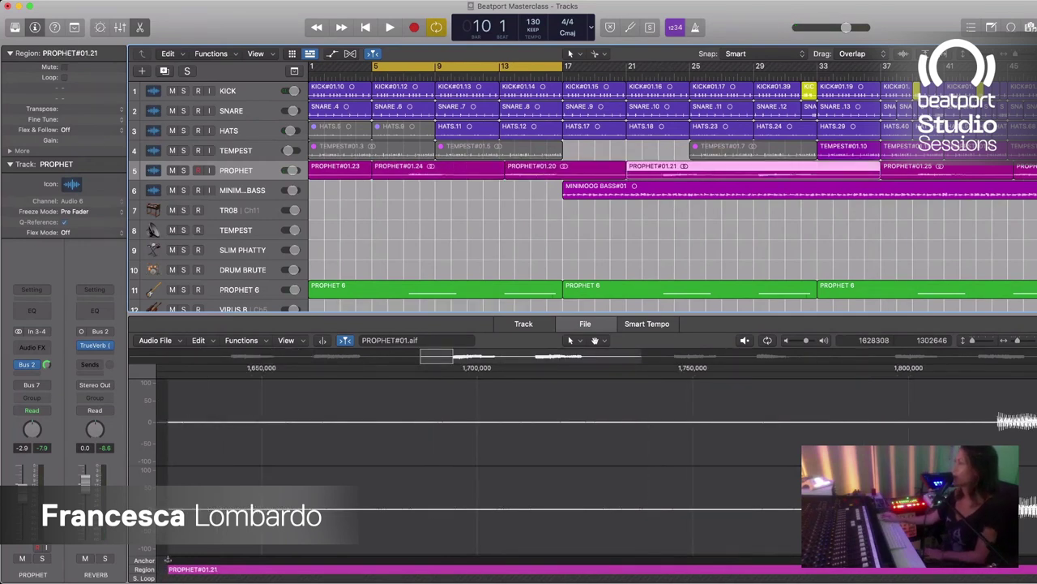
{"action": "key", "text": "super+u"}
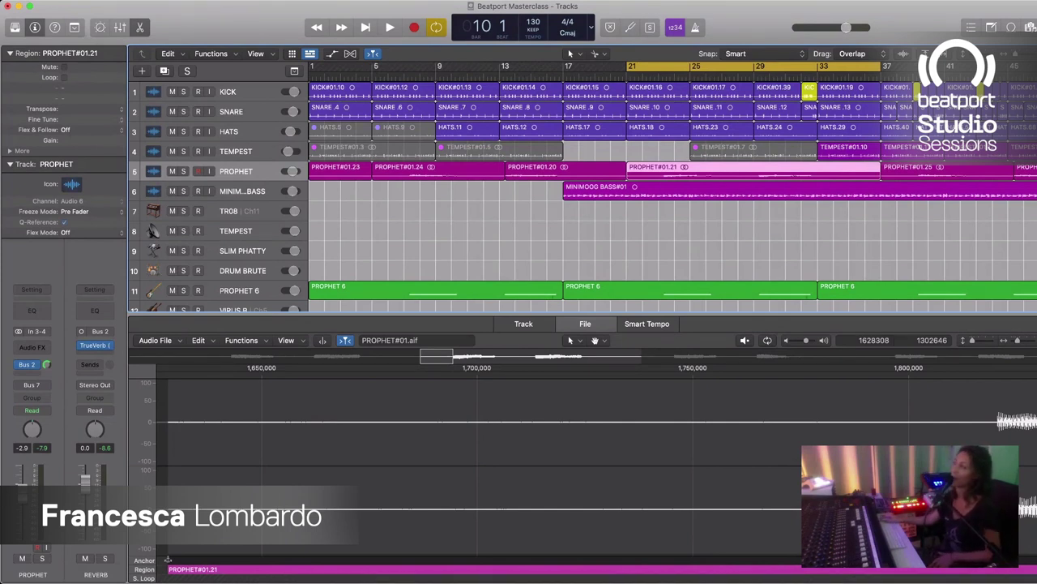
{"action": "key", "text": "c"}
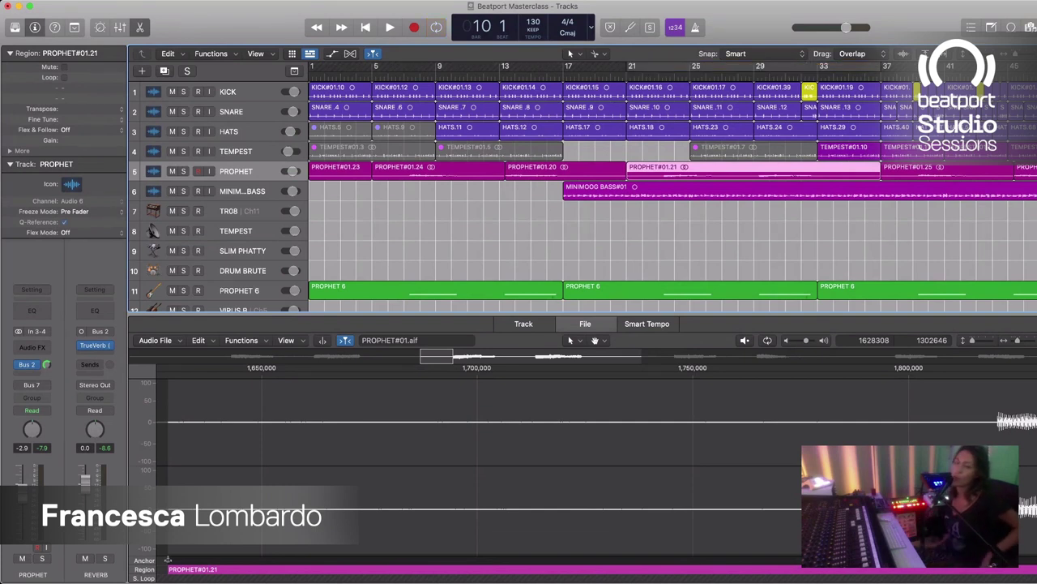
{"action": "key", "text": "c"}
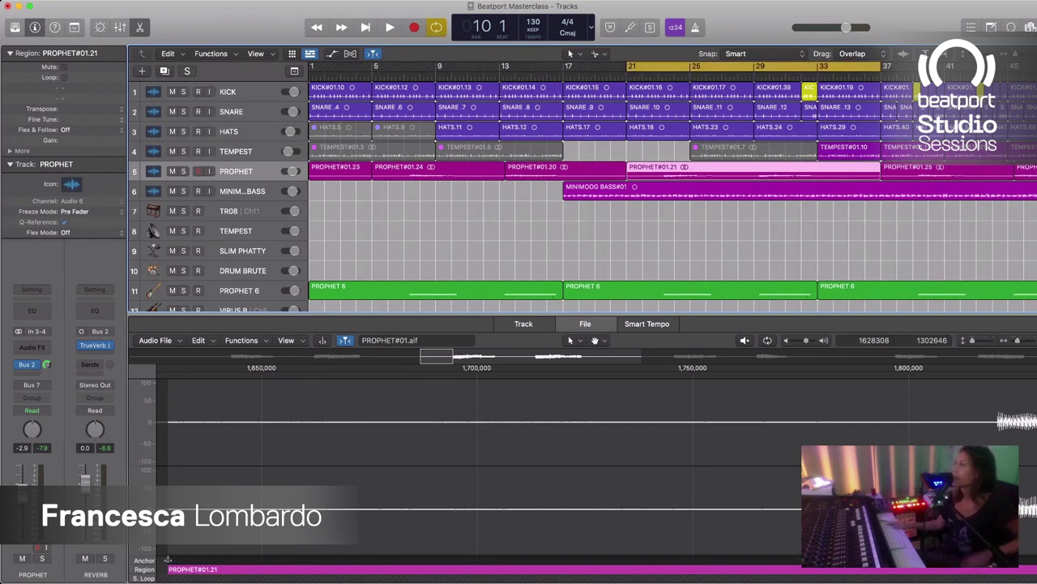
{"action": "key", "text": "c"}
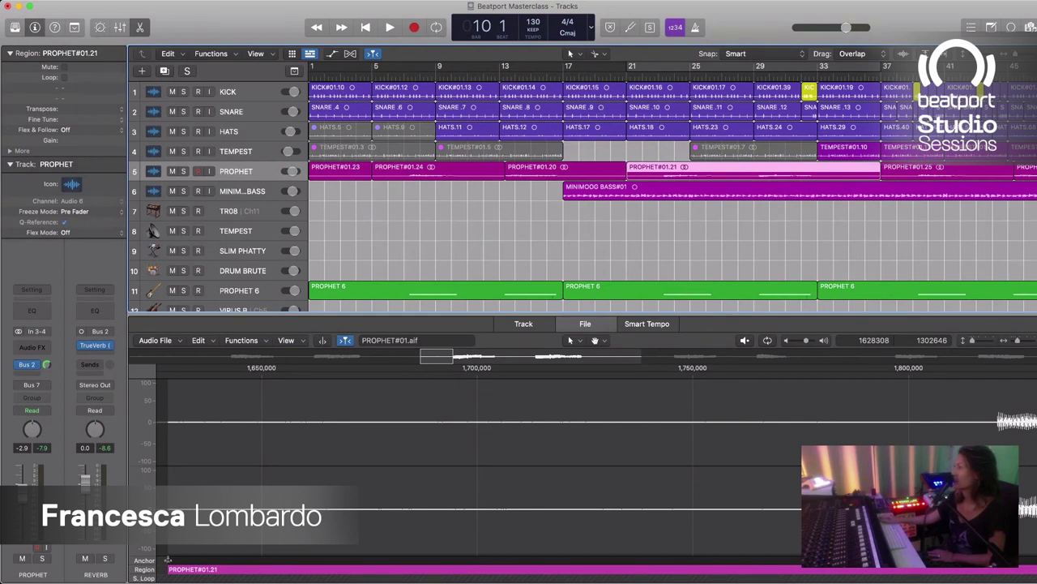
Step: Play the arrangement from bar 17 to audition the Prophet and Minimoog bass together
{"action": "key", "text": "space"}
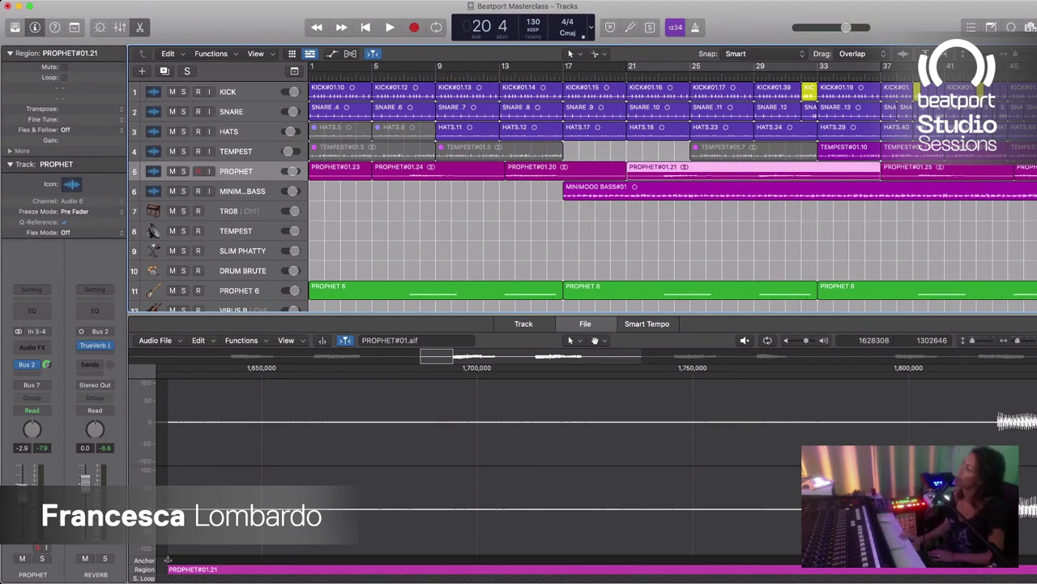
{"action": "key", "text": "Return"}
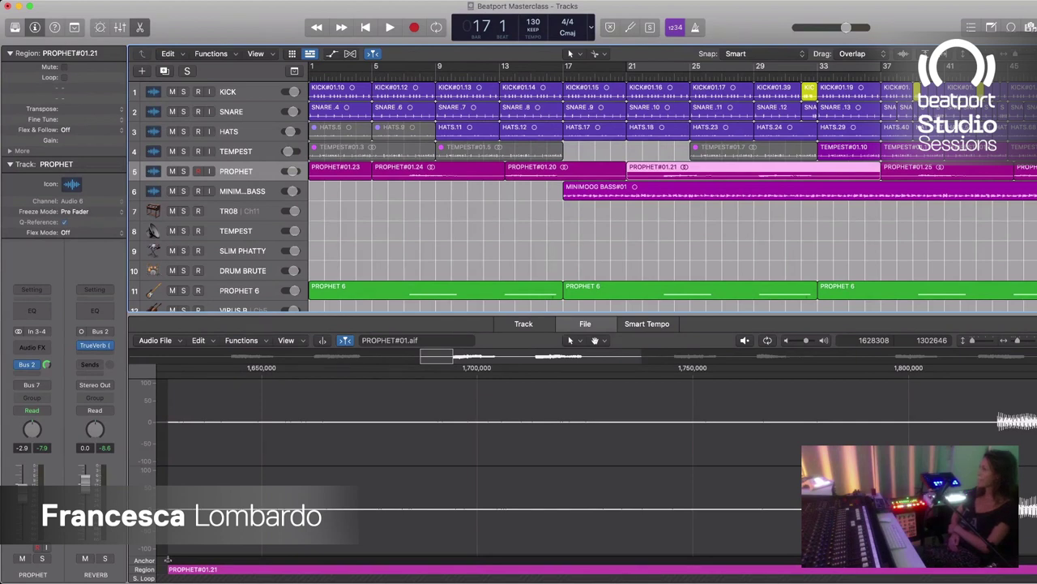
{"action": "key", "text": "space"}
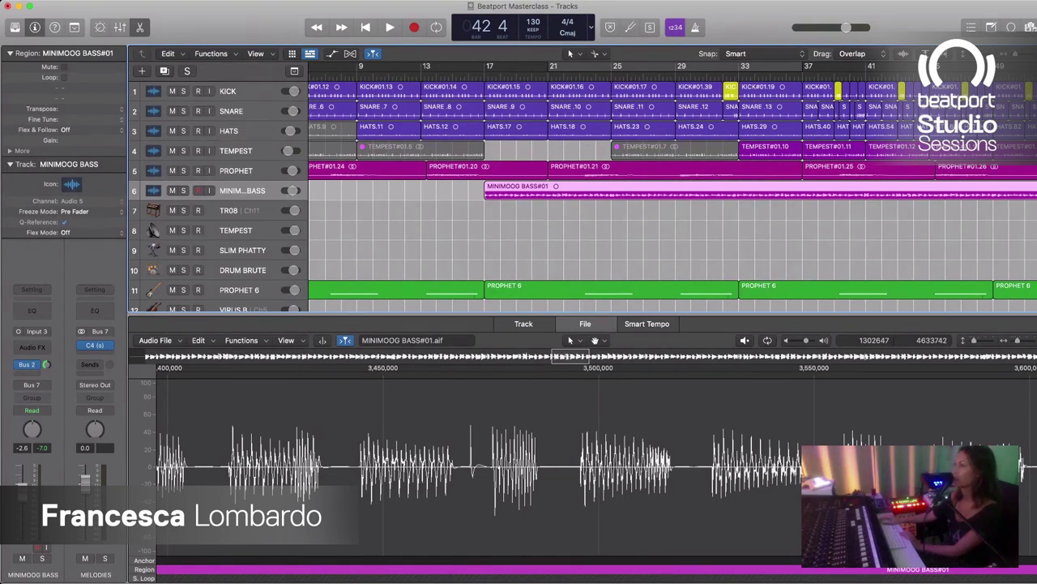
Step: Lower the MELODIES bus level to -2.0 dB and move the playhead back to bar 18
{"action": "key", "text": "Up"}
{"action": "key", "text": "Down"}
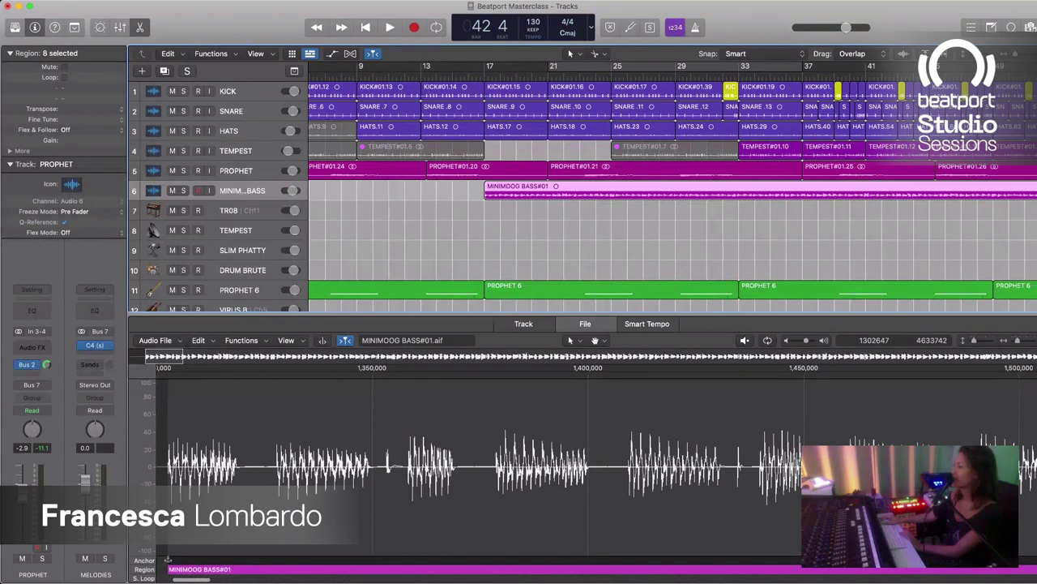
{"action": "left_click", "coordinate": [574, 357]}
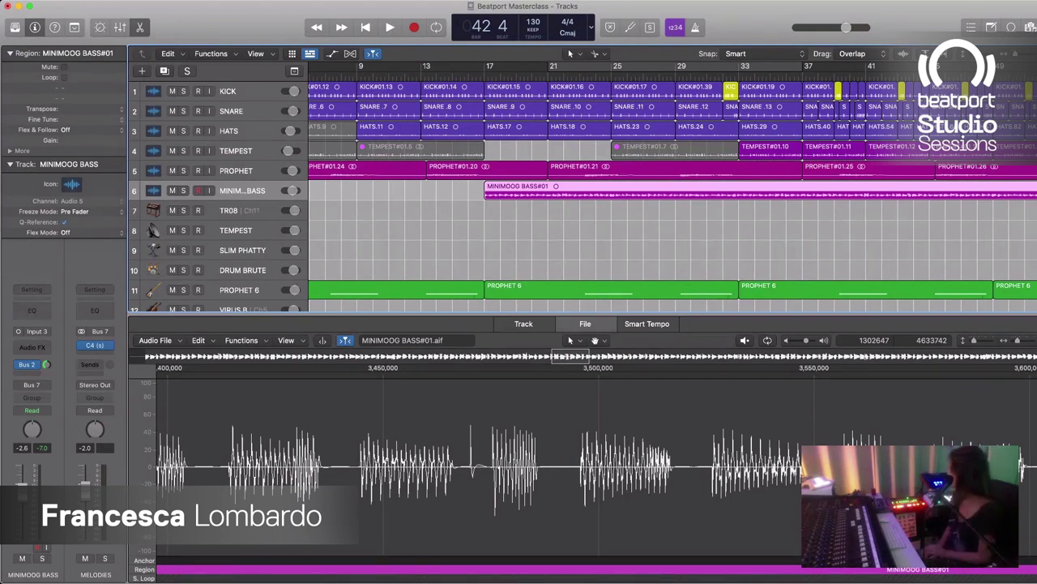
{"action": "key", "text": "shift+comma"}
{"action": "key", "text": "shift+comma"}
{"action": "key", "text": "shift+comma"}
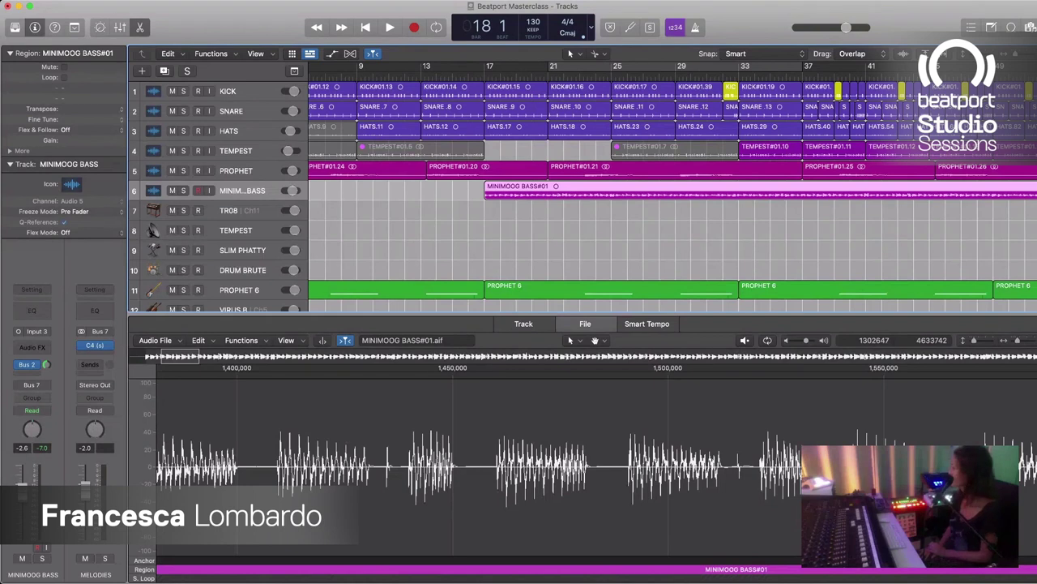
Step: Delete the PROPHET#01.21 region and set the MELODIES bus level to -1.8 dB during playback
{"action": "key", "text": "space"}
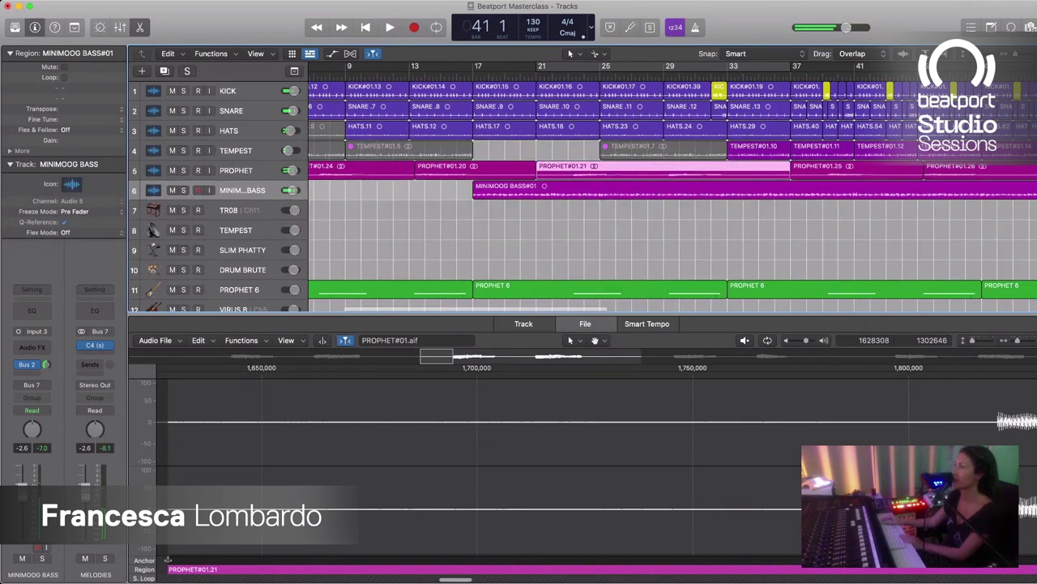
{"action": "key", "text": "Delete"}
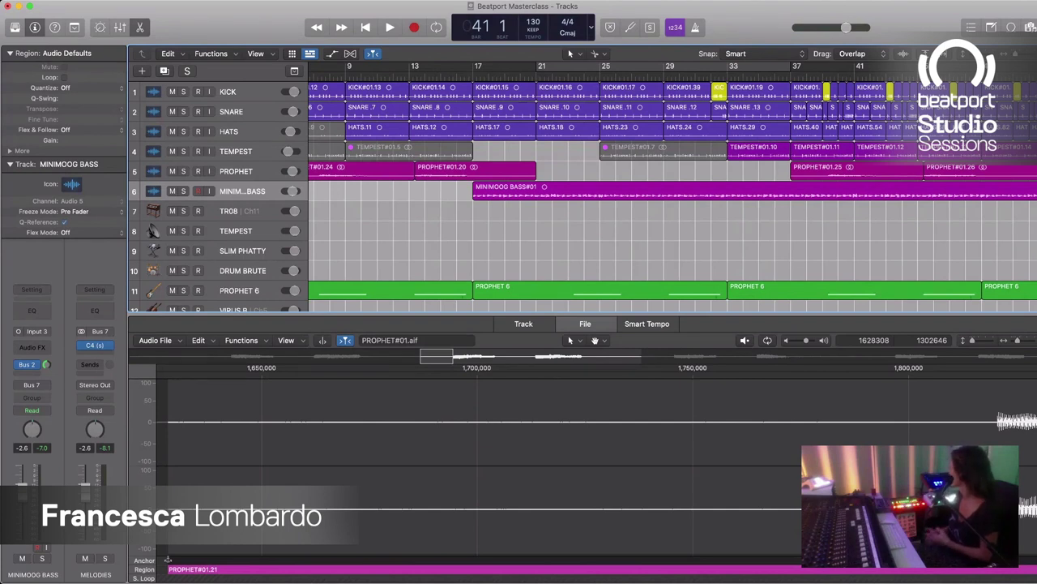
{"action": "key", "text": "space"}
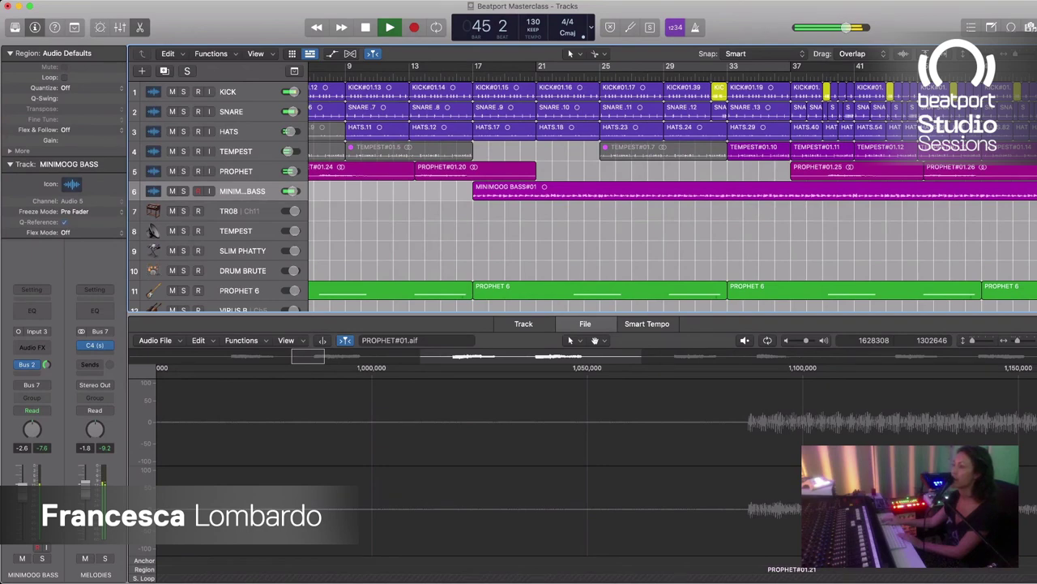
{"action": "key", "text": "space"}
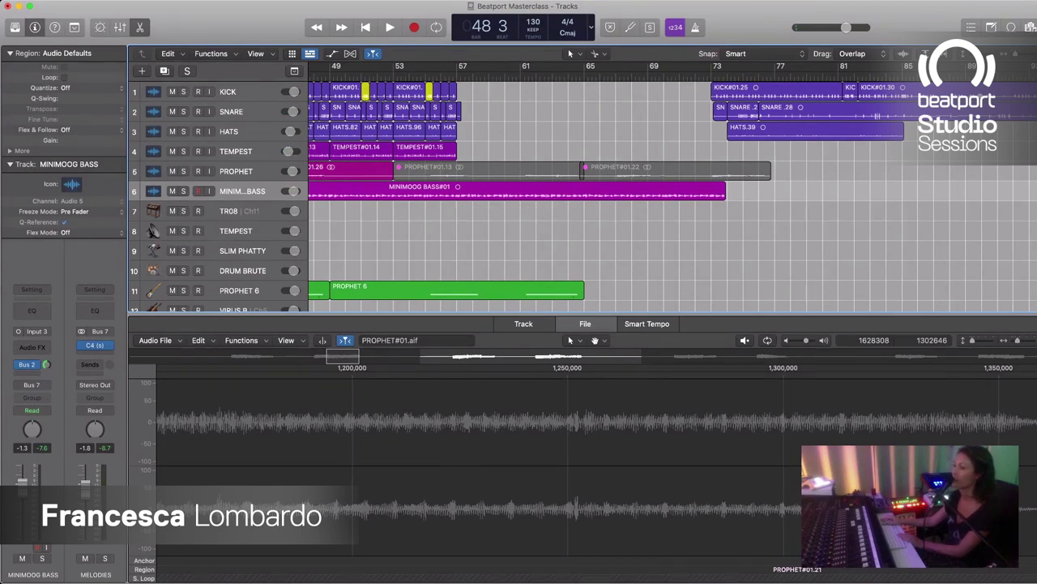
Step: Set the MINIMOOG BASS track level to -1.3 dB while playing the arrangement up to bar 57
{"action": "key", "text": "space"}
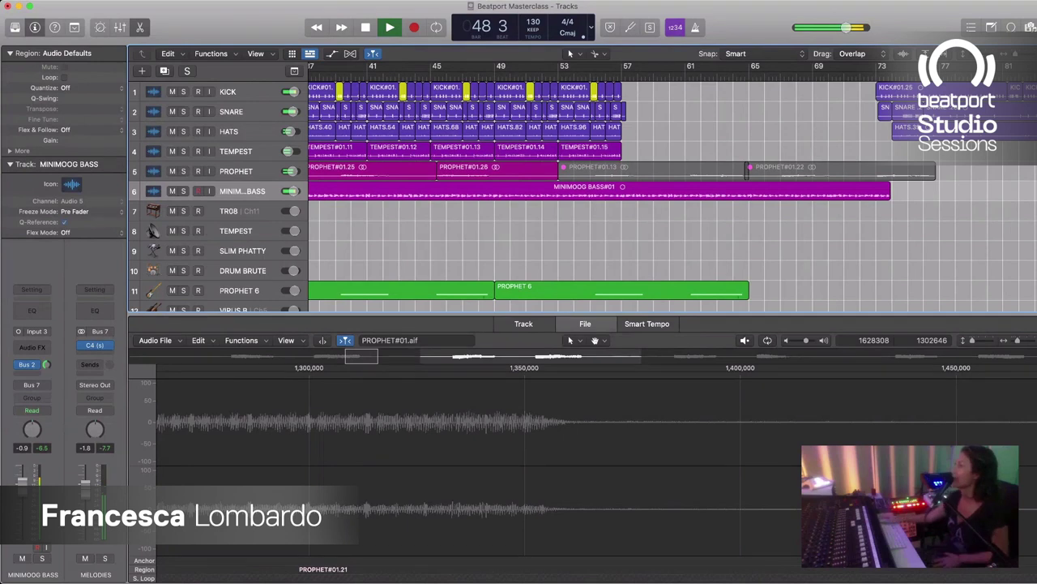
{"action": "key", "text": "space"}
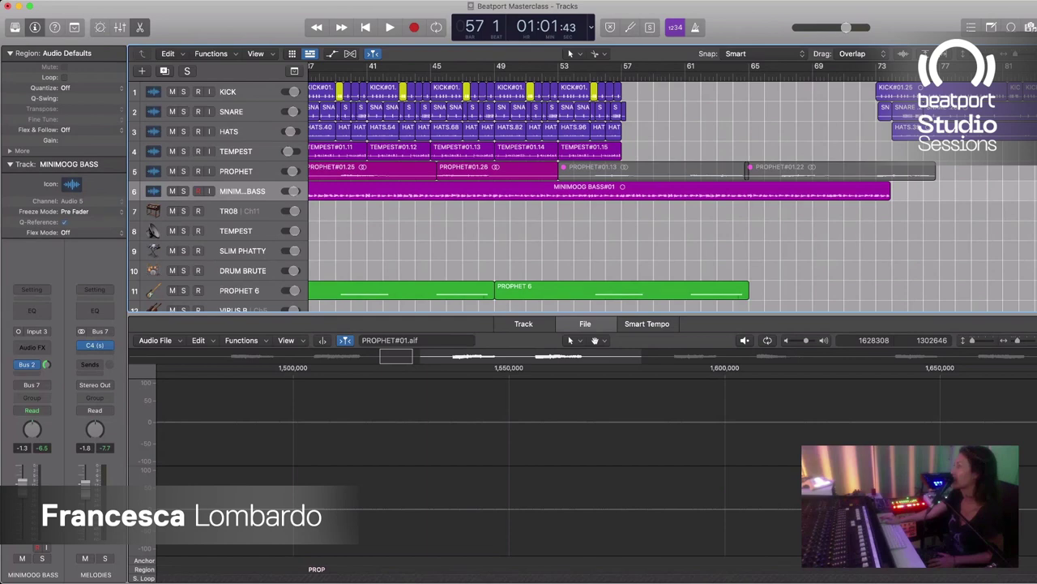
{"action": "key", "text": "super+Left"}
{"action": "key", "text": "super+Left"}
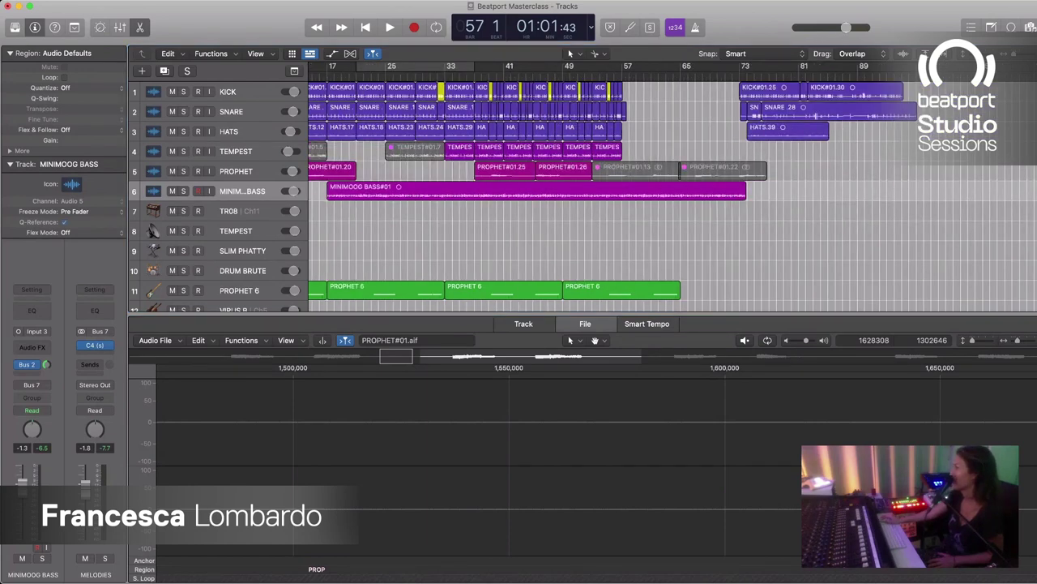
Step: Select the seven leftover drum regions around bars 73 to 97 and move them later to start at bar 127
{"action": "left_click_drag", "start_coordinate": [710, 82], "coordinate": [843, 138]}
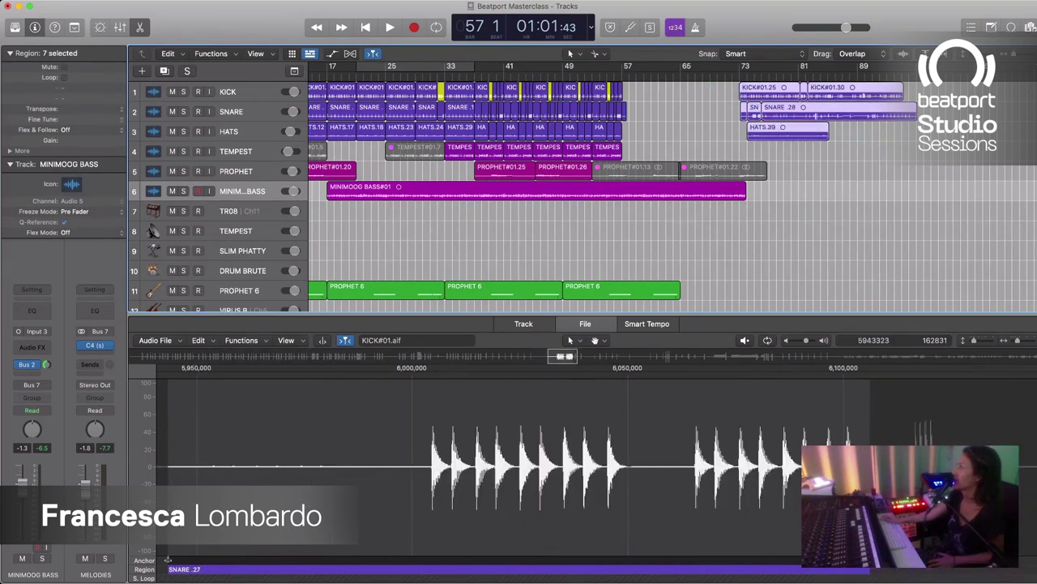
{"action": "left_click_drag", "start_coordinate": [762, 92], "coordinate": [1031, 92]}
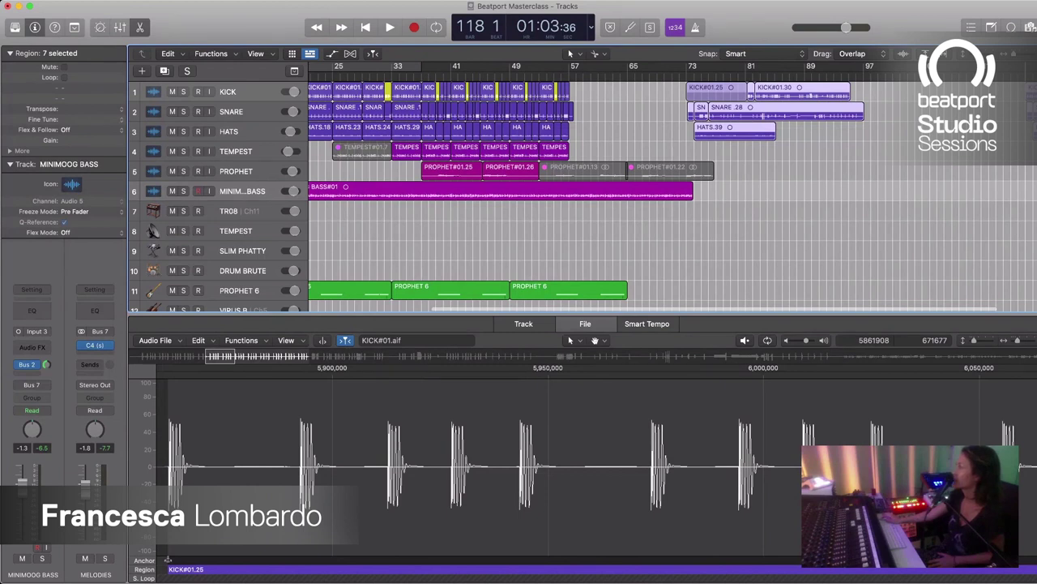
{"action": "left_click_drag", "start_coordinate": [1031, 91], "coordinate": [1034, 91]}
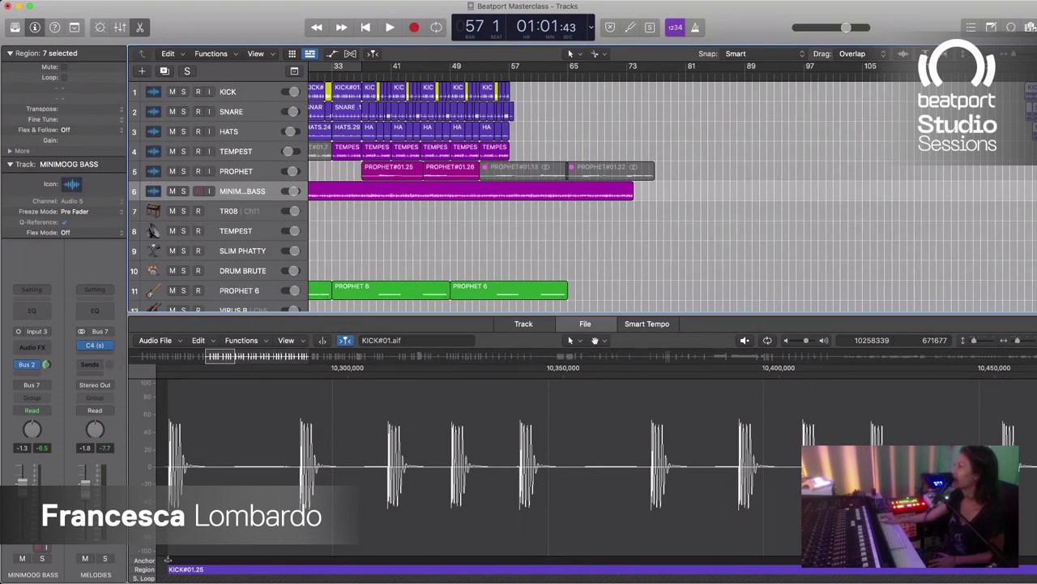
Step: Delete the stray short SNARE .5 region starting at bar 57
{"action": "key", "text": "super+Left"}
{"action": "key", "text": "super+Right"}
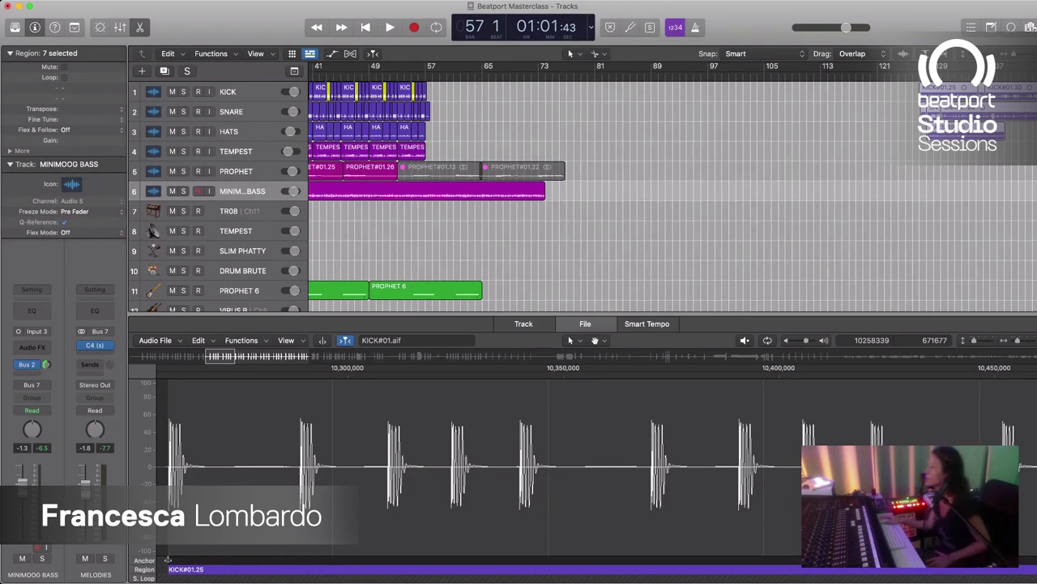
{"action": "key", "text": "super+Right"}
{"action": "left_click_drag", "start_coordinate": [510, 98], "coordinate": [492, 123]}
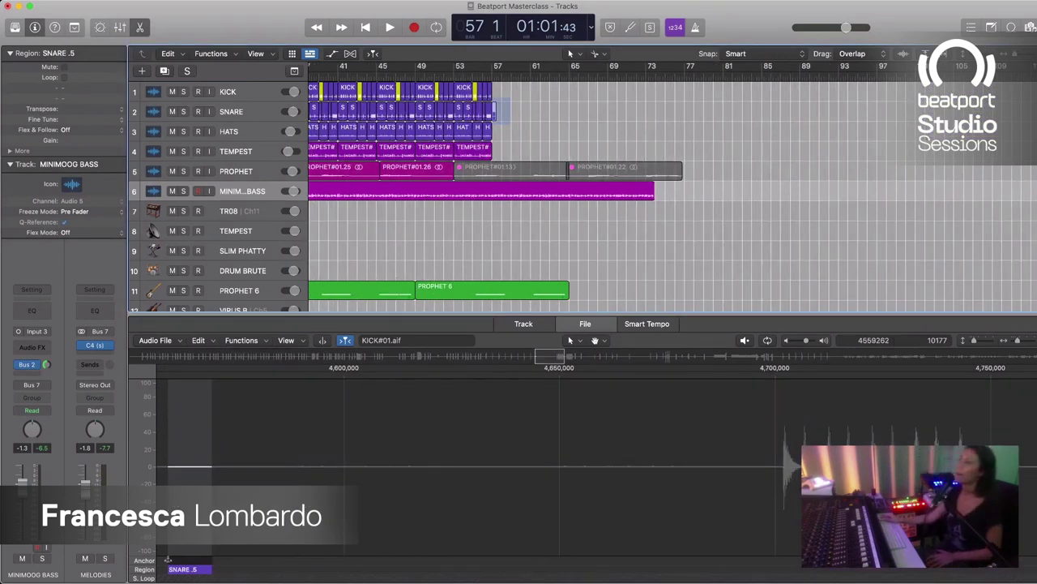
{"action": "key", "text": "super+Right"}
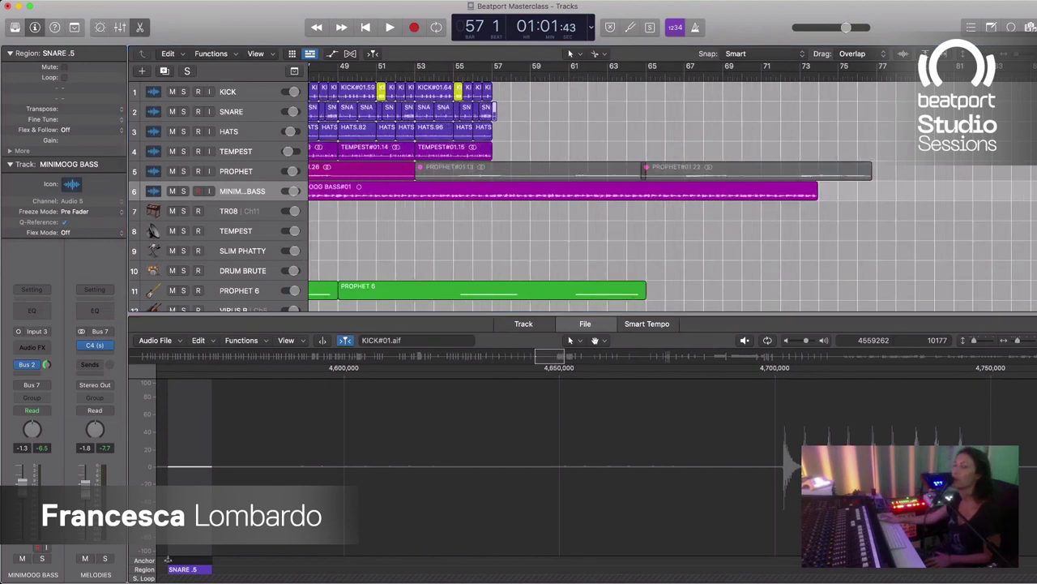
{"action": "key", "text": "super+Right"}
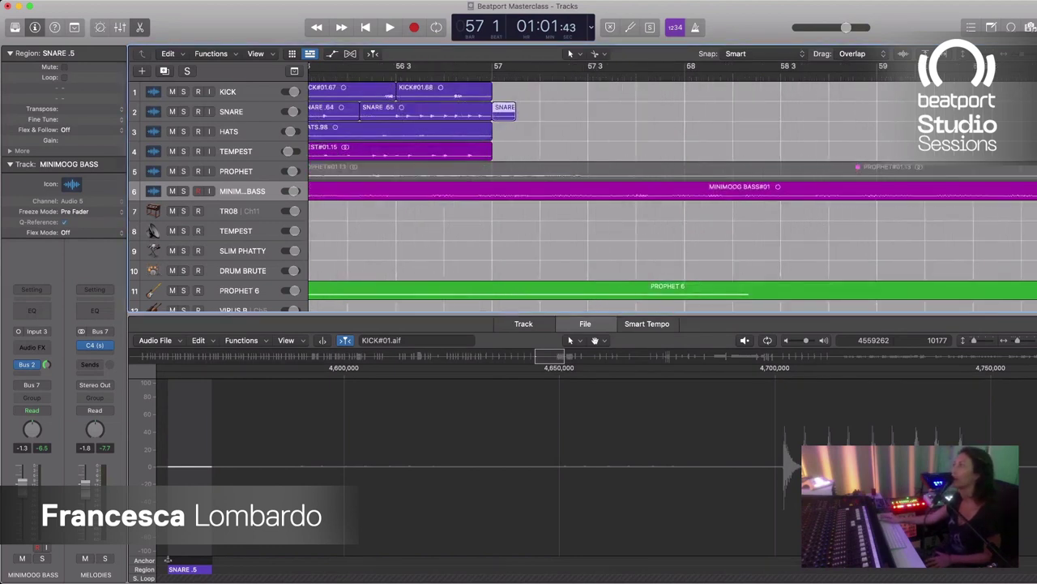
{"action": "key", "text": "super+Right"}
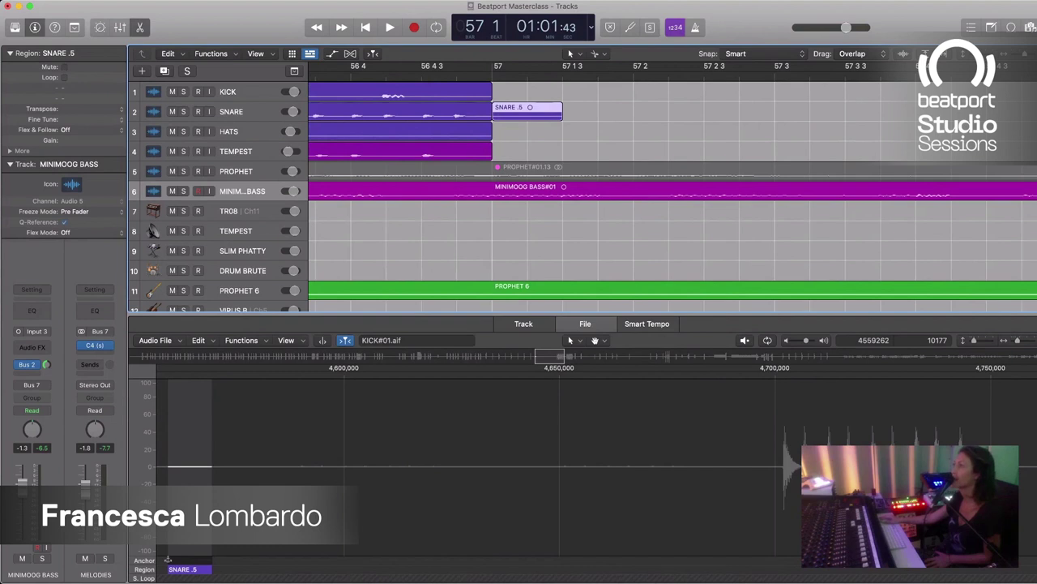
{"action": "key", "text": "super+Left"}
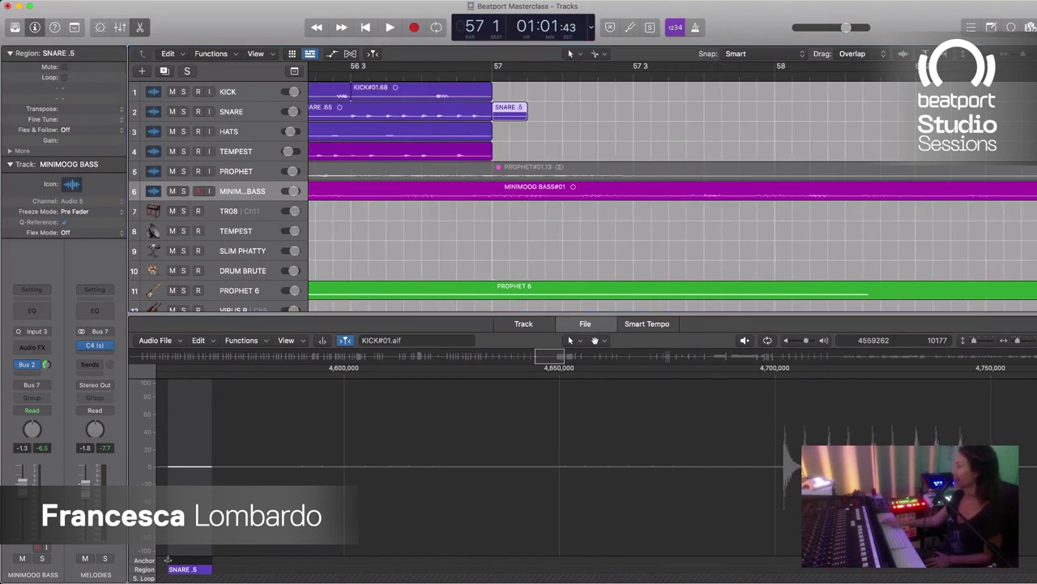
{"action": "key", "text": "super+Left"}
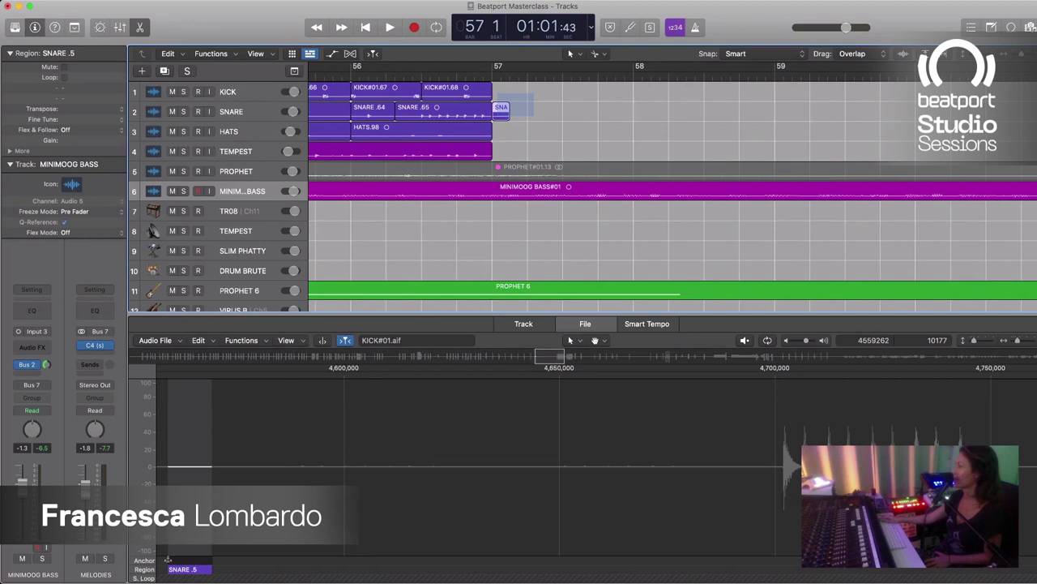
{"action": "key", "text": "Delete"}
{"action": "key", "text": "super+Left"}
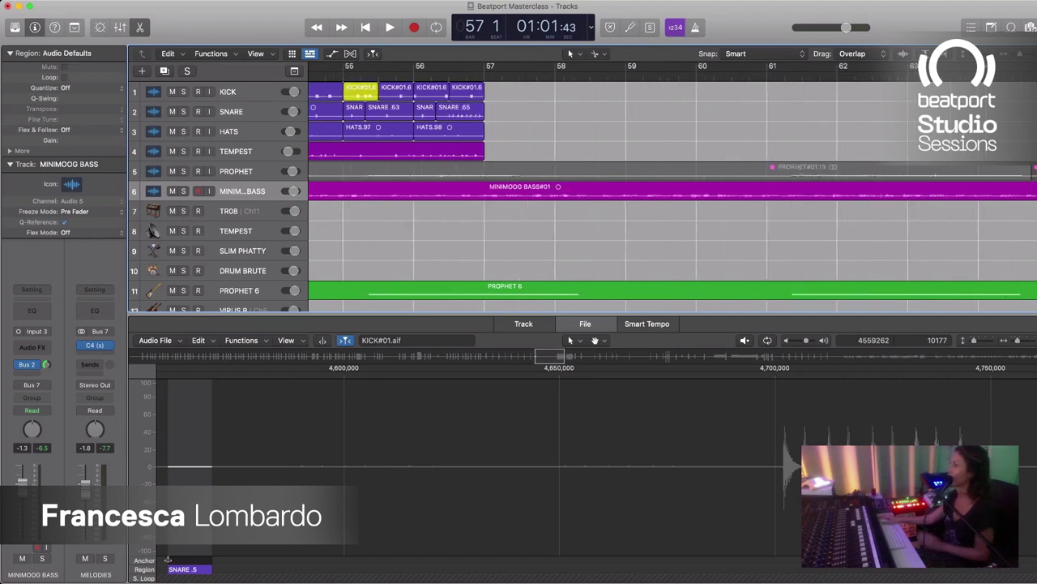
{"action": "key", "text": "super+Left"}
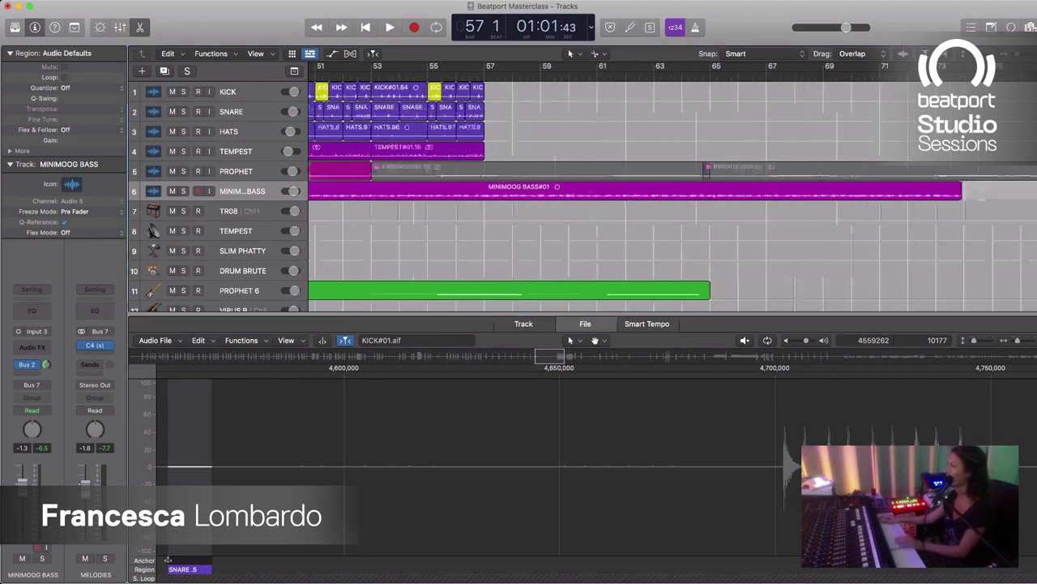
{"action": "key", "text": "super+Left"}
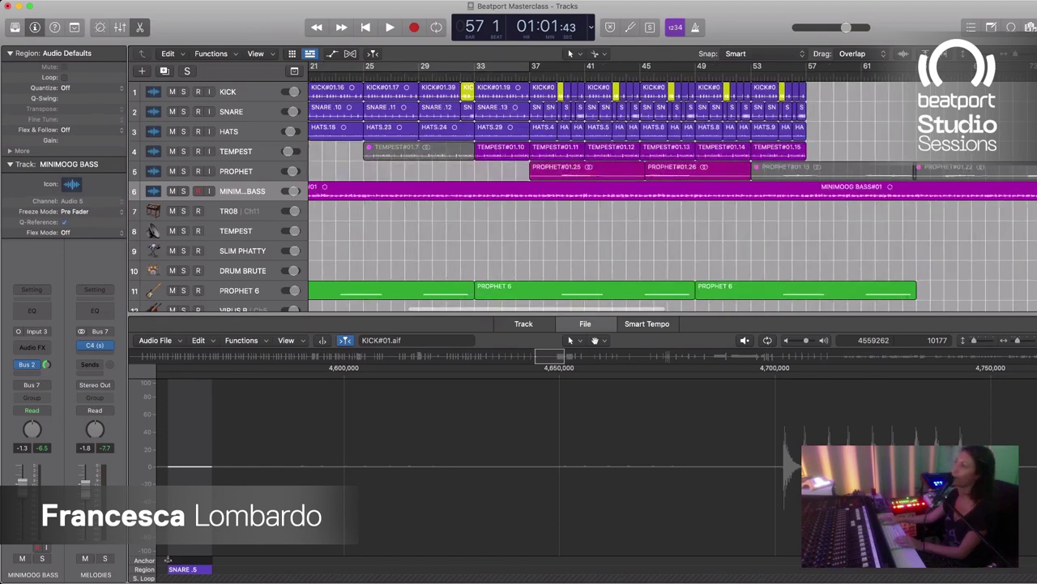
Step: Copy all KICK, SNARE, HATS and TEMPEST regions from bars 1 to 57 so the copies start at bar 57, leaving nothing selected
{"action": "mouse_move", "coordinate": [833, 86]}
{"action": "left_mouse_down"}
{"action": "mouse_move", "coordinate": [781, 112]}
{"action": "mouse_move", "coordinate": [363, 144]}
{"action": "mouse_move", "coordinate": [833, 87]}
{"action": "left_mouse_up"}
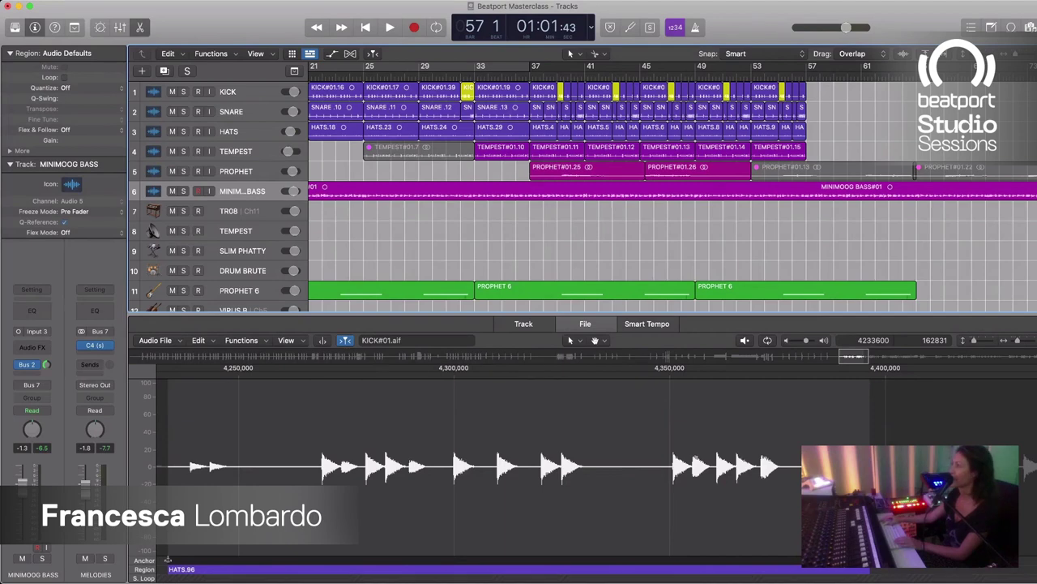
{"action": "key", "text": "super+v"}
{"action": "left_click_drag", "start_coordinate": [803, 104], "coordinate": [241, 151]}
{"action": "key", "text": "super+Left"}
{"action": "key", "text": "super+Left"}
{"action": "key", "text": "super+Left"}
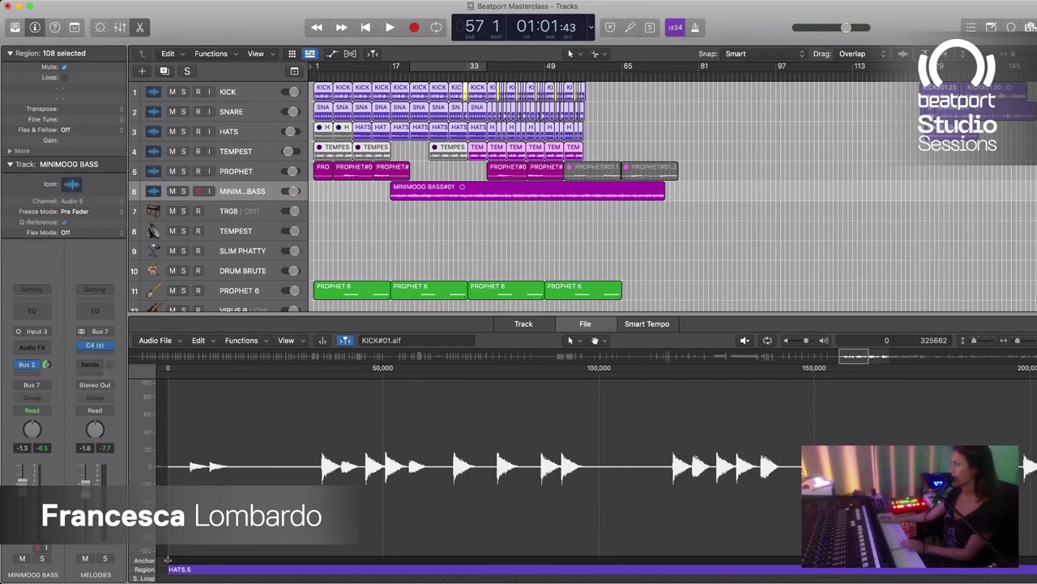
{"action": "key", "text": "Tab"}
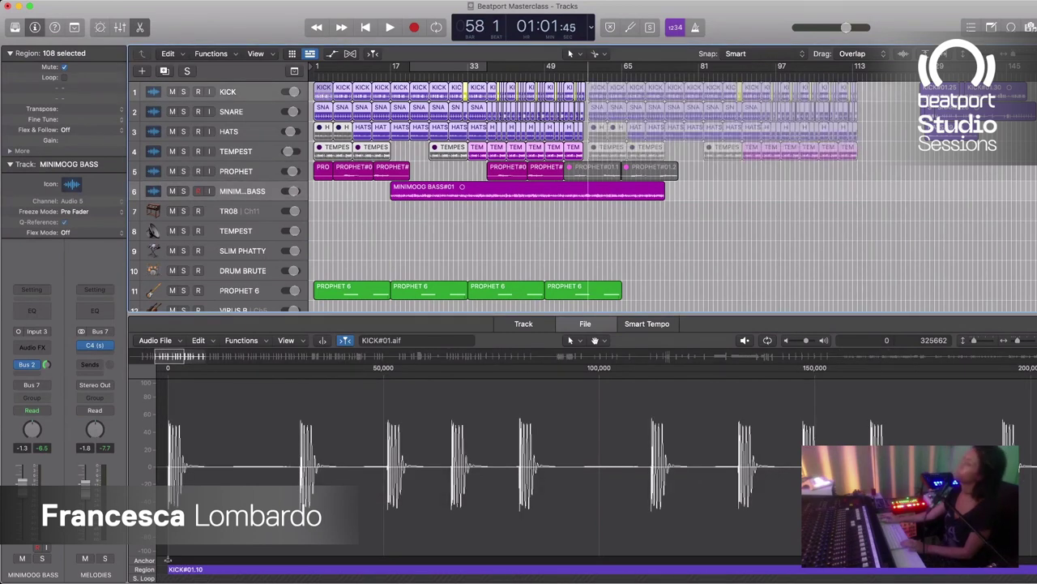
{"action": "key", "text": "l"}
{"action": "left_click_drag", "start_coordinate": [587, 92], "coordinate": [583, 92]}
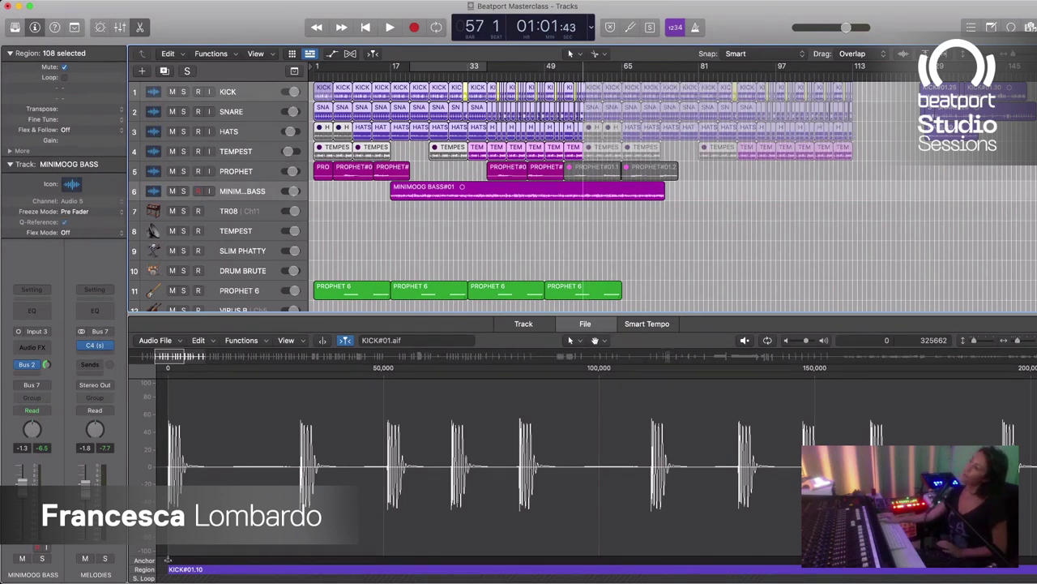
{"action": "key", "text": "ctrl+l"}
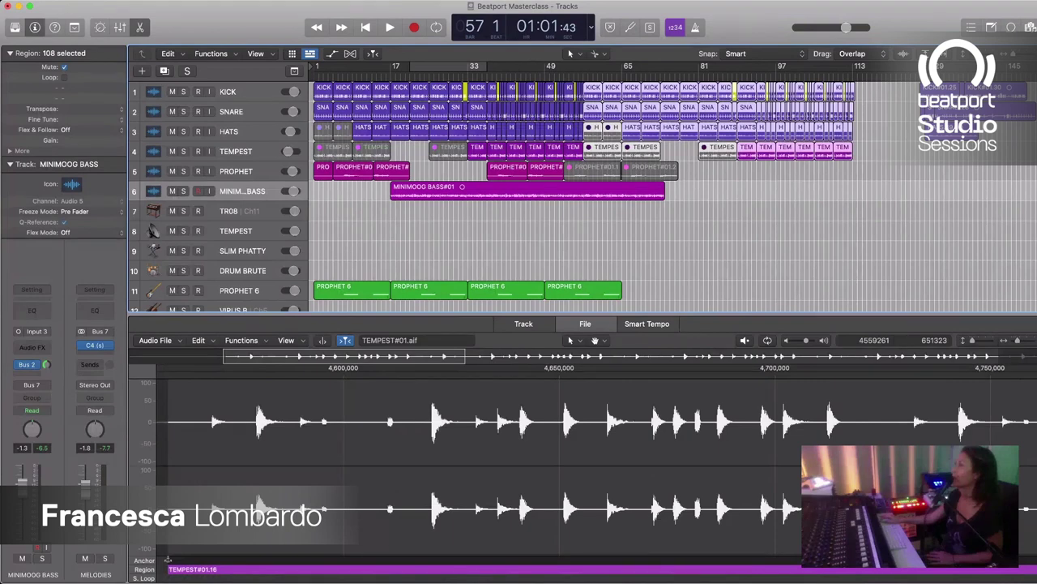
{"action": "key", "text": "super+shift+a"}
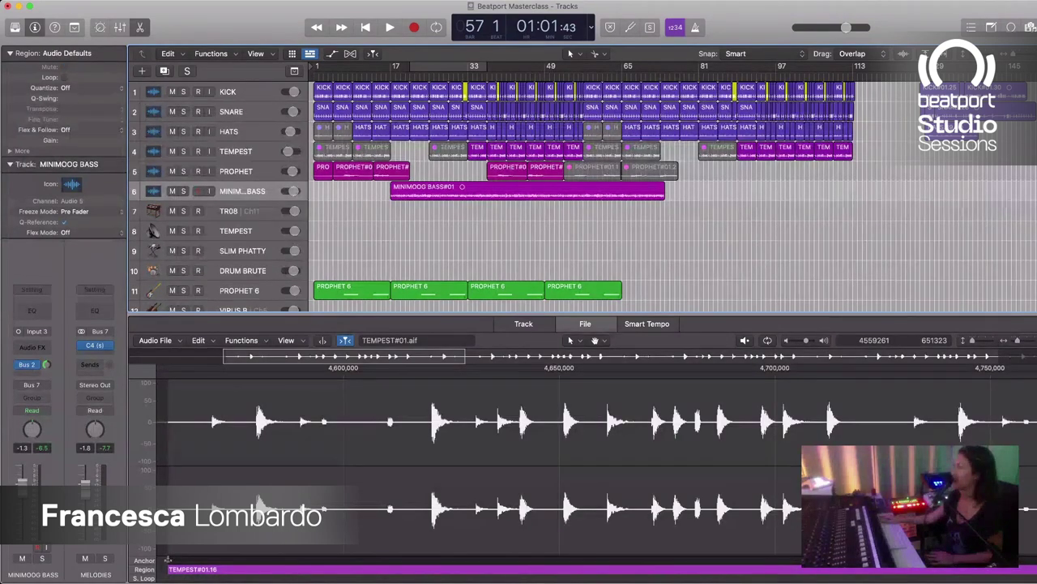
Step: Unmute the PROPHET#01.13 region and move the playhead to bar 54
{"action": "left_click", "coordinate": [602, 151]}
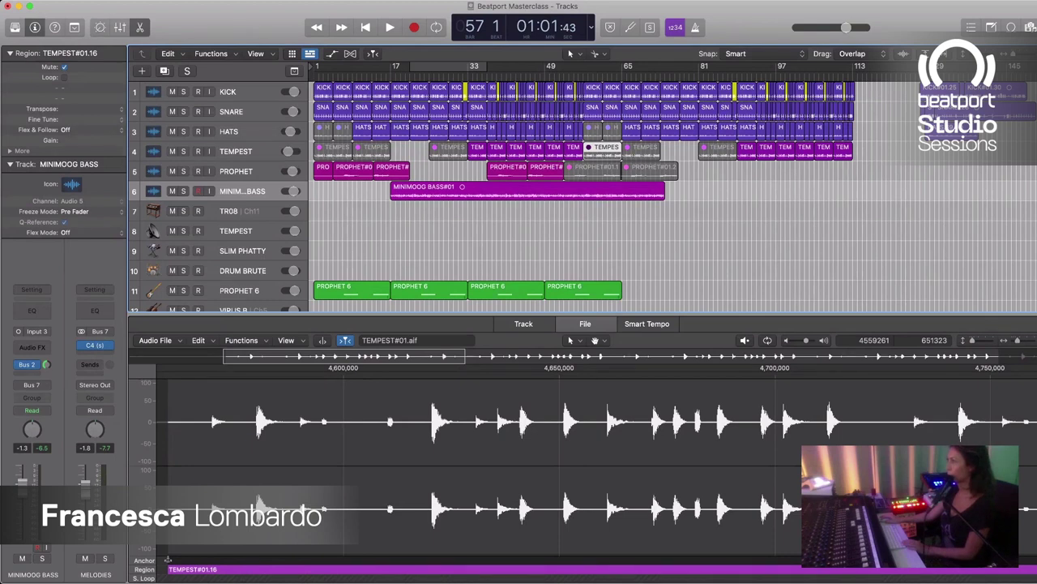
{"action": "left_click", "coordinate": [592, 170]}
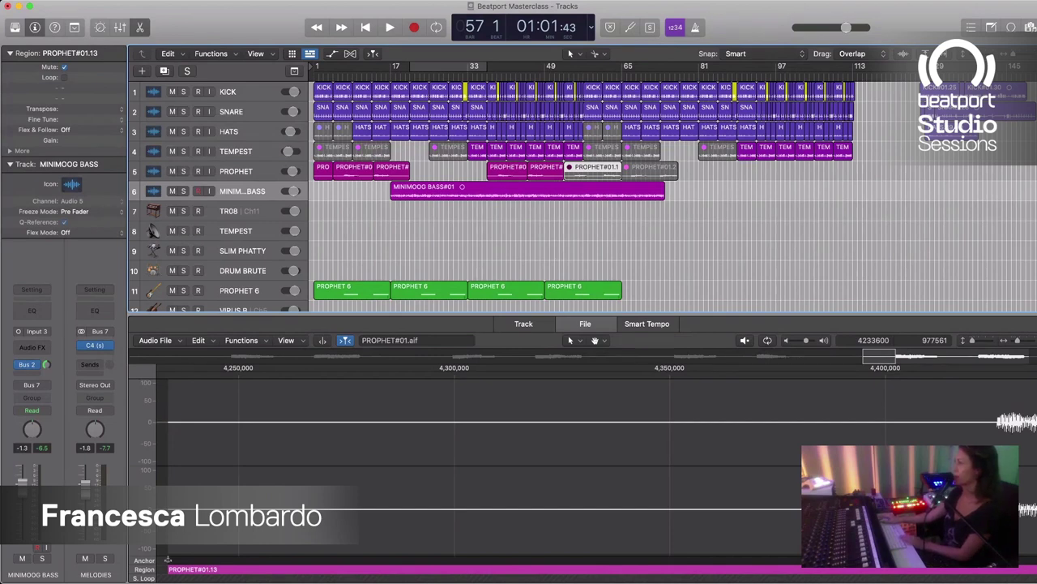
{"action": "key", "text": "ctrl+m"}
{"action": "key", "text": "comma"}
{"action": "key", "text": "comma"}
{"action": "key", "text": "comma"}
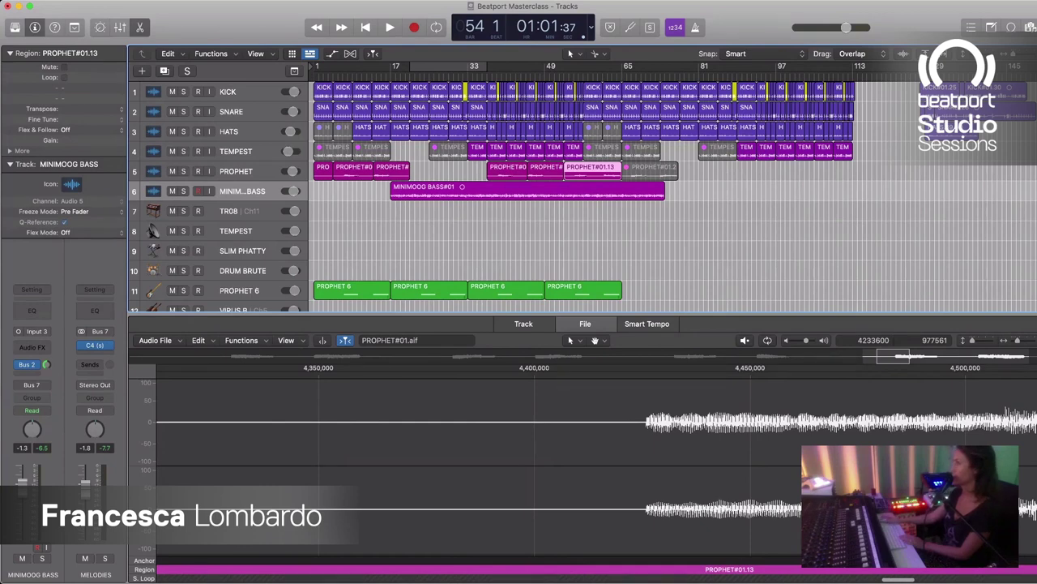
Step: Audition the transition from bar 54 and delete the first copied kick and snare regions at bar 57 to open a four-bar break
{"action": "key", "text": "space"}
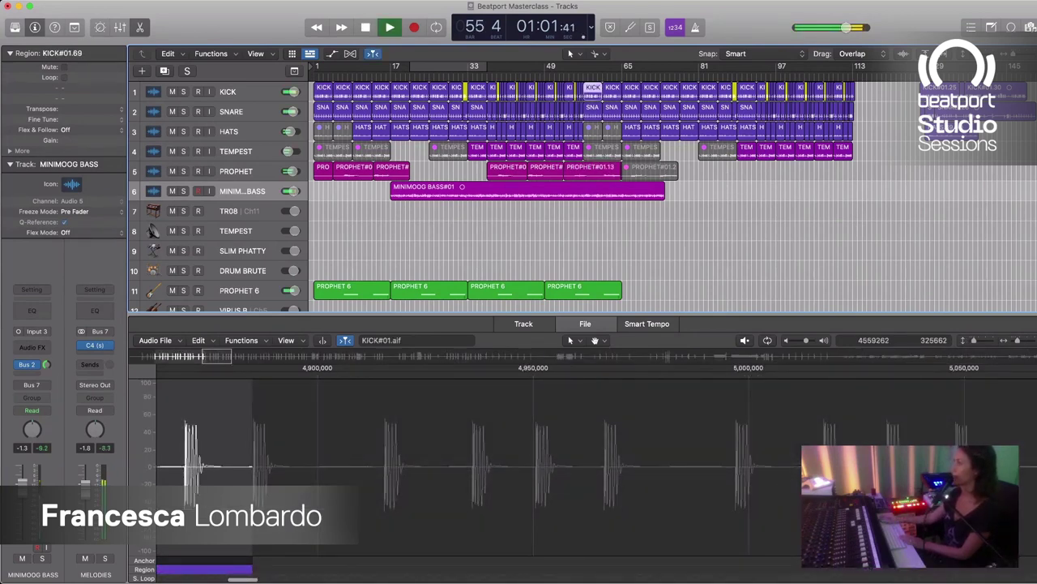
{"action": "key", "text": "BackSpace"}
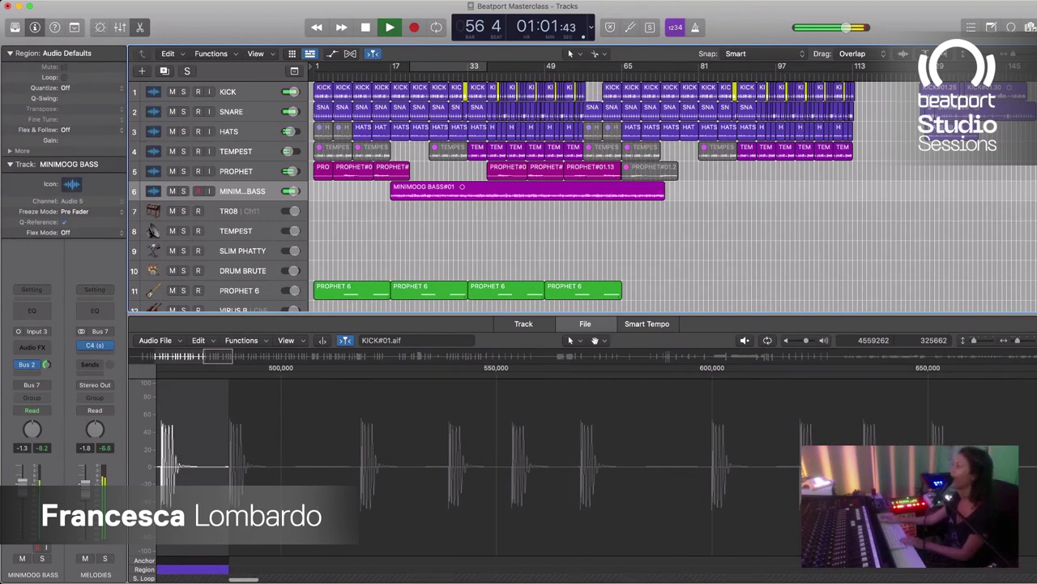
{"action": "key", "text": "space"}
{"action": "left_click", "coordinate": [592, 111]}
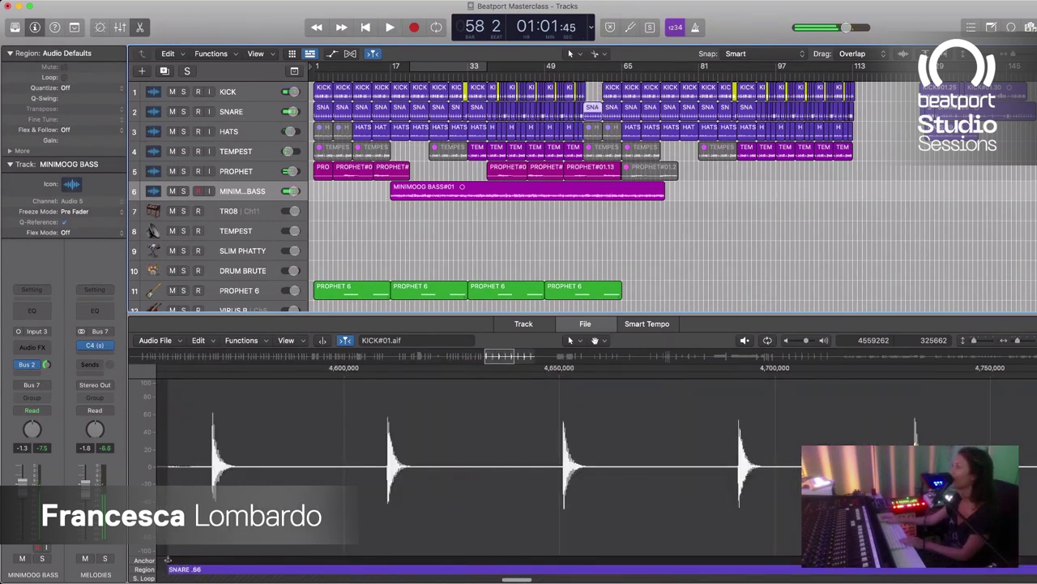
{"action": "key", "text": "BackSpace"}
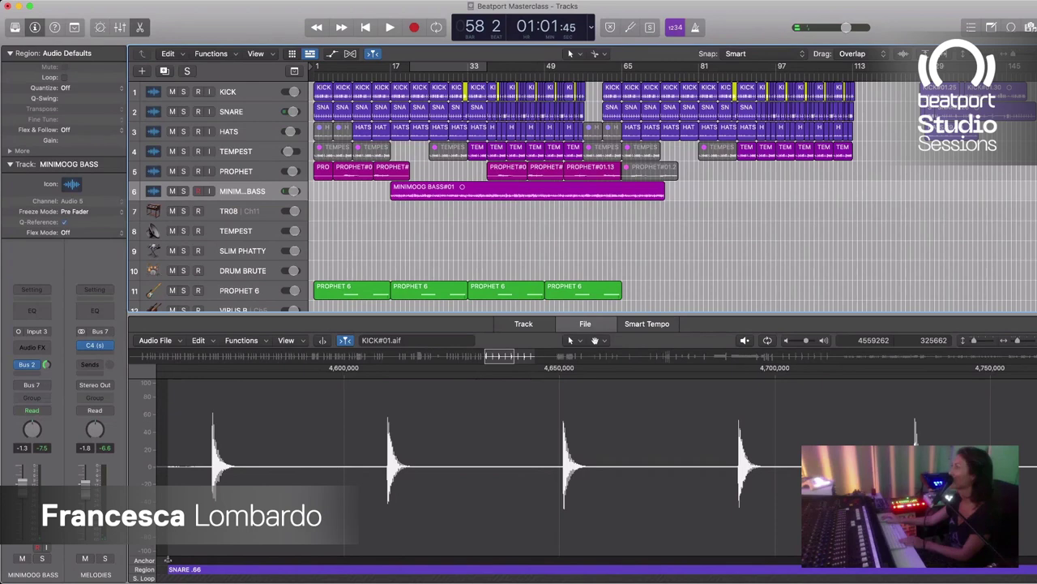
Step: Split the MINIMOOG BASS region at bar 57 and mute its second part
{"action": "left_click", "coordinate": [583, 191]}
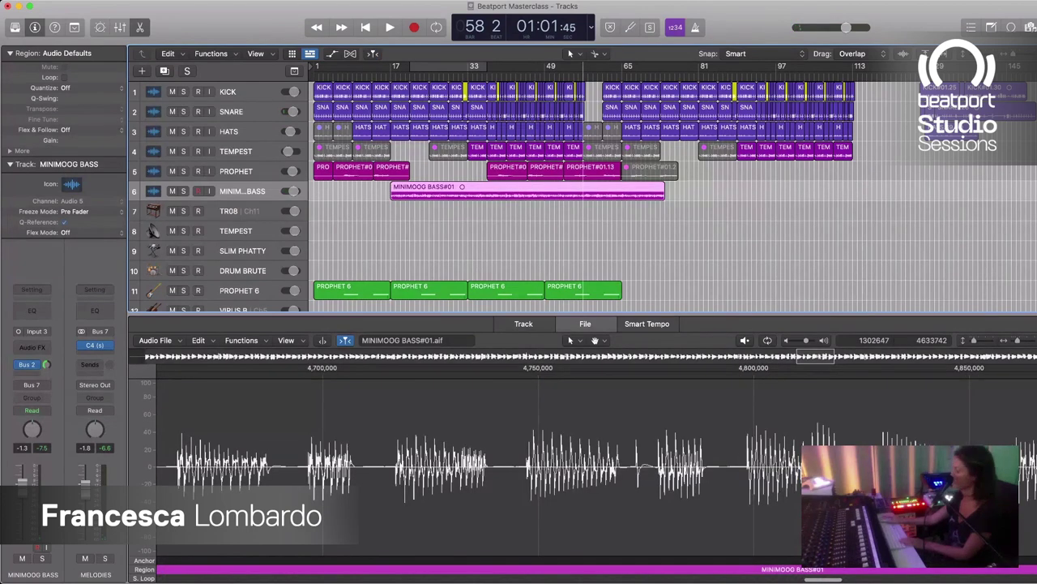
{"action": "key", "text": "super+t"}
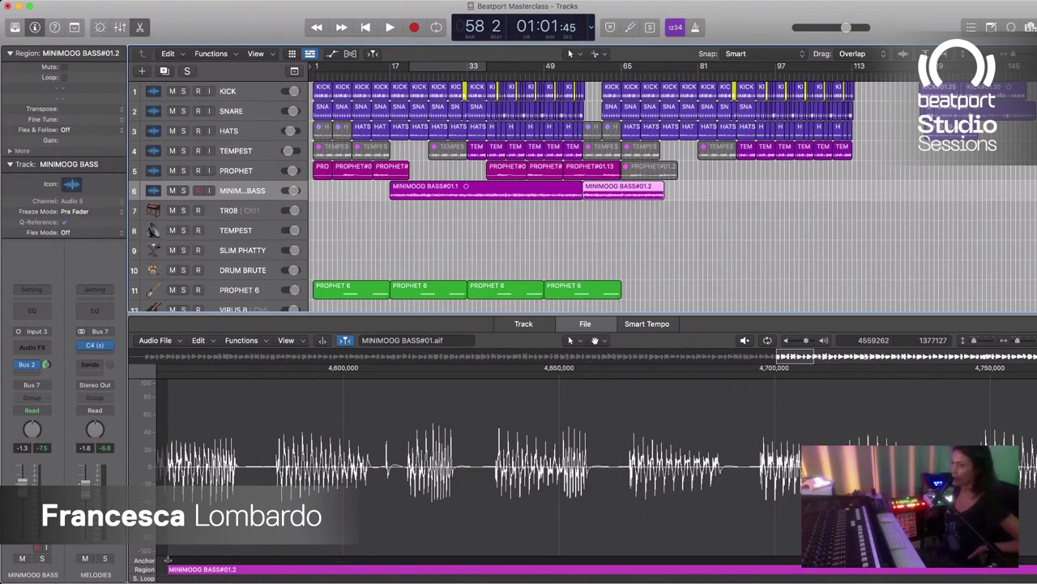
{"action": "key", "text": "ctrl+m"}
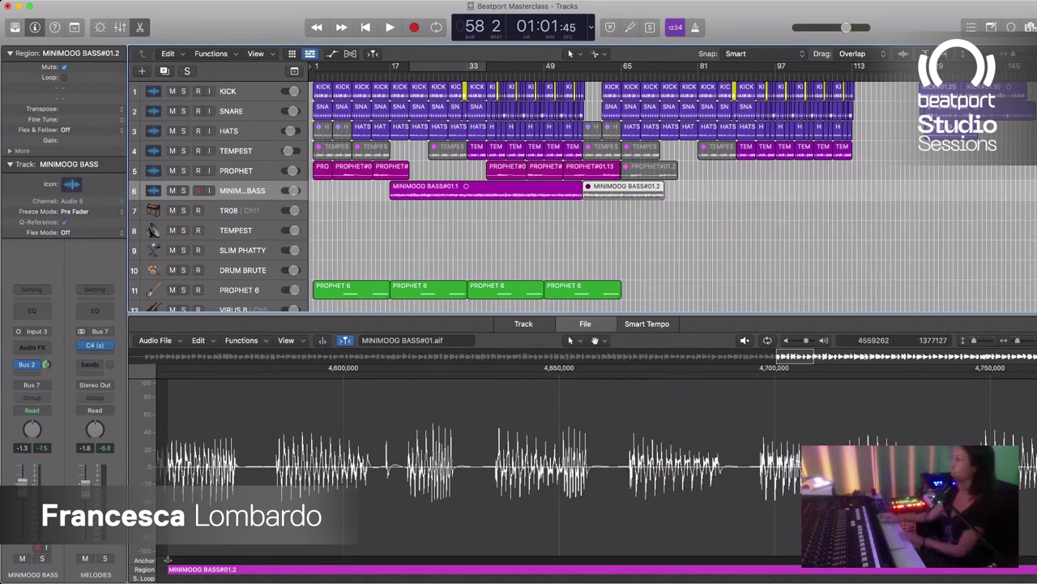
Step: Audition the break around bar 57, unmute the second Minimoog bass part and shift it to start at bar 59
{"action": "key", "text": "space"}
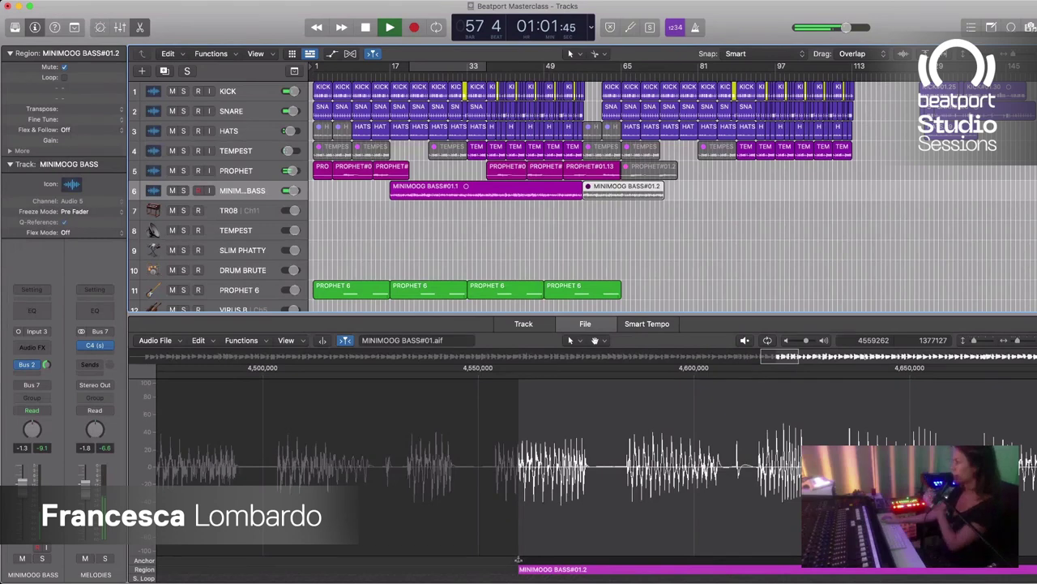
{"action": "key", "text": "space"}
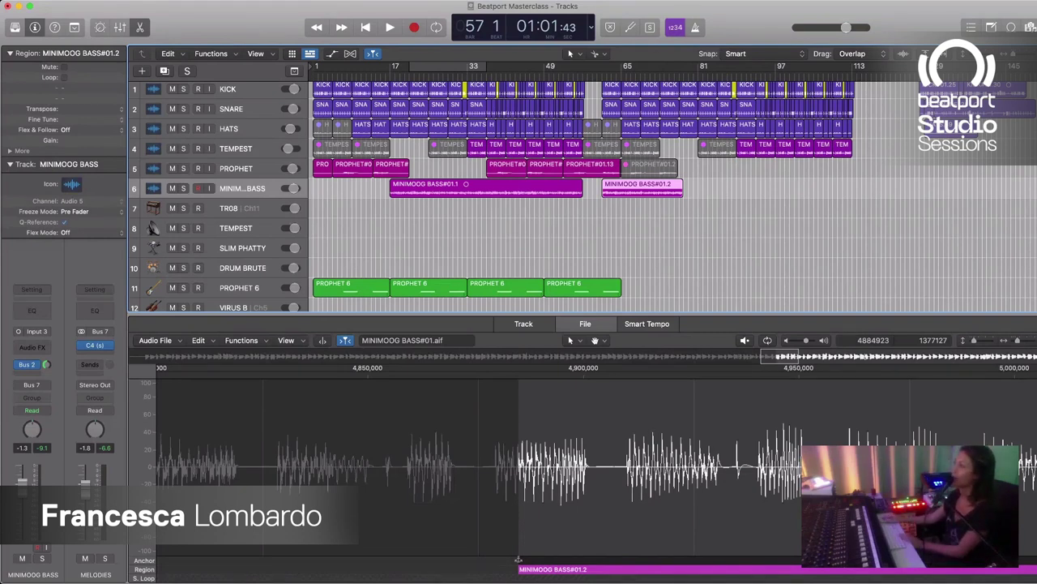
{"action": "key", "text": "space"}
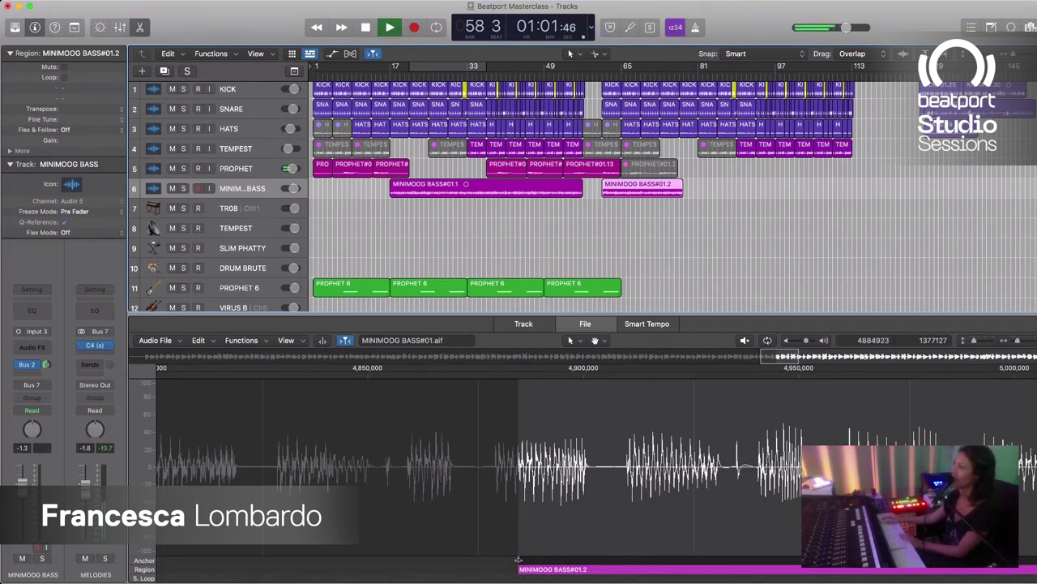
{"action": "key", "text": "space"}
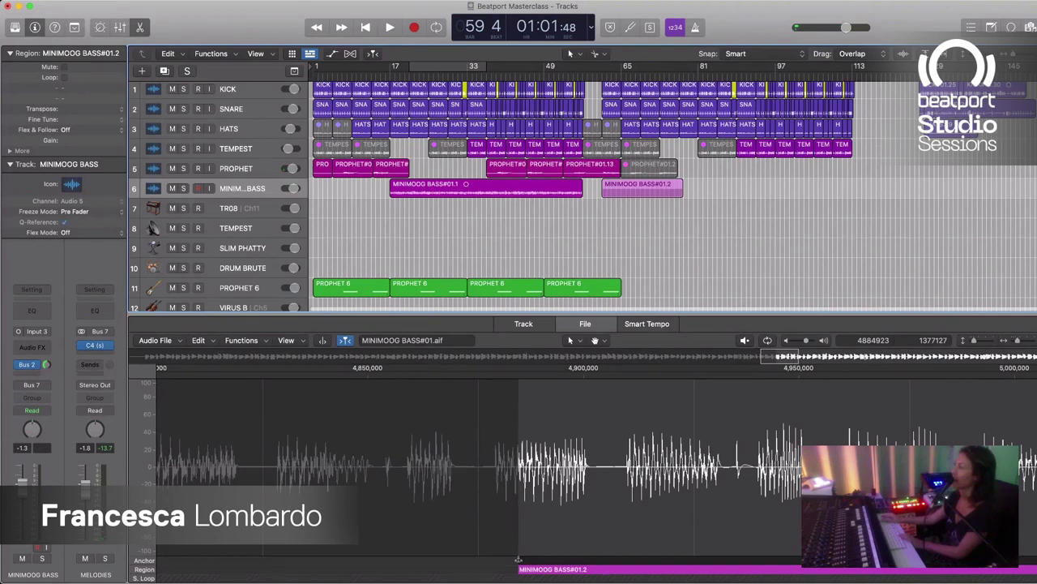
{"action": "key", "text": "alt+Left"}
{"action": "key", "text": "alt+Left"}
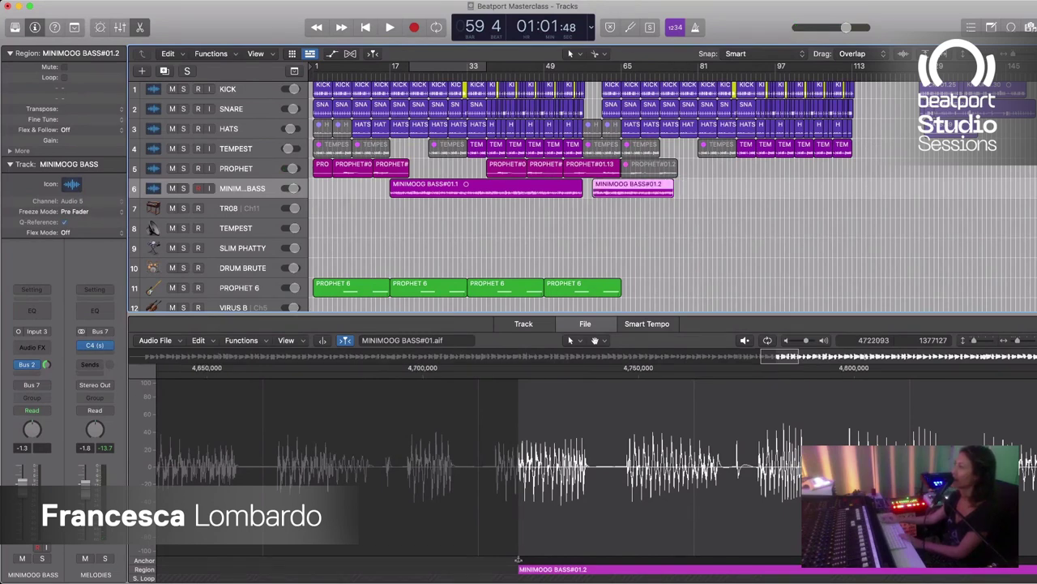
Step: Show the track automation with enlarged tracks, focused on the MINIMOOG BASS volume lane around bars 51 to 69
{"action": "key", "text": "super+Right"}
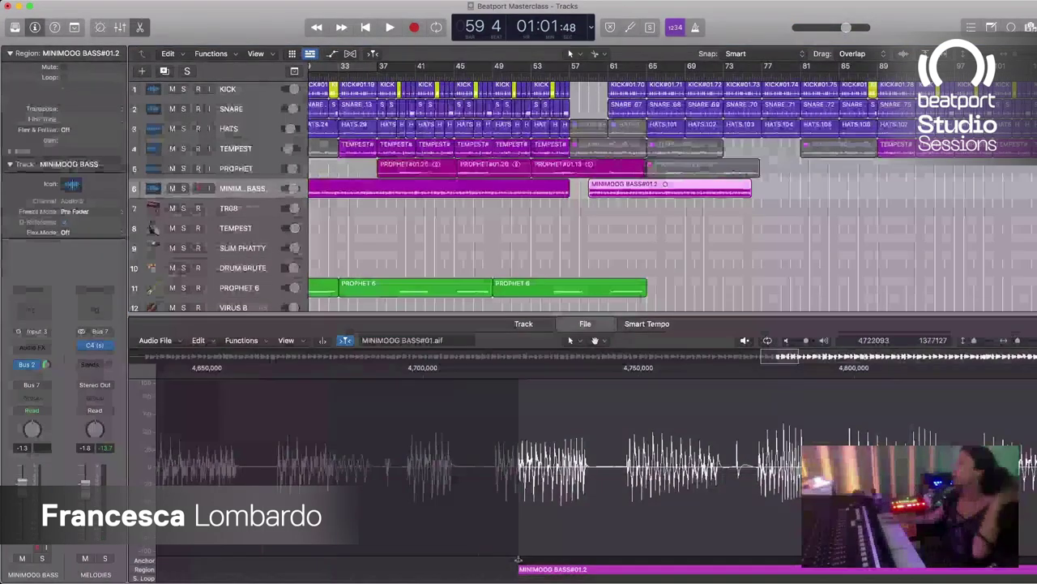
{"action": "key", "text": "super+Right"}
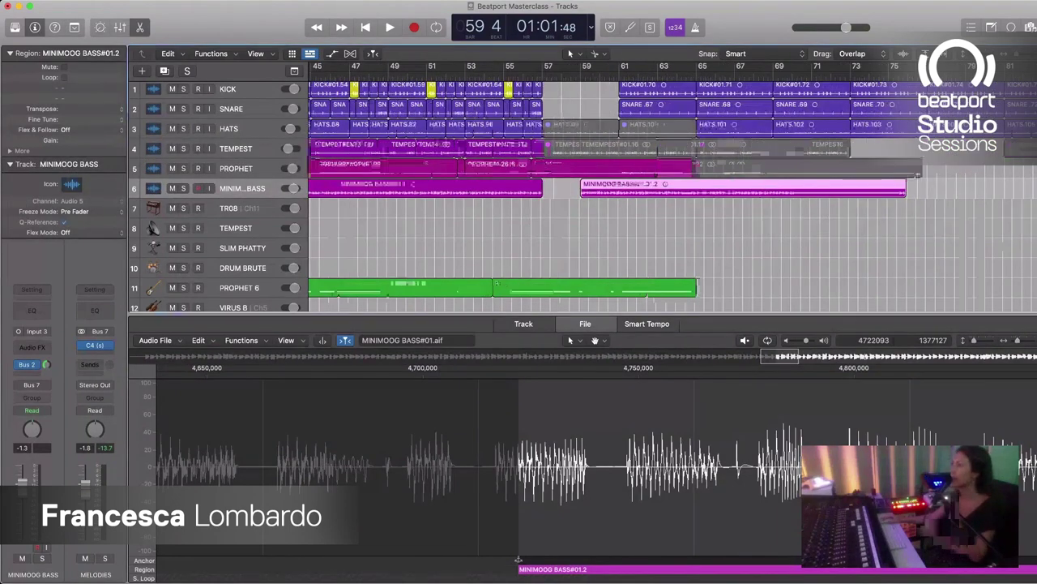
{"action": "key", "text": "super+Right"}
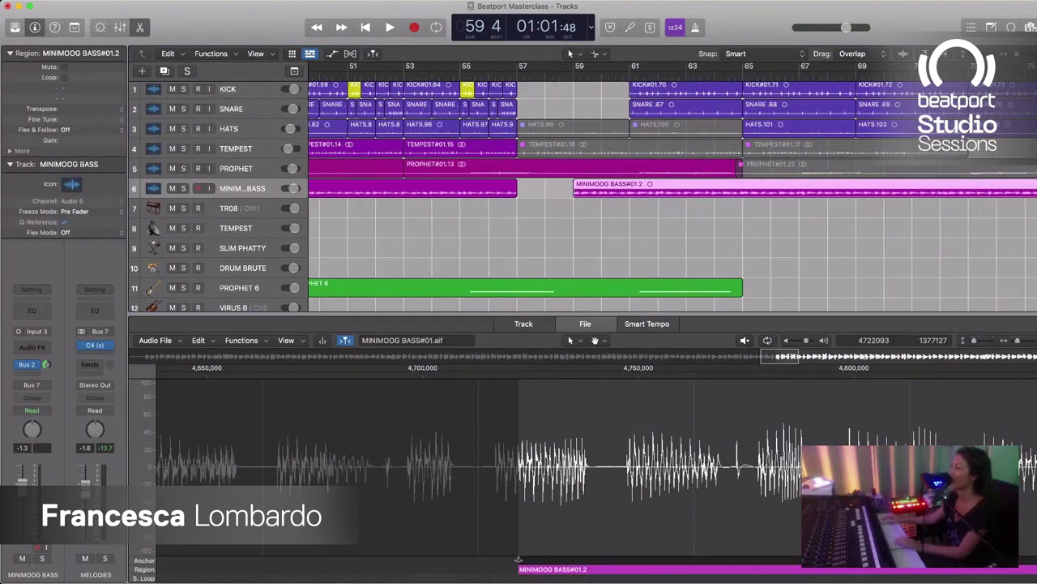
{"action": "key", "text": "a"}
{"action": "key", "text": "super+Down"}
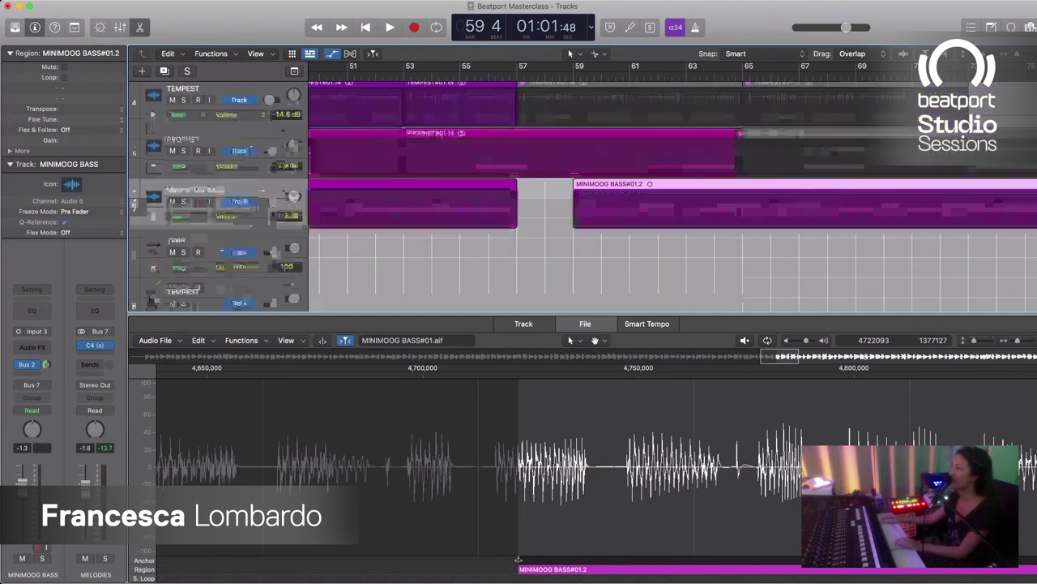
{"action": "scroll", "coordinate": [672, 194], "scroll_direction": "right", "scroll_amount": 1}
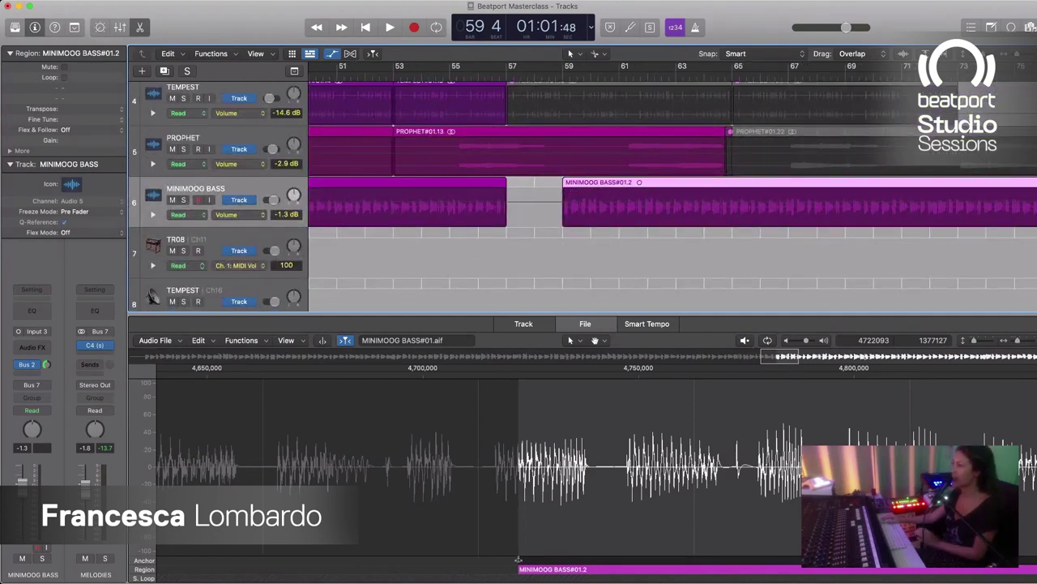
Step: Draw a volume fade-in on MINIMOOG BASS#01.2 from −∞ at bar 59 to -1.3 dB near bar 65, and play it back
{"action": "left_click", "coordinate": [543, 202]}
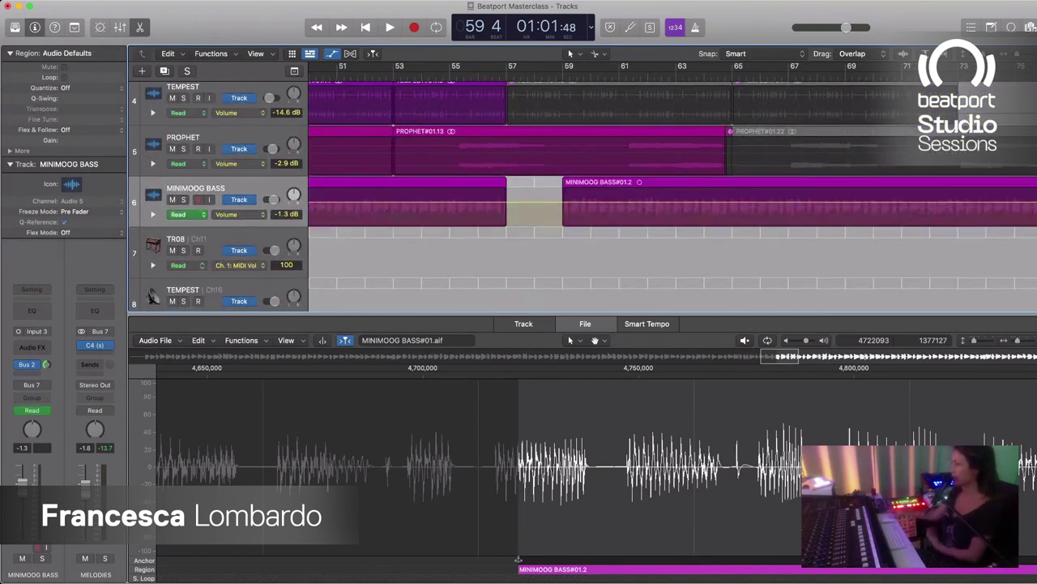
{"action": "left_click", "coordinate": [553, 202]}
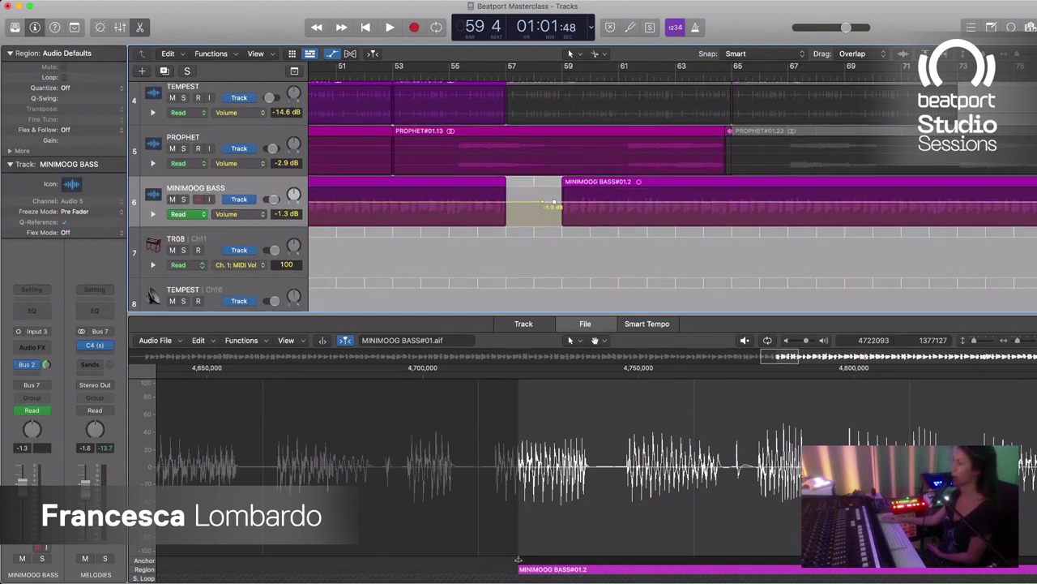
{"action": "left_click", "coordinate": [725, 201]}
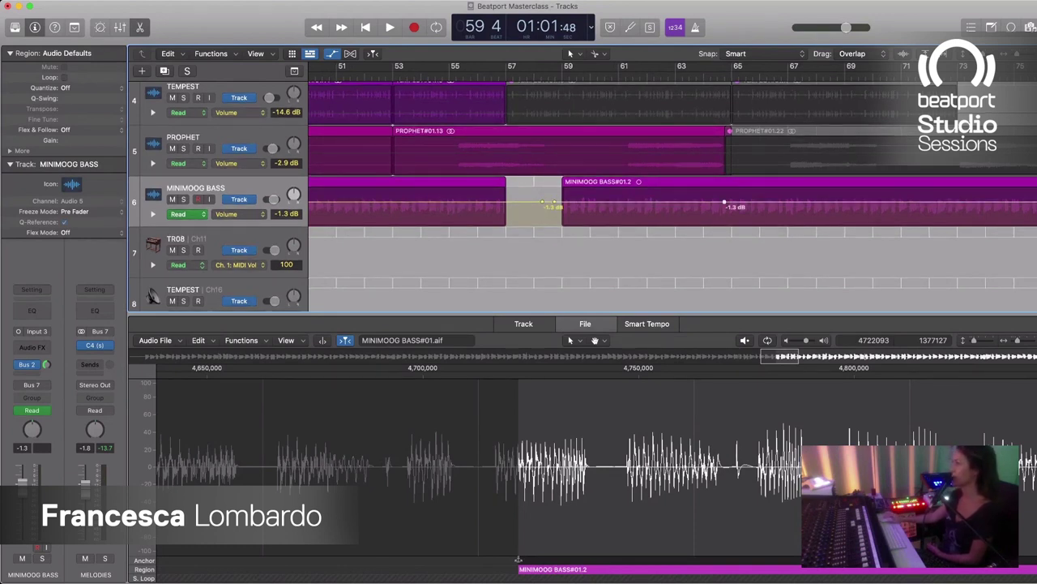
{"action": "left_click_drag", "start_coordinate": [554, 202], "coordinate": [562, 224]}
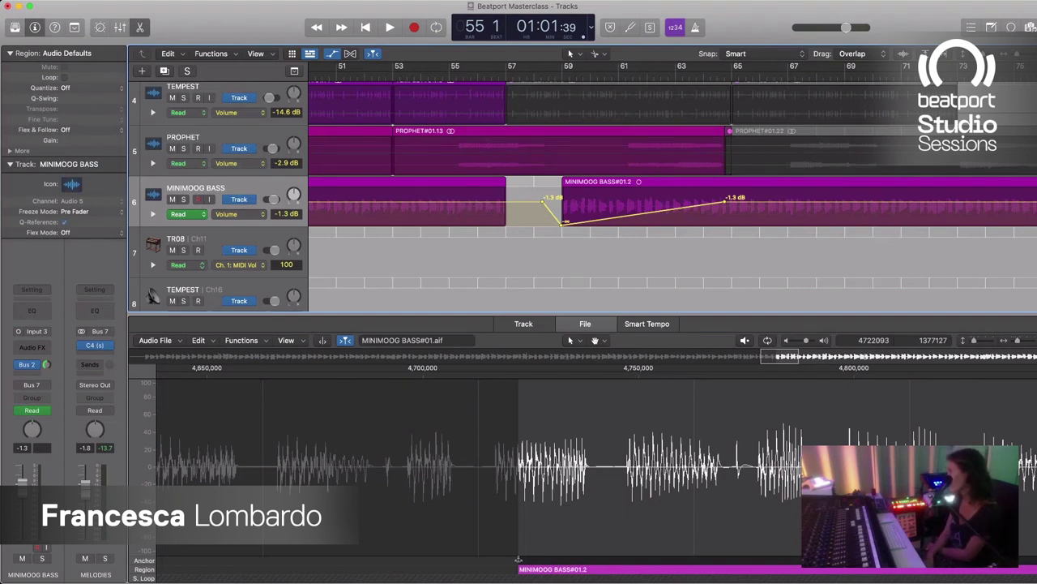
{"action": "key", "text": "space"}
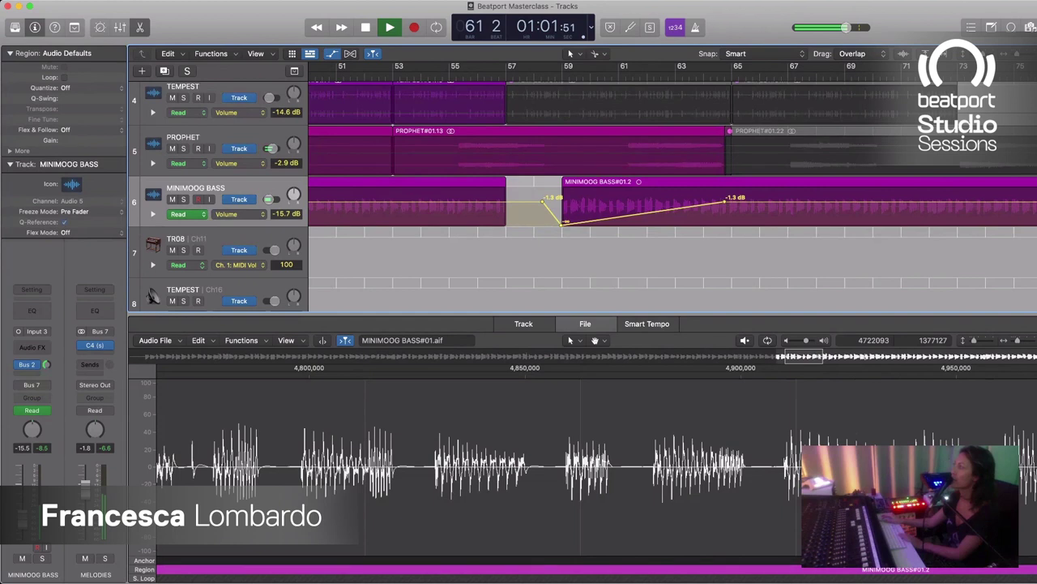
{"action": "key", "text": "space"}
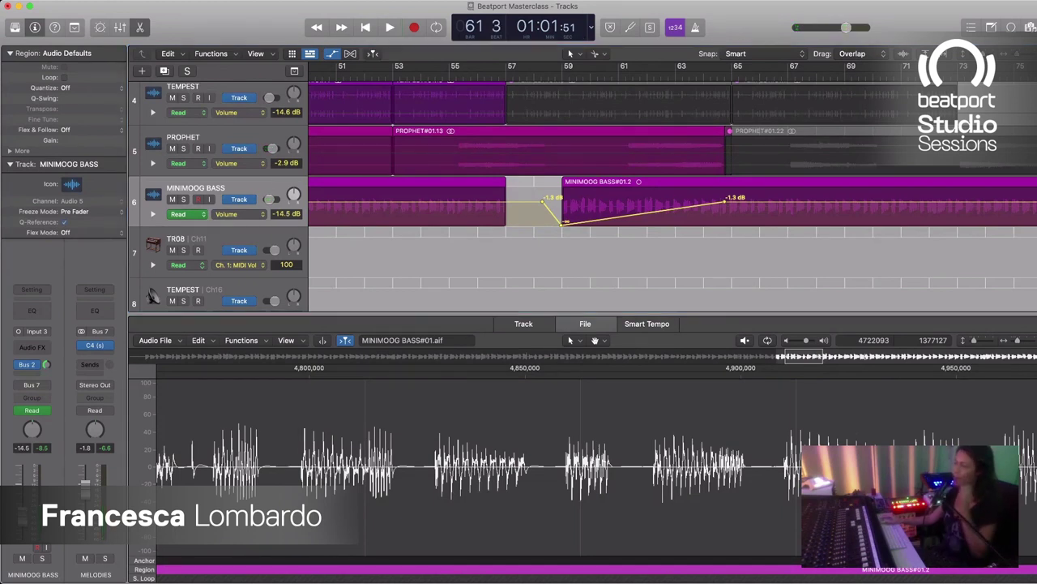
Step: Play the arrangement around bar 31 to examine the earlier MINIMOOG BASS part
{"action": "key", "text": "super+Left"}
{"action": "key", "text": "super+Left"}
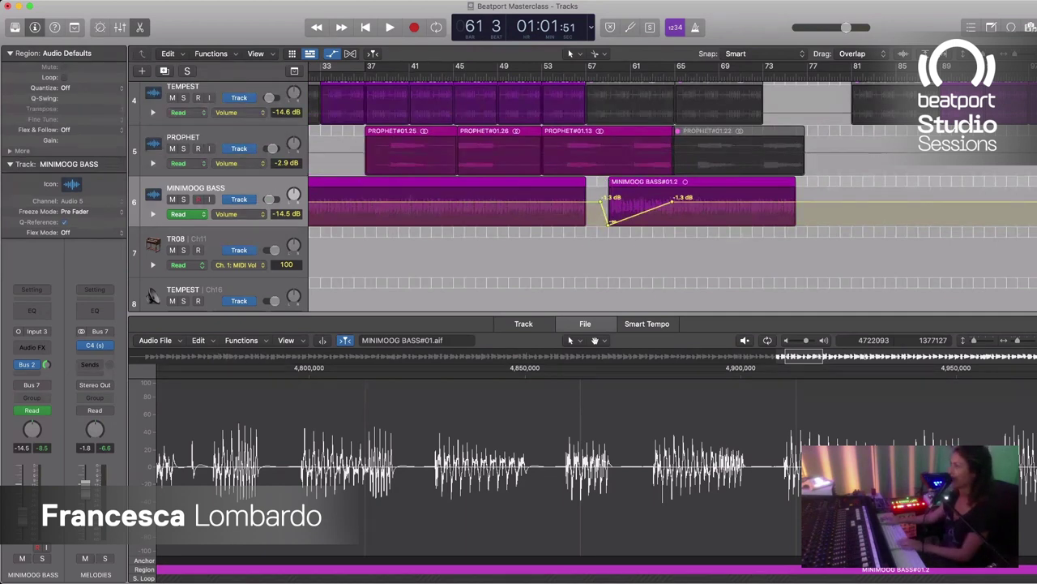
{"action": "scroll", "coordinate": [673, 195], "scroll_direction": "left", "scroll_amount": 5}
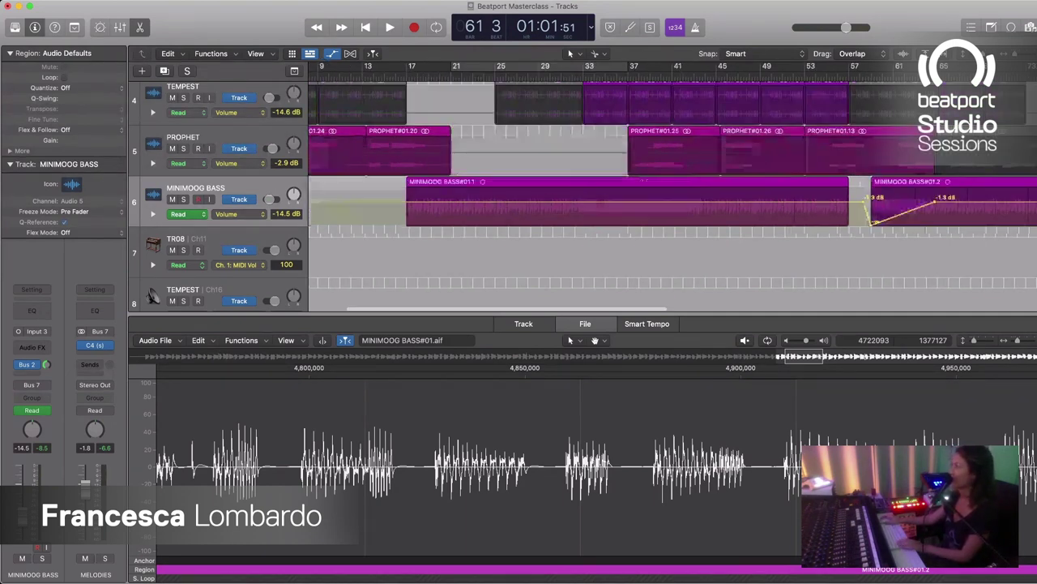
{"action": "scroll", "coordinate": [672, 194], "scroll_direction": "left", "scroll_amount": 1}
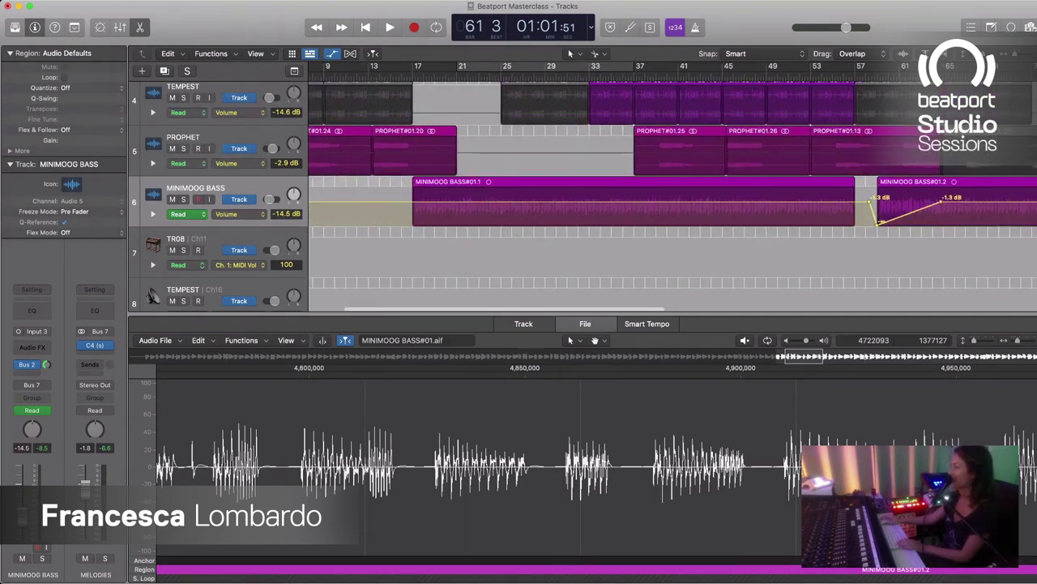
{"action": "scroll", "coordinate": [673, 195], "scroll_direction": "right", "scroll_amount": 2}
{"action": "left_click", "coordinate": [915, 182]}
{"action": "scroll", "coordinate": [673, 194], "scroll_direction": "right", "scroll_amount": 3}
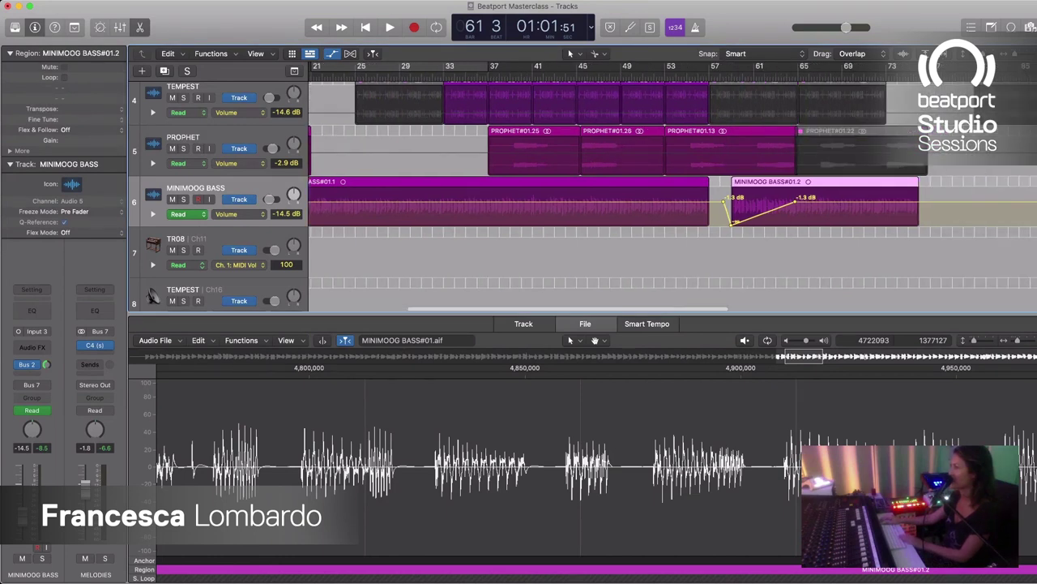
{"action": "scroll", "coordinate": [673, 194], "scroll_direction": "left", "scroll_amount": 1}
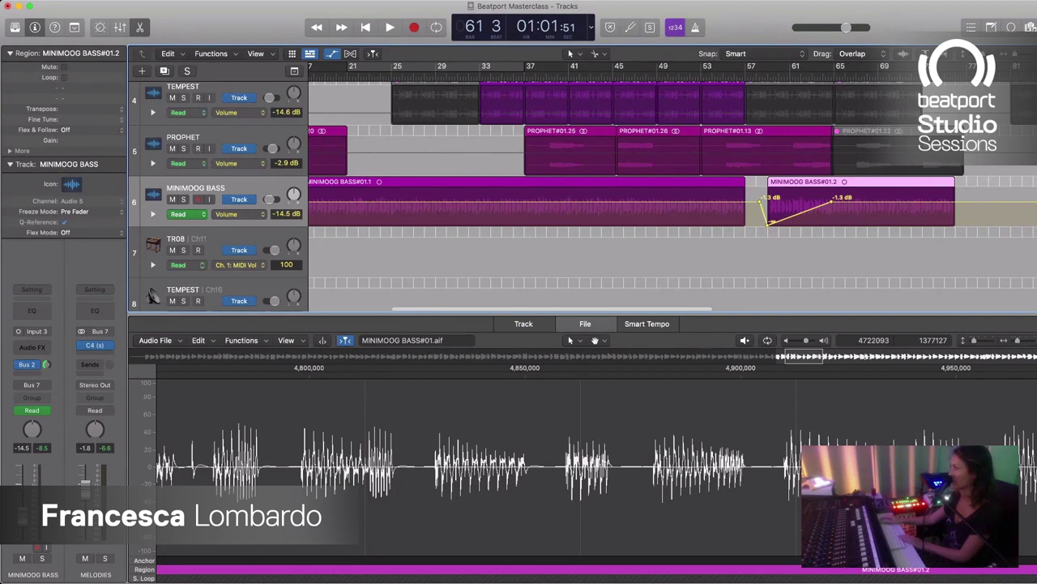
{"action": "key", "text": "space"}
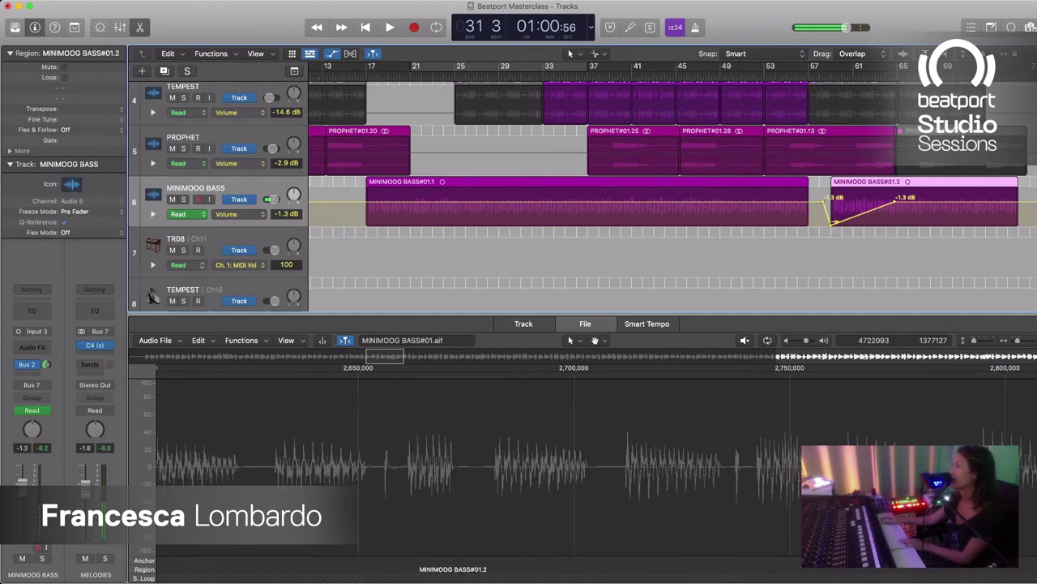
Step: Audition the MINIMOOG BASS#01.1 region in solo and split it near bar 31
{"action": "left_click", "coordinate": [587, 182]}
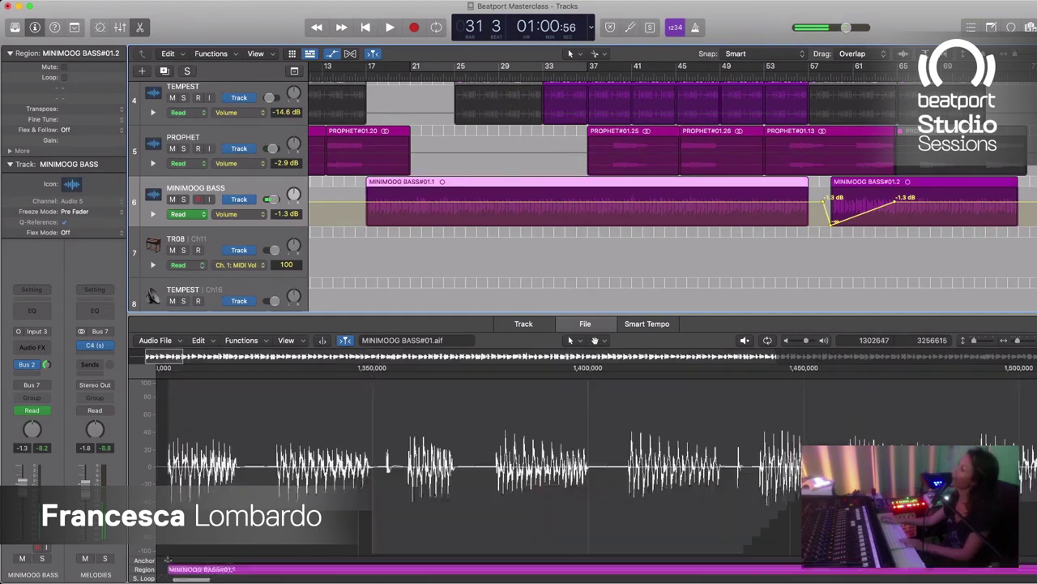
{"action": "key", "text": "ctrl+s"}
{"action": "key", "text": "space"}
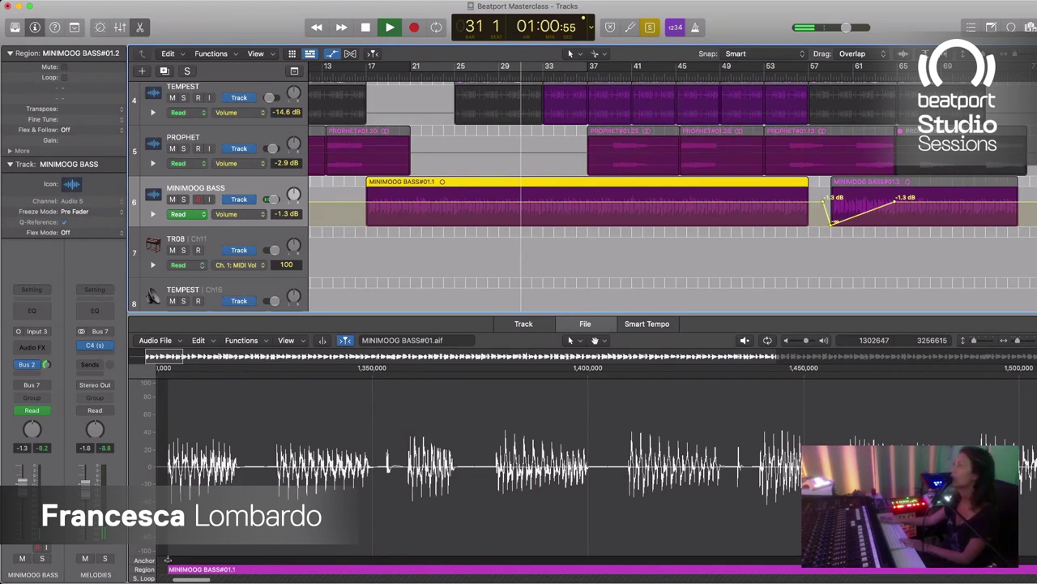
{"action": "key", "text": "space"}
{"action": "key", "text": "ctrl+s"}
{"action": "key", "text": "super+t"}
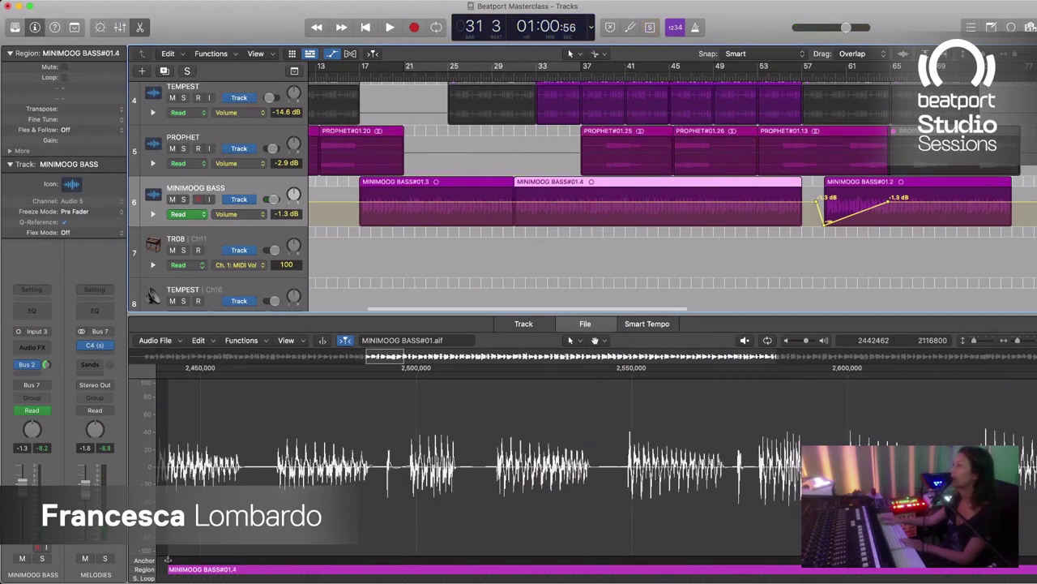
Step: Move the MINIMOOG BASS#01.2 region together with its volume automation to bar 93
{"action": "key", "text": "super+Left"}
{"action": "key", "text": "super+Left"}
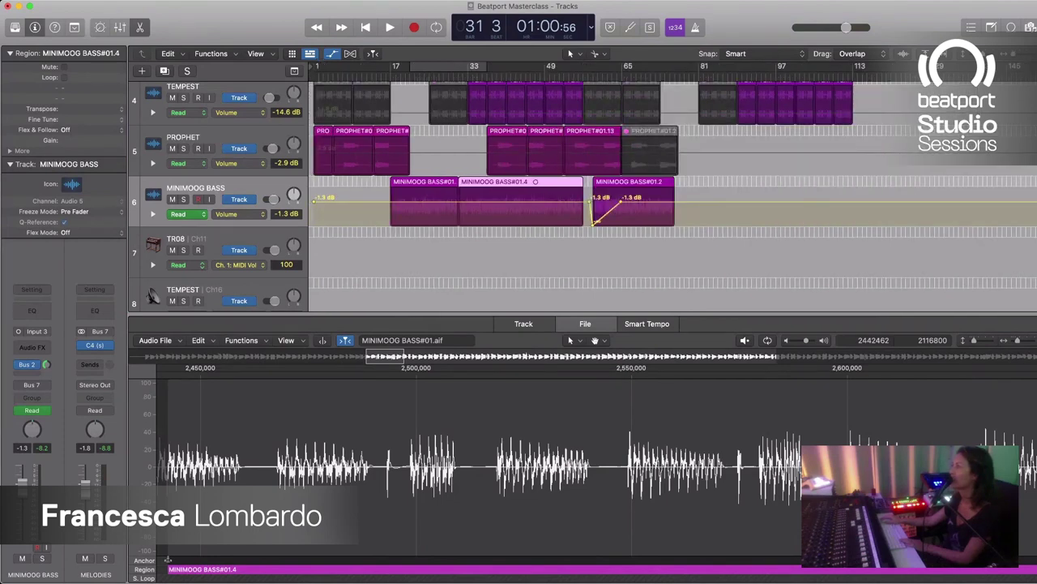
{"action": "left_click", "coordinate": [633, 186]}
{"action": "left_click_drag", "start_coordinate": [633, 187], "coordinate": [797, 186]}
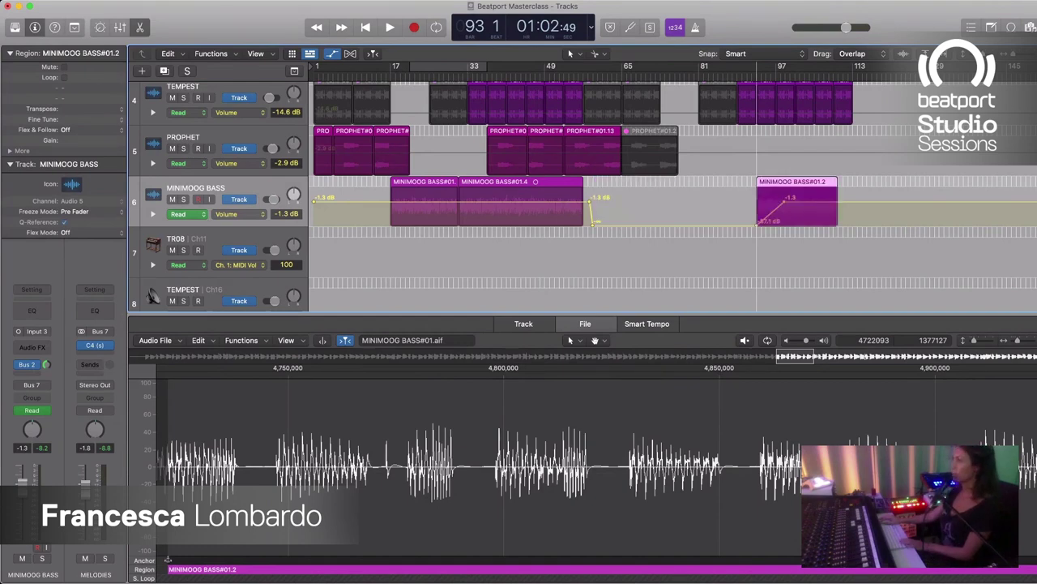
Step: Split MINIMOOG BASS#01.4 at about bar 37 and copy its short first part to the empty space at about bar 58
{"action": "key", "text": "Left"}
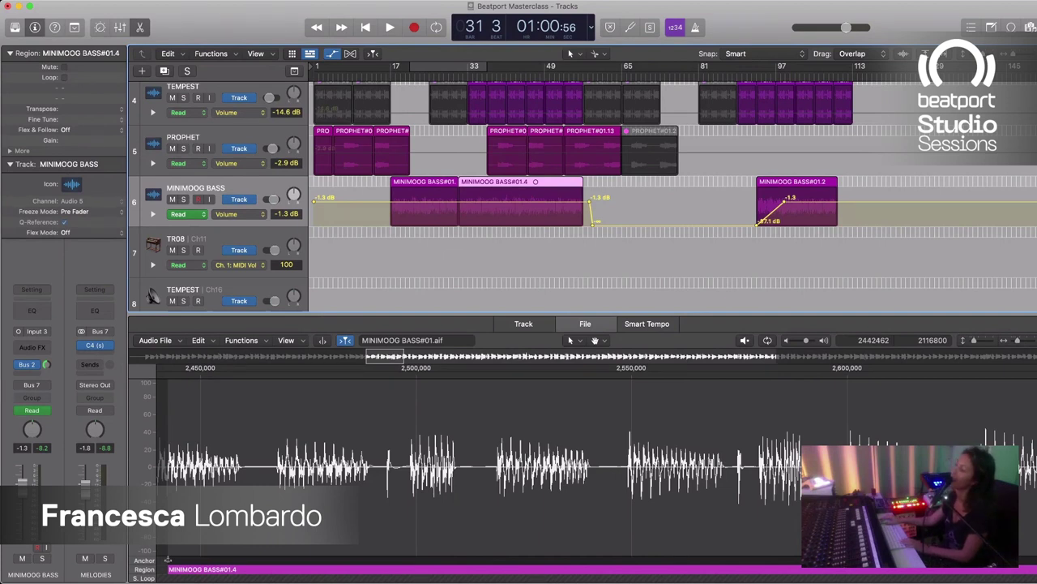
{"action": "key", "text": "ctrl+s"}
{"action": "key", "text": "space"}
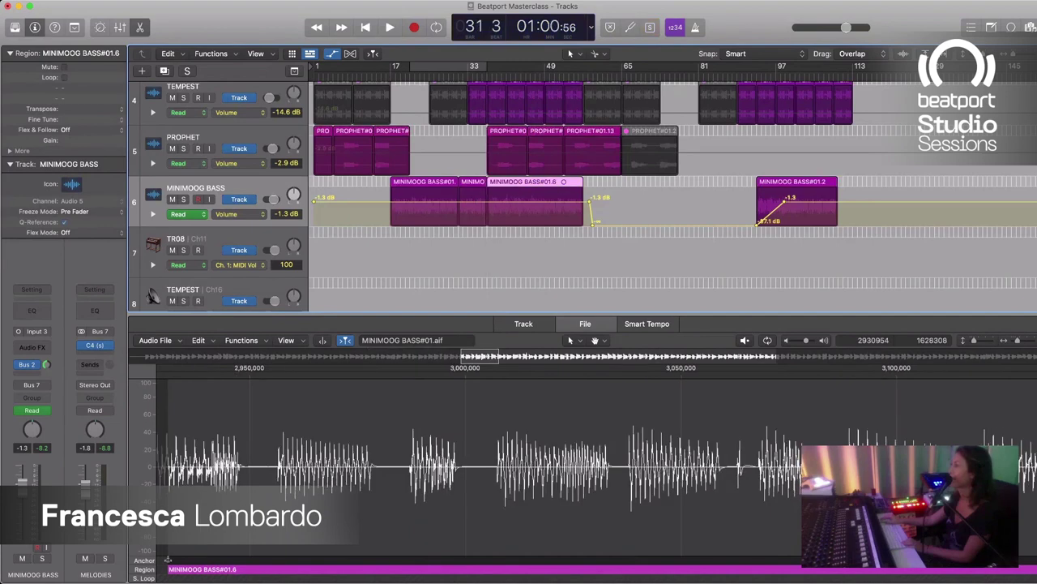
{"action": "key", "text": "Left"}
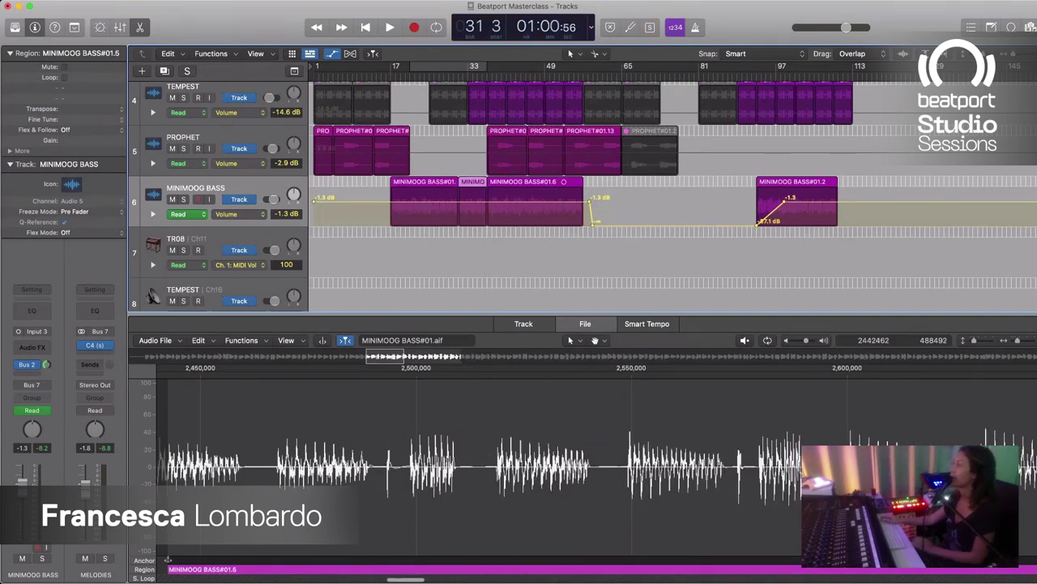
{"action": "left_click_drag", "start_coordinate": [473, 181], "coordinate": [603, 181]}
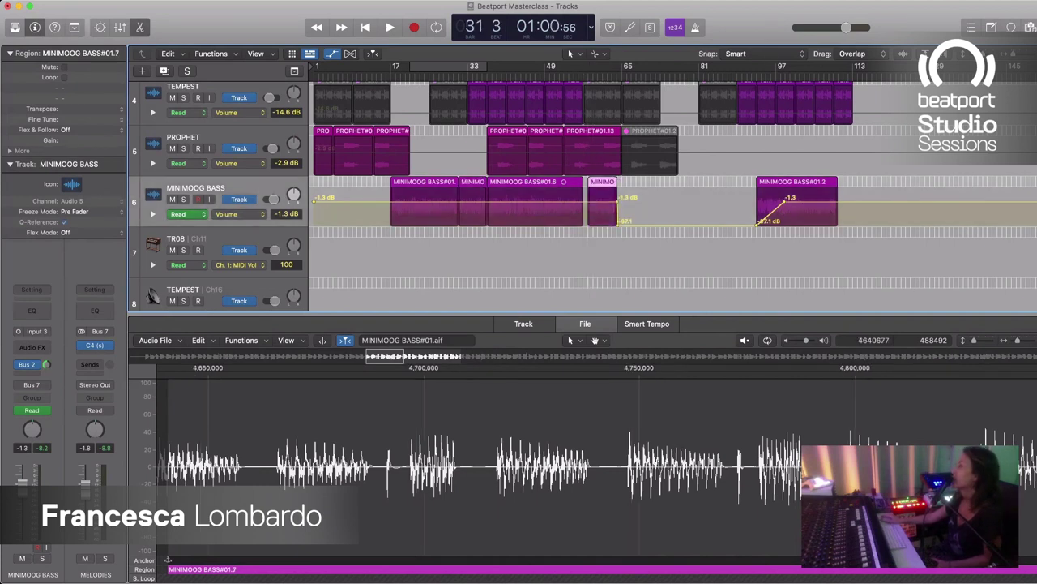
Step: Draw a short volume fade-in on the copied bass region from -22.7 dB at bar 58 to -1.3 dB near bar 59, and play it back
{"action": "key", "text": "super+Right"}
{"action": "key", "text": "super+Right"}
{"action": "key", "text": "super+Right"}
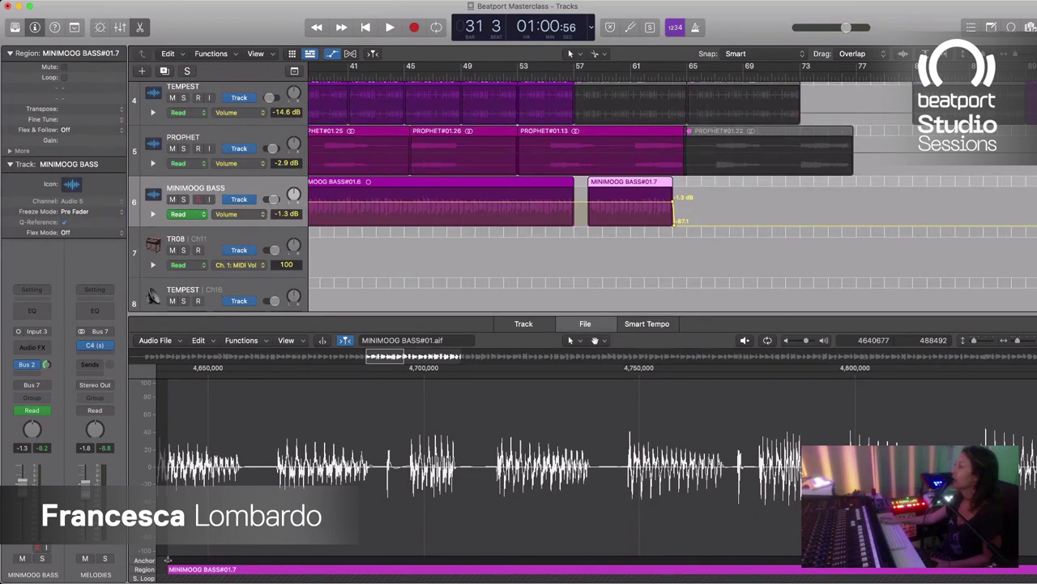
{"action": "key", "text": "super+Right"}
{"action": "left_click", "coordinate": [581, 201]}
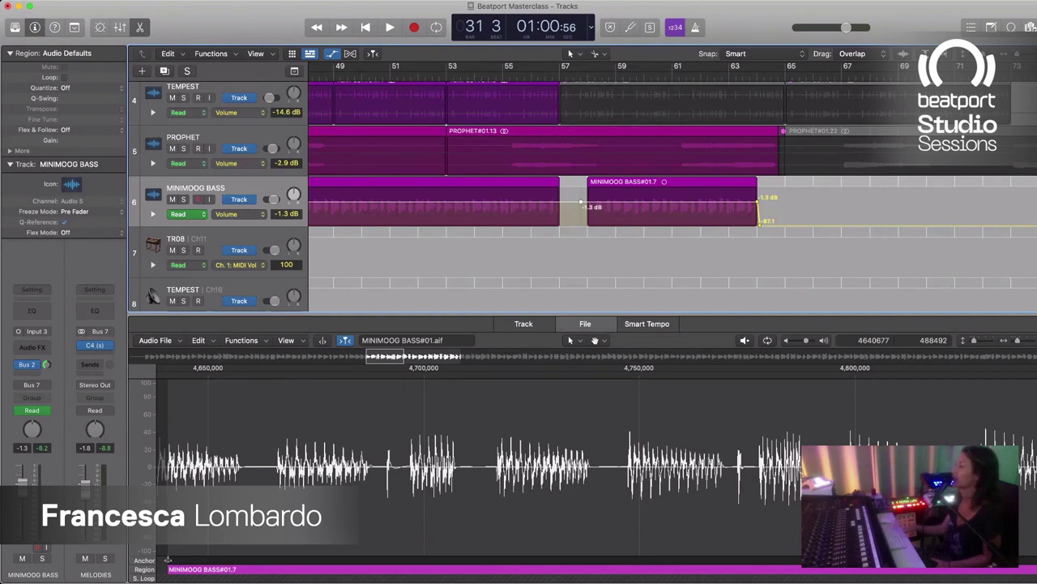
{"action": "left_click", "coordinate": [611, 202]}
{"action": "left_click_drag", "start_coordinate": [587, 202], "coordinate": [588, 219]}
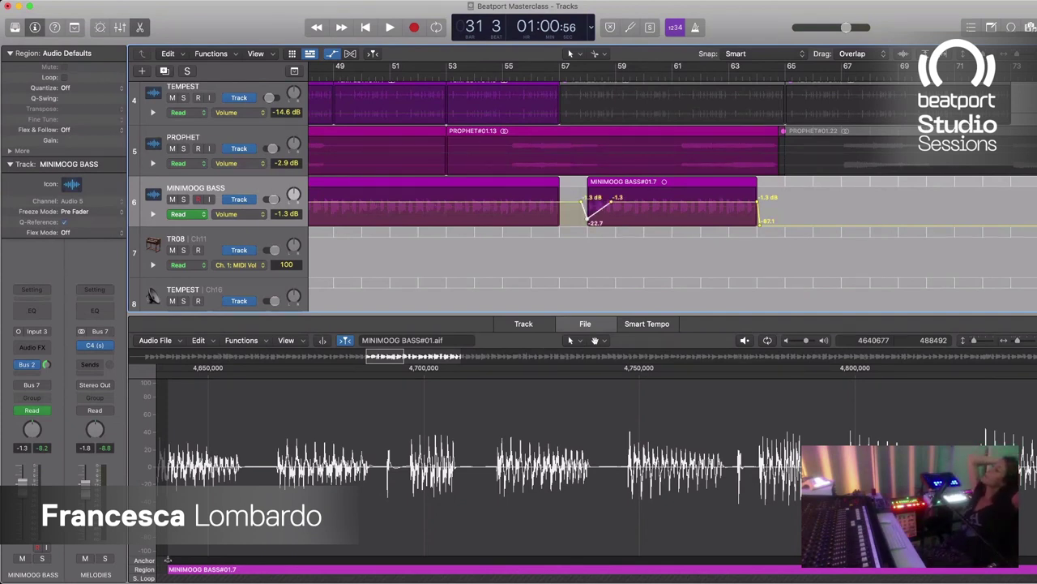
{"action": "key", "text": "space"}
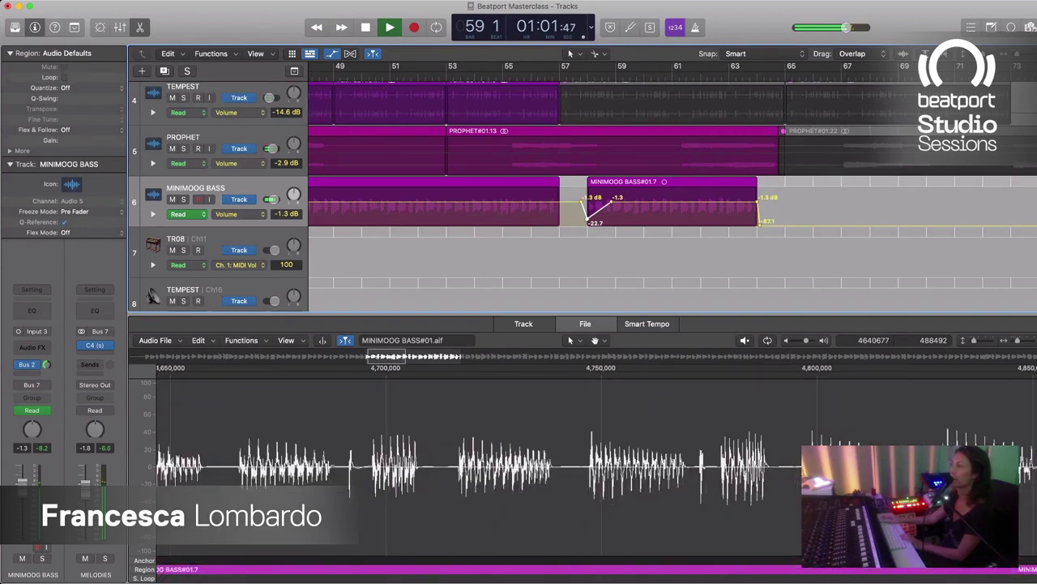
{"action": "key", "text": "space"}
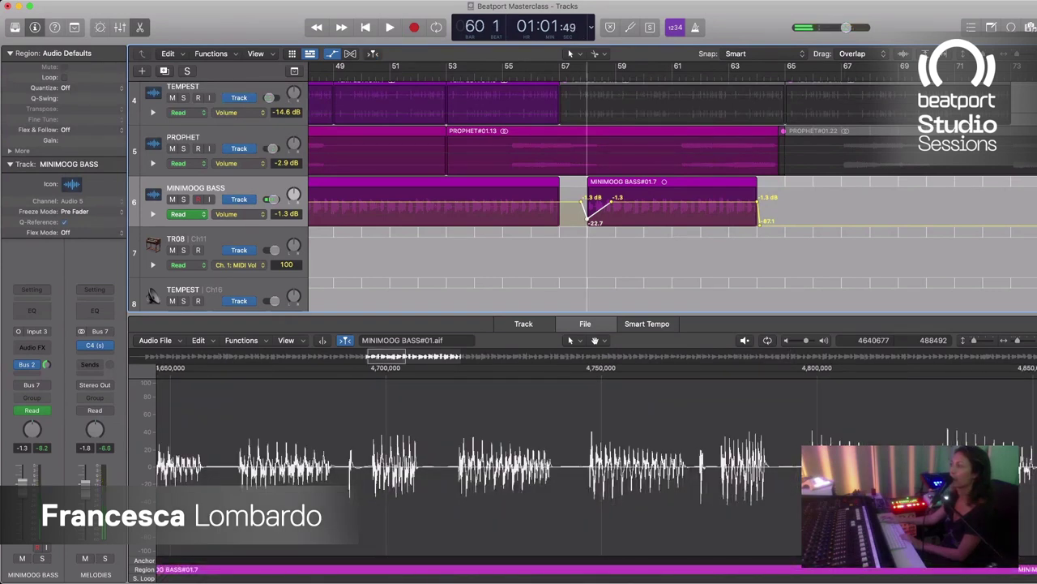
Step: Lower the copied bass region's fade-in start to −∞, extend the ramp's end to about bar 61, and play the result
{"action": "left_click_drag", "start_coordinate": [588, 219], "coordinate": [587, 225]}
{"action": "left_click", "coordinate": [611, 201]}
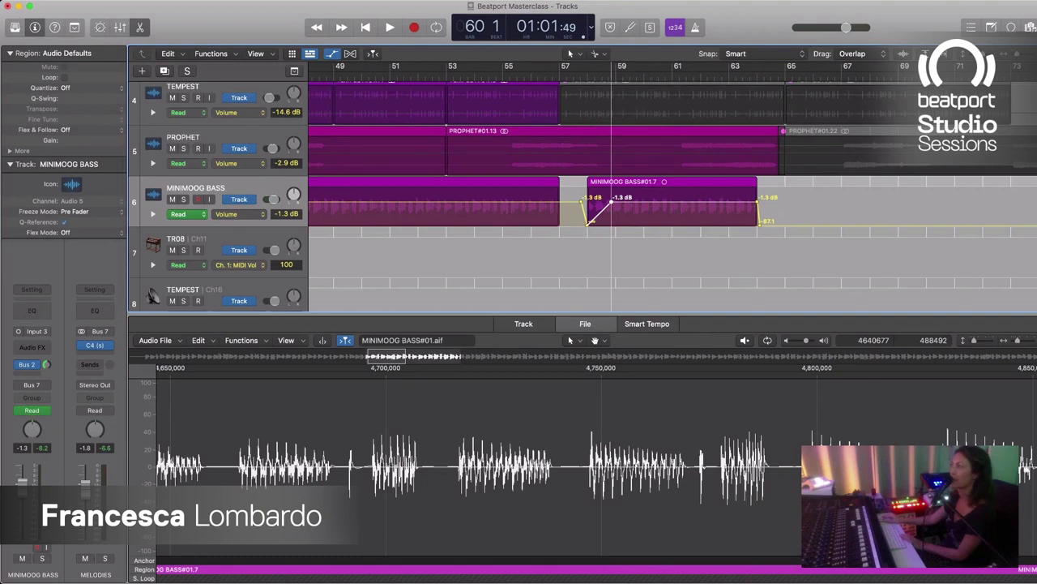
{"action": "left_click_drag", "start_coordinate": [612, 200], "coordinate": [666, 200]}
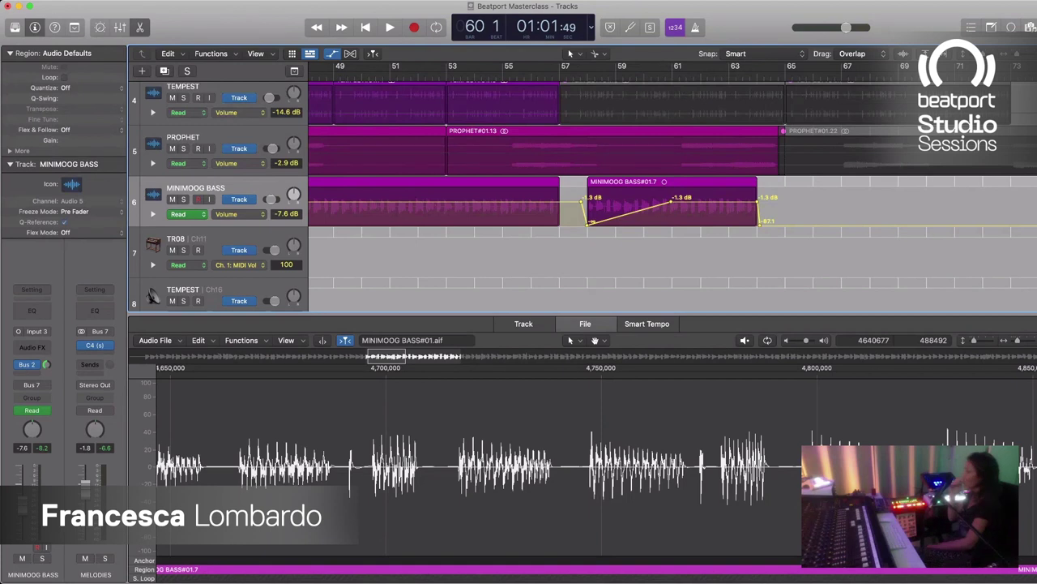
{"action": "key", "text": "space"}
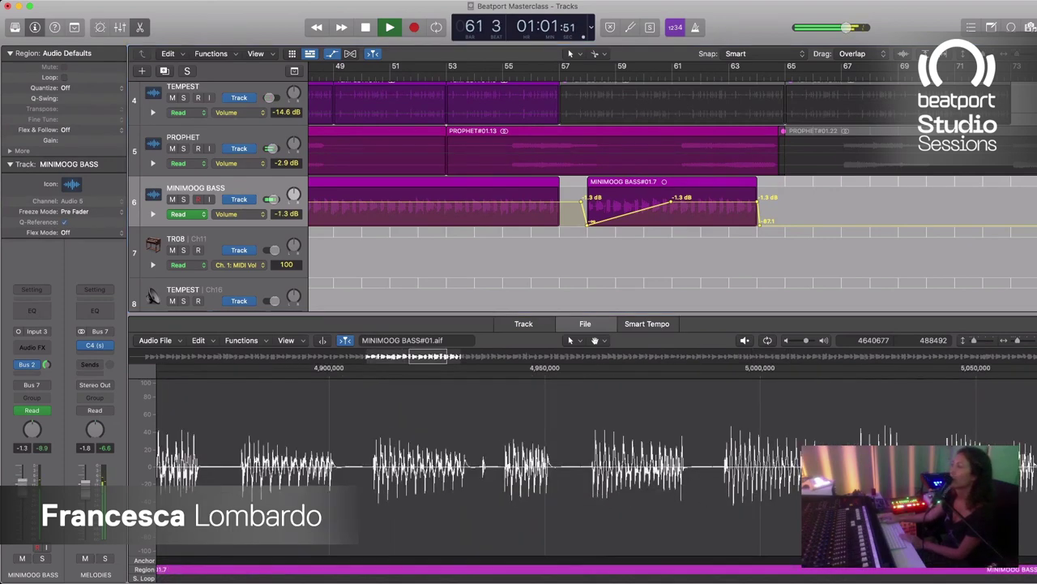
{"action": "key", "text": "super+Left"}
{"action": "key", "text": "super+Left"}
{"action": "key", "text": "super+Left"}
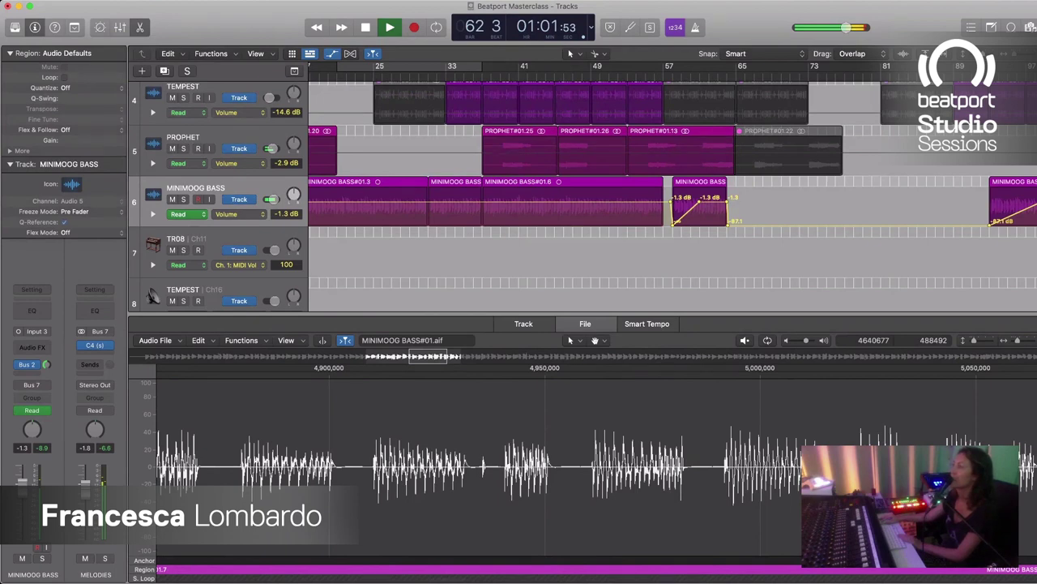
Step: Split the PROPHET#01.13 region at about bar 60 and mute its second part
{"action": "key", "text": "super+Left"}
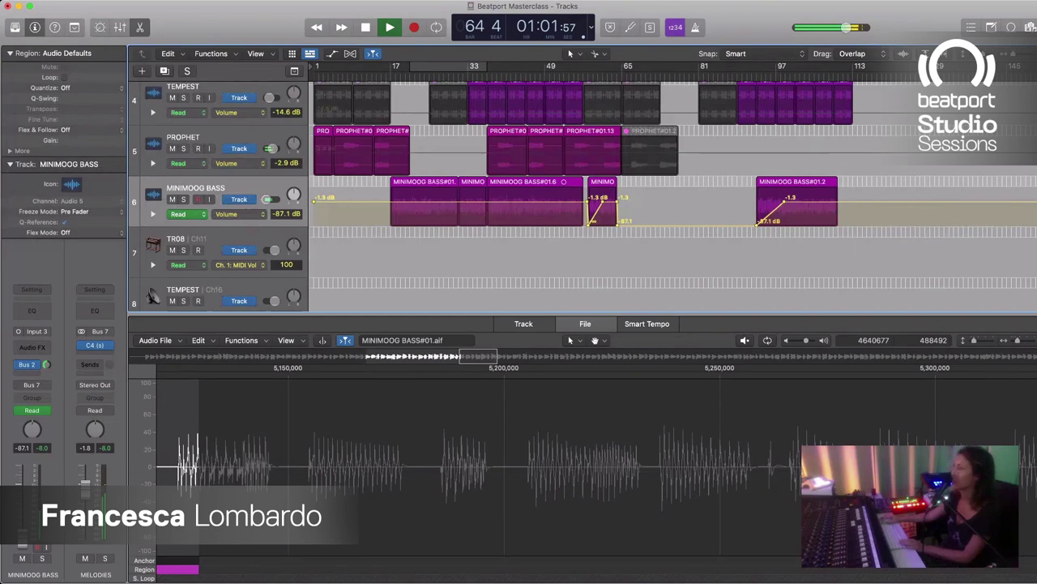
{"action": "key", "text": "super+Up"}
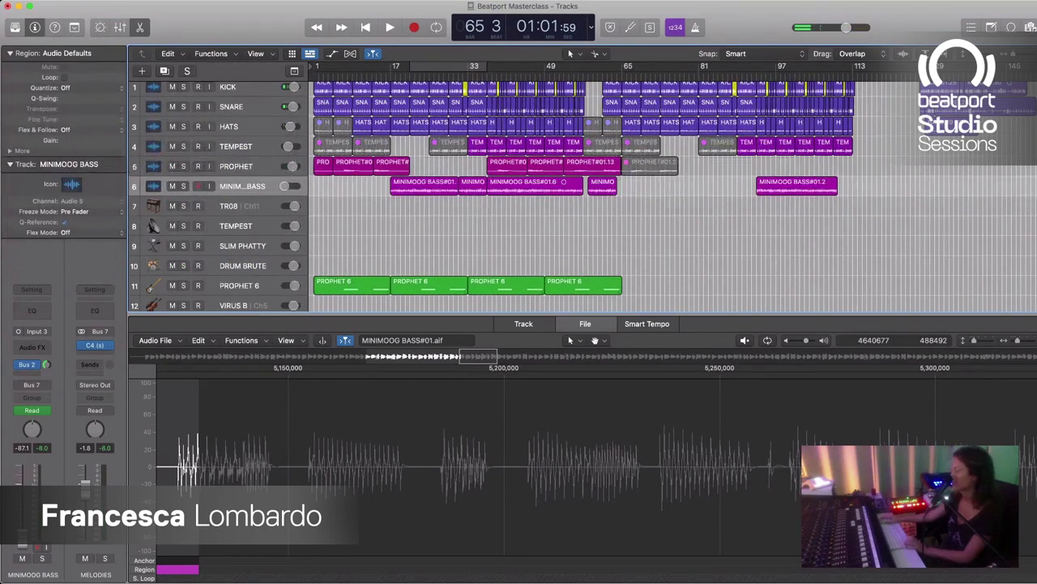
{"action": "left_click", "coordinate": [598, 166]}
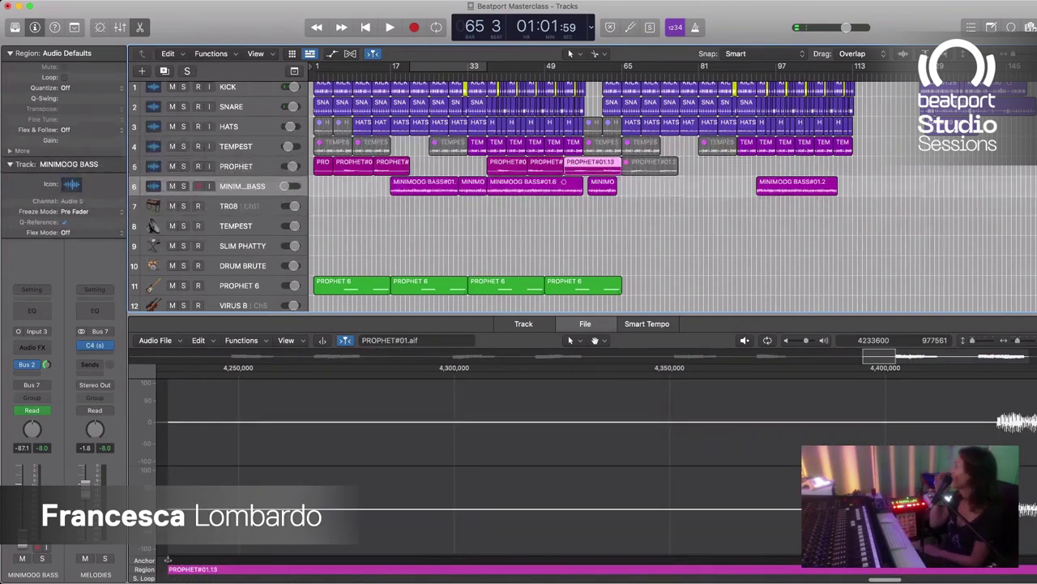
{"action": "left_click", "coordinate": [598, 166], "text": "super"}
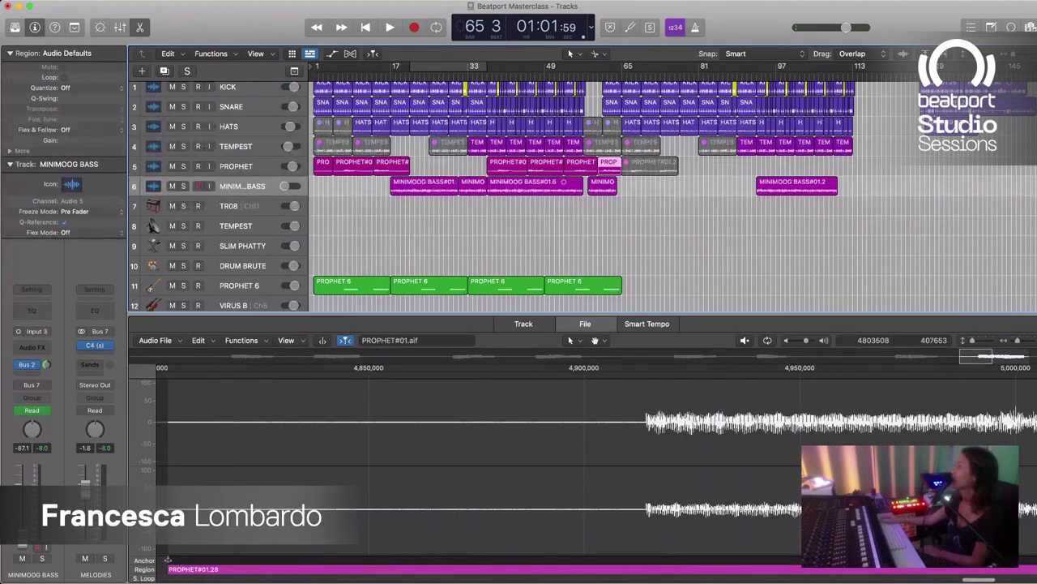
{"action": "key", "text": "ctrl+m"}
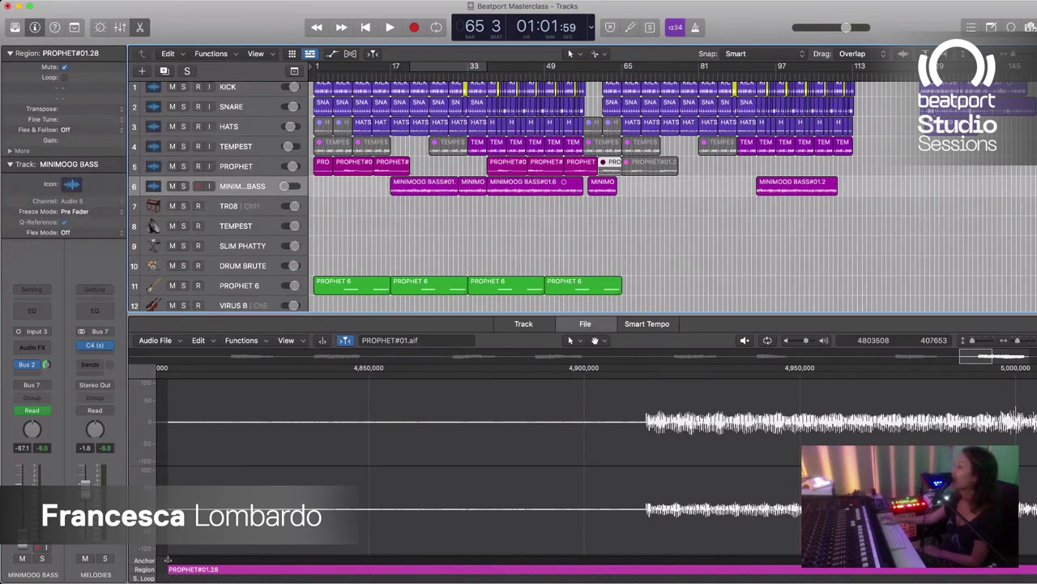
Step: Move the MINIMOOG BASS#01.2 region back to about bar 64, directly after the short copied bass region
{"action": "left_click_drag", "start_coordinate": [796, 185], "coordinate": [657, 186]}
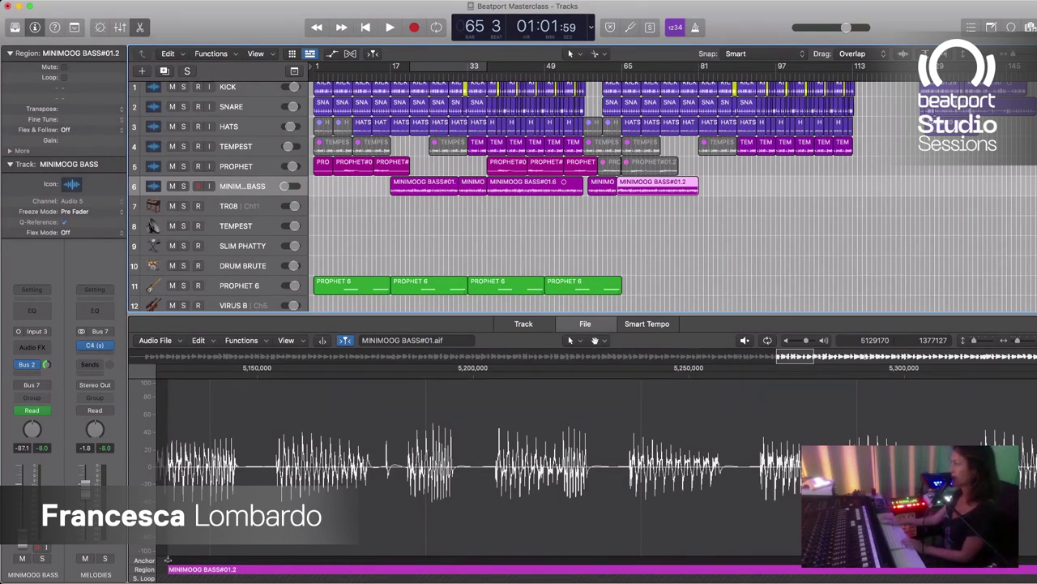
Step: Unmute the TEMPEST#01.17 region at bar 65, and move TEMPEST#01.18 to bar 73 right behind it and unmute it too
{"action": "left_click", "coordinate": [641, 146]}
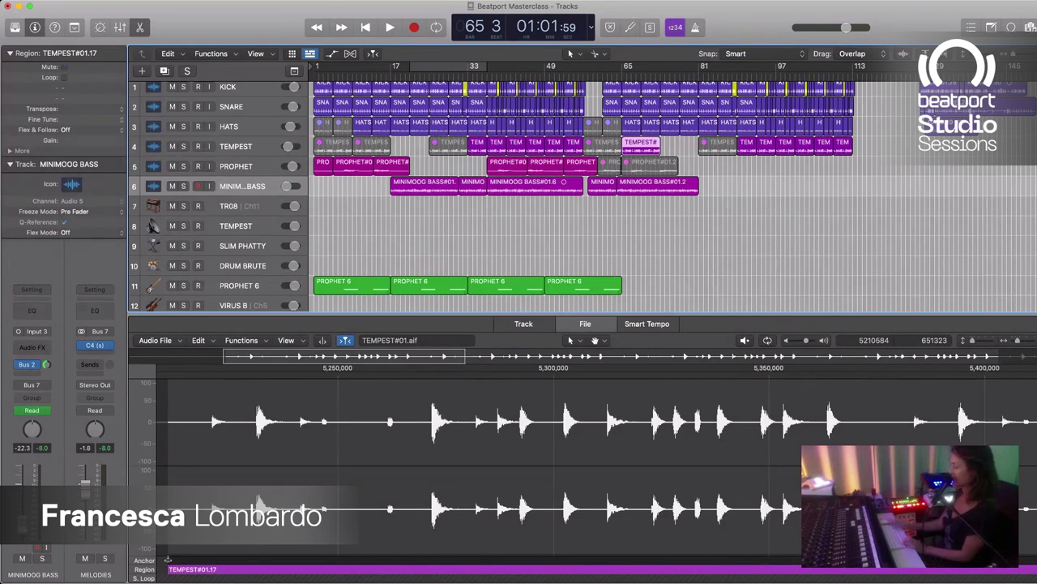
{"action": "key", "text": "Right"}
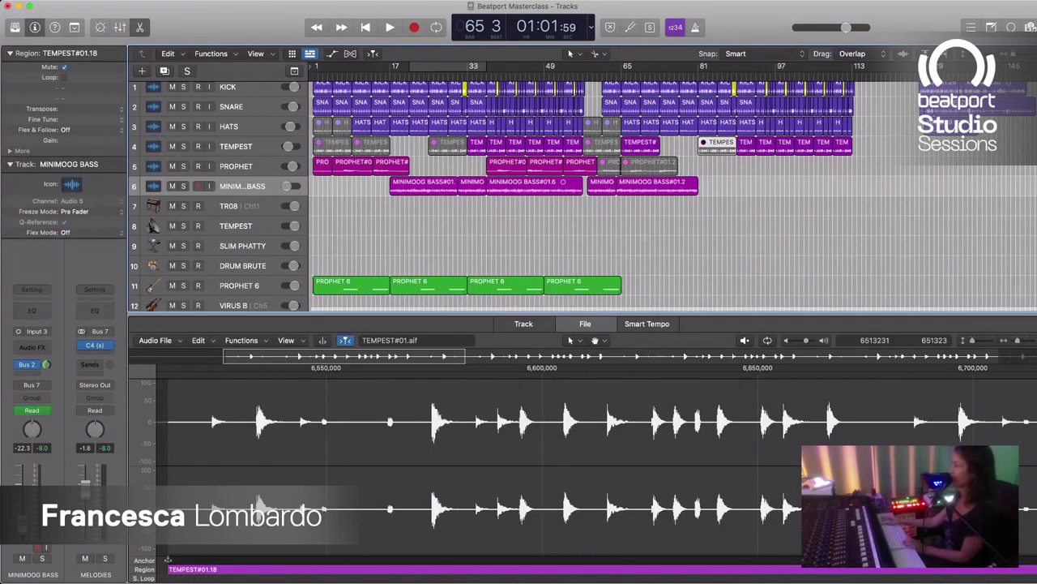
{"action": "left_click_drag", "start_coordinate": [718, 145], "coordinate": [679, 146]}
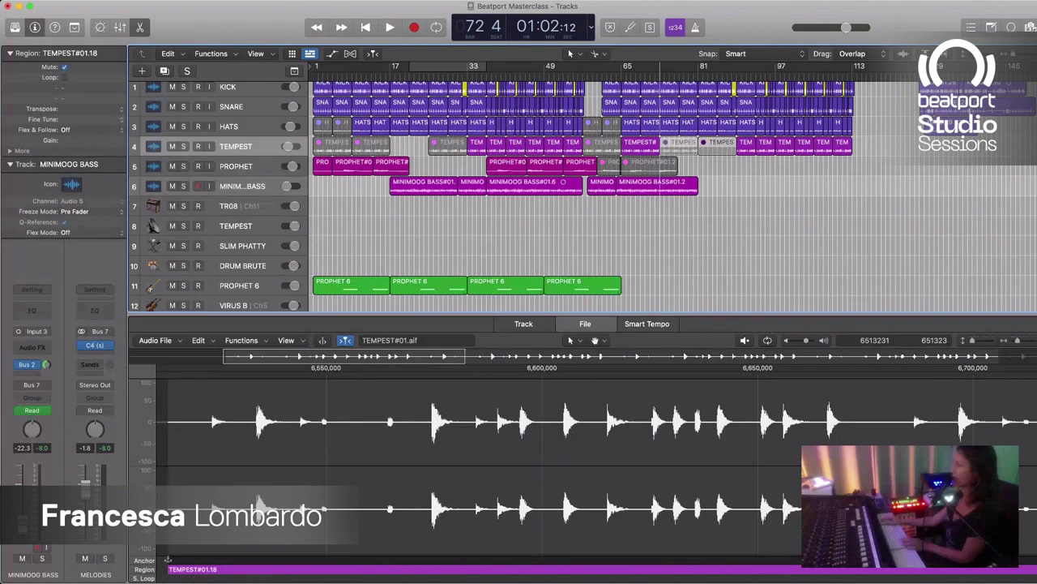
{"action": "key", "text": "super+z"}
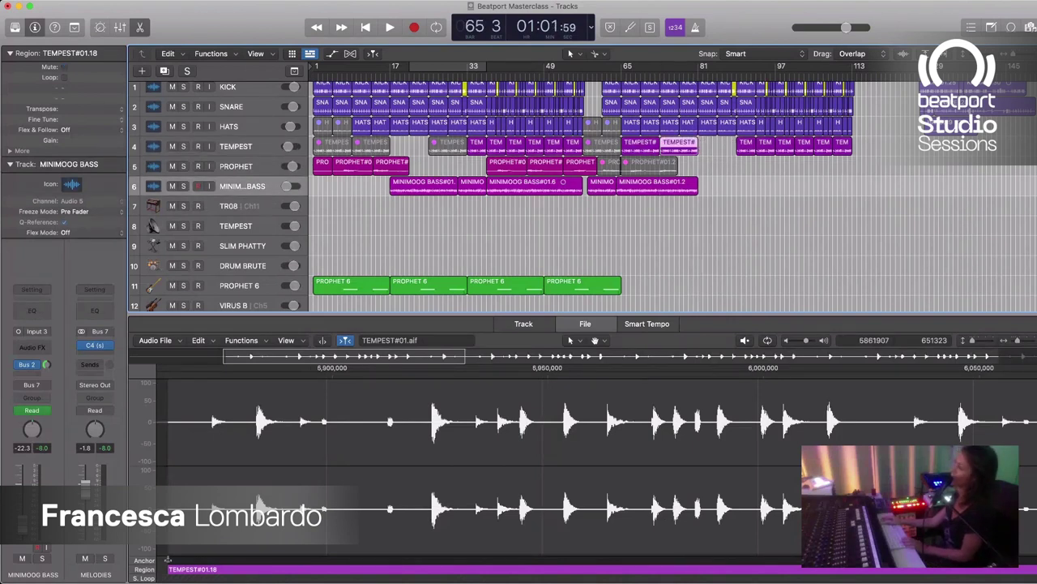
Step: Play back the rearranged transition from bar 64 to about bar 67
{"action": "key", "text": "shift+Left"}
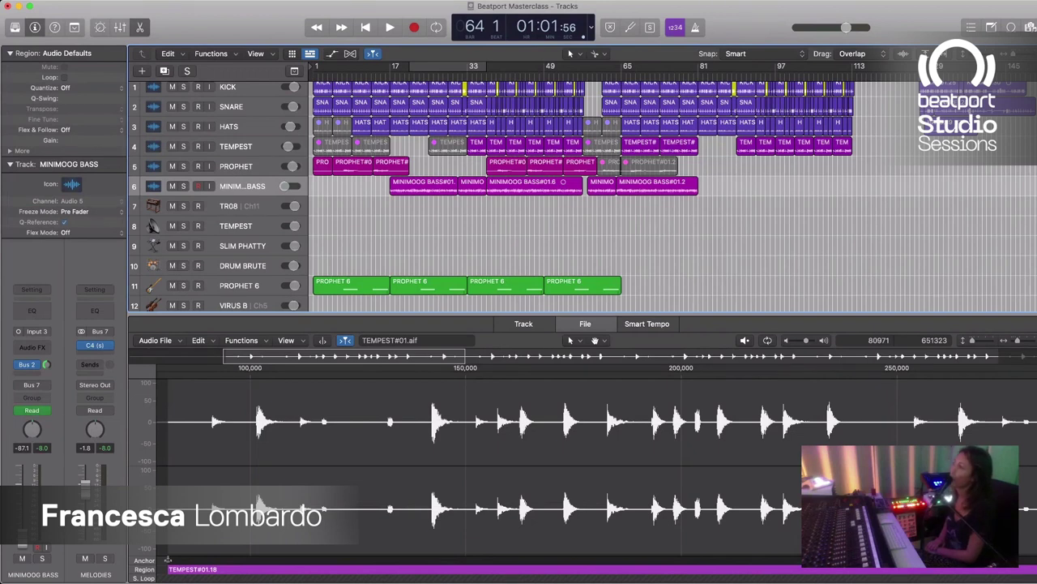
{"action": "key", "text": "space"}
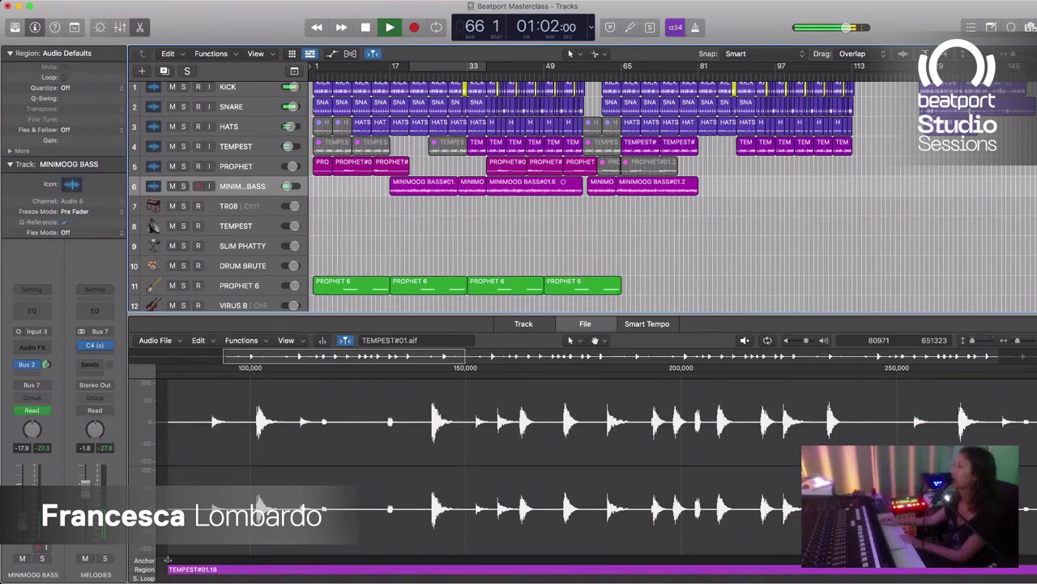
{"action": "key", "text": "space"}
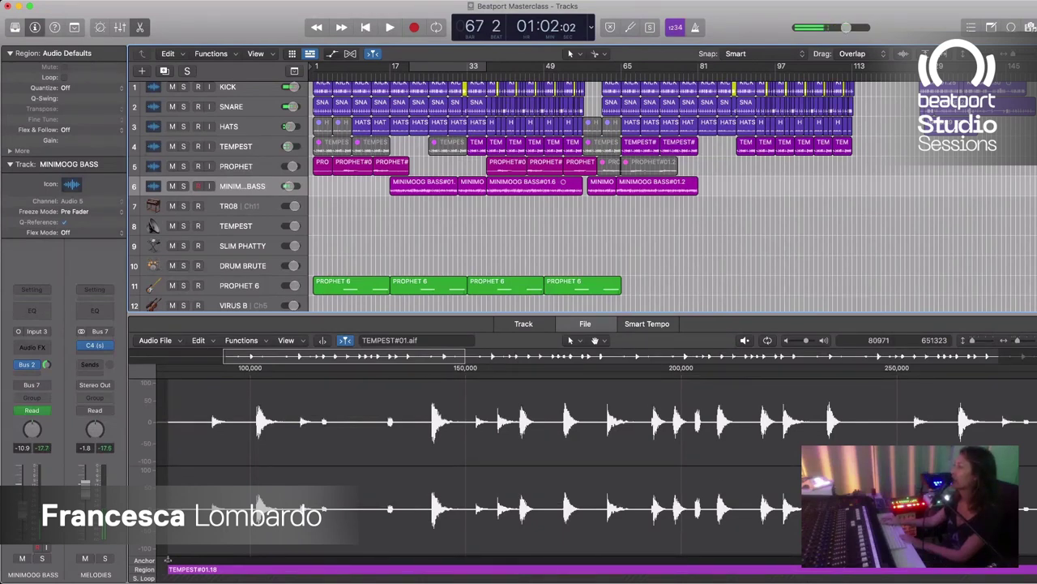
Step: Clear the MINIMOOG BASS volume automation after the copied region's fade-in so the level stays flat at -1.3 dB, then hide automation
{"action": "key", "text": "a"}
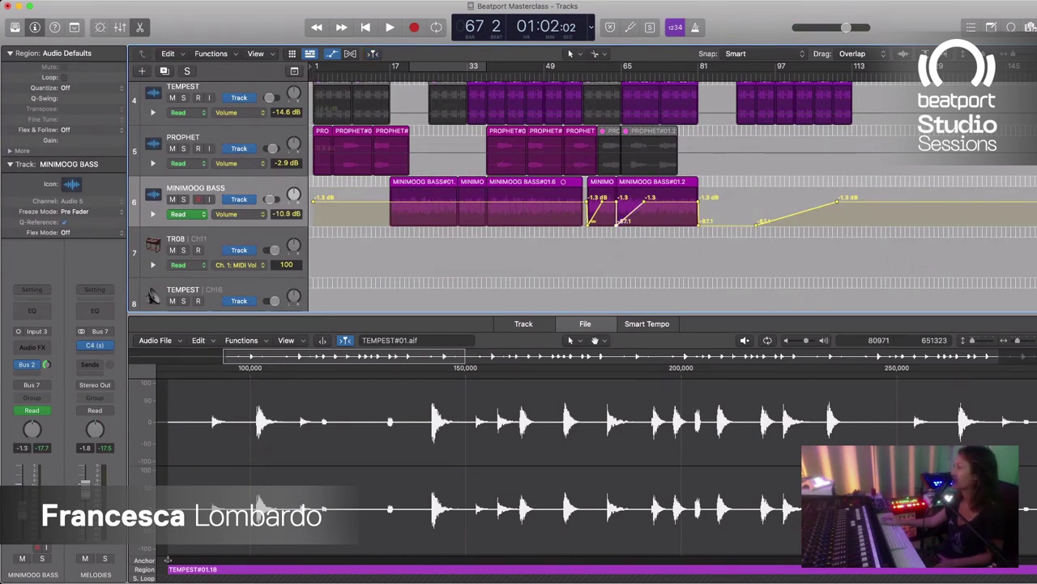
{"action": "key", "text": "super+z"}
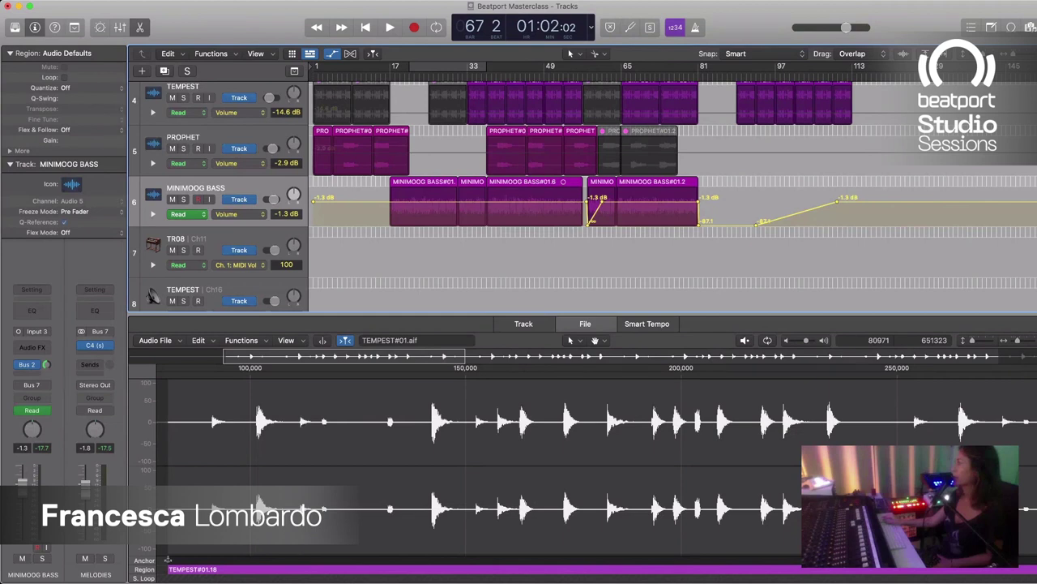
{"action": "left_click_drag", "start_coordinate": [756, 224], "coordinate": [770, 201]}
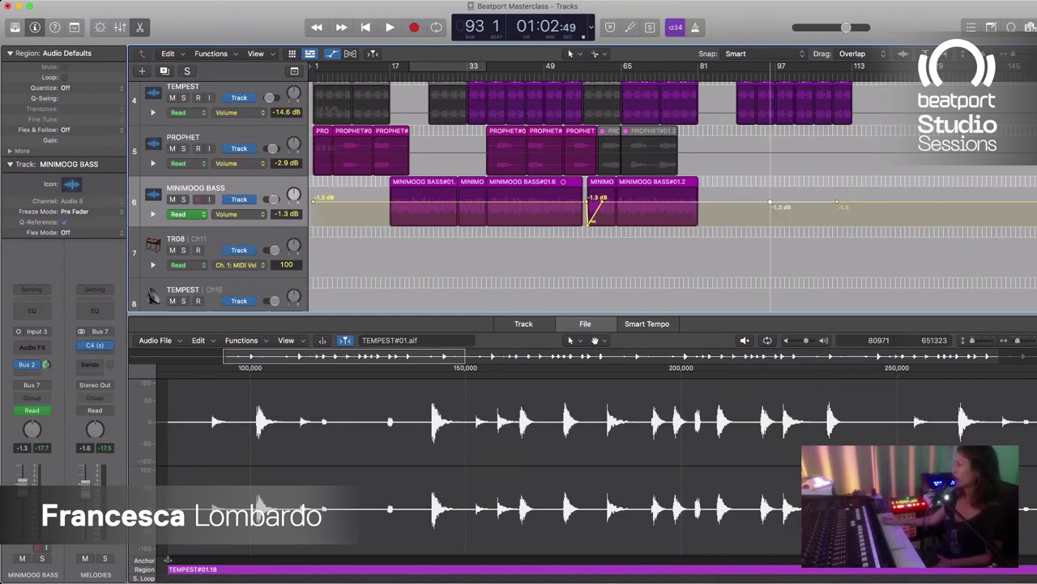
{"action": "key", "text": "super+z"}
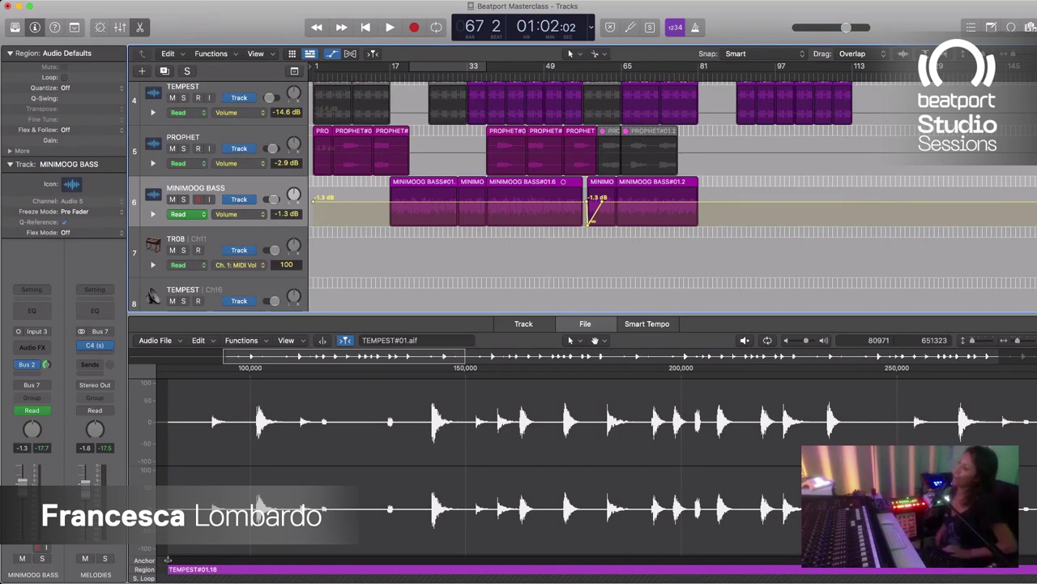
{"action": "key", "text": "a"}
Step: Play the arrangement from bar 1 to about bar 53 and mute the two PROPHET regions between bars 5 and 21
{"action": "key", "text": "Return"}
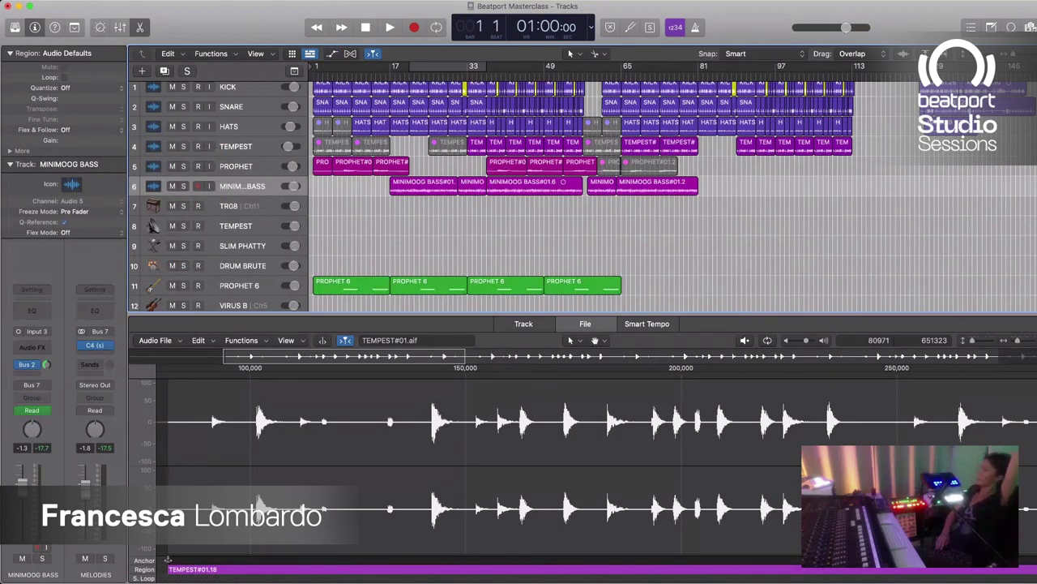
{"action": "key", "text": "space"}
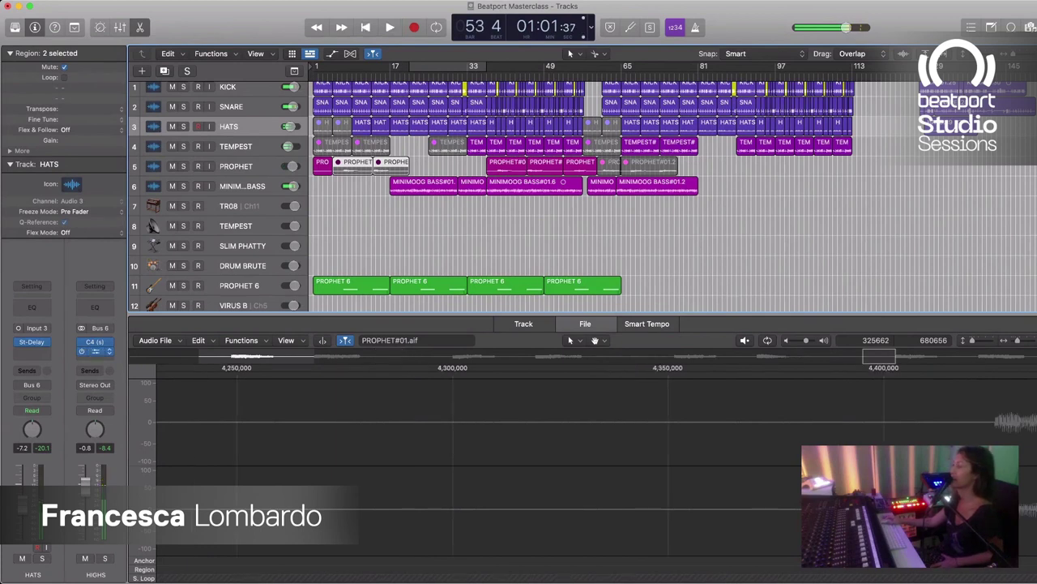
Step: Open the RVerb plug-in on the HIGHS bus and play the section around bar 44
{"action": "left_click", "coordinate": [94, 351]}
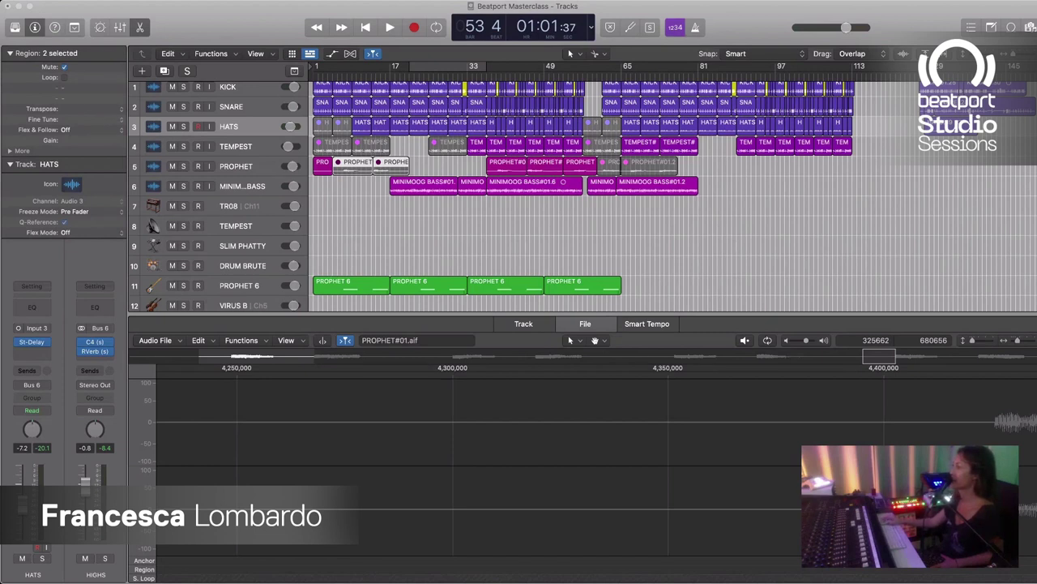
{"action": "key", "text": "space"}
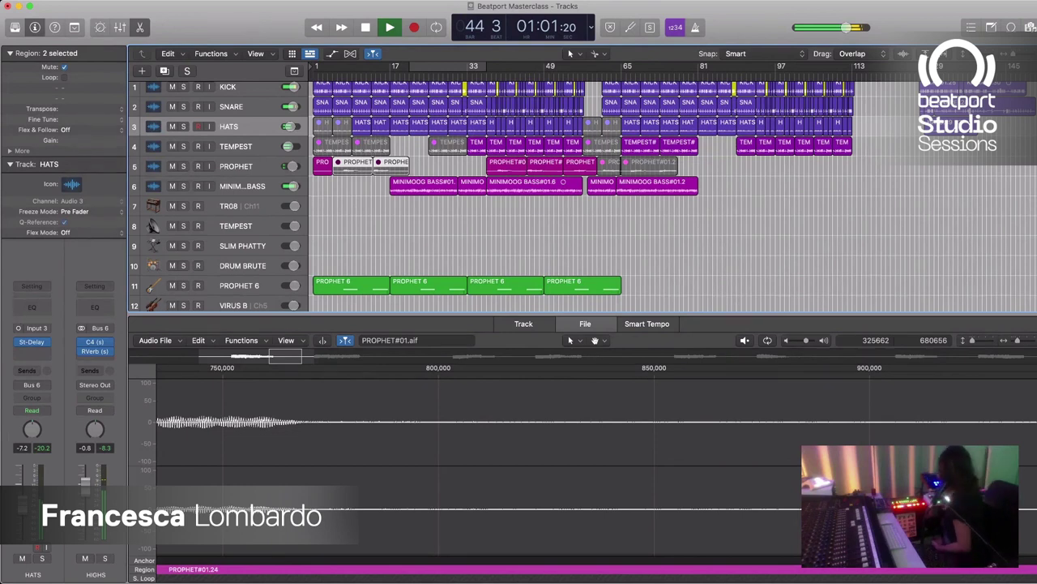
{"action": "key", "text": "space"}
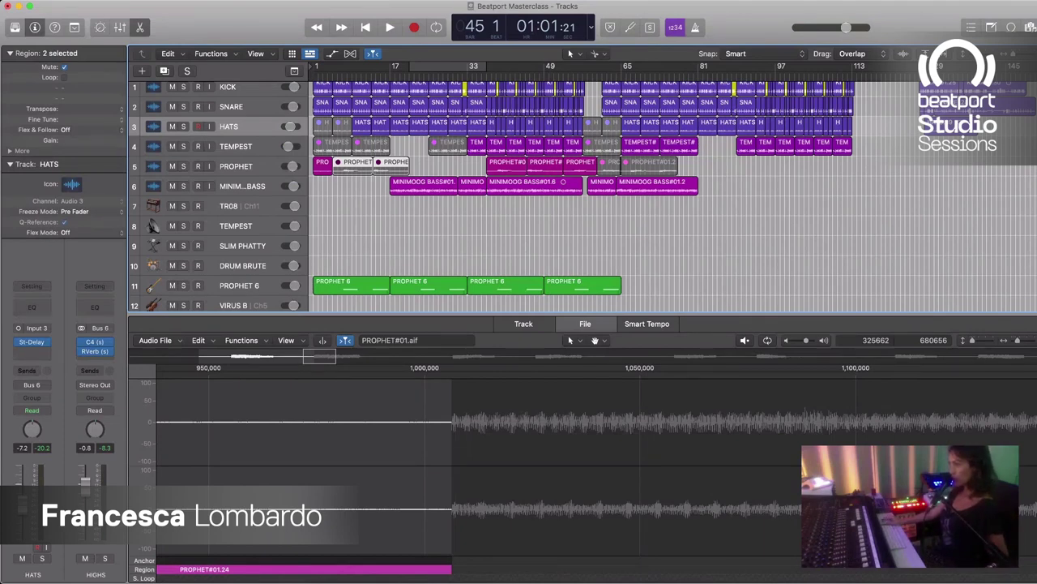
Step: Select the VIRUS B track for recording, play the arrangement through from bar 1, and return to the start
{"action": "scroll", "coordinate": [519, 195], "scroll_direction": "down", "scroll_amount": 2}
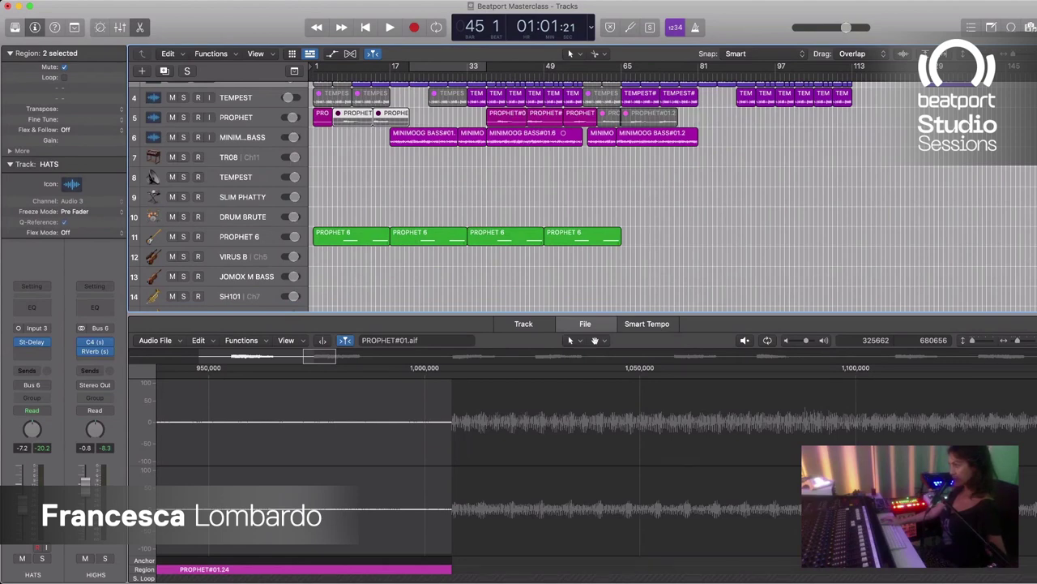
{"action": "scroll", "coordinate": [519, 195], "scroll_direction": "down", "scroll_amount": 4}
{"action": "left_click", "coordinate": [244, 167]}
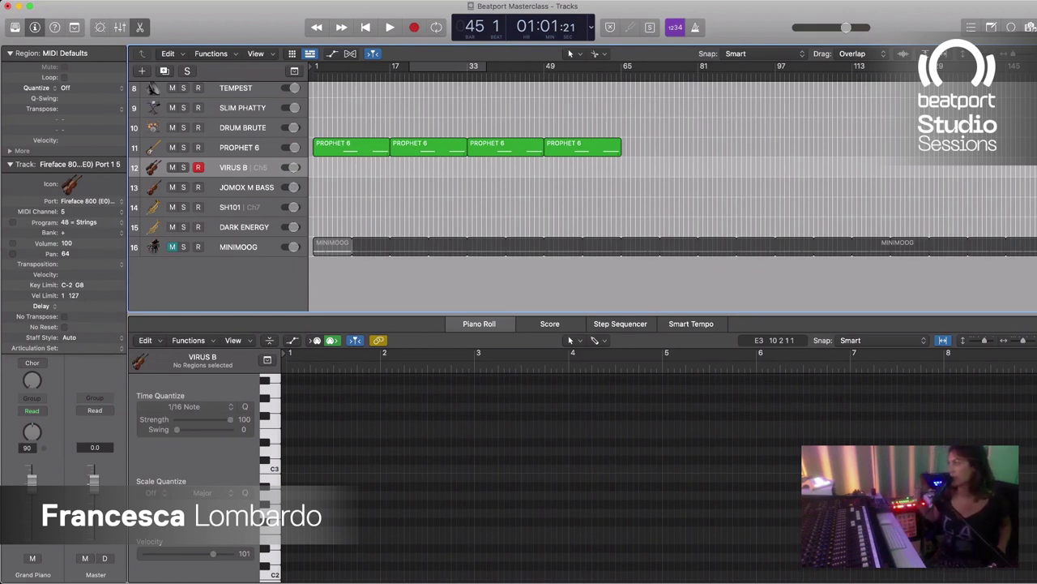
{"action": "key", "text": "Return"}
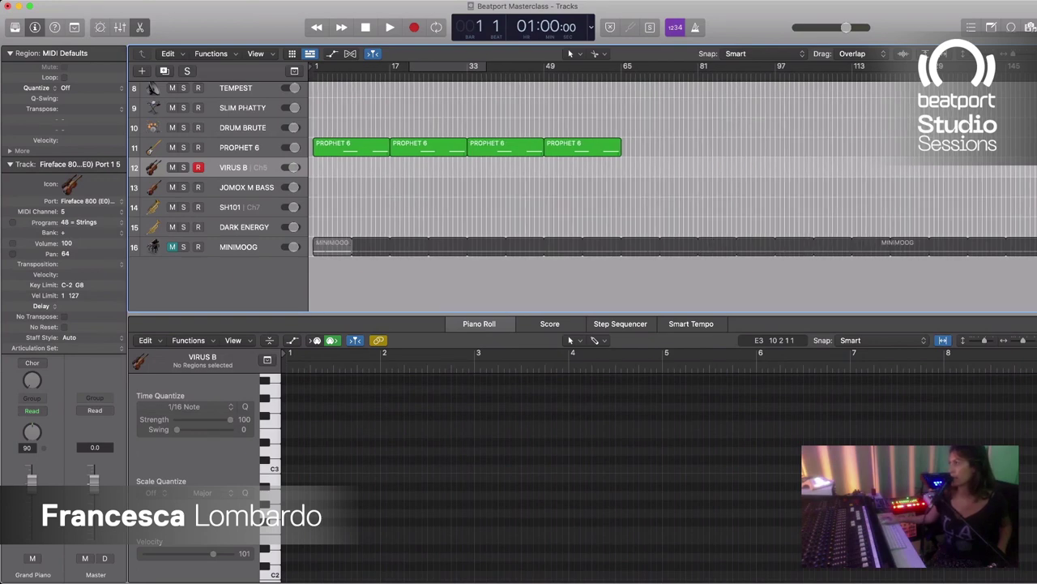
{"action": "scroll", "coordinate": [583, 194], "scroll_direction": "up", "scroll_amount": 5}
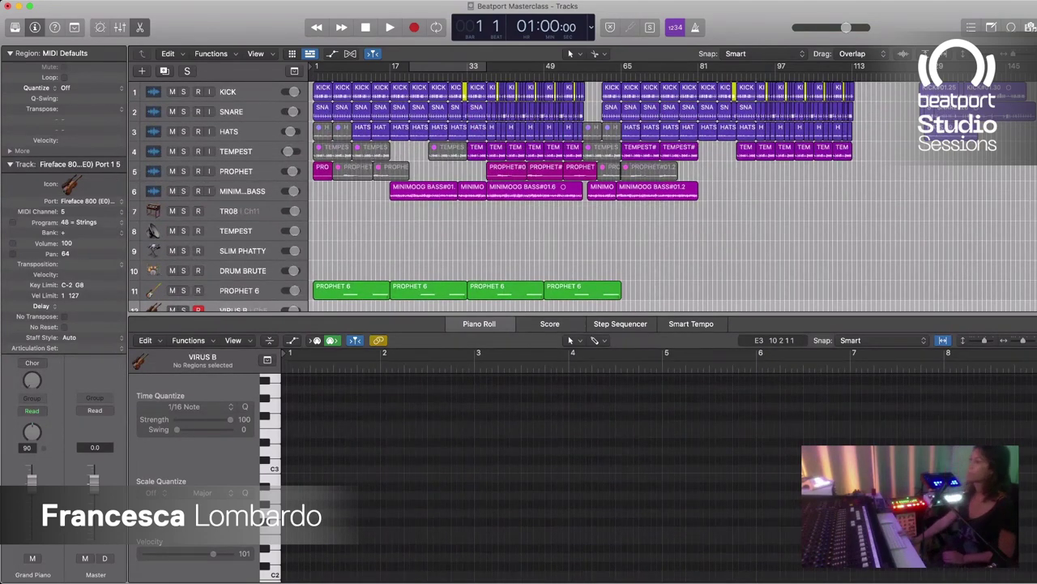
{"action": "key", "text": "space"}
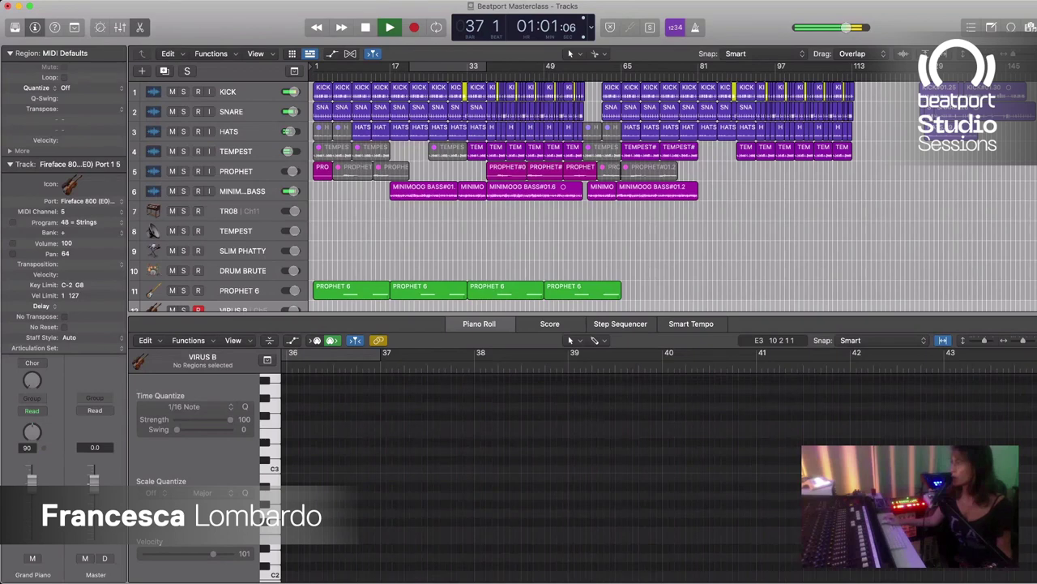
{"action": "key", "text": "space"}
{"action": "key", "text": "Return"}
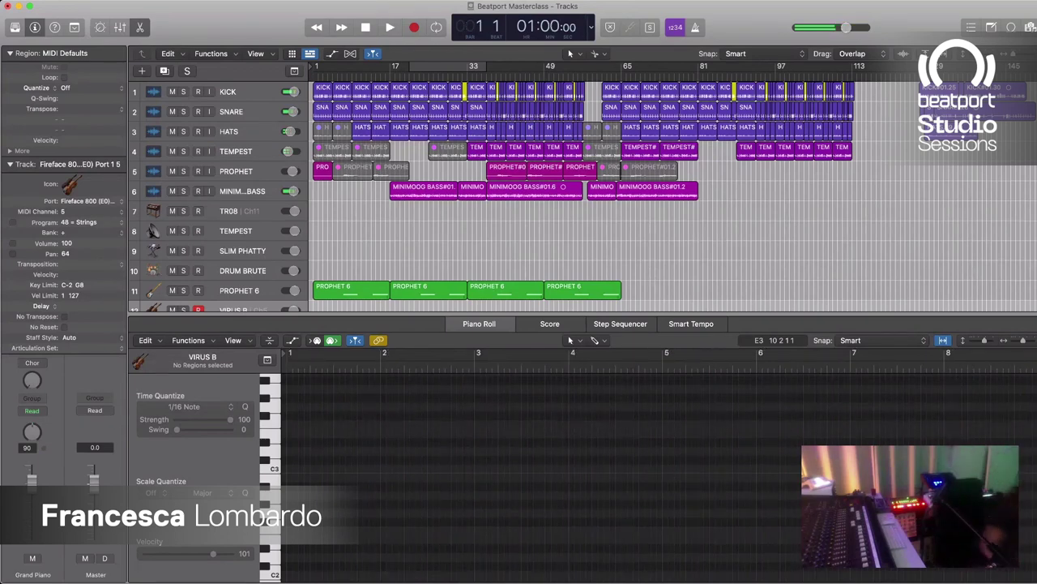
Step: Record a MIDI part on the VIRUS B track from bar 1 to about bar 6
{"action": "scroll", "coordinate": [584, 194], "scroll_direction": "down", "scroll_amount": 4}
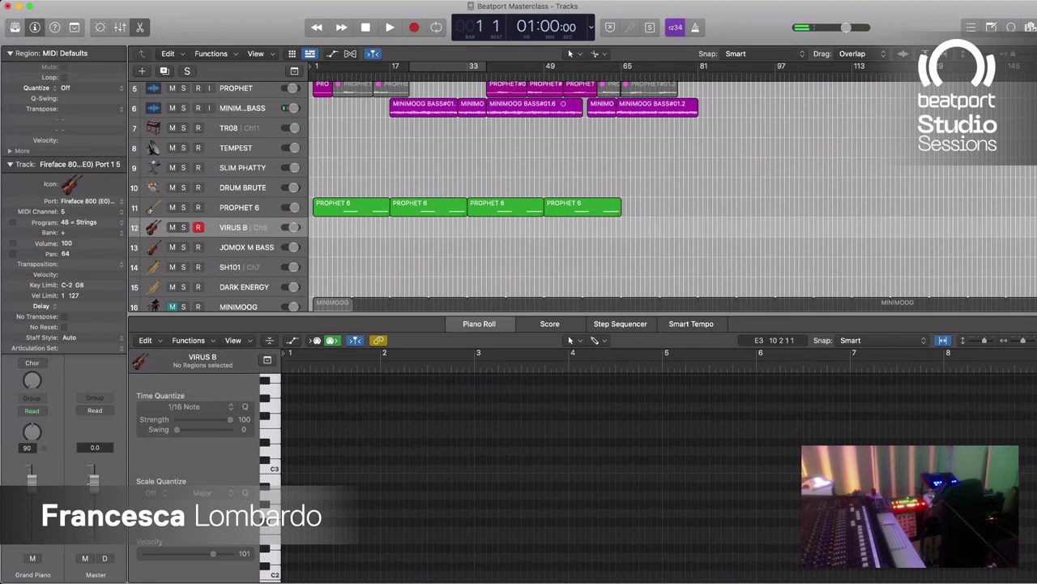
{"action": "key", "text": "r"}
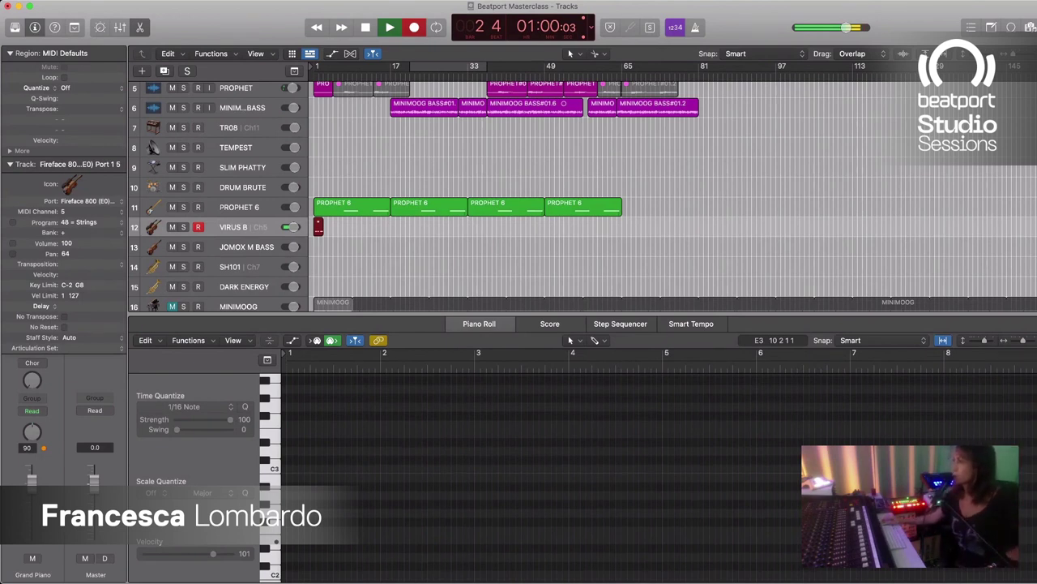
{"action": "key", "text": "space"}
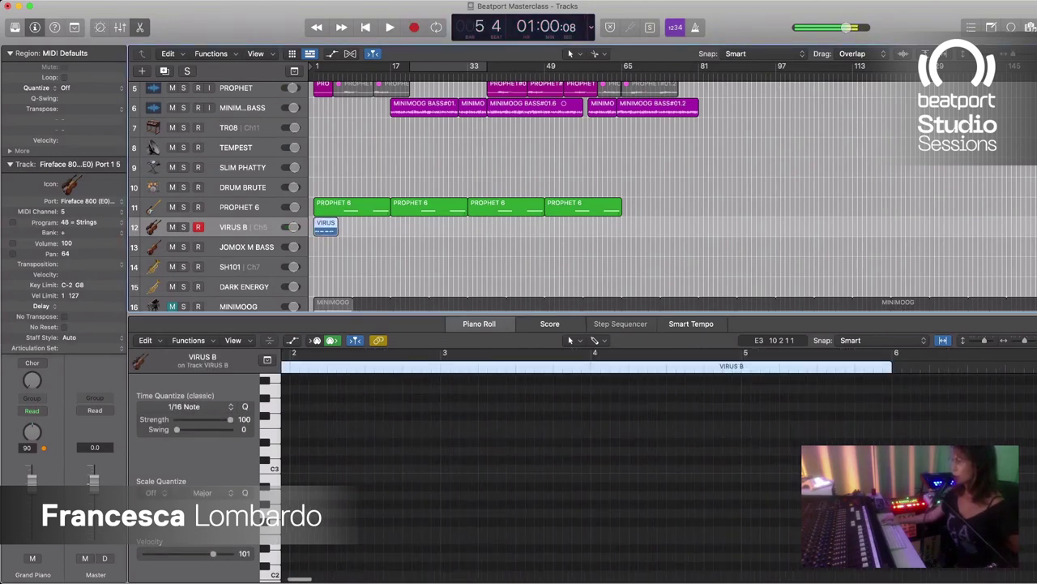
Step: Quantize all 16 recorded VIRUS B notes to 1/16 notes in the Piano Roll and play back the result
{"action": "key", "text": "e"}
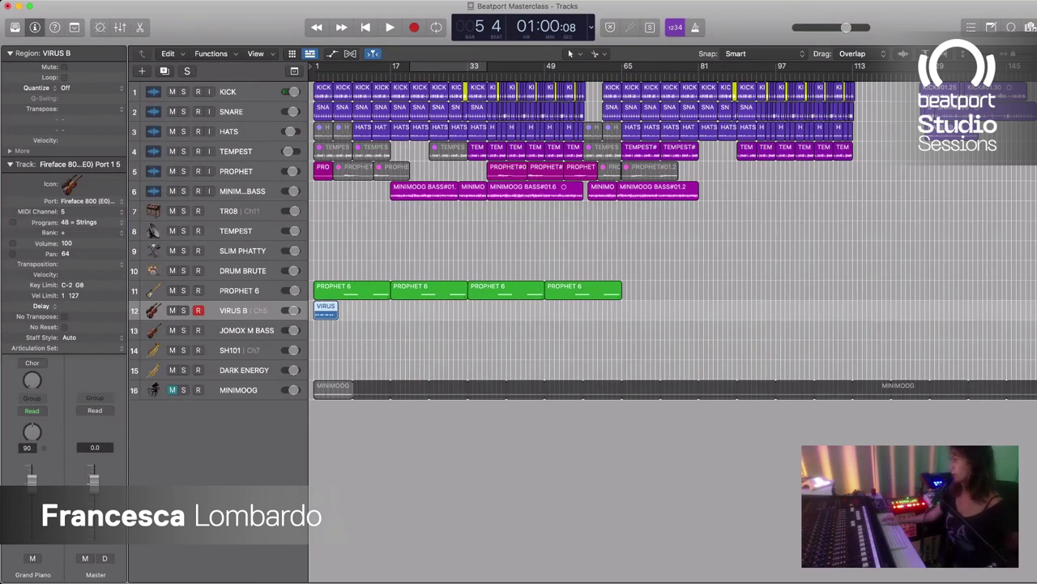
{"action": "key", "text": "e"}
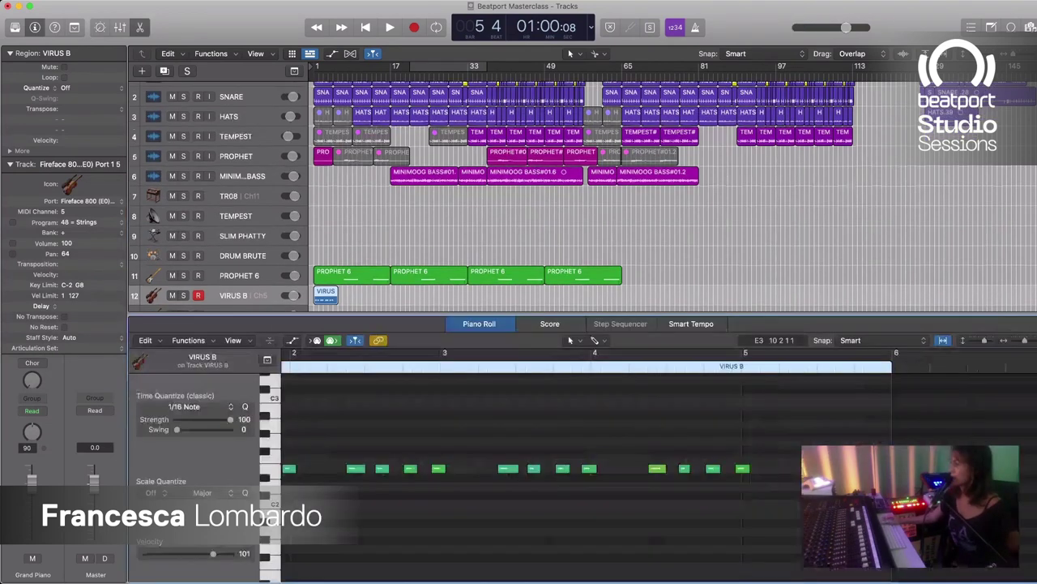
{"action": "left_click_drag", "start_coordinate": [770, 459], "coordinate": [526, 470]}
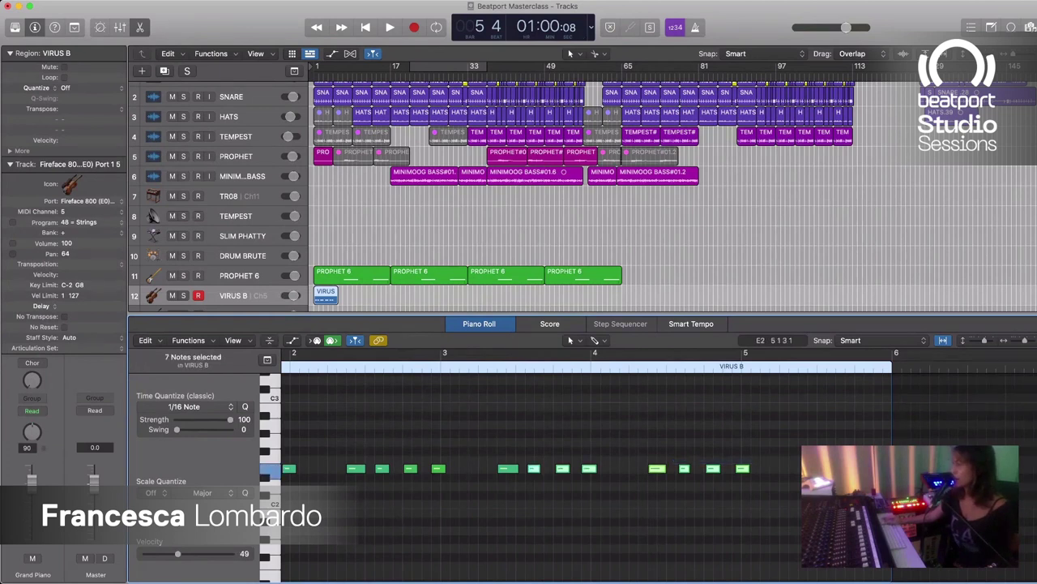
{"action": "left_click_drag", "start_coordinate": [762, 466], "coordinate": [259, 470]}
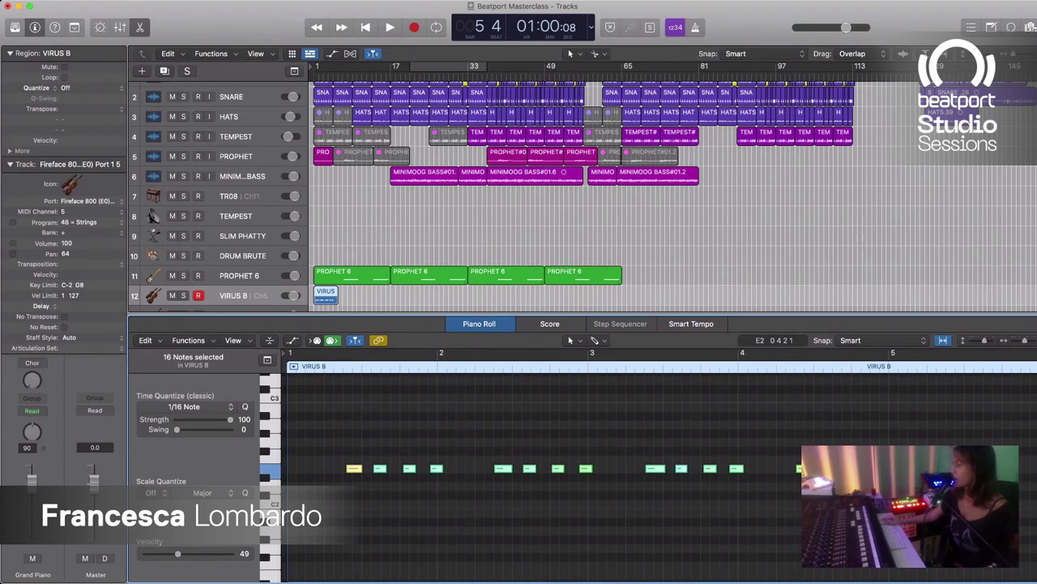
{"action": "key", "text": "q"}
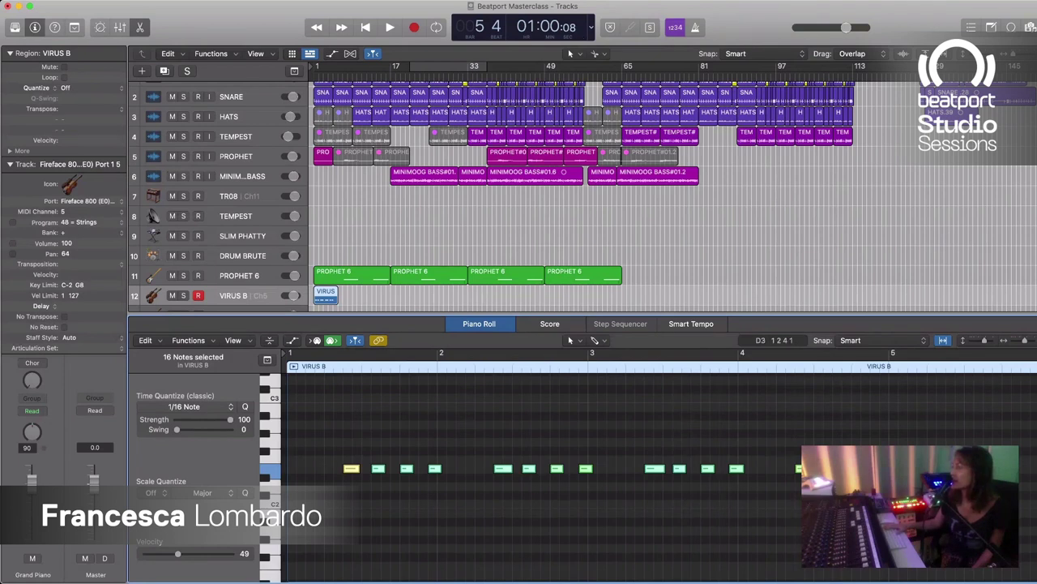
{"action": "key", "text": "Return"}
{"action": "key", "text": "space"}
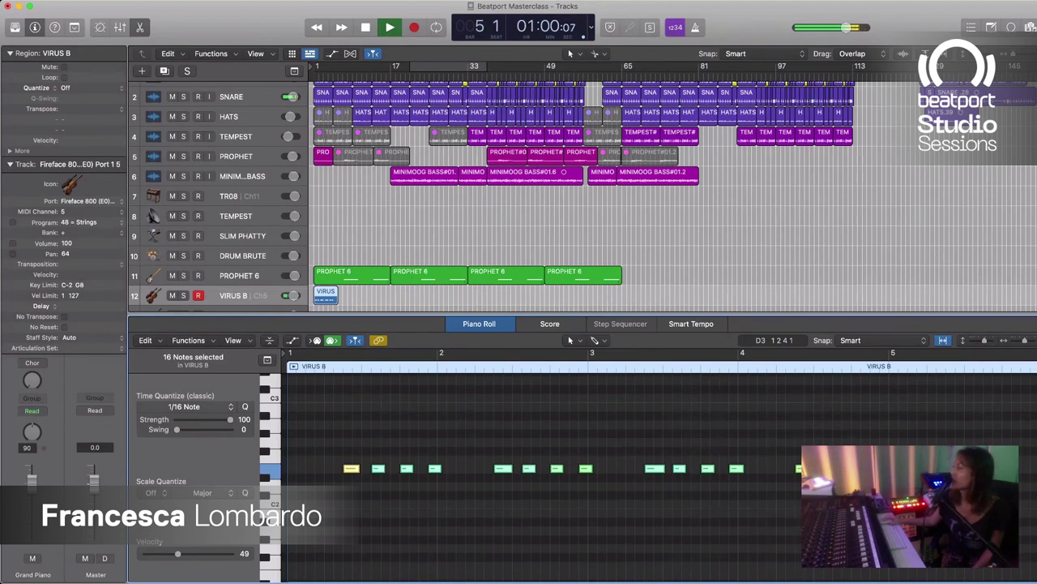
{"action": "key", "text": "space"}
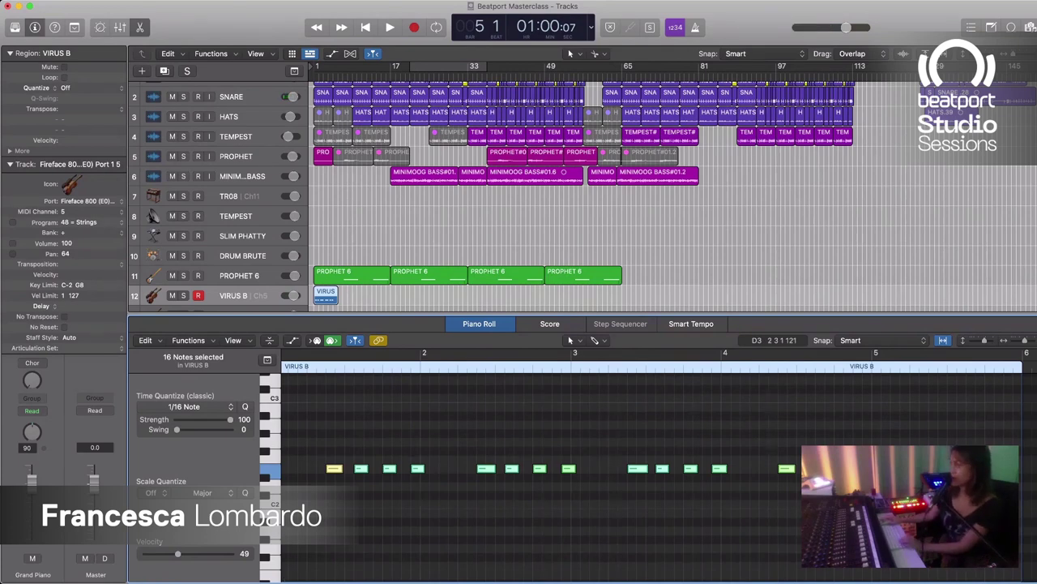
Step: Split the VIRUS B region at bar 3 and again at bar 4
{"action": "key", "text": "super+Right"}
{"action": "key", "text": "super+Right"}
{"action": "key", "text": "super+Right"}
{"action": "key", "text": "super+Right"}
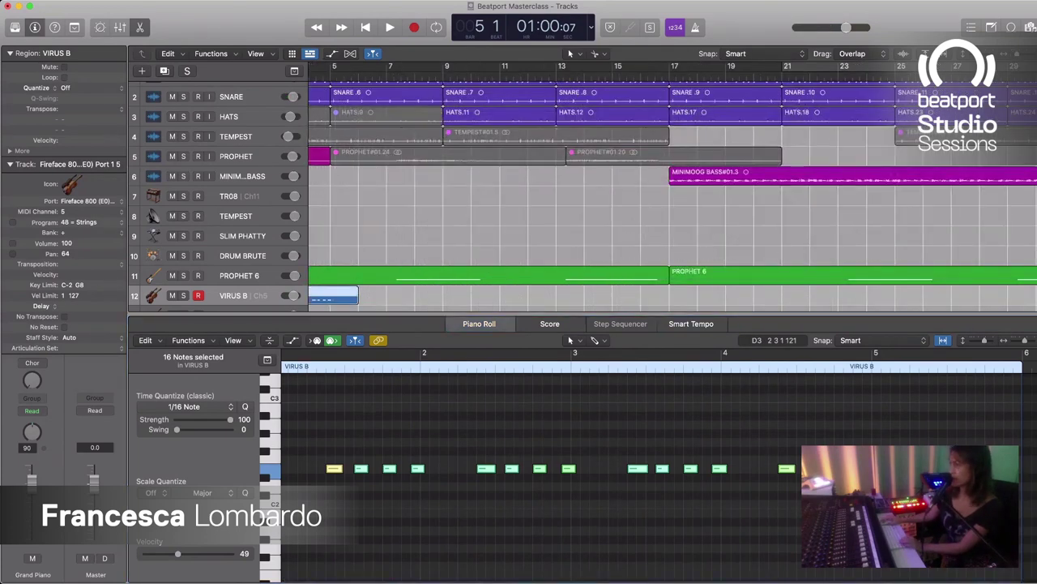
{"action": "scroll", "coordinate": [672, 187], "scroll_direction": "left", "scroll_amount": 4}
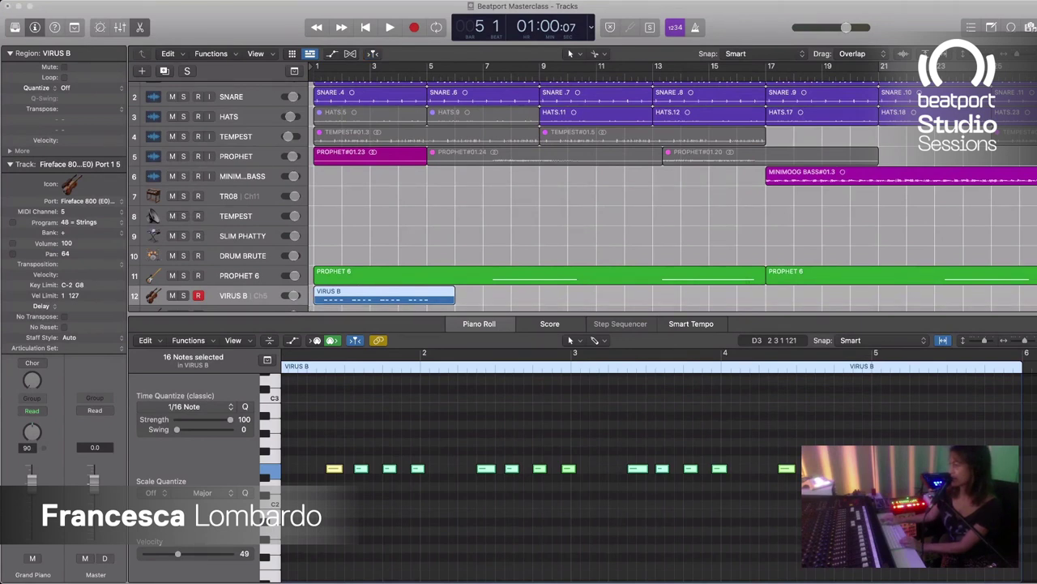
{"action": "left_click", "coordinate": [370, 295], "text": "super"}
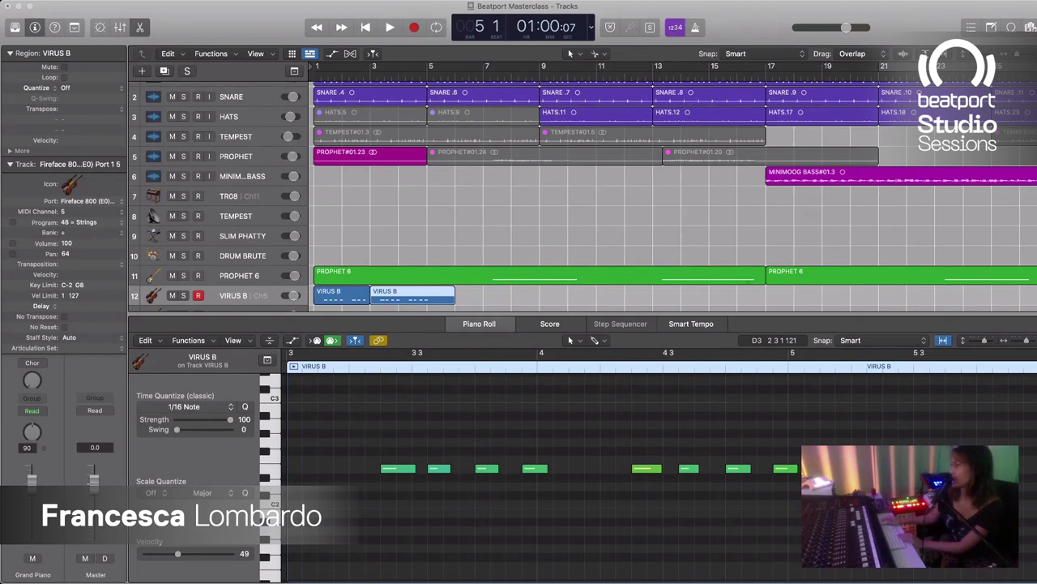
{"action": "left_click", "coordinate": [398, 295], "text": "super"}
{"action": "scroll", "coordinate": [398, 295], "scroll_direction": "up", "scroll_amount": 1}
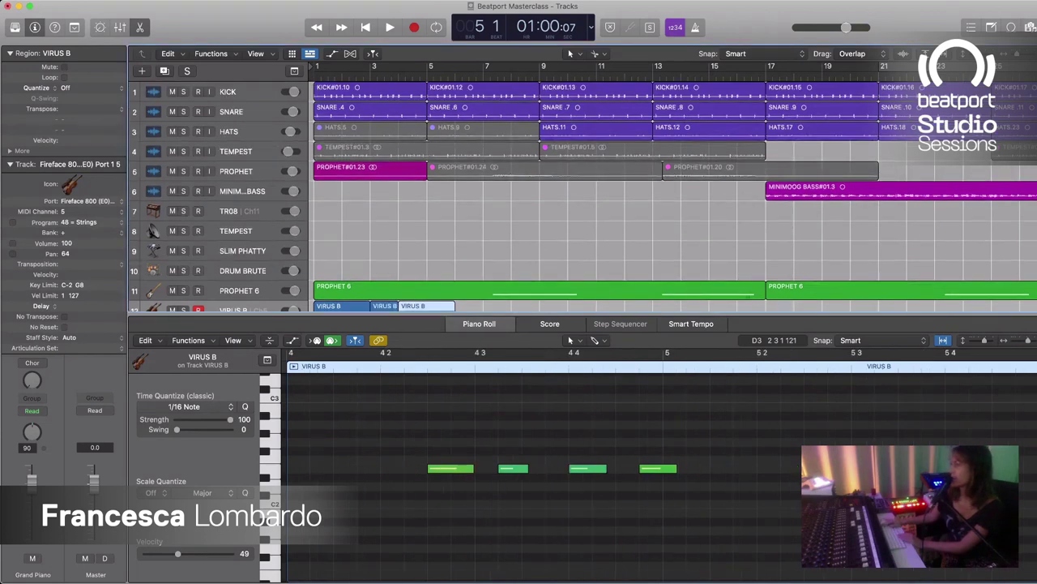
Step: Delete the VIRUS B pieces before bar 3 and after bar 4, and move the remaining one-bar region to bar 1
{"action": "left_click", "coordinate": [342, 306]}
{"action": "key", "text": "BackSpace"}
{"action": "scroll", "coordinate": [342, 305], "scroll_direction": "down", "scroll_amount": 1}
{"action": "key", "text": "space"}
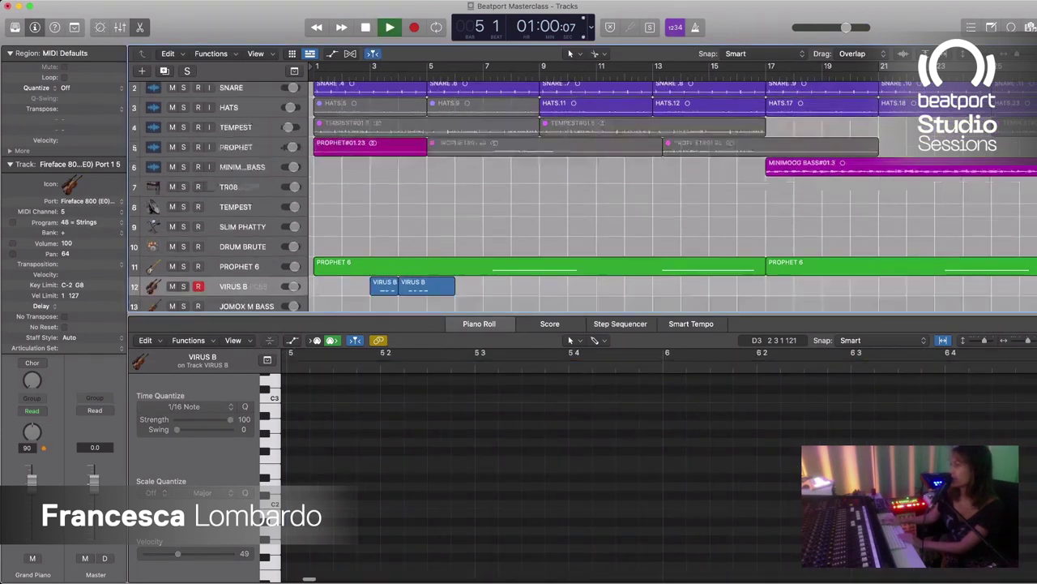
{"action": "key", "text": "space"}
{"action": "left_click", "coordinate": [427, 285]}
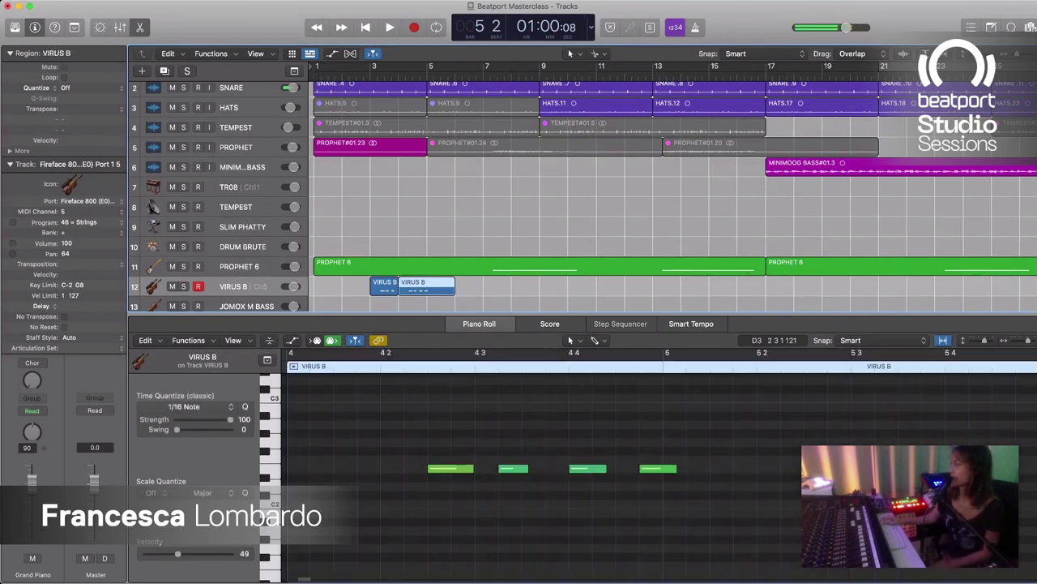
{"action": "key", "text": "Delete"}
{"action": "key", "text": "super+z"}
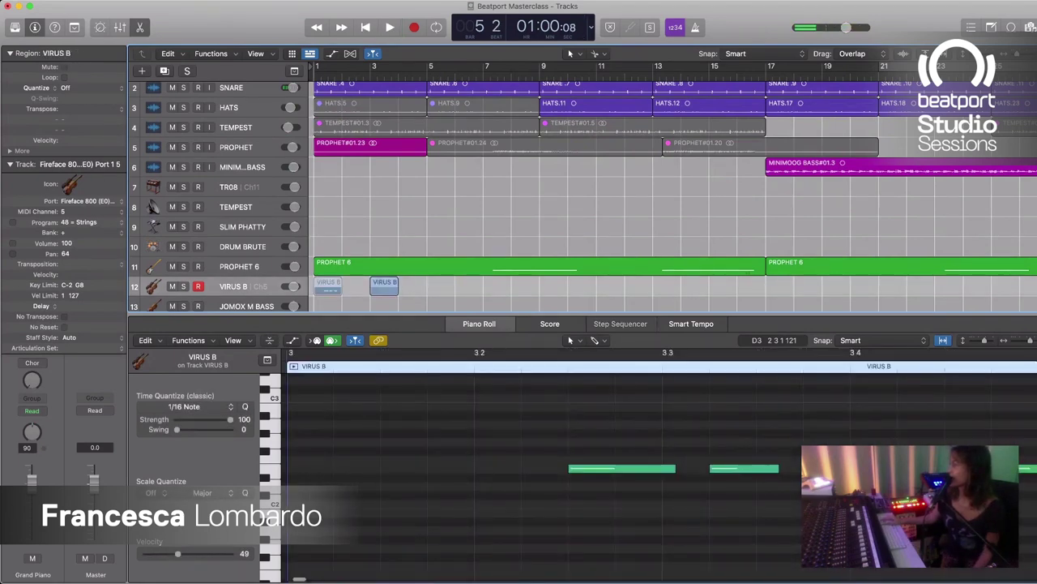
{"action": "left_click_drag", "start_coordinate": [384, 286], "coordinate": [328, 285]}
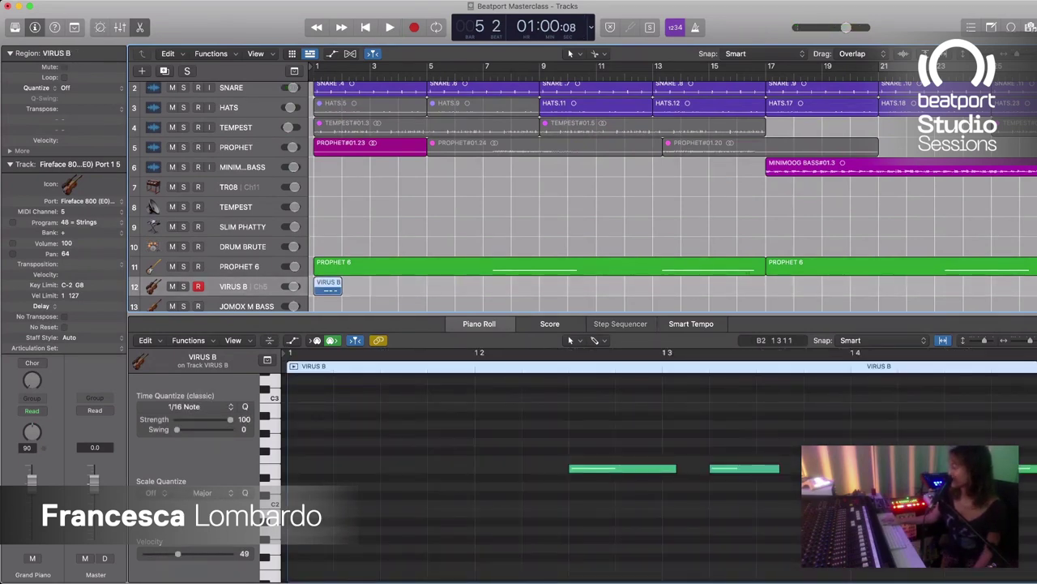
Step: Loop the one-bar VIRUS B region across the arrangement and play from bar 1 to about bar 36
{"action": "scroll", "coordinate": [649, 470], "scroll_direction": "right", "scroll_amount": 5}
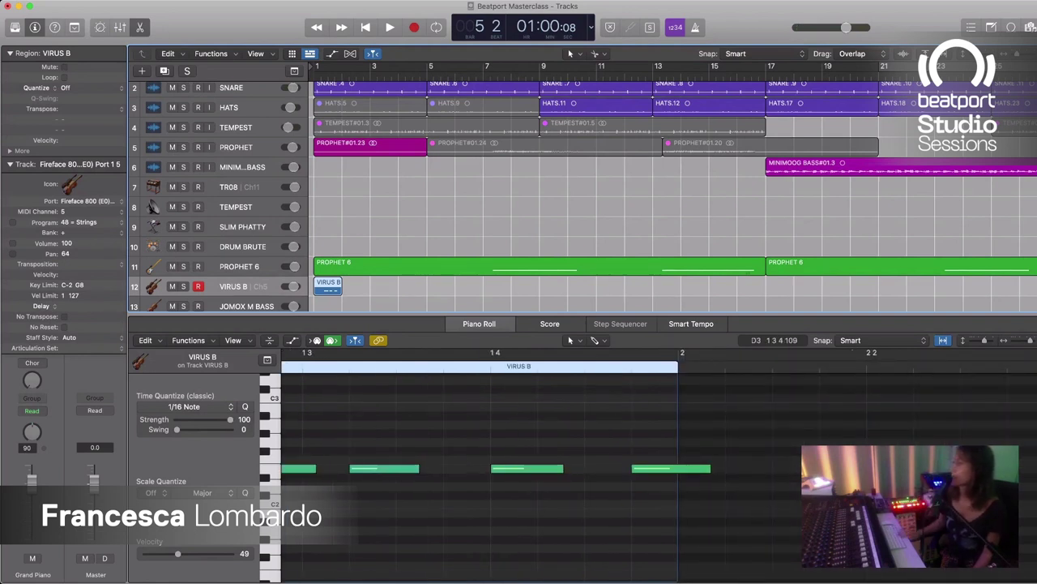
{"action": "scroll", "coordinate": [672, 186], "scroll_direction": "right", "scroll_amount": 15}
{"action": "key", "text": "Return"}
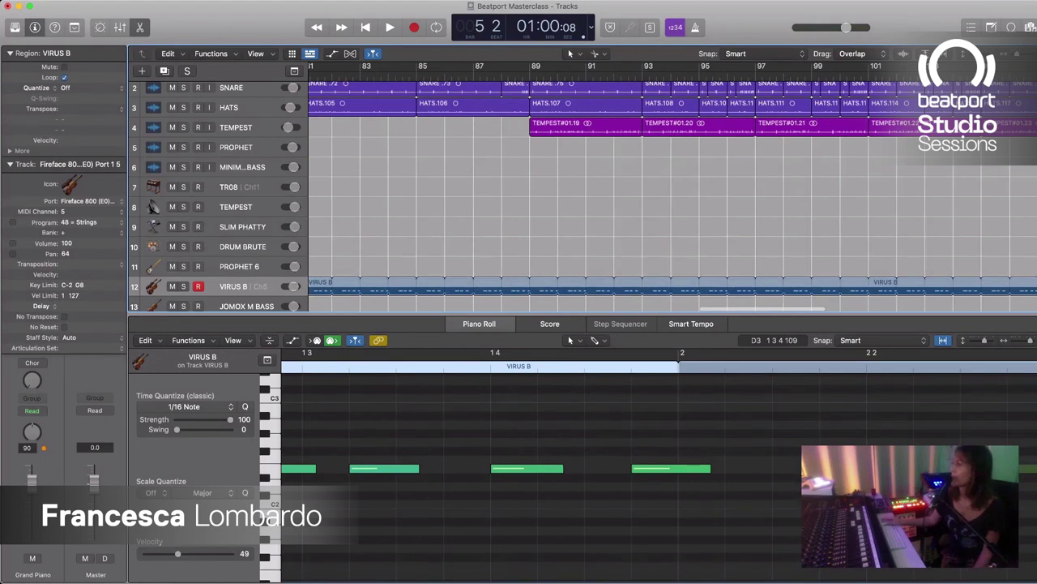
{"action": "key", "text": "space"}
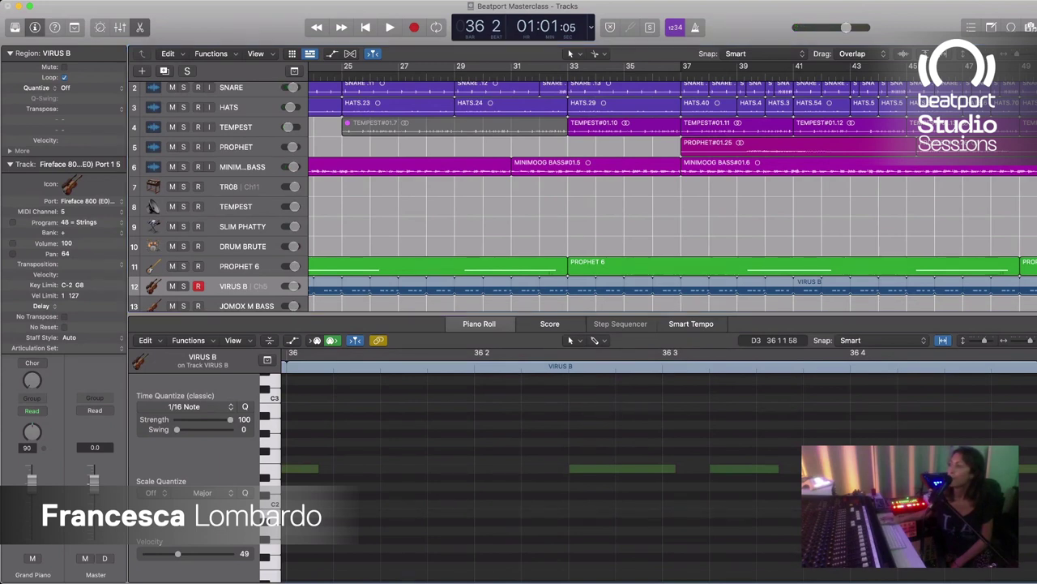
Step: Add a new audio track below VIRUS B and name it "VIRUS B BASS a15"
{"action": "key", "text": "w"}
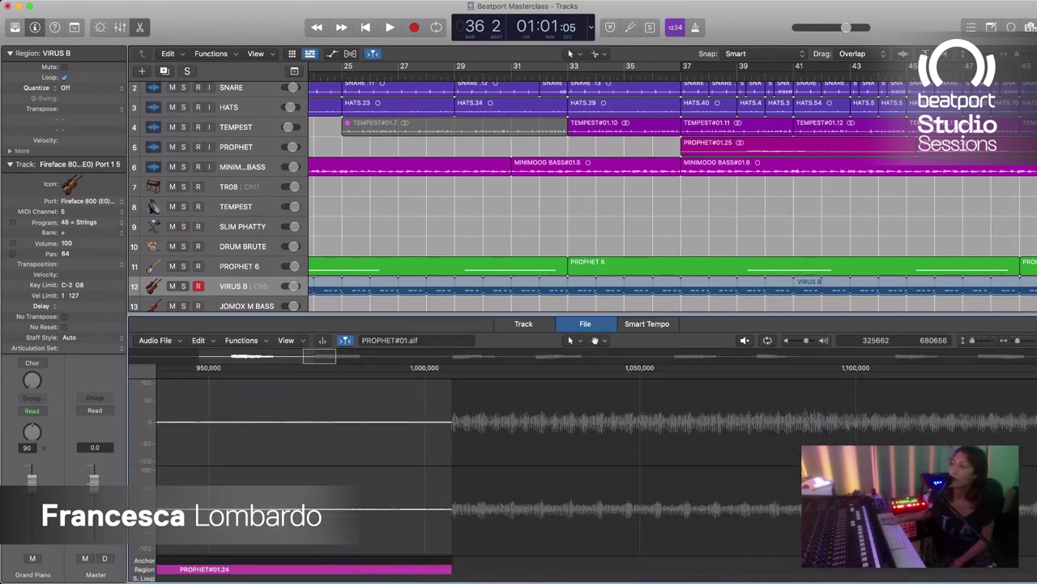
{"action": "key", "text": "alt+super+a"}
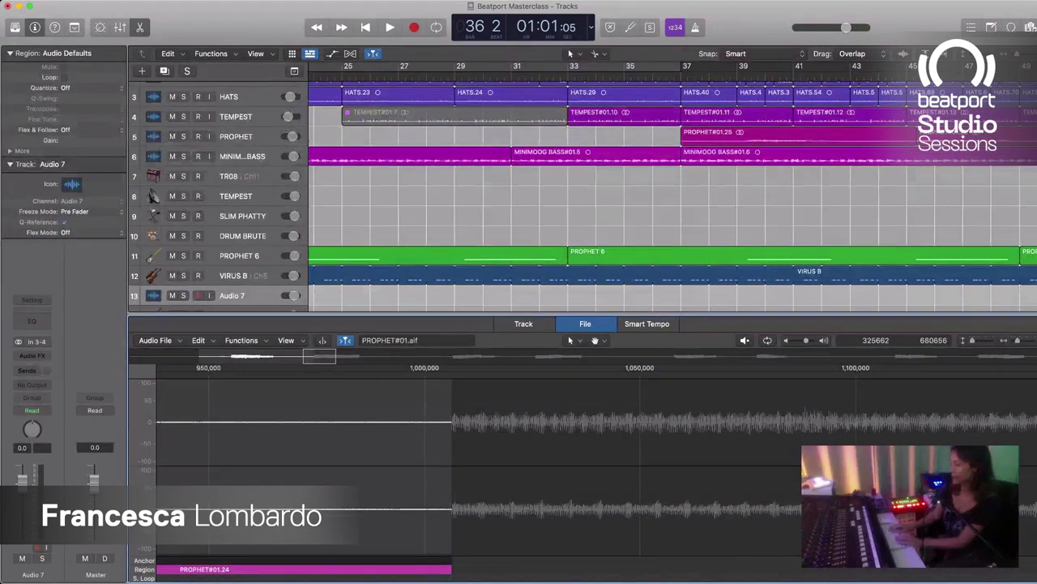
{"action": "key", "text": "shift+Return"}
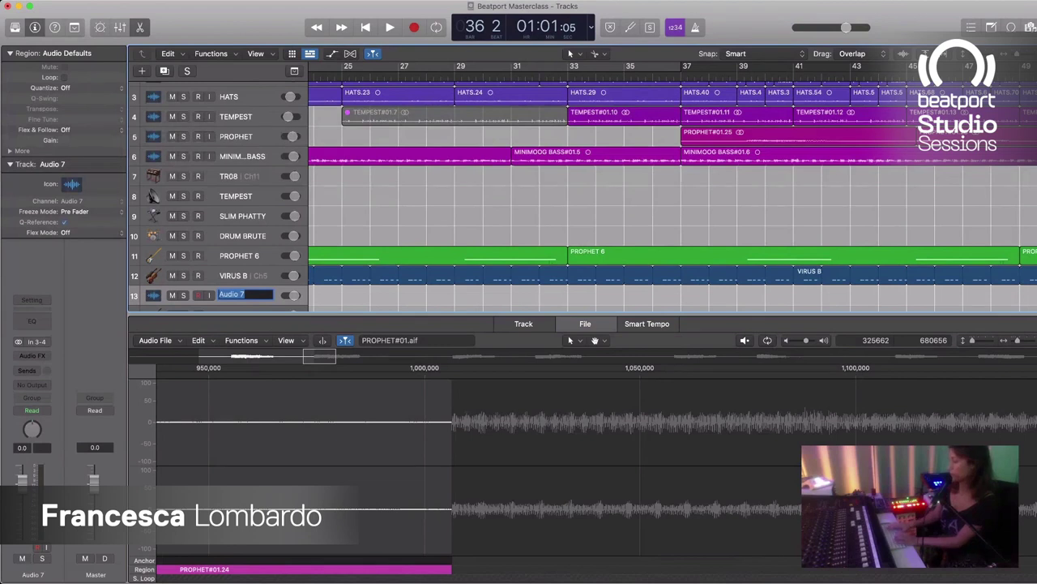
{"action": "type", "text": "VIRUS"}
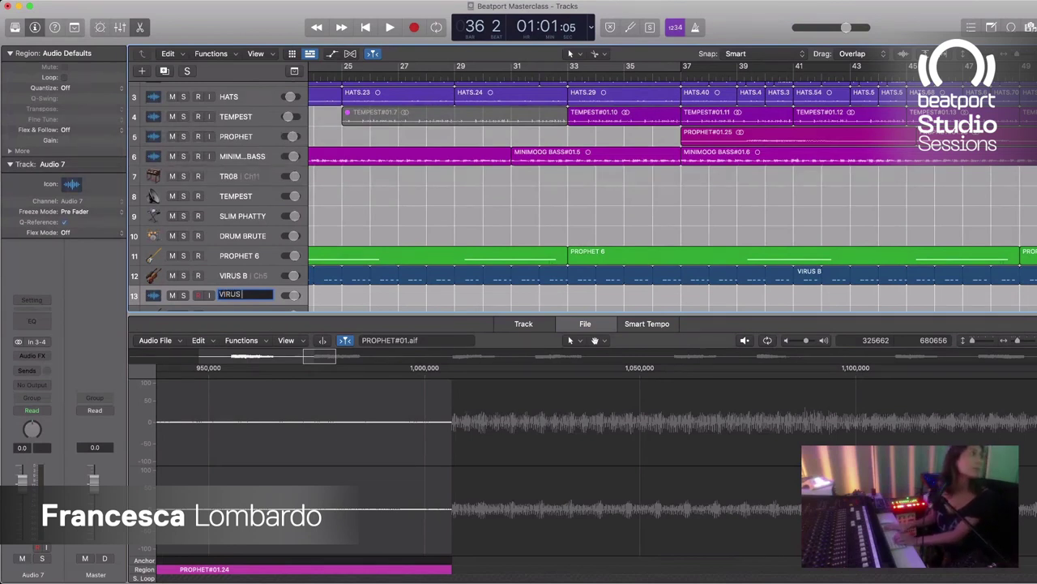
{"action": "type", "text": " B BASS"}
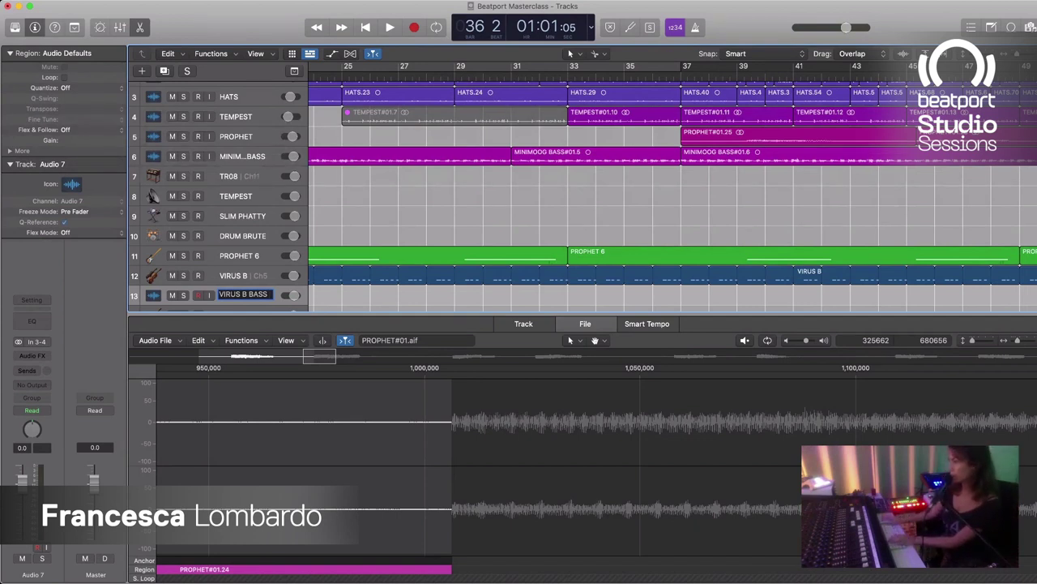
{"action": "type", "text": "a15"}
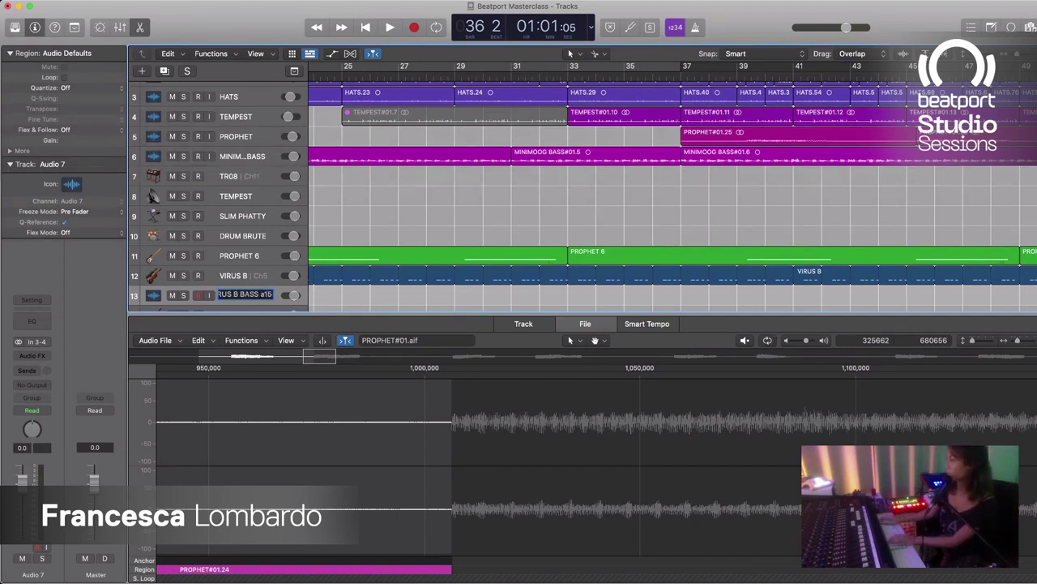
{"action": "key", "text": "Return"}
Step: Set the VIRUS B BASS a15 track's input to Input 3 and play from bar 1 to check the incoming signal
{"action": "key", "text": "Return"}
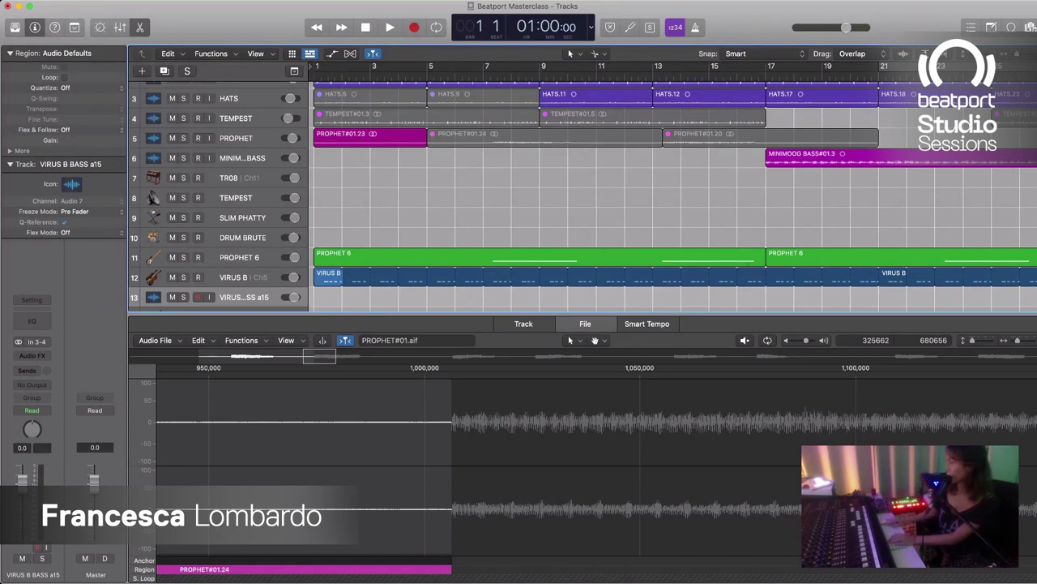
{"action": "scroll", "coordinate": [672, 195], "scroll_direction": "down", "scroll_amount": 1}
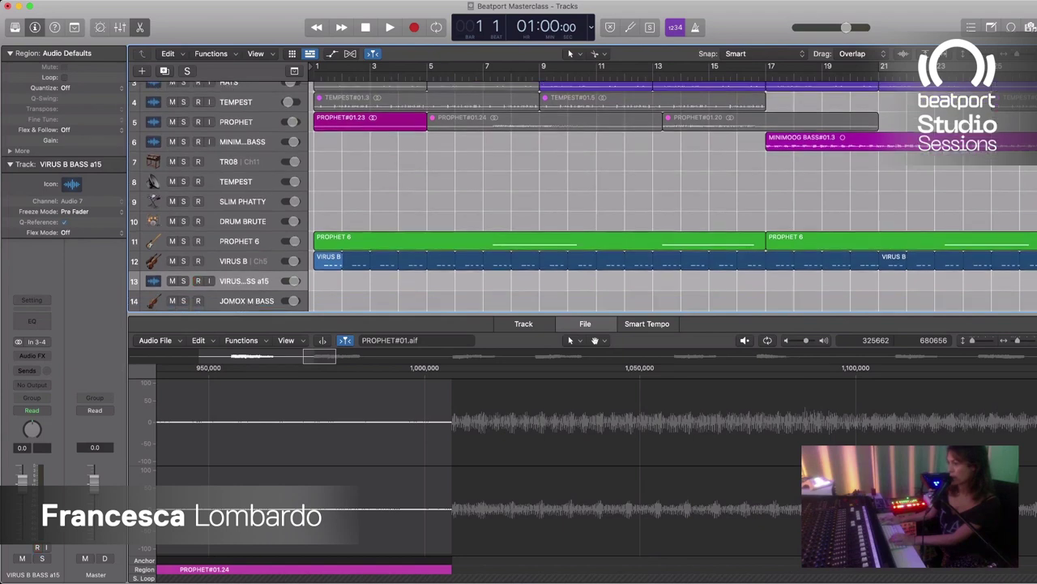
{"action": "key", "text": "space"}
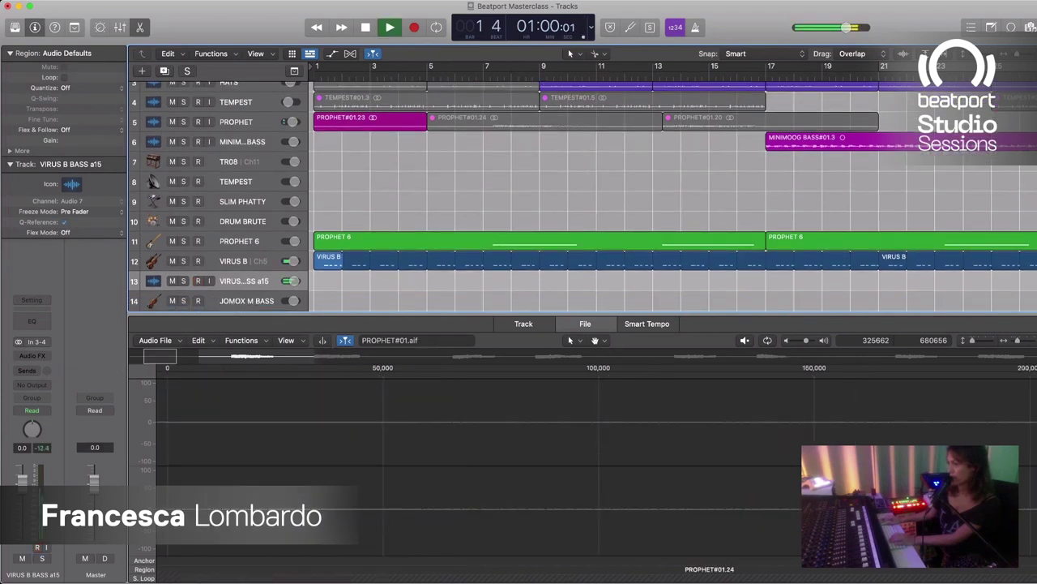
{"action": "key", "text": "space"}
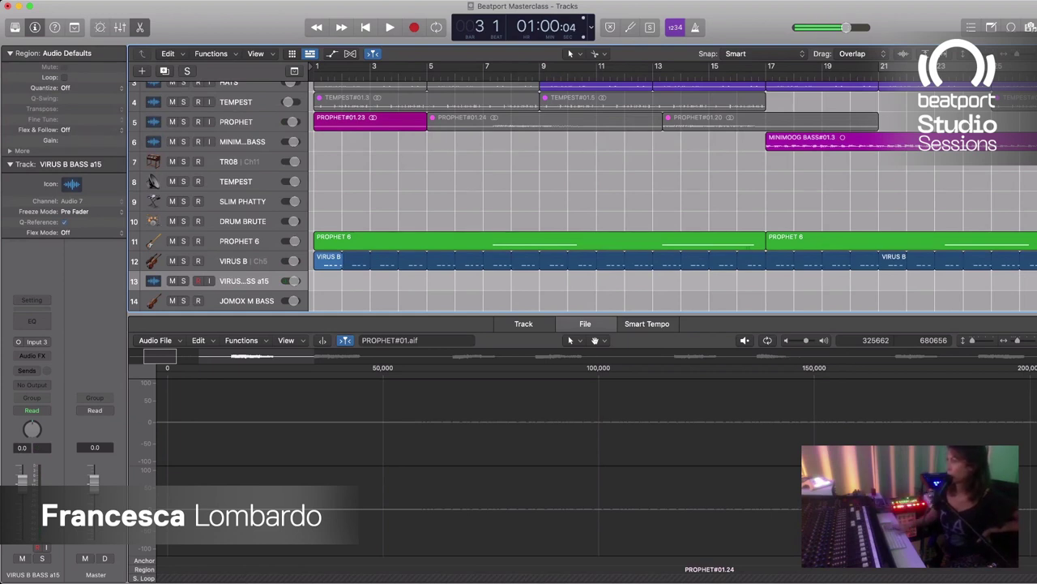
{"action": "key", "text": "Return"}
{"action": "key", "text": "space"}
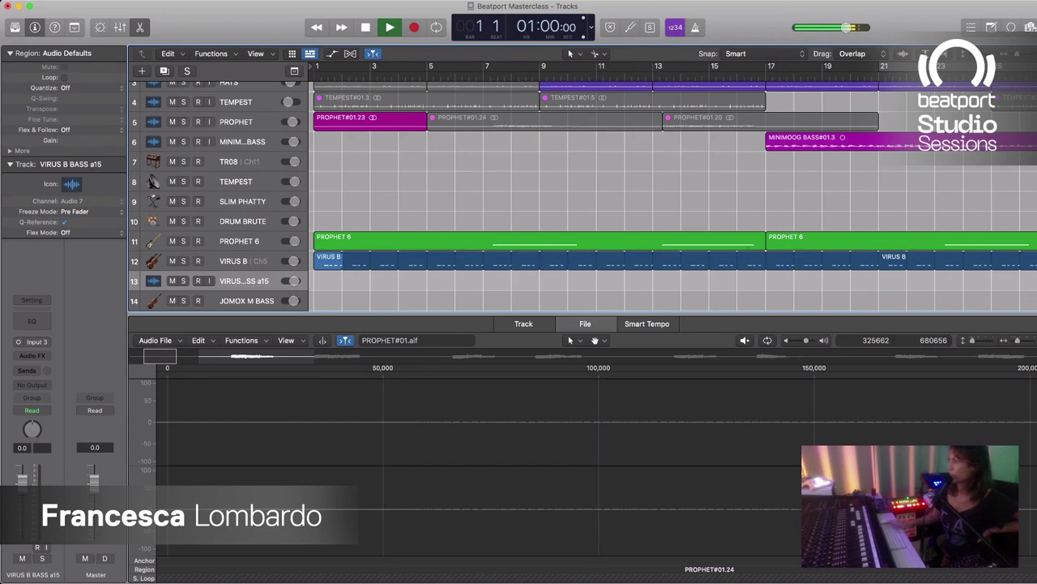
{"action": "key", "text": "alt+r"}
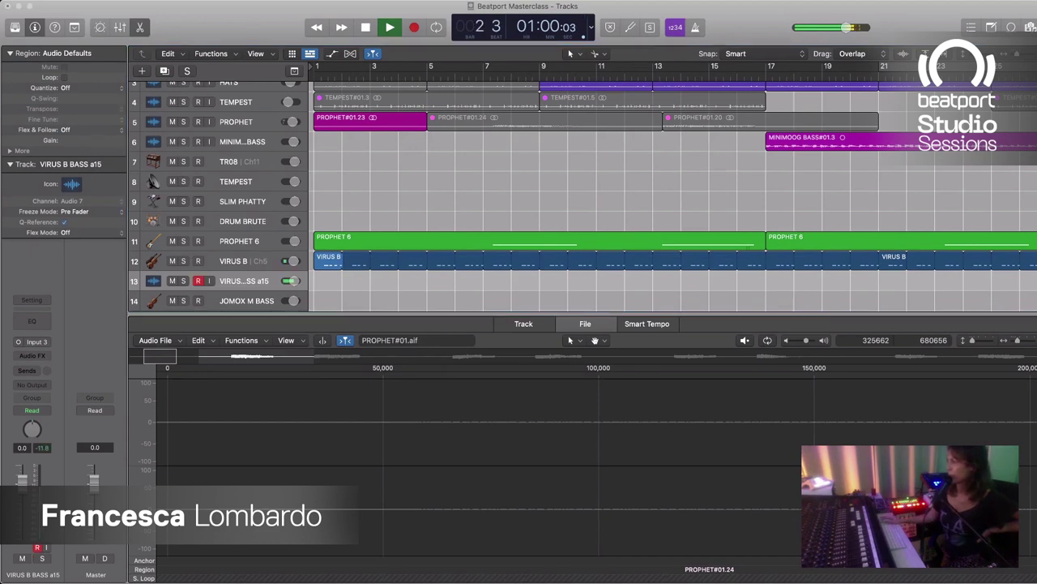
{"action": "key", "text": "alt+r"}
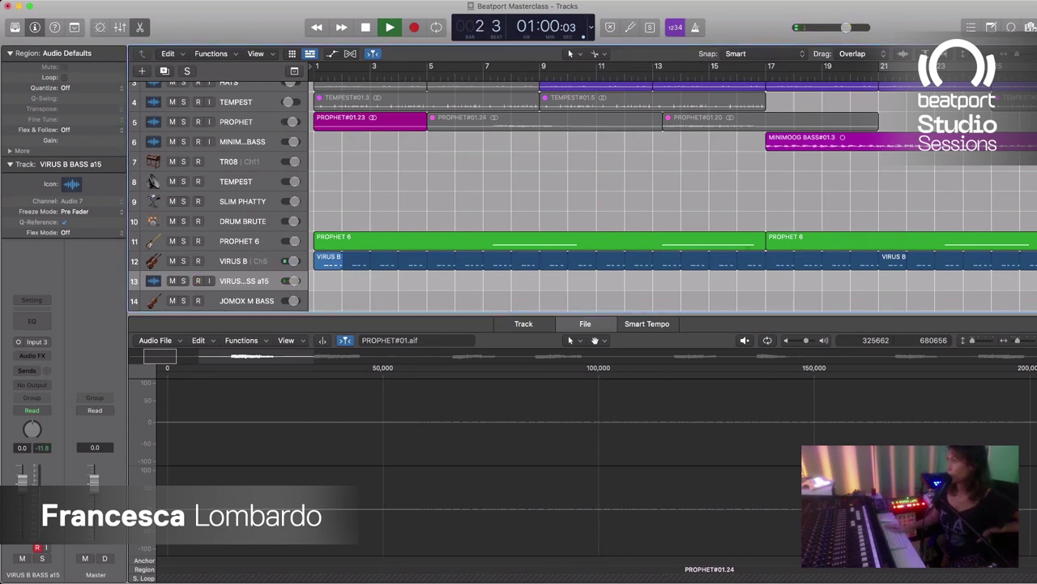
{"action": "key", "text": "space"}
{"action": "key", "text": "alt+r"}
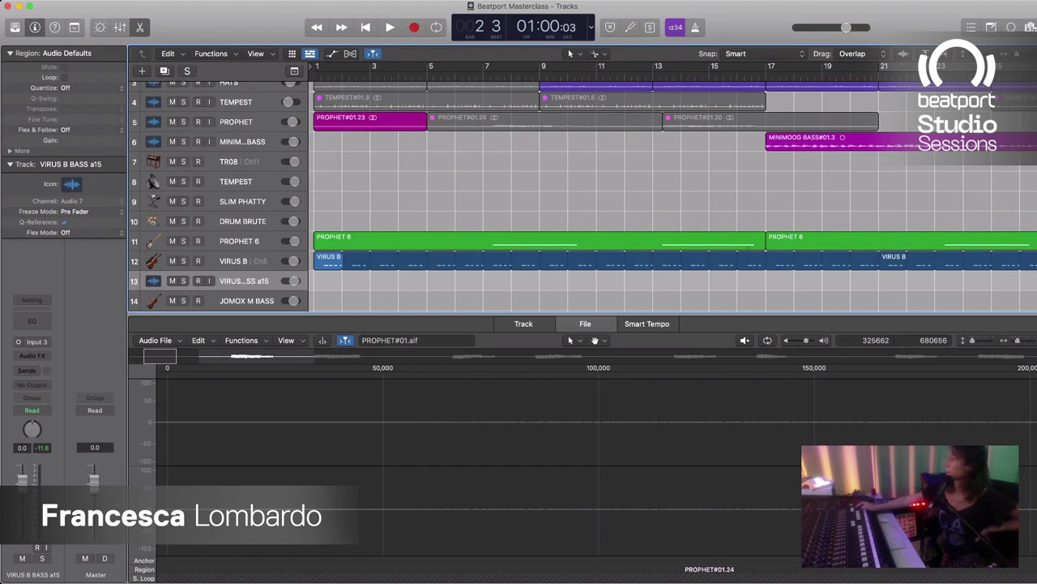
Step: Record the VIRUS B bass as audio from bar 1 to about bar 8, and continue playback past the recorded region
{"action": "key", "text": "Return"}
{"action": "key", "text": "ctrl+r"}
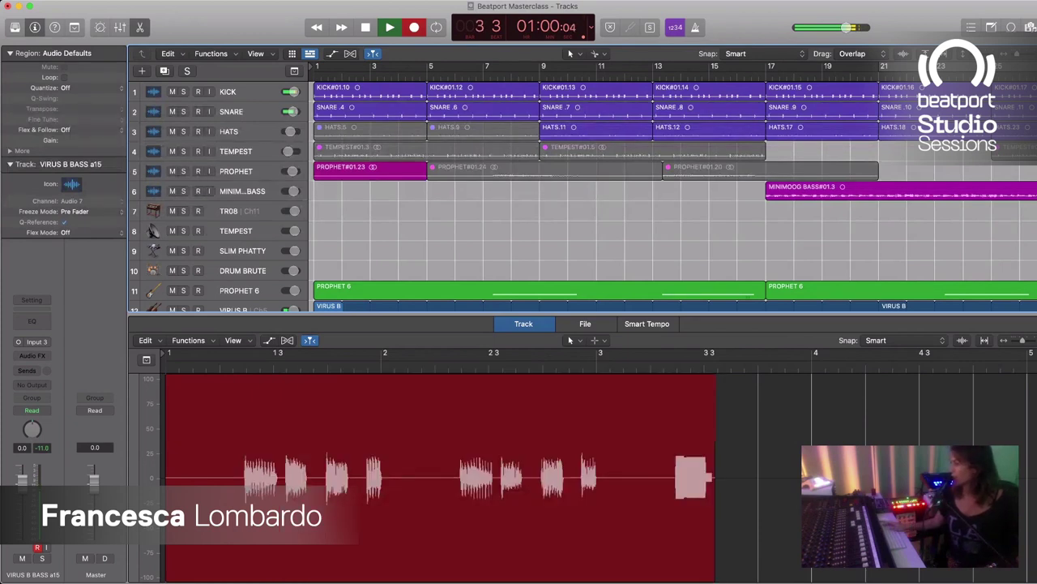
{"action": "key", "text": "space"}
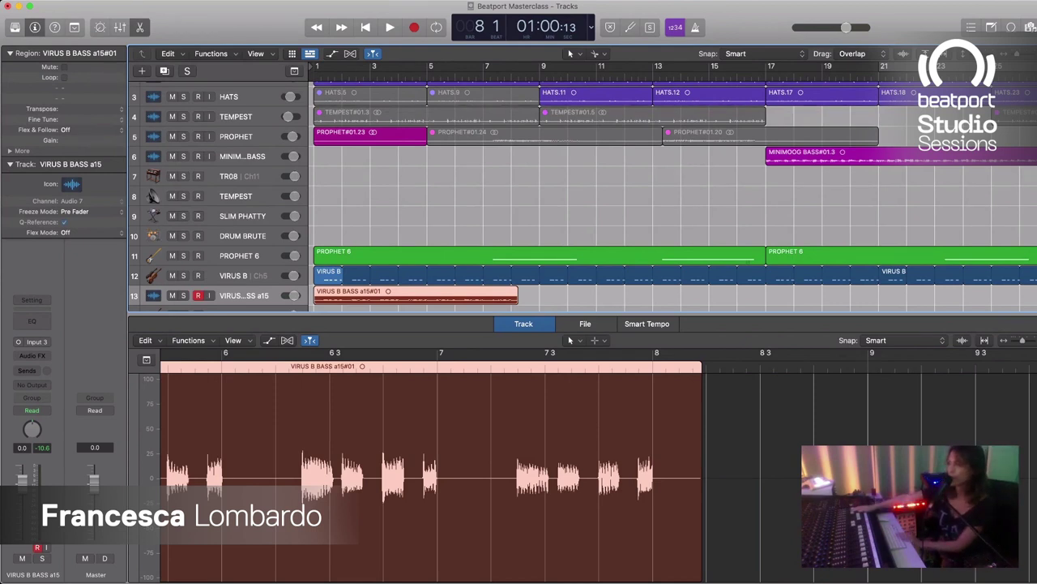
{"action": "key", "text": "space"}
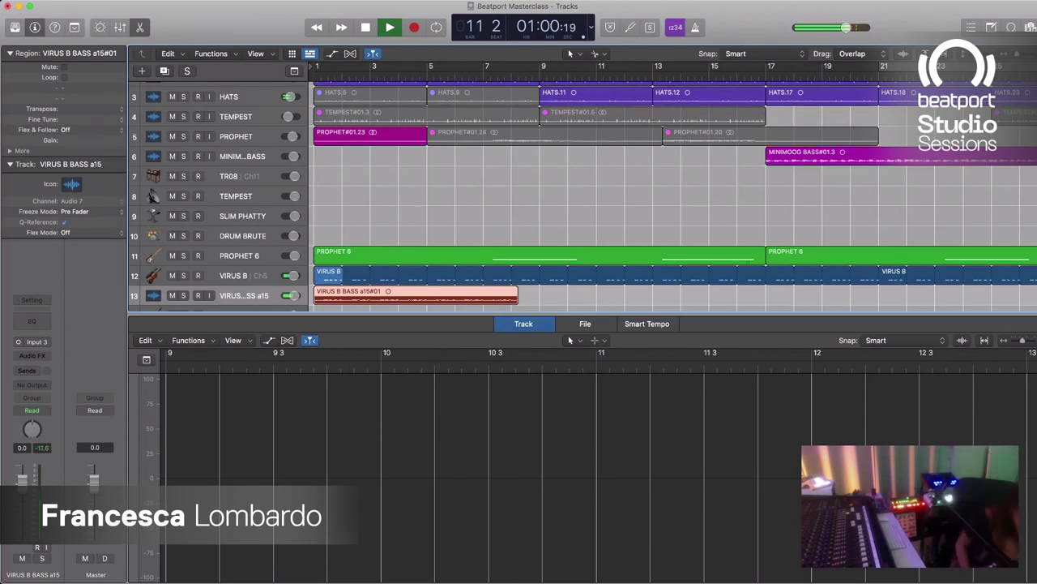
Step: Toggle record arming on the VIRUS B BASS a15 track and play the arrangement from bar 1 to about bar 19
{"action": "key", "text": "ctrl+r"}
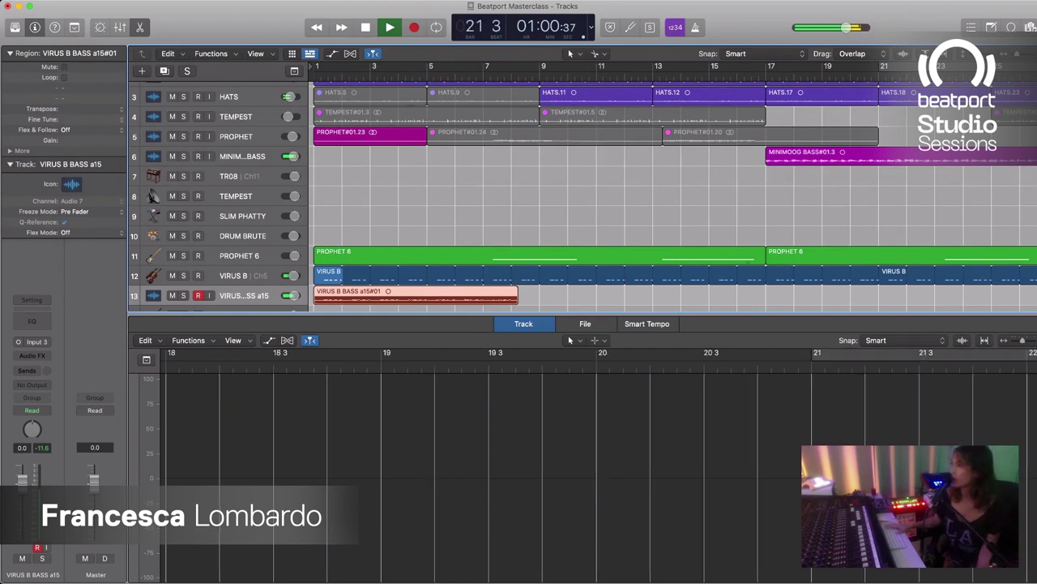
{"action": "key", "text": "space"}
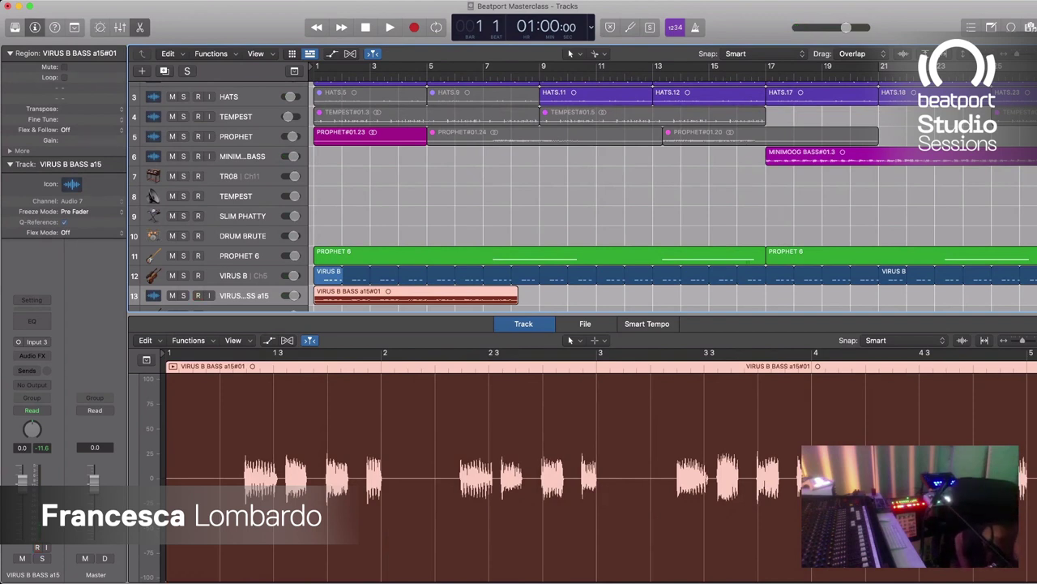
{"action": "key", "text": "alt+r"}
{"action": "key", "text": "alt+r"}
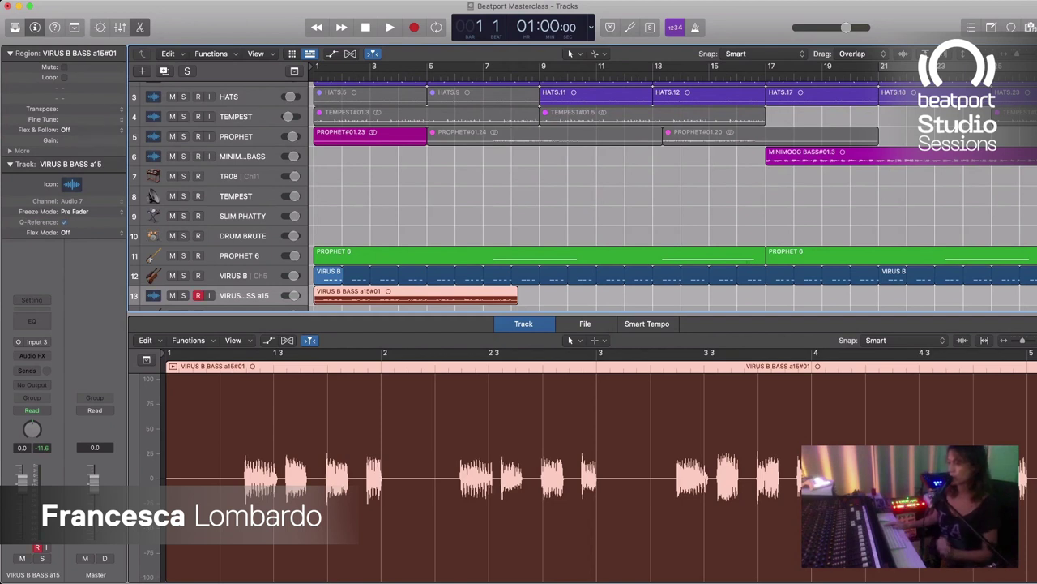
{"action": "key", "text": "space"}
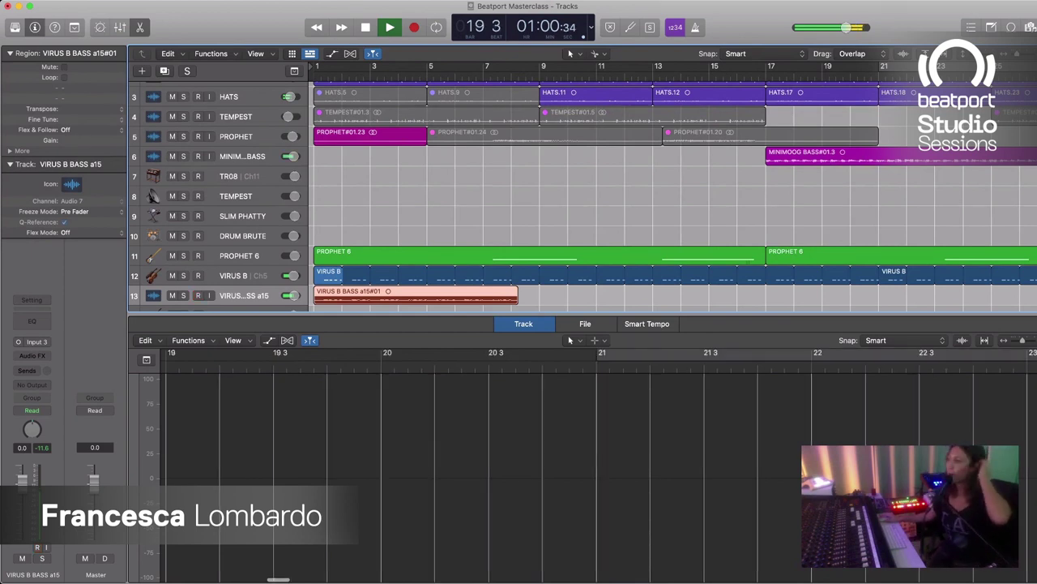
{"action": "key", "text": "space"}
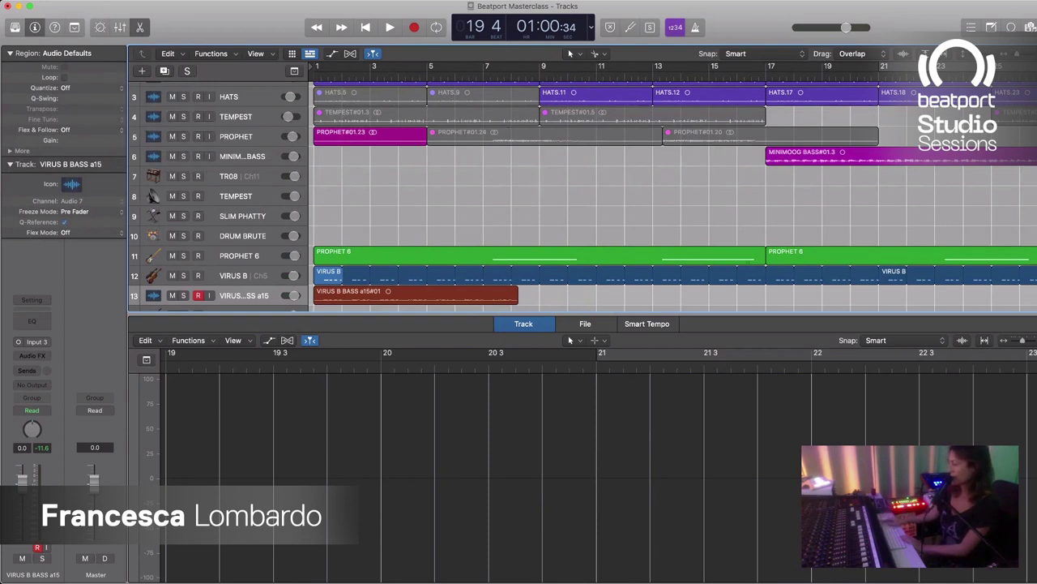
Step: Delete the recorded region on the VIRUS B BASS a15 track and play briefly from bar 1 to check the incoming signal
{"action": "left_click", "coordinate": [415, 295]}
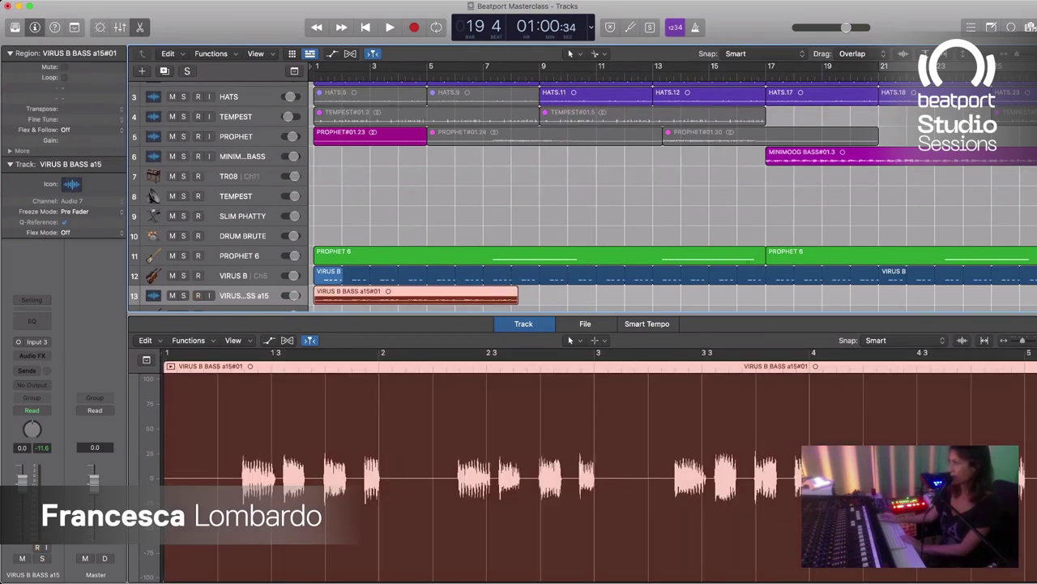
{"action": "key", "text": "Delete"}
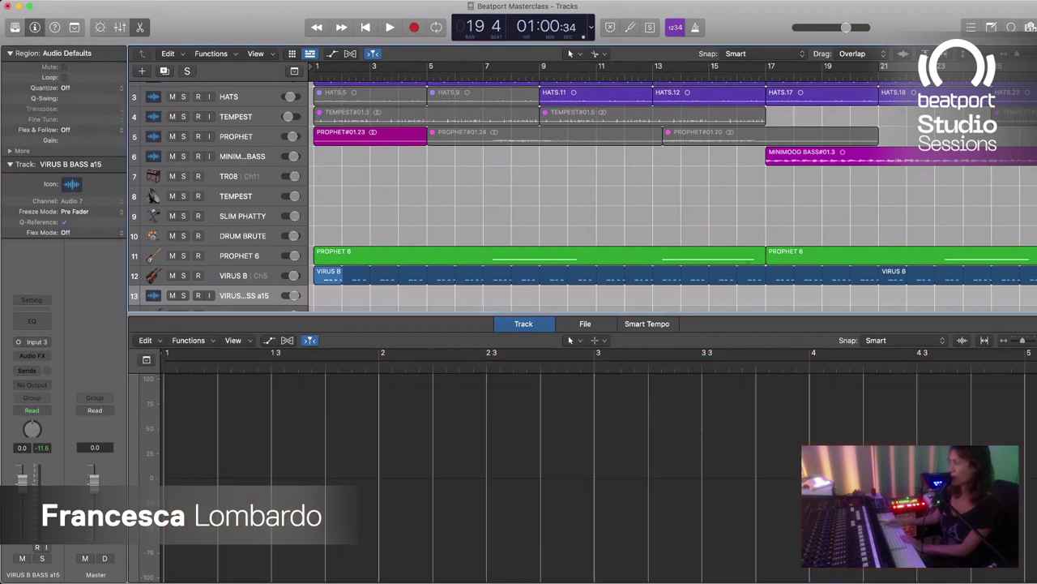
{"action": "key", "text": "Return"}
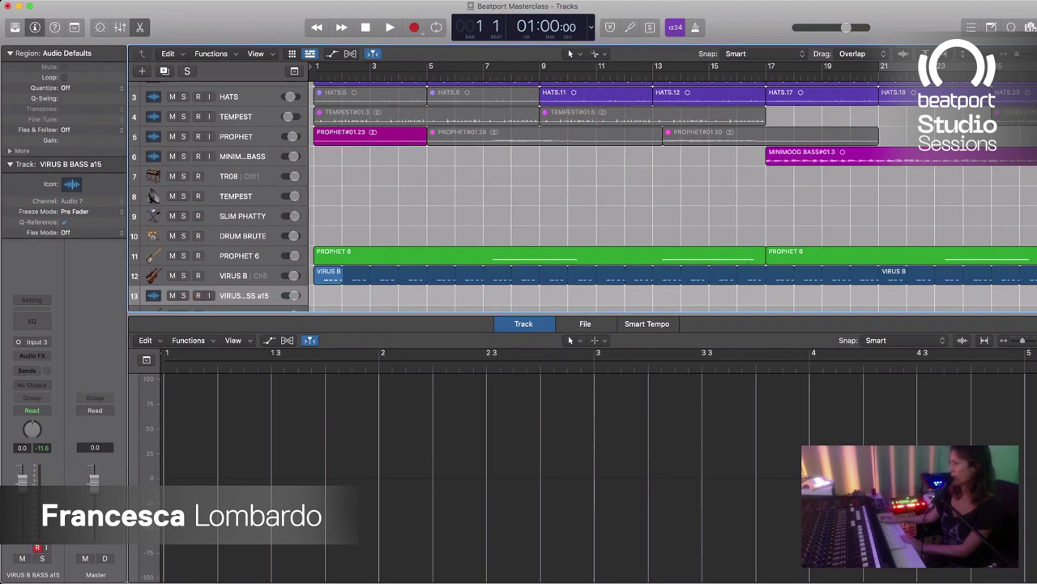
{"action": "key", "text": "space"}
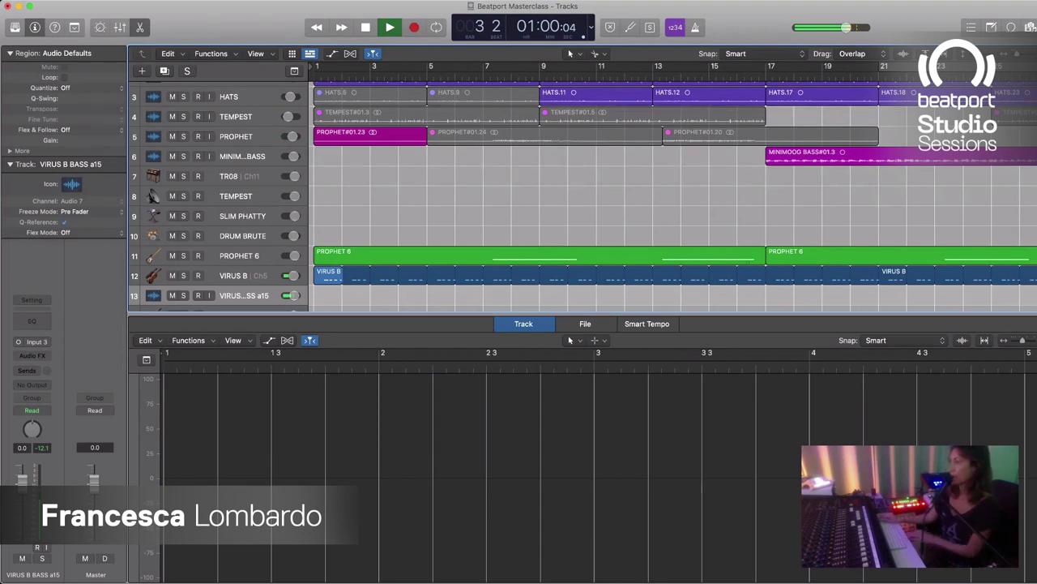
{"action": "key", "text": "space"}
{"action": "key", "text": "Return"}
Step: Arm the VIRUS B BASS a15 track and record a new bass take from bar 1 to about bar 41
{"action": "key", "text": "ctrl+r"}
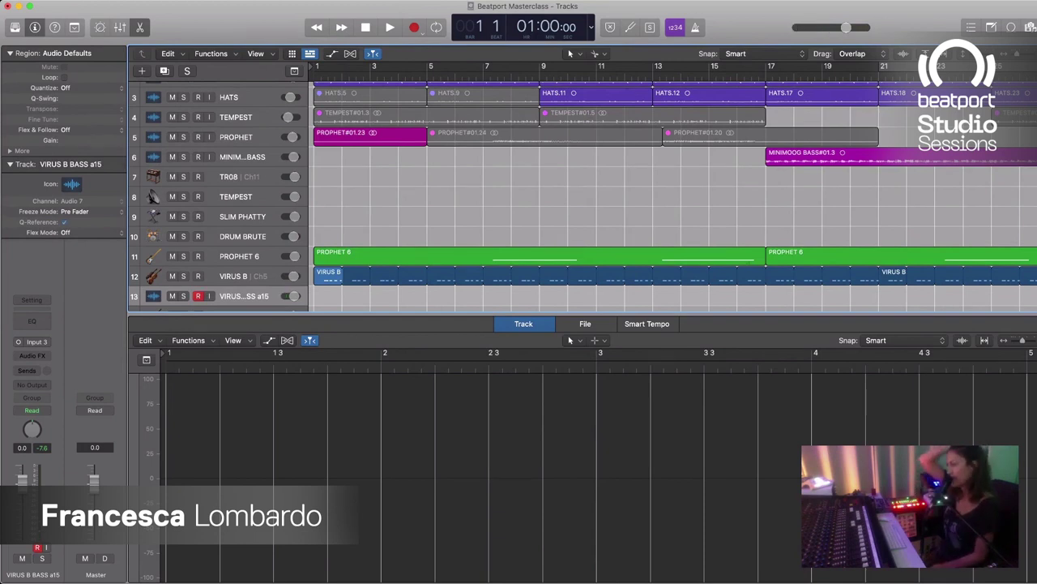
{"action": "key", "text": "r"}
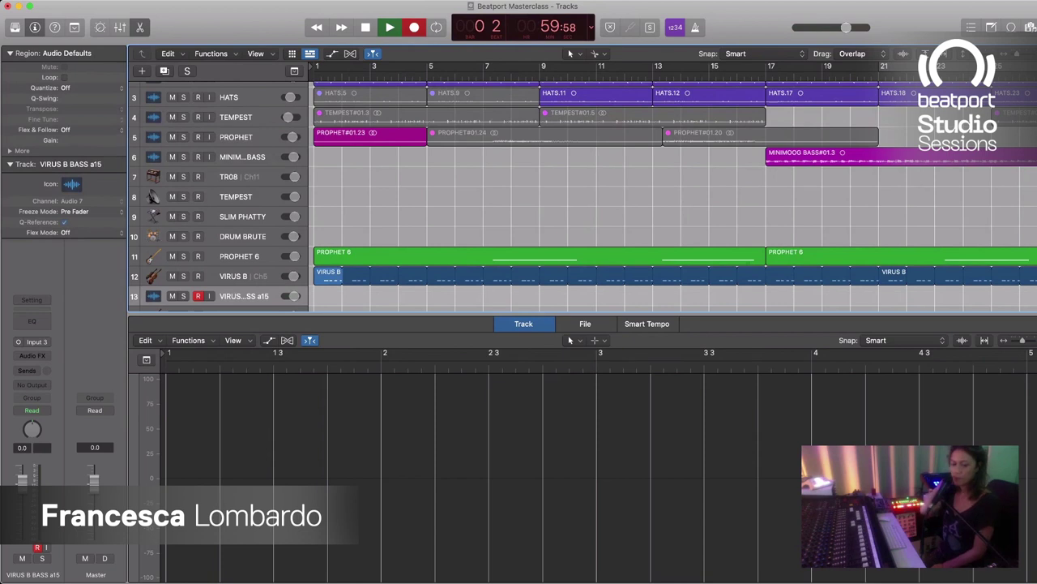
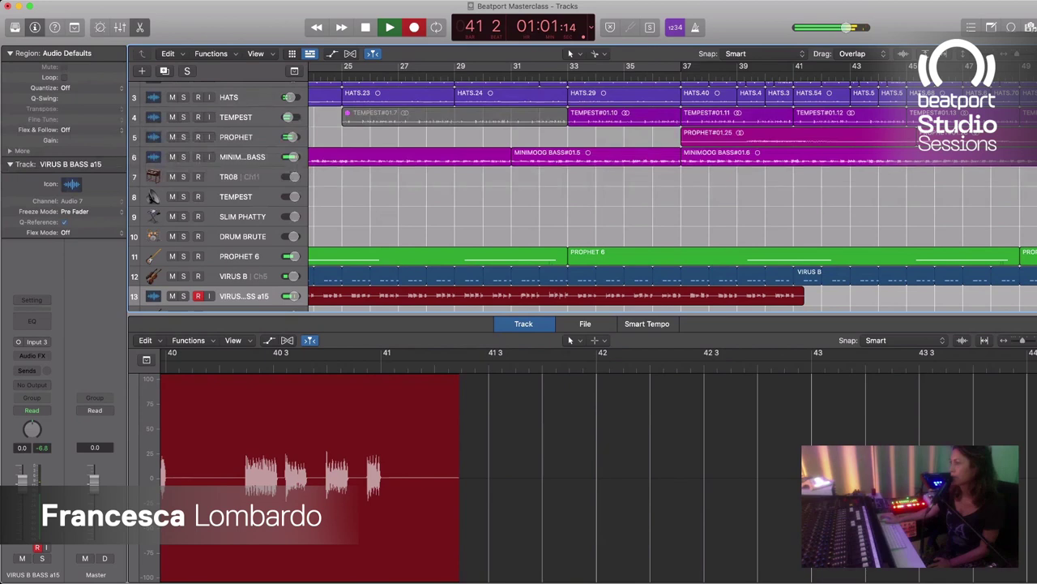
{"action": "key", "text": "space"}
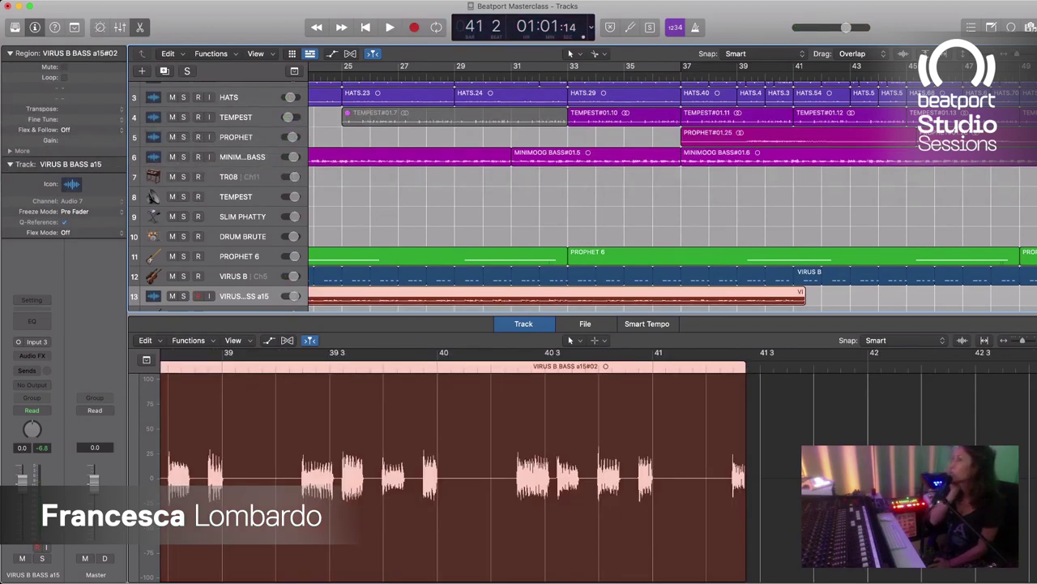
Step: Split the new VIRUS B BASS a15 take at its first note, just before 1 2 3, and delete the silent part before it
{"action": "left_click", "coordinate": [243, 276]}
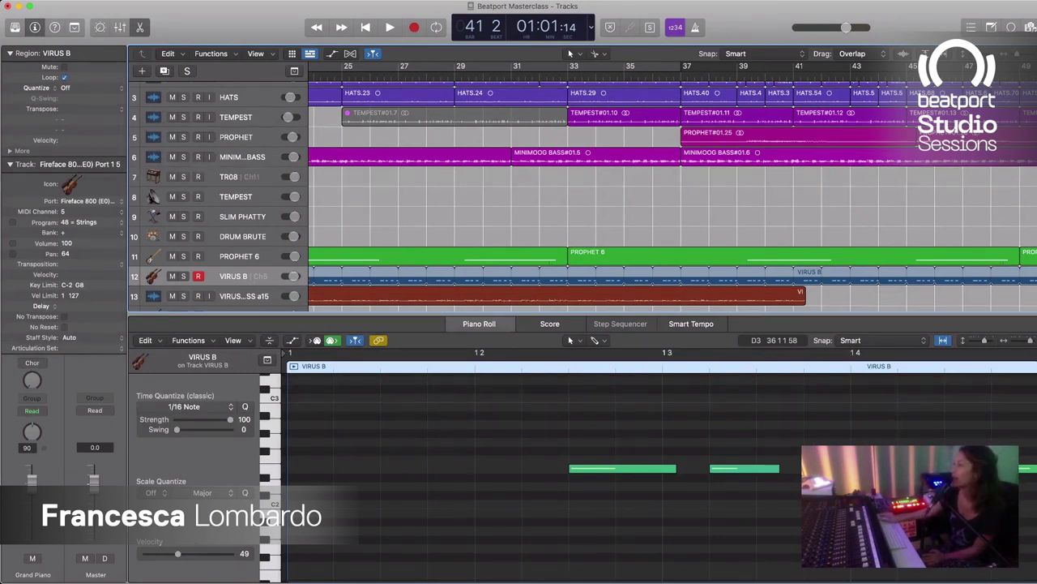
{"action": "scroll", "coordinate": [672, 194], "scroll_direction": "left", "scroll_amount": 10}
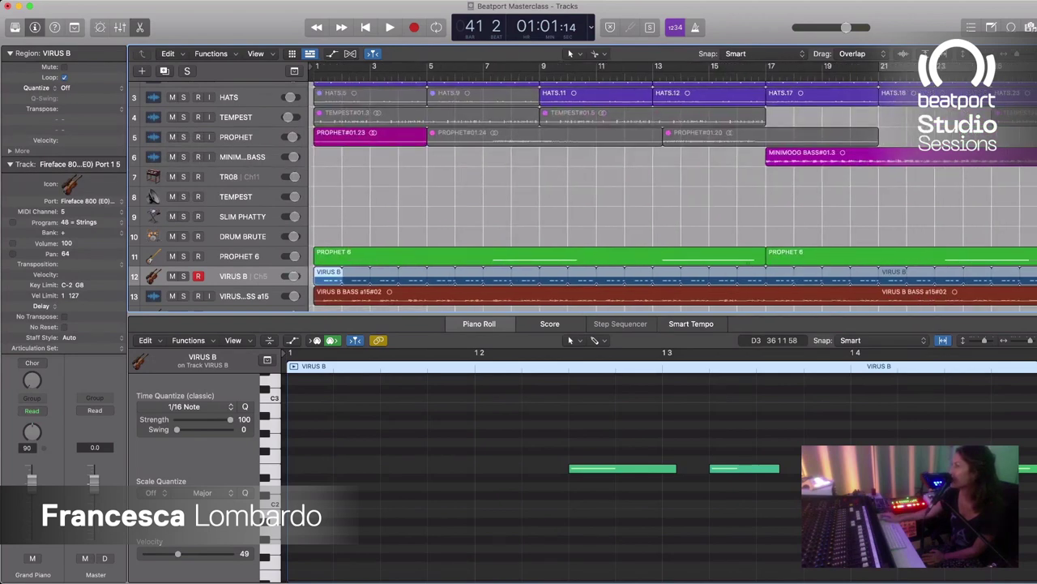
{"action": "key", "text": "super+Down"}
{"action": "key", "text": "super+Down"}
{"action": "key", "text": "super+Down"}
{"action": "key", "text": "super+Down"}
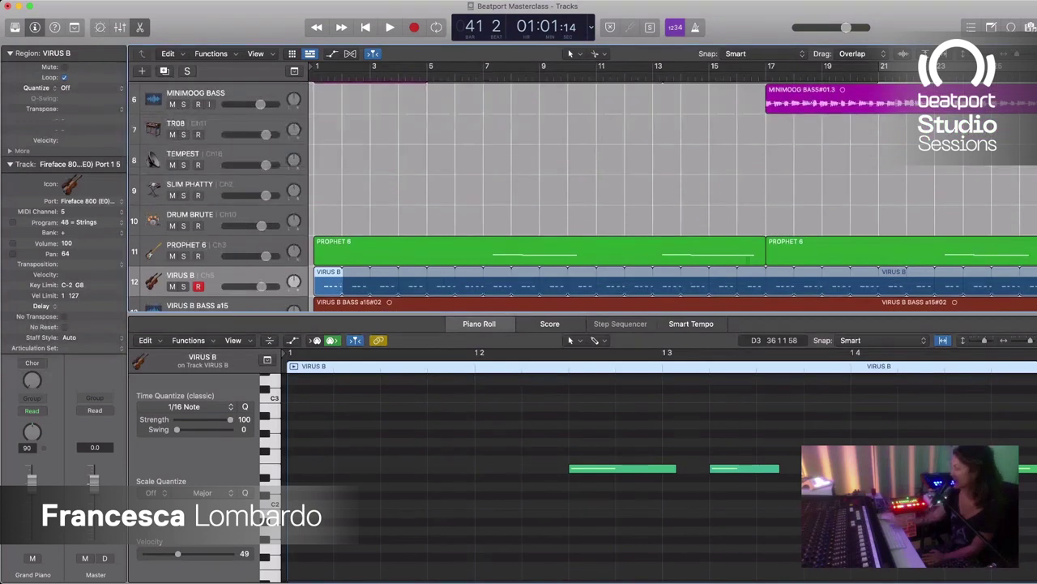
{"action": "key", "text": "super+Down"}
{"action": "key", "text": "super+Right"}
{"action": "key", "text": "super+Right"}
{"action": "key", "text": "super+Right"}
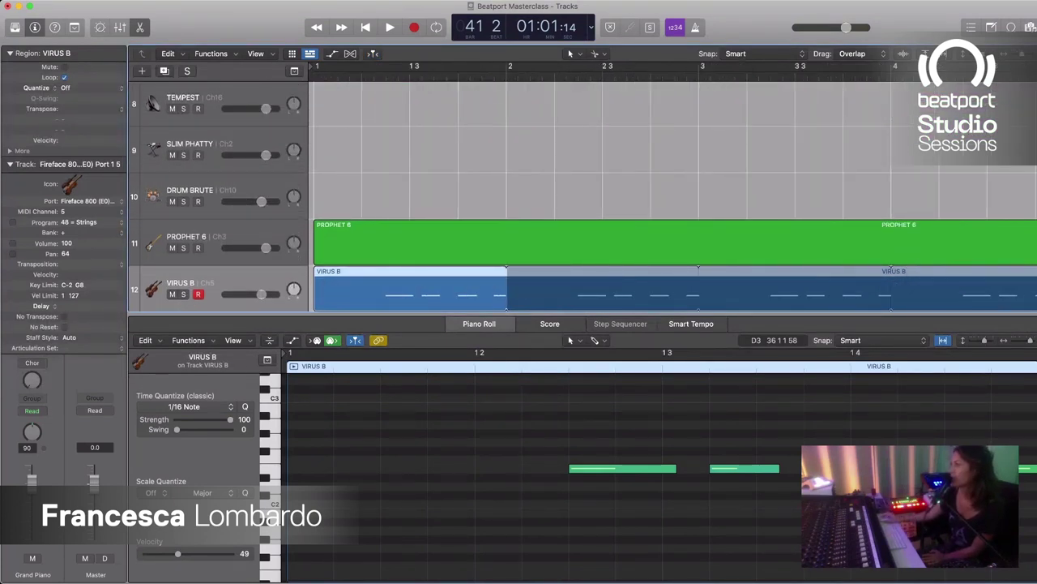
{"action": "scroll", "coordinate": [584, 186], "scroll_direction": "down", "scroll_amount": 5}
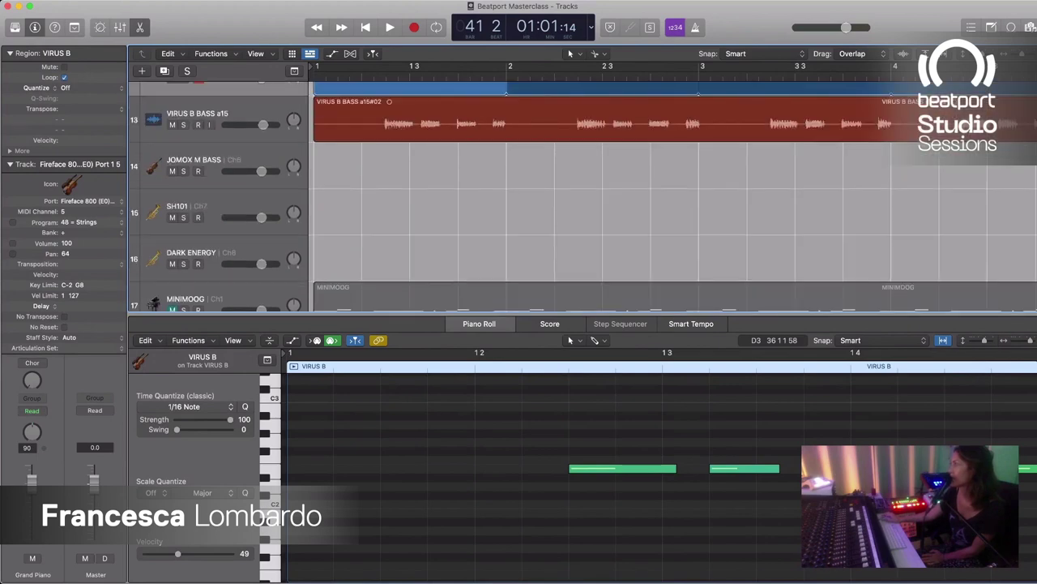
{"action": "scroll", "coordinate": [584, 194], "scroll_direction": "down", "scroll_amount": 2}
{"action": "scroll", "coordinate": [584, 195], "scroll_direction": "up", "scroll_amount": 5}
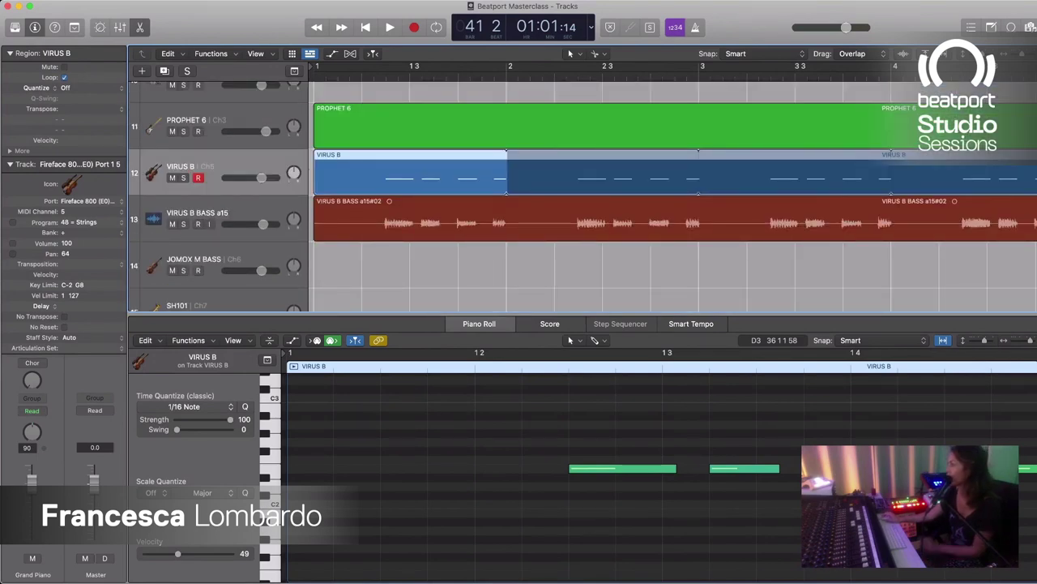
{"action": "key", "text": "super+Right"}
{"action": "key", "text": "super+Right"}
{"action": "key", "text": "super+Right"}
{"action": "scroll", "coordinate": [673, 195], "scroll_direction": "right", "scroll_amount": 5}
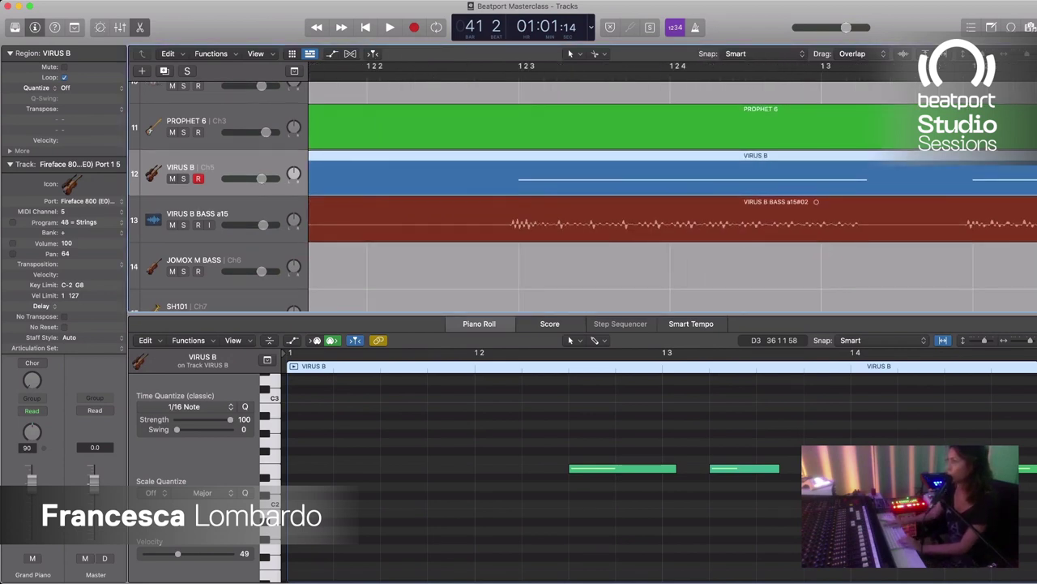
{"action": "left_click", "coordinate": [510, 218], "text": "super"}
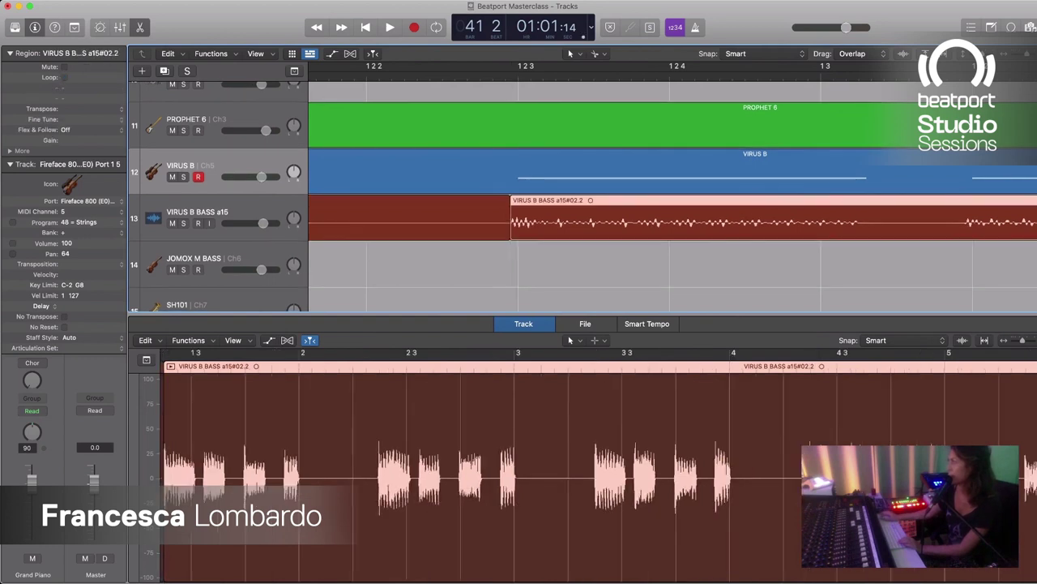
{"action": "left_click", "coordinate": [410, 219]}
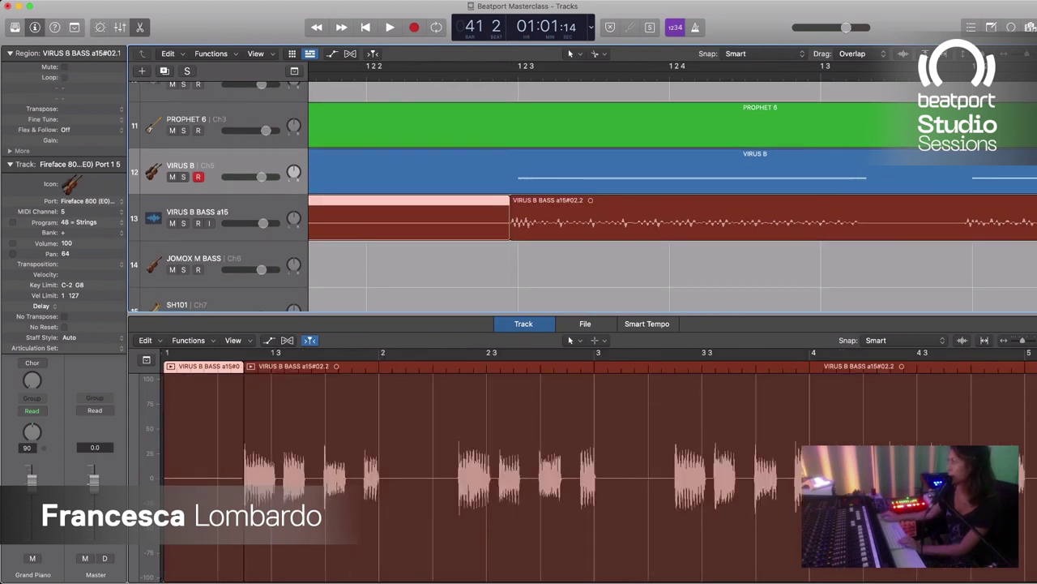
{"action": "key", "text": "Delete"}
Step: Move the trimmed VIRUS B BASS a15 region so its first note starts at 1 2 3, in line with the VIRUS B MIDI note
{"action": "scroll", "coordinate": [672, 195], "scroll_direction": "up", "scroll_amount": 5}
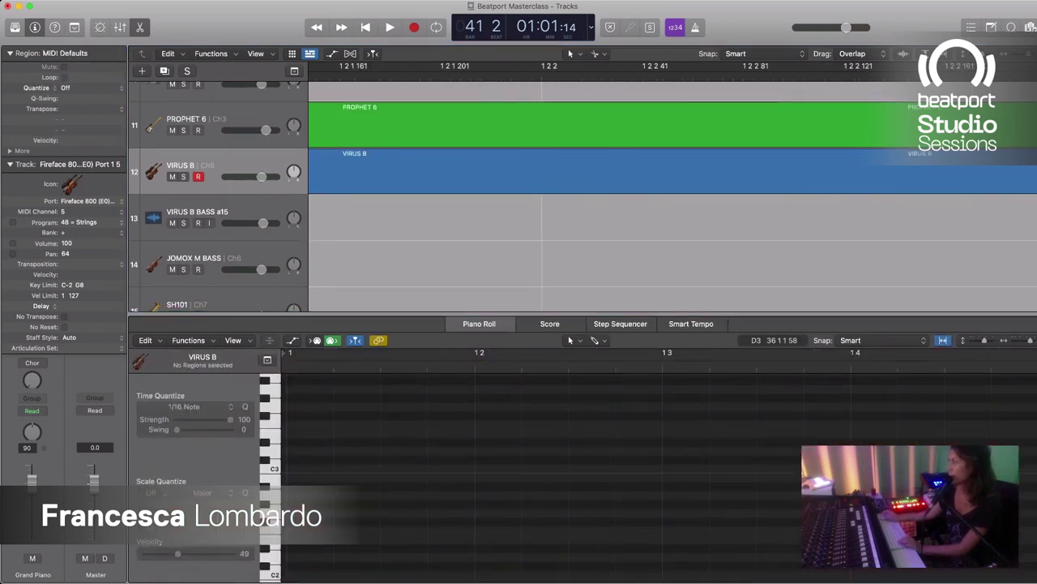
{"action": "scroll", "coordinate": [673, 194], "scroll_direction": "left", "scroll_amount": 2}
{"action": "scroll", "coordinate": [673, 194], "scroll_direction": "right", "scroll_amount": 6}
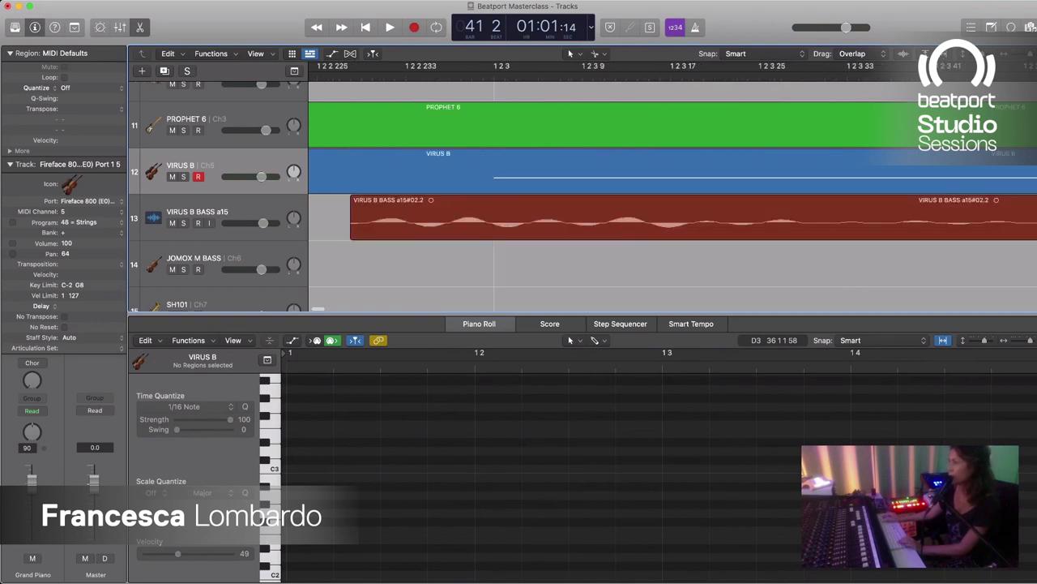
{"action": "scroll", "coordinate": [673, 195], "scroll_direction": "left", "scroll_amount": 2}
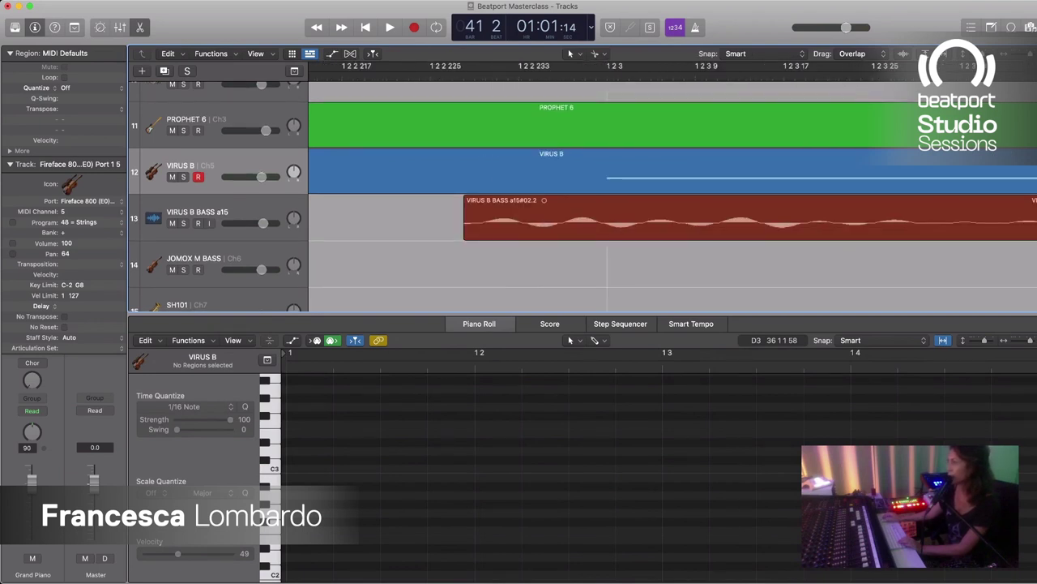
{"action": "left_click", "coordinate": [608, 219]}
{"action": "left_click_drag", "start_coordinate": [783, 229], "coordinate": [923, 231]}
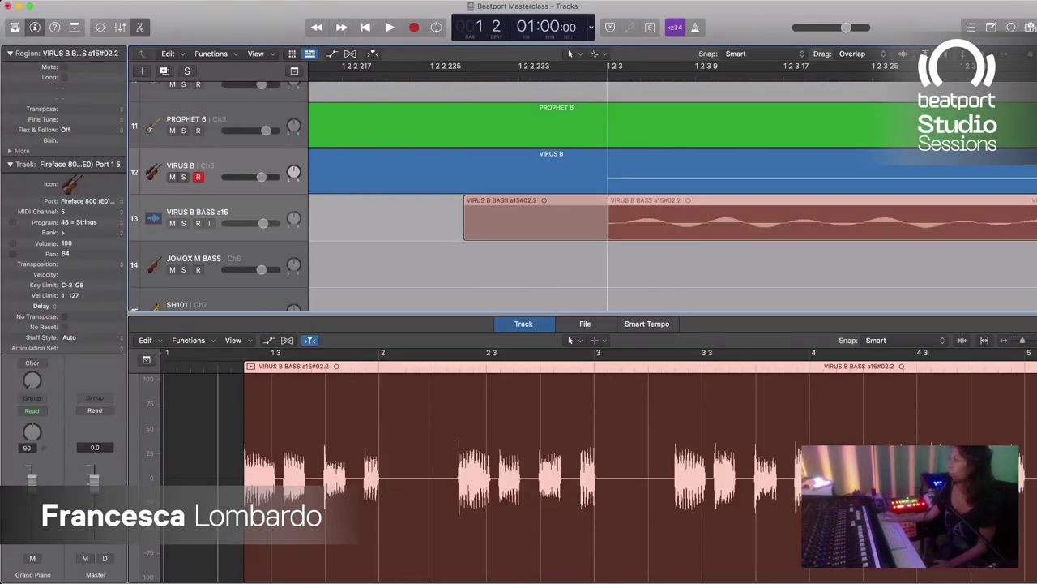
{"action": "key", "text": "Delete"}
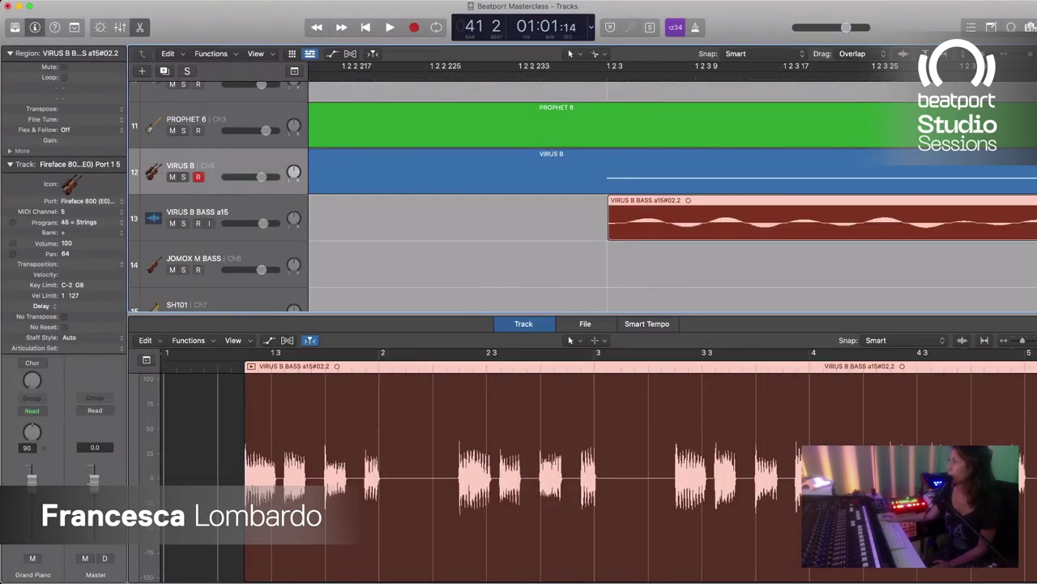
{"action": "left_click", "coordinate": [988, 230]}
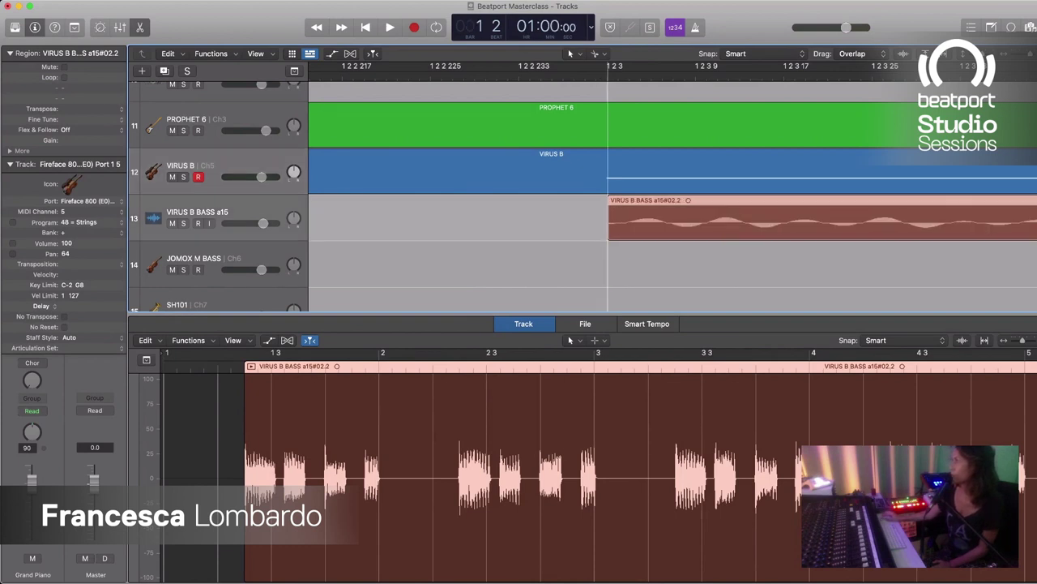
{"action": "left_click", "coordinate": [810, 219]}
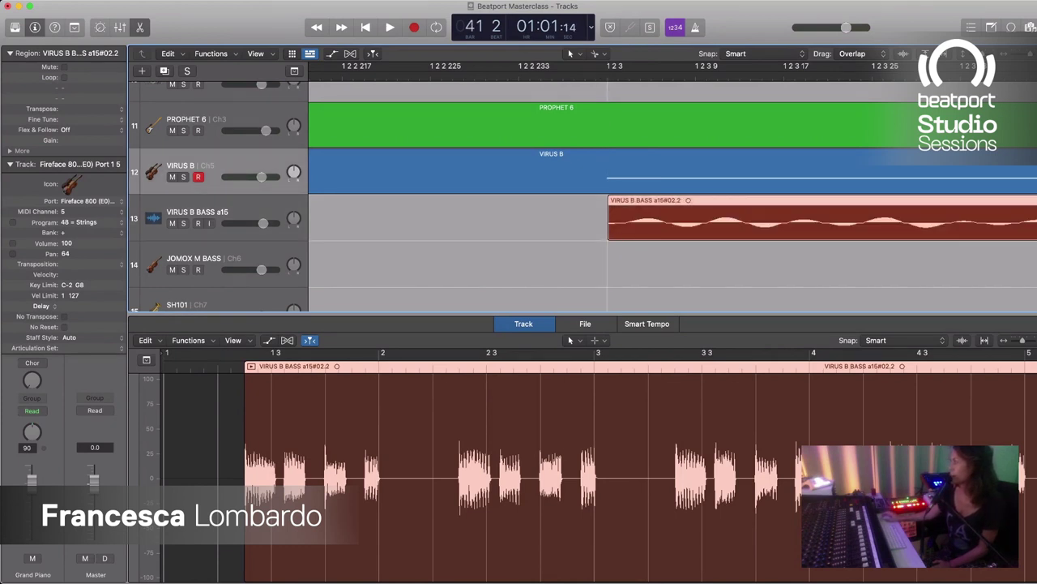
Step: Fine-adjust the start of the VIRUS B BASS a15 region at high magnification to sit exactly on the 1 2 3 grid line
{"action": "scroll", "coordinate": [672, 194], "scroll_direction": "left", "scroll_amount": 5}
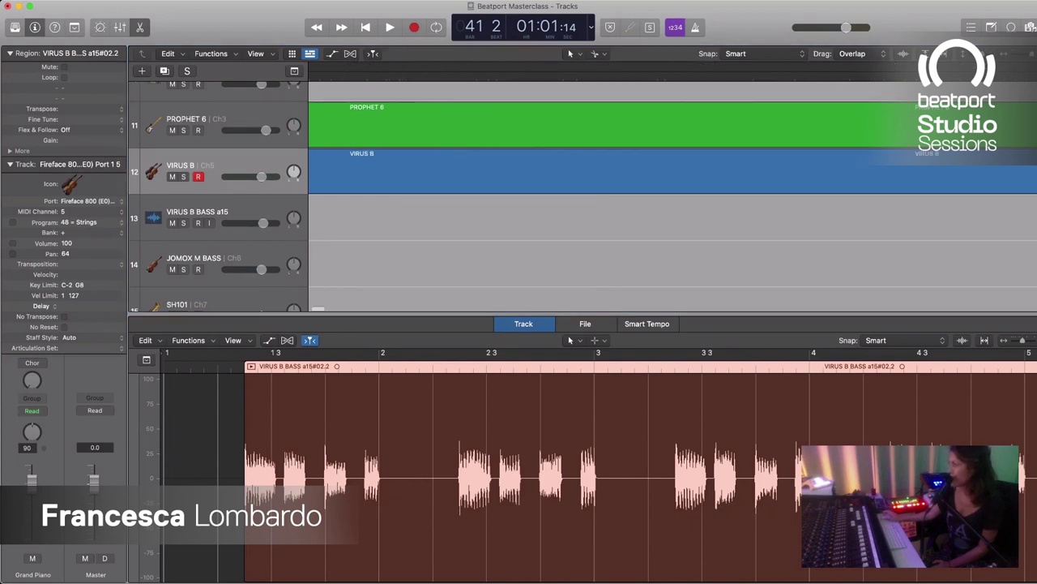
{"action": "scroll", "coordinate": [673, 195], "scroll_direction": "left", "scroll_amount": 10}
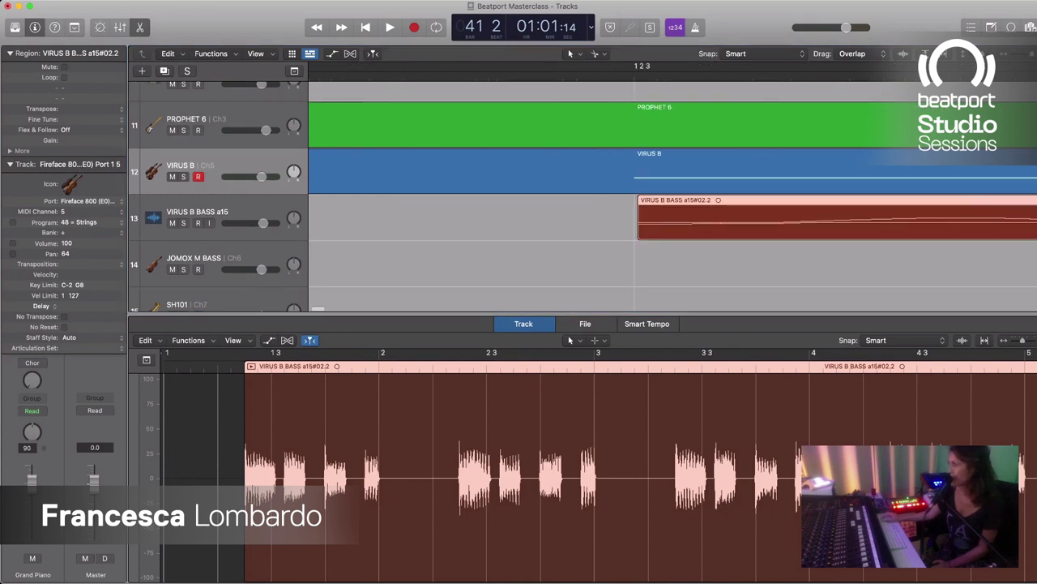
{"action": "left_click", "coordinate": [733, 219]}
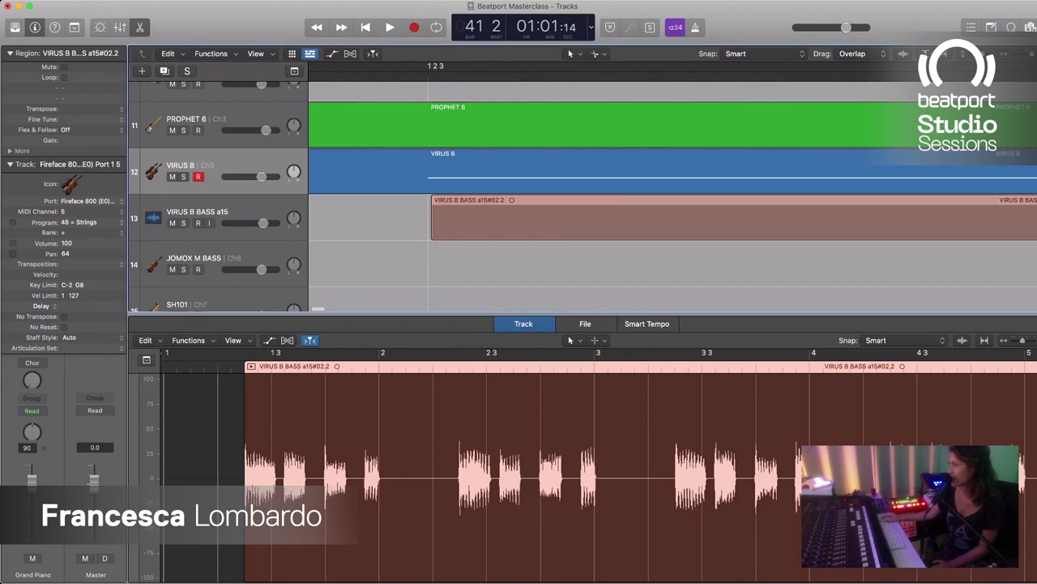
{"action": "left_click_drag", "start_coordinate": [733, 219], "coordinate": [731, 218]}
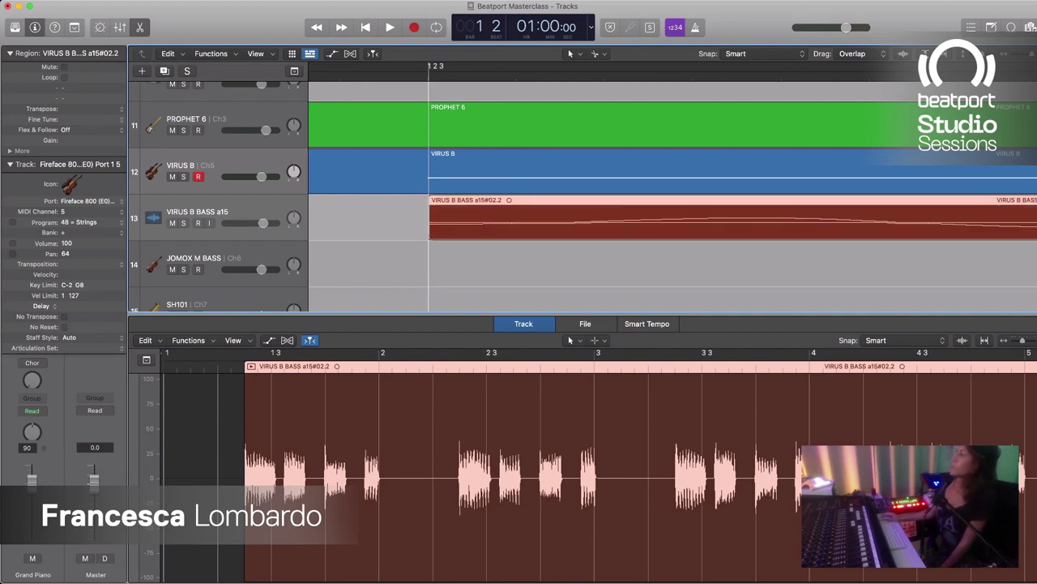
{"action": "key", "text": "super+v"}
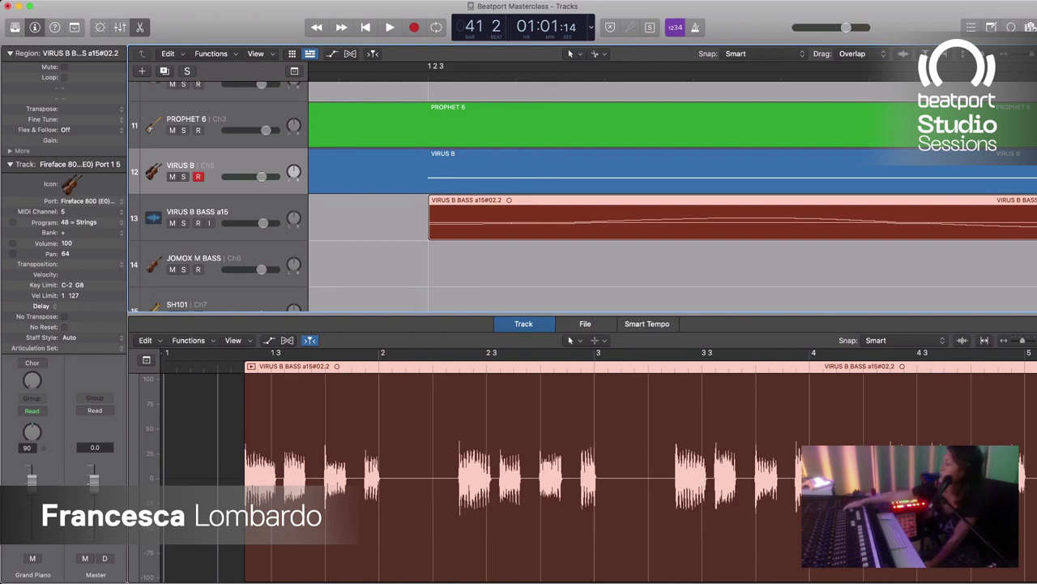
{"action": "key", "text": "super+Left"}
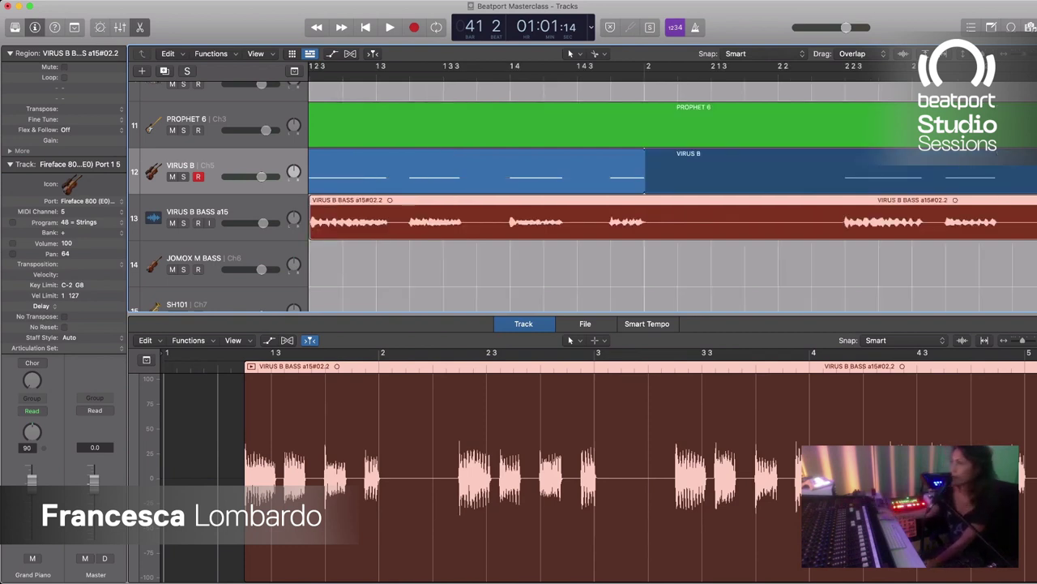
Step: Extend the start of the VIRUS B BASS a15 region back to bar 1
{"action": "key", "text": "super+Left"}
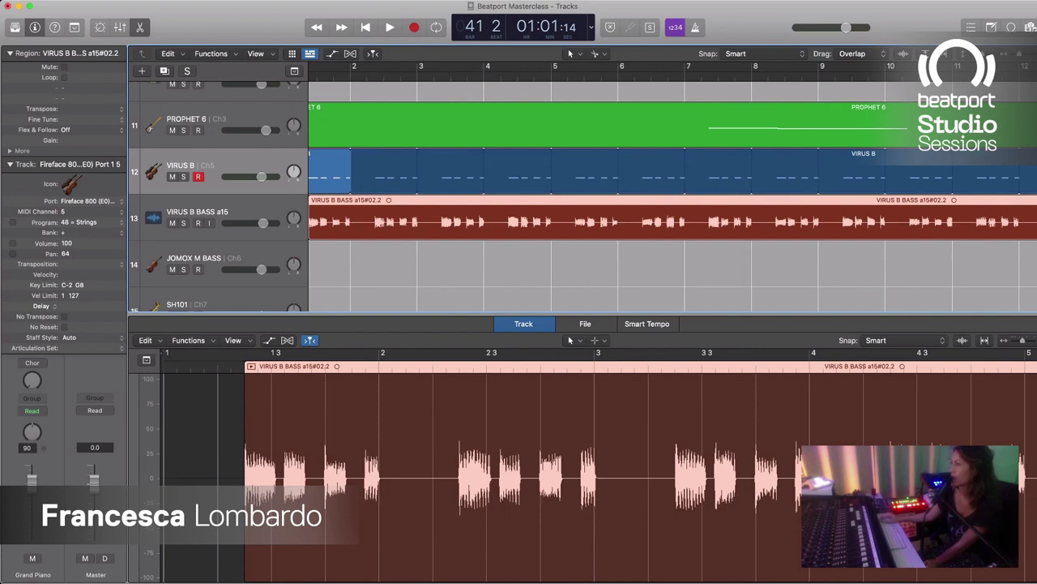
{"action": "scroll", "coordinate": [672, 195], "scroll_direction": "left", "scroll_amount": 2}
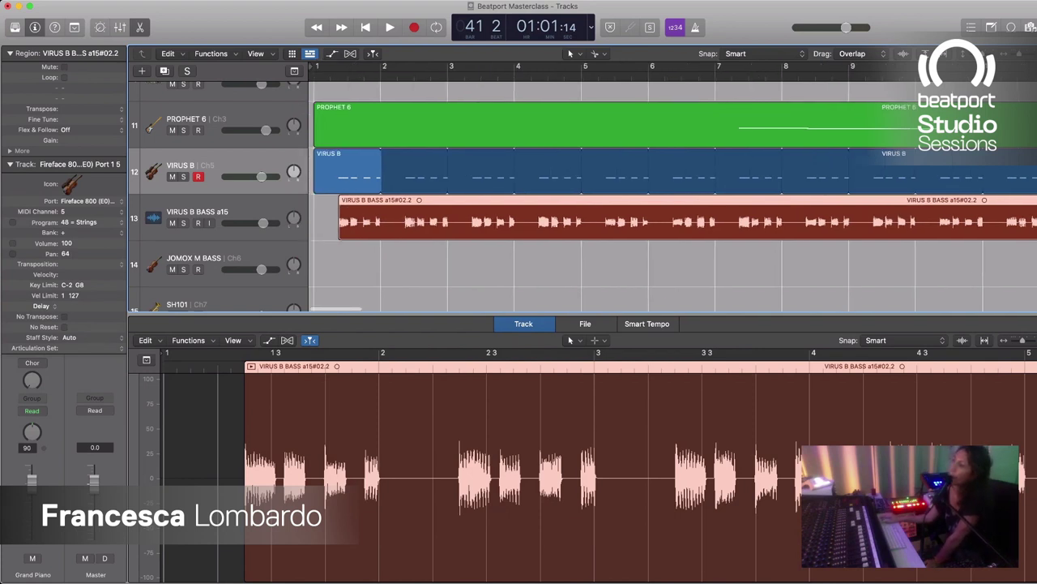
{"action": "left_click_drag", "start_coordinate": [339, 233], "coordinate": [311, 234]}
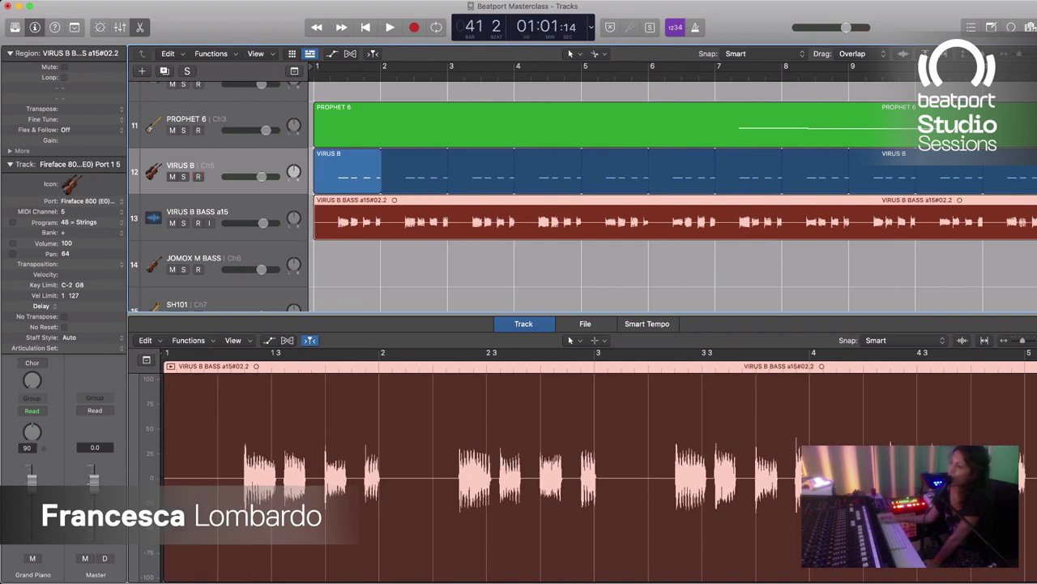
Step: Select the VIRUS B BASS a15 track and play the arrangement from bar 1 to check the bass recording in the mix
{"action": "left_click", "coordinate": [197, 212]}
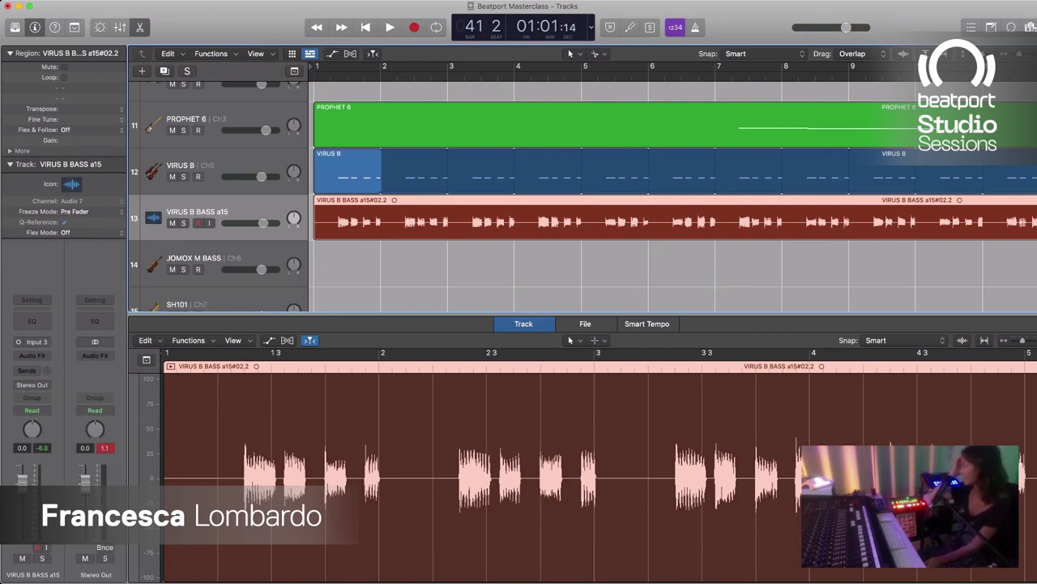
{"action": "key", "text": "space"}
{"action": "key", "text": "Return"}
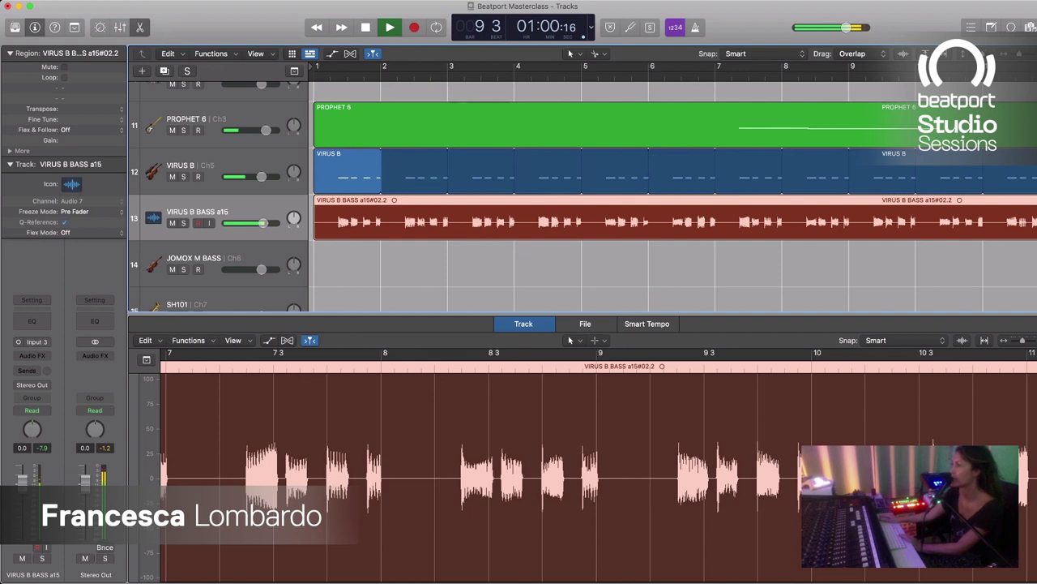
{"action": "key", "text": "space"}
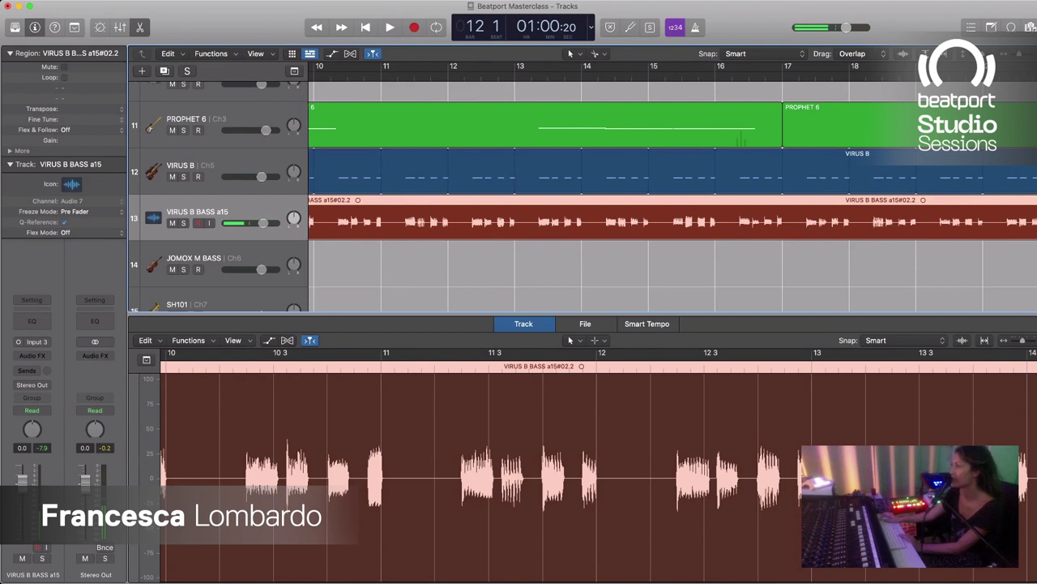
{"action": "key", "text": "space"}
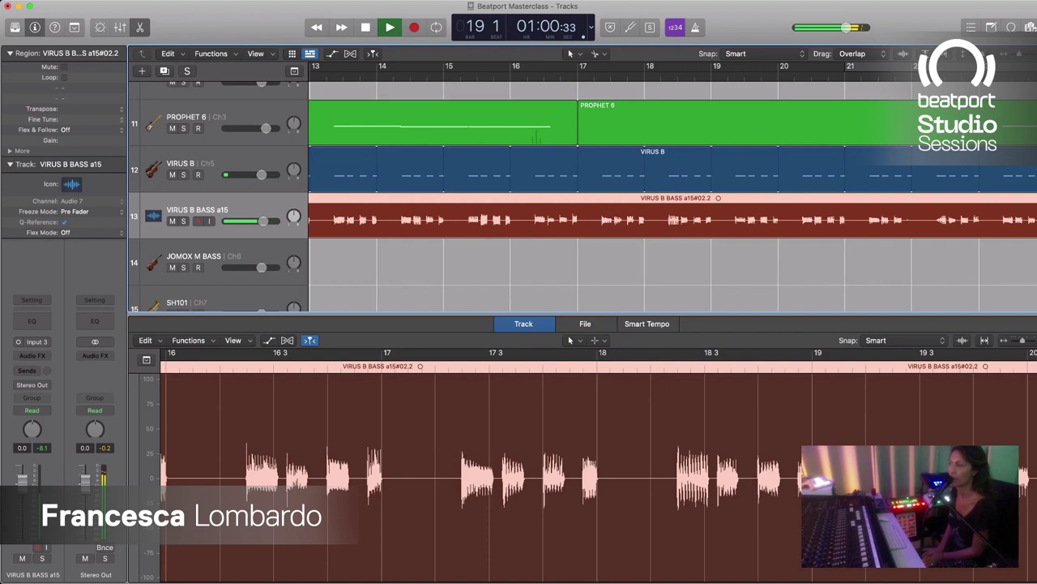
Step: Solo the VIRUS B BASS a15 track and split its region at bars 18 and 20
{"action": "key", "text": "s"}
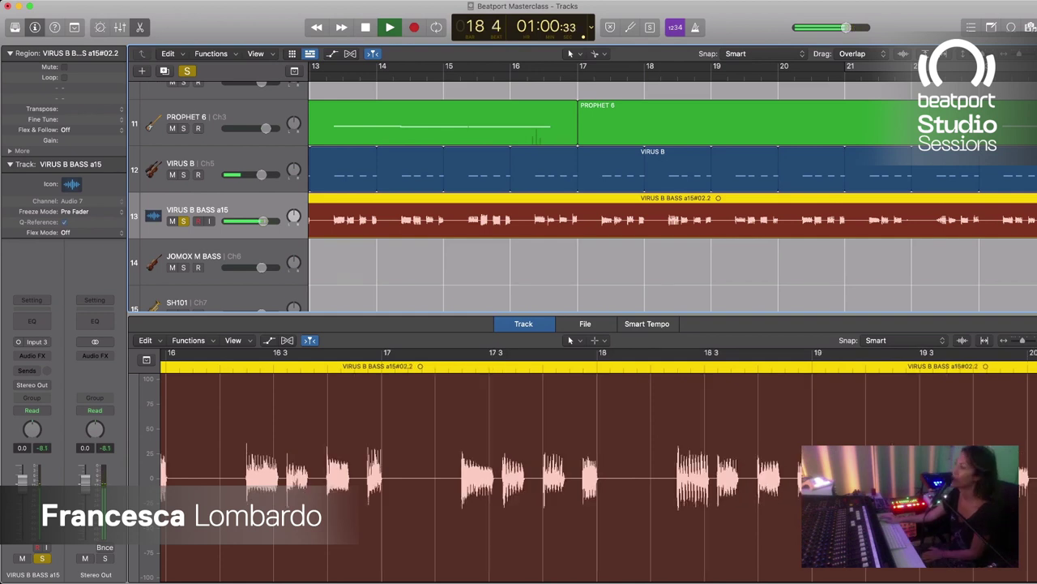
{"action": "key", "text": "space"}
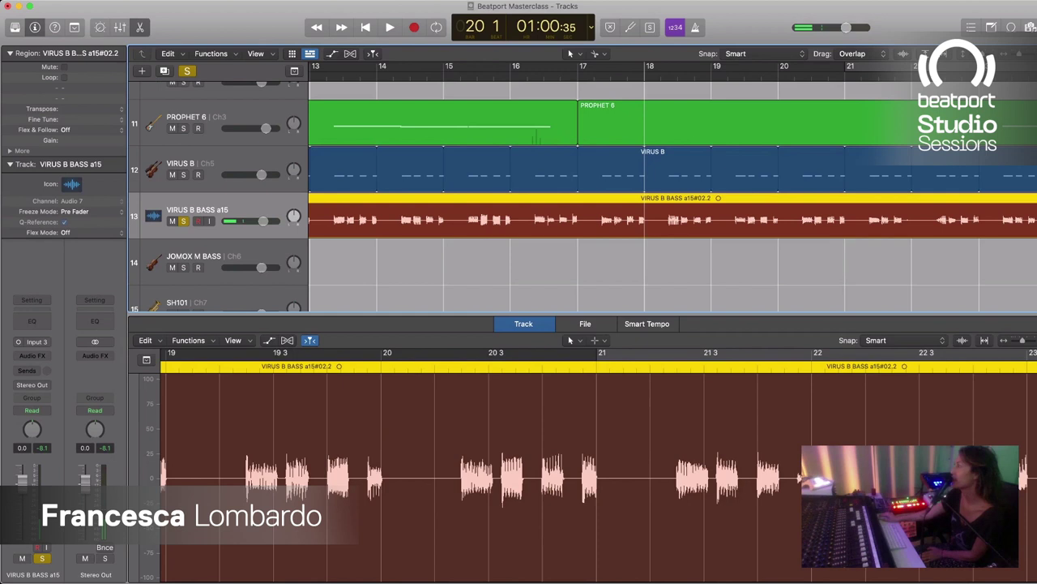
{"action": "key", "text": "super+t"}
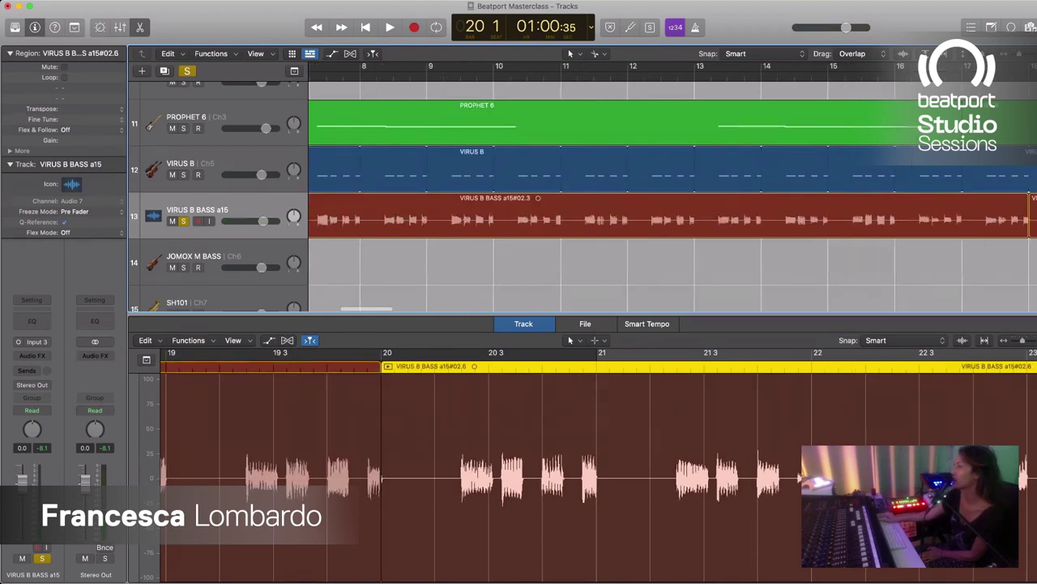
Step: Move the bass regions before bar 18 and after bar 20 onto a new, muted duplicate of the VIRUS B BASS a15 track
{"action": "key", "text": "super+Left"}
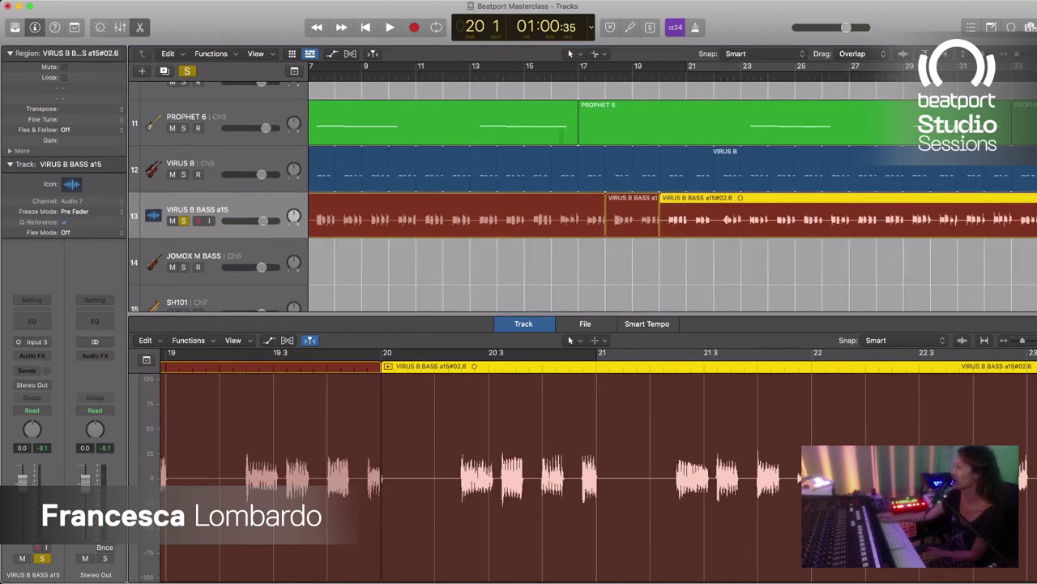
{"action": "scroll", "coordinate": [673, 195], "scroll_direction": "down", "scroll_amount": 1}
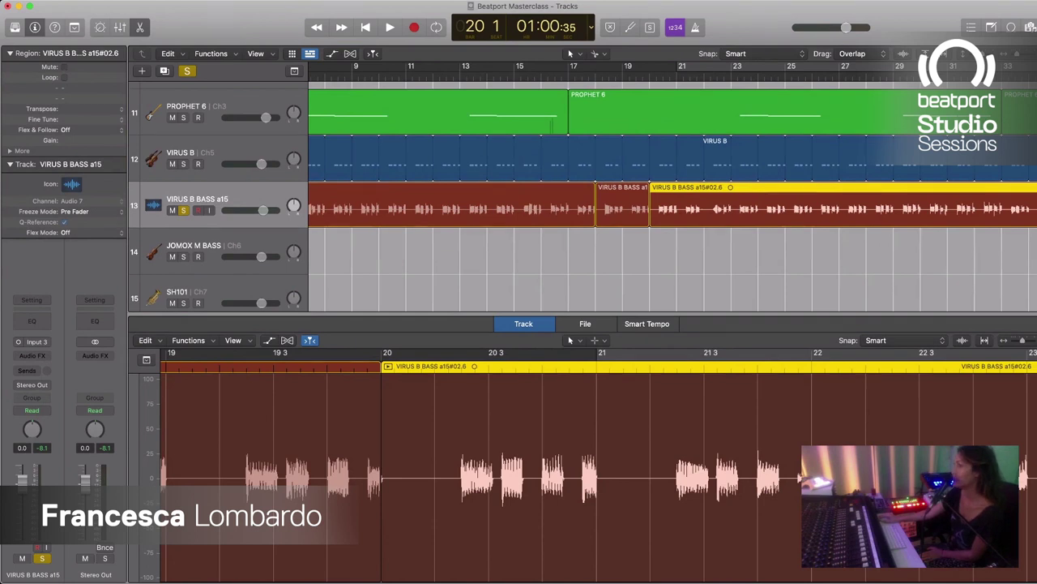
{"action": "key", "text": "super+d"}
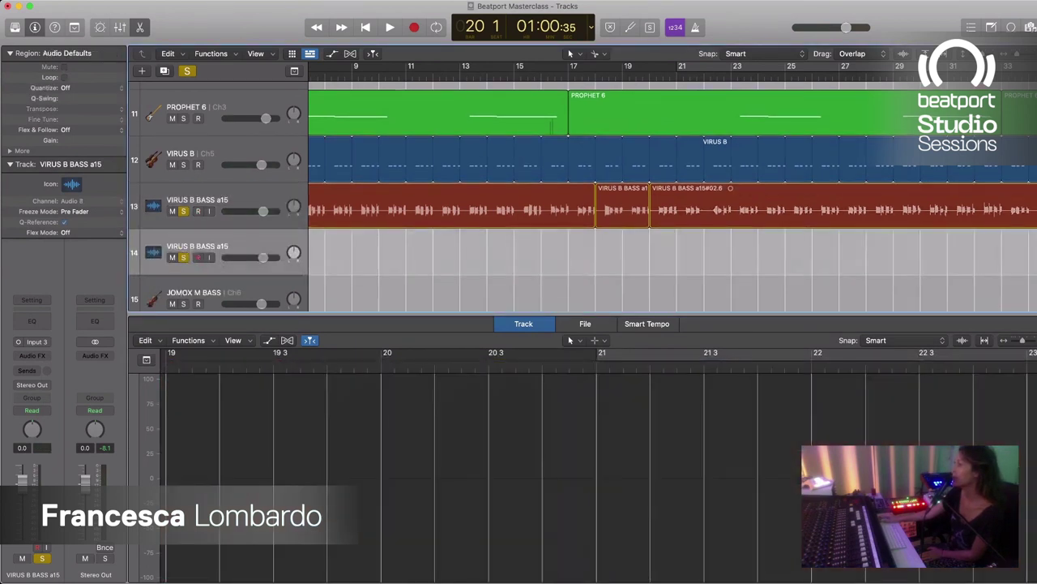
{"action": "key", "text": "m"}
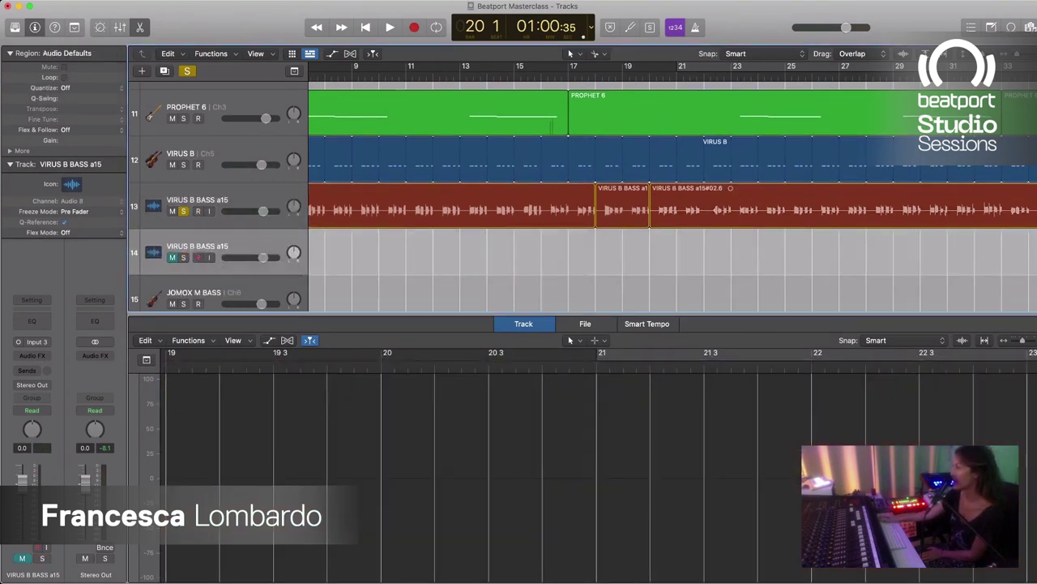
{"action": "left_click_drag", "start_coordinate": [451, 205], "coordinate": [451, 252]}
{"action": "left_click_drag", "start_coordinate": [729, 206], "coordinate": [729, 252]}
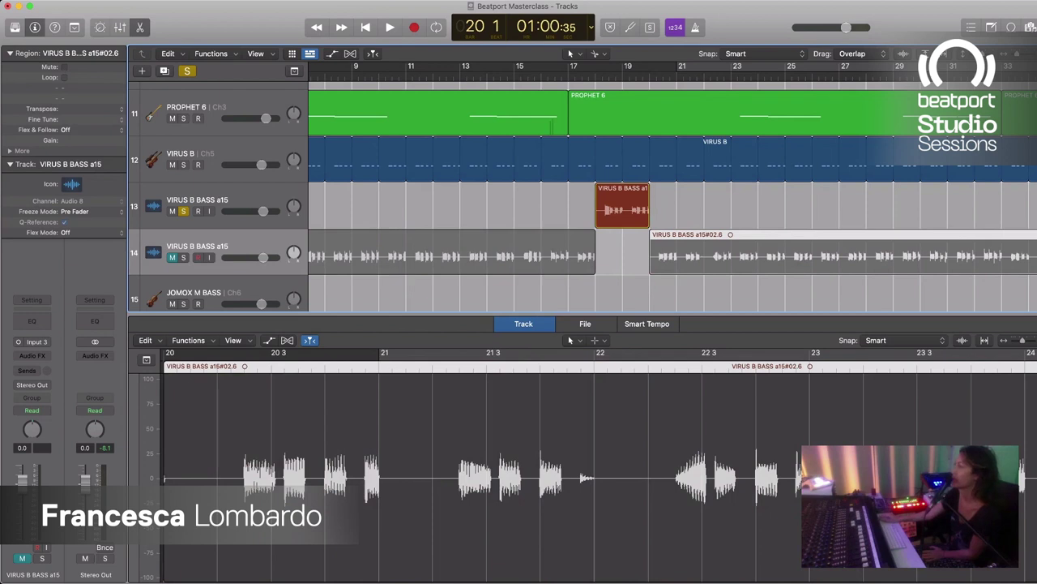
Step: Move the two-bar VIRUS B BASS a15 region to bar 1, and shift its end and start edges slightly past bars 3 and 1
{"action": "left_click_drag", "start_coordinate": [622, 208], "coordinate": [302, 208]}
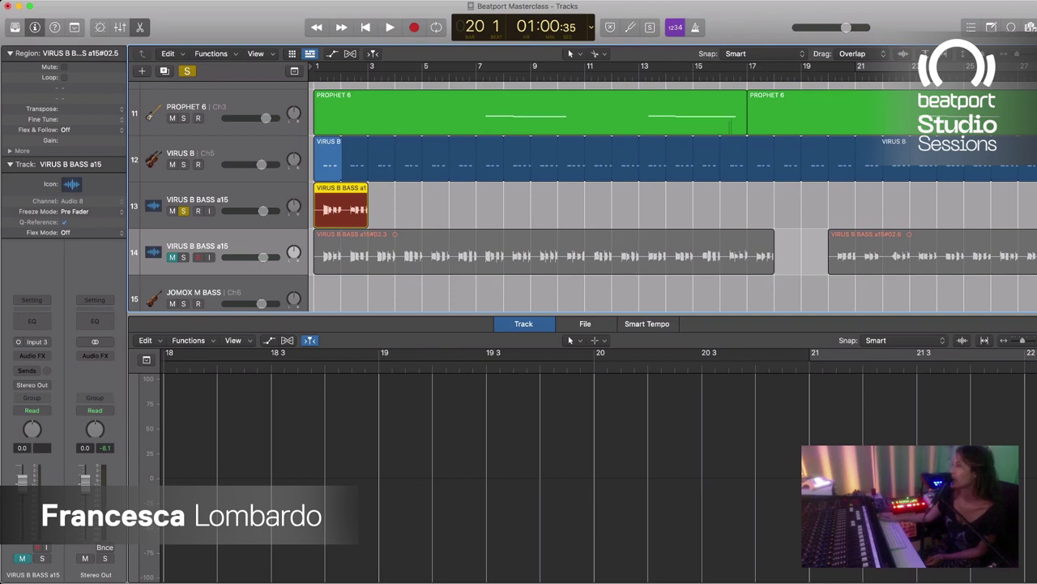
{"action": "key", "text": "super+Right"}
{"action": "key", "text": "super+Right"}
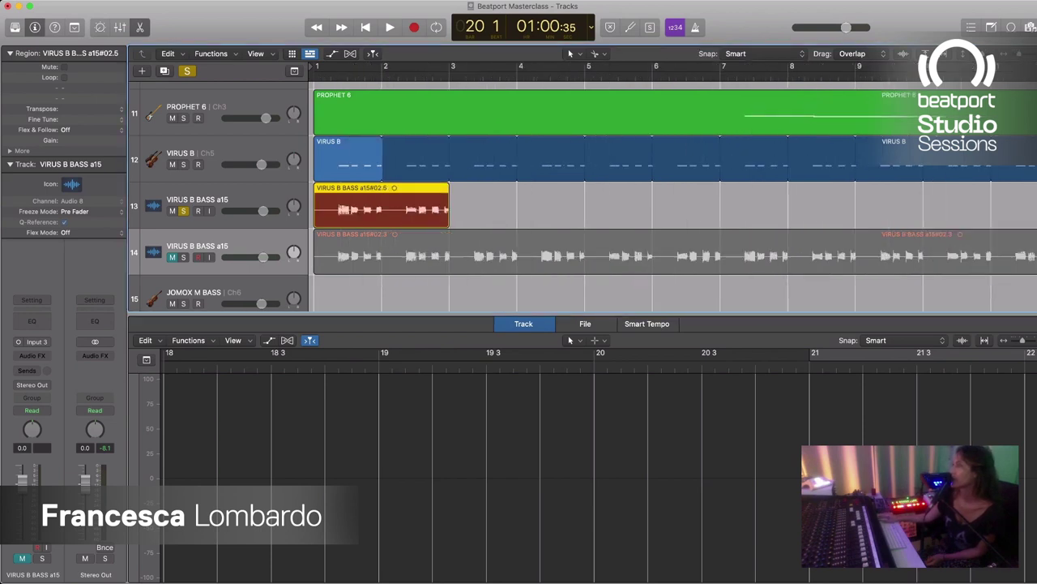
{"action": "key", "text": "super+Right"}
{"action": "key", "text": "super+Right"}
{"action": "key", "text": "super+Right"}
{"action": "scroll", "coordinate": [673, 187], "scroll_direction": "right", "scroll_amount": 3}
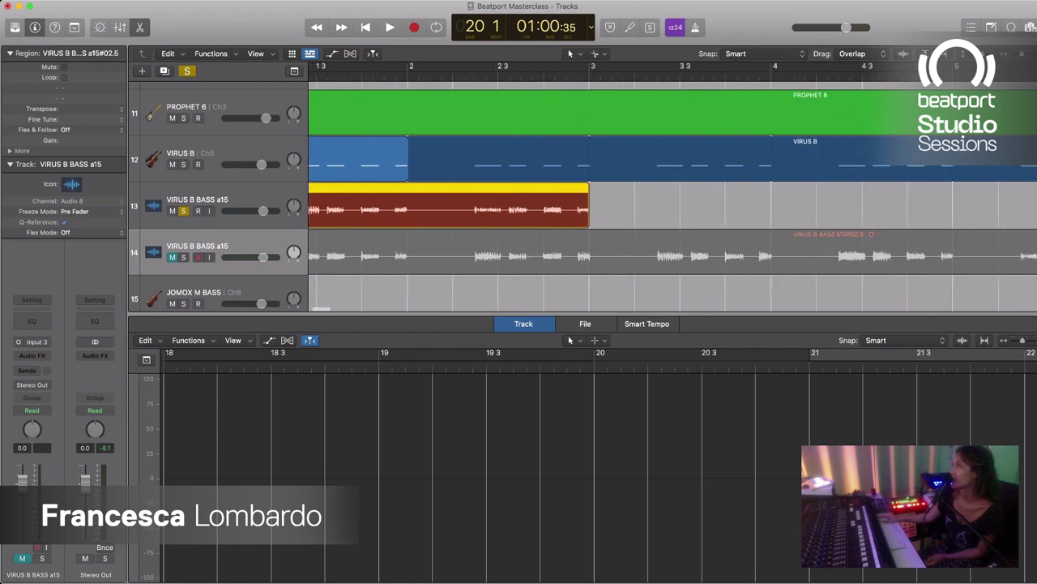
{"action": "left_click_drag", "start_coordinate": [589, 219], "coordinate": [599, 219]}
{"action": "scroll", "coordinate": [673, 186], "scroll_direction": "left", "scroll_amount": 3}
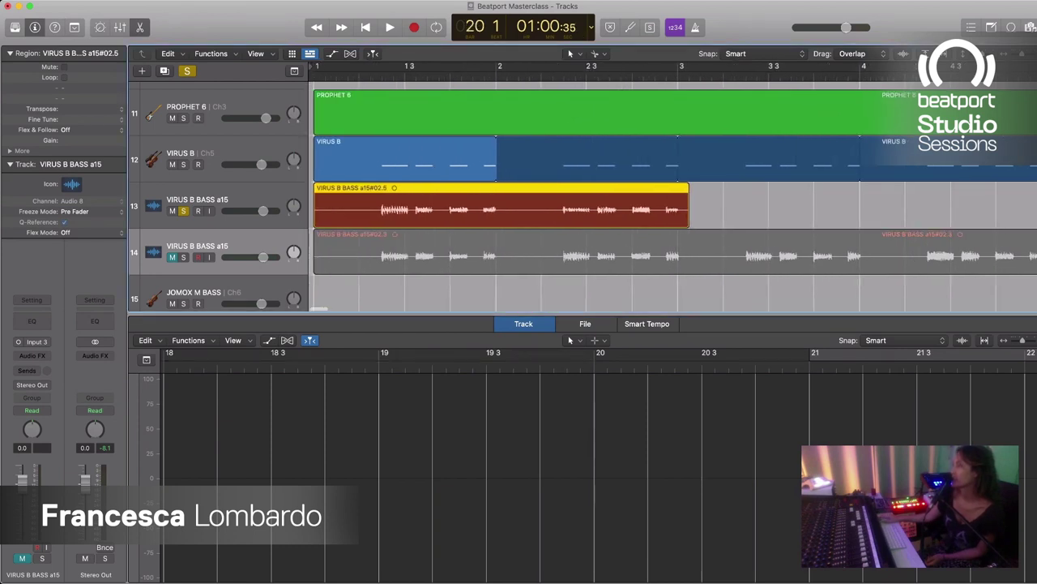
{"action": "left_click_drag", "start_coordinate": [314, 220], "coordinate": [326, 220]}
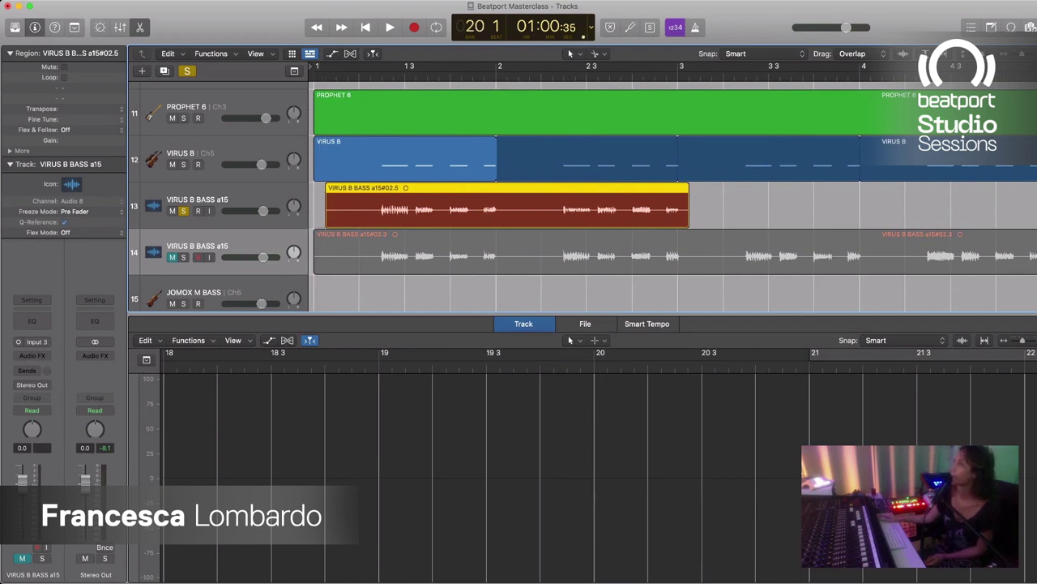
Step: Set snapping to Bar and copy the two-bar bass region end to end on its track until about bar 13
{"action": "key", "text": "super+g"}
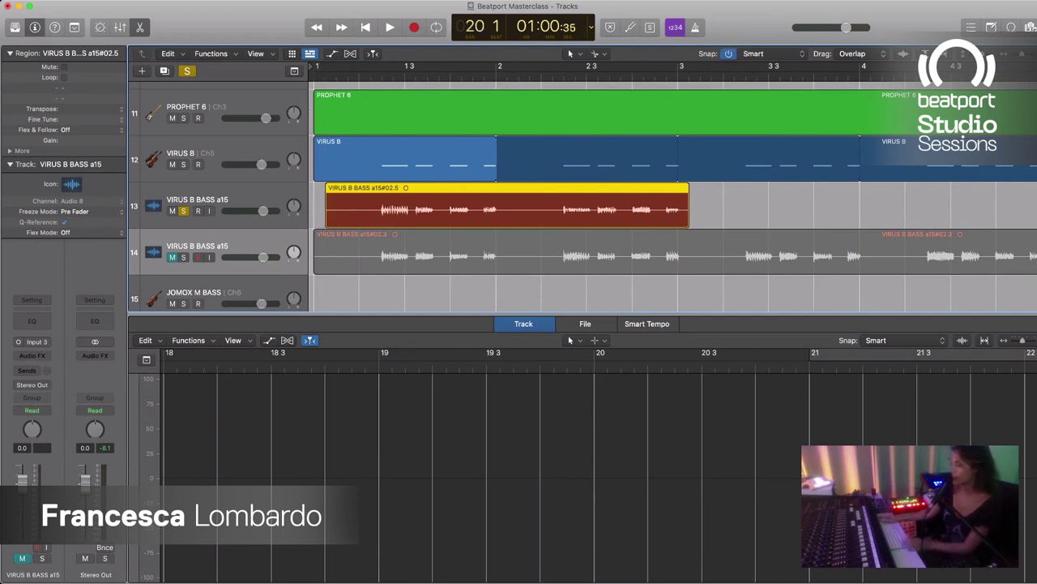
{"action": "key", "text": "super+g"}
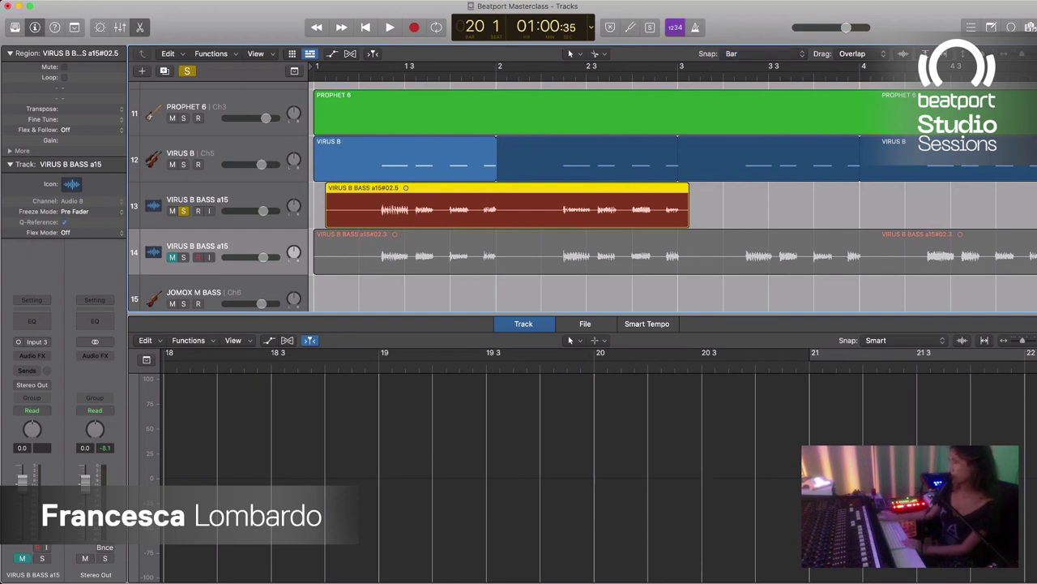
{"action": "left_click_drag", "start_coordinate": [340, 210], "coordinate": [703, 209]}
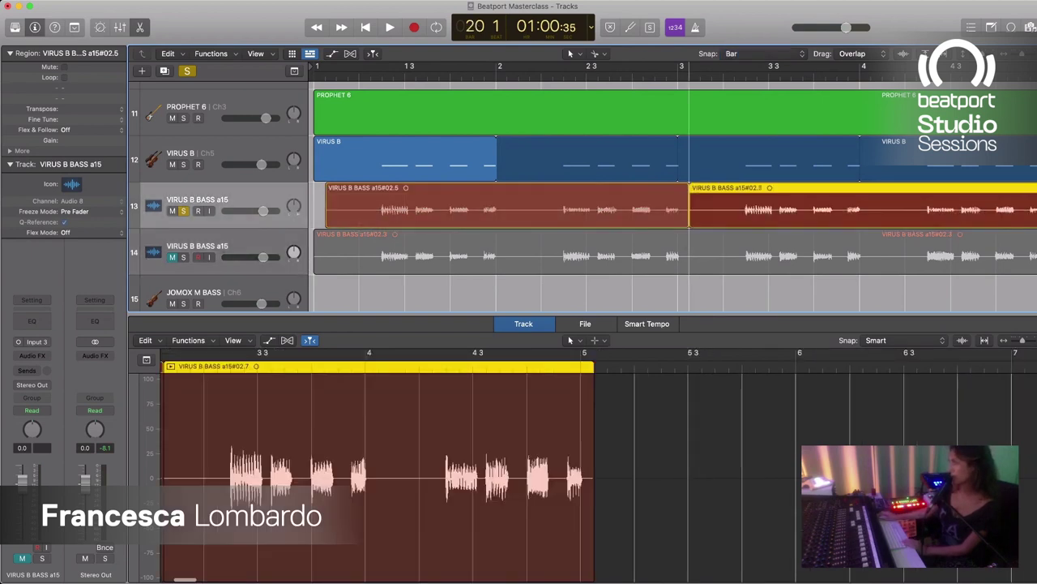
{"action": "key", "text": "super+Left"}
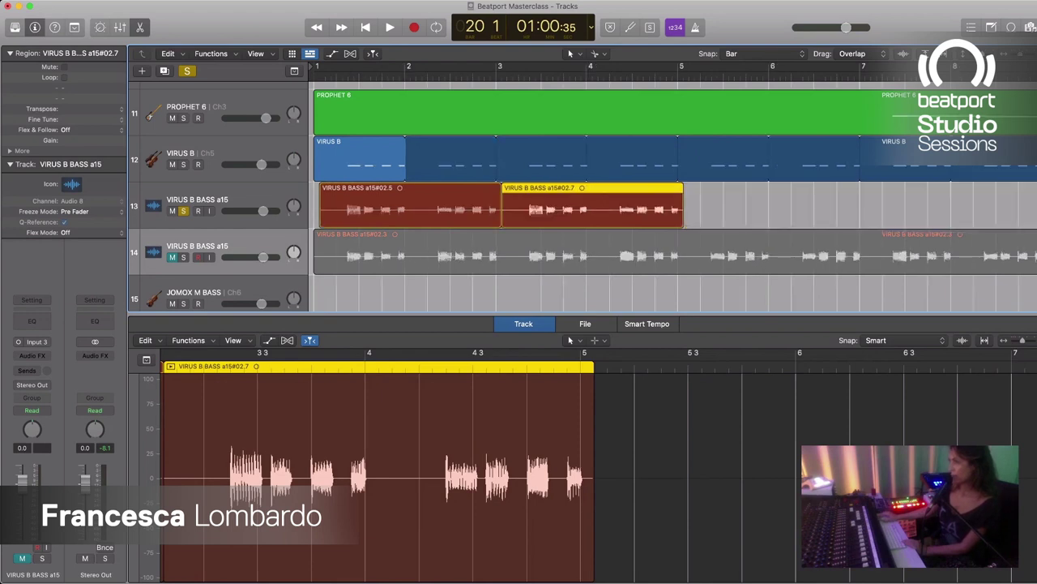
{"action": "key", "text": "super+Left"}
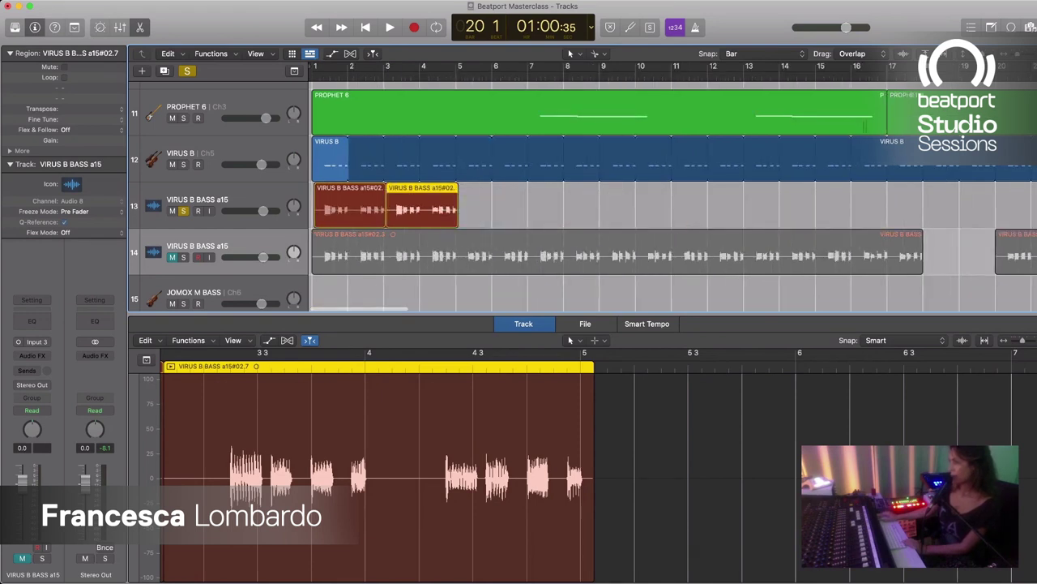
{"action": "mouse_move", "coordinate": [505, 203]}
{"action": "left_mouse_down"}
{"action": "mouse_move", "coordinate": [350, 209]}
{"action": "mouse_move", "coordinate": [494, 209]}
{"action": "left_mouse_up"}
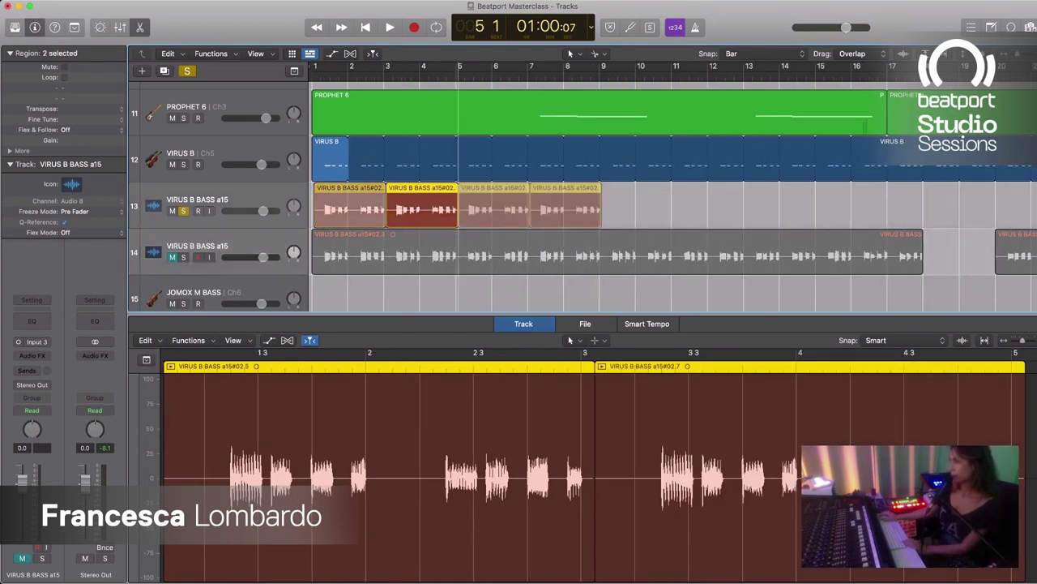
{"action": "key", "text": "super+r"}
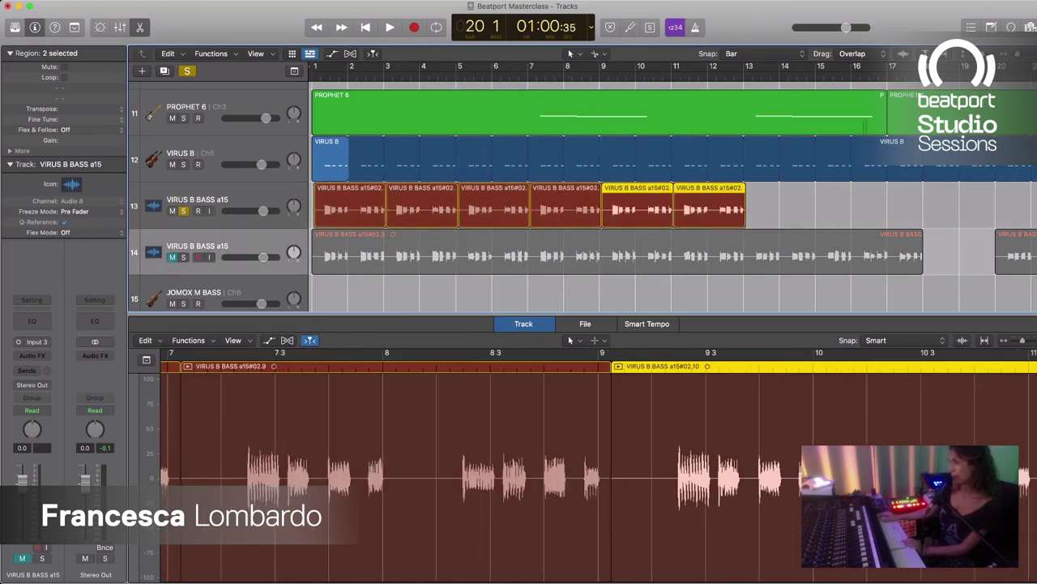
Step: Select all six two-bar bass regions and repeat them three times to fill VIRUS B BASS a15 up to about bar 49
{"action": "key", "text": "super+Left"}
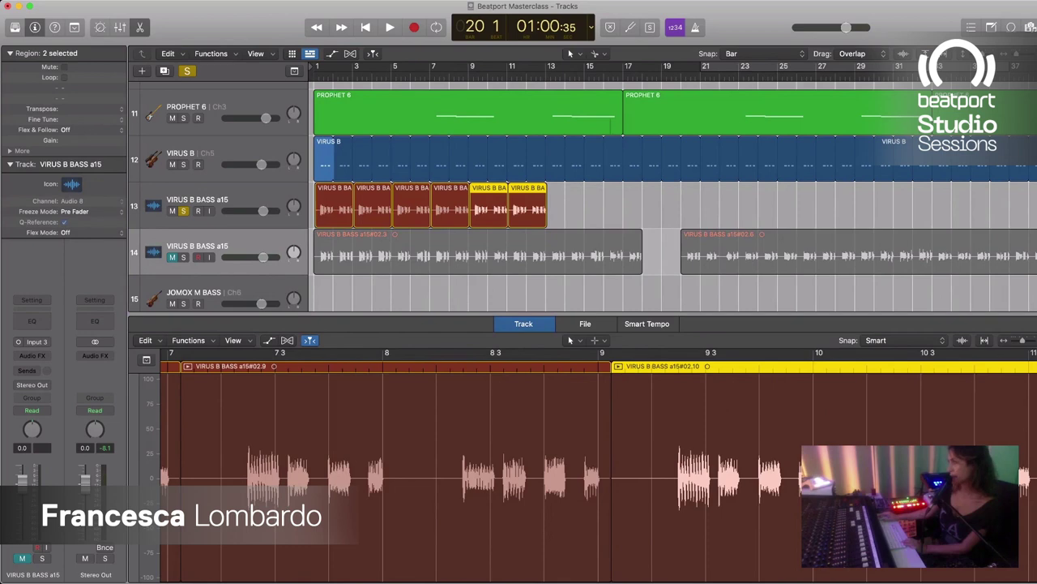
{"action": "left_click_drag", "start_coordinate": [568, 213], "coordinate": [332, 203]}
{"action": "key", "text": "super+r"}
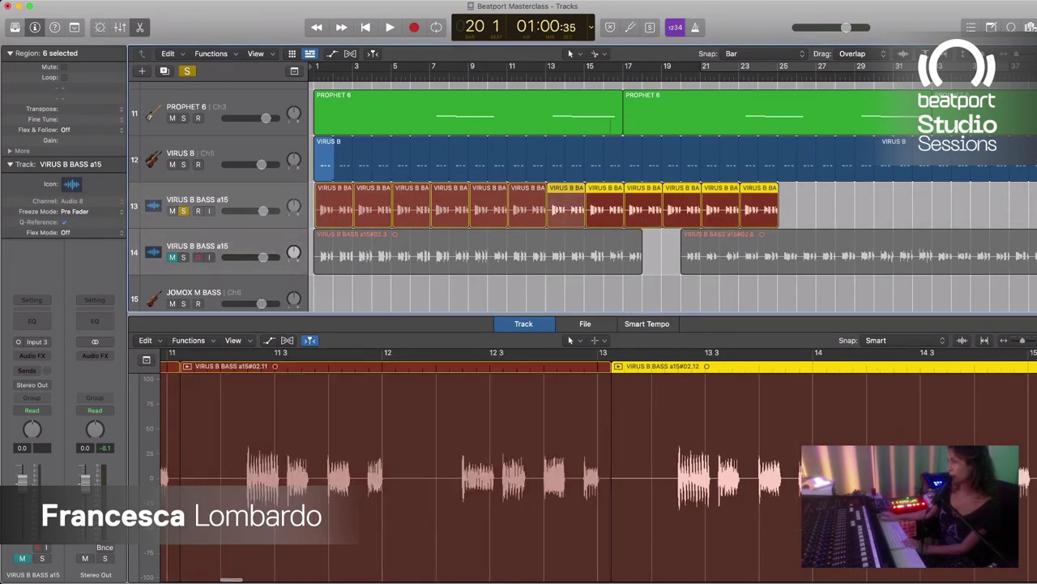
{"action": "key", "text": "super+r"}
{"action": "scroll", "coordinate": [673, 198], "scroll_direction": "right", "scroll_amount": 5}
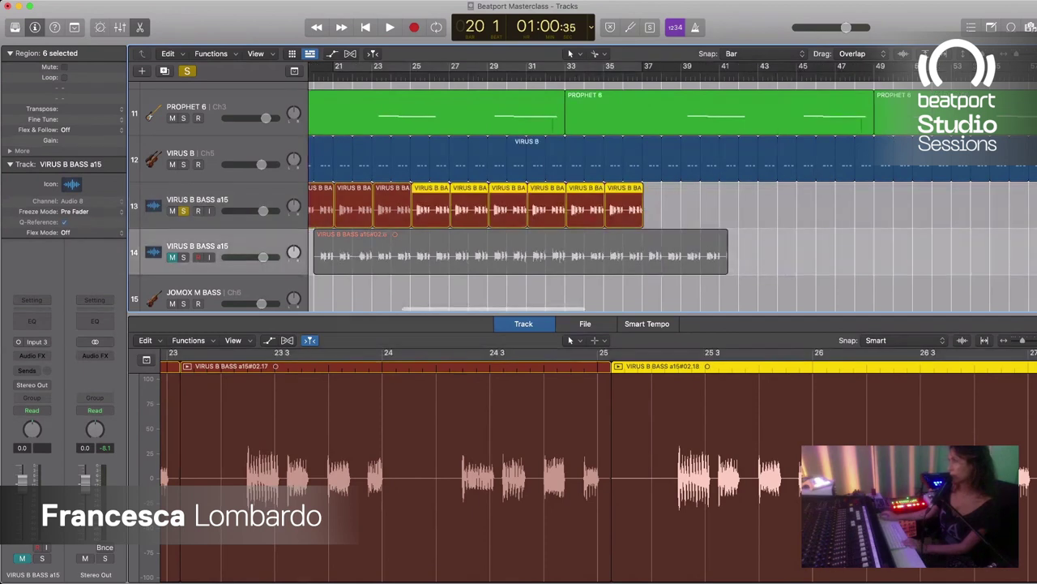
{"action": "key", "text": "super+r"}
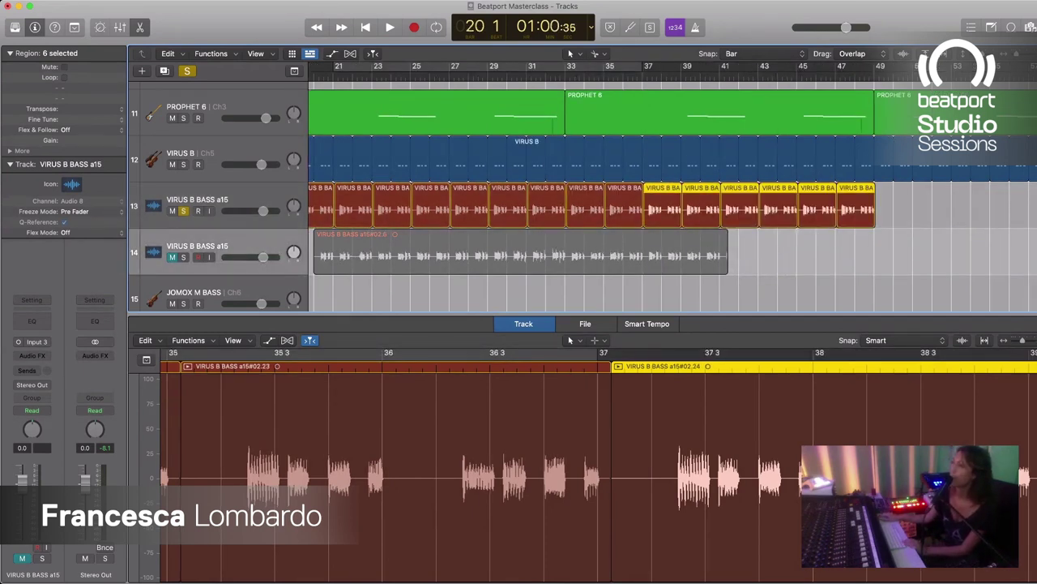
Step: Move the VIRUS B BASS a15 track directly below KICK and turn off its solo
{"action": "left_click", "coordinate": [197, 200]}
{"action": "left_click_drag", "start_coordinate": [197, 198], "coordinate": [197, 138]}
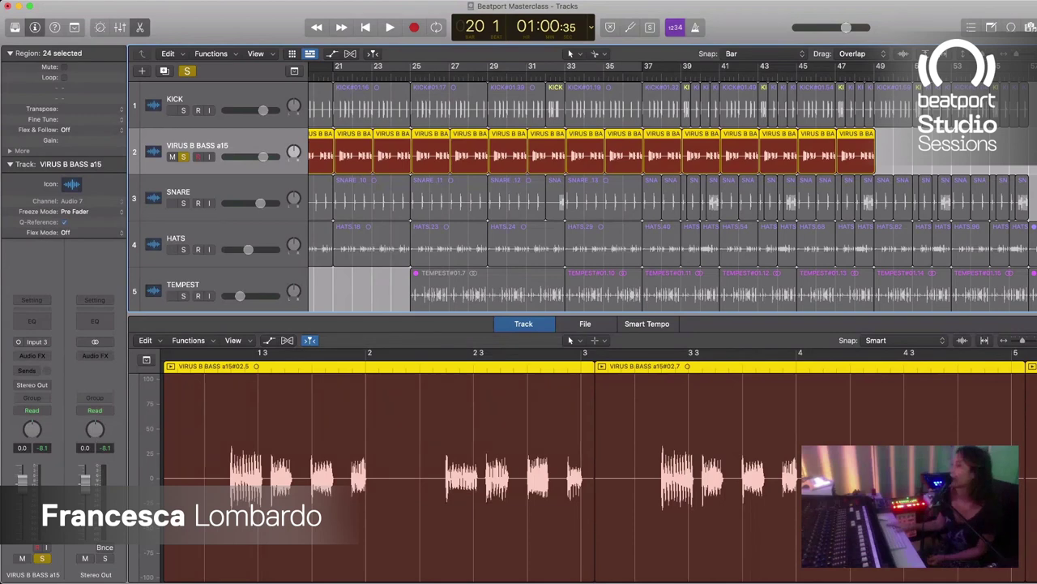
{"action": "key", "text": "s"}
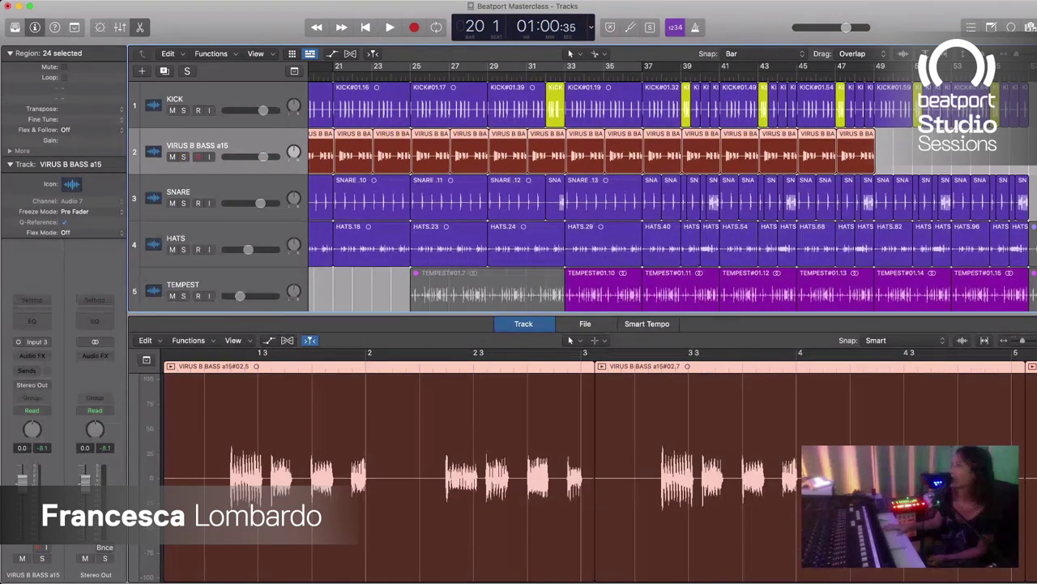
Step: Play the arrangement from bar 1 to about bar 12 to hear the looped bass with the drums
{"action": "key", "text": "Return"}
{"action": "key", "text": "space"}
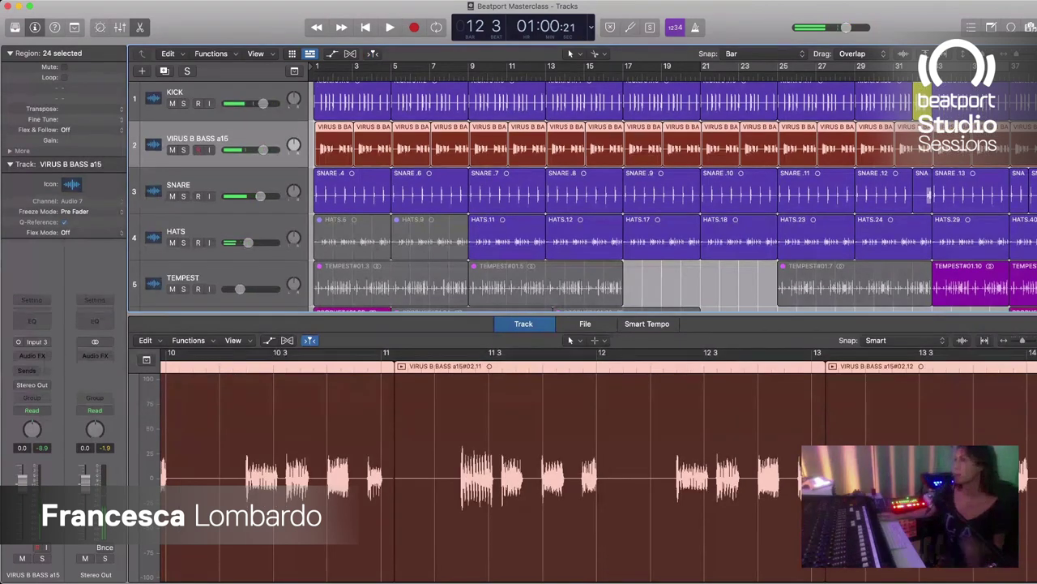
{"action": "scroll", "coordinate": [582, 195], "scroll_direction": "up", "scroll_amount": 1}
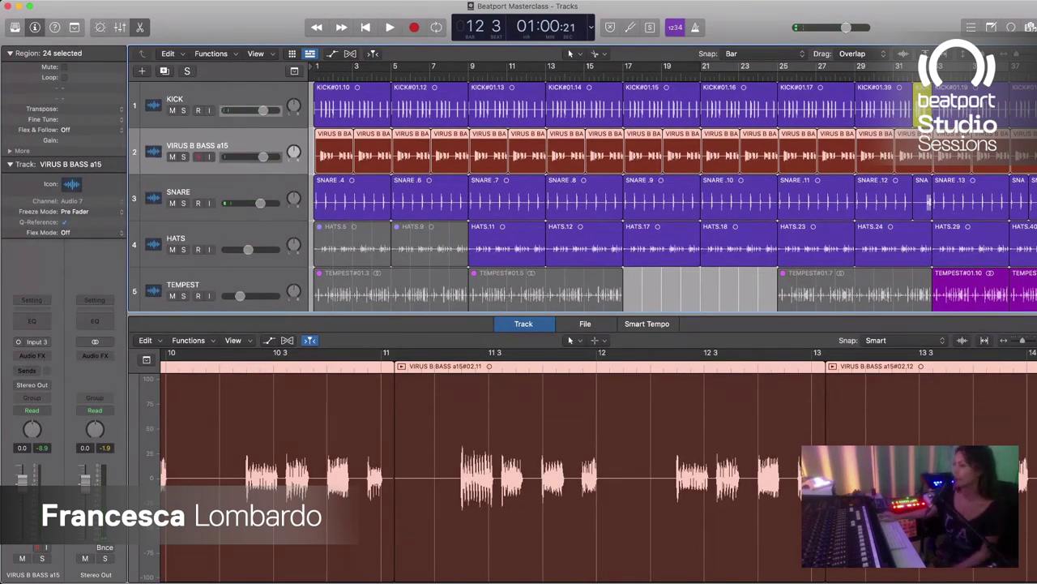
Step: Add a send to Bus 1 on both the KICK and VIRUS B BASS a15 tracks
{"action": "key", "text": "Up"}
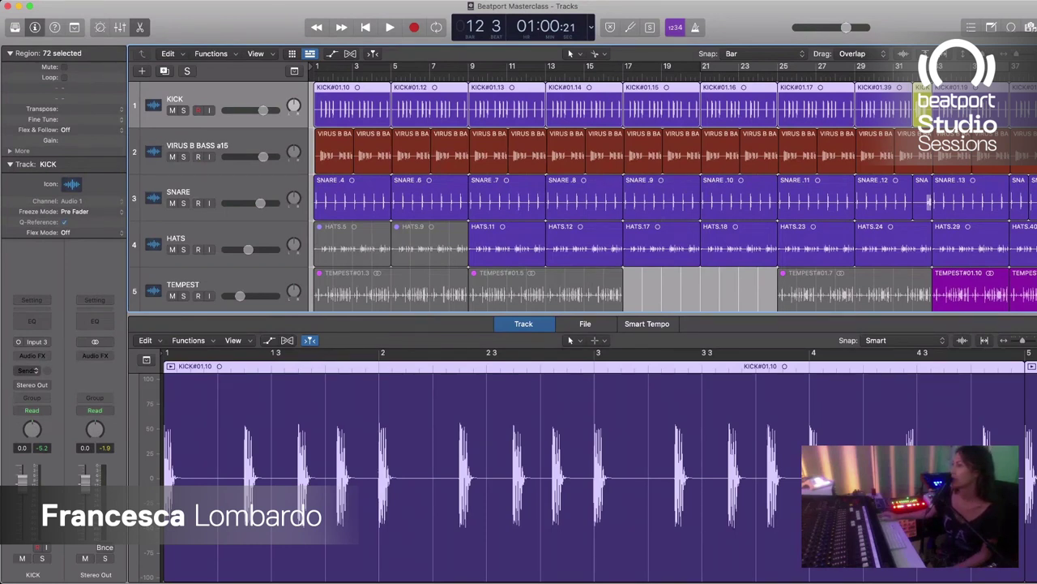
{"action": "left_click", "coordinate": [27, 371]}
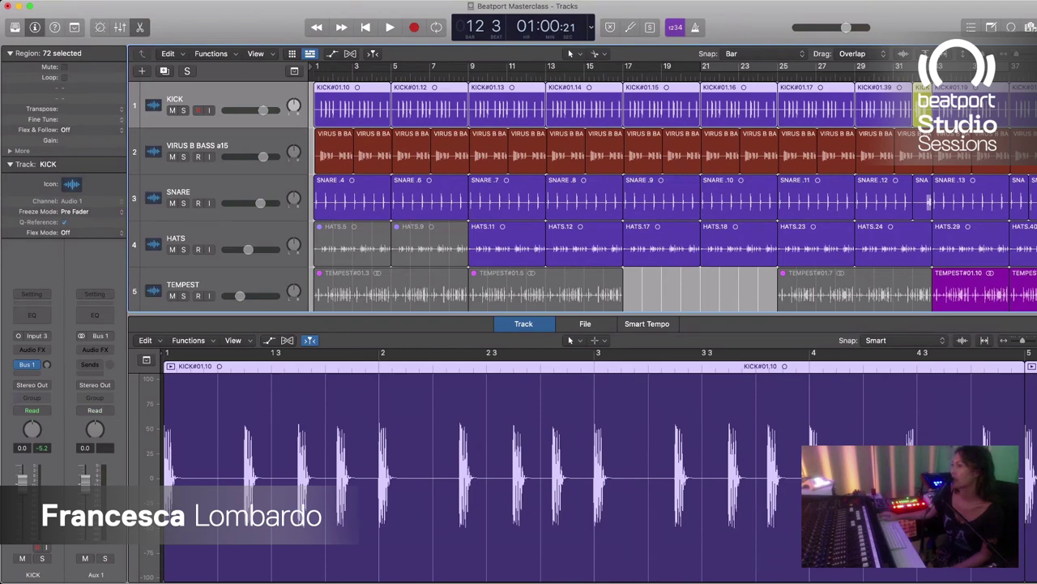
{"action": "left_click", "coordinate": [212, 146]}
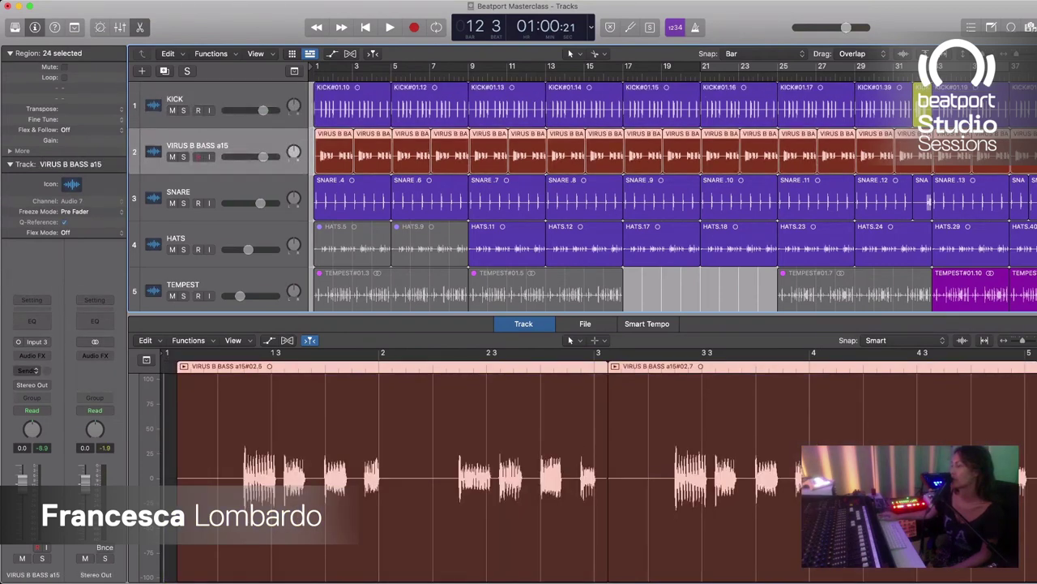
{"action": "left_click", "coordinate": [27, 370]}
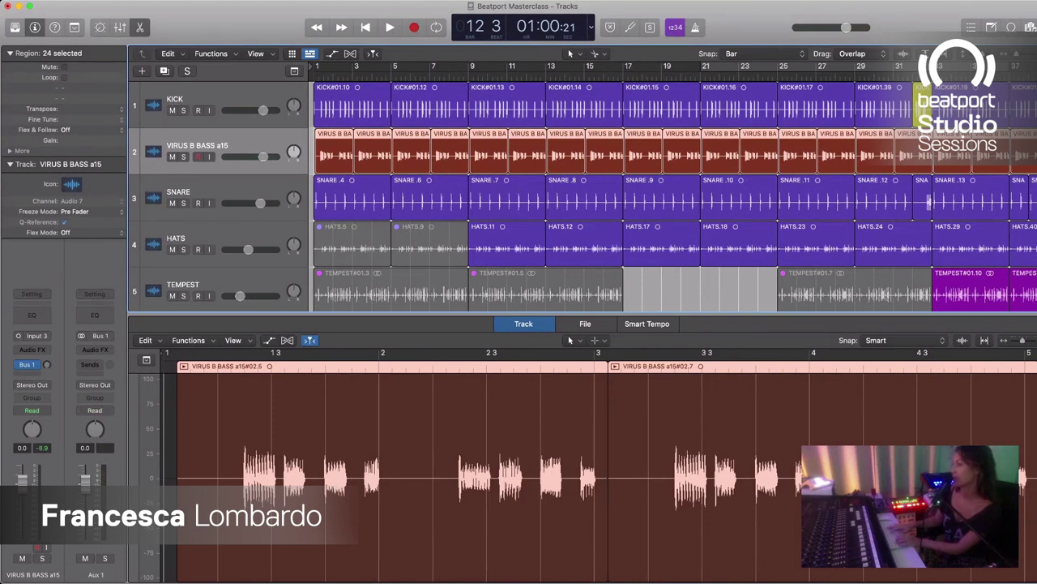
Step: Rename the Bus 1 aux channel as KICK BASS COMP
{"action": "double_click", "coordinate": [95, 574]}
{"action": "type", "text": "KICK BA"}
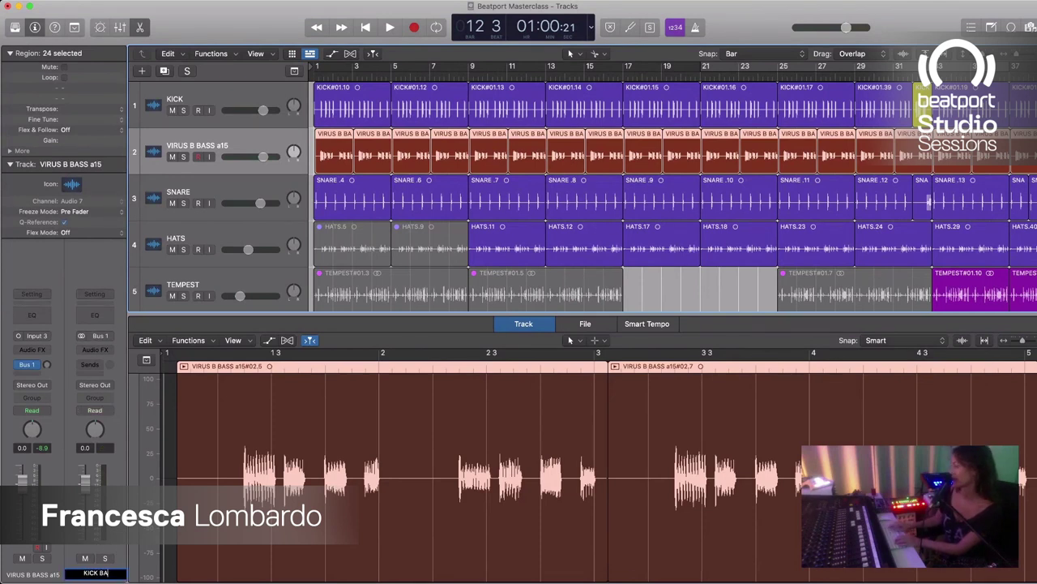
{"action": "type", "text": "SS COMP"}
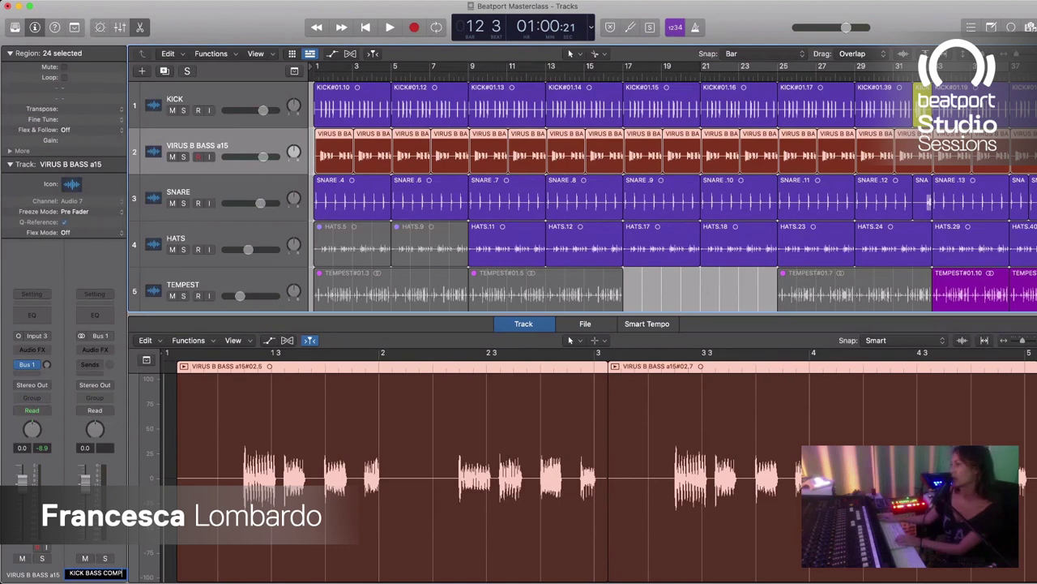
{"action": "key", "text": "Return"}
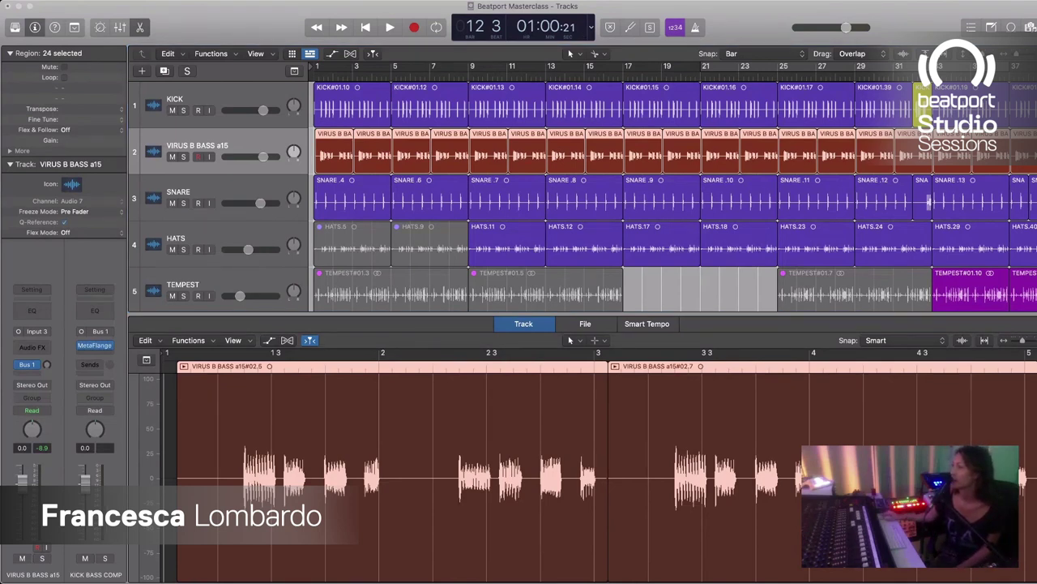
Step: Insert the C4 (m) plug-in on KICK BASS COMP and set the bass track's Bus 1 send to about +1.5 dB during playback
{"action": "mouse_move", "coordinate": [94, 345]}
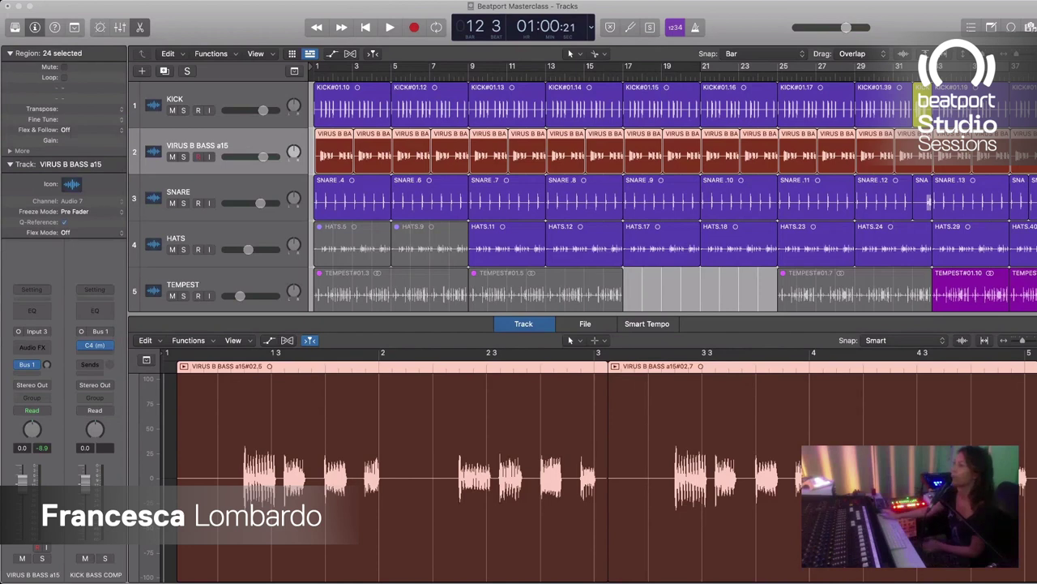
{"action": "key", "text": "space"}
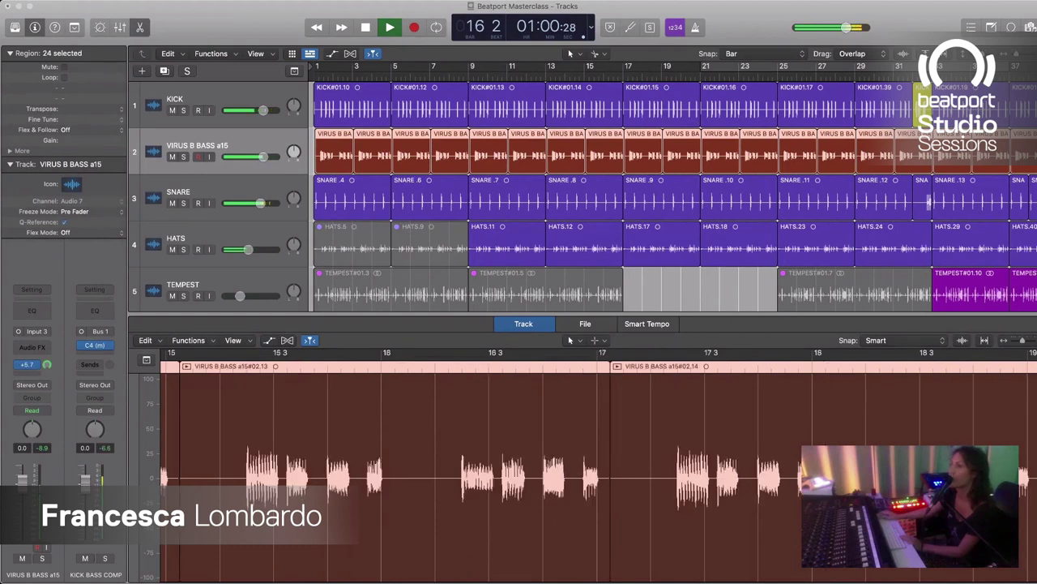
{"action": "key", "text": "space"}
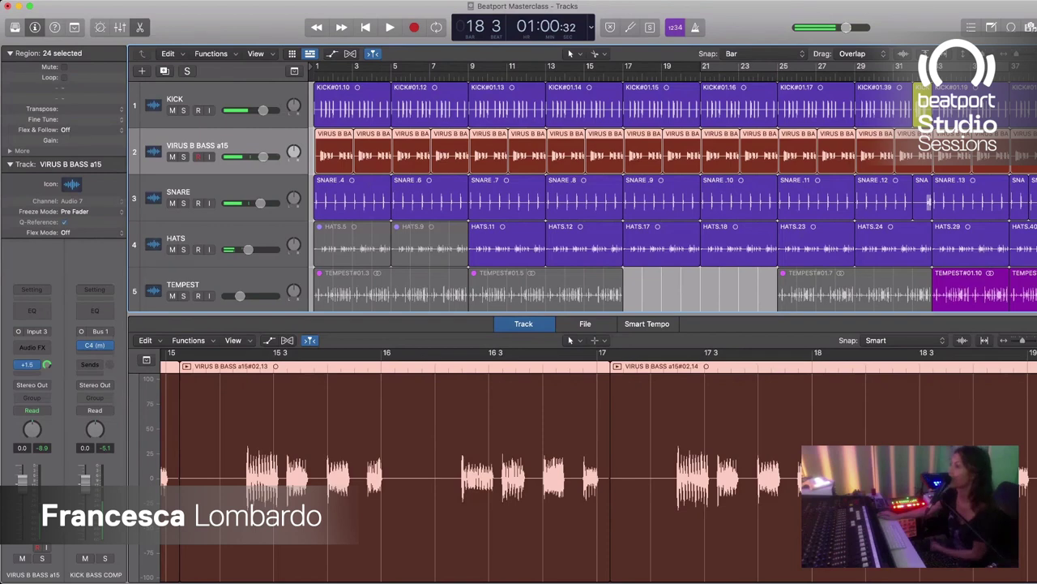
Step: Set the KICK track's Bus 1 send level to about -3.2 dB
{"action": "left_click", "coordinate": [219, 99]}
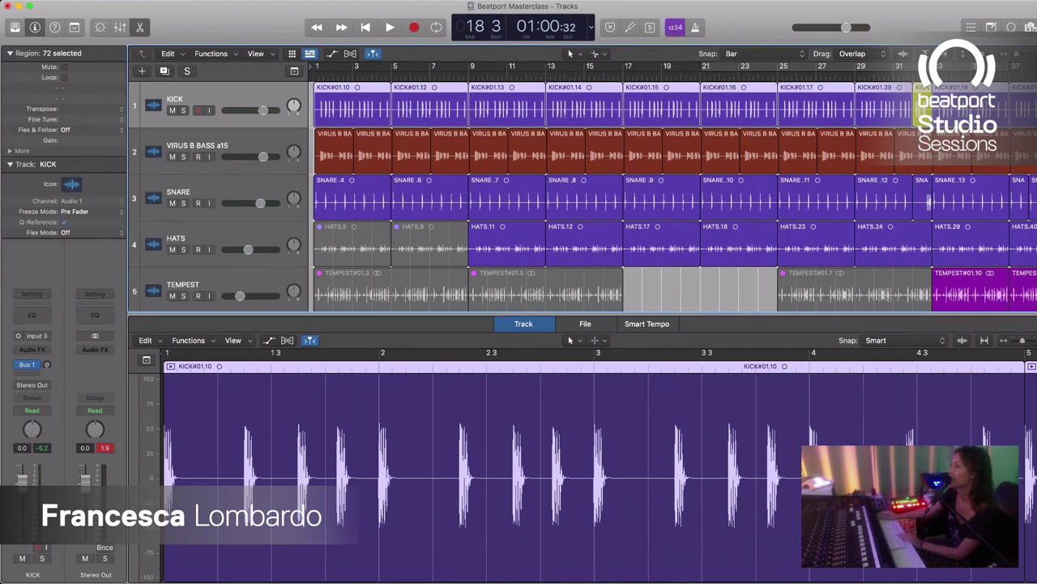
{"action": "left_click", "coordinate": [47, 365]}
{"action": "left_click_drag", "start_coordinate": [46, 364], "coordinate": [46, 350]}
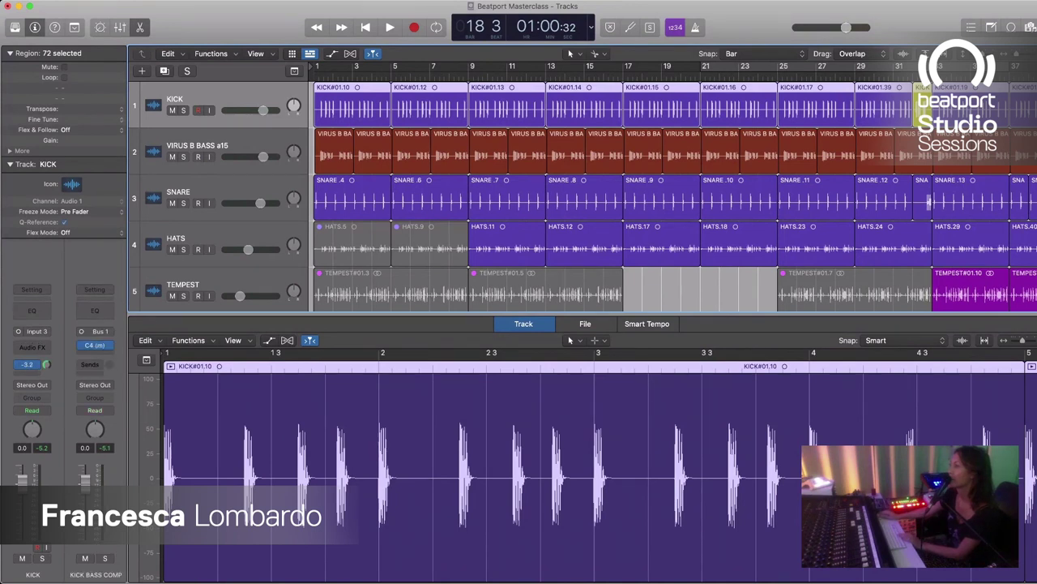
{"action": "scroll", "coordinate": [598, 474], "scroll_direction": "right", "scroll_amount": 1}
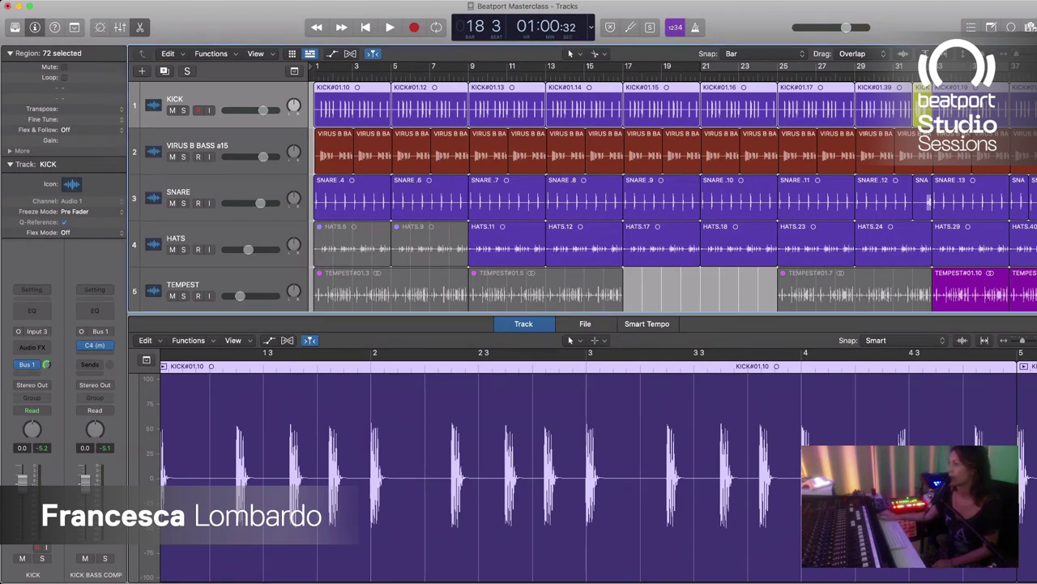
Step: Solo VIRUS B BASS a15 alongside KICK and lower the bass volume to -5.1 dB while playing from bar 1
{"action": "key", "text": "space"}
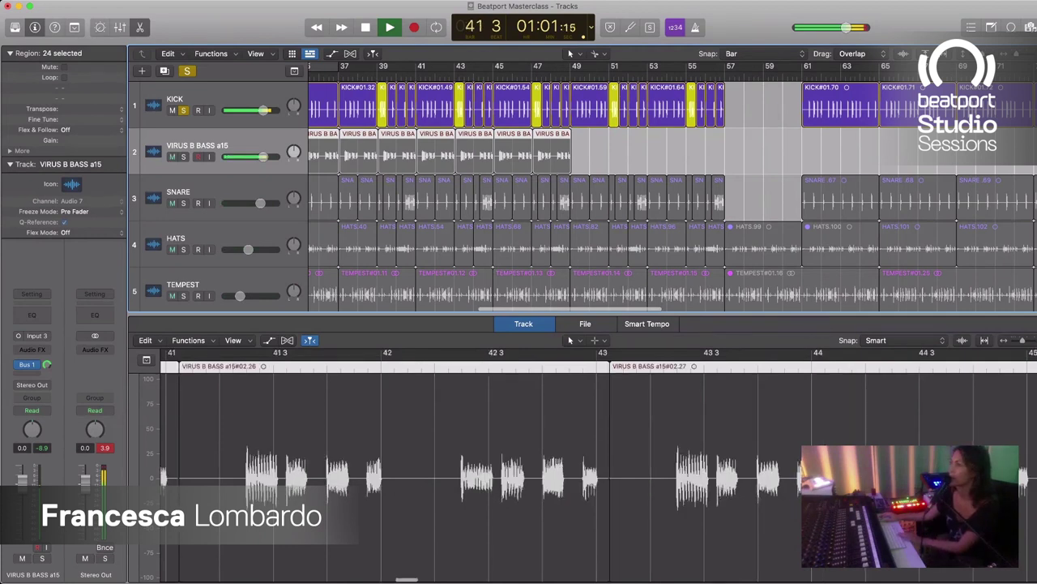
{"action": "key", "text": "space"}
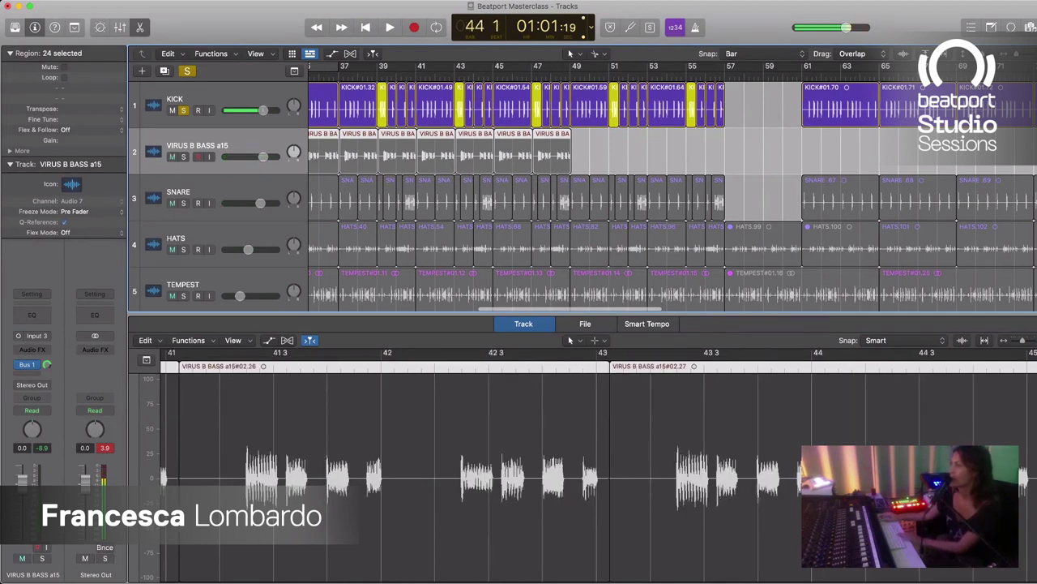
{"action": "key", "text": "s"}
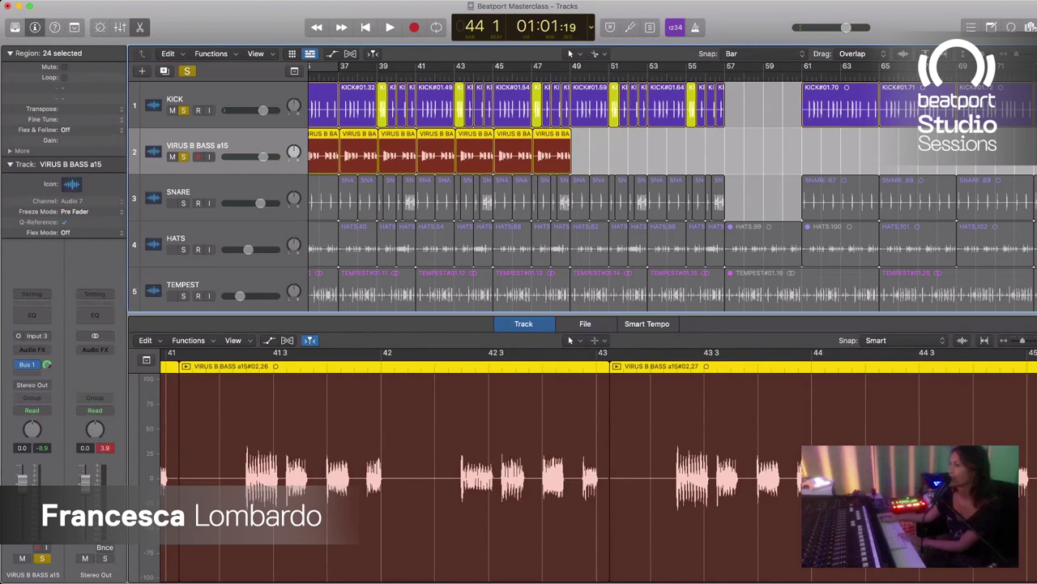
{"action": "key", "text": "Return"}
{"action": "key", "text": "space"}
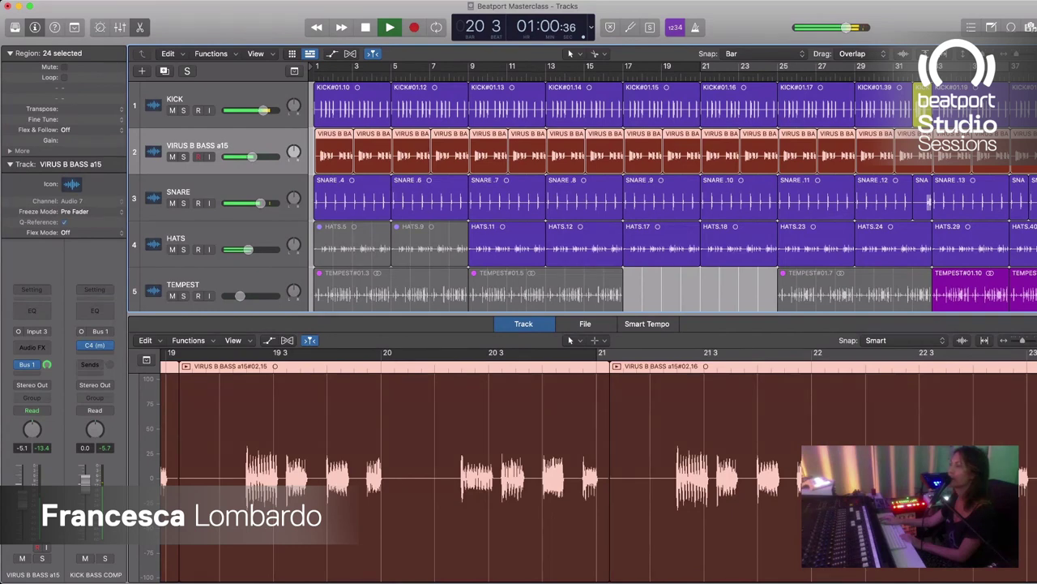
Step: Solo KICK and VIRUS B BASS a15, play them to about bar 47, and return to bar 1
{"action": "key", "text": "space"}
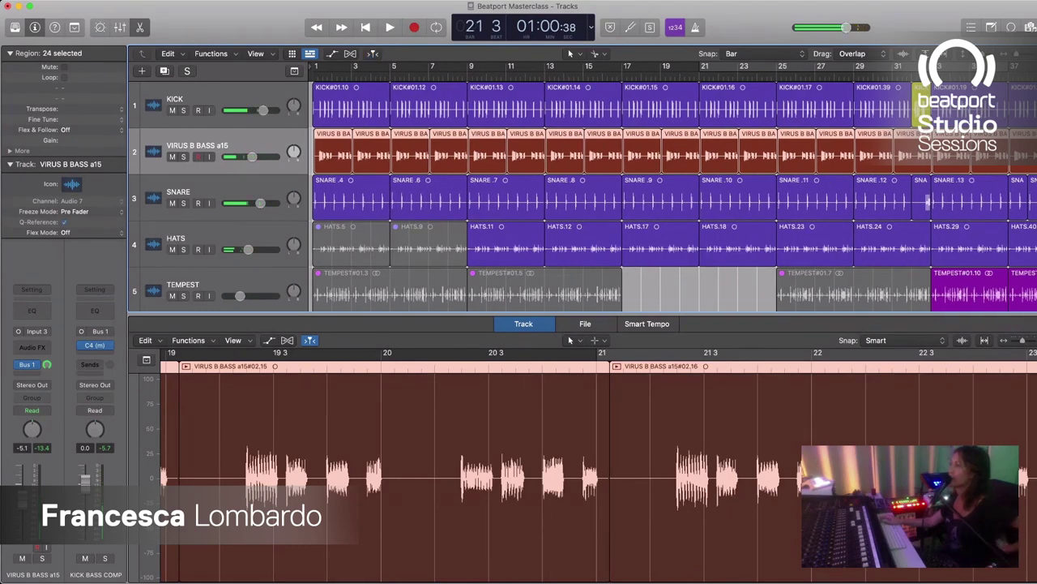
{"action": "key", "text": "s"}
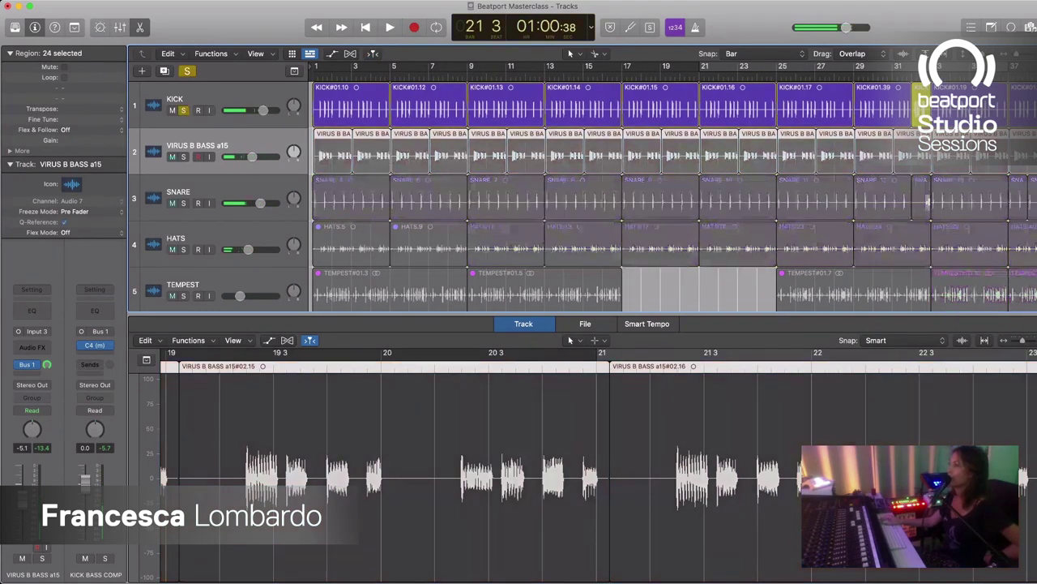
{"action": "key", "text": "s"}
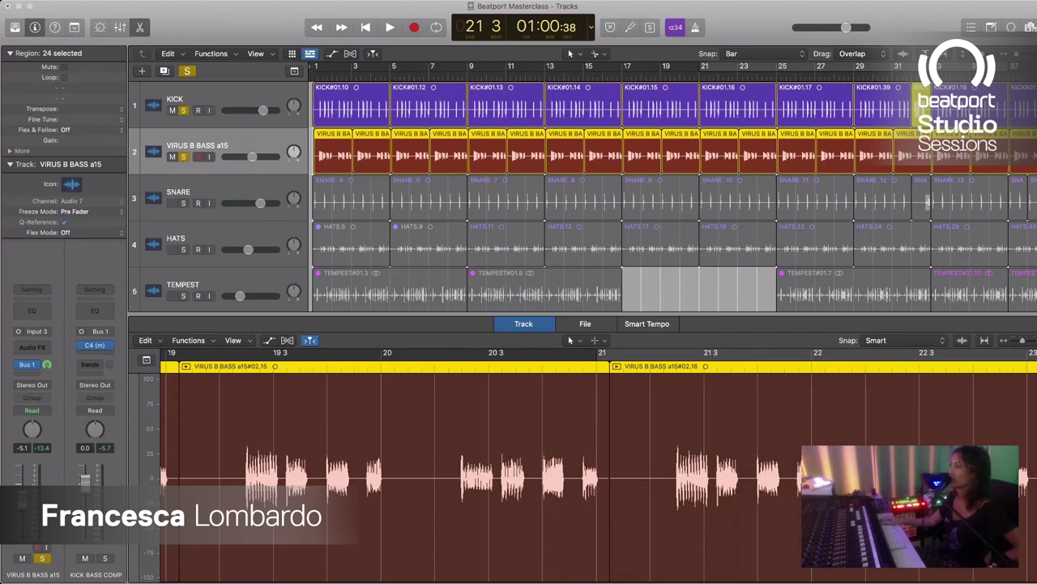
{"action": "key", "text": "space"}
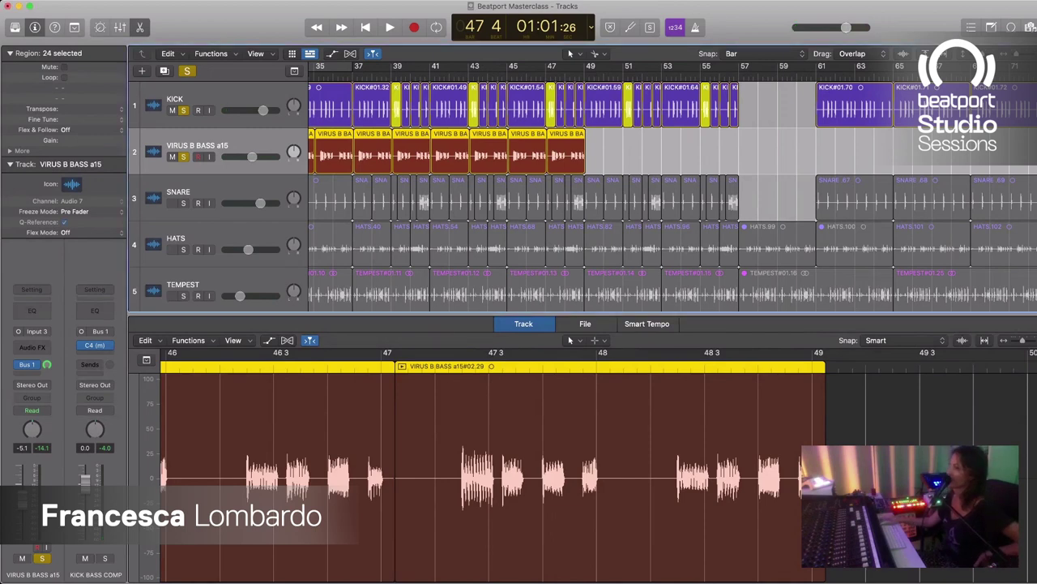
{"action": "key", "text": "Return"}
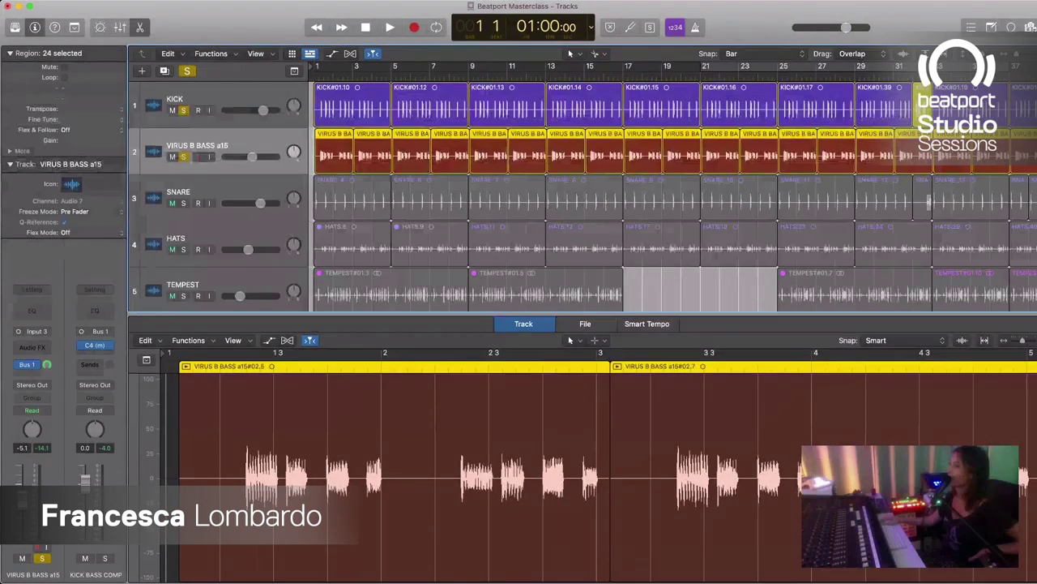
Step: Play the full arrangement without solos, insert FF Timeless on VIRUS B BASS a15, and resume playback from bar 18
{"action": "key", "text": "space"}
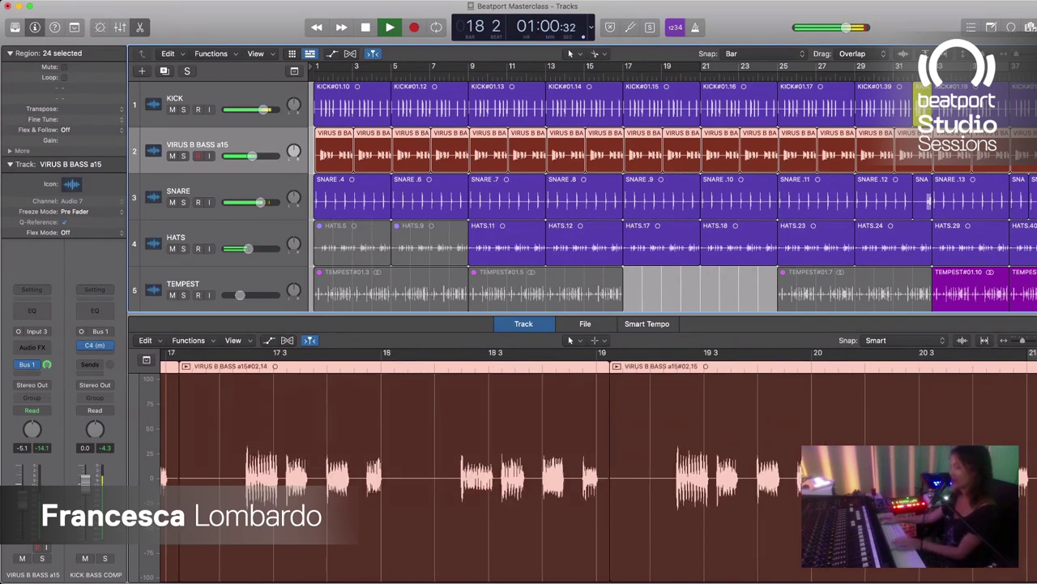
{"action": "key", "text": "space"}
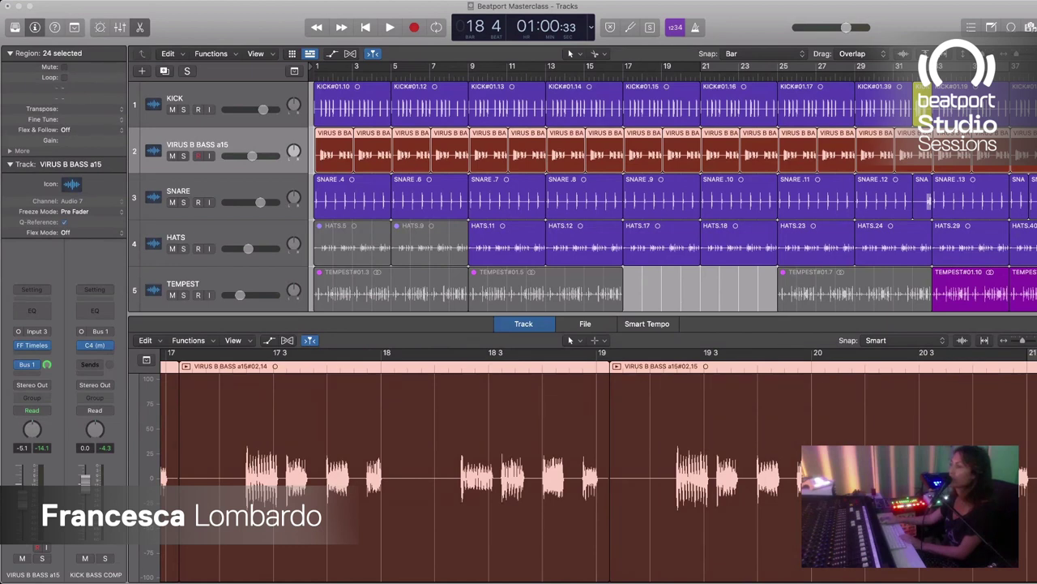
{"action": "key", "text": "space"}
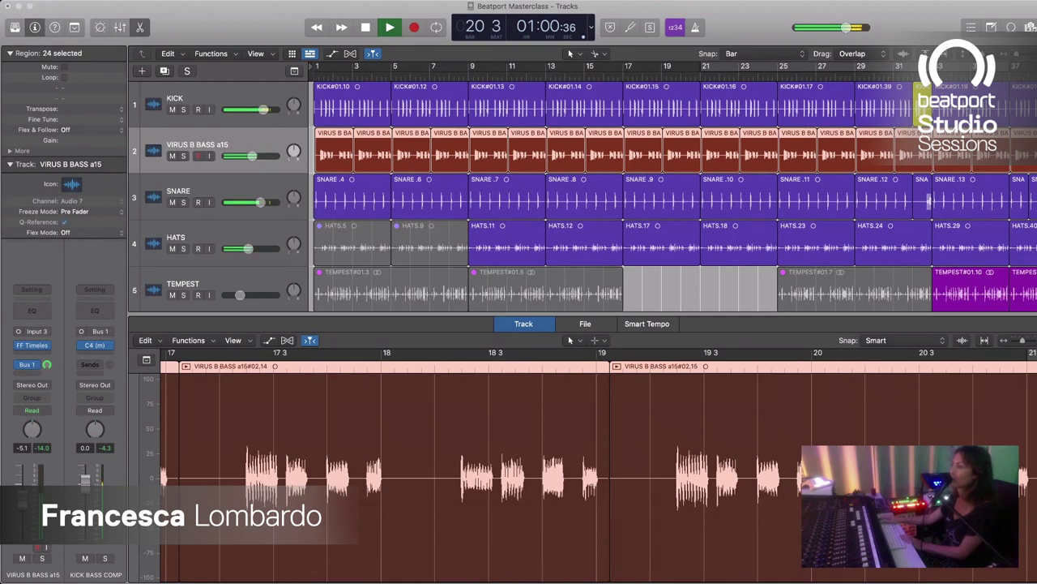
Step: Solo VIRUS B BASS a15, return to bar 1, and add a Channel EQ to its channel strip
{"action": "key", "text": "s"}
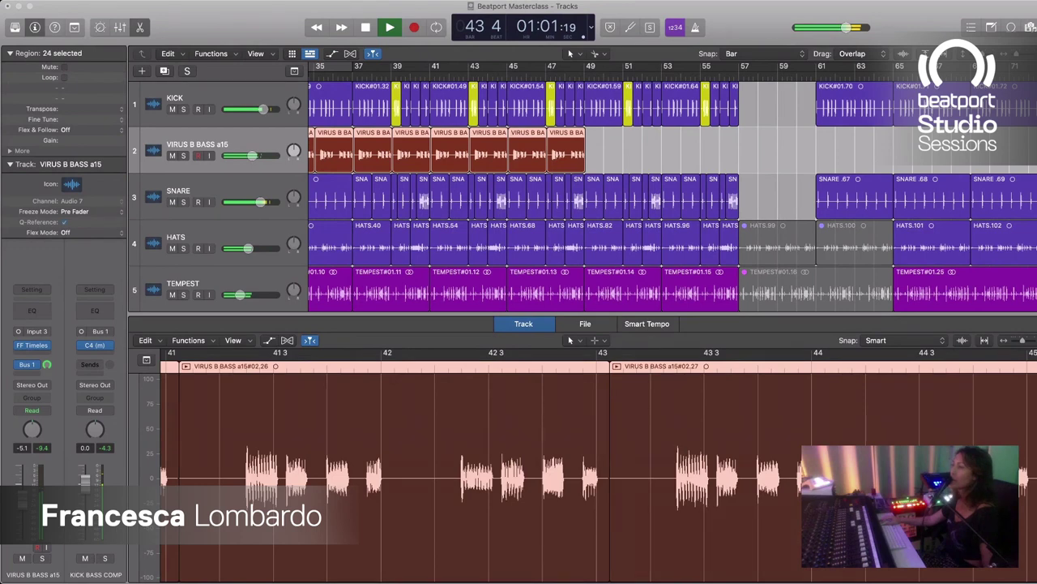
{"action": "key", "text": "s"}
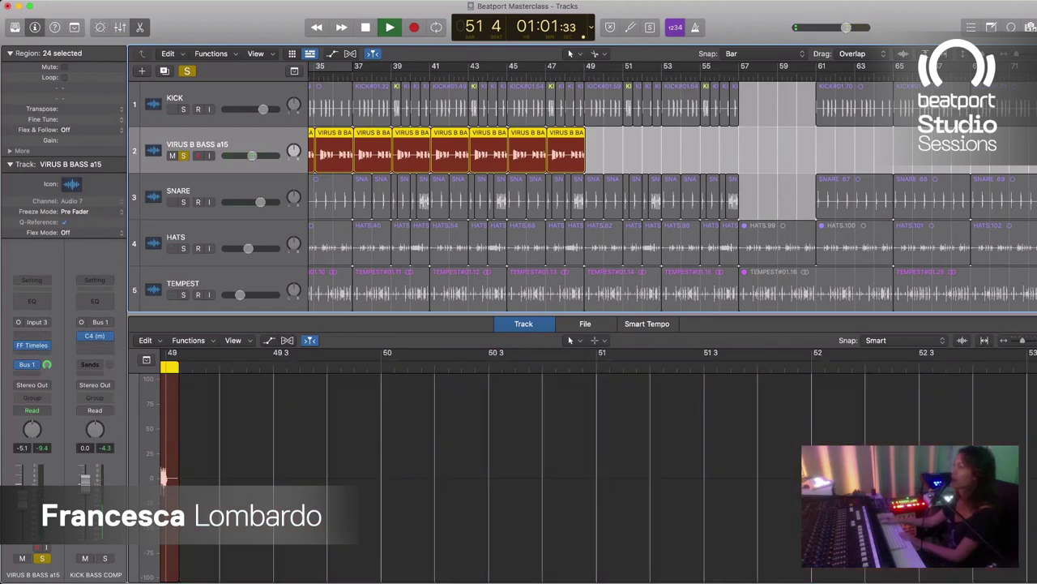
{"action": "key", "text": "space"}
{"action": "key", "text": "Return"}
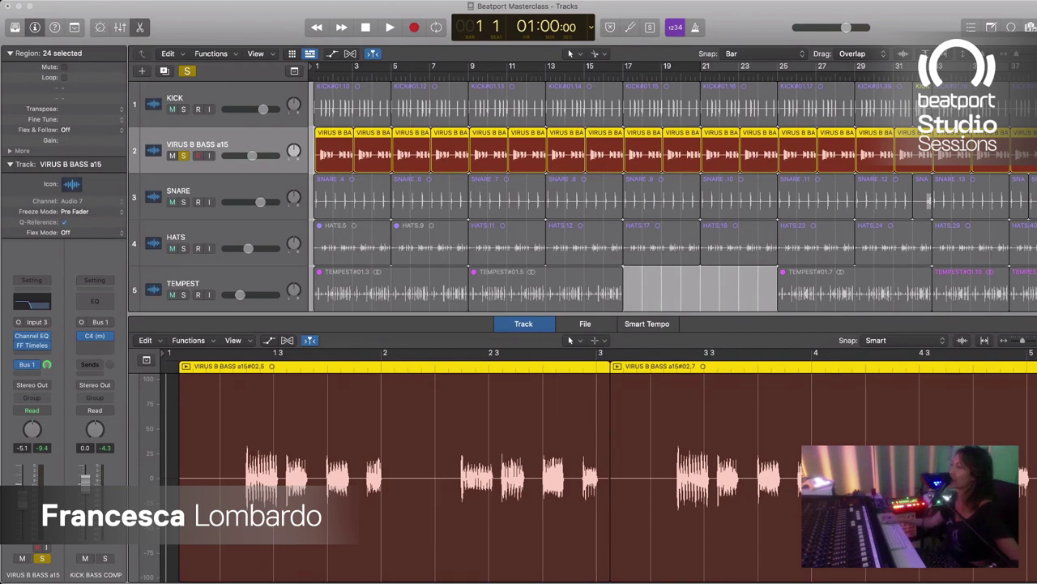
Step: Play the equalized bass in solo from bar 1, turn its solo off, and listen with the drums to about bar 13
{"action": "key", "text": "space"}
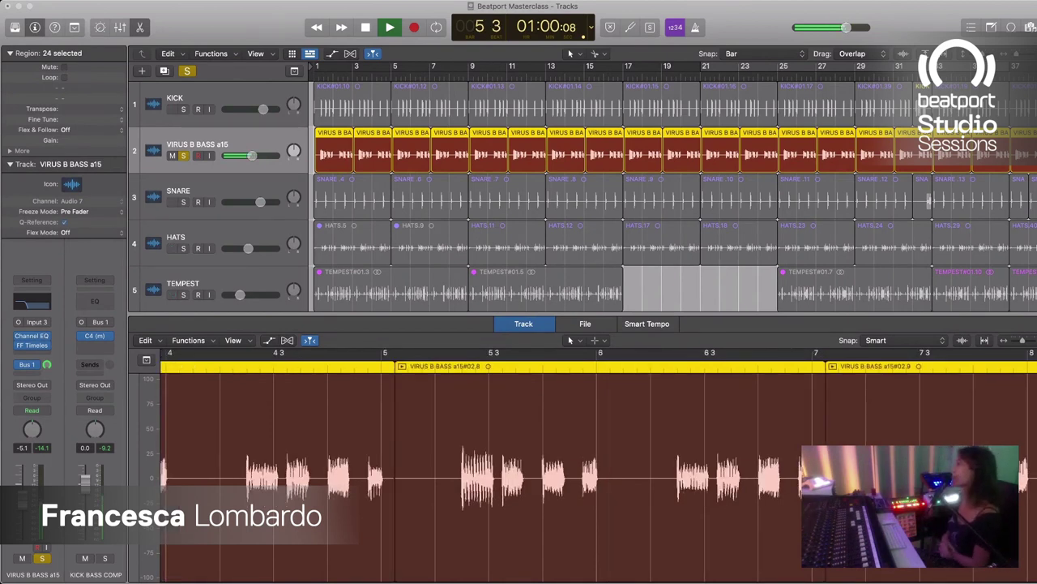
{"action": "key", "text": "s"}
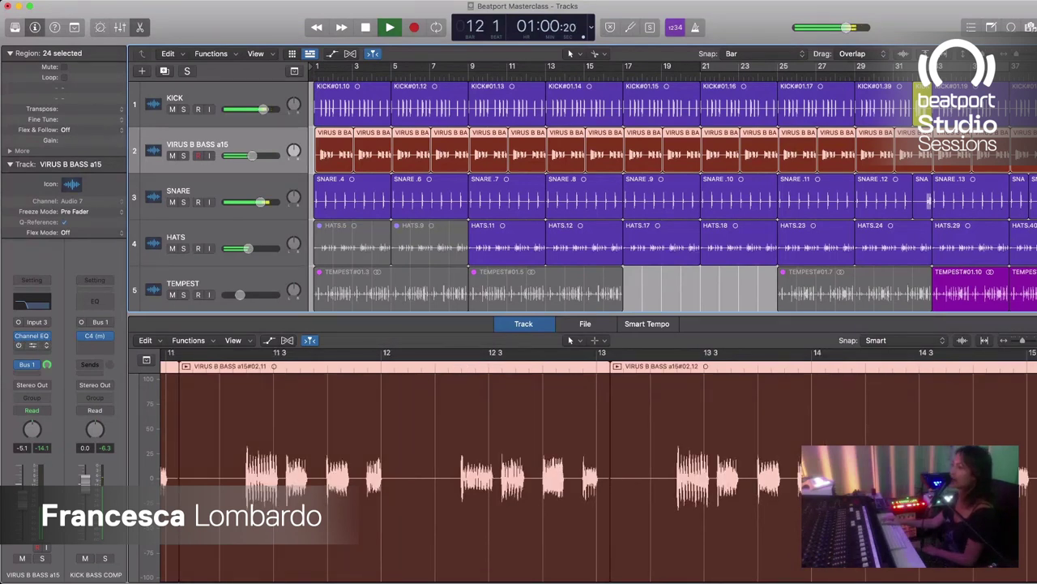
{"action": "key", "text": "space"}
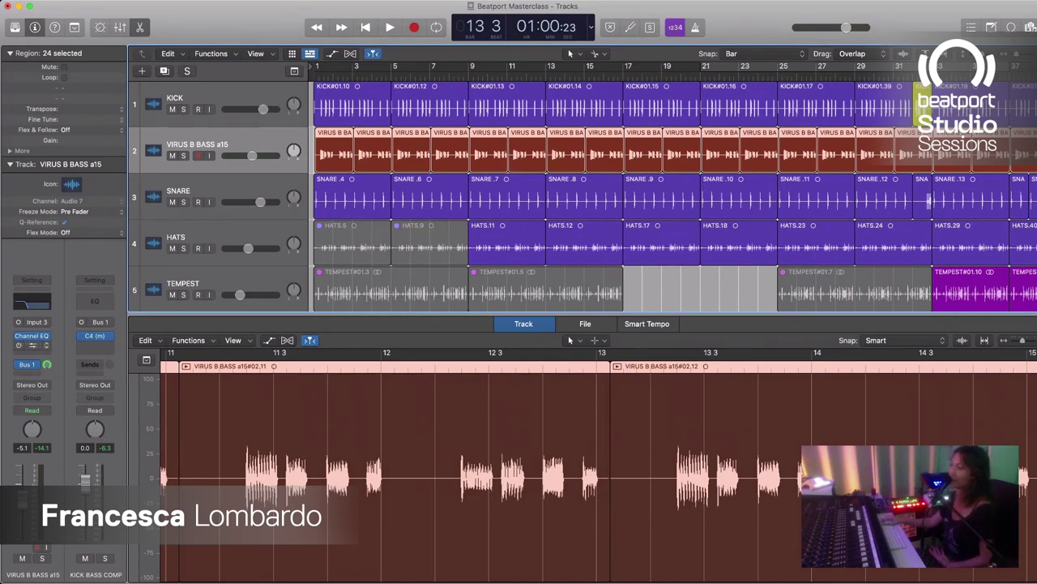
Step: Mute the VIRUS B BASS a15 track and play the arrangement from bar 1
{"action": "mouse_move", "coordinate": [32, 345]}
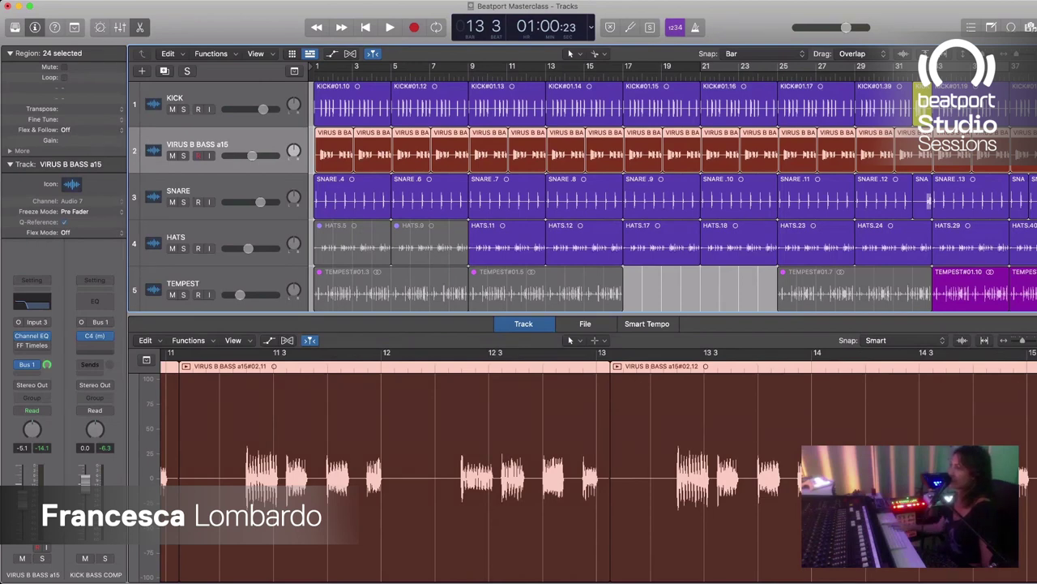
{"action": "key", "text": "m"}
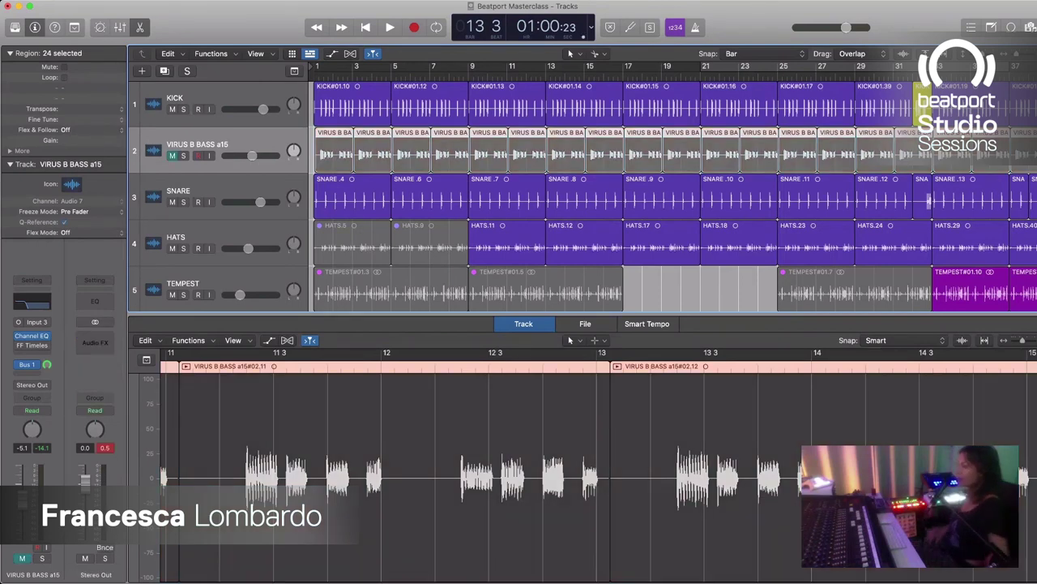
{"action": "key", "text": "Return"}
{"action": "key", "text": "space"}
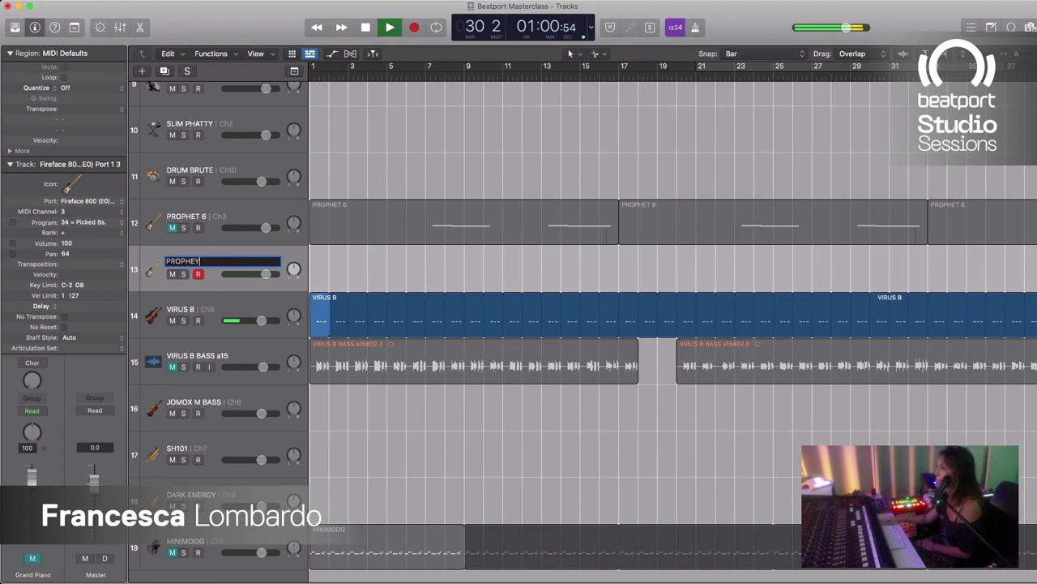
Step: Name the new track below PROPHET 6 as PROPHET 6 B
{"action": "key", "text": "BackSpace"}
{"action": "type", "text": "T 6 B"}
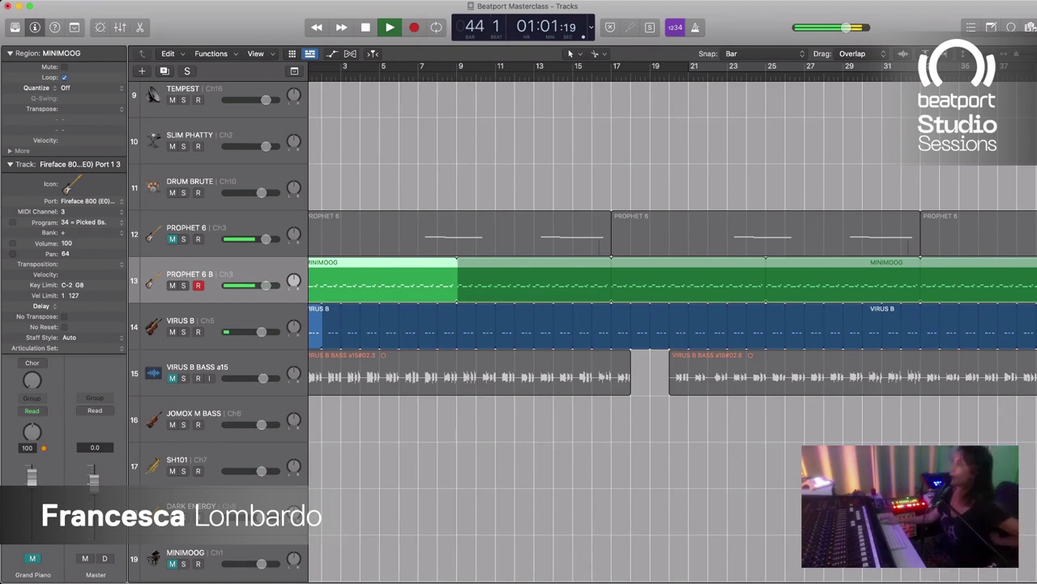
Step: Stop playback, cycle bars 41 to 43 of the arrangement, and play the looped section
{"action": "key", "text": "space"}
{"action": "scroll", "coordinate": [672, 324], "scroll_direction": "up", "scroll_amount": 8}
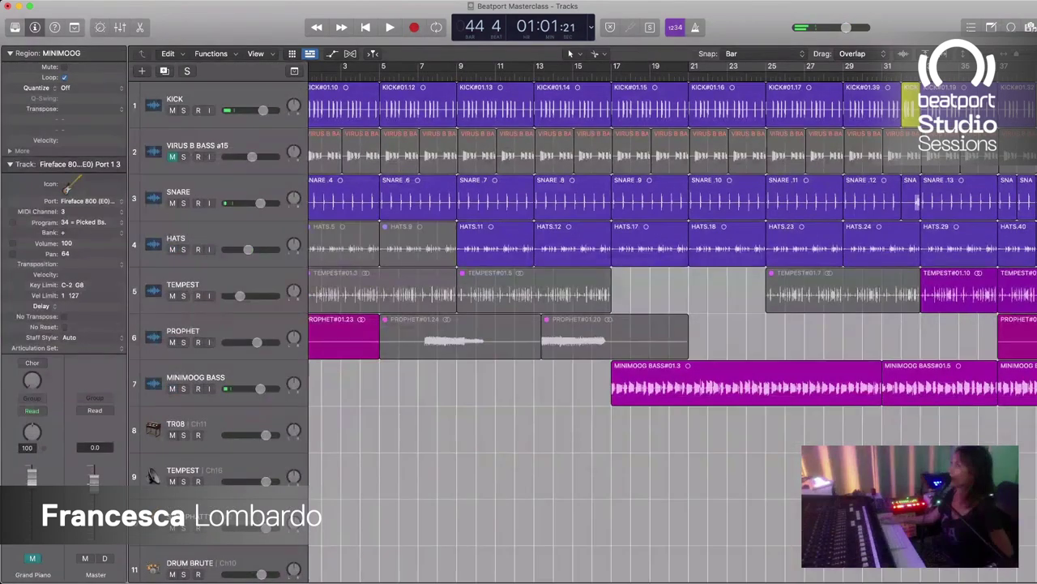
{"action": "scroll", "coordinate": [672, 324], "scroll_direction": "right", "scroll_amount": 5}
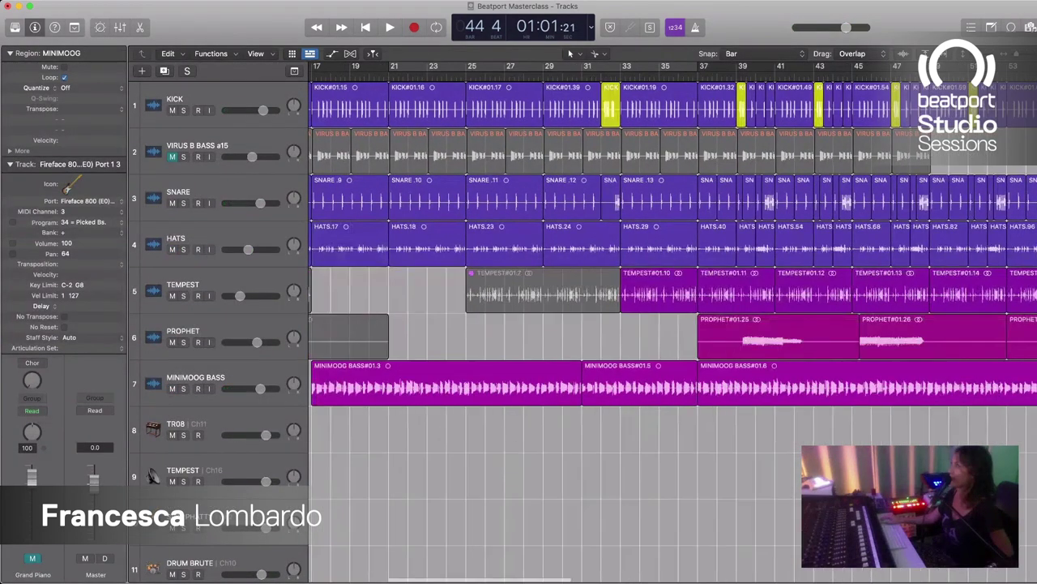
{"action": "key", "text": "c"}
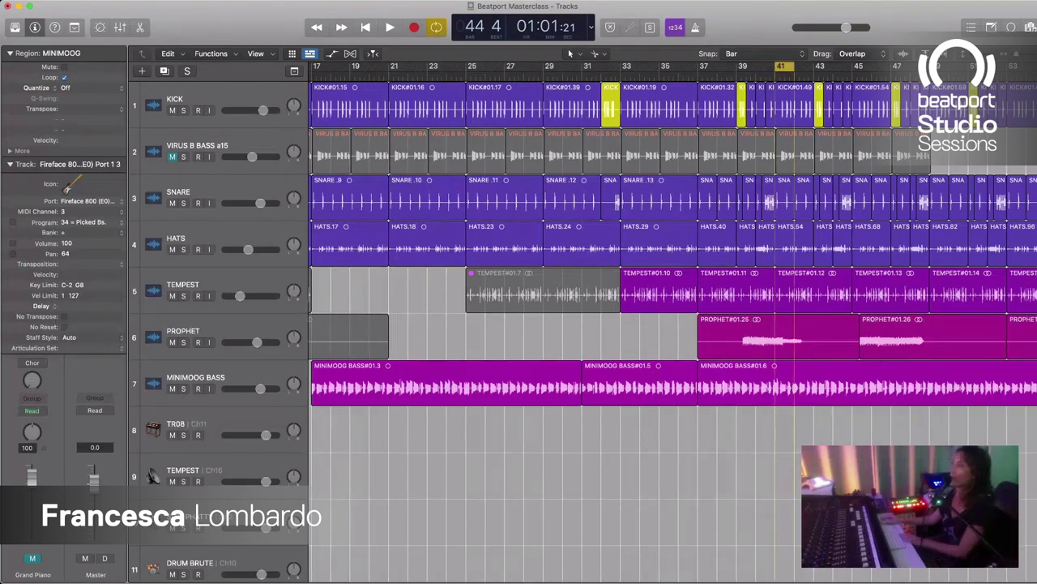
{"action": "key", "text": "space"}
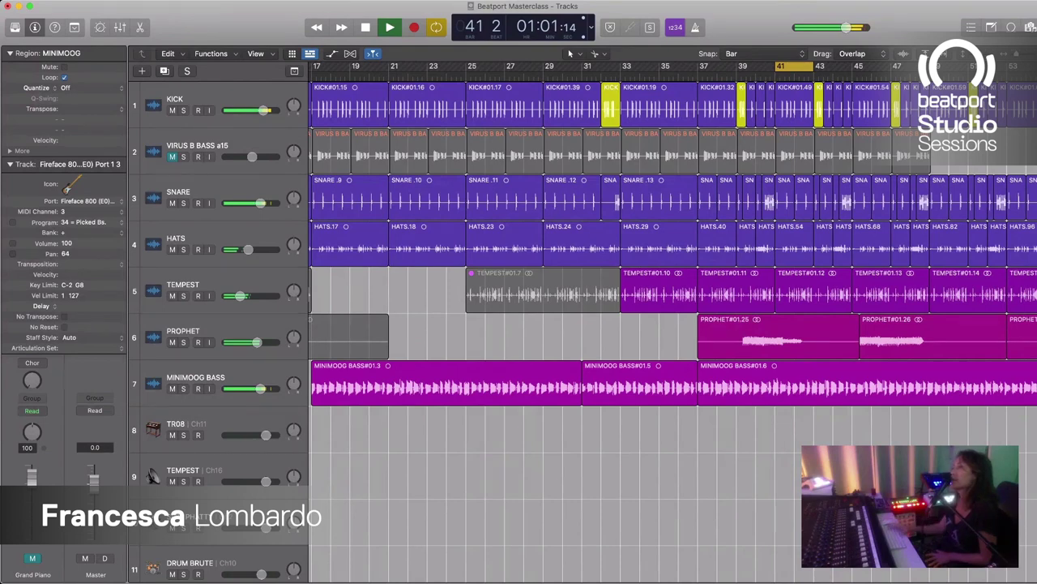
Step: Audition the PROPHET audio track in solo over the cycled bars, and turn solo and cycle off
{"action": "left_click", "coordinate": [776, 335]}
{"action": "key", "text": "space"}
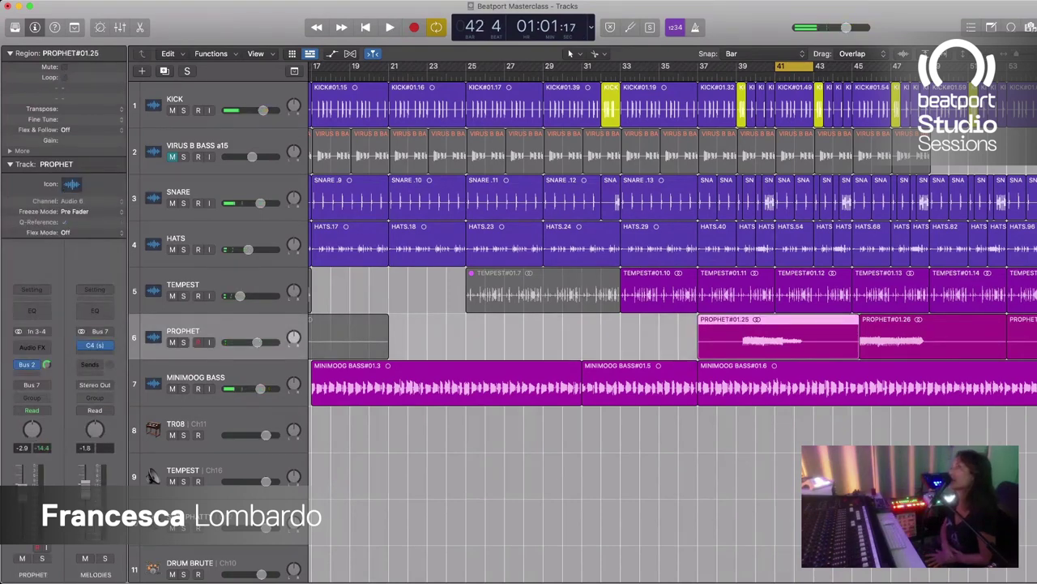
{"action": "key", "text": "s"}
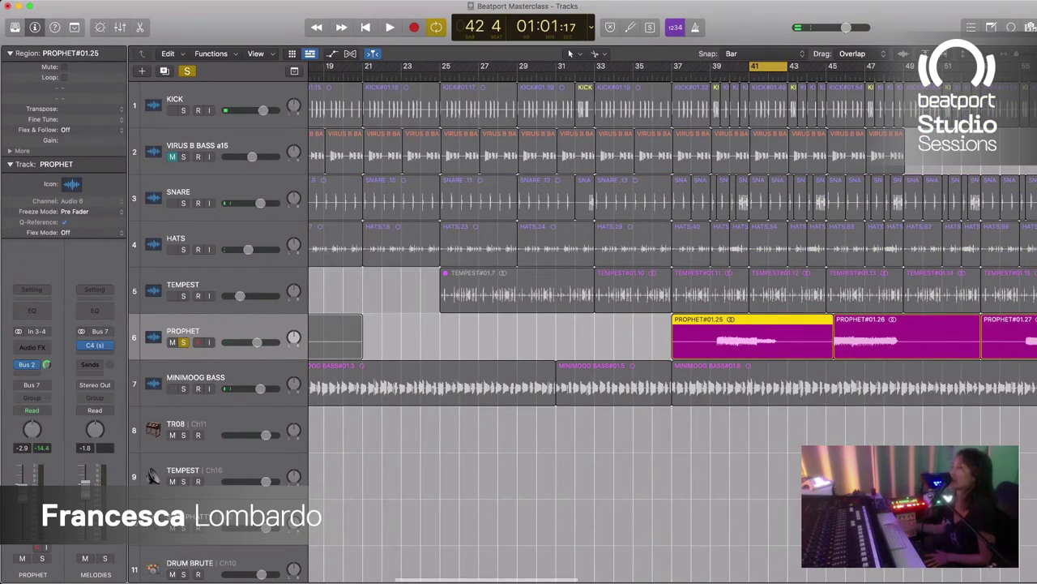
{"action": "key", "text": "space"}
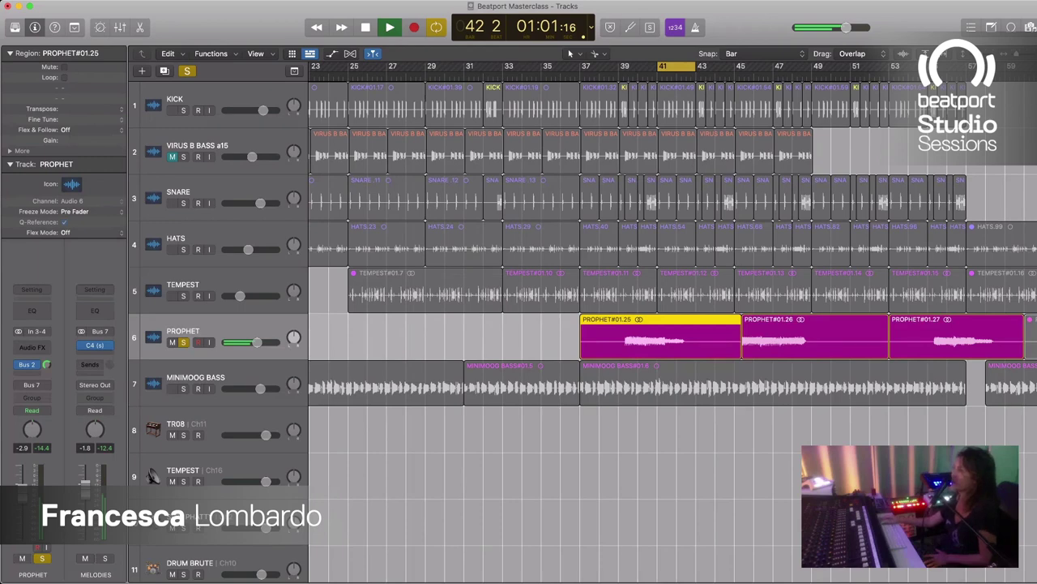
{"action": "key", "text": "space"}
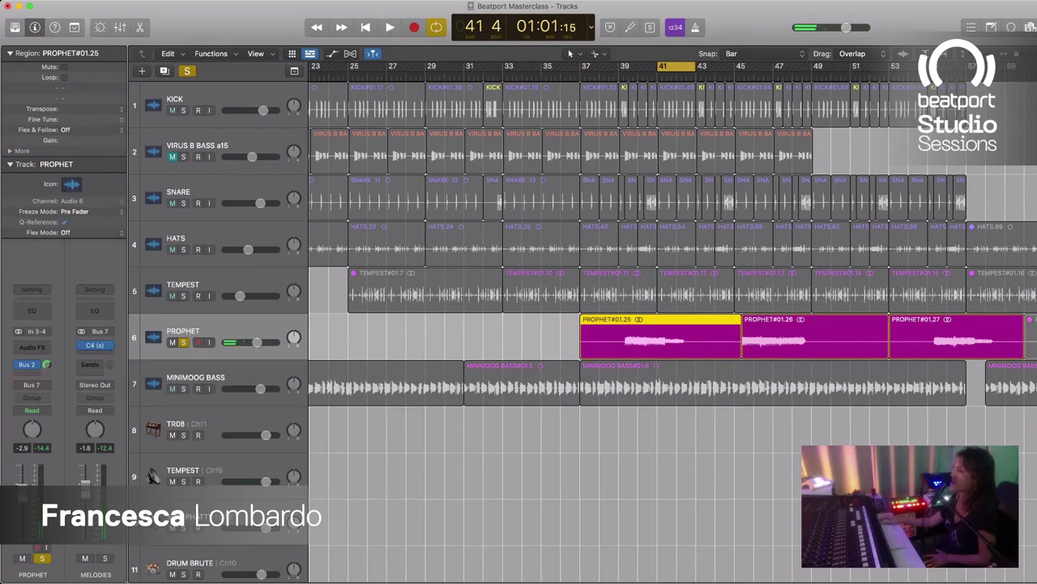
{"action": "key", "text": "s"}
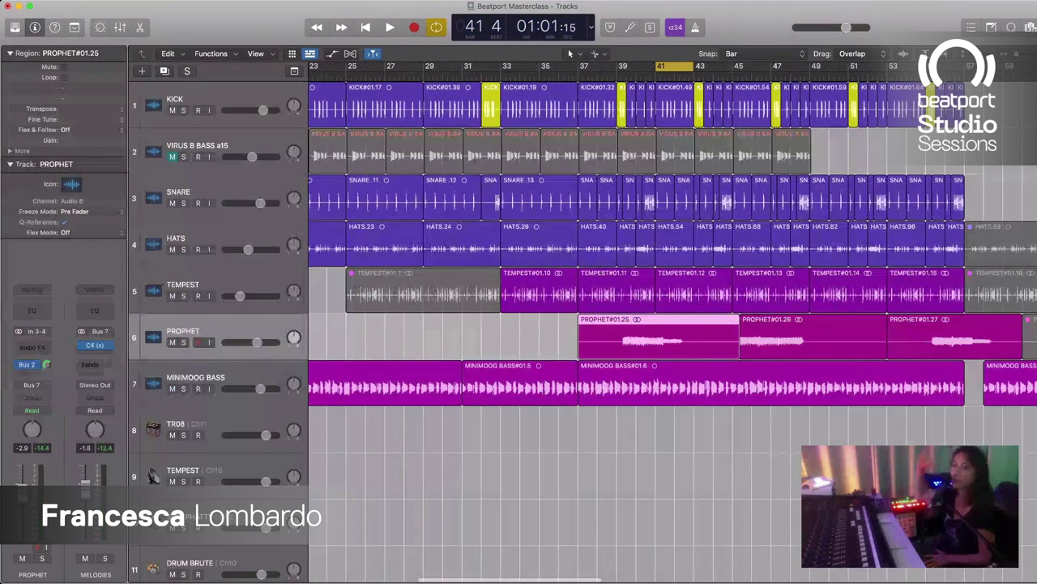
{"action": "key", "text": "c"}
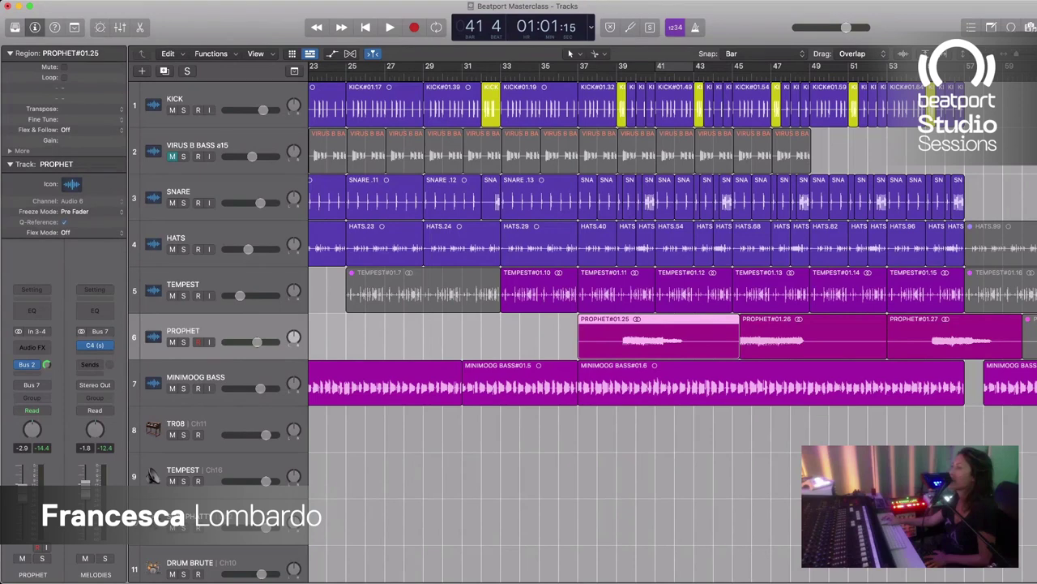
Step: Copy the looped MINIMOOG region from the PROPHET 6 B track onto the MINIMOOG track at bar 1 and mute the copy
{"action": "scroll", "coordinate": [584, 324], "scroll_direction": "down", "scroll_amount": 10}
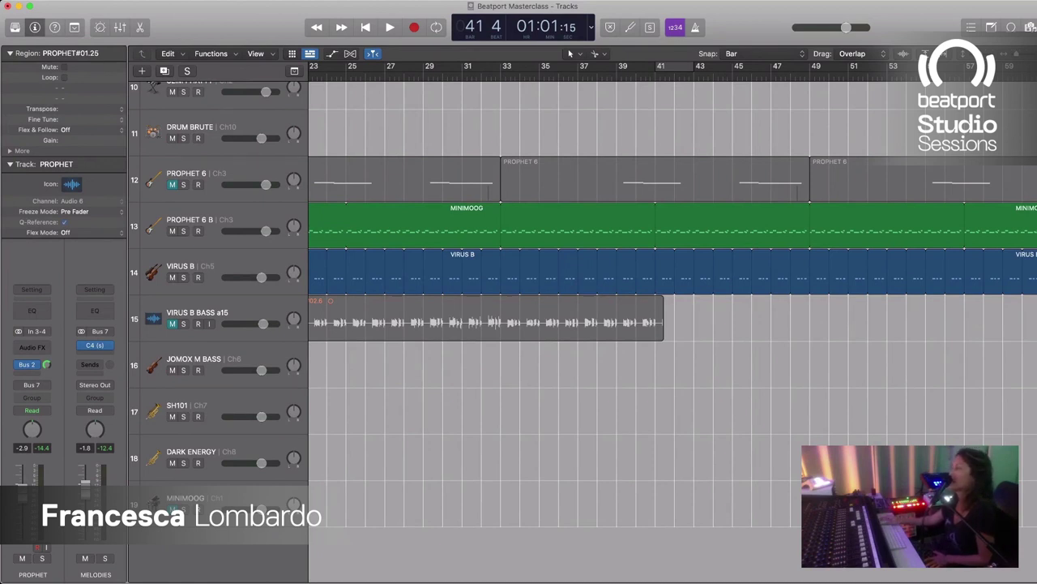
{"action": "scroll", "coordinate": [673, 308], "scroll_direction": "left", "scroll_amount": 10}
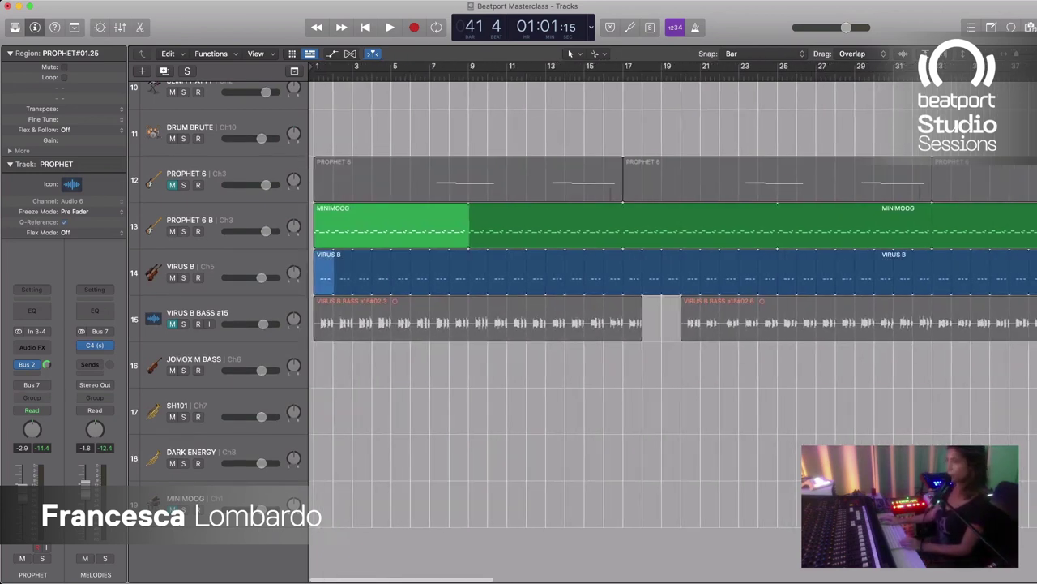
{"action": "left_click", "coordinate": [390, 225]}
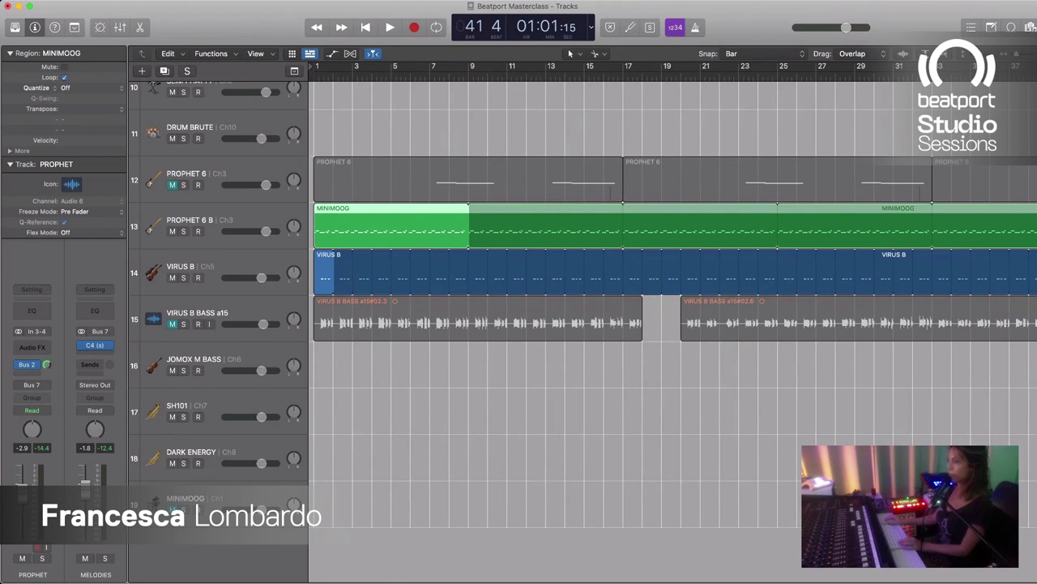
{"action": "left_click_drag", "start_coordinate": [391, 225], "coordinate": [390, 503]}
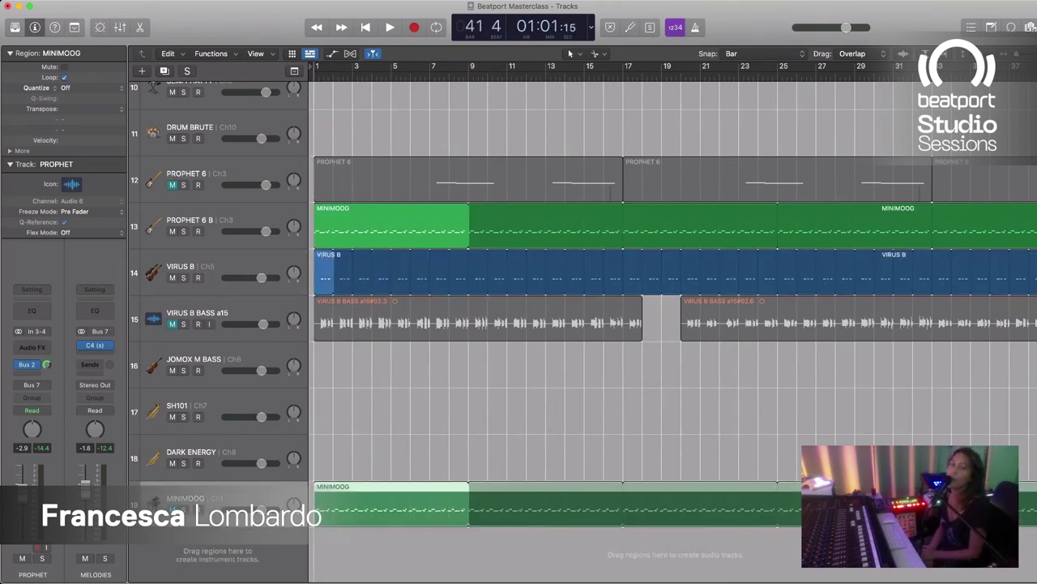
{"action": "key", "text": "m"}
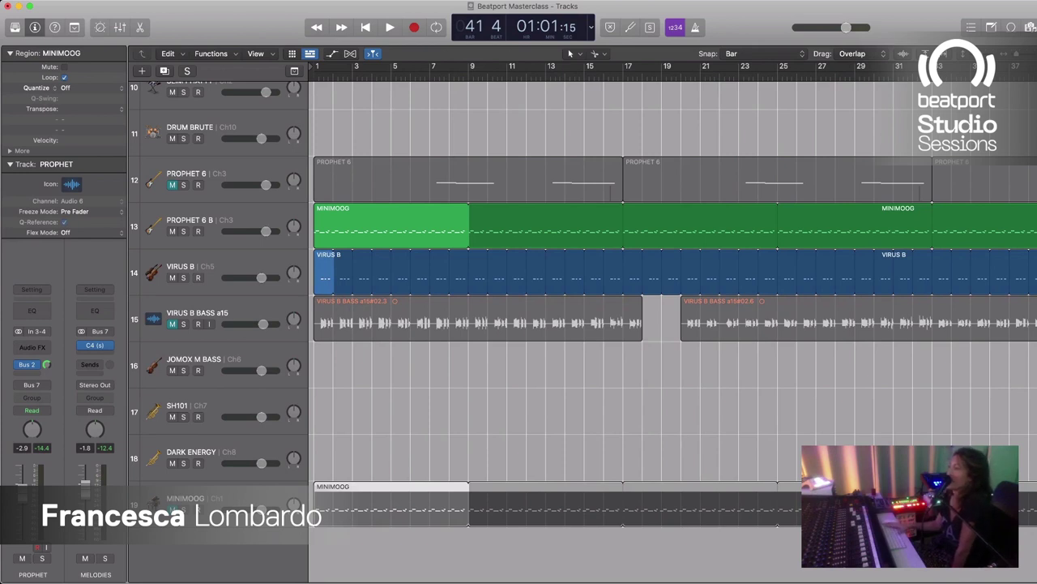
Step: Play the arrangement from bar 1 and name the new audio track below PROPHET 6 B as PROPHET NOISE
{"action": "key", "text": "Return"}
{"action": "key", "text": "space"}
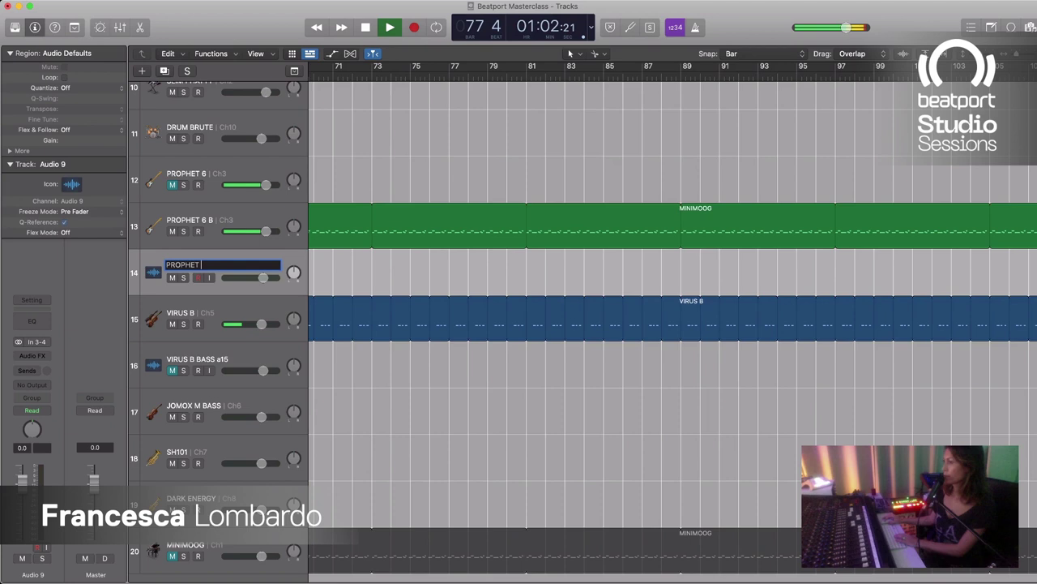
{"action": "type", "text": "NOISE"}
{"action": "key", "text": "Return"}
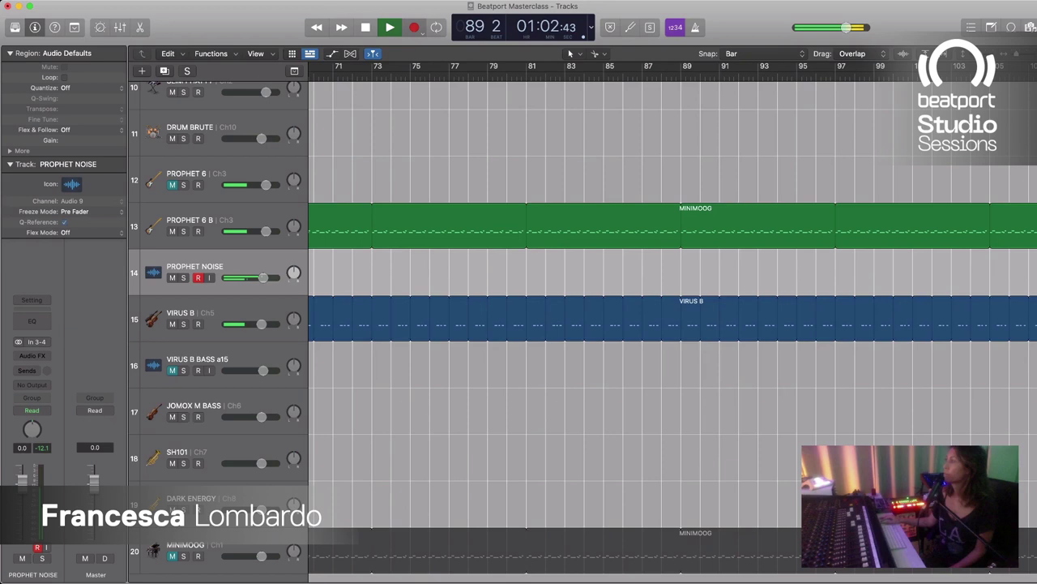
{"action": "key", "text": "r"}
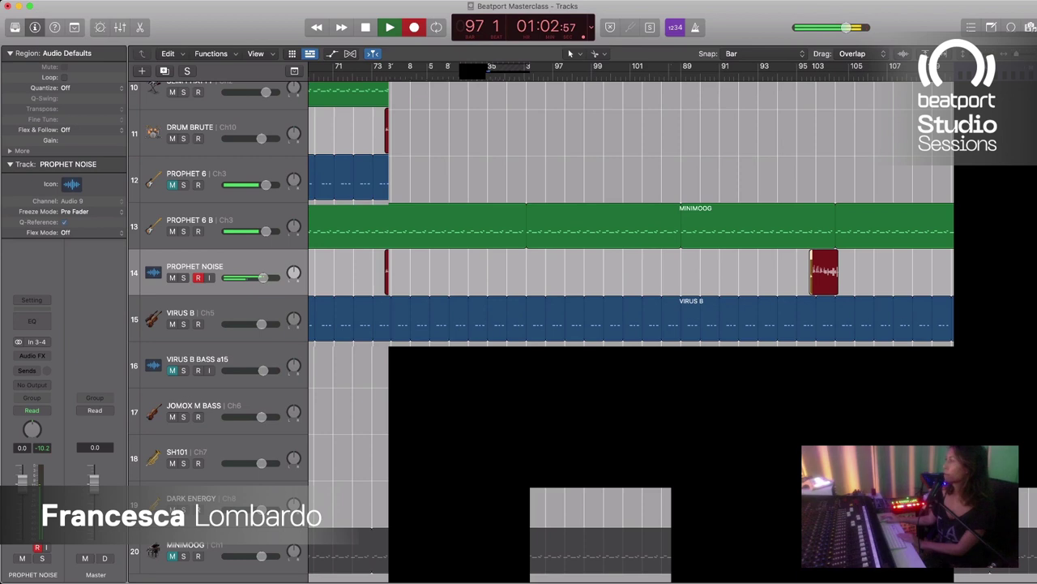
{"action": "key", "text": "space"}
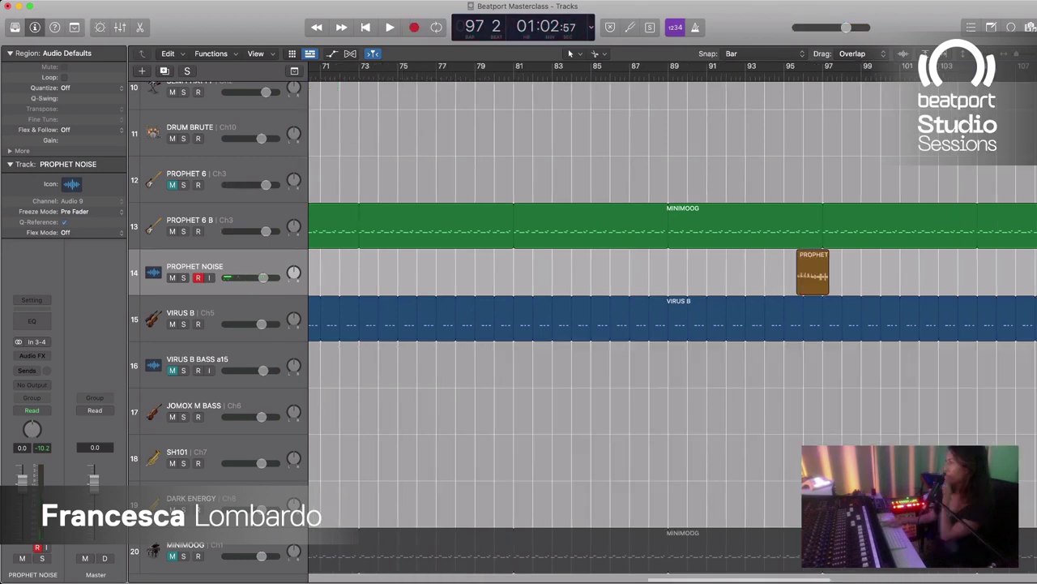
{"action": "left_click", "coordinate": [813, 272]}
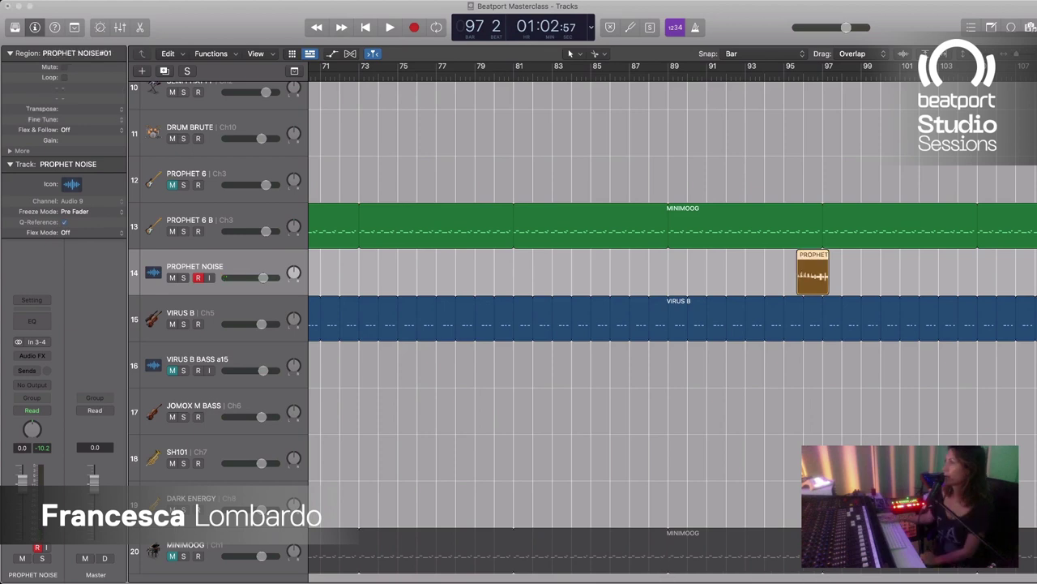
{"action": "key", "text": "Delete"}
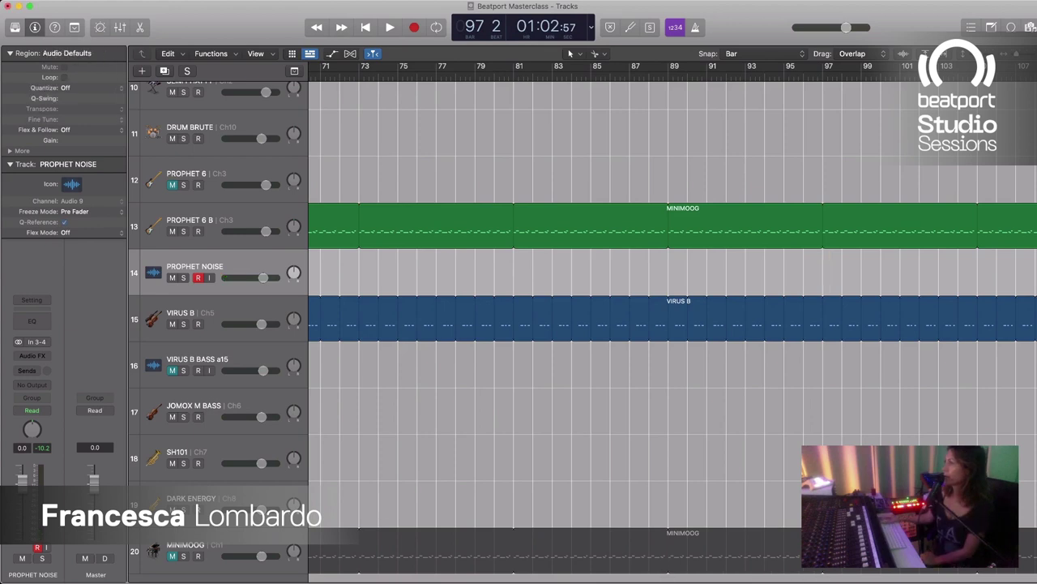
Step: Record the Prophet onto the PROPHET NOISE track from bar 1 to about bar 71
{"action": "key", "text": "Return"}
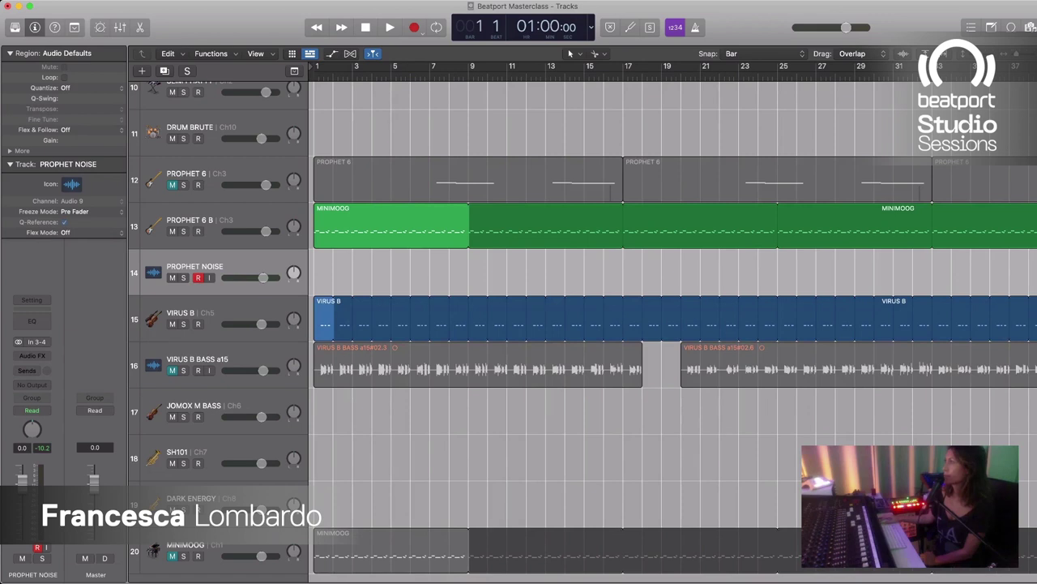
{"action": "key", "text": "r"}
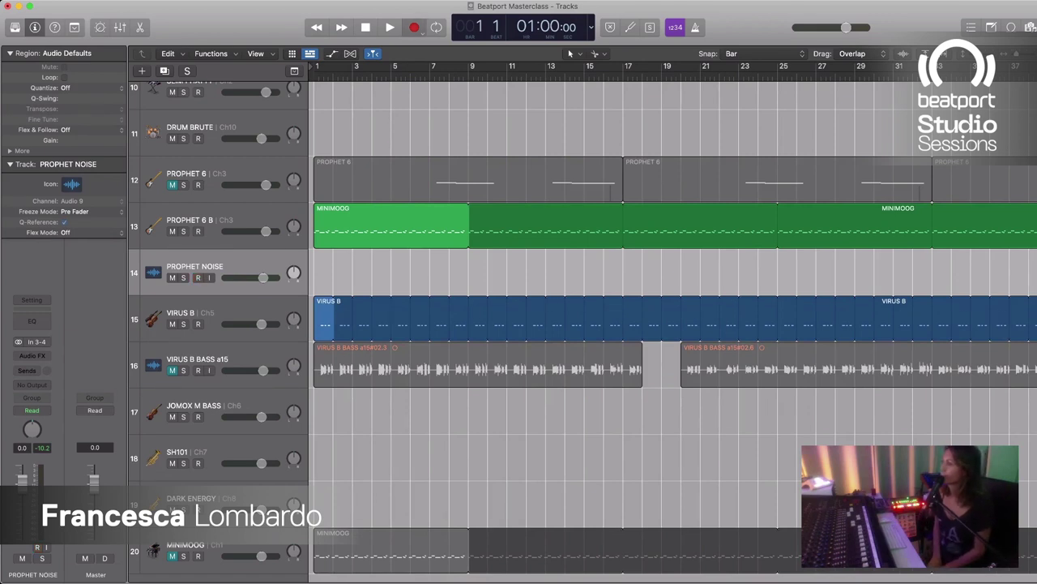
{"action": "key", "text": "r"}
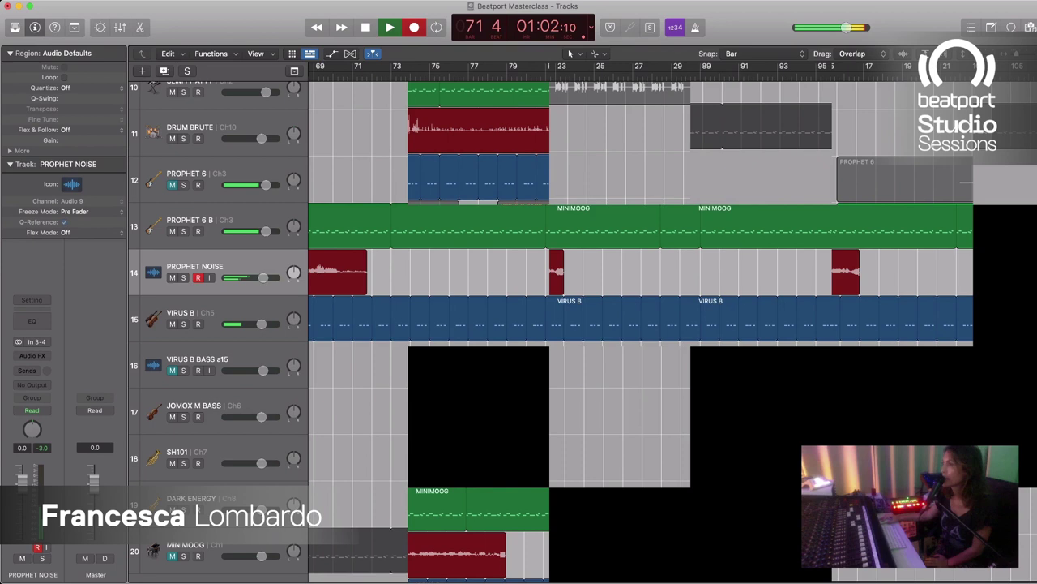
{"action": "key", "text": "space"}
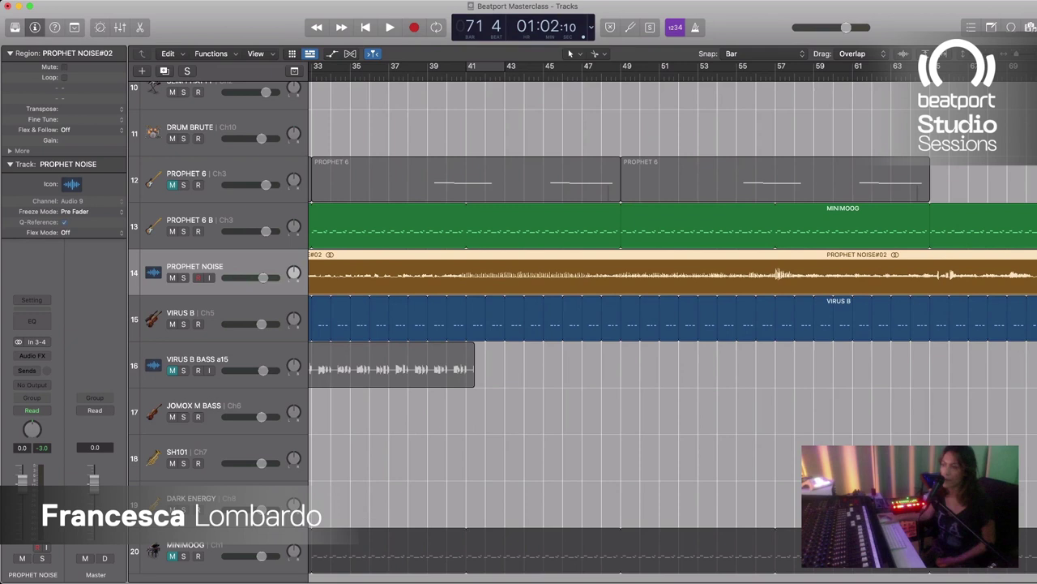
Step: Set Snap to Smart and adjust the start of the PROPHET NOISE recording at bar 1
{"action": "scroll", "coordinate": [673, 324], "scroll_direction": "left", "scroll_amount": 8}
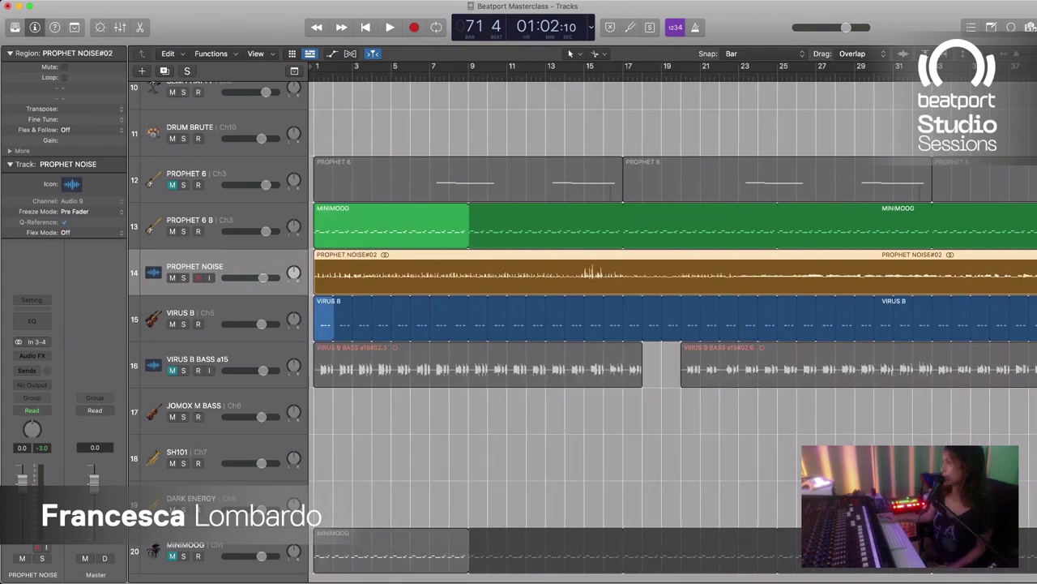
{"action": "key", "text": "super+Right"}
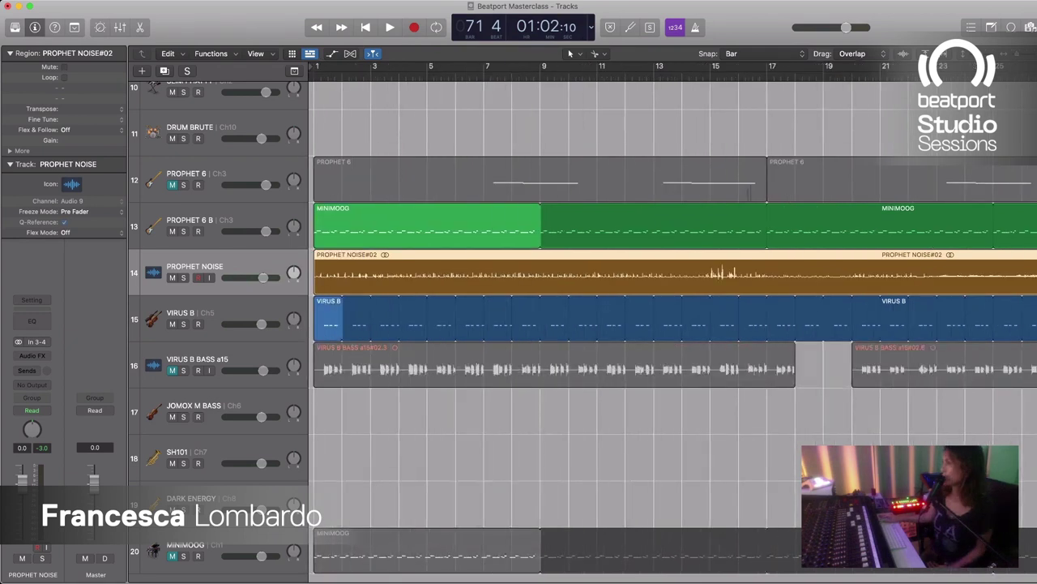
{"action": "key", "text": "super+Right"}
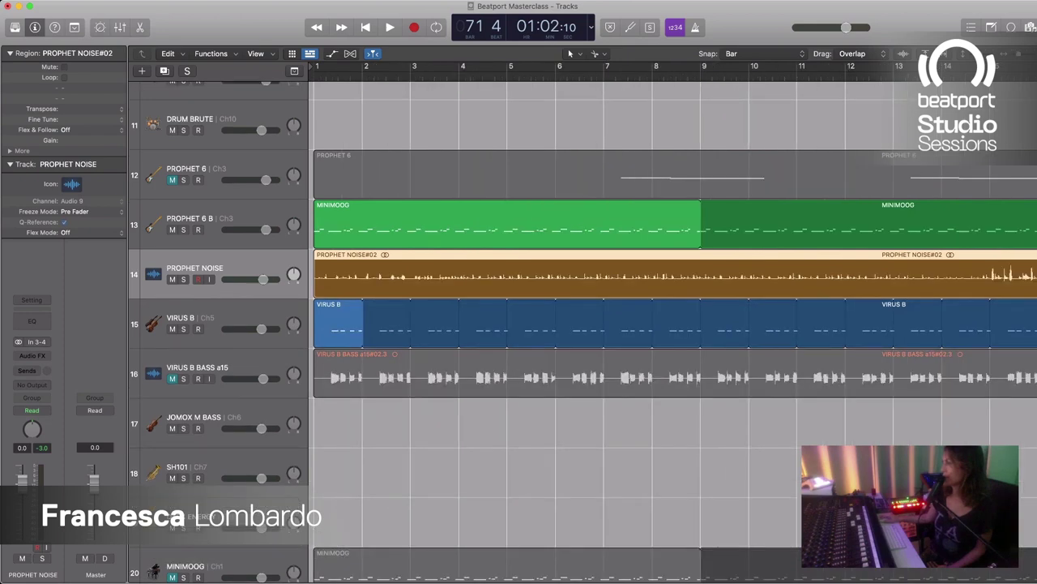
{"action": "key", "text": "super+Down"}
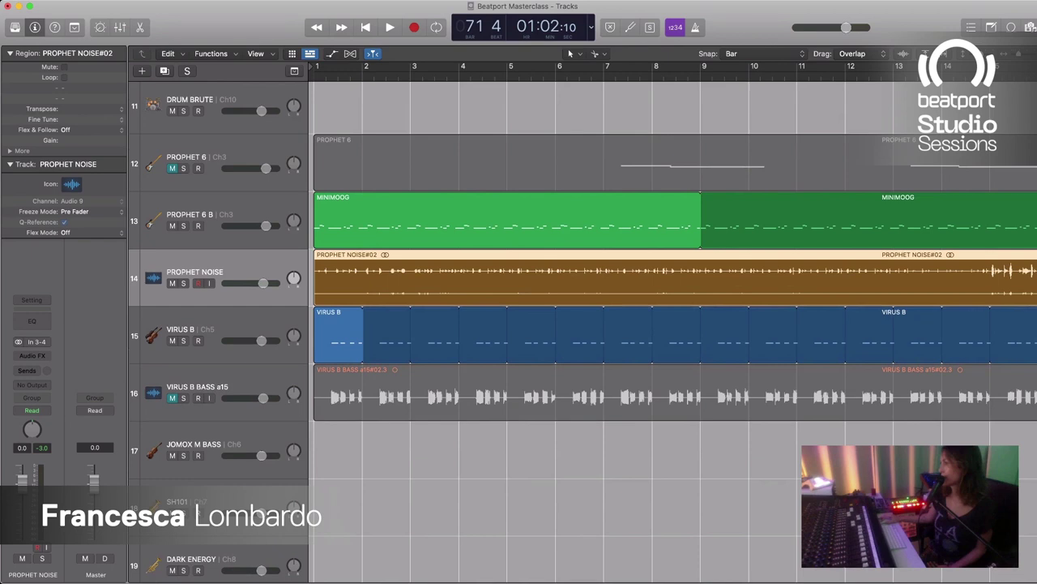
{"action": "key", "text": "super+Right"}
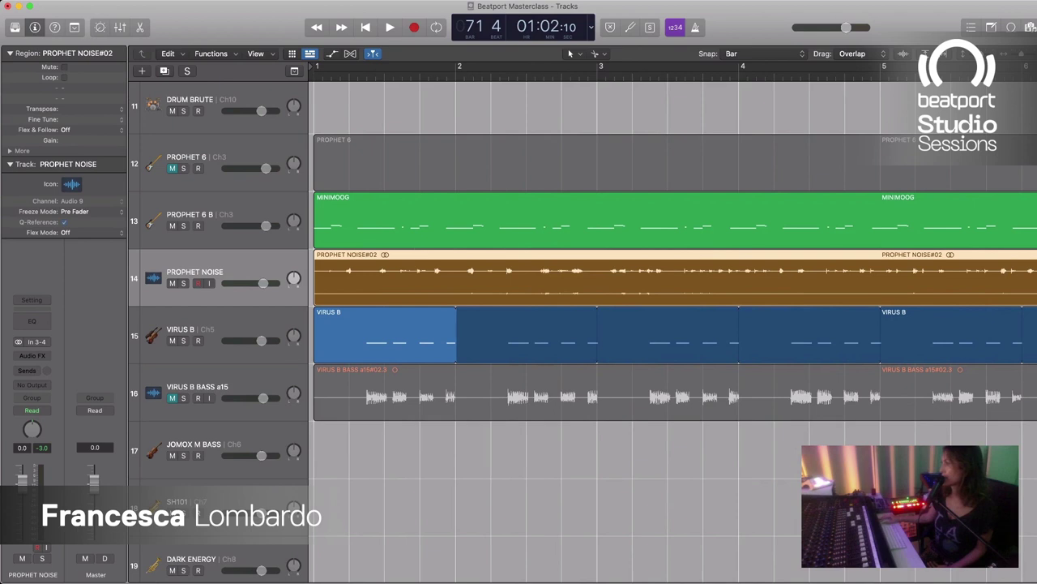
{"action": "key", "text": "super+g"}
{"action": "key", "text": "BackSpace"}
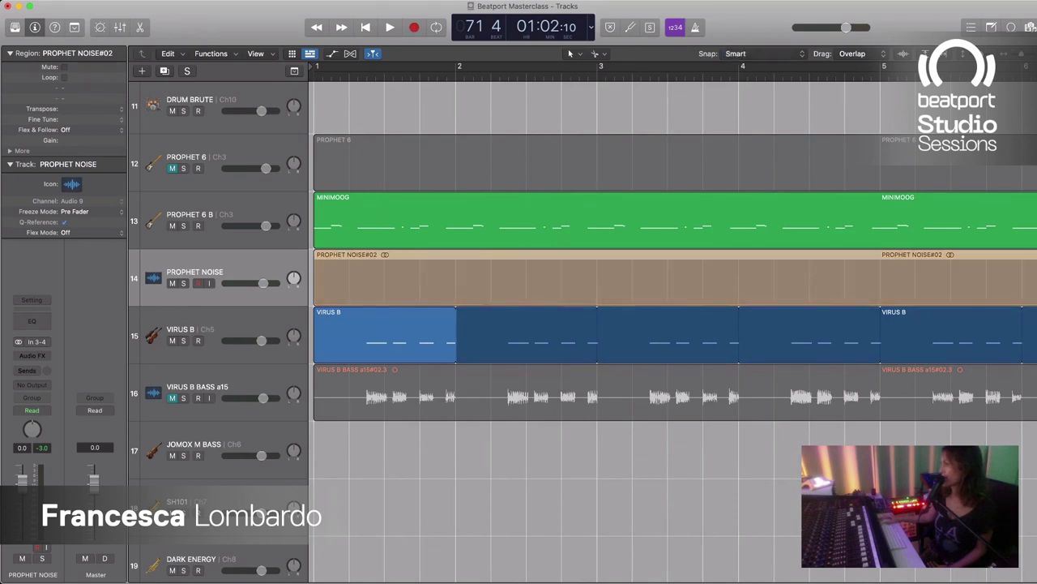
{"action": "left_click_drag", "start_coordinate": [314, 277], "coordinate": [328, 277]}
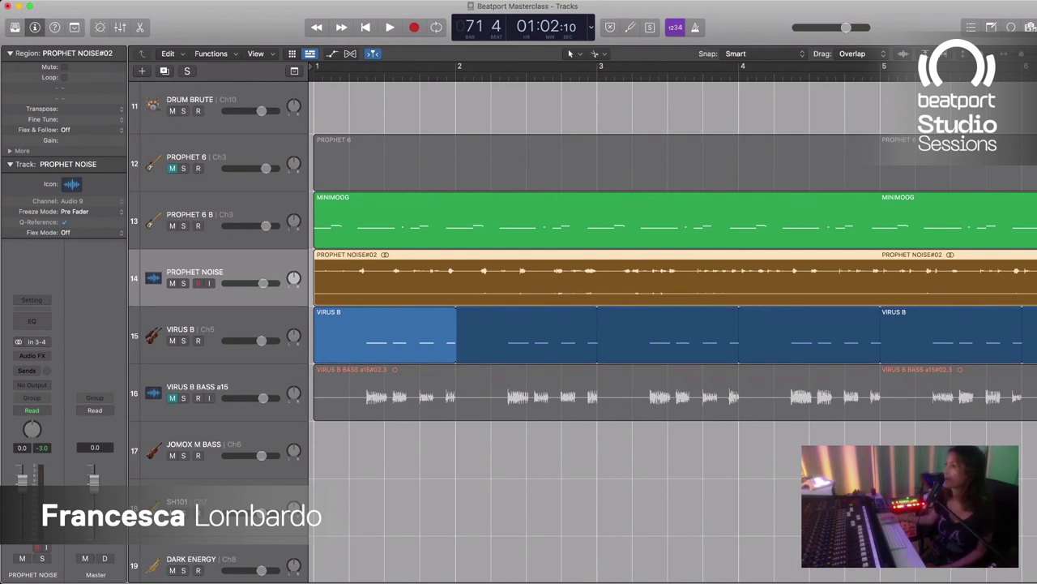
Step: Mute the PROPHET 6 B track and play the recorded PROPHET NOISE take with the arrangement from bar 1
{"action": "left_click", "coordinate": [172, 225]}
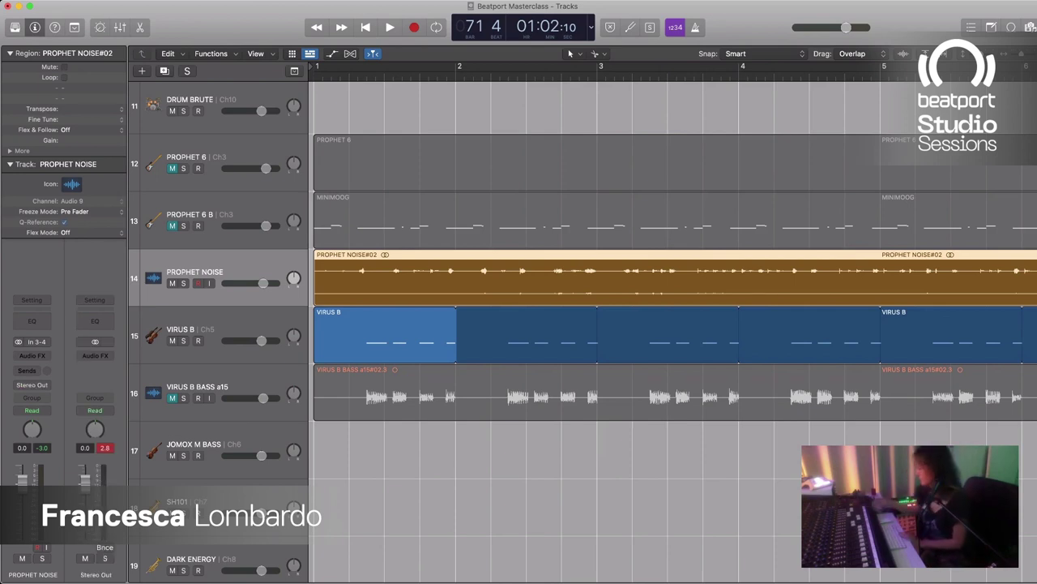
{"action": "key", "text": "space"}
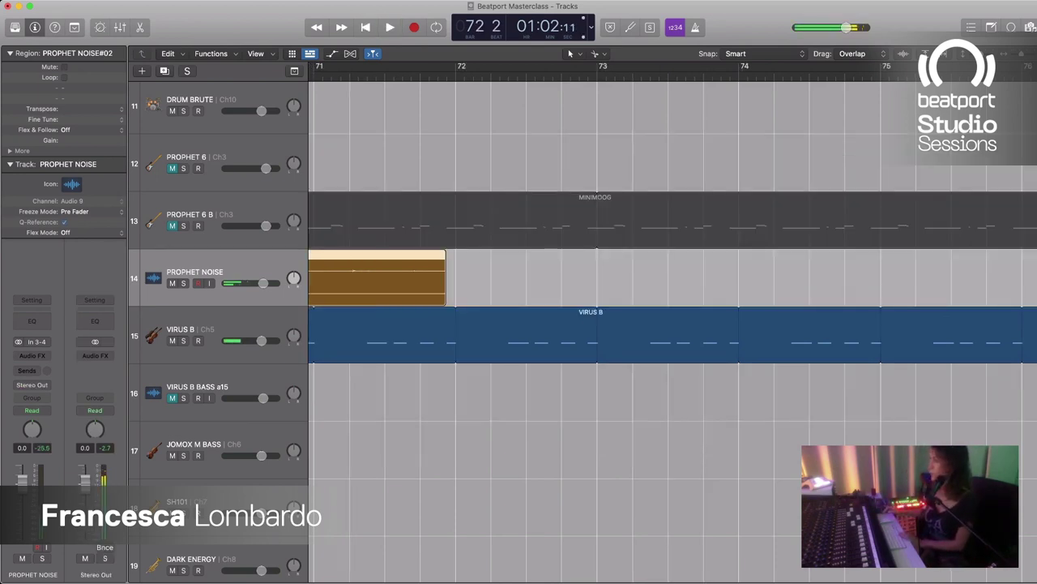
{"action": "key", "text": "Return"}
{"action": "key", "text": "space"}
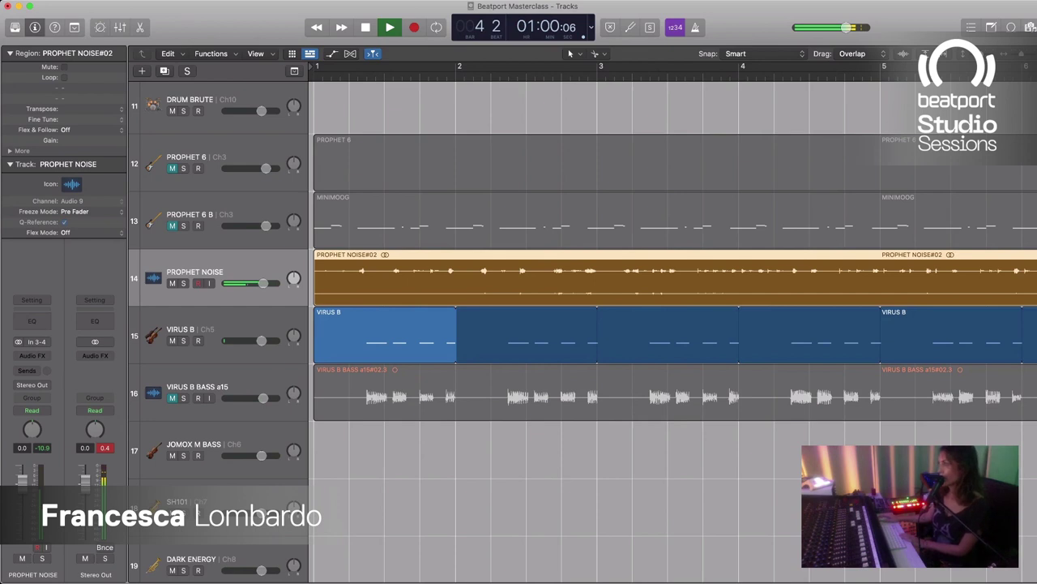
Step: Stop playback, split the PROPHET NOISE region at the transient just after 5 2 2, and delete the part before it
{"action": "key", "text": "space"}
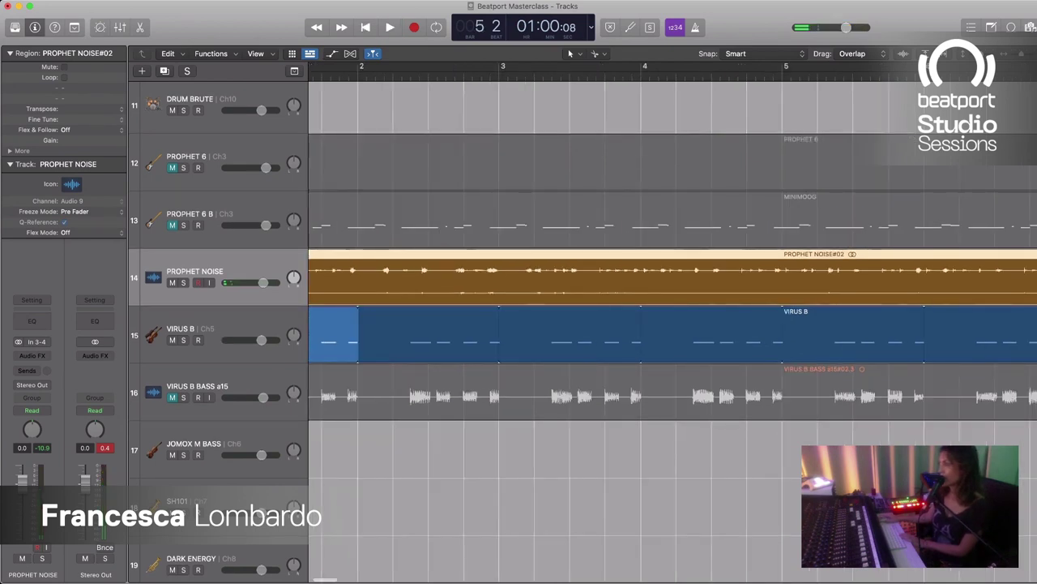
{"action": "scroll", "coordinate": [672, 333], "scroll_direction": "right", "scroll_amount": 3}
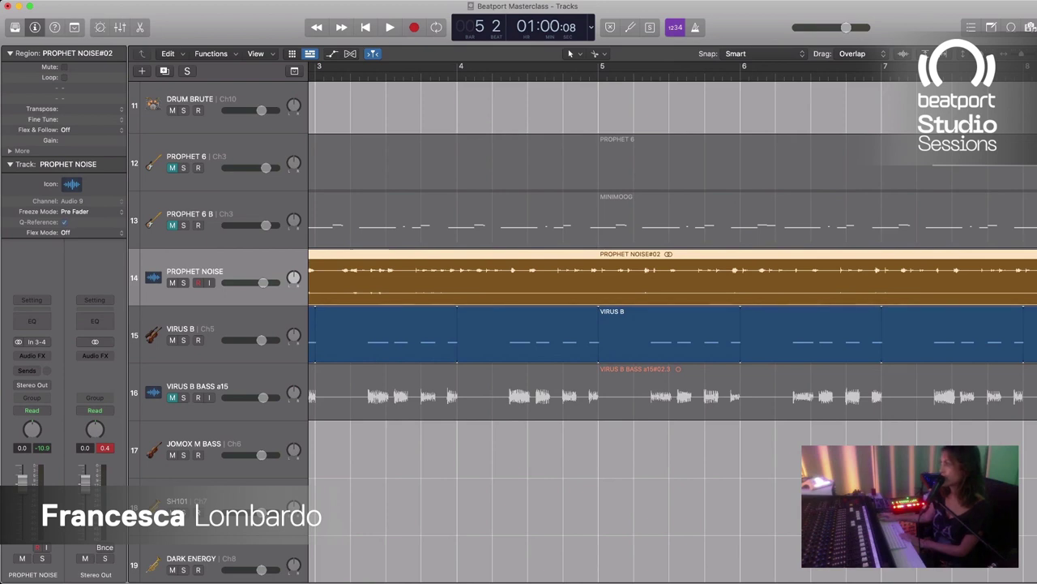
{"action": "key", "text": "super+Down"}
{"action": "key", "text": "super+Down"}
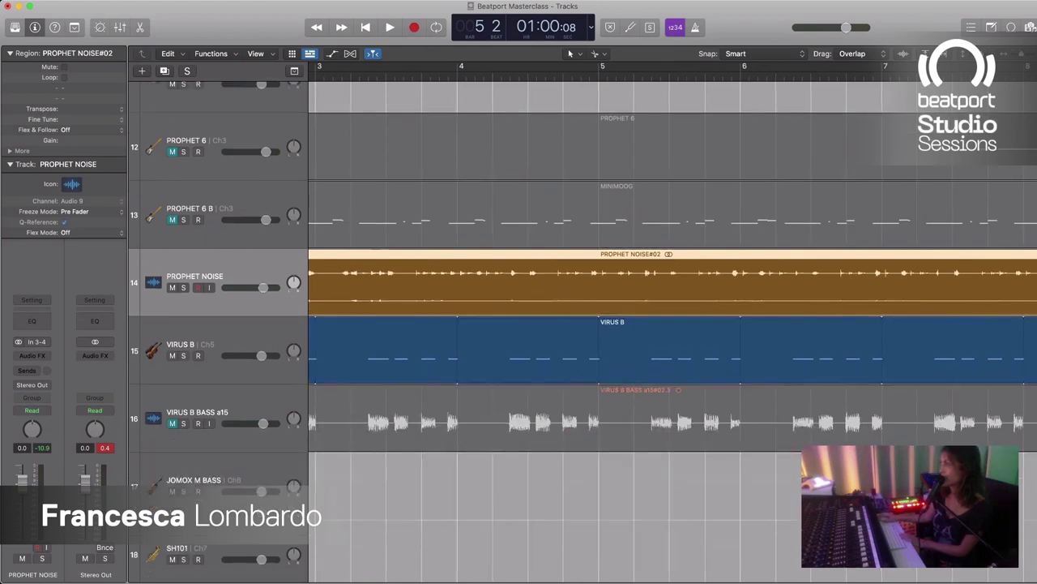
{"action": "key", "text": "super+Down"}
{"action": "key", "text": "super+Right"}
{"action": "key", "text": "super+Right"}
{"action": "key", "text": "super+Right"}
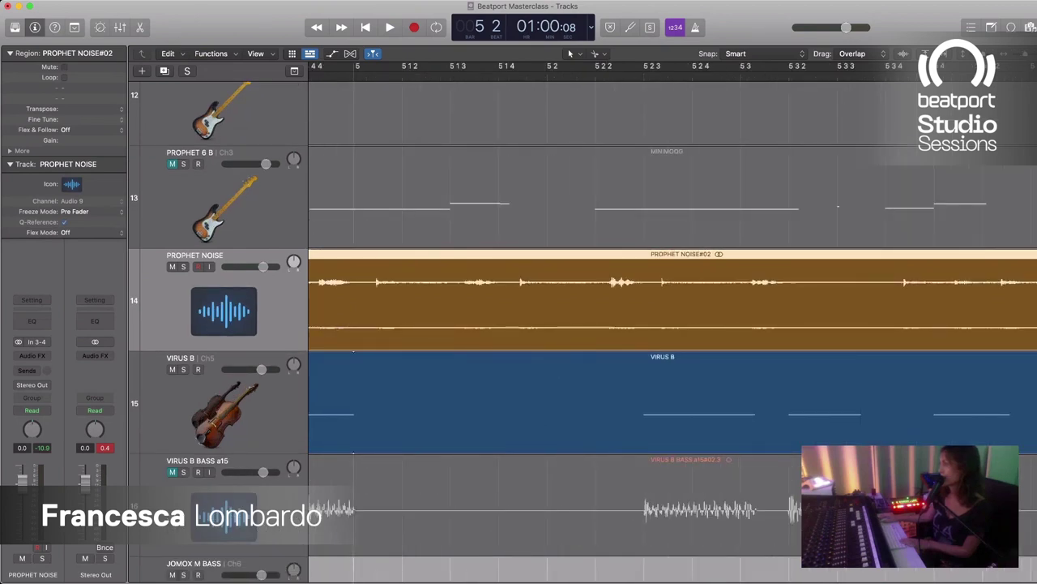
{"action": "key", "text": "shift+d"}
{"action": "key", "text": "Return"}
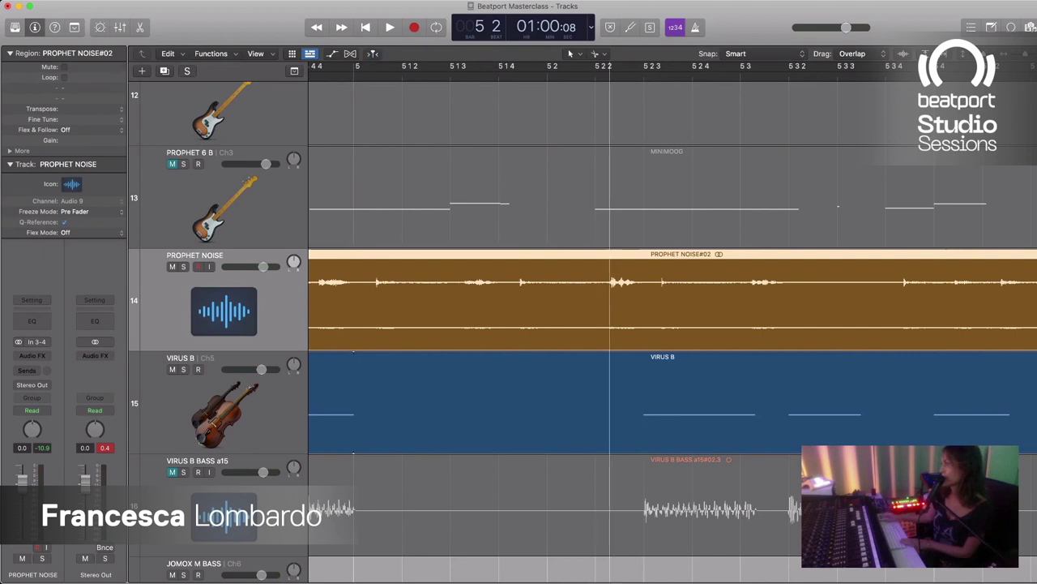
{"action": "key", "text": "super+t"}
{"action": "key", "text": "BackSpace"}
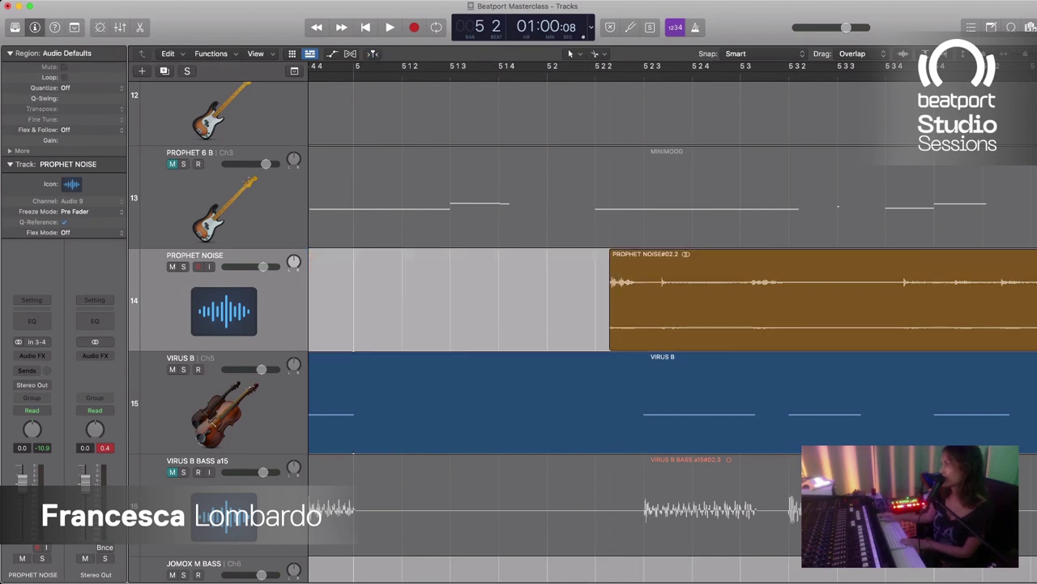
Step: Move the trimmed PROPHET NOISE region slightly earlier to align with the PROPHET 6 B note at 5 2 2, and extend its start back to bar 1
{"action": "mouse_move", "coordinate": [681, 299]}
{"action": "left_mouse_down"}
{"action": "mouse_move", "coordinate": [657, 299]}
{"action": "mouse_move", "coordinate": [668, 300]}
{"action": "left_mouse_up"}
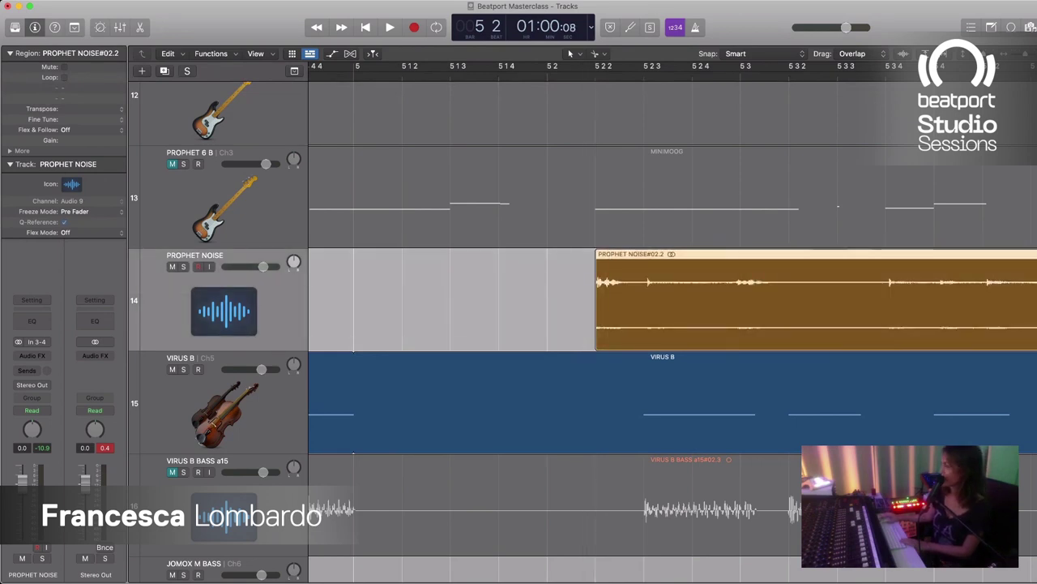
{"action": "scroll", "coordinate": [653, 300], "scroll_direction": "down", "scroll_amount": 3}
{"action": "left_click_drag", "start_coordinate": [634, 341], "coordinate": [634, 340]}
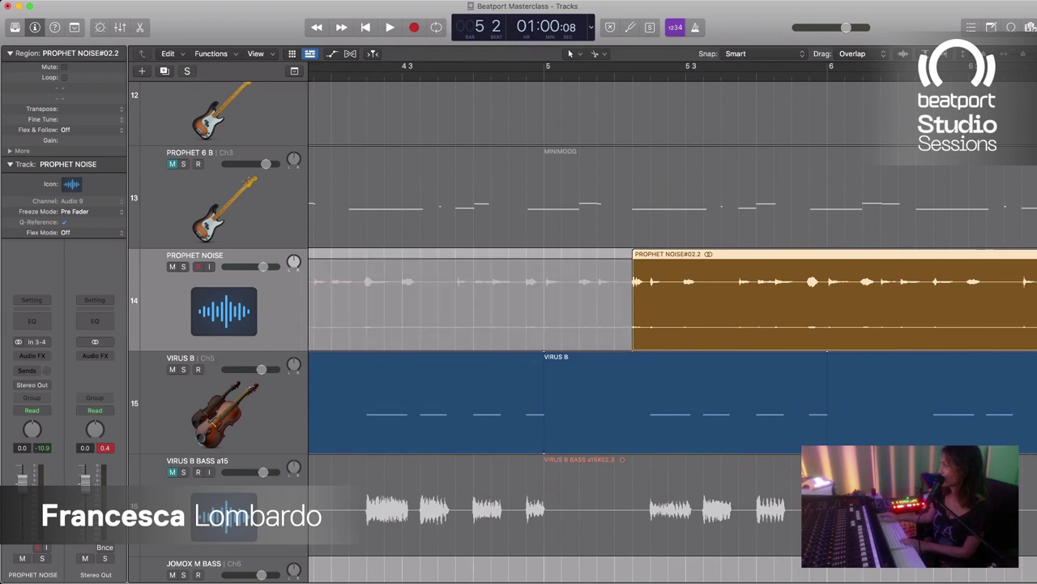
{"action": "left_click_drag", "start_coordinate": [309, 300], "coordinate": [332, 299]}
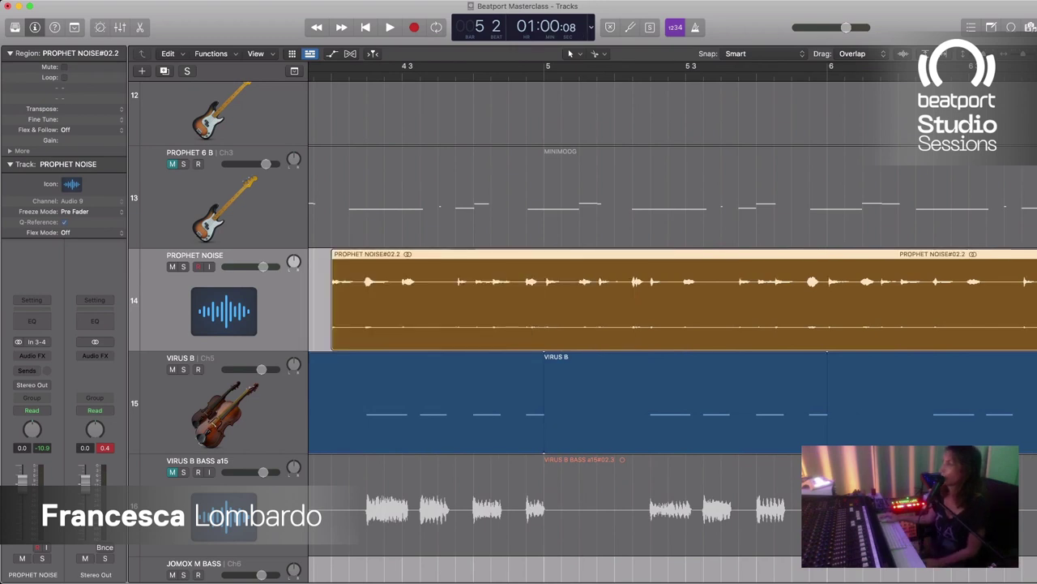
{"action": "key", "text": "super+Left"}
{"action": "key", "text": "super+Left"}
{"action": "key", "text": "super+Left"}
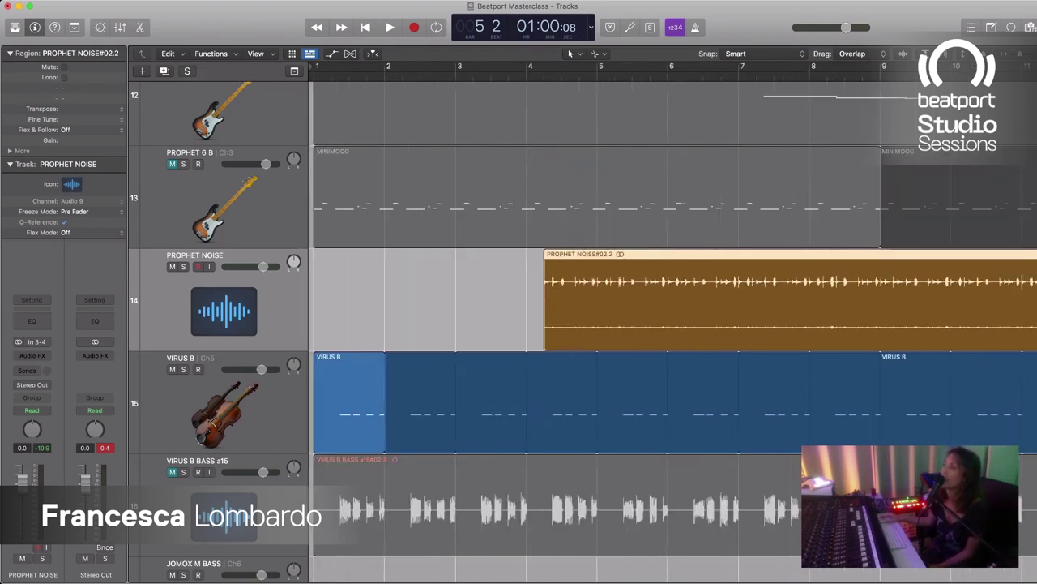
{"action": "scroll", "coordinate": [673, 324], "scroll_direction": "right", "scroll_amount": 1}
{"action": "scroll", "coordinate": [673, 324], "scroll_direction": "up", "scroll_amount": 1}
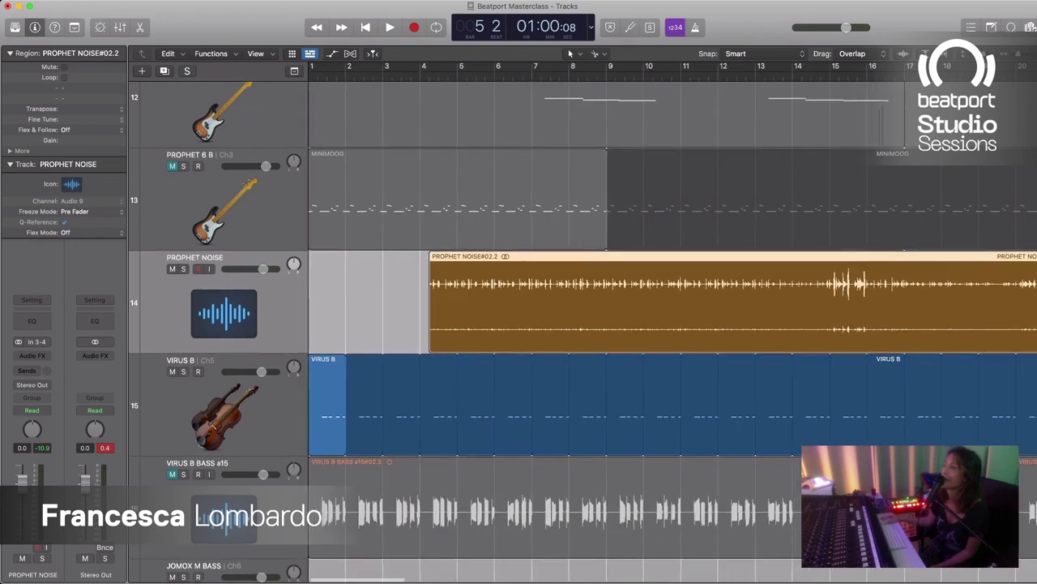
{"action": "left_click_drag", "start_coordinate": [429, 340], "coordinate": [315, 340]}
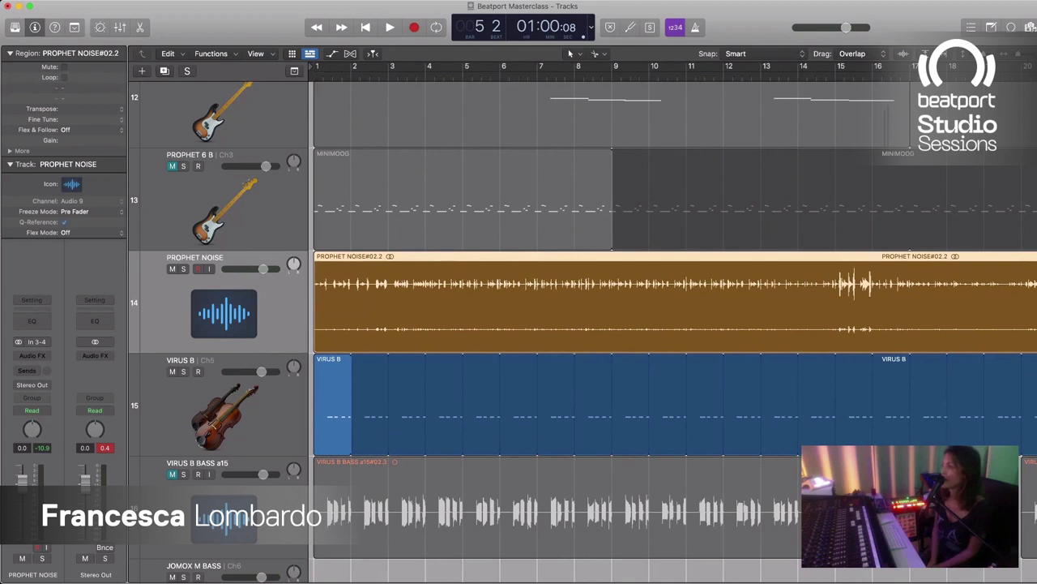
Step: Play the arrangement from bar 1 to about bar 6 to check the realigned PROPHET NOISE region
{"action": "key", "text": "Return"}
{"action": "key", "text": "space"}
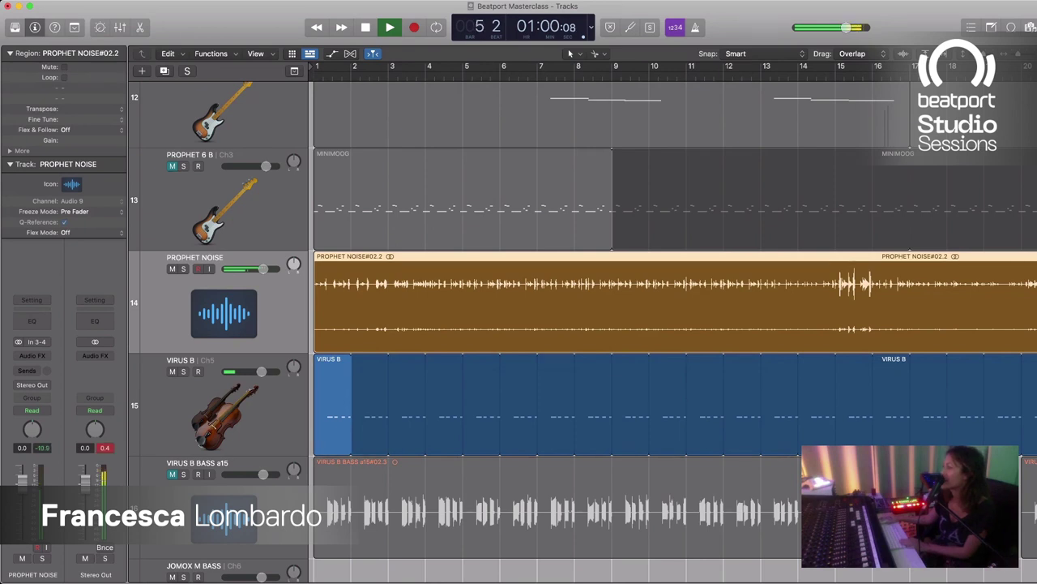
{"action": "key", "text": "space"}
Step: Split the PROPHET NOISE region just after bar 3 and delete the part before the cut
{"action": "key", "text": "super+Right"}
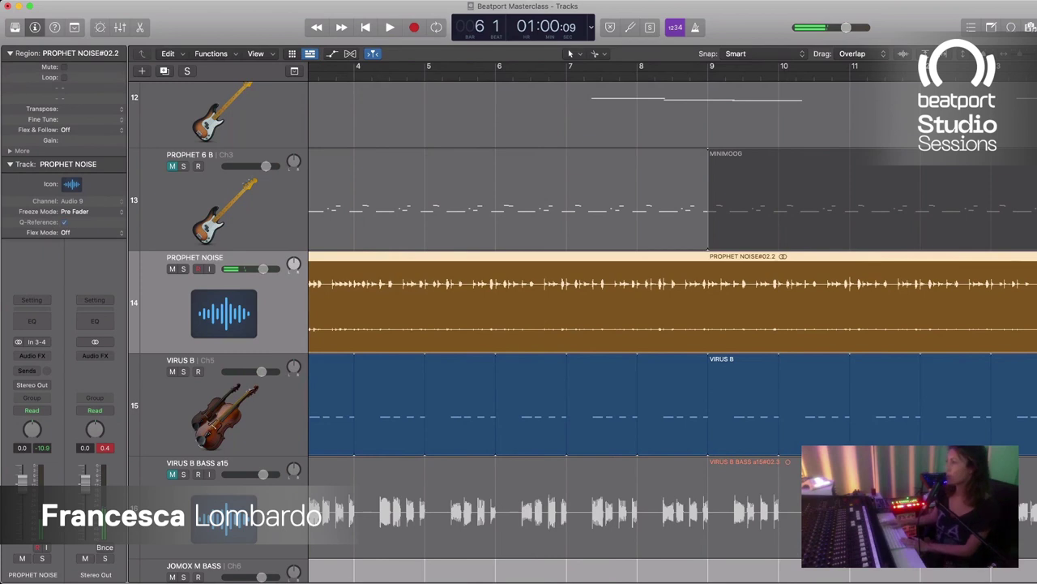
{"action": "key", "text": "super+Right"}
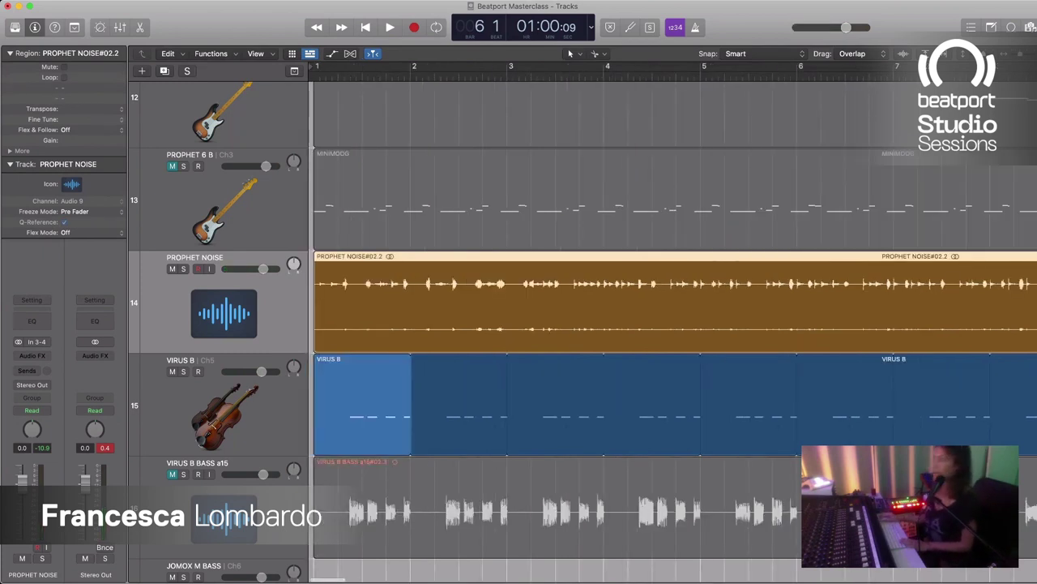
{"action": "left_click", "coordinate": [519, 304]}
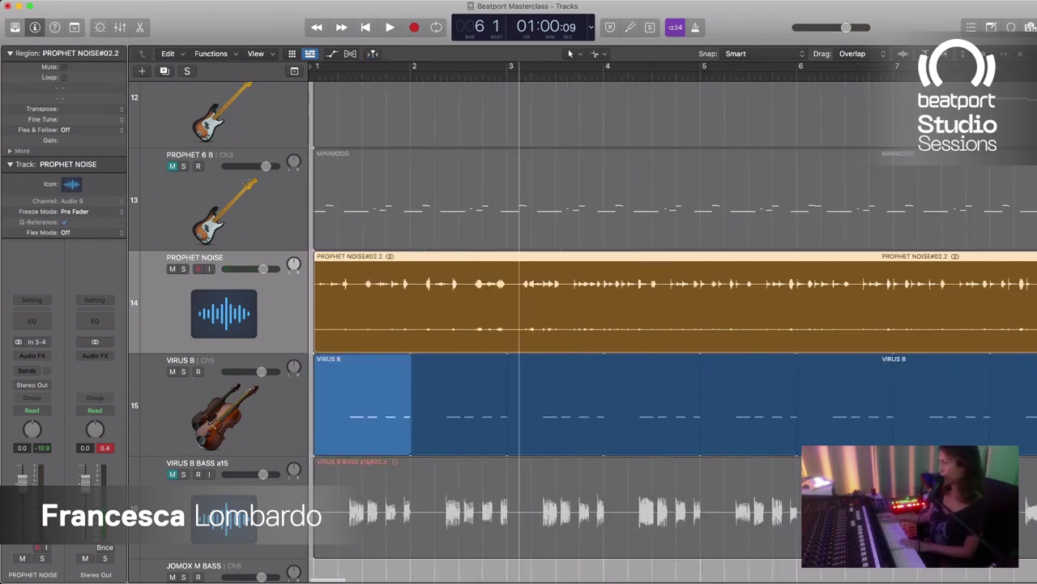
{"action": "key", "text": "BackSpace"}
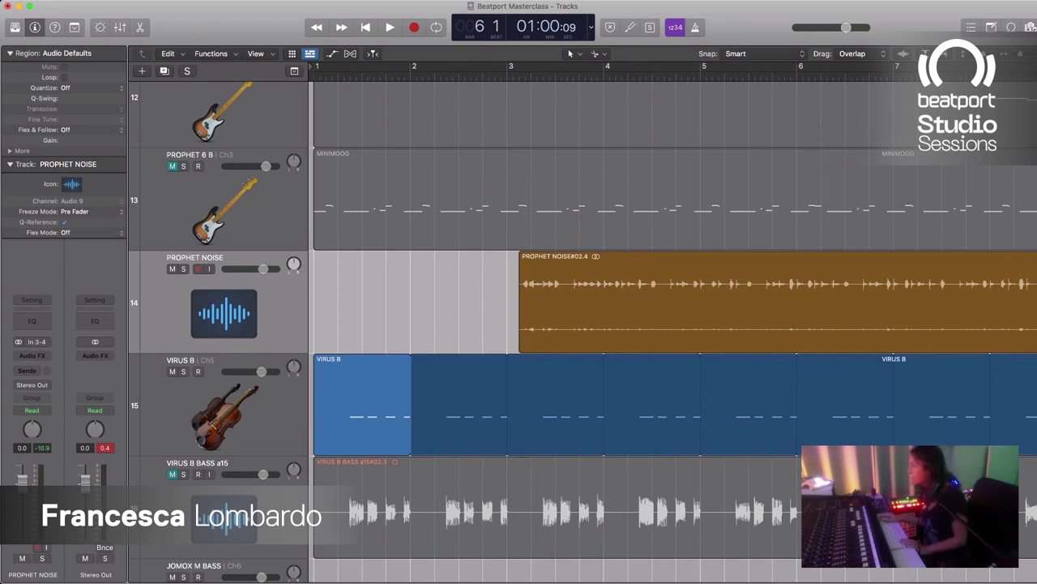
Step: Shift the remaining PROPHET NOISE region slightly earlier so its transient lines up with the 5 3 4 grid line
{"action": "key", "text": "super+Right"}
{"action": "key", "text": "super+Right"}
{"action": "key", "text": "super+Right"}
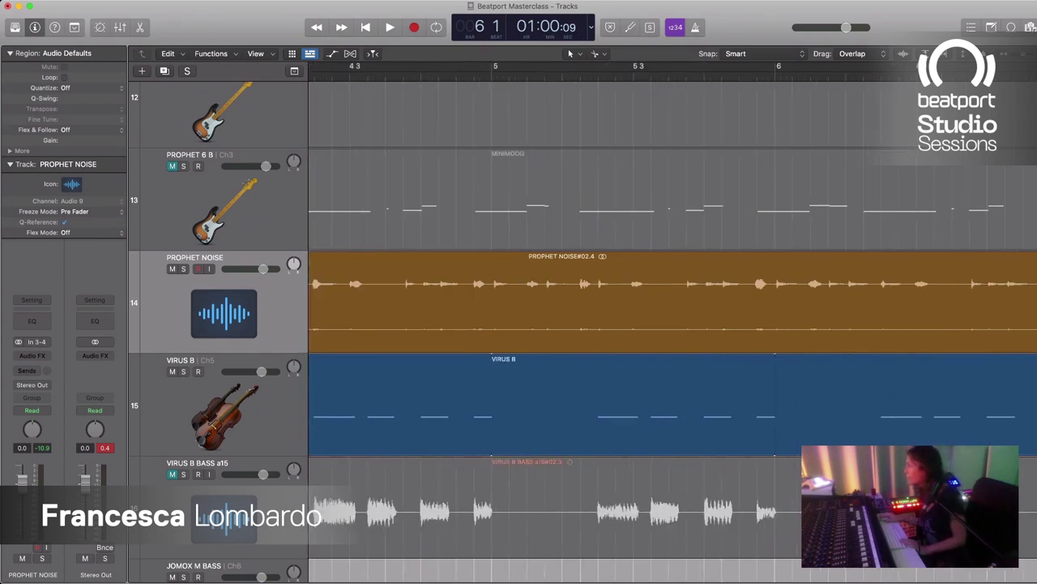
{"action": "key", "text": "super+Right"}
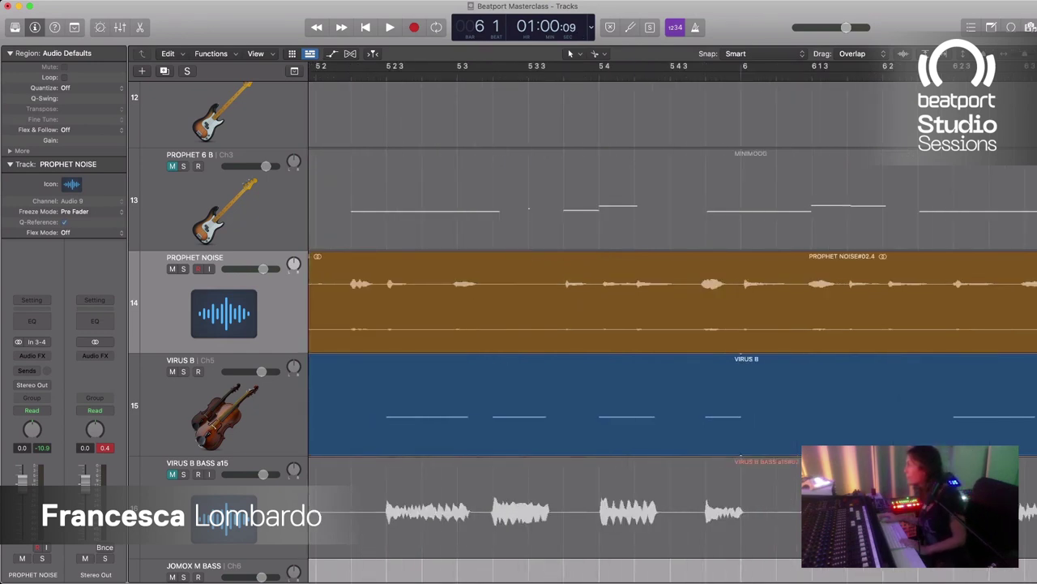
{"action": "key", "text": "super+Right"}
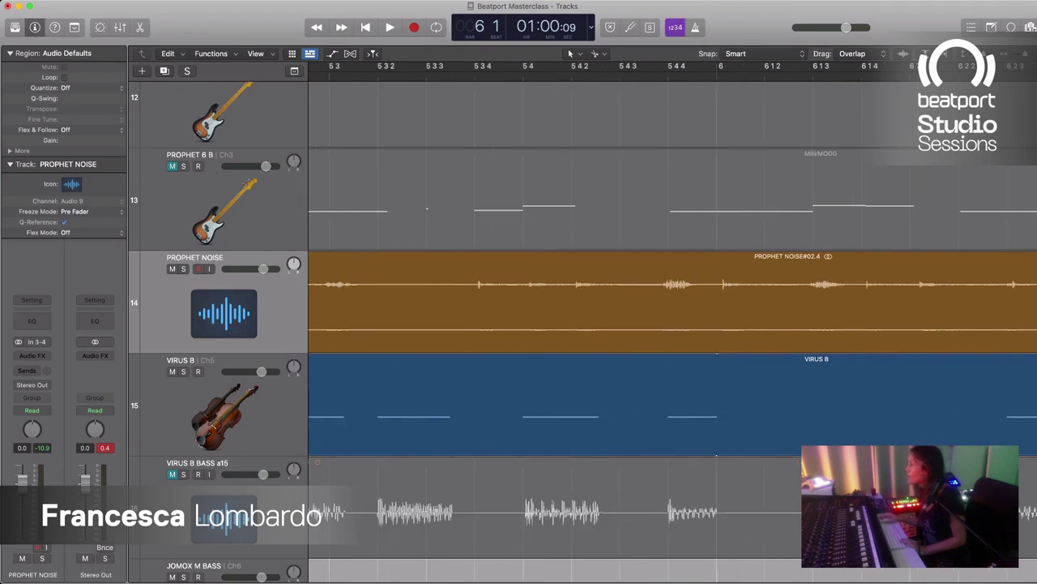
{"action": "key", "text": "super+Right"}
{"action": "scroll", "coordinate": [673, 324], "scroll_direction": "left", "scroll_amount": 5}
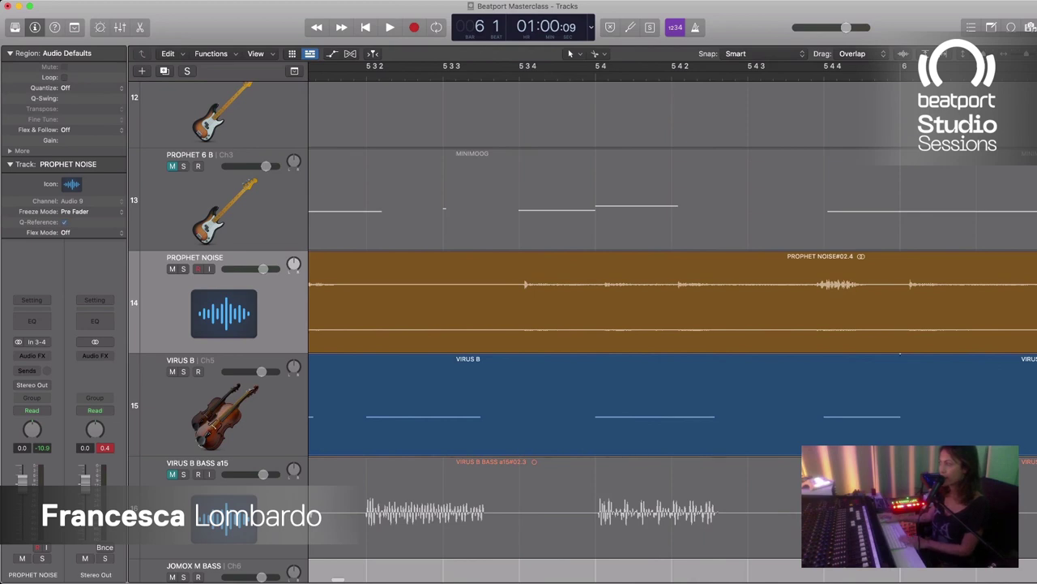
{"action": "left_click_drag", "start_coordinate": [673, 308], "coordinate": [668, 308]}
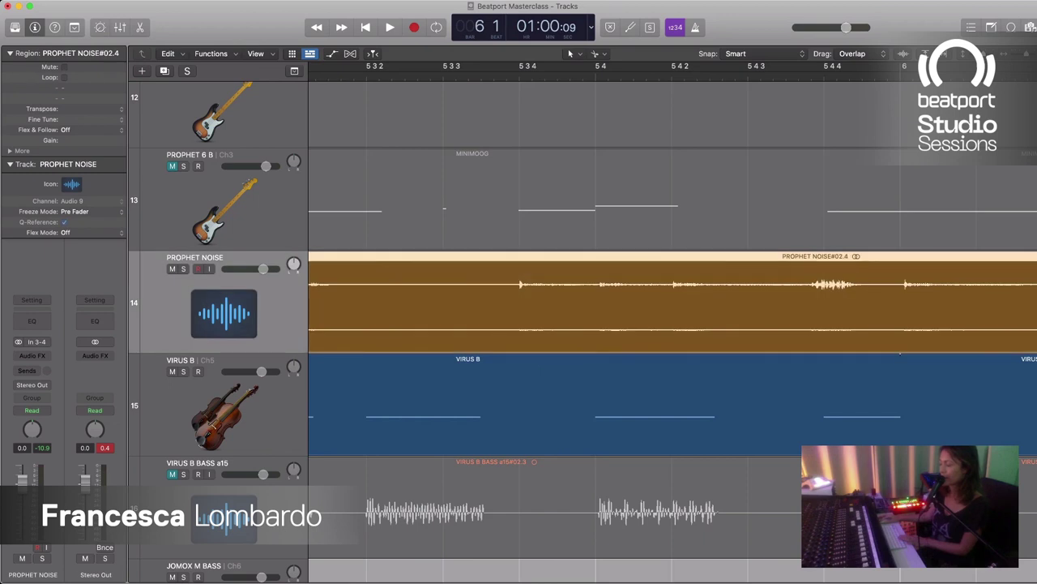
Step: Play the arrangement from bar 6 and again from bar 1 to check the PROPHET NOISE timing
{"action": "key", "text": "space"}
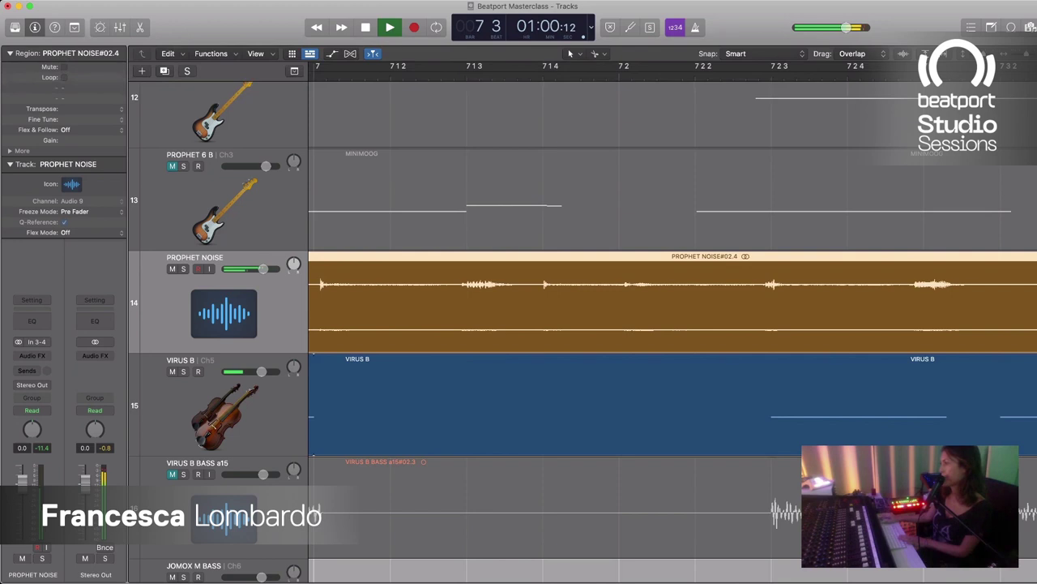
{"action": "key", "text": "space"}
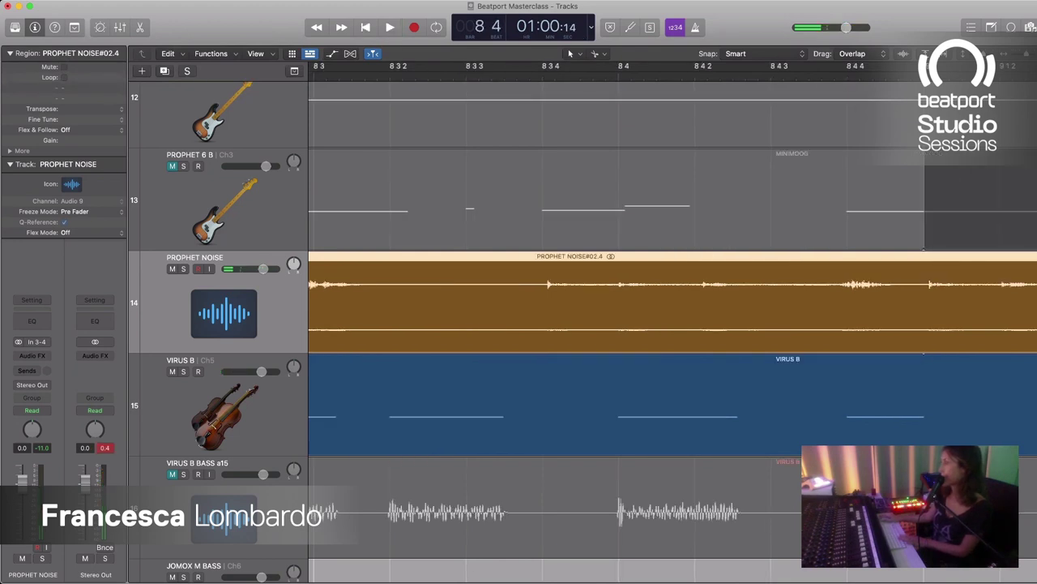
{"action": "key", "text": "Return"}
{"action": "key", "text": "space"}
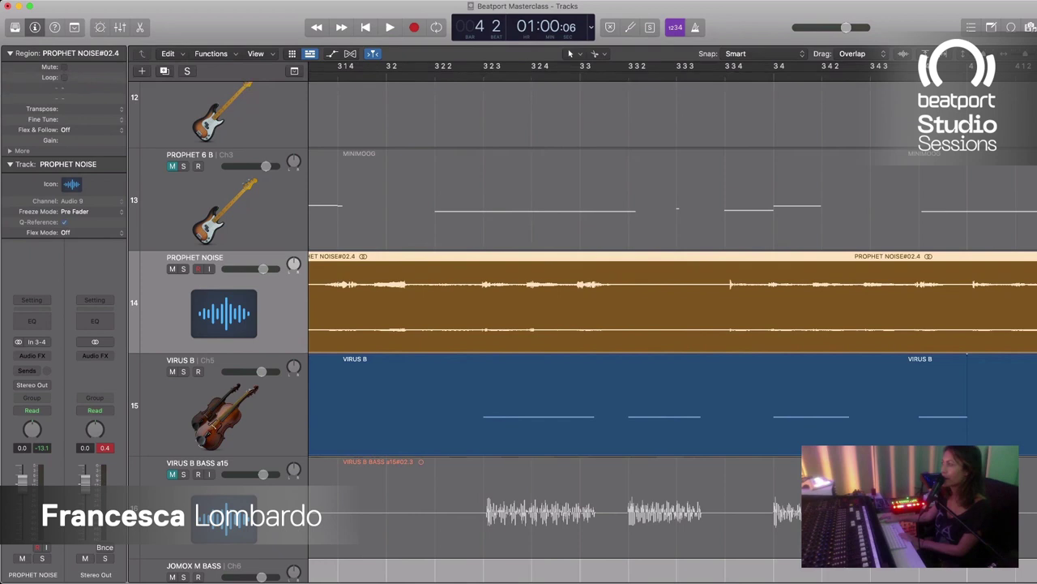
Step: Nudge the PROPHET NOISE region a little earlier around bars 3 and 4
{"action": "key", "text": "r"}
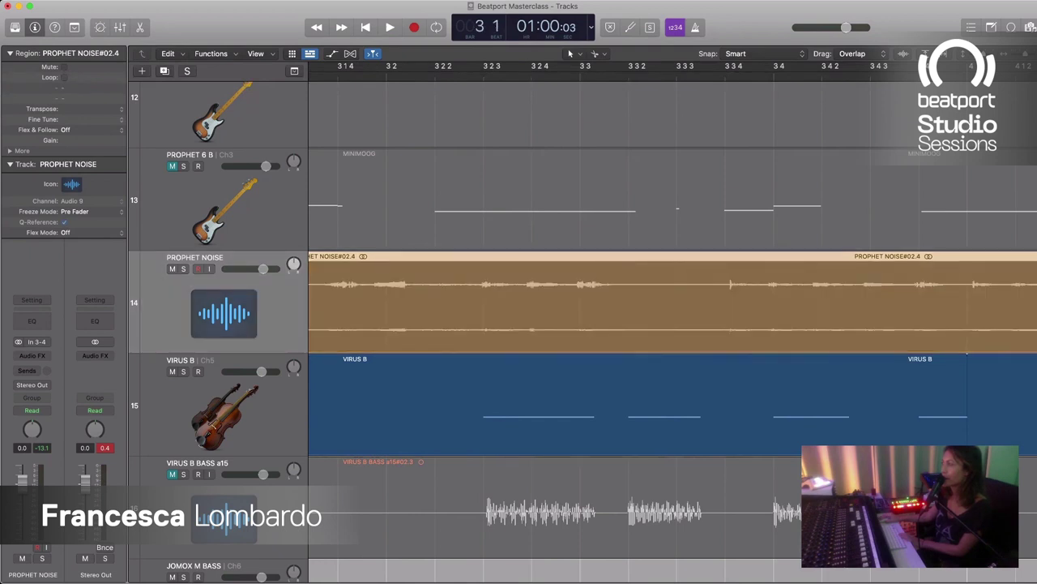
{"action": "key", "text": "alt+Left"}
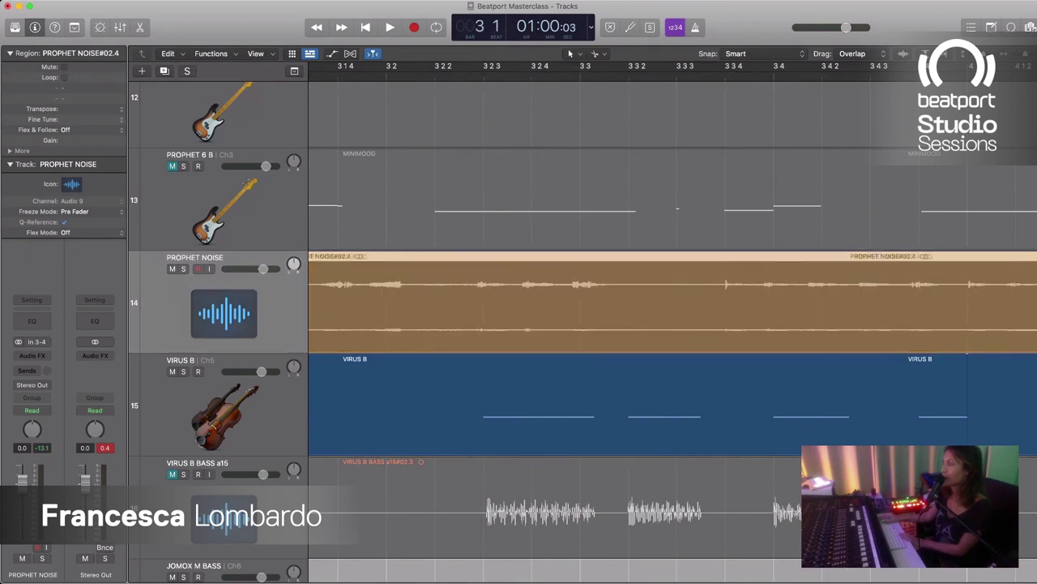
{"action": "key", "text": "super+z"}
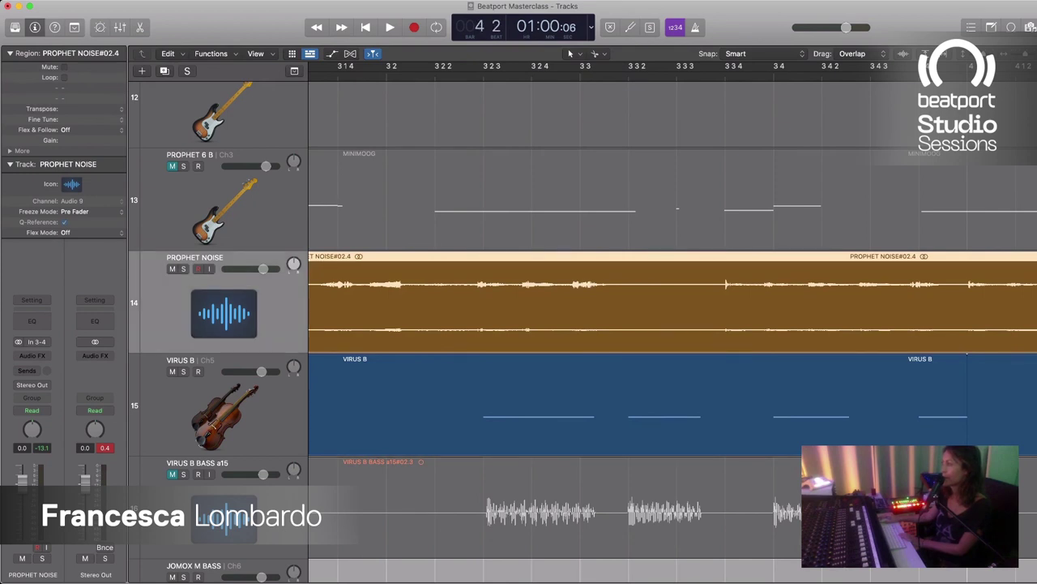
Step: Play the arrangement from bar 4 to about bar 12 and lower the PROPHET NOISE track volume to -3.1 dB
{"action": "key", "text": "space"}
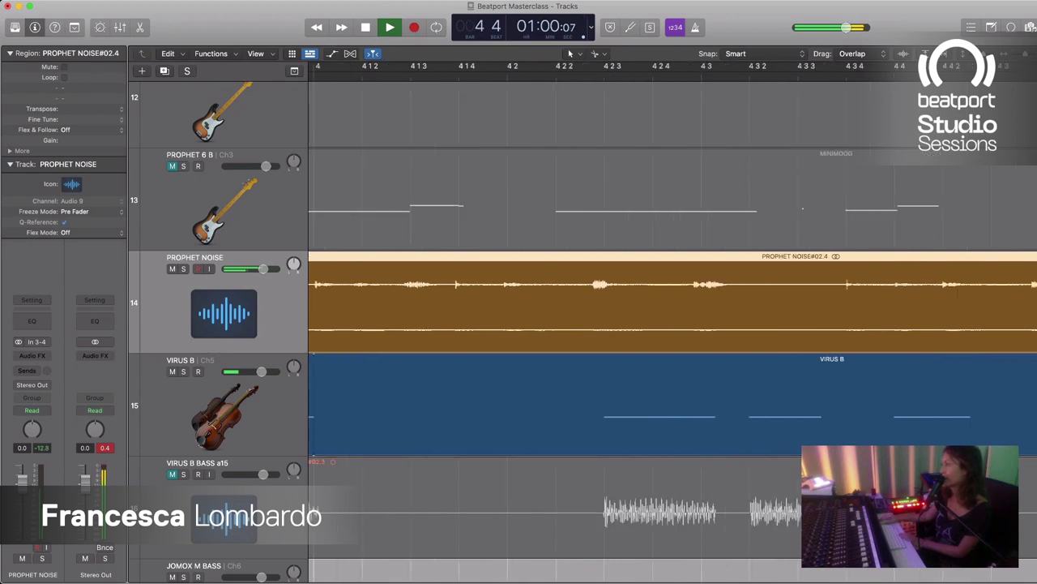
{"action": "key", "text": "space"}
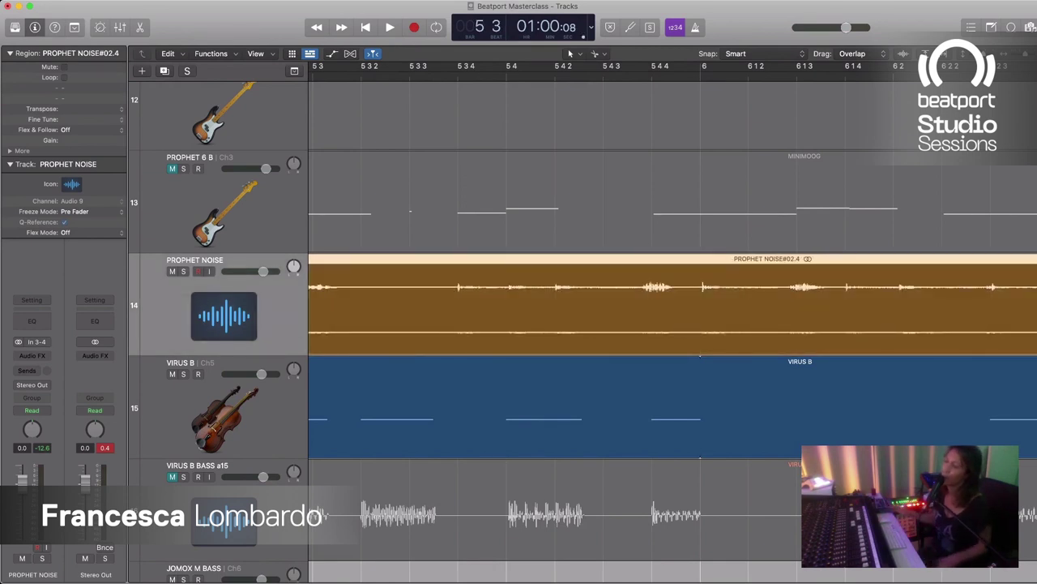
{"action": "key", "text": "space"}
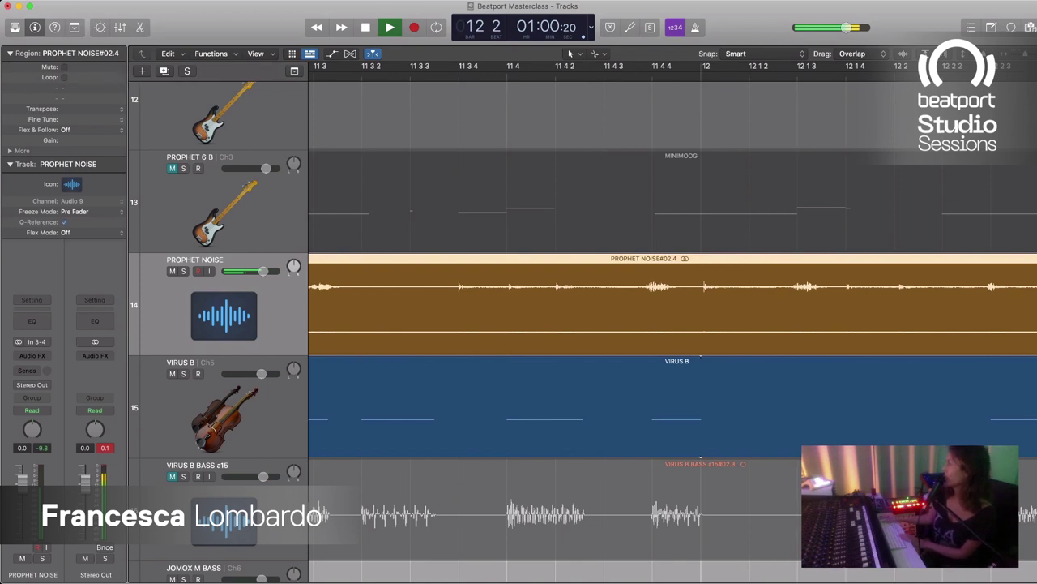
{"action": "key", "text": "space"}
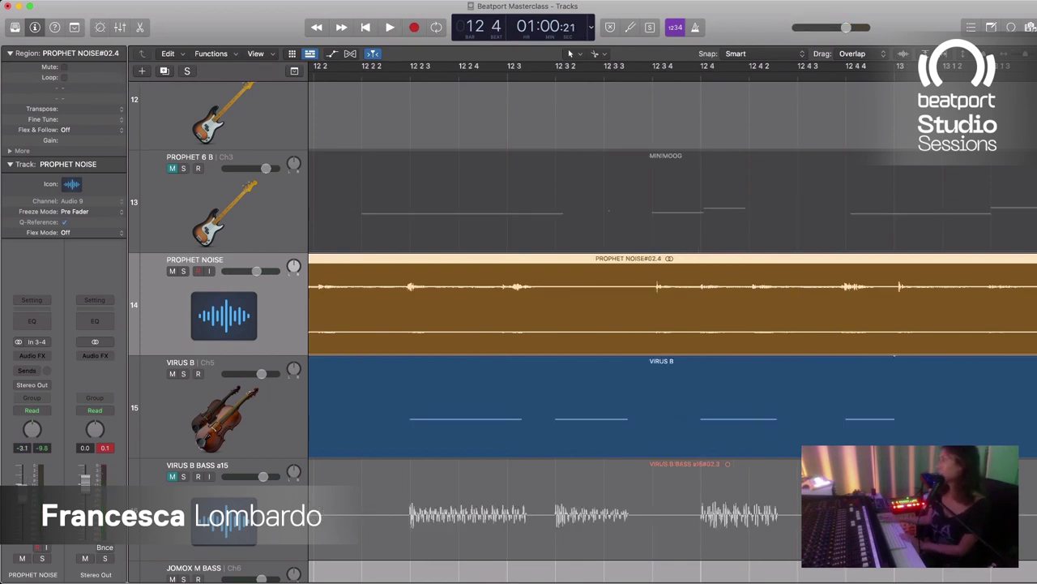
Step: Extend the start of the PROPHET NOISE region back to bar 1 and play the arrangement from the beginning
{"action": "key", "text": "super+Left"}
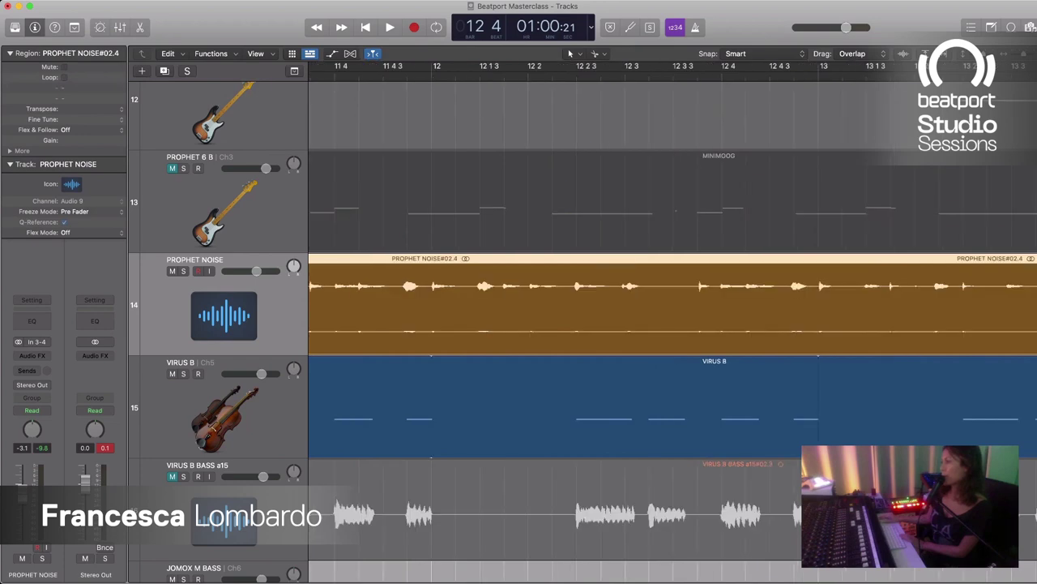
{"action": "key", "text": "super+Left"}
{"action": "key", "text": "super+Left"}
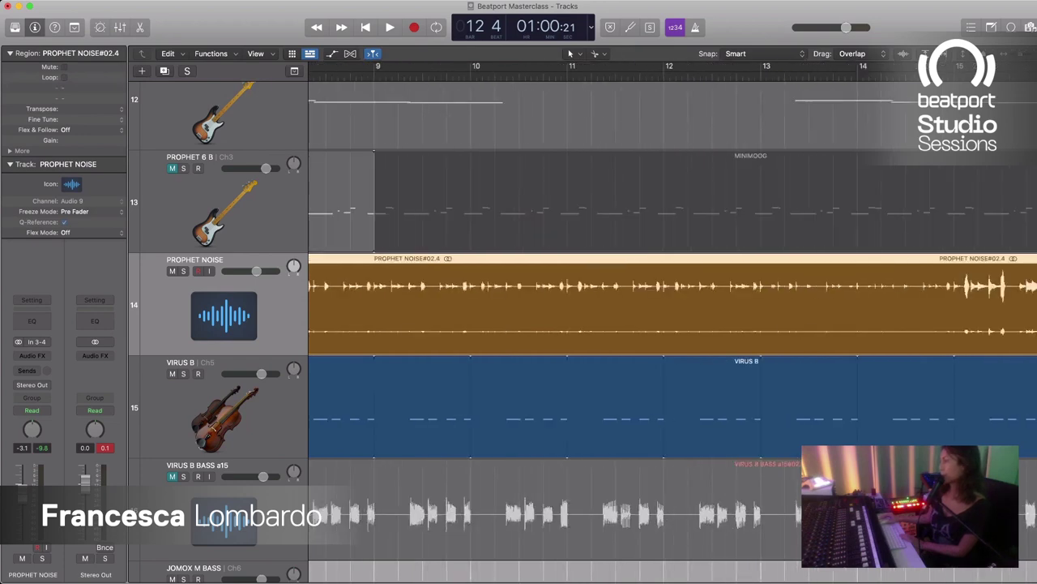
{"action": "key", "text": "super+Left"}
{"action": "key", "text": "super+Left"}
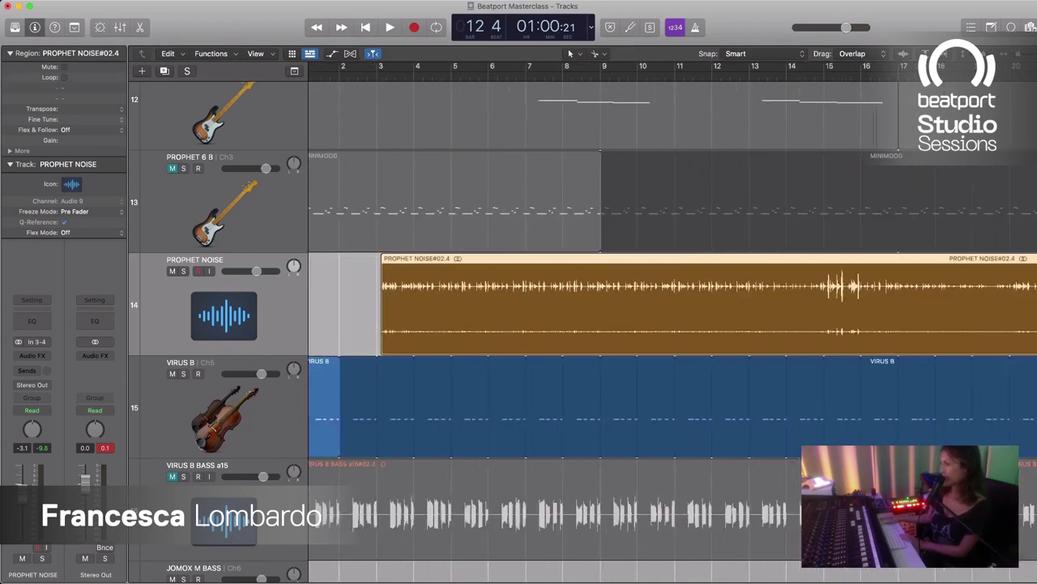
{"action": "scroll", "coordinate": [584, 325], "scroll_direction": "down", "scroll_amount": 2}
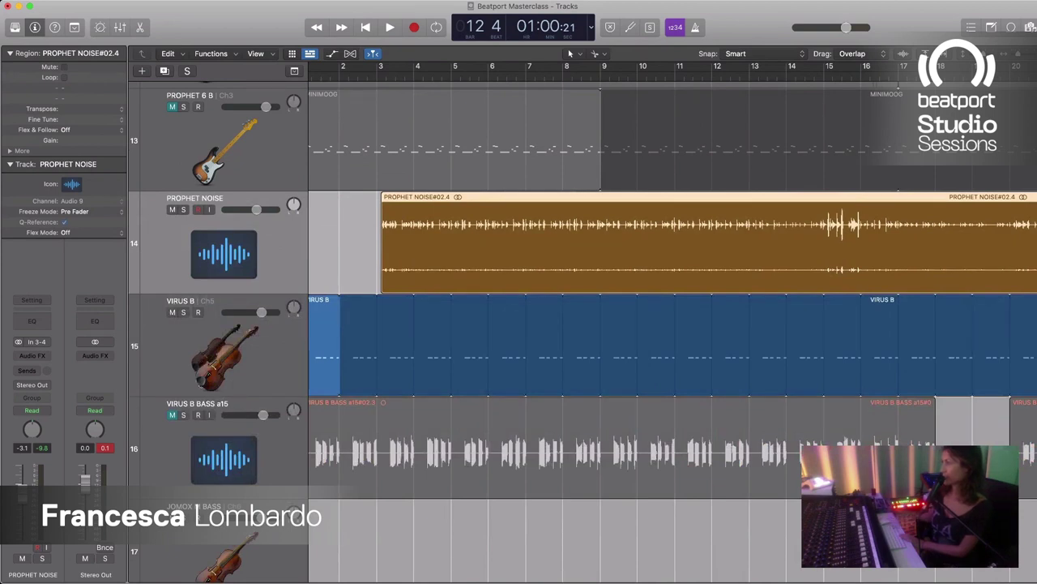
{"action": "key", "text": "Return"}
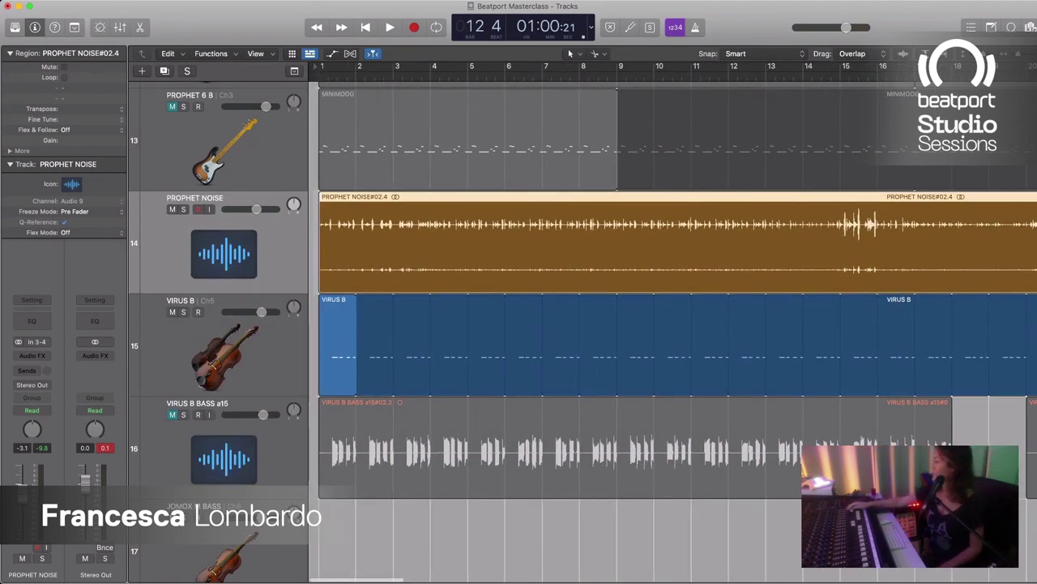
{"action": "scroll", "coordinate": [673, 324], "scroll_direction": "right", "scroll_amount": 3}
{"action": "key", "text": "Return"}
{"action": "key", "text": "space"}
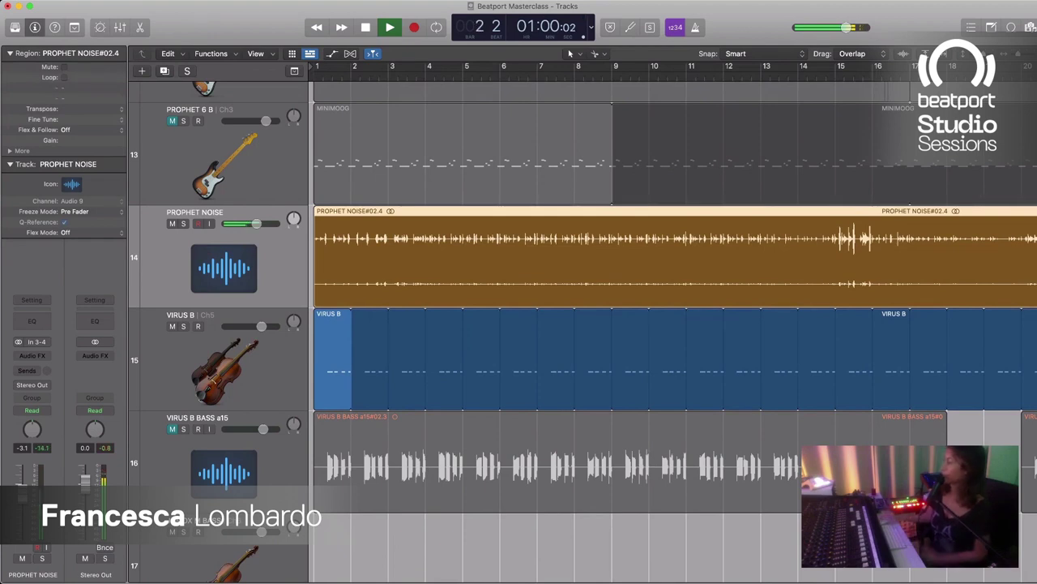
Step: Split the PROPHET NOISE region at bar 3 and delete the part before it
{"action": "key", "text": "space"}
{"action": "key", "text": "super+t"}
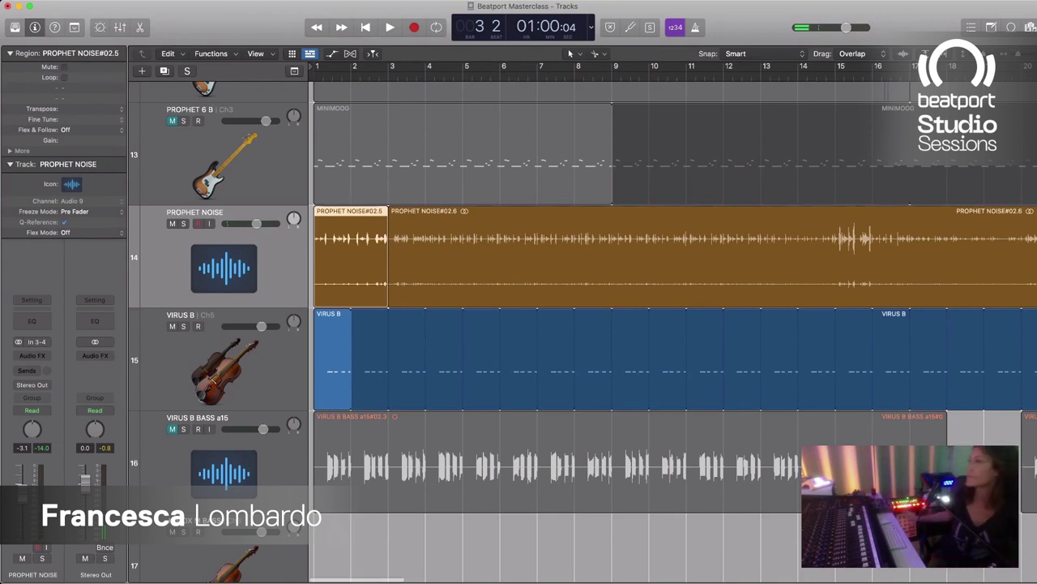
{"action": "key", "text": "Delete"}
Step: Play the arrangement on to about bar 28, muting VIRUS B and PROPHET NOISE and unmuting PROPHET 6 B
{"action": "key", "text": "space"}
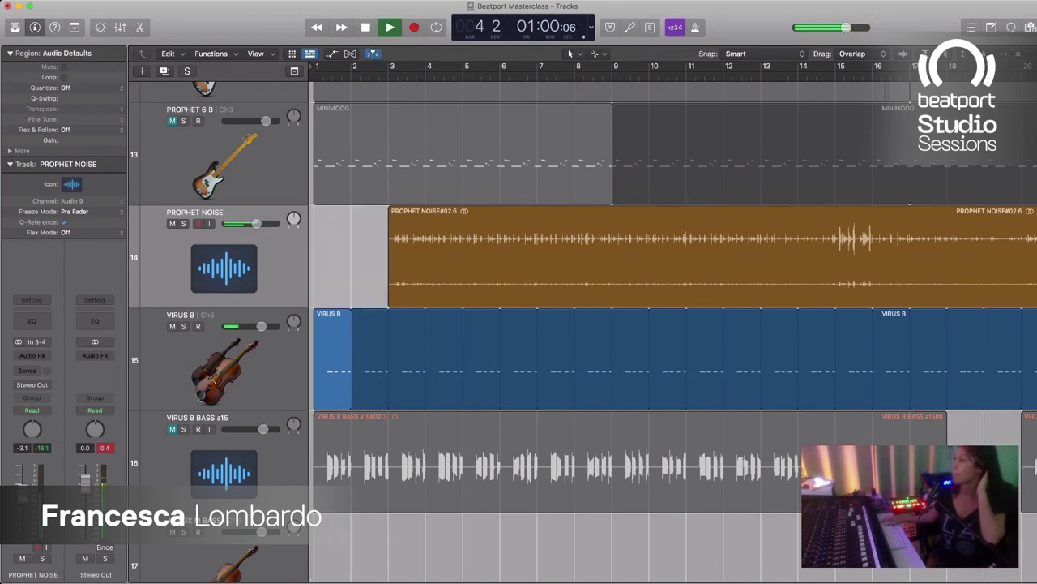
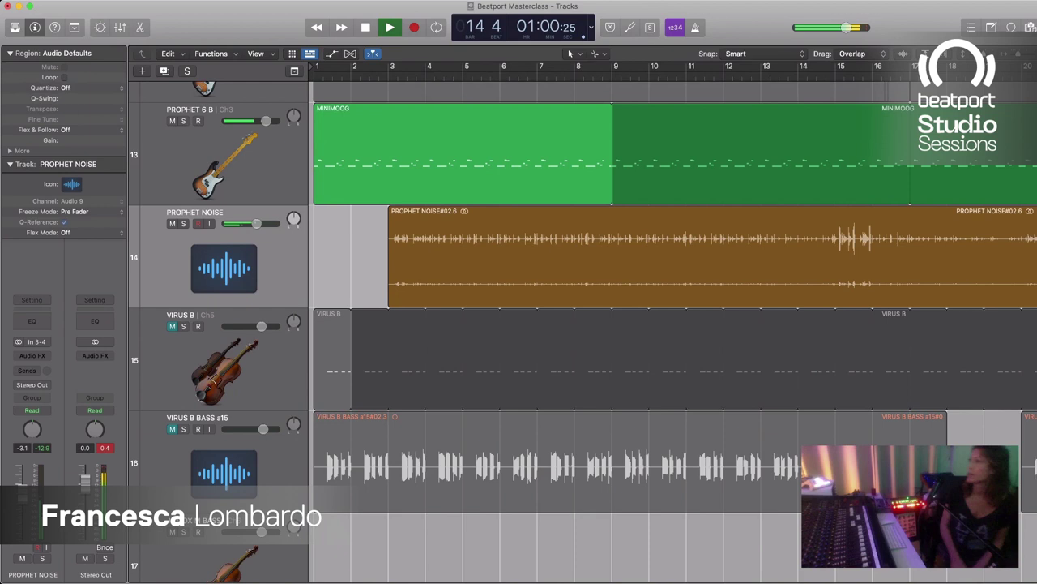
{"action": "key", "text": "m"}
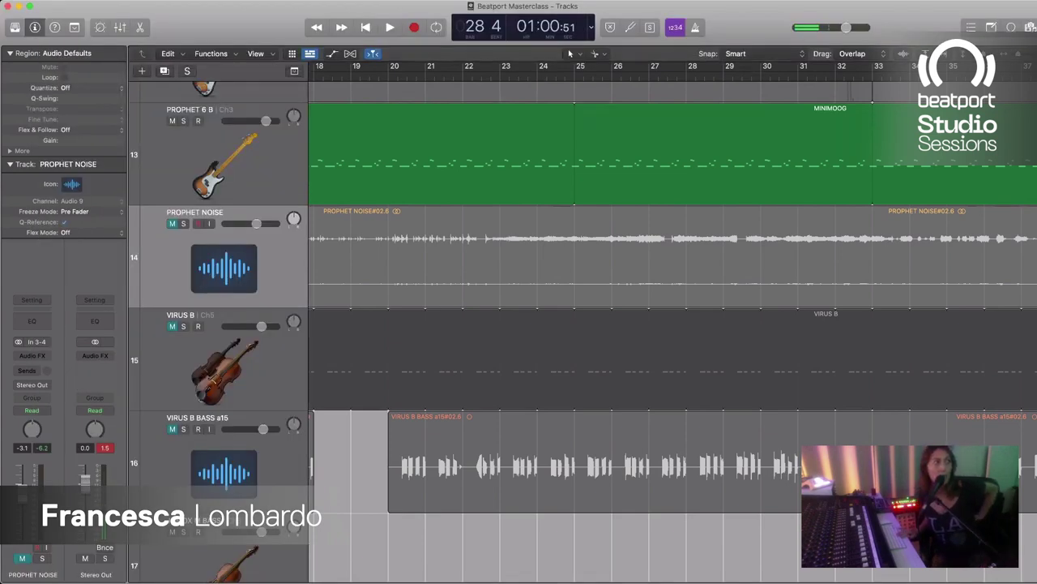
{"action": "key", "text": "Return"}
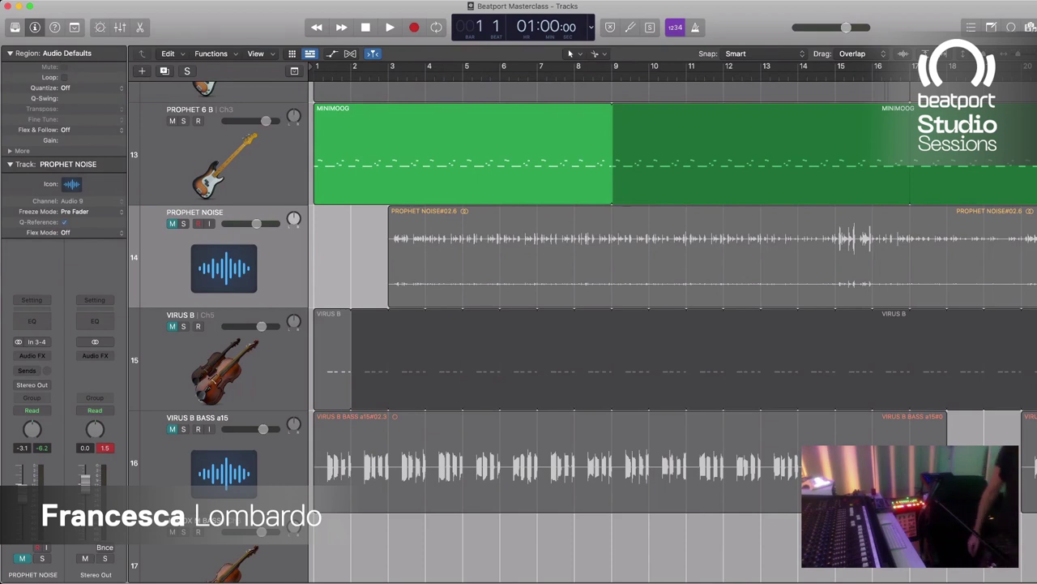
Step: Play the arrangement from bar 1 to about bar 68 to audition the PROPHET 6 B part
{"action": "key", "text": "space"}
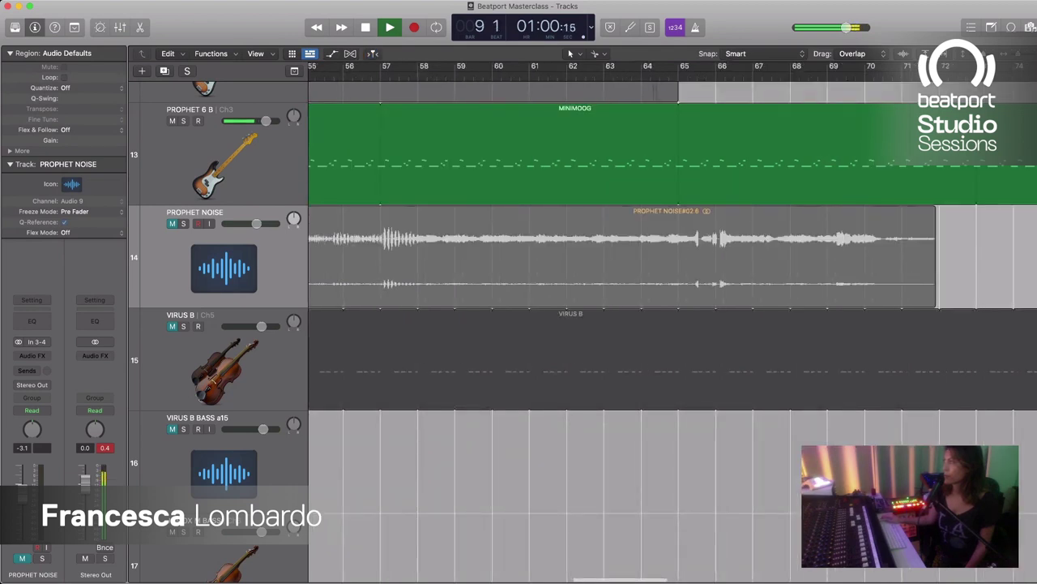
{"action": "key", "text": "super+Left"}
{"action": "key", "text": "super+Left"}
{"action": "key", "text": "super+Left"}
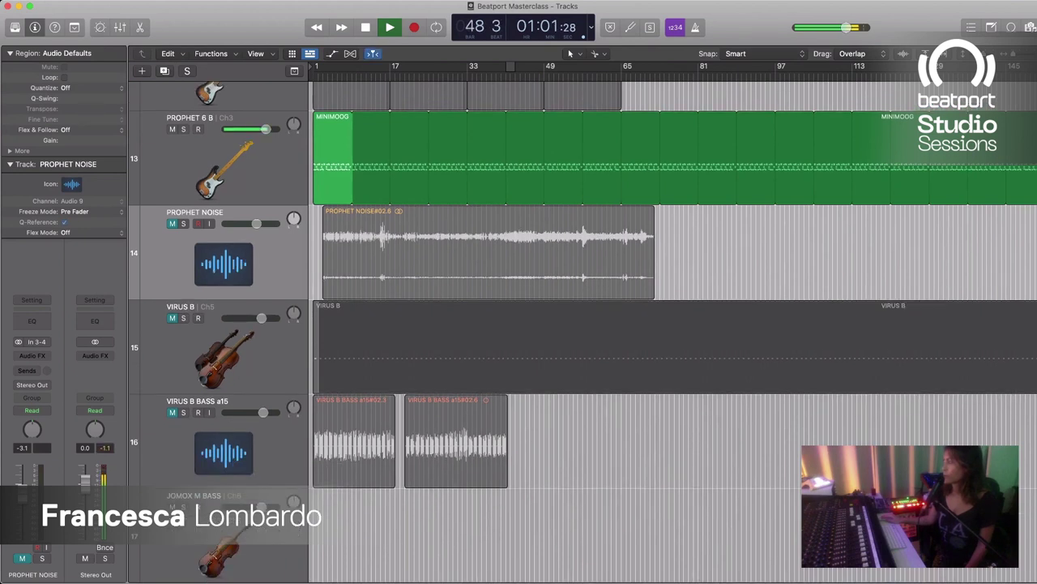
{"action": "key", "text": "super+Up"}
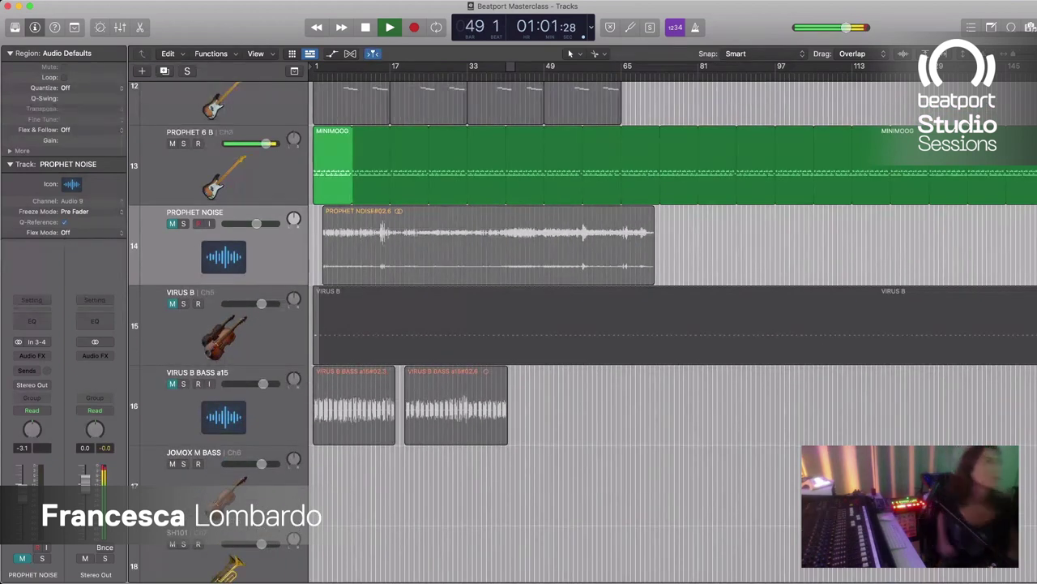
{"action": "key", "text": "super+Up"}
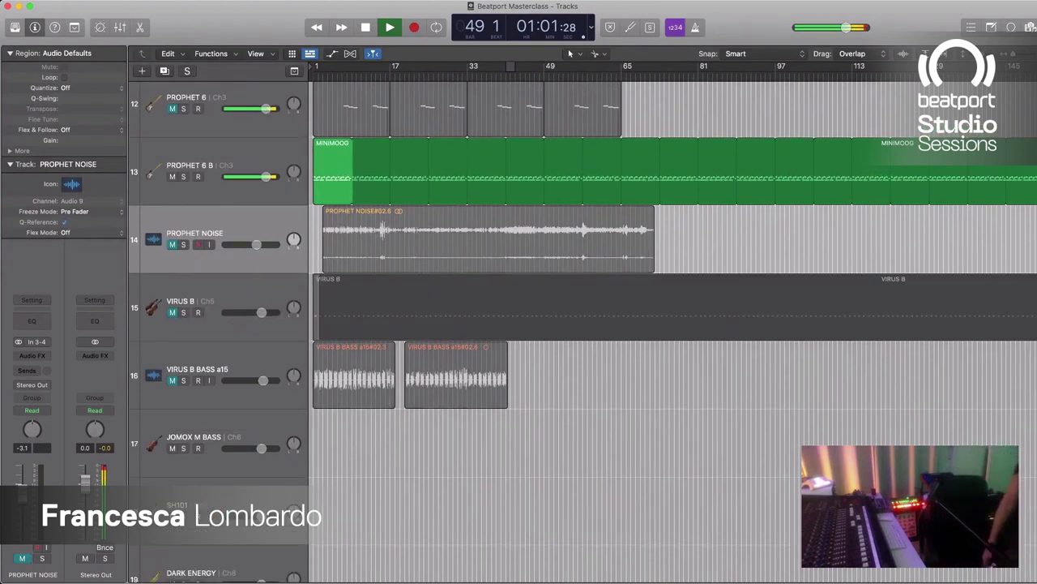
{"action": "key", "text": "super+Up"}
{"action": "key", "text": "super+Up"}
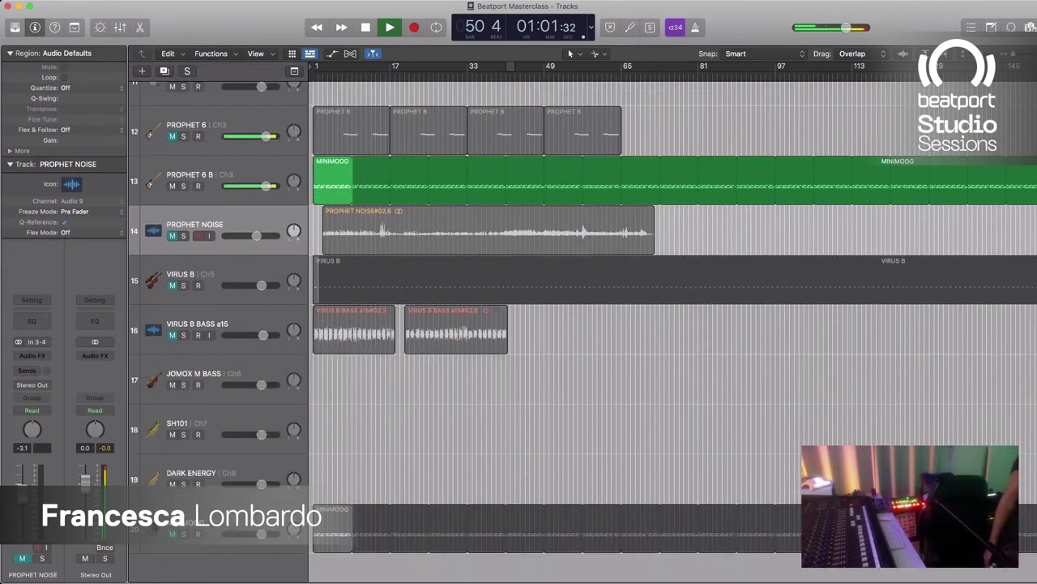
{"action": "key", "text": "super+Up"}
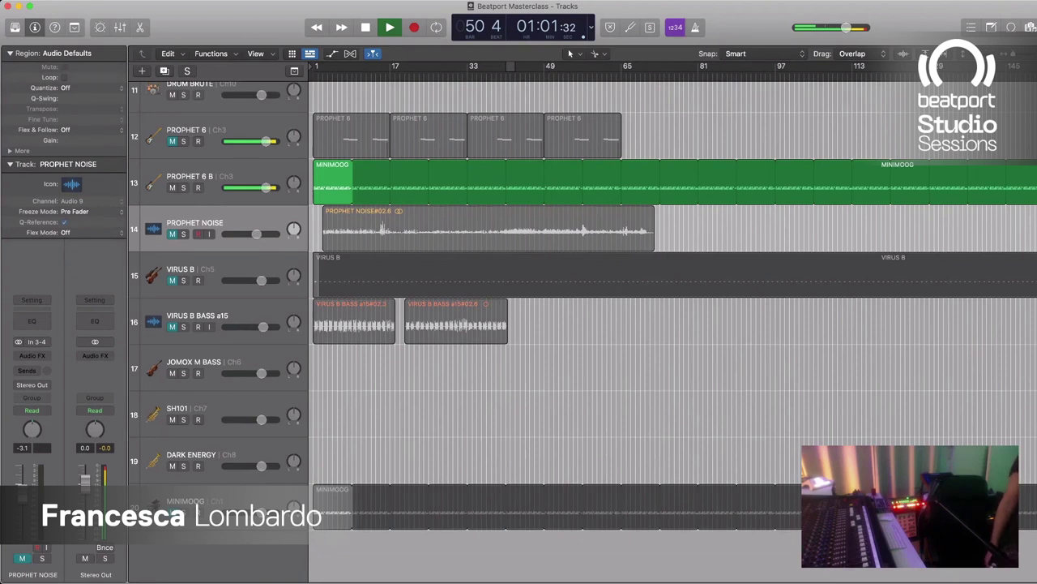
{"action": "key", "text": "super+Up"}
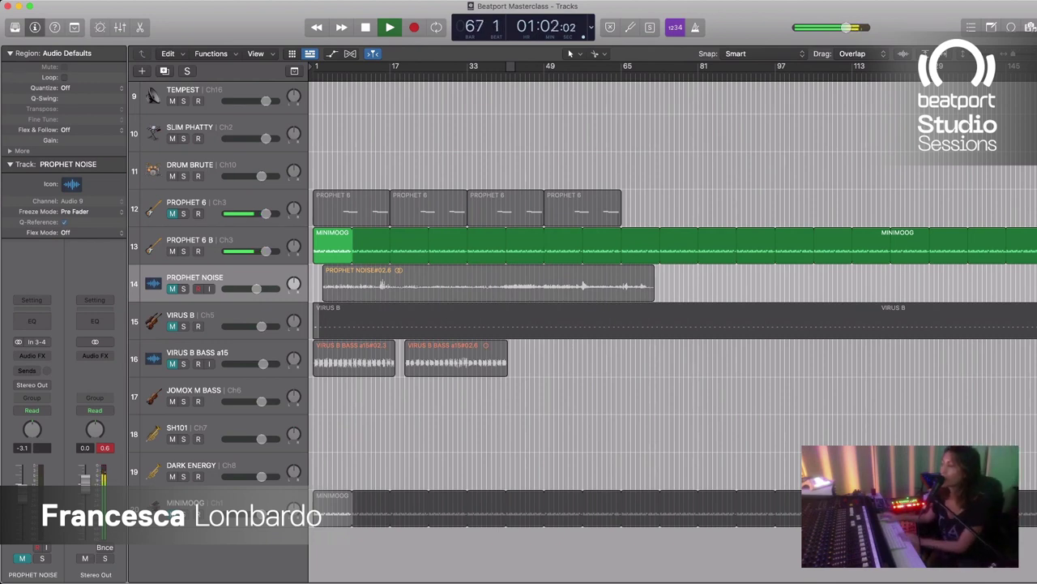
{"action": "key", "text": "space"}
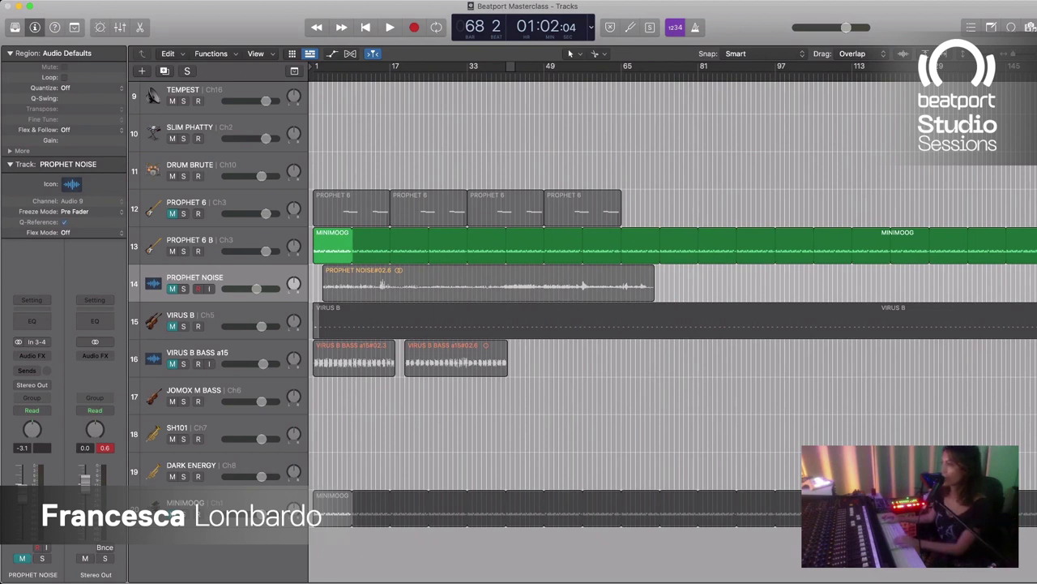
Step: Create a new audio track below PROPHET NOISE and name it PROPHET NOISE 2
{"action": "key", "text": "super+d"}
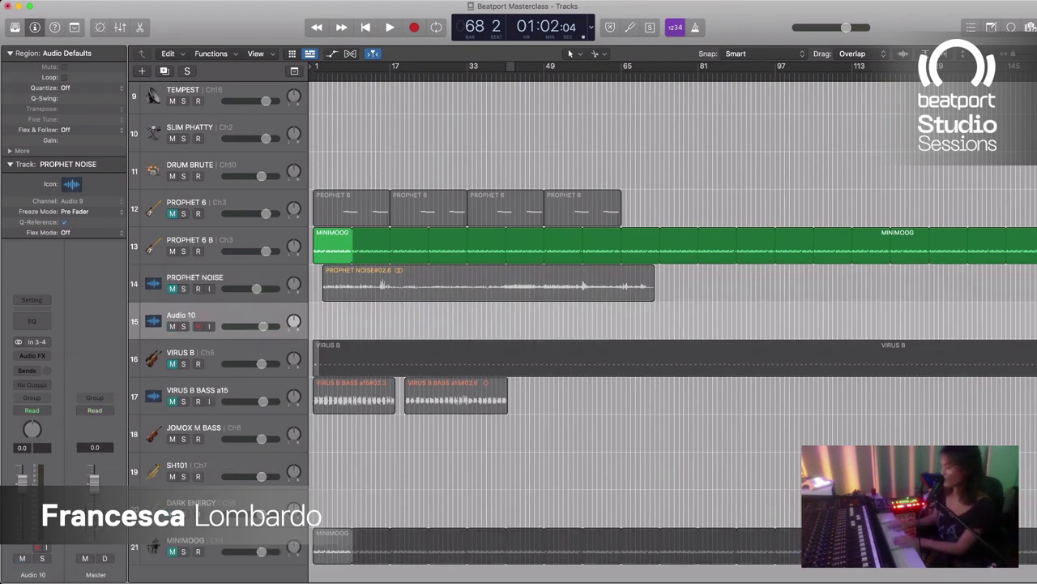
{"action": "key", "text": "shift+n"}
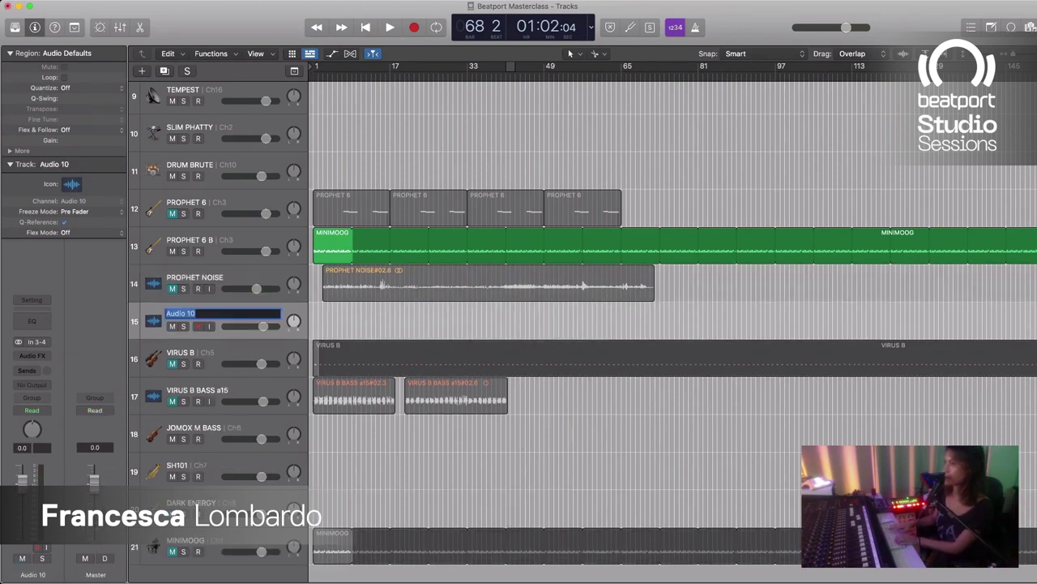
{"action": "type", "text": "PROPHET "}
{"action": "type", "text": "NOI"}
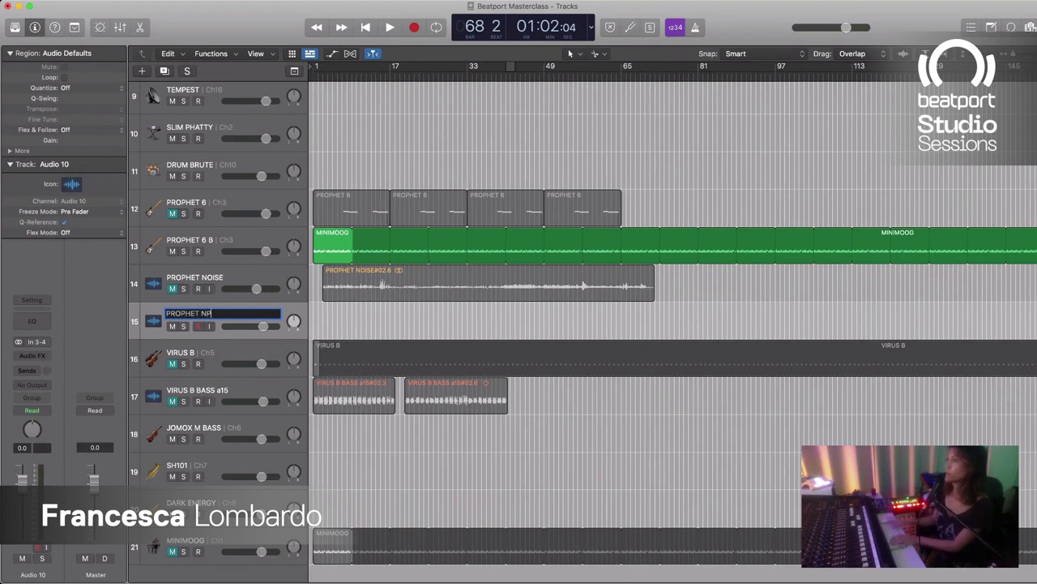
{"action": "type", "text": "SE 2"}
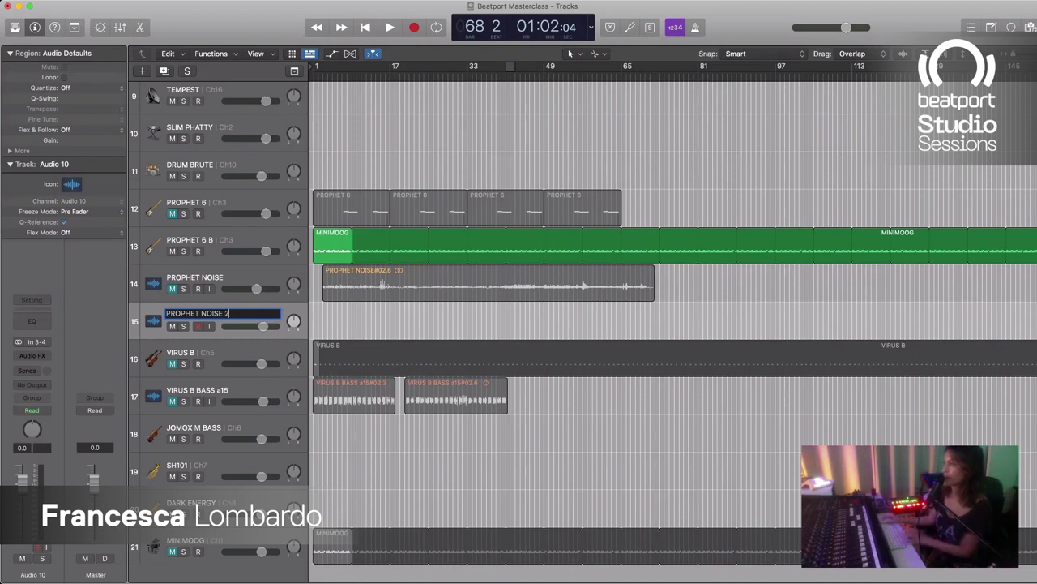
{"action": "key", "text": "Return"}
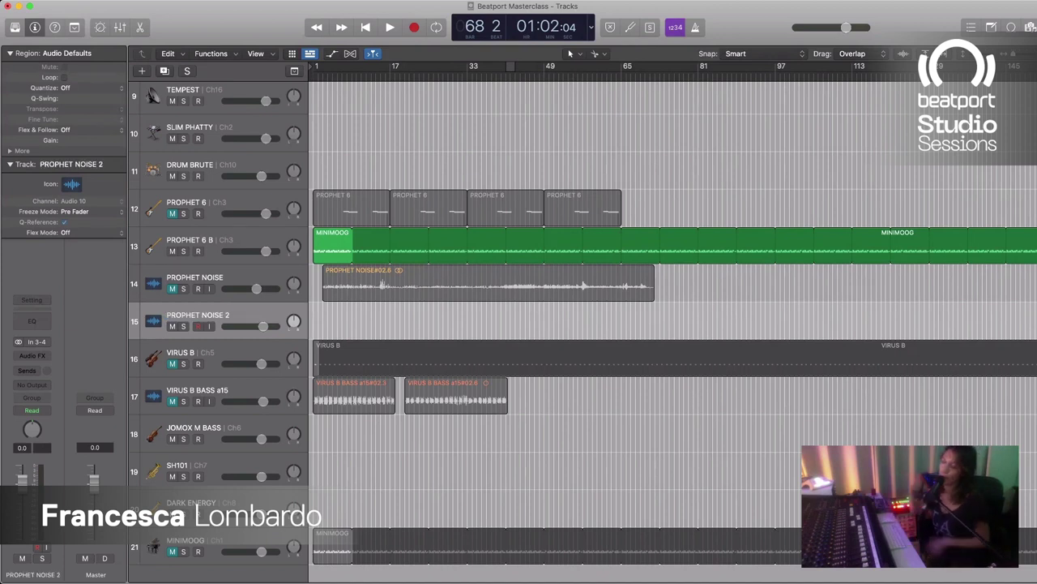
Step: Arm PROPHET NOISE 2 for recording and rehearse the incoming sound by playing the arrangement from bar 1
{"action": "key", "text": "Return"}
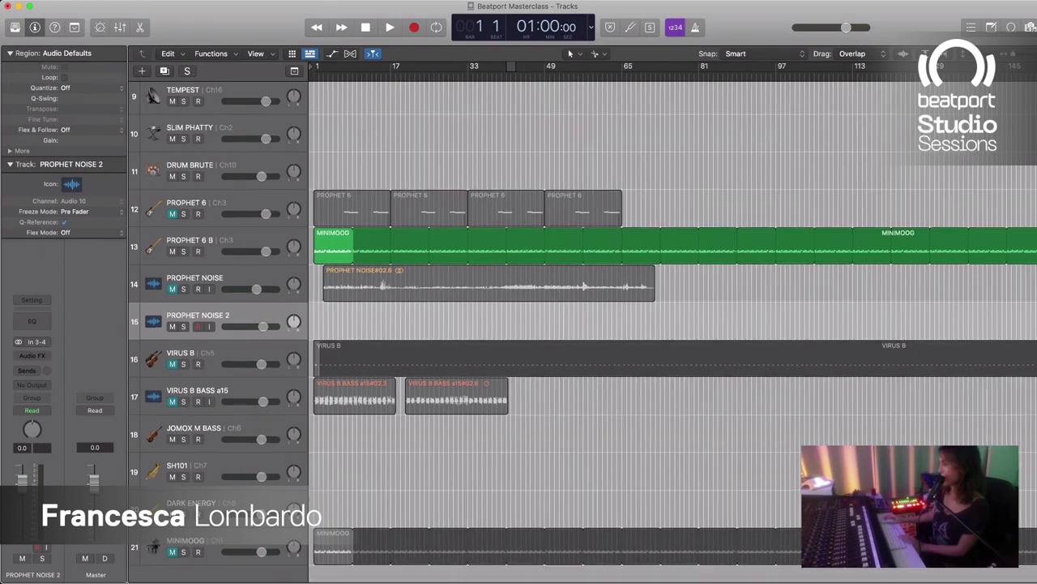
{"action": "key", "text": "r"}
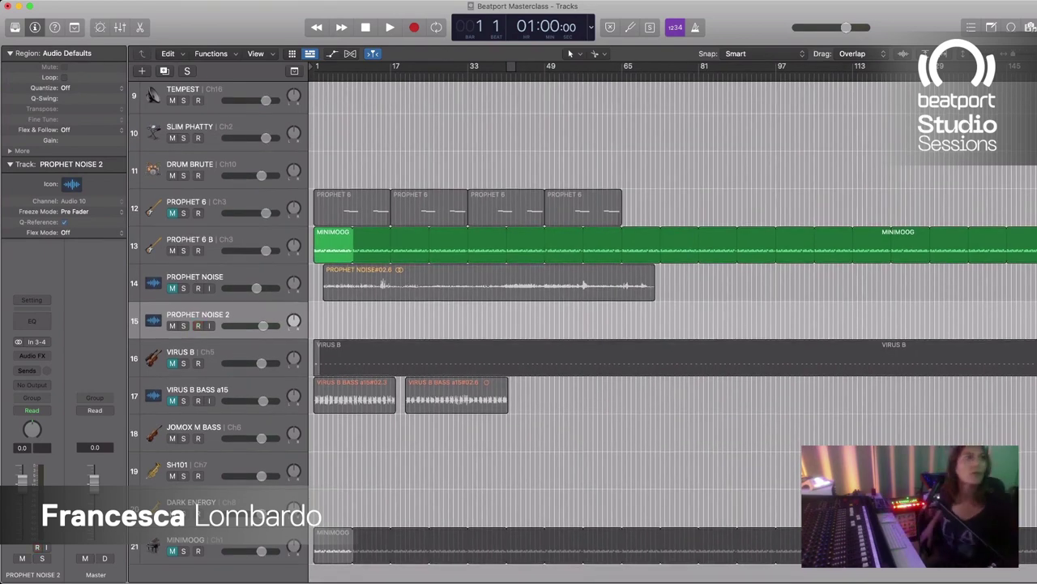
{"action": "key", "text": "space"}
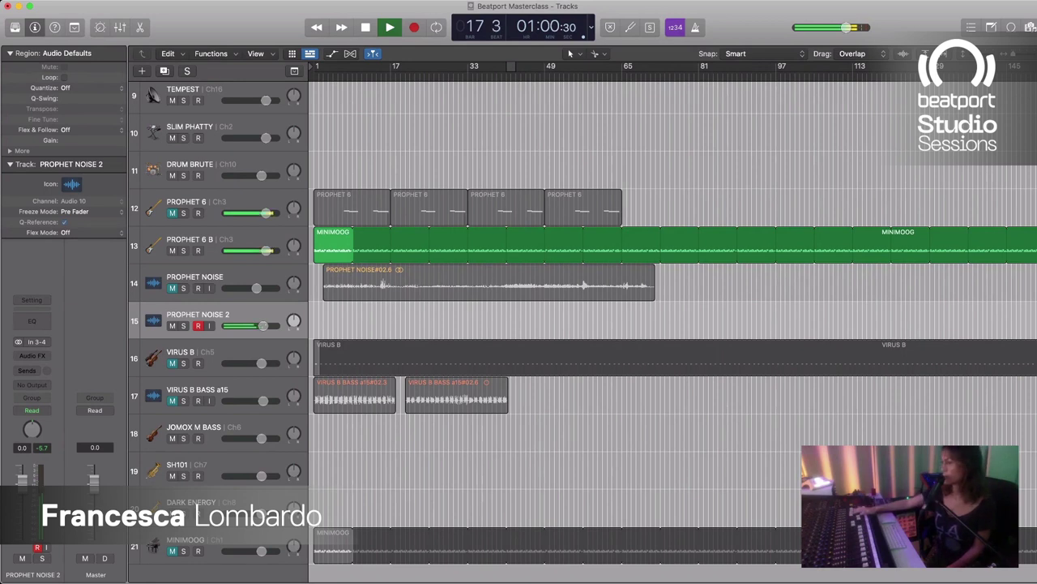
{"action": "key", "text": "Return"}
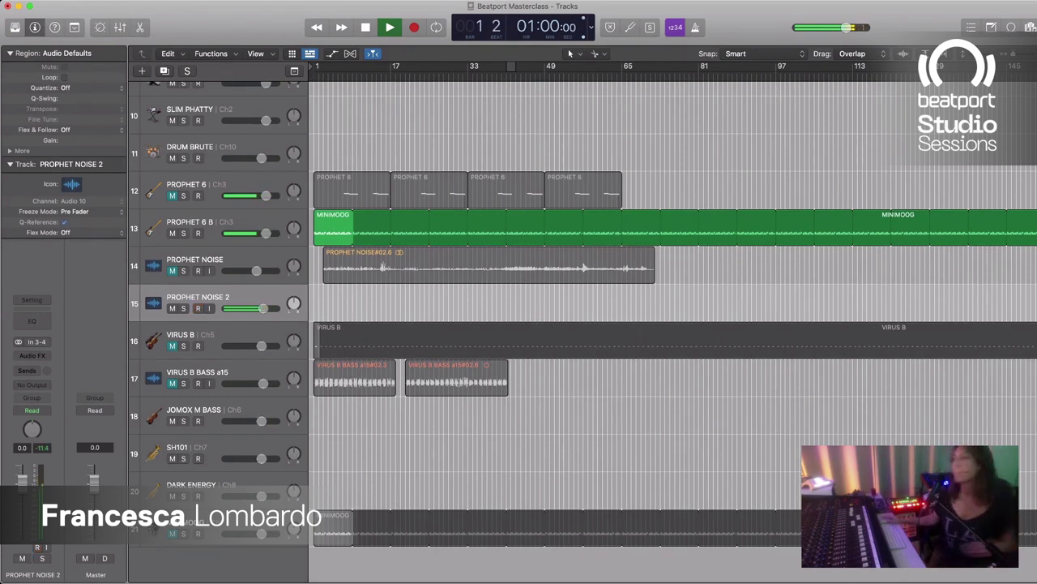
{"action": "key", "text": "space"}
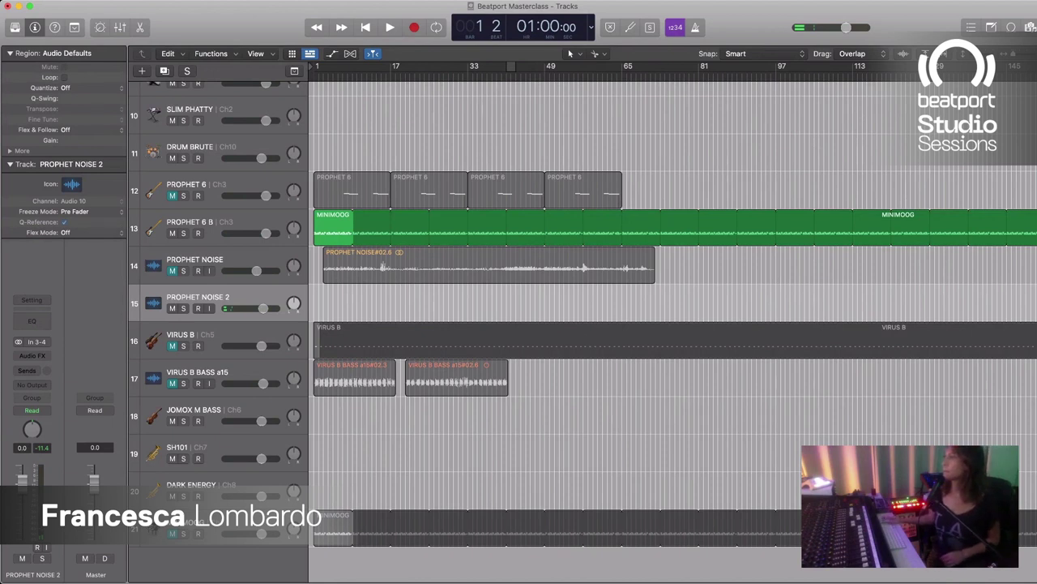
{"action": "key", "text": "Return"}
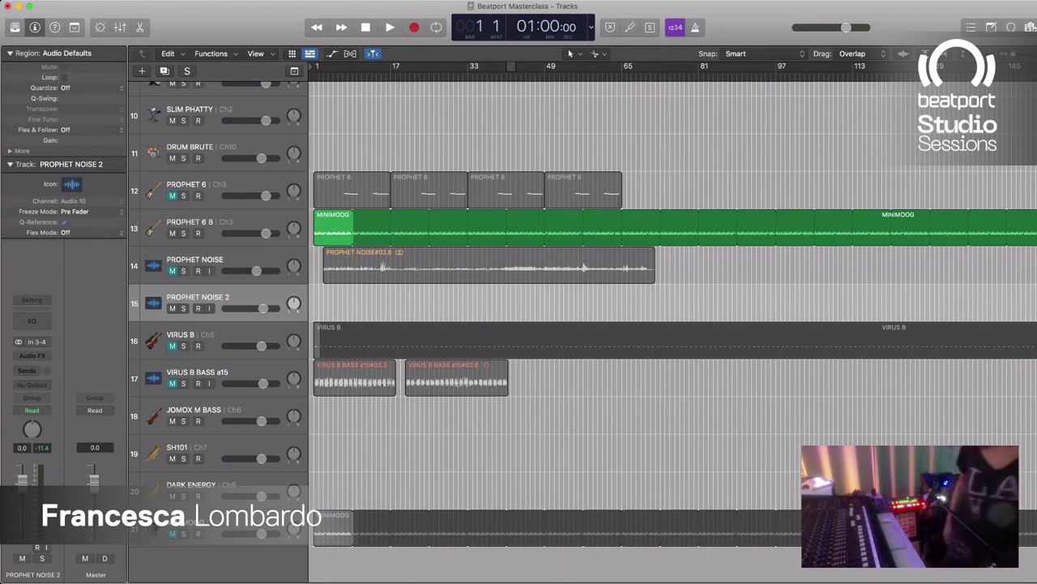
Step: Record an audio take on PROPHET NOISE 2 from bar 1 to about bar 70
{"action": "key", "text": "r"}
{"action": "key", "text": "r"}
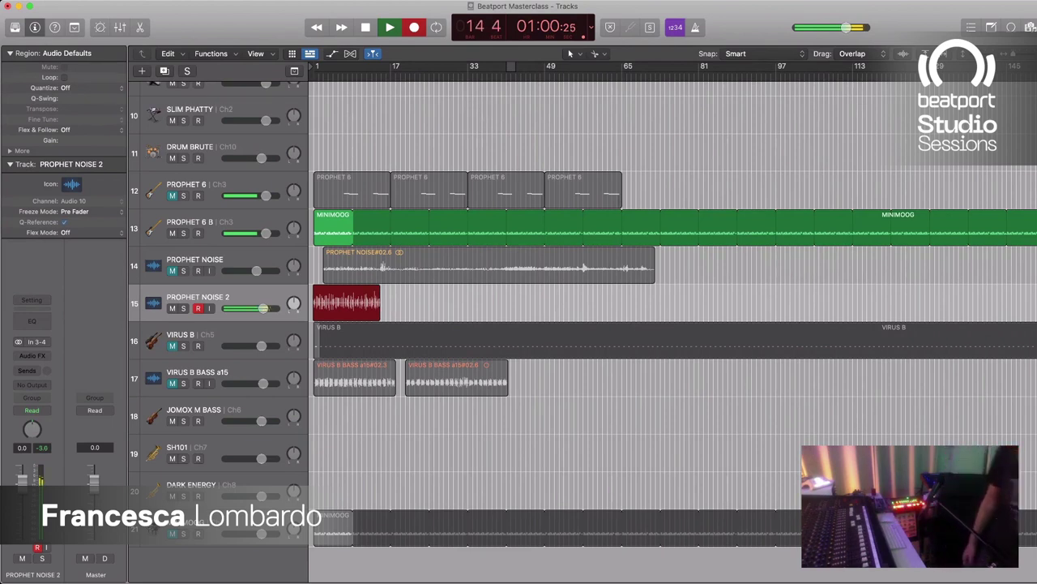
{"action": "scroll", "coordinate": [583, 324], "scroll_direction": "up", "scroll_amount": 5}
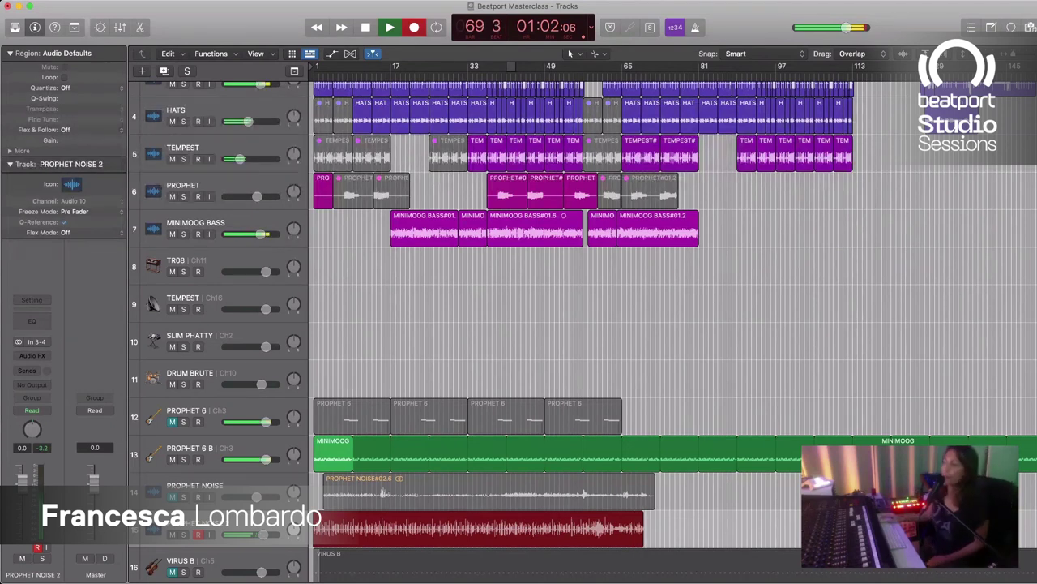
{"action": "key", "text": "space"}
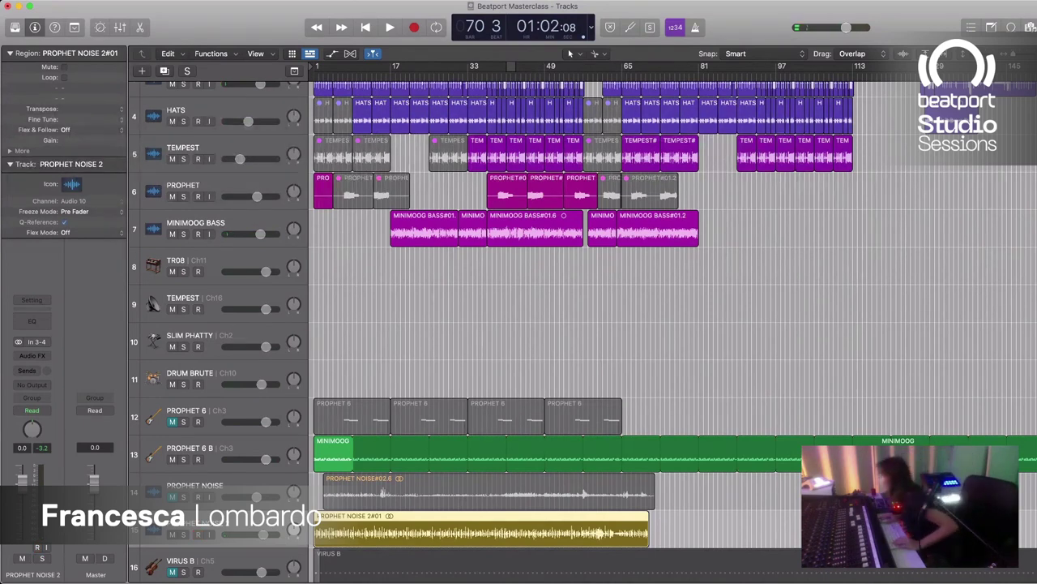
Step: Mute the PROPHET 6 B track
{"action": "left_click", "coordinate": [172, 459]}
{"action": "scroll", "coordinate": [584, 324], "scroll_direction": "up", "scroll_amount": 1}
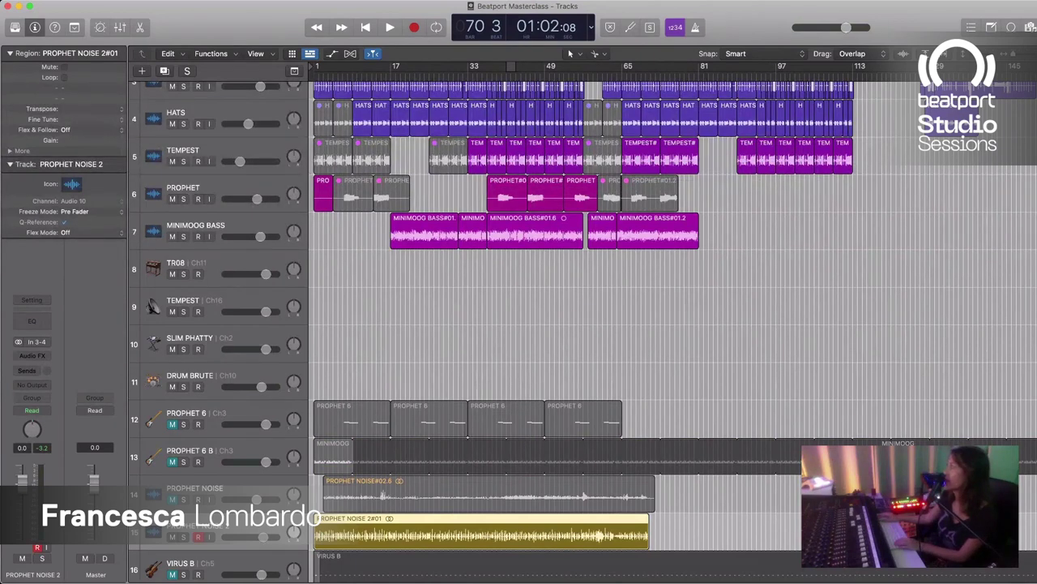
{"action": "scroll", "coordinate": [583, 324], "scroll_direction": "up", "scroll_amount": 1}
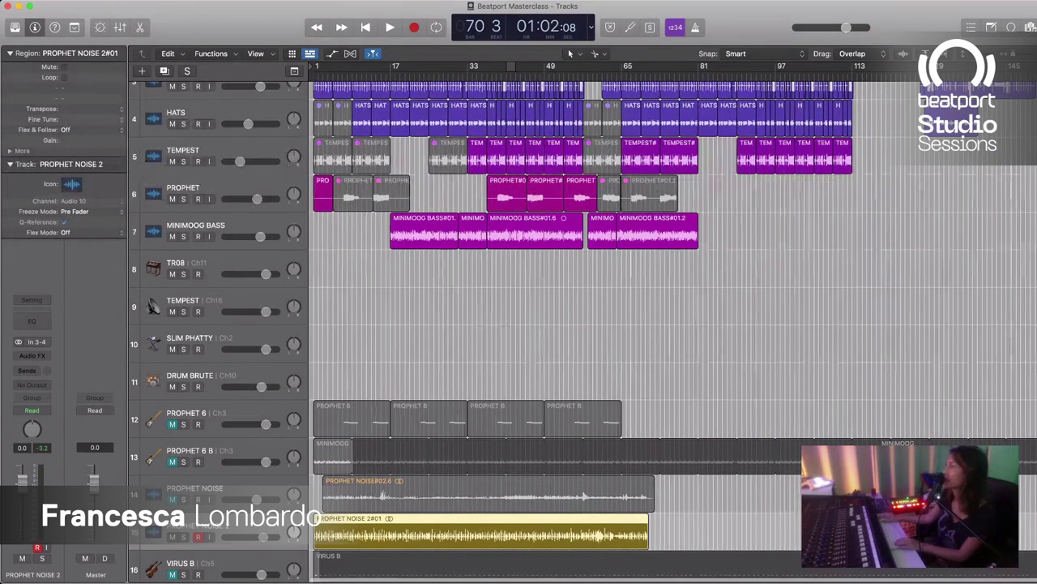
Step: Select the TR08 track and briefly play the opening of the arrangement from bar 1
{"action": "key", "text": "super+Right"}
{"action": "key", "text": "super+Right"}
{"action": "key", "text": "super+Right"}
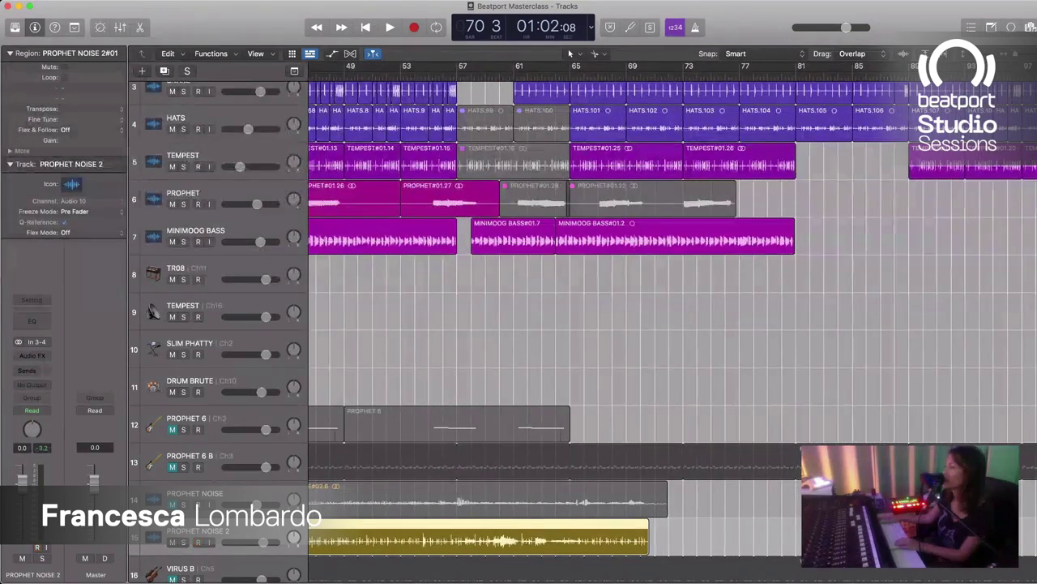
{"action": "left_click", "coordinate": [211, 271]}
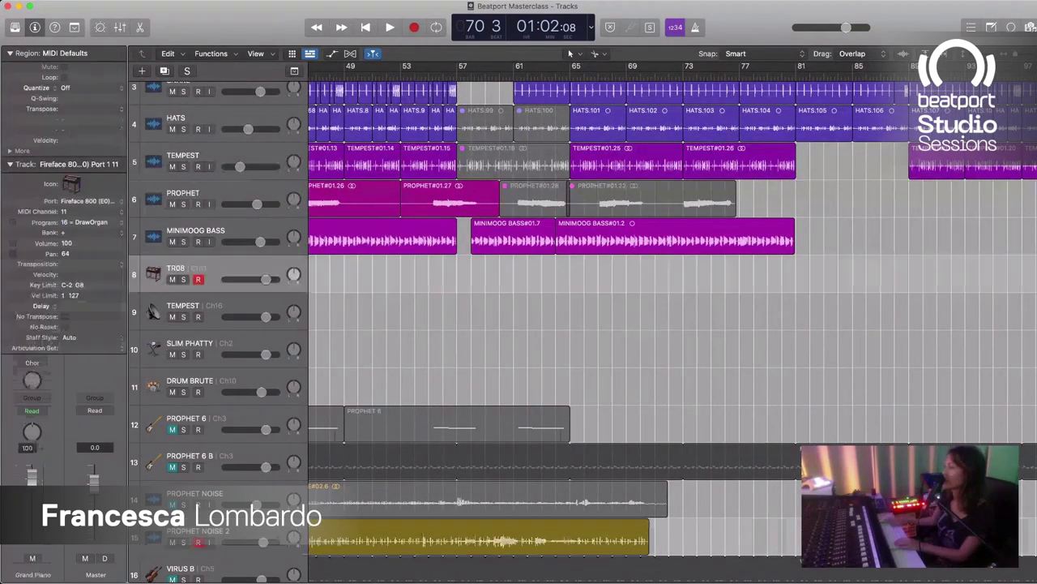
{"action": "scroll", "coordinate": [673, 324], "scroll_direction": "down", "scroll_amount": 3}
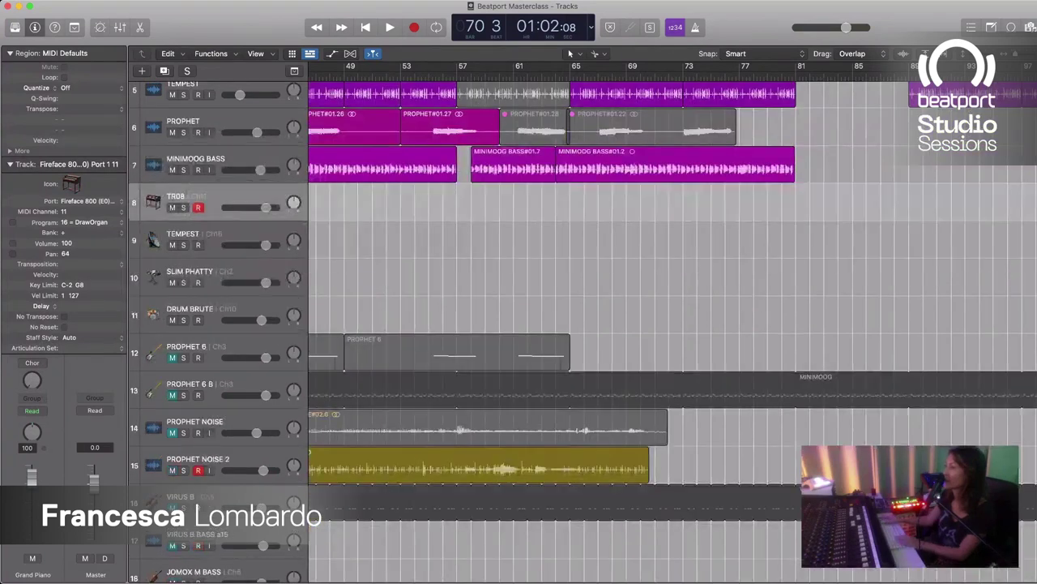
{"action": "scroll", "coordinate": [673, 324], "scroll_direction": "left", "scroll_amount": 8}
{"action": "key", "text": "Return"}
{"action": "key", "text": "space"}
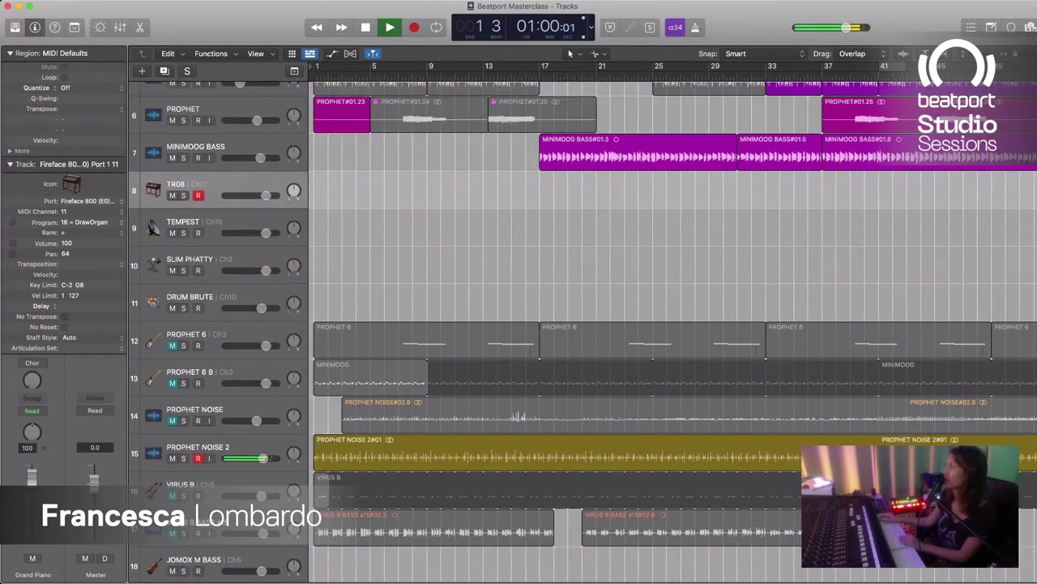
{"action": "key", "text": "space"}
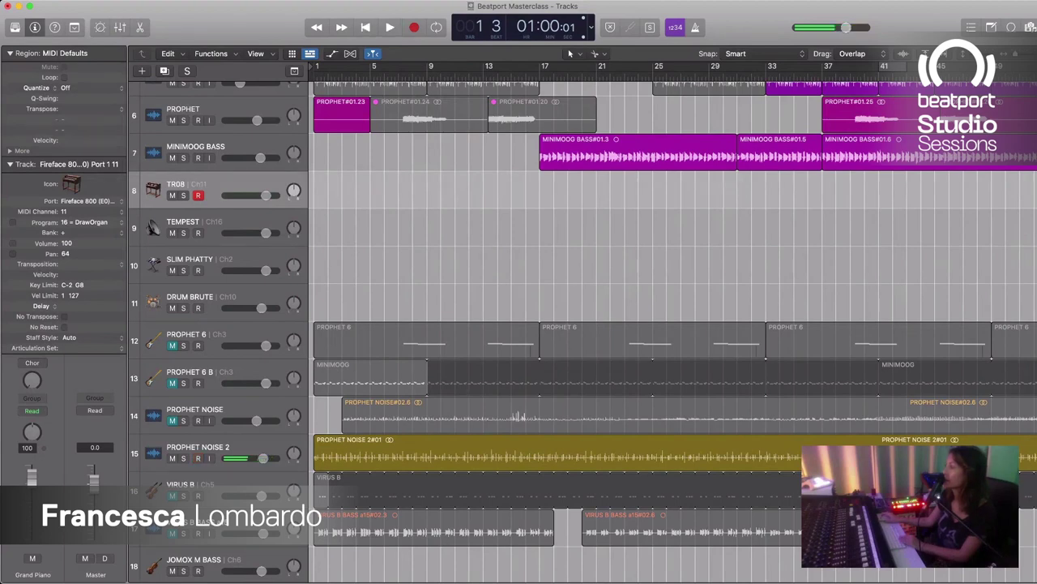
Step: Nudge the PROPHET NOISE 2 take slightly later so its hits line up with the beat grid in the opening bars
{"action": "key", "text": "super+Right"}
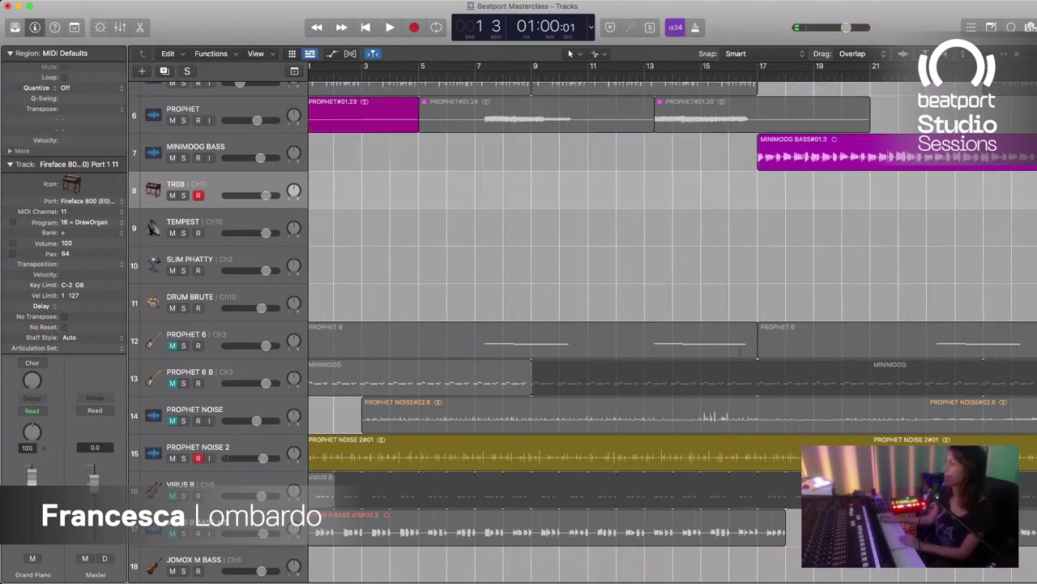
{"action": "key", "text": "super+Down"}
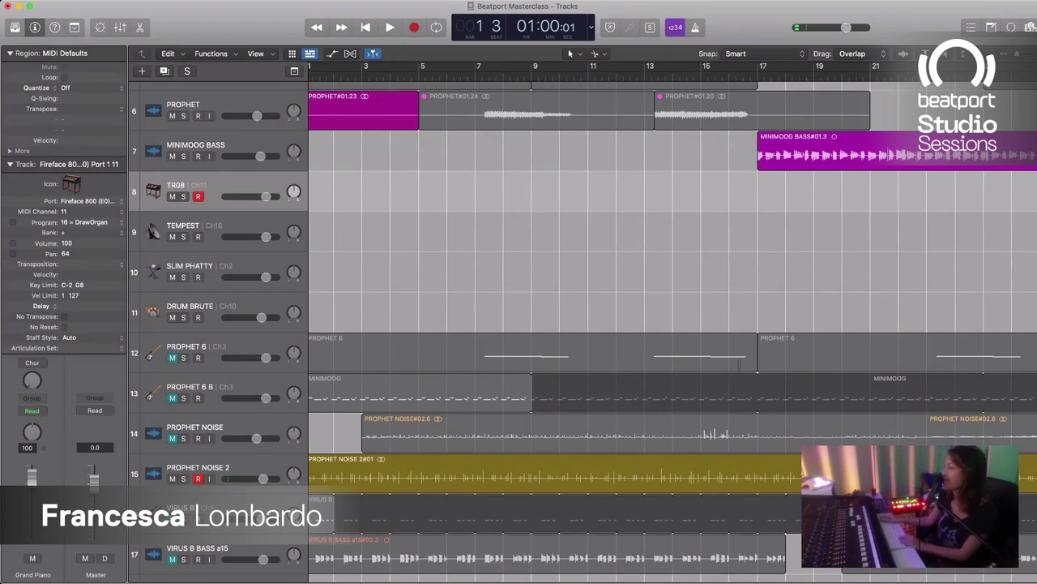
{"action": "key", "text": "super+Down"}
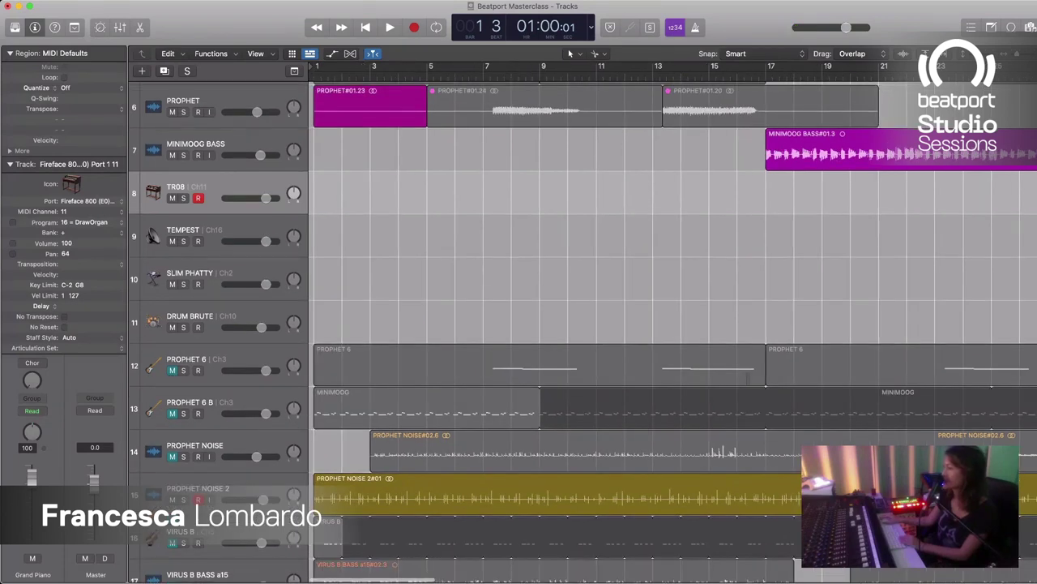
{"action": "key", "text": "super+Right"}
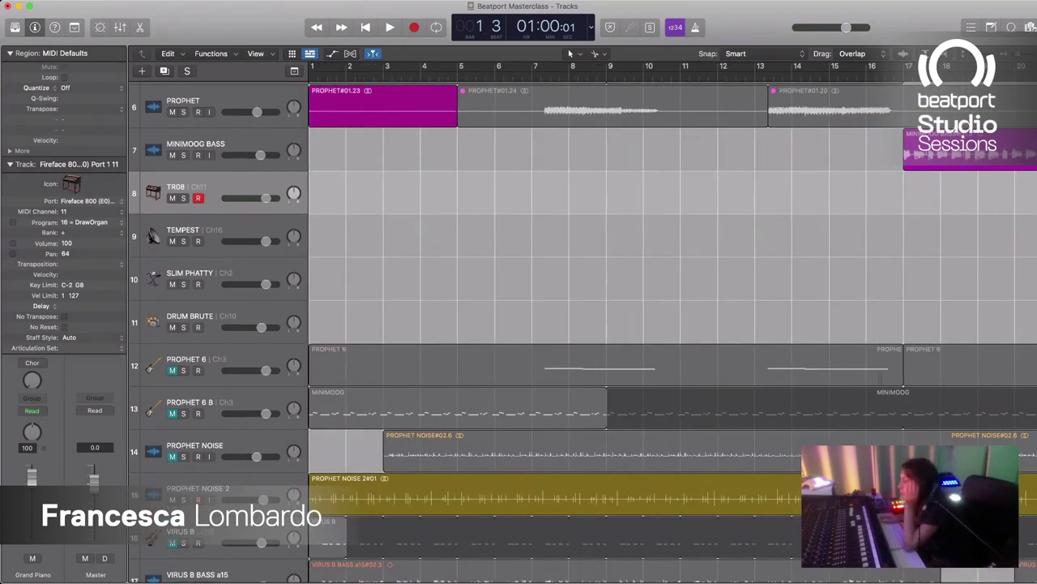
{"action": "key", "text": "super+Right"}
{"action": "scroll", "coordinate": [673, 332], "scroll_direction": "up", "scroll_amount": 1}
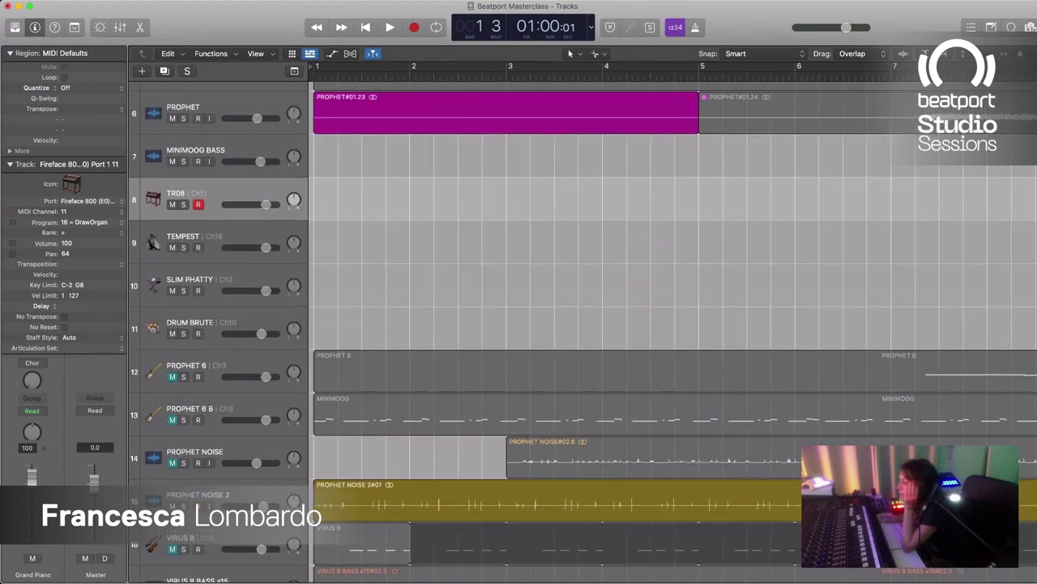
{"action": "mouse_move", "coordinate": [556, 501]}
{"action": "left_mouse_down"}
{"action": "mouse_move", "coordinate": [564, 501]}
{"action": "mouse_move", "coordinate": [556, 501]}
{"action": "left_mouse_up"}
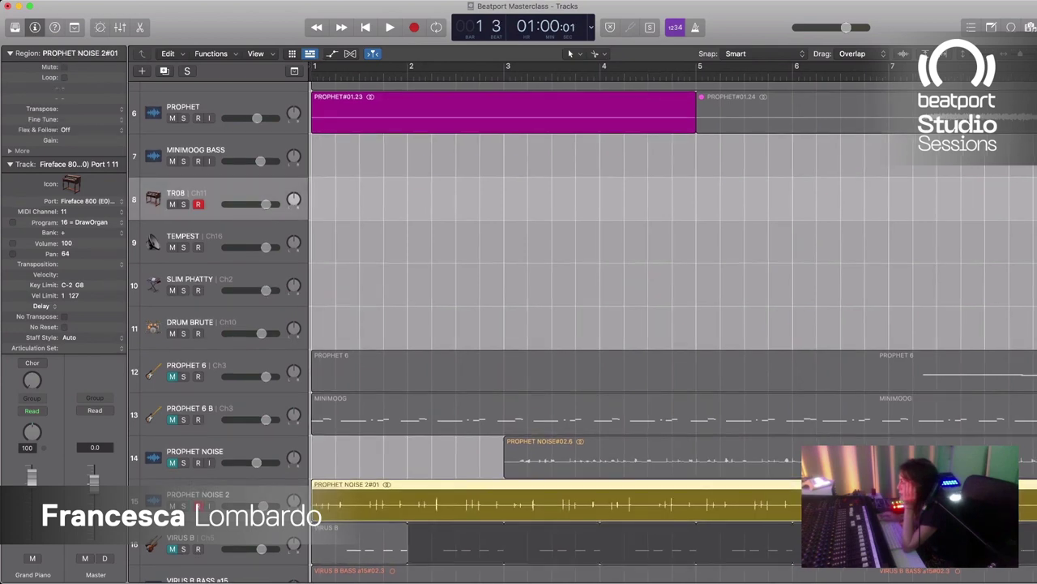
{"action": "key", "text": "super+Down"}
{"action": "key", "text": "super+Down"}
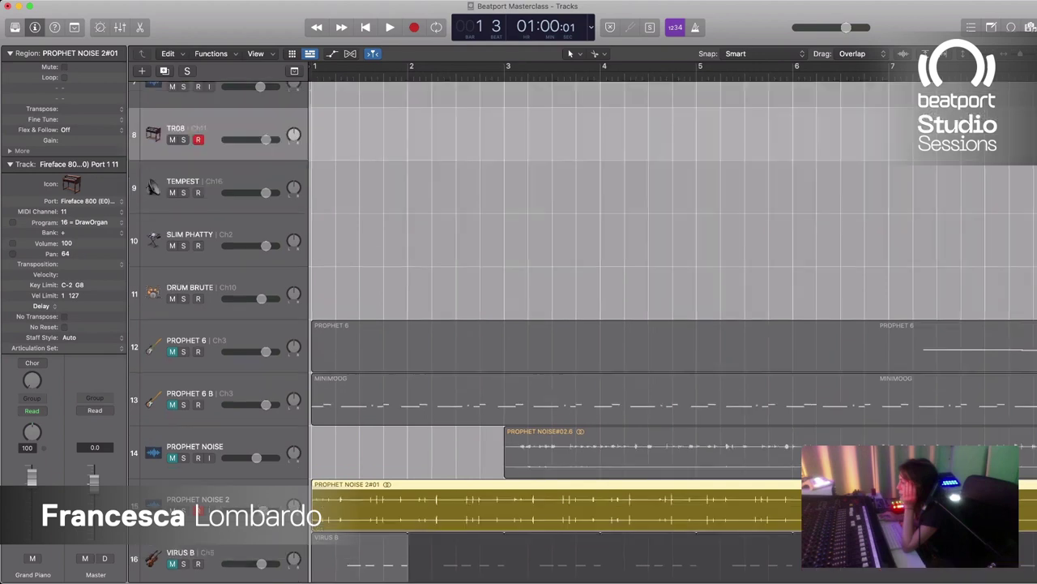
{"action": "key", "text": "super+Right"}
{"action": "key", "text": "super+Right"}
{"action": "key", "text": "super+Right"}
{"action": "key", "text": "super+Right"}
{"action": "key", "text": "super+Right"}
{"action": "key", "text": "super+Right"}
{"action": "key", "text": "super+Right"}
{"action": "key", "text": "super+Right"}
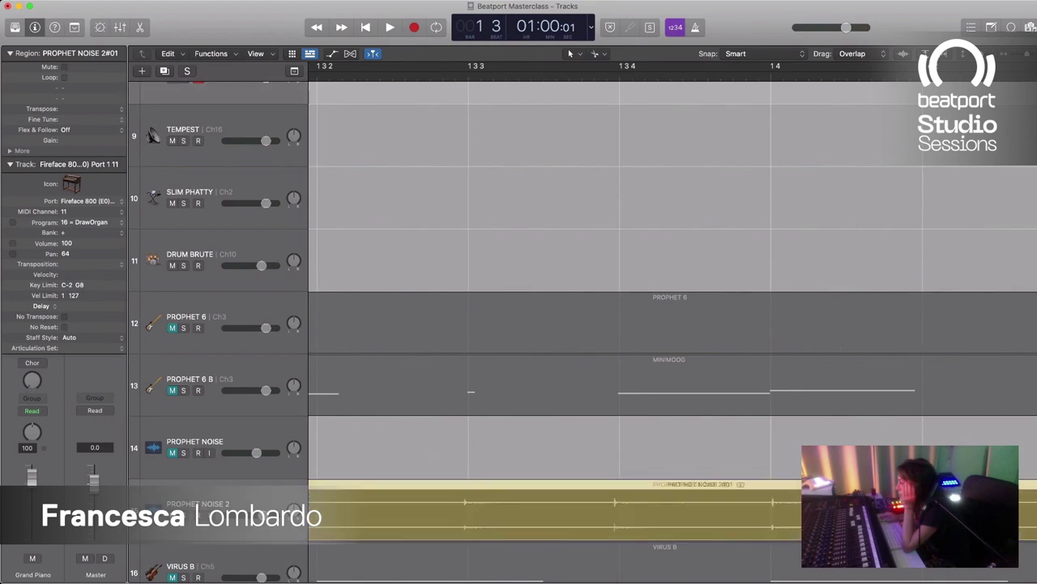
Step: Audition the aligned PROPHET NOISE 2 take in the arrangement from bar 1 to about bar 56, selecting its track
{"action": "key", "text": "Return"}
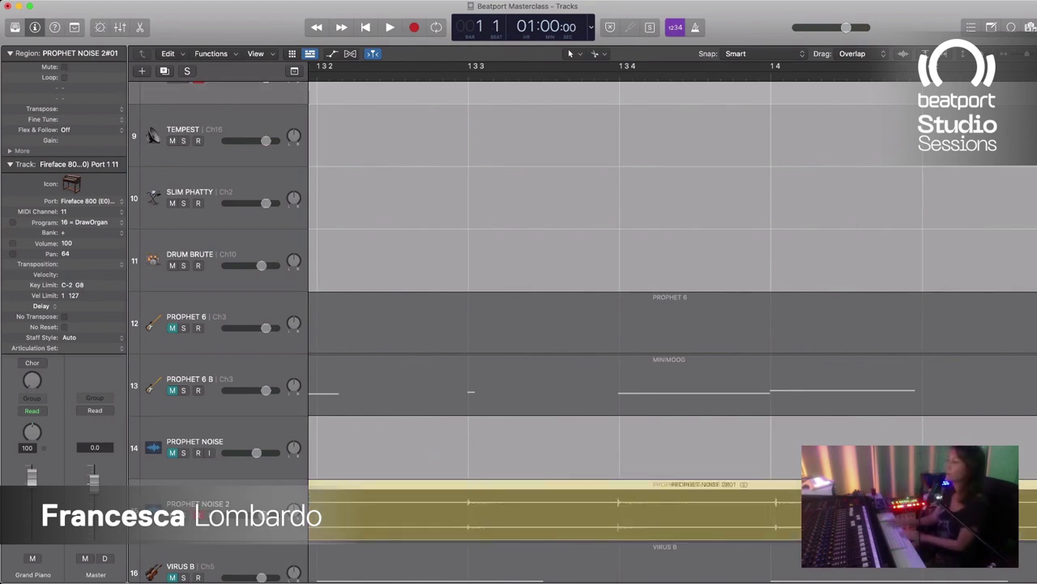
{"action": "key", "text": "space"}
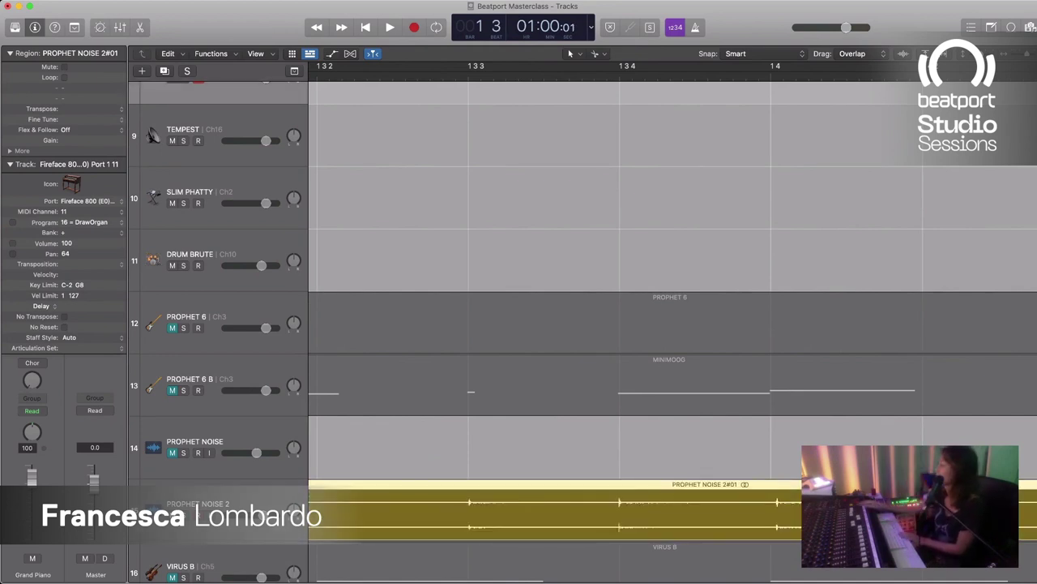
{"action": "key", "text": "Return"}
{"action": "key", "text": "space"}
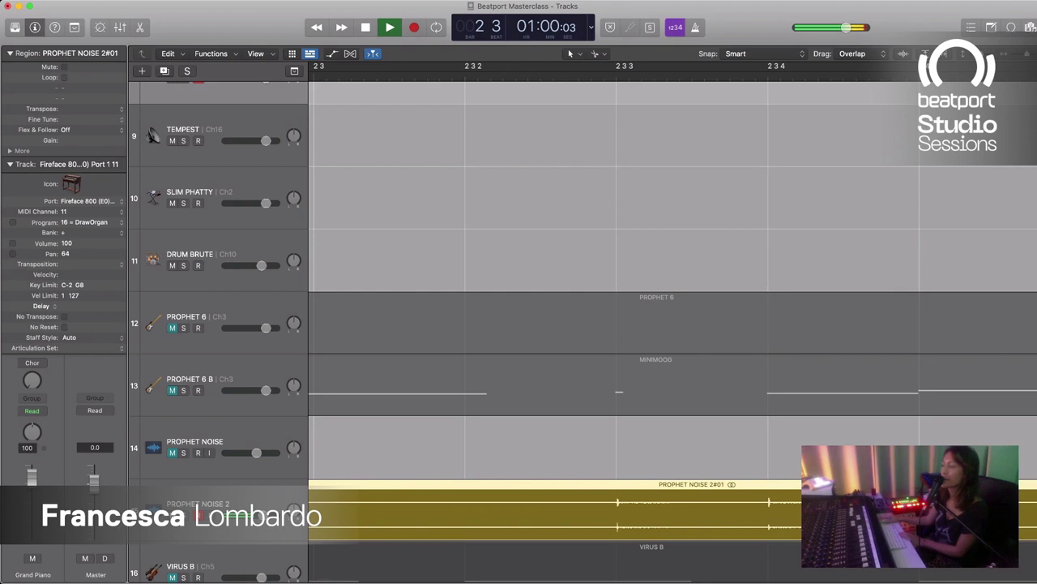
{"action": "left_click", "coordinate": [199, 504]}
{"action": "key", "text": "space"}
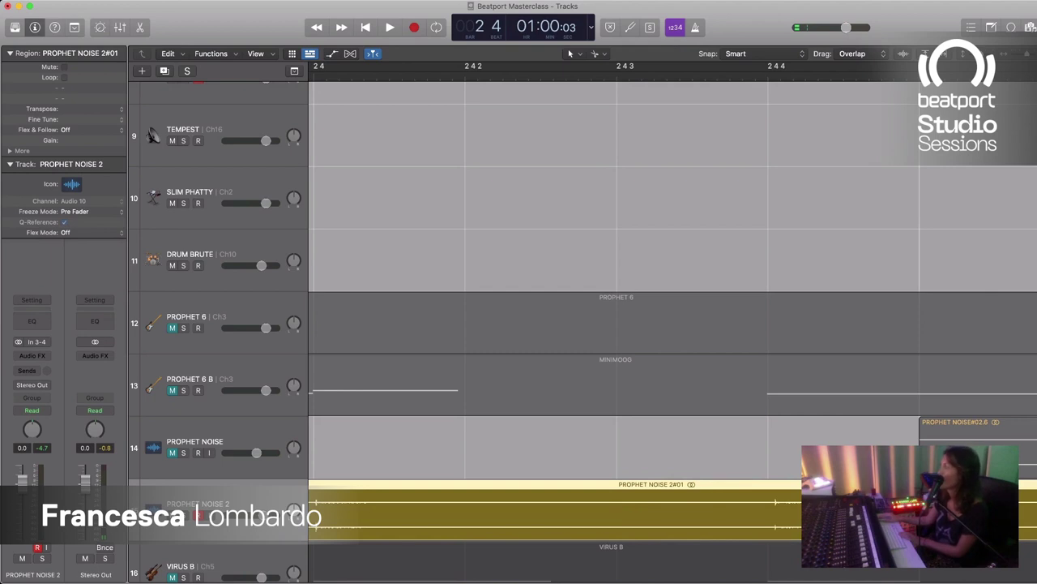
{"action": "key", "text": "space"}
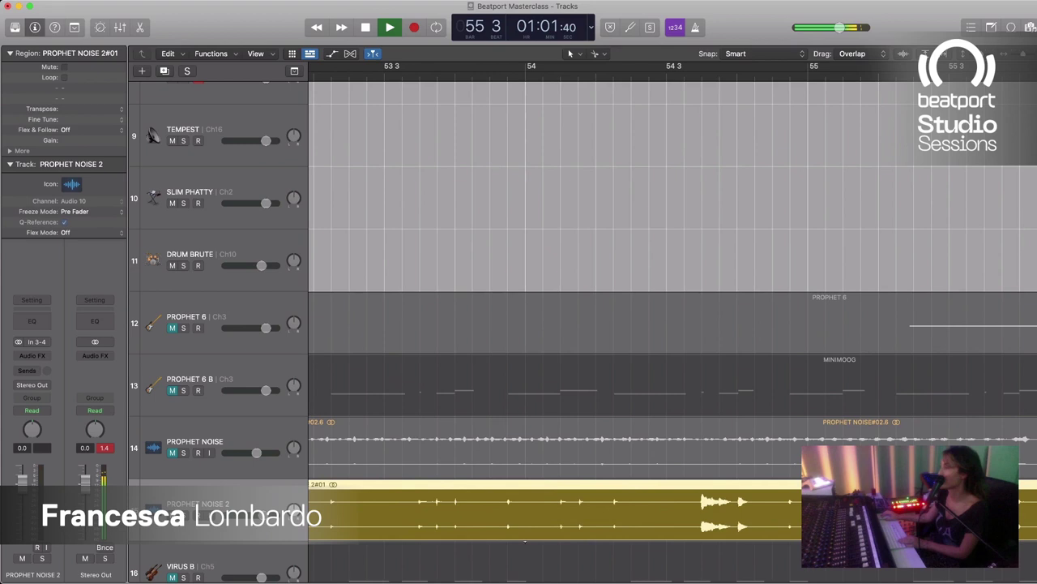
{"action": "key", "text": "space"}
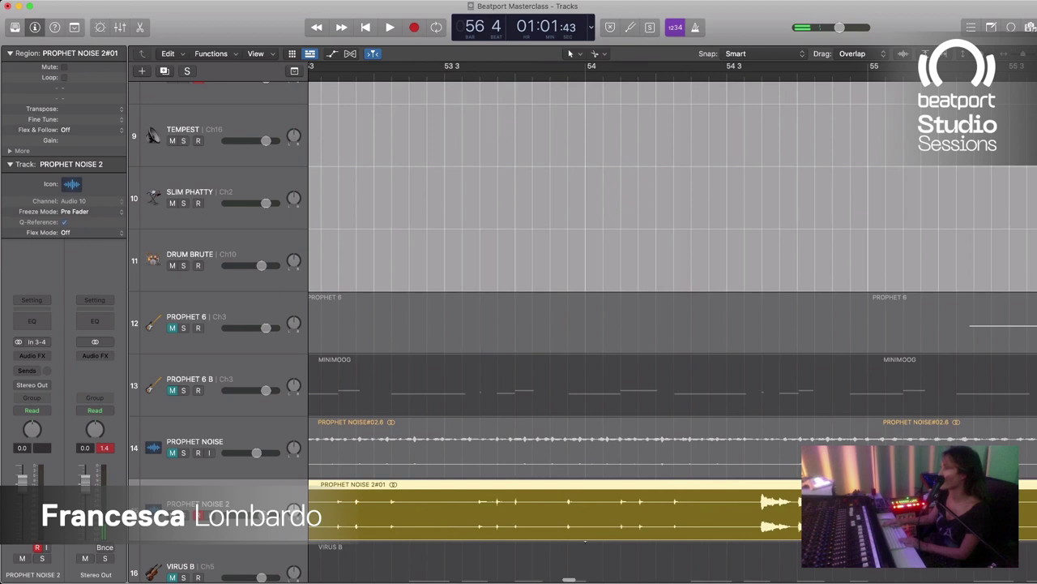
Step: Delete the loud burst after 54 3 from the PROPHET NOISE 2 take and split off a short quiet slice just after 53 3
{"action": "key", "text": "BackSpace"}
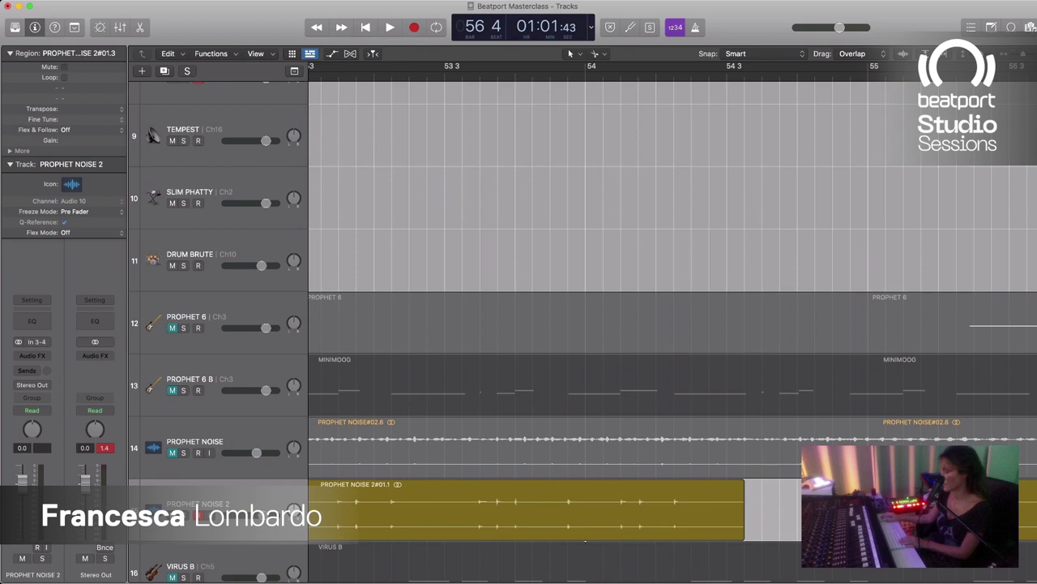
{"action": "left_click", "coordinate": [469, 509], "text": "super"}
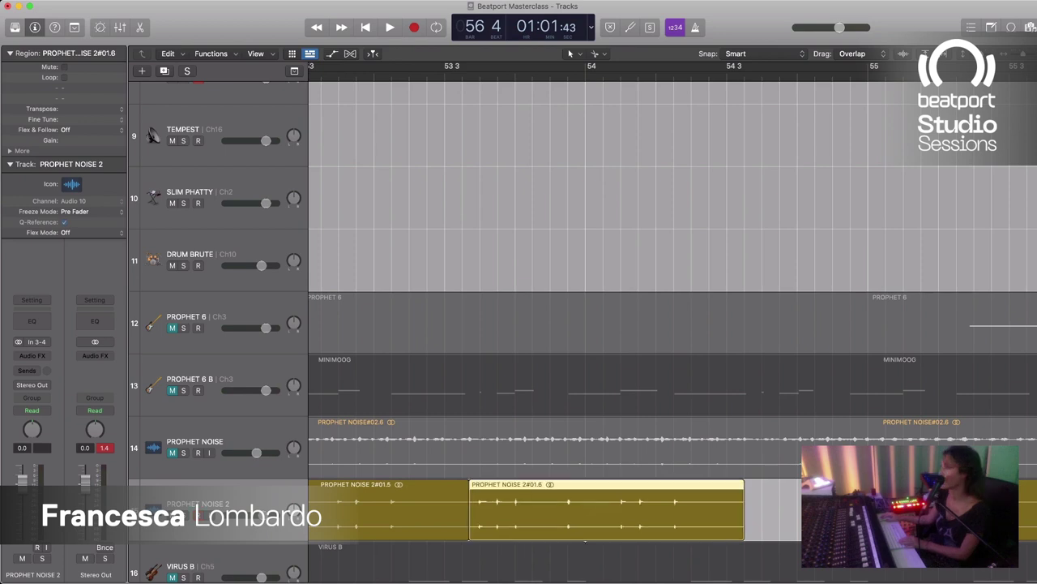
{"action": "key", "text": "super+z"}
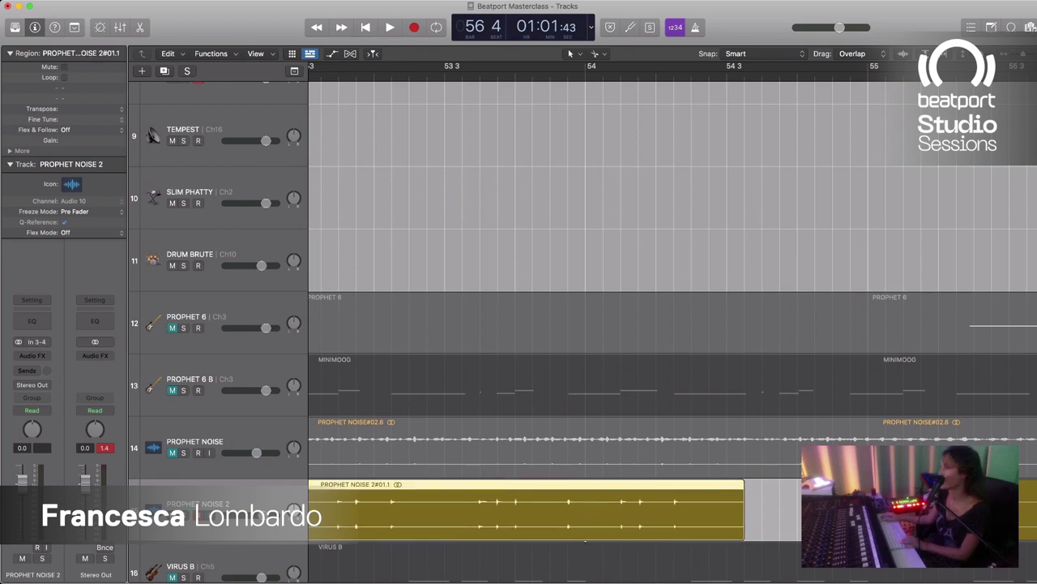
{"action": "key", "text": "super+t"}
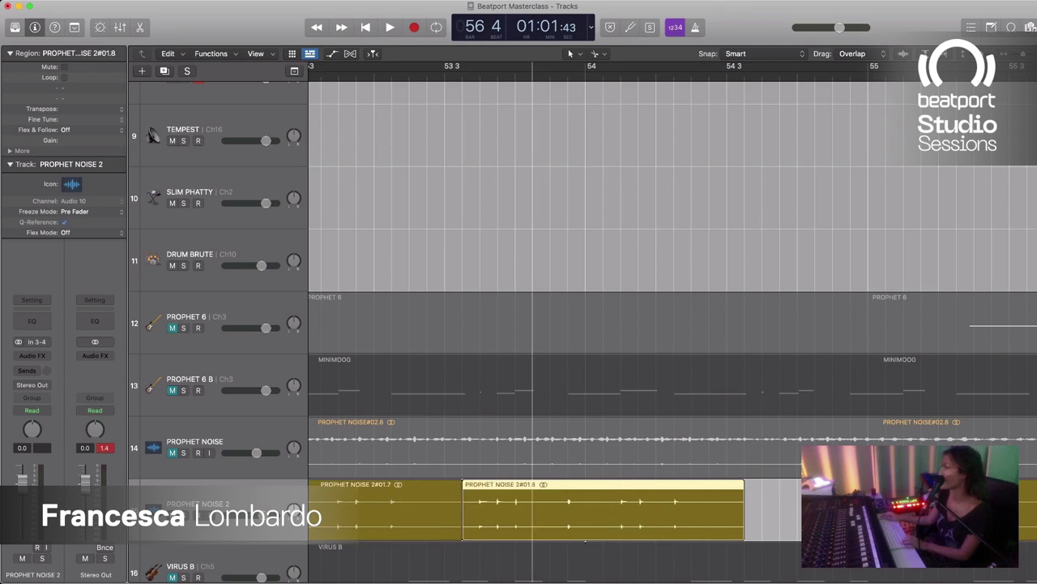
{"action": "left_click", "coordinate": [533, 509], "text": "super"}
Step: Copy the quiet PROPHET NOISE 2 slice into the gap just after 54 3 and play the repaired passage
{"action": "left_click_drag", "start_coordinate": [497, 509], "coordinate": [729, 509]}
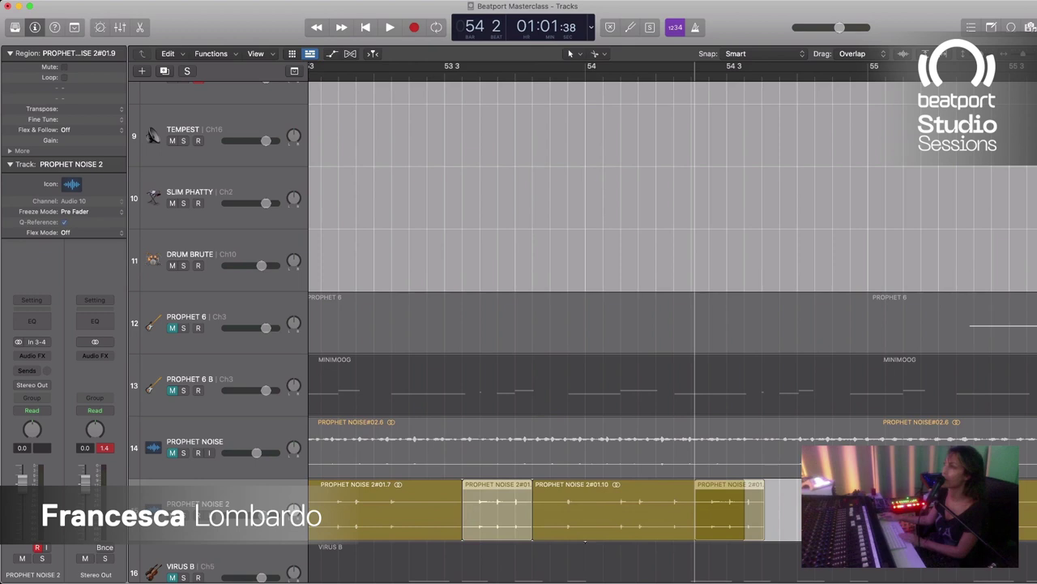
{"action": "left_click_drag", "start_coordinate": [728, 509], "coordinate": [779, 509]}
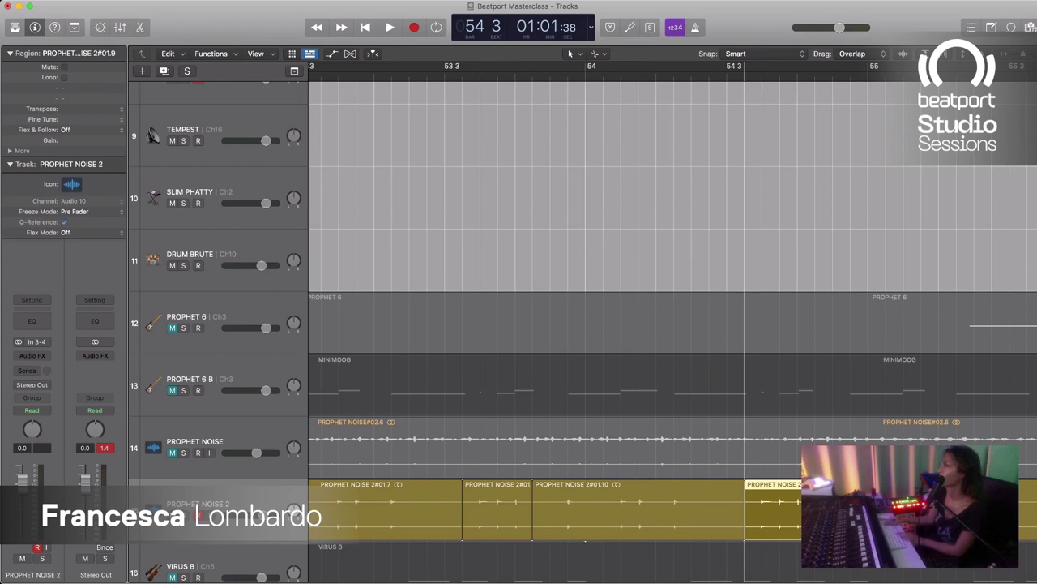
{"action": "key", "text": "space"}
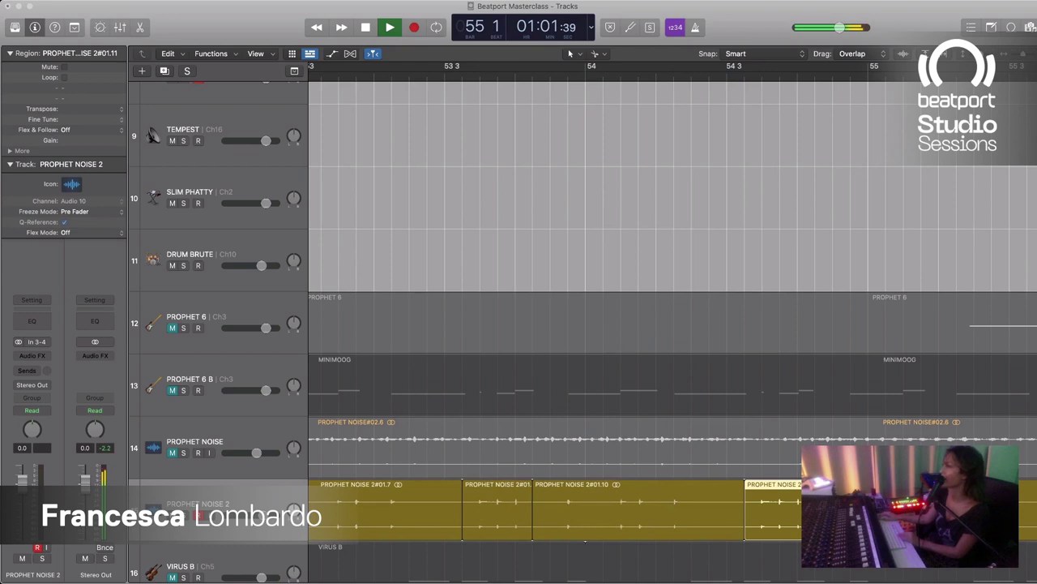
{"action": "key", "text": "space"}
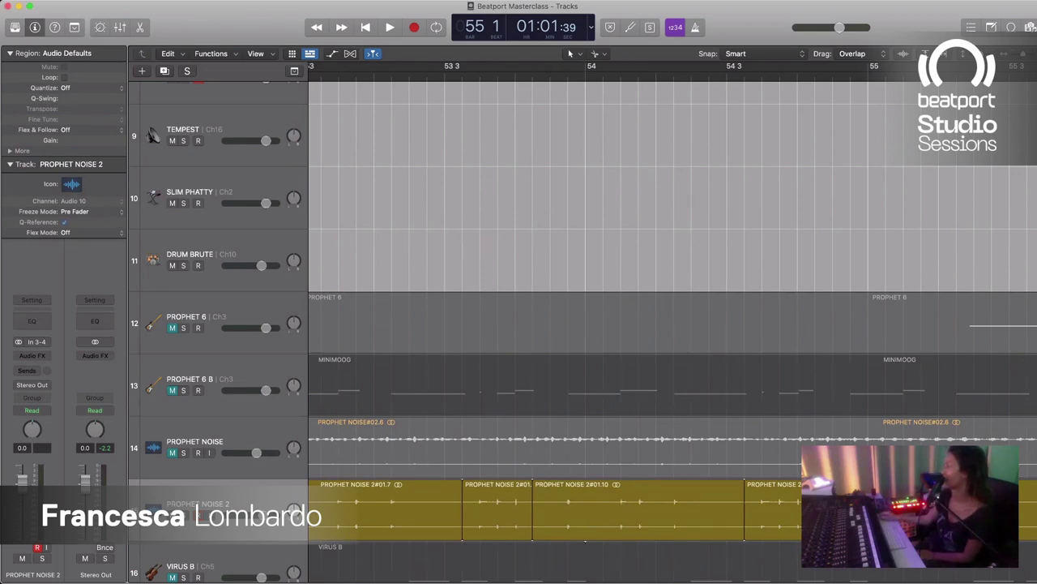
Step: Show all tracks in an overview and play the arrangement from around bar 54 past bar 60 to check the repair in context
{"action": "key", "text": "super+Up"}
{"action": "key", "text": "super+Up"}
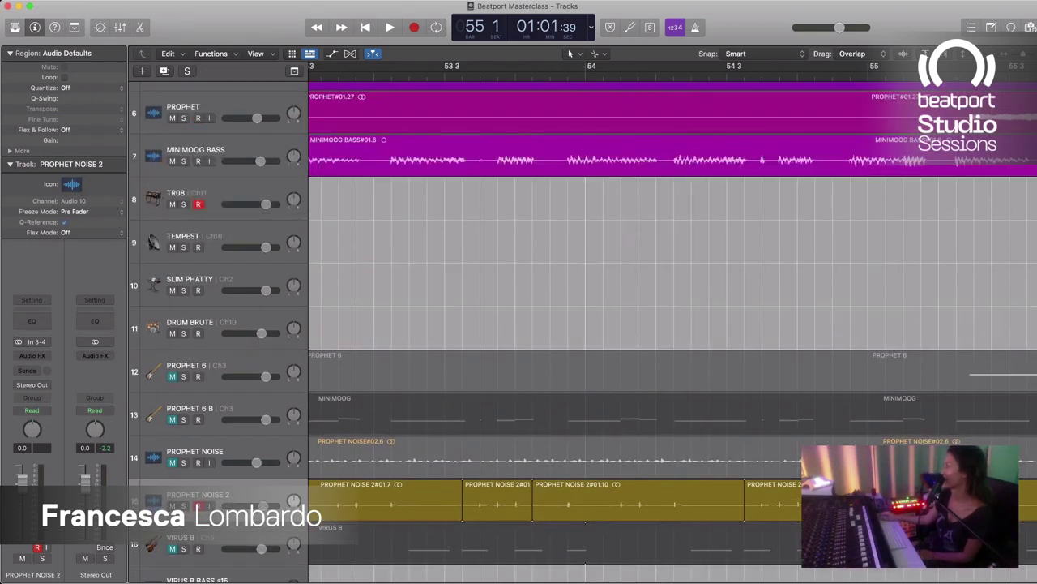
{"action": "key", "text": "super+Up"}
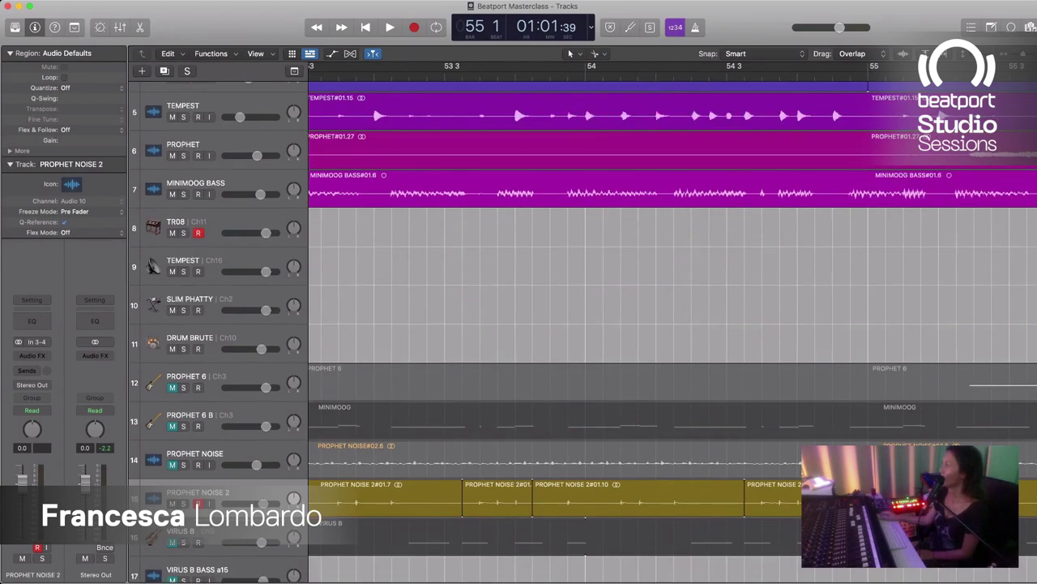
{"action": "key", "text": "super+Up"}
{"action": "key", "text": "super+Up"}
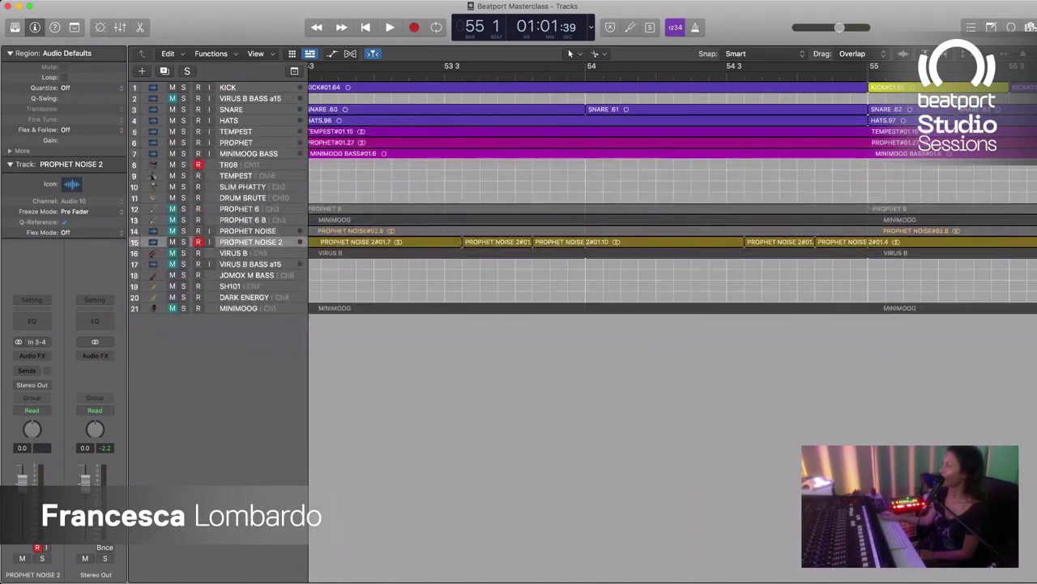
{"action": "key", "text": "super+Left"}
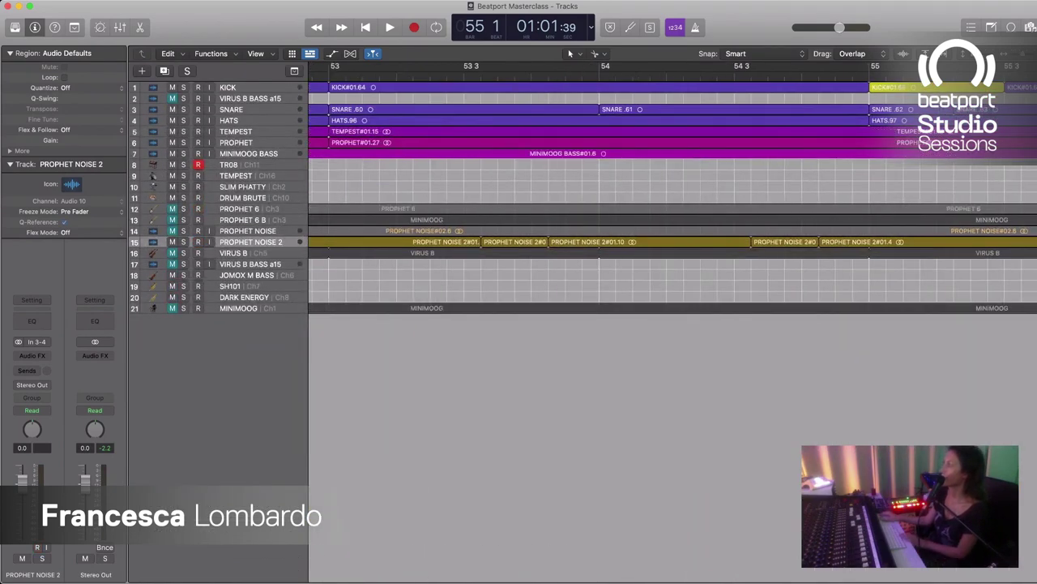
{"action": "key", "text": "super+Left"}
{"action": "key", "text": "super+Left"}
{"action": "key", "text": "super+Left"}
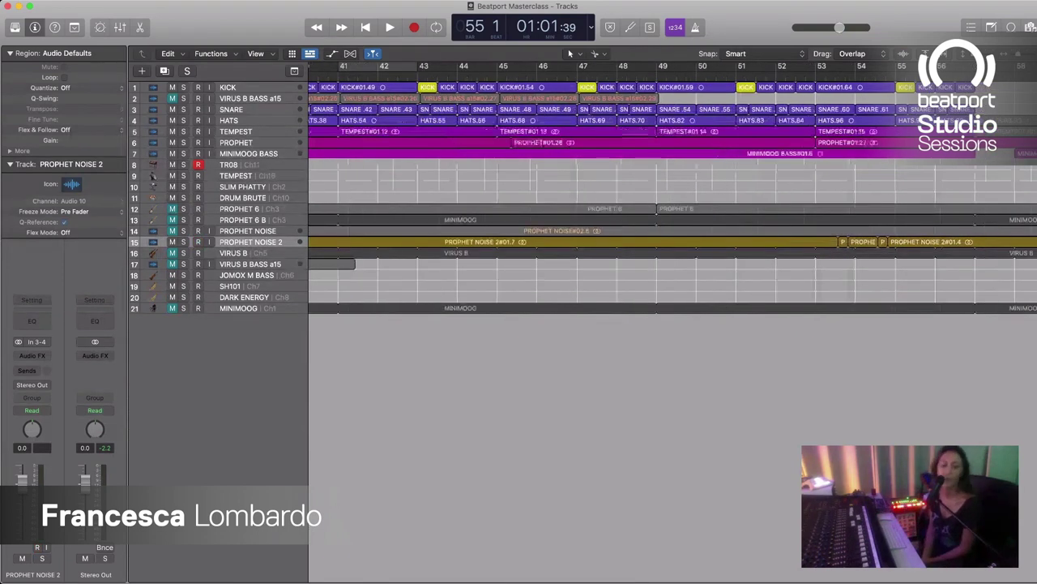
{"action": "key", "text": "space"}
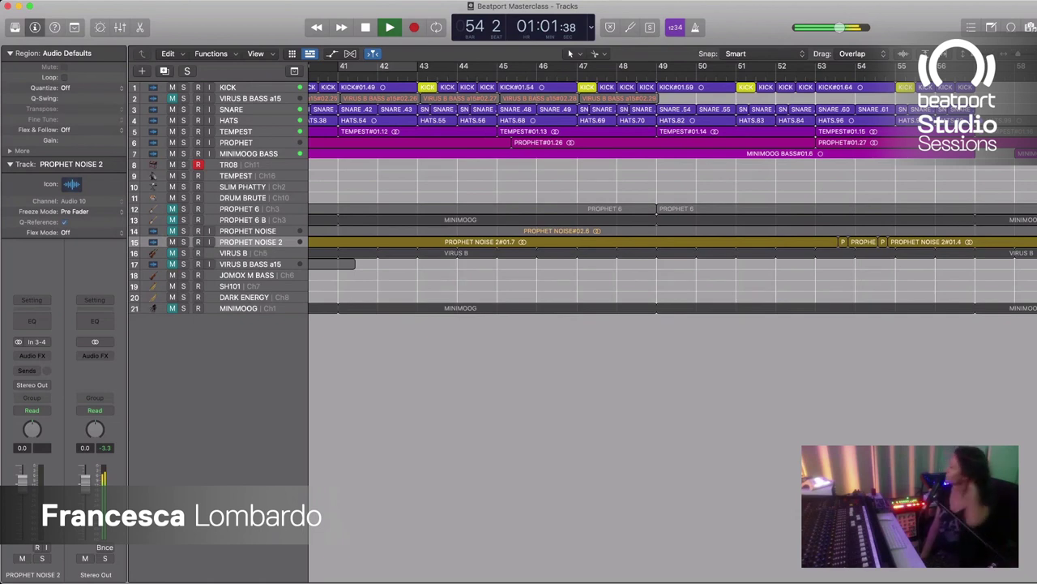
{"action": "key", "text": "ctrl+alt+r"}
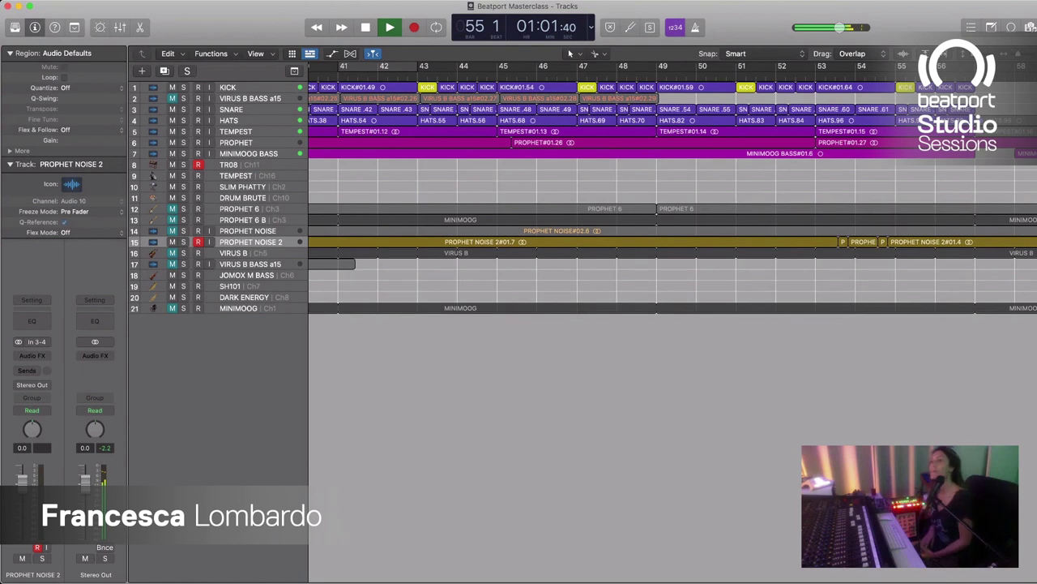
{"action": "key", "text": "ctrl+alt+r"}
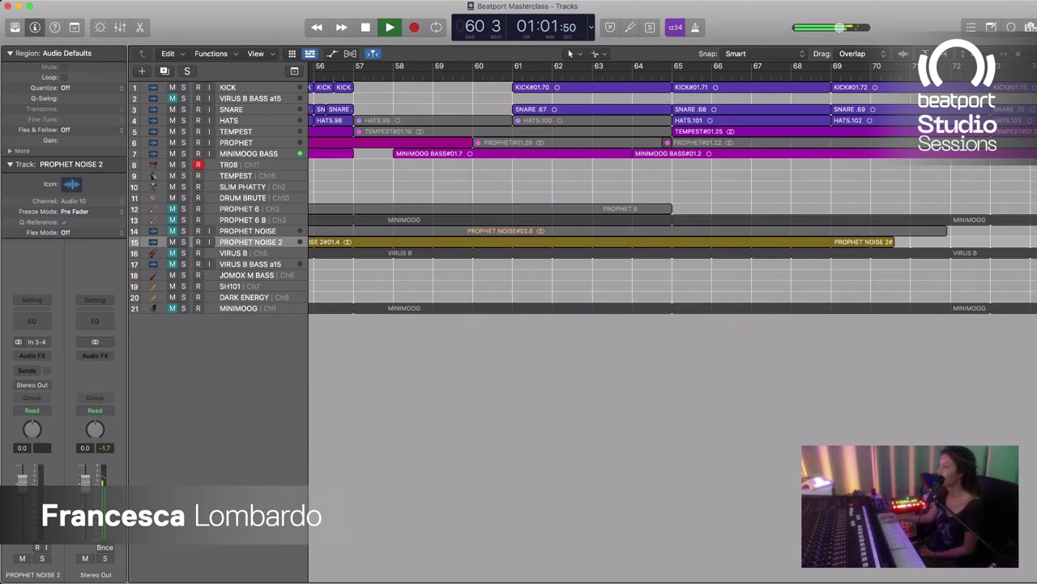
Step: Record-enable the PROPHET NOISE 2 track and play the arrangement from bar 1 to hear the take in context
{"action": "key", "text": "ctrl+r"}
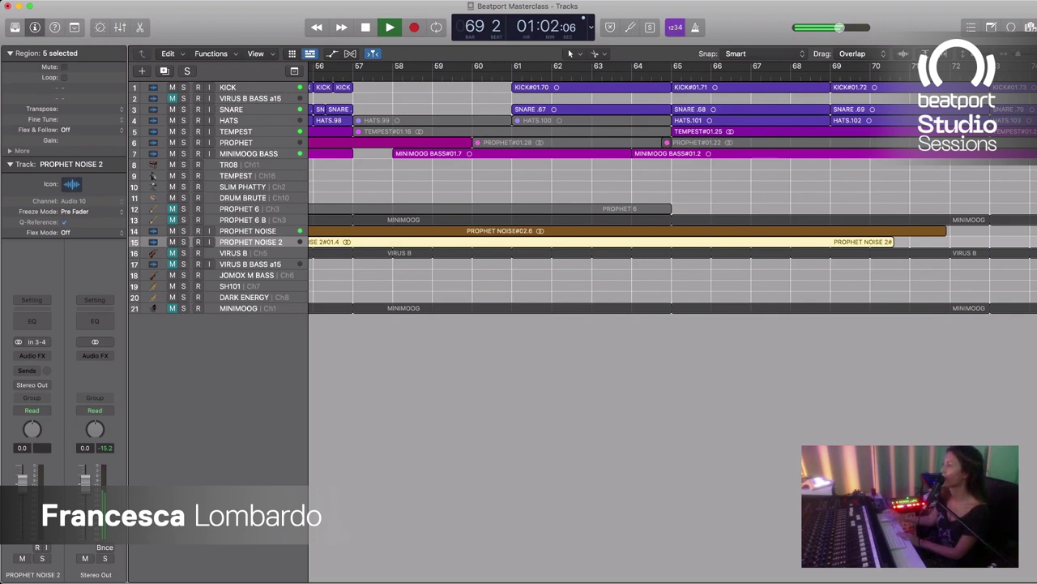
{"action": "key", "text": "ctrl+r"}
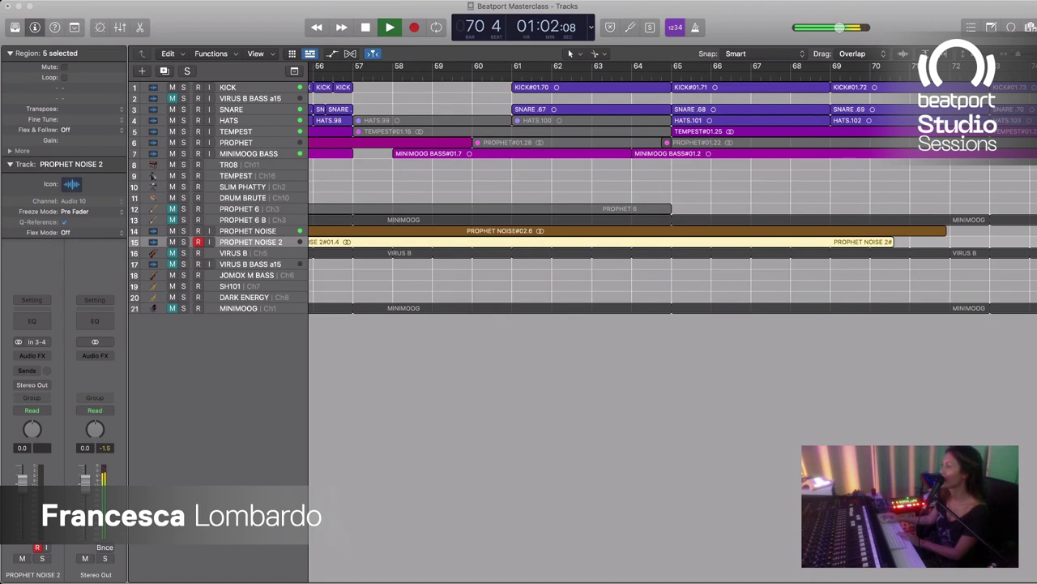
{"action": "key", "text": "space"}
{"action": "key", "text": "Return"}
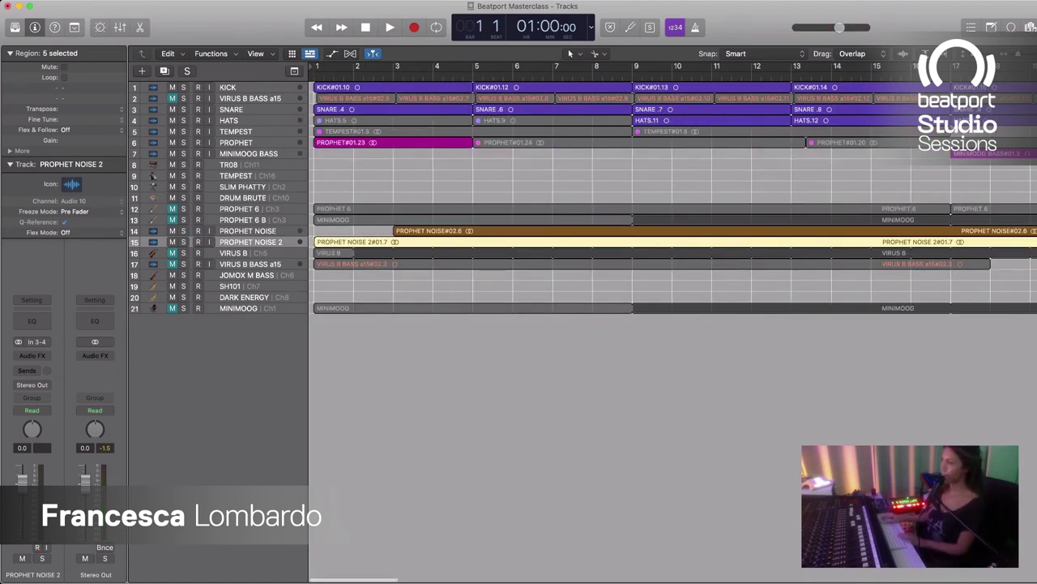
{"action": "key", "text": "space"}
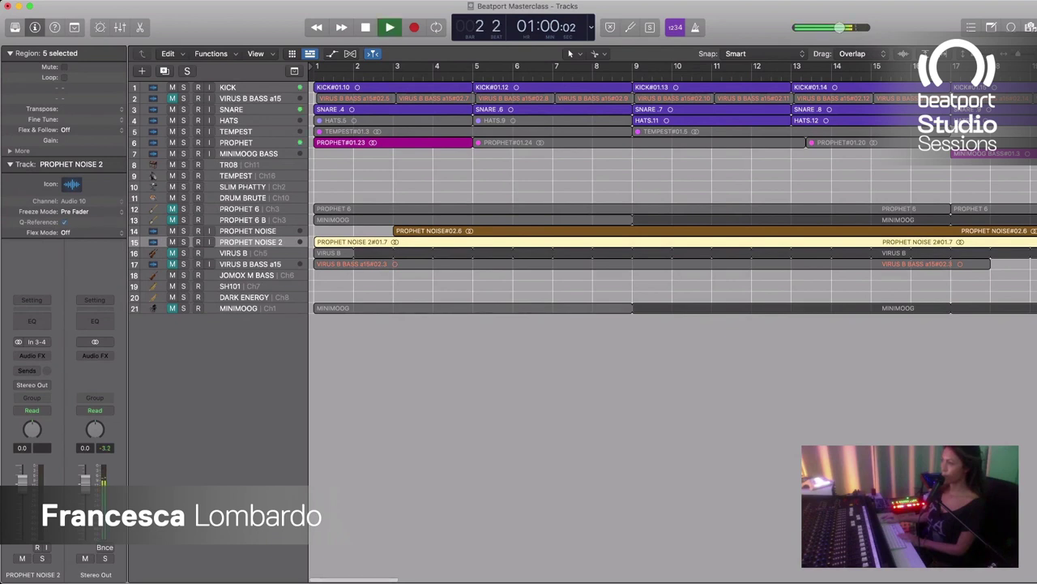
{"action": "key", "text": "ctrl+r"}
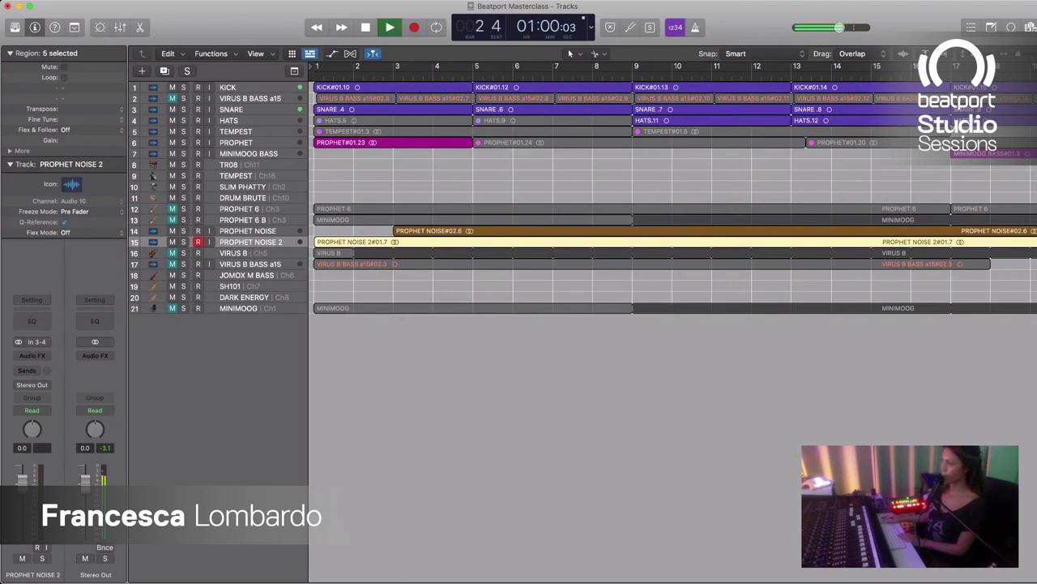
{"action": "key", "text": "space"}
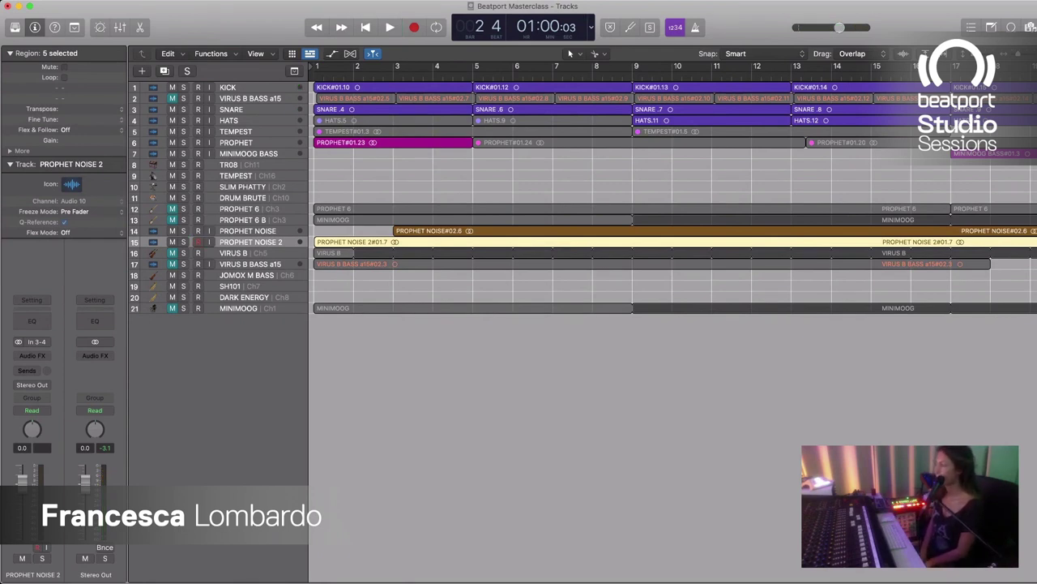
{"action": "key", "text": "space"}
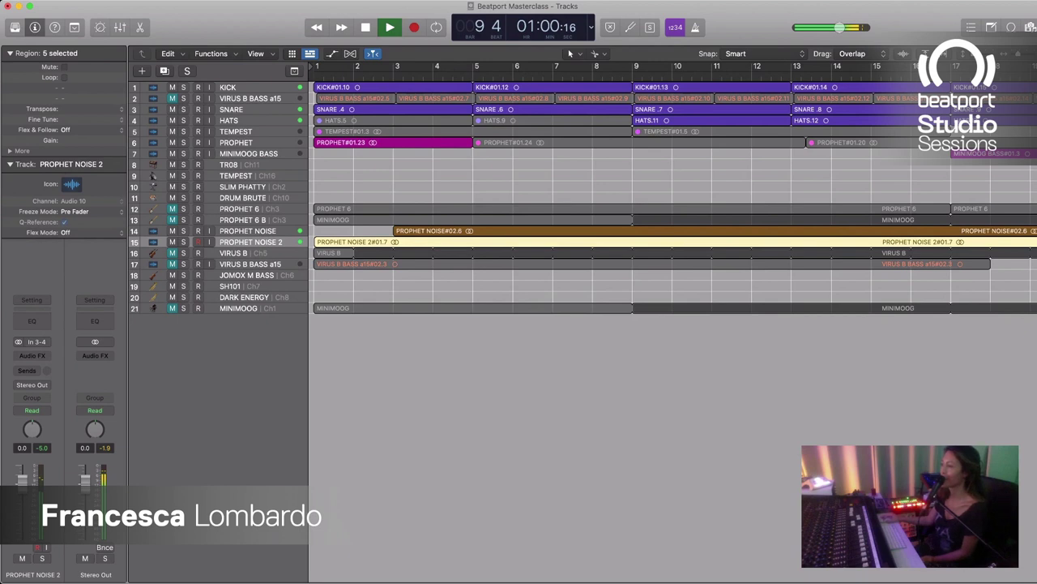
Step: Audition VIRUS B BASS a15 in the running arrangement by unmuting its track, and mute it again
{"action": "left_click", "coordinate": [249, 98]}
{"action": "key", "text": "m"}
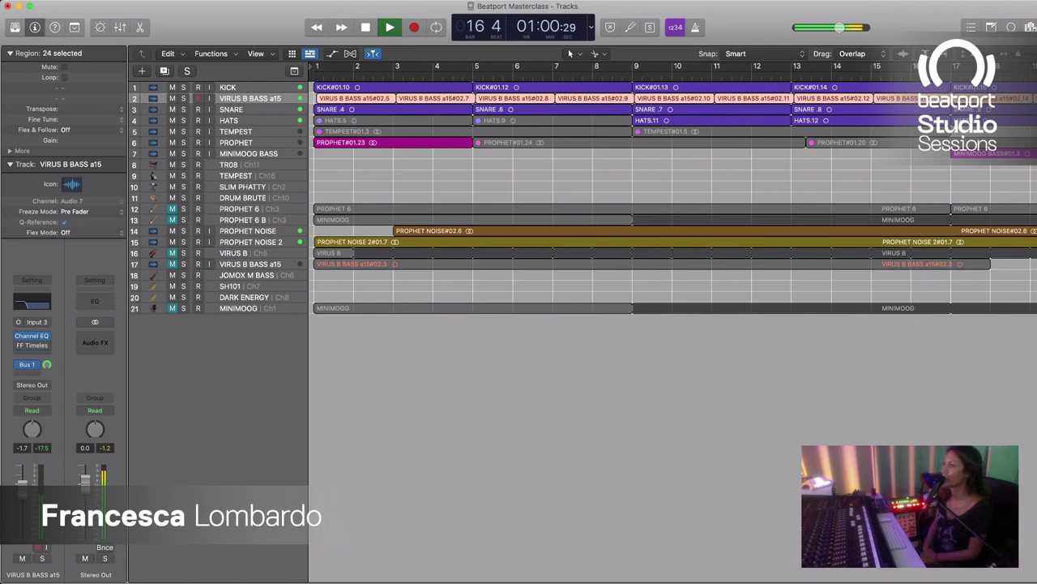
{"action": "key", "text": "m"}
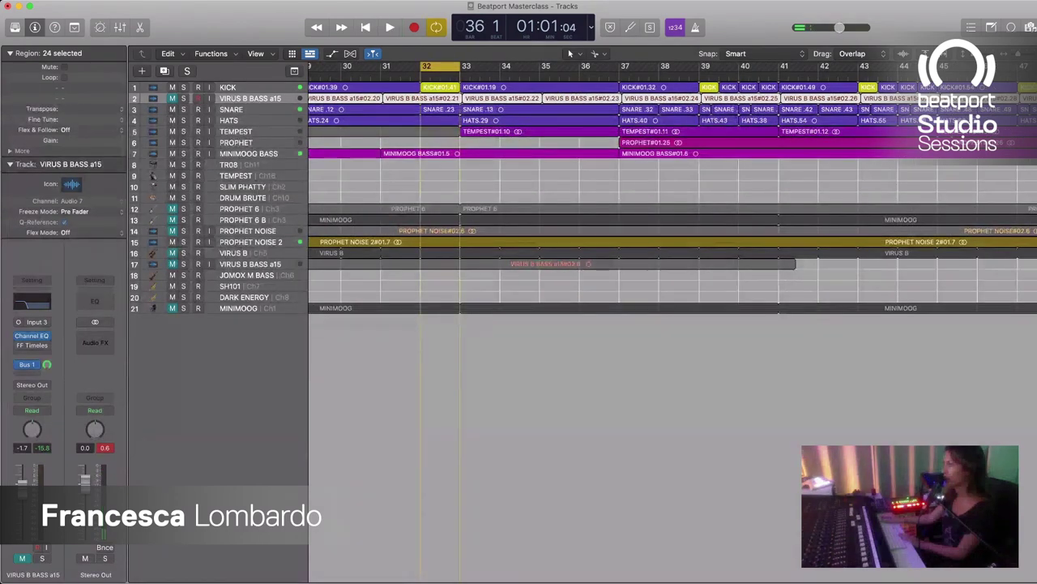
Step: Compare the kick fill in the looped passage at bars 31 and 32 soloed and in the full mix
{"action": "key", "text": "s"}
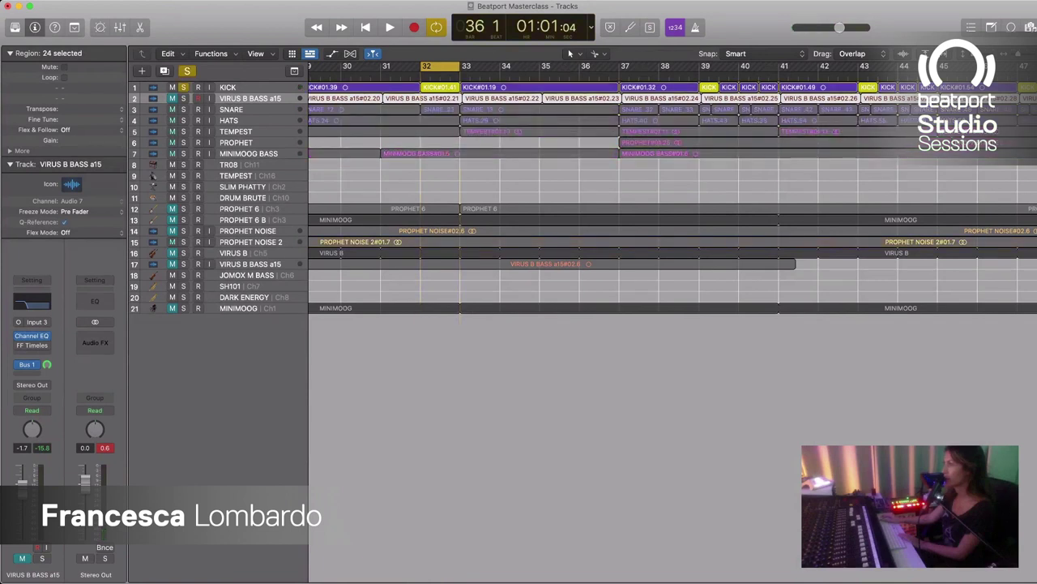
{"action": "key", "text": "space"}
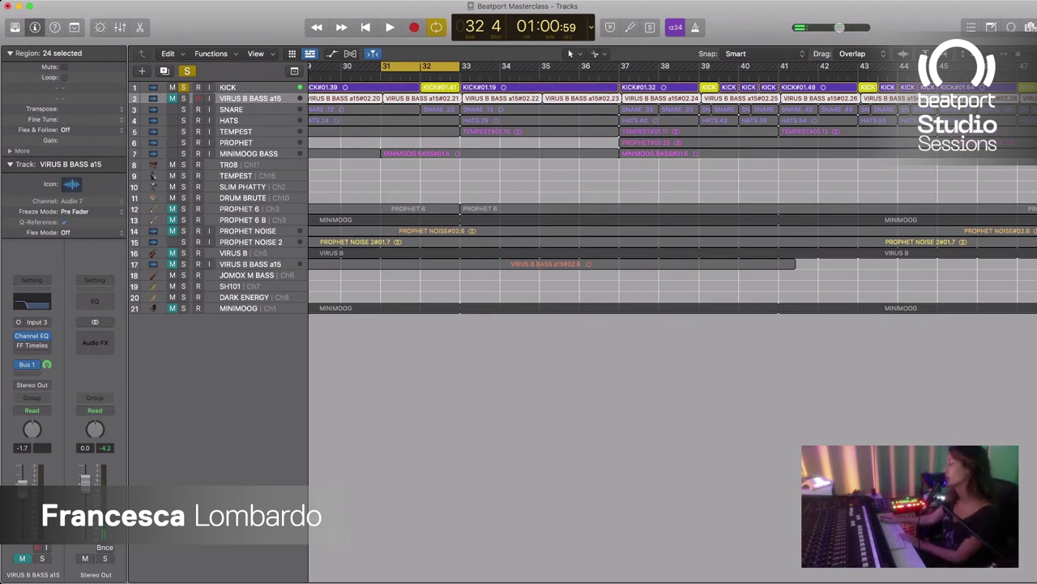
{"action": "key", "text": "ctrl+alt+super+s"}
{"action": "key", "text": "space"}
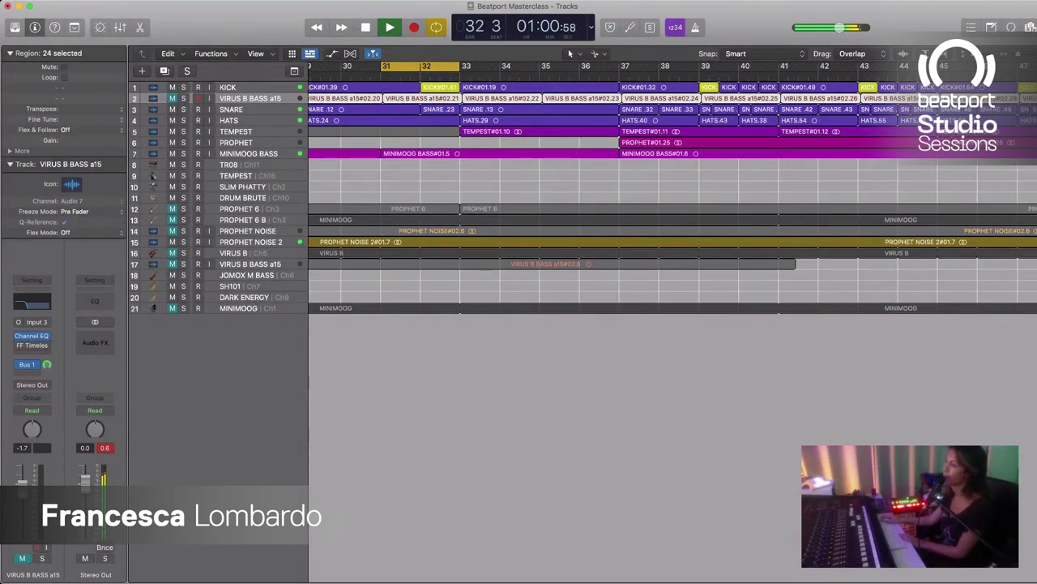
{"action": "key", "text": "space"}
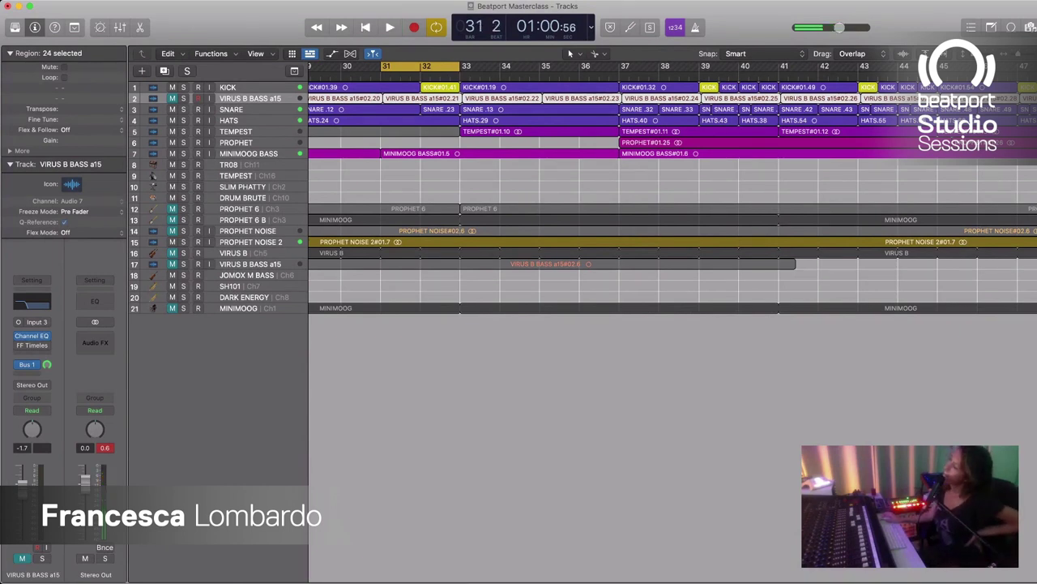
{"action": "key", "text": "s"}
{"action": "key", "text": "space"}
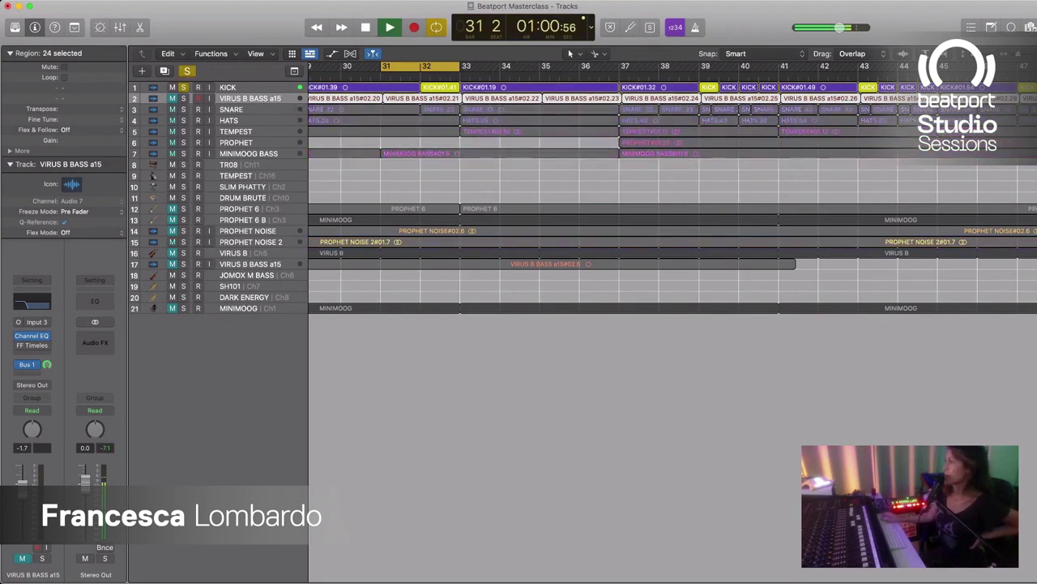
{"action": "key", "text": "space"}
Step: Open only the KICK#01.41 region at bar 32 in the audio file editor and play its fill with the kick soloed
{"action": "key", "text": "shift+d"}
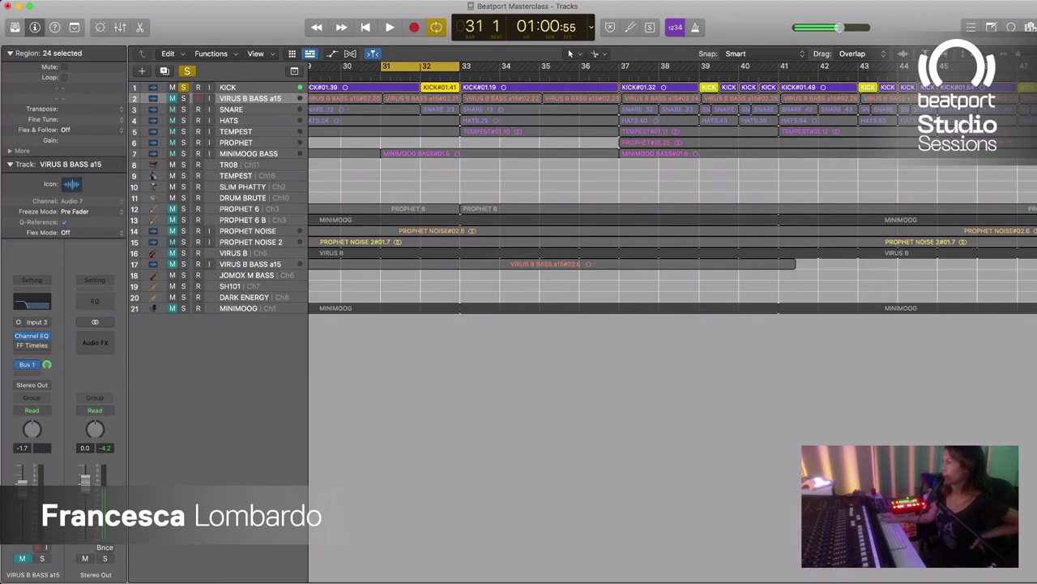
{"action": "key", "text": "e"}
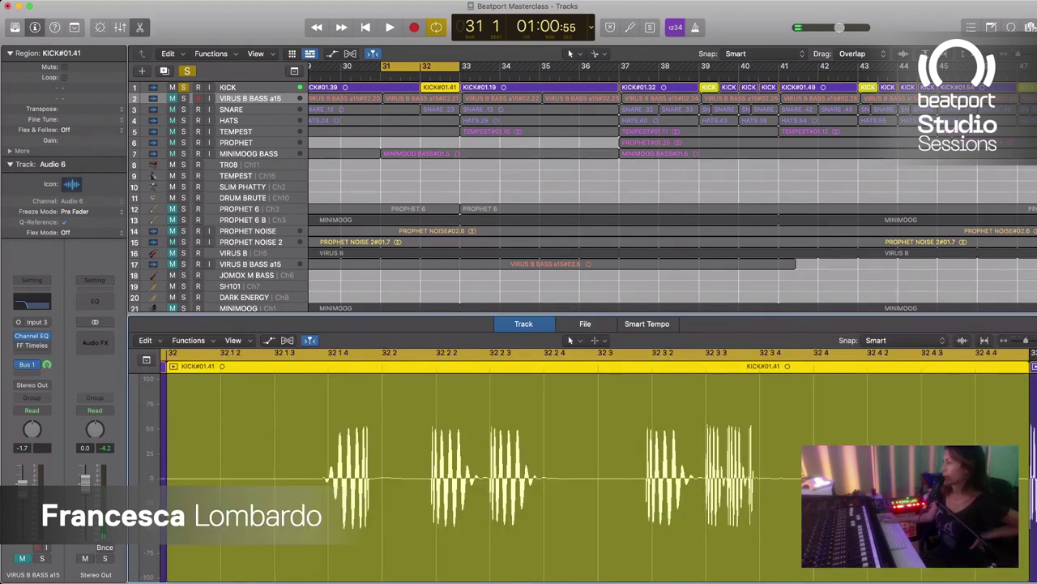
{"action": "key", "text": "e"}
{"action": "key", "text": "shift+d"}
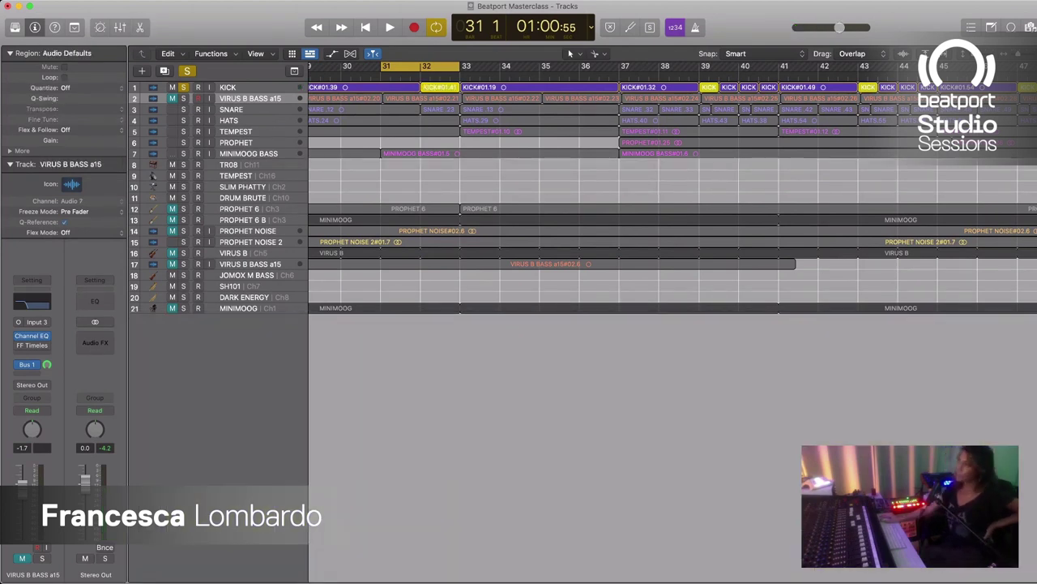
{"action": "left_click", "coordinate": [440, 87]}
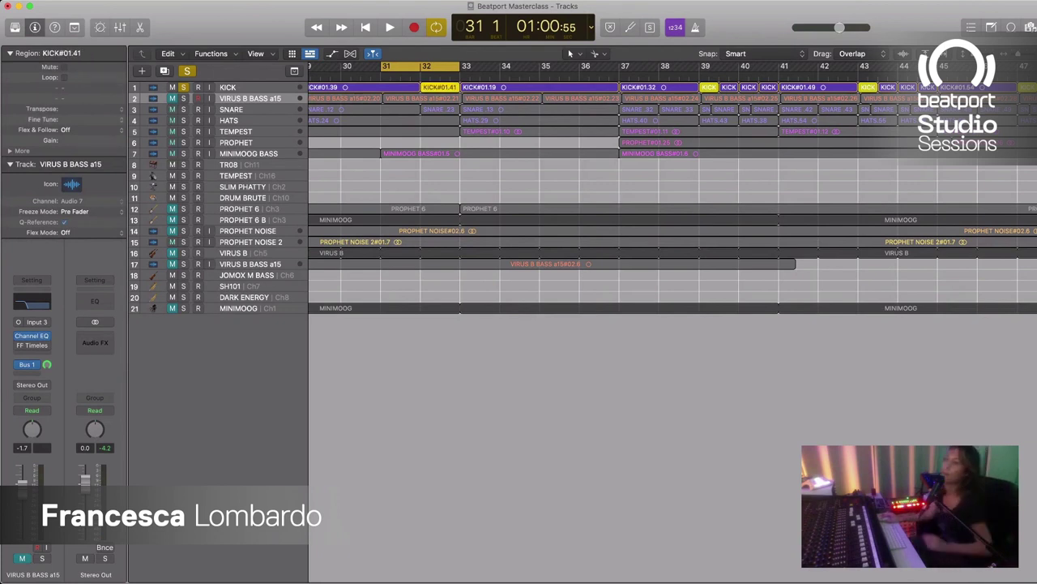
{"action": "key", "text": "e"}
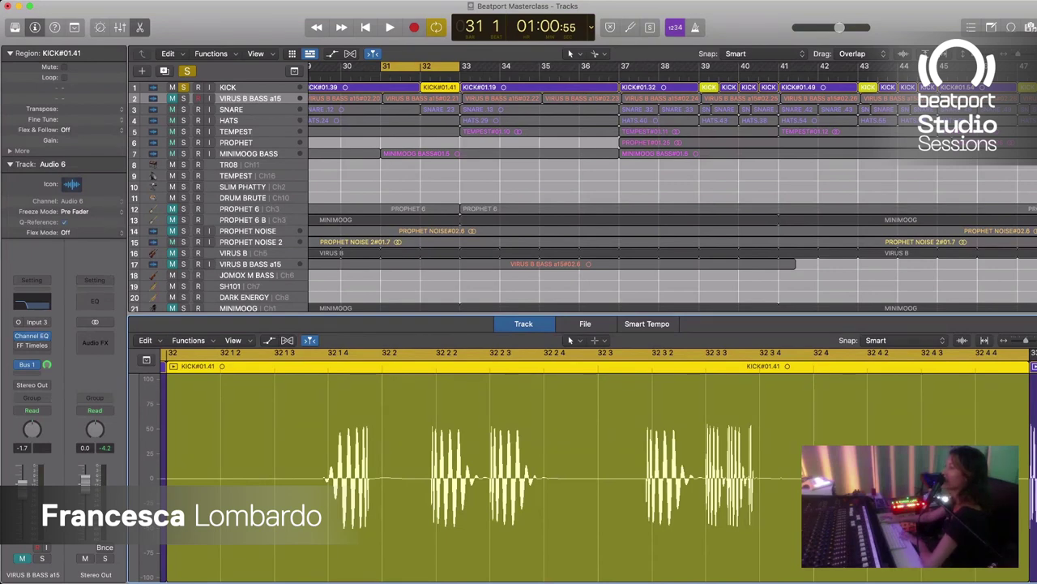
{"action": "key", "text": "w"}
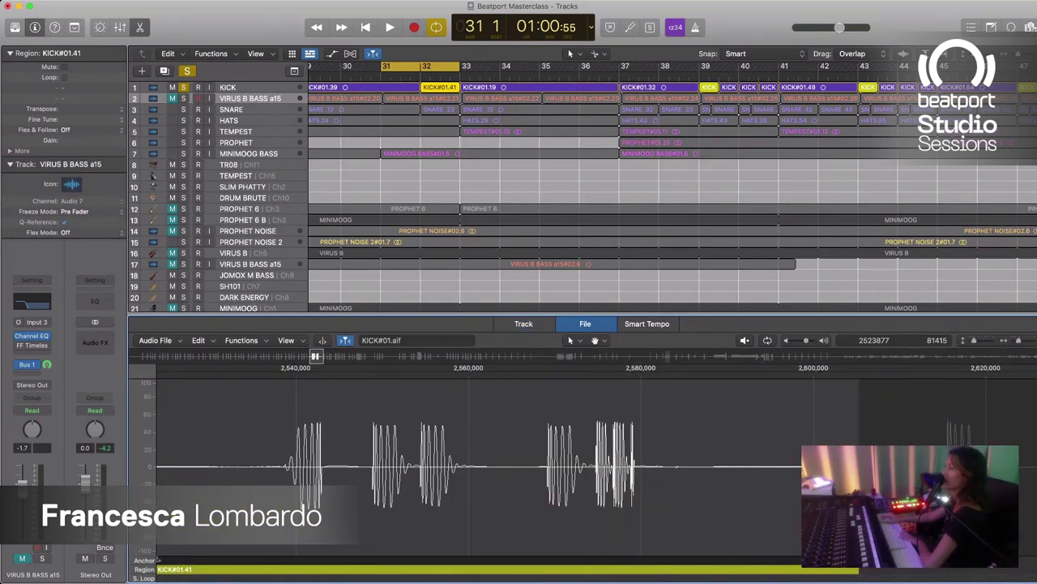
{"action": "key", "text": "space"}
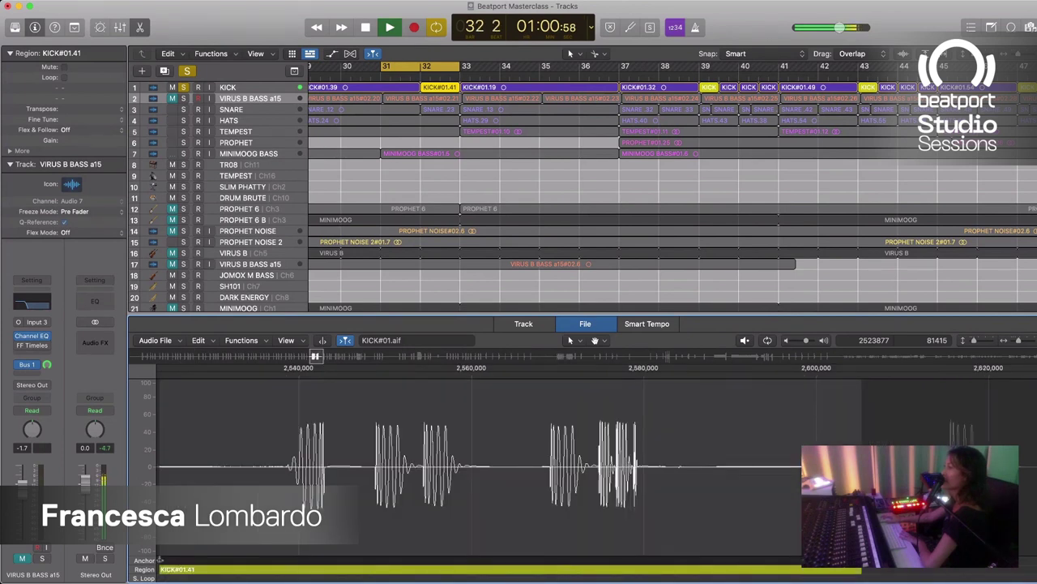
{"action": "key", "text": "space"}
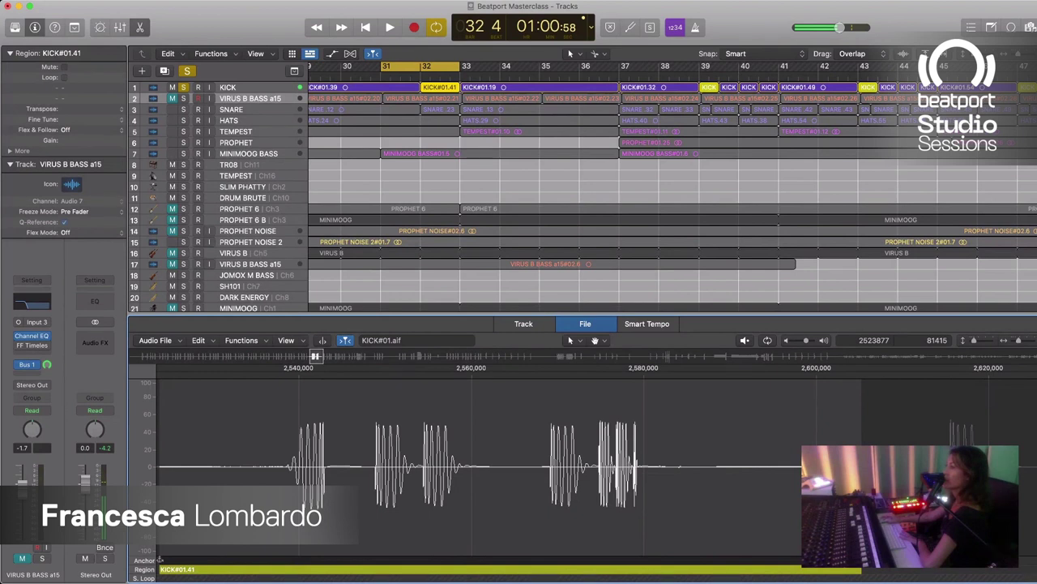
Step: Lower the level of the final double hit in the KICK#01.41 audio file and replay the looped kick fill
{"action": "left_click_drag", "start_coordinate": [592, 466], "coordinate": [658, 466]}
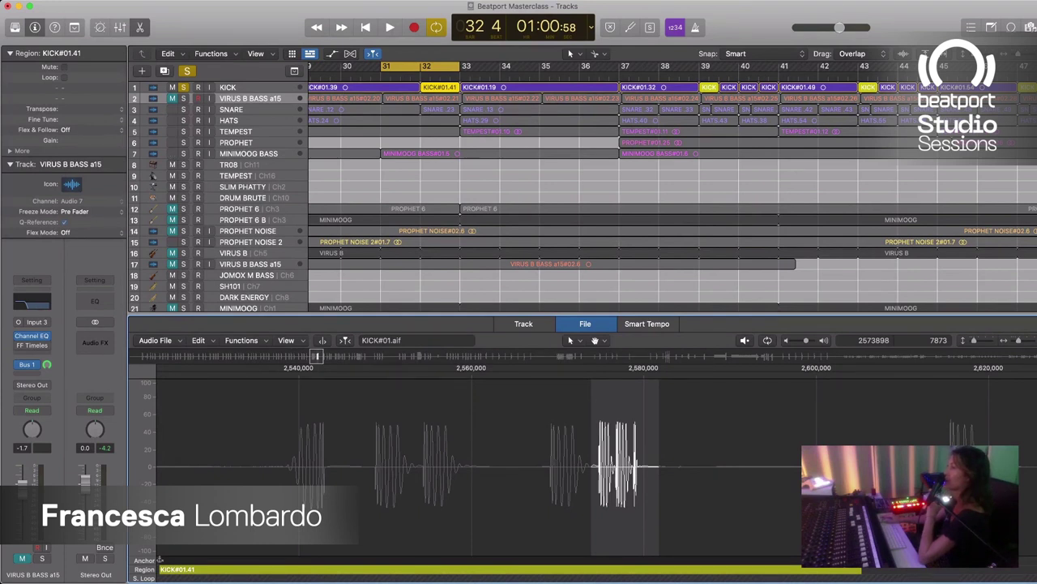
{"action": "key", "text": "Tab"}
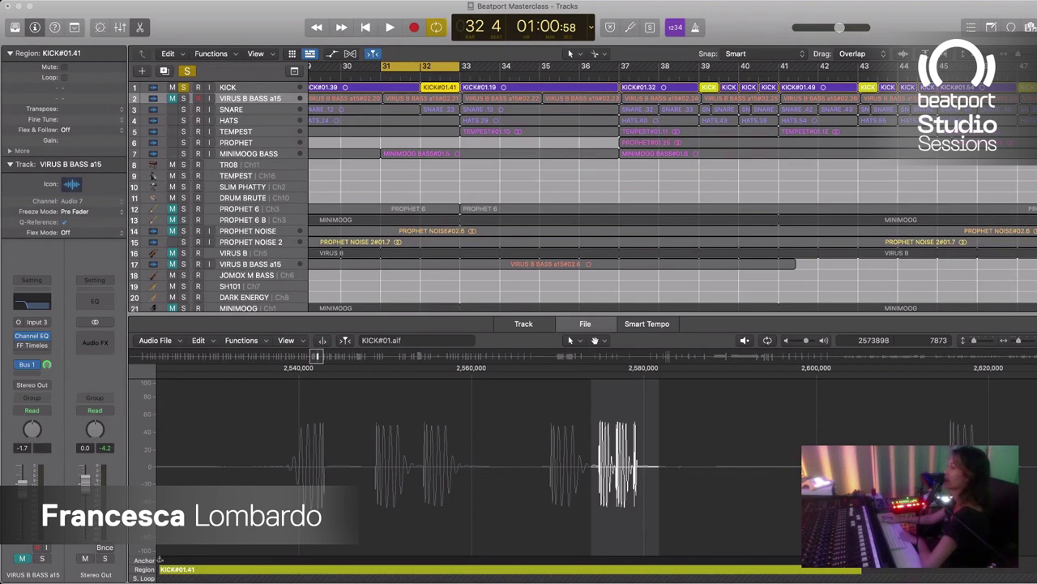
{"action": "key", "text": "Return"}
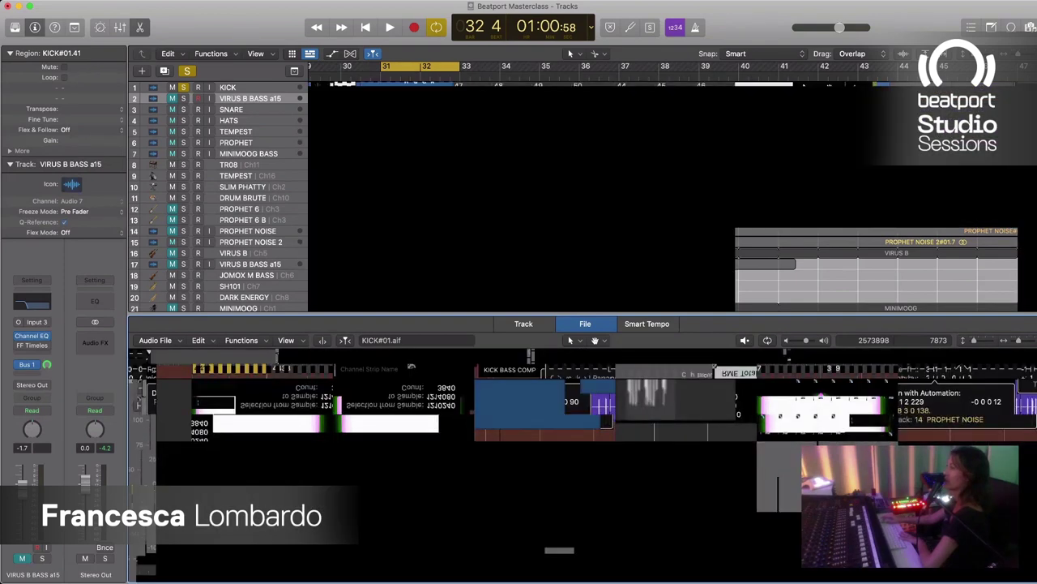
{"action": "key", "text": "Tab"}
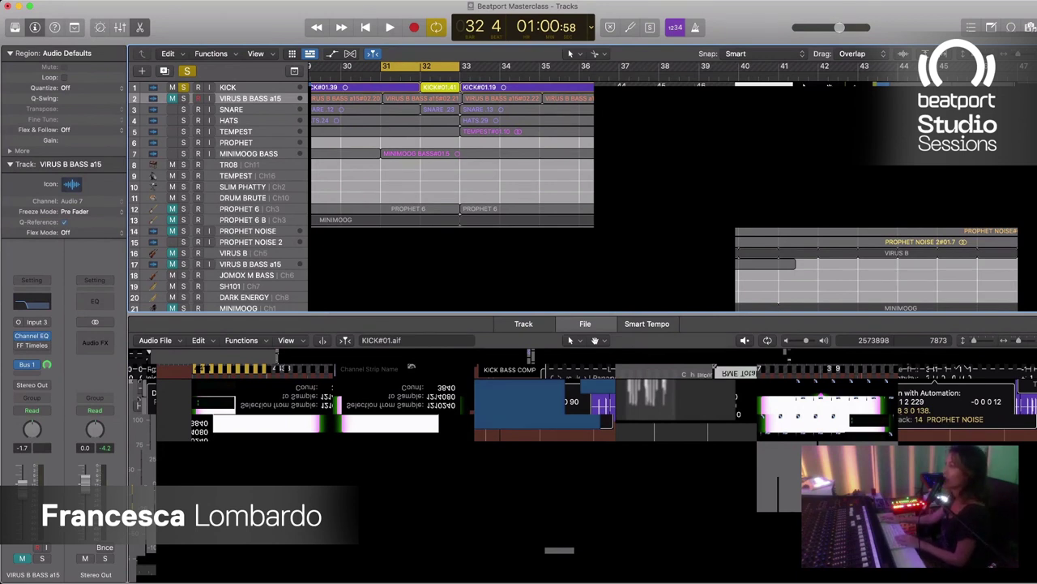
{"action": "key", "text": "space"}
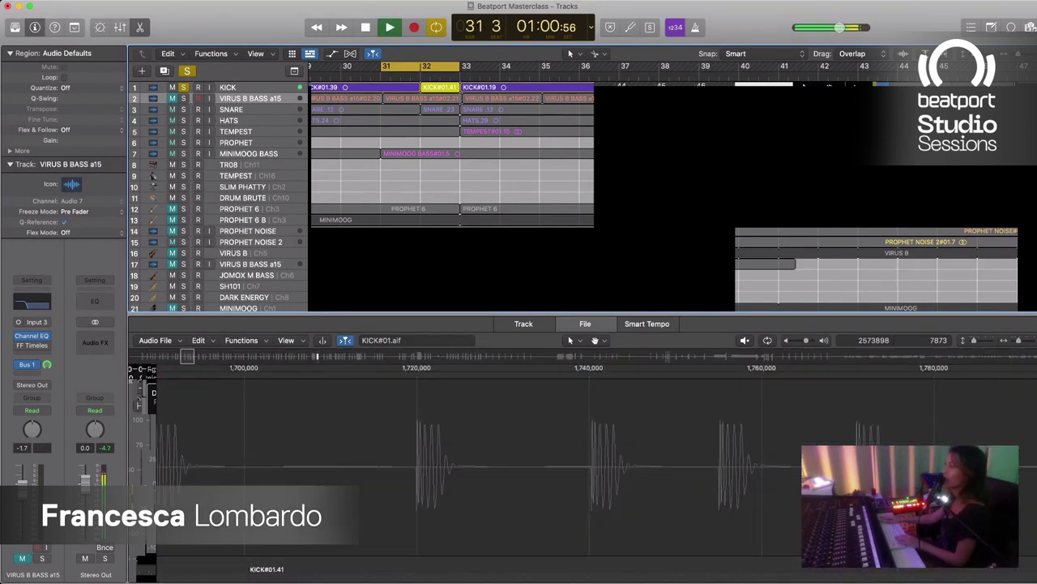
{"action": "key", "text": "space"}
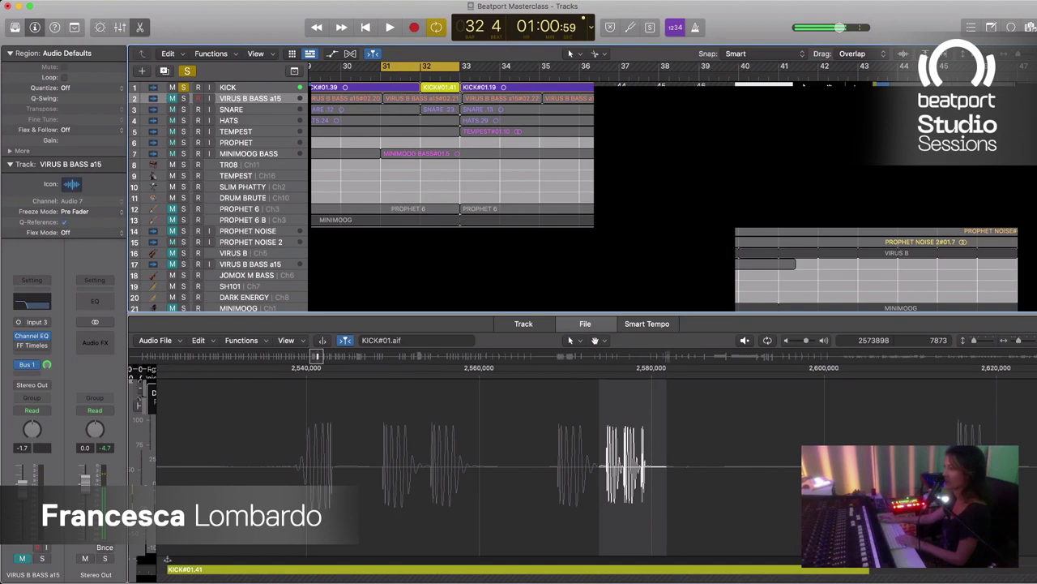
{"action": "key", "text": "Tab"}
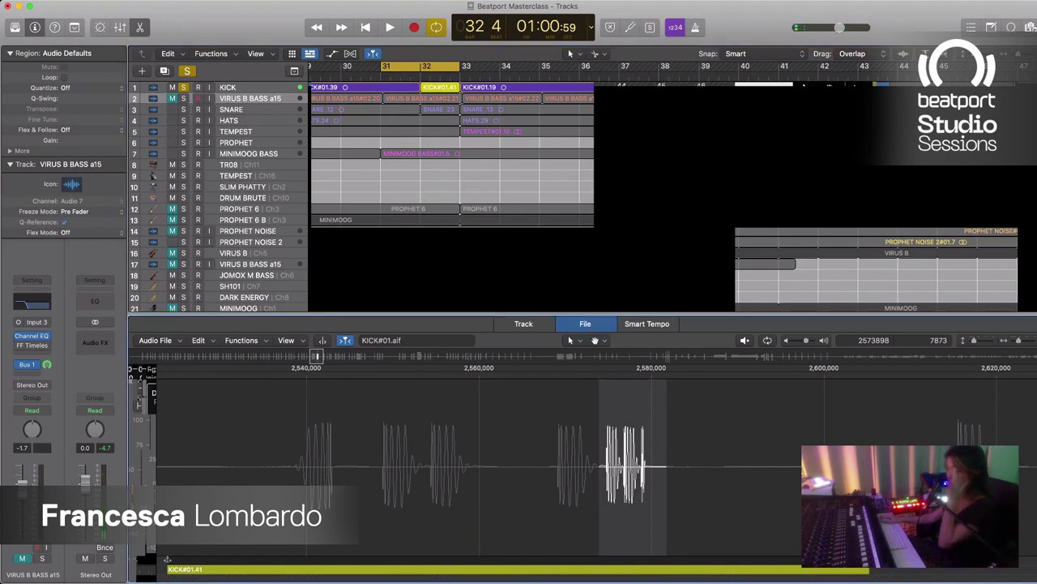
{"action": "key", "text": "Tab"}
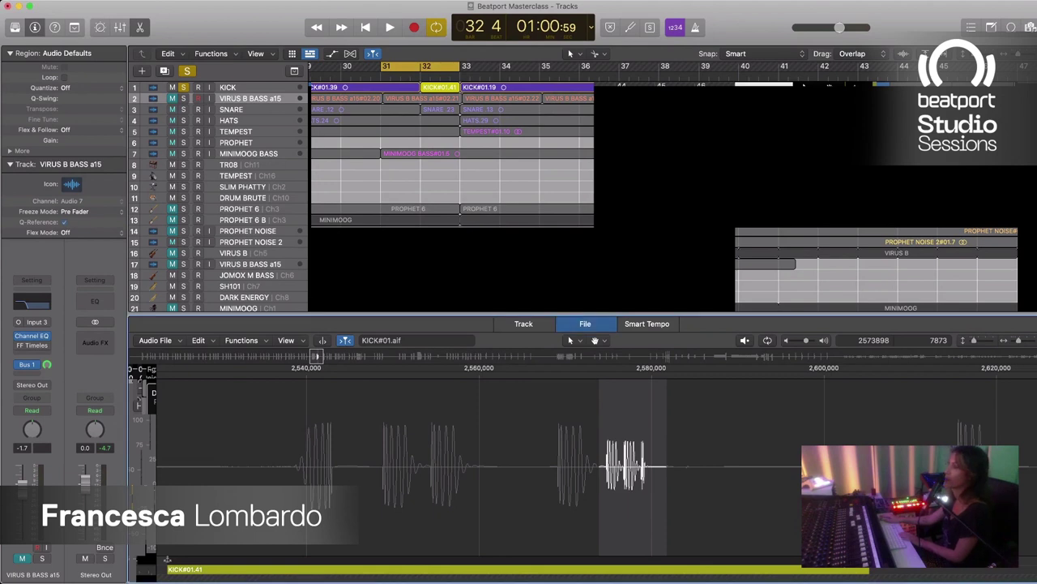
{"action": "key", "text": "space"}
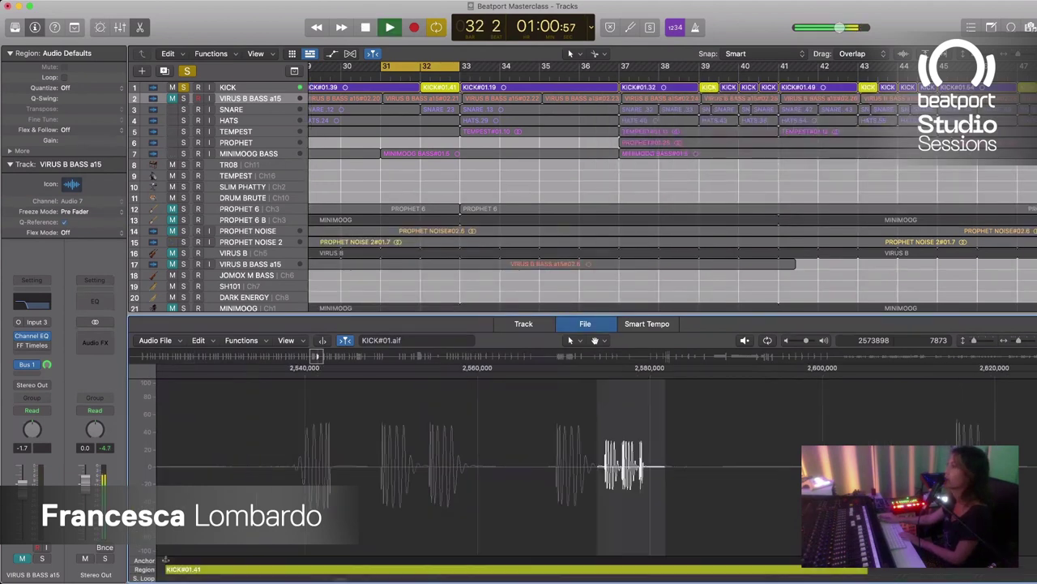
{"action": "key", "text": "space"}
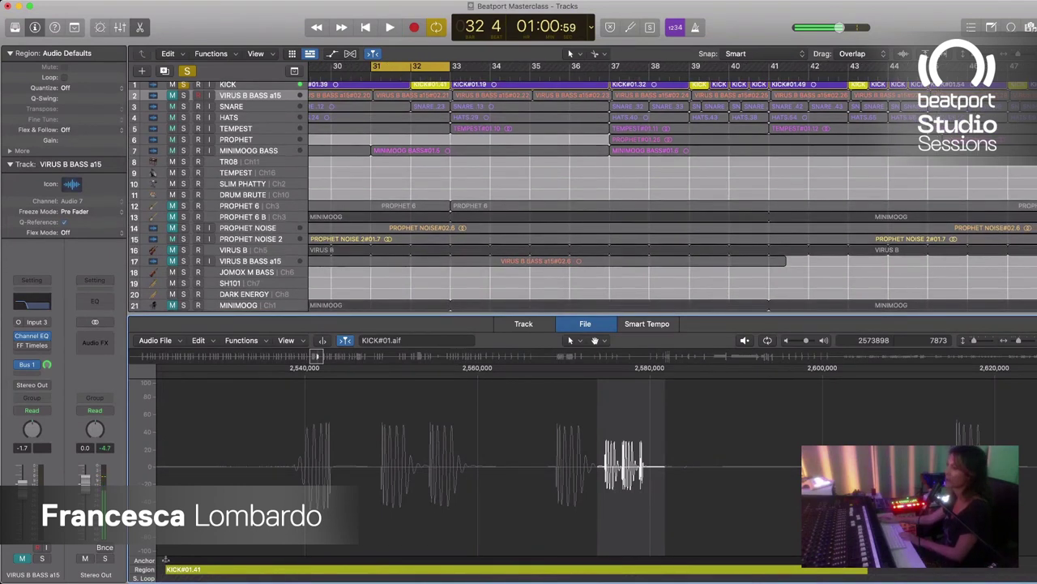
Step: Turn off the cycle, clear the kick solo and play the full arrangement from about bar 30 to bar 44
{"action": "left_click", "coordinate": [340, 66]}
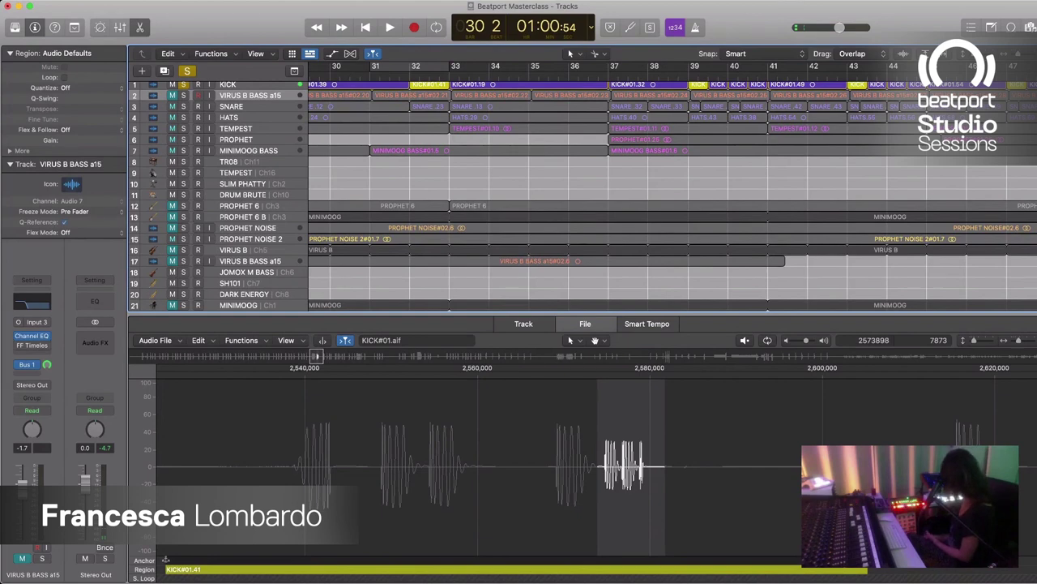
{"action": "key", "text": "ctrl+alt+super+s"}
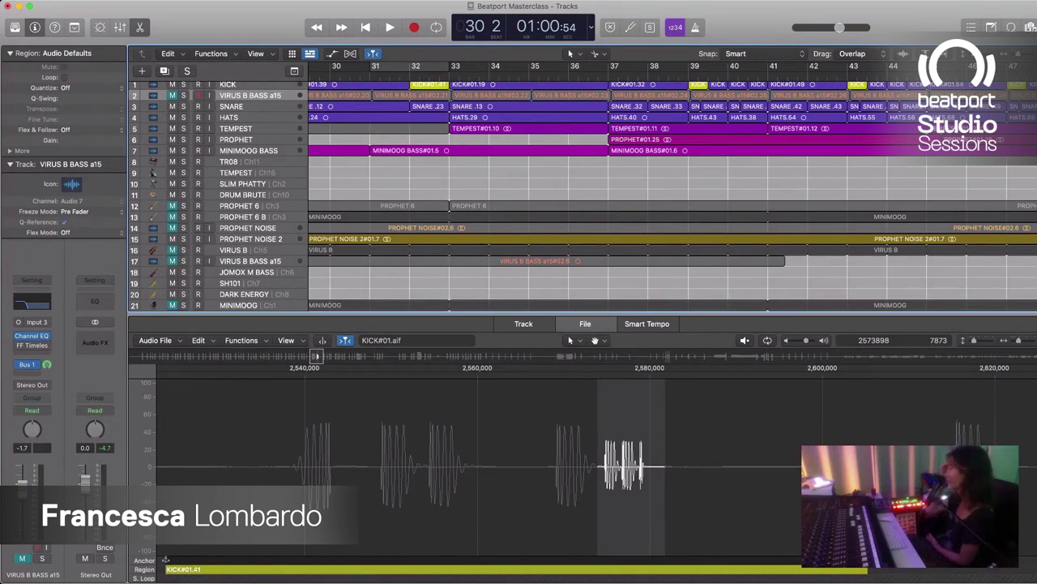
{"action": "key", "text": "space"}
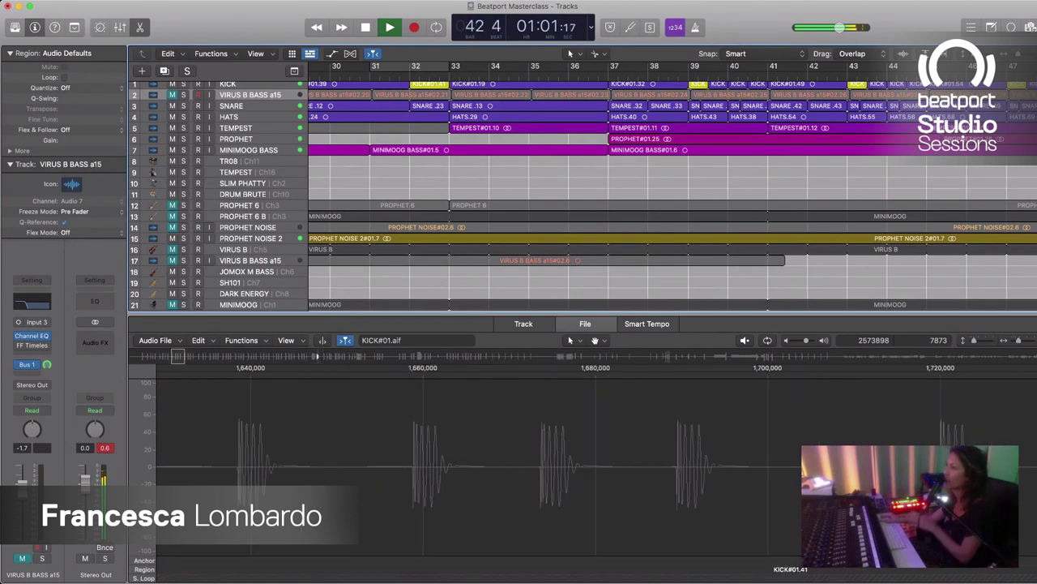
{"action": "key", "text": "space"}
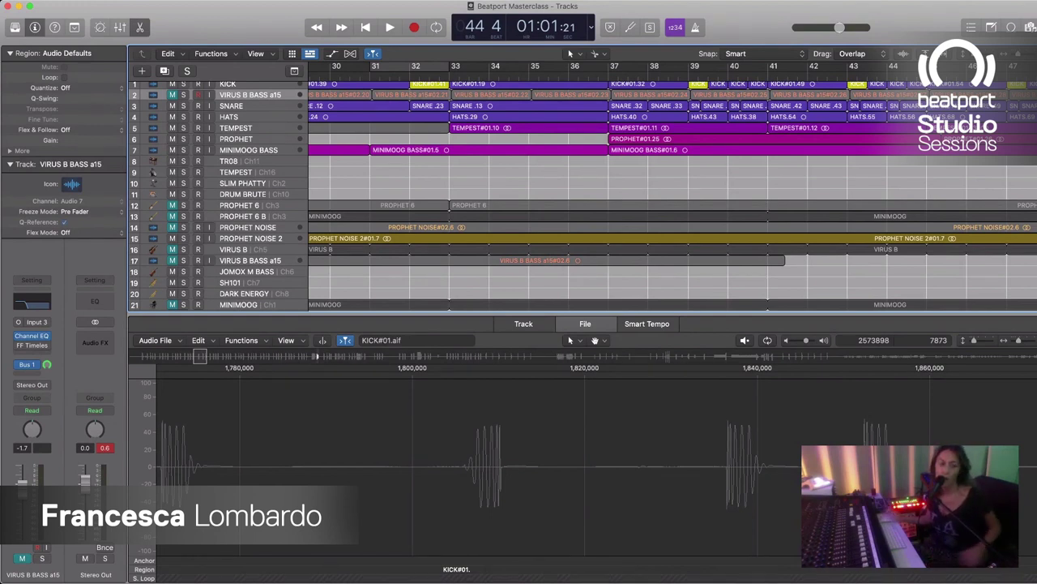
Step: Select the VIRUS B BASS a15 track with all its regions and close the audio editor
{"action": "left_click", "coordinate": [250, 94]}
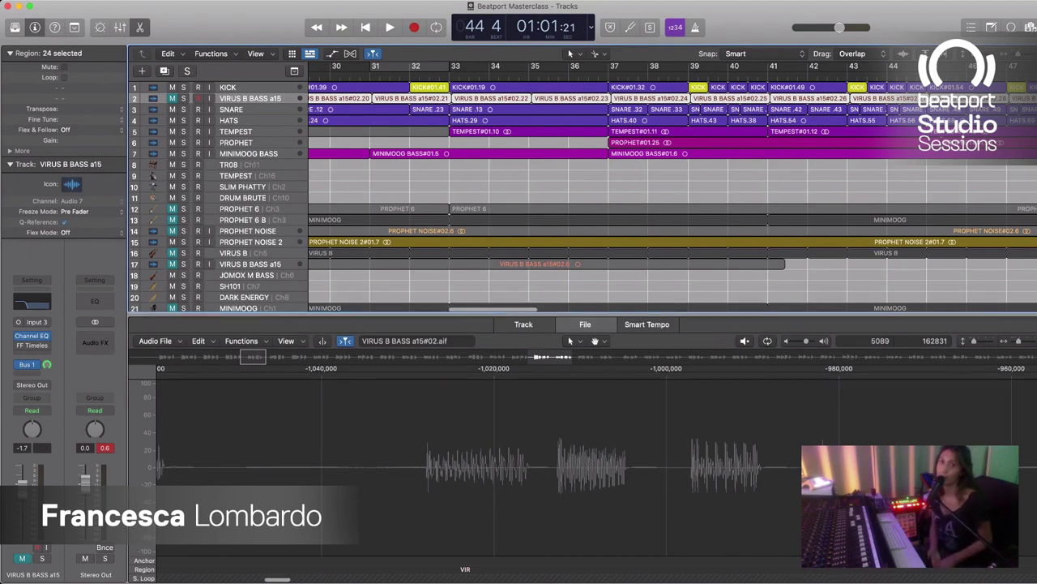
{"action": "key", "text": "e"}
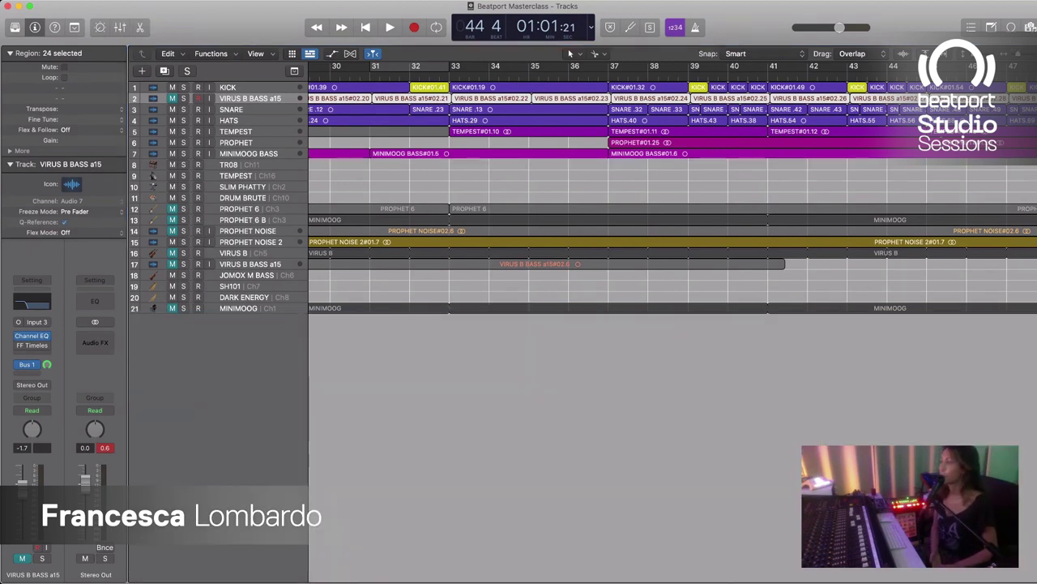